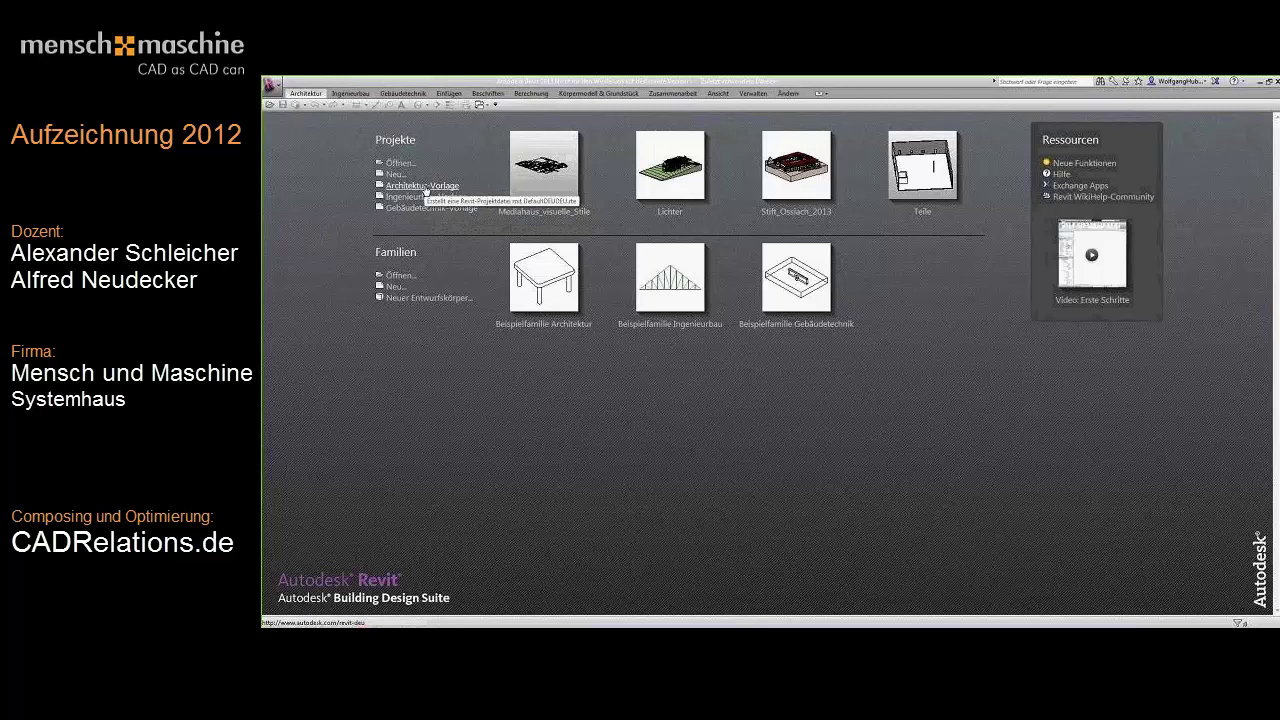
Create a new project from the Architektur-Vorlage template, showing the empty Ebene 0 plan.
click(425, 187)
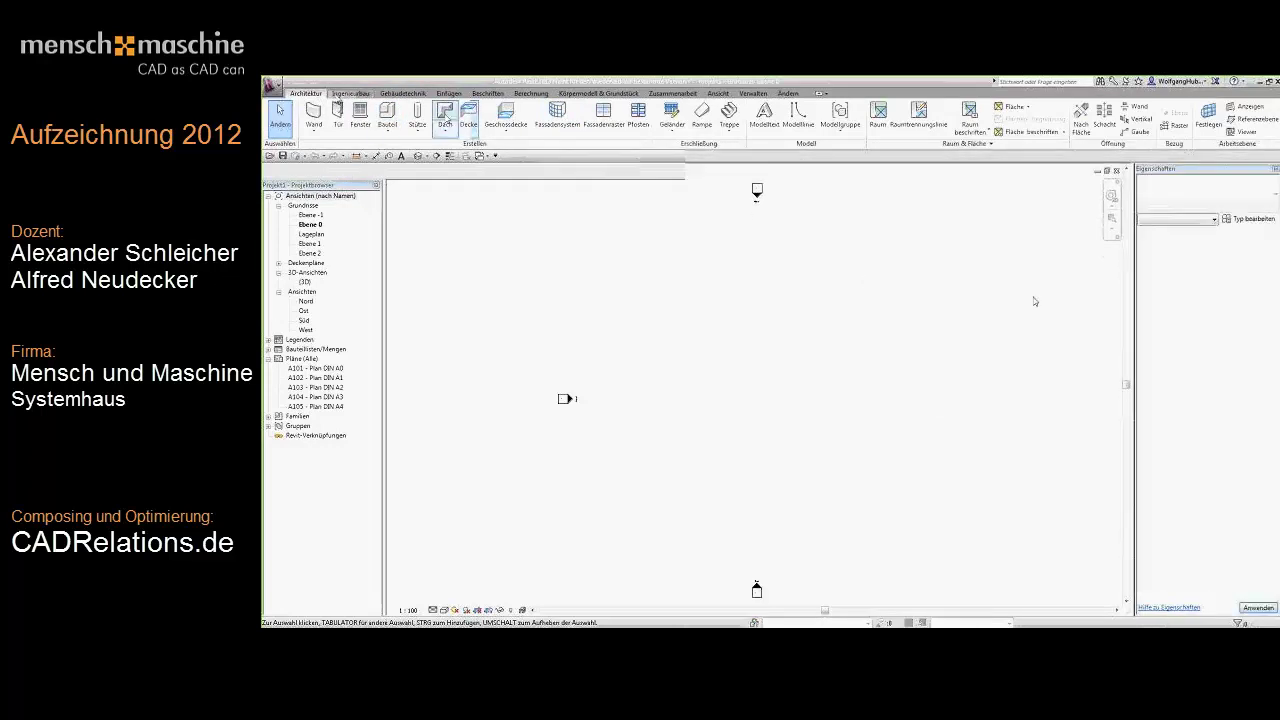
scroll(367, 97, down, 2)
scroll(367, 97, up, 2)
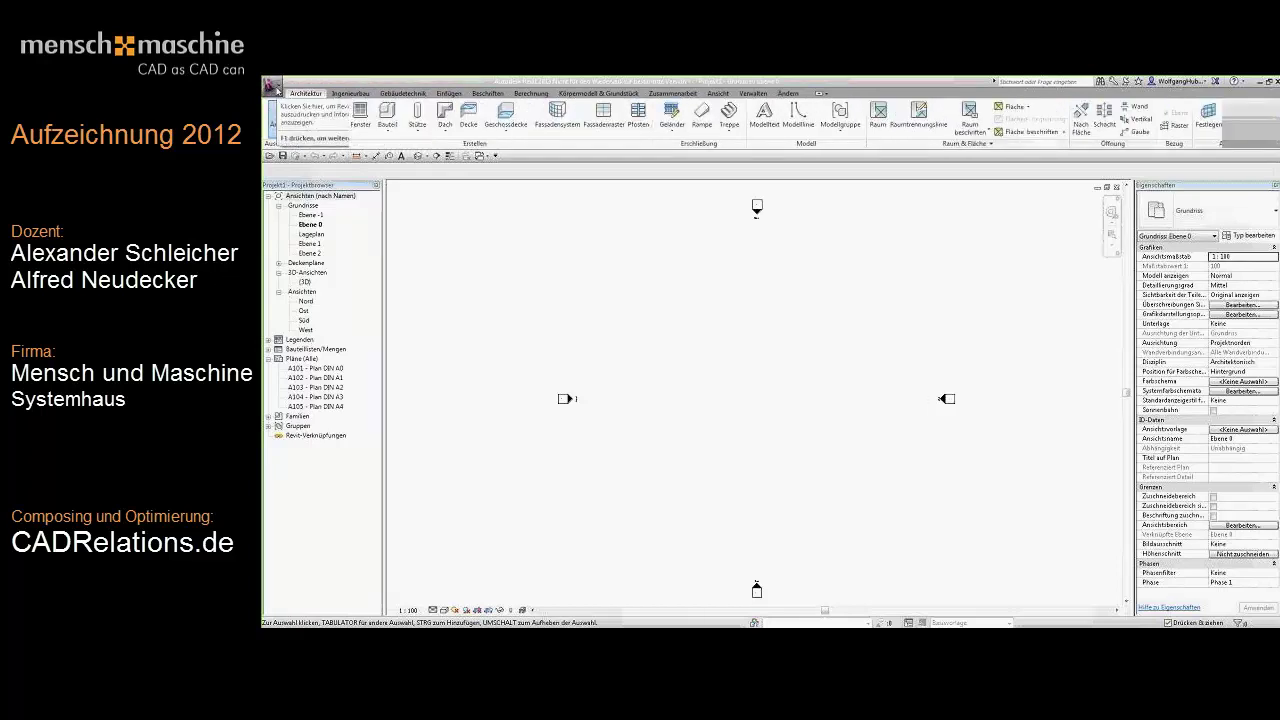
click(273, 87)
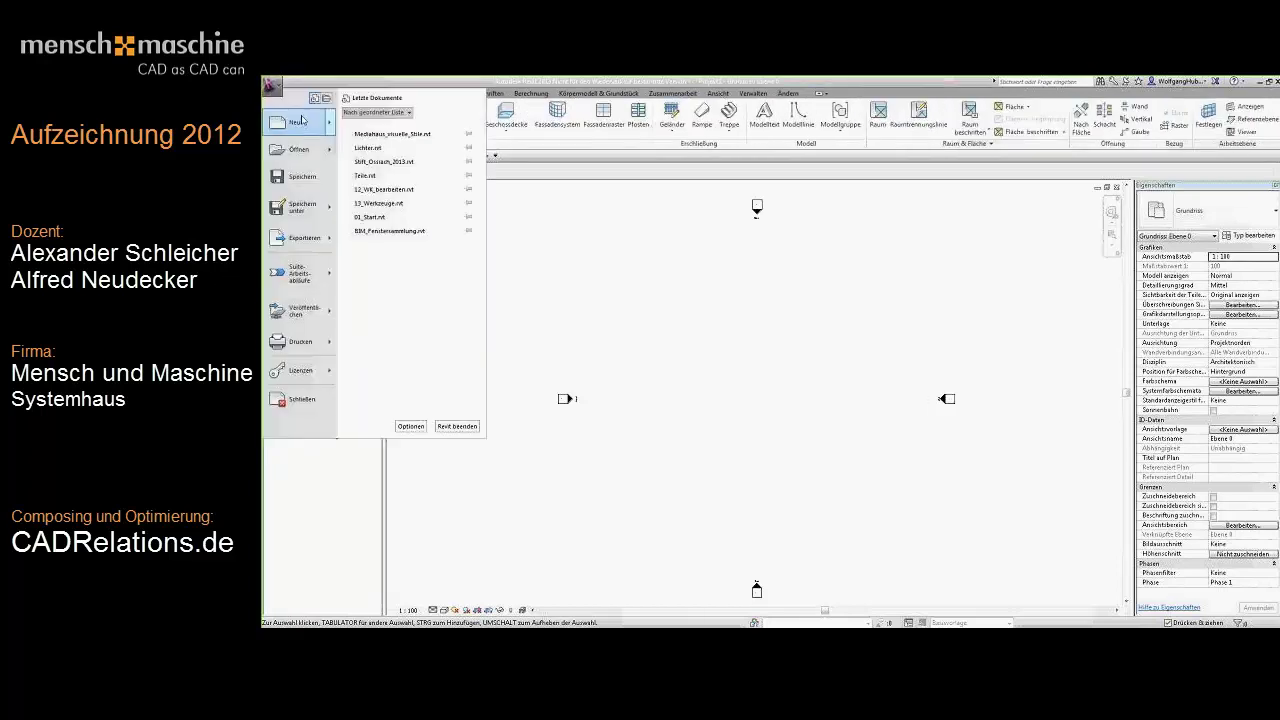
click(410, 426)
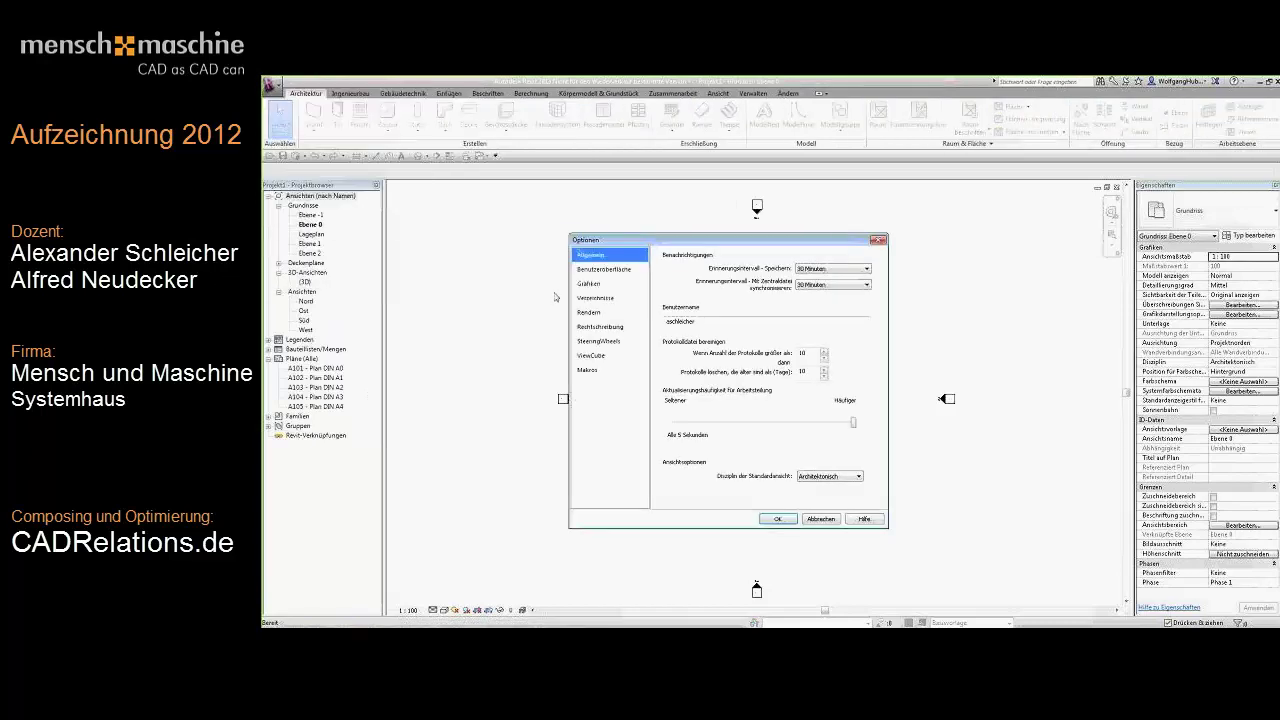
click(621, 270)
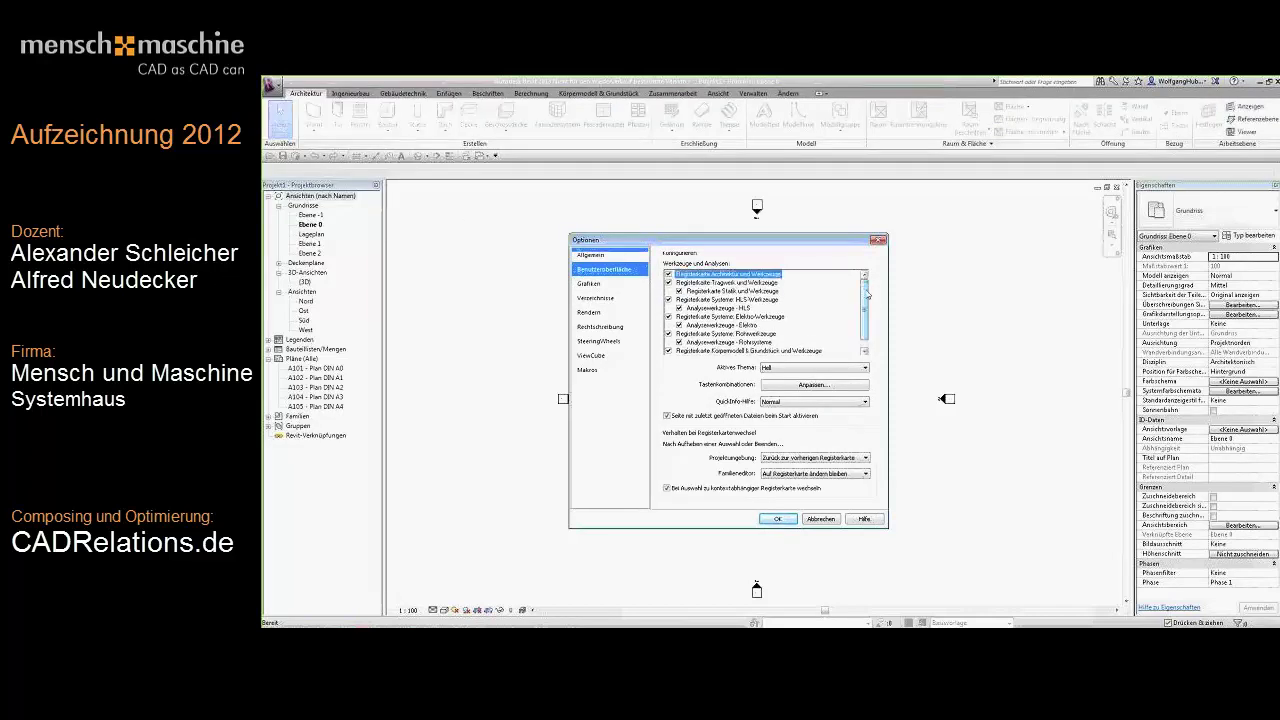
click(631, 300)
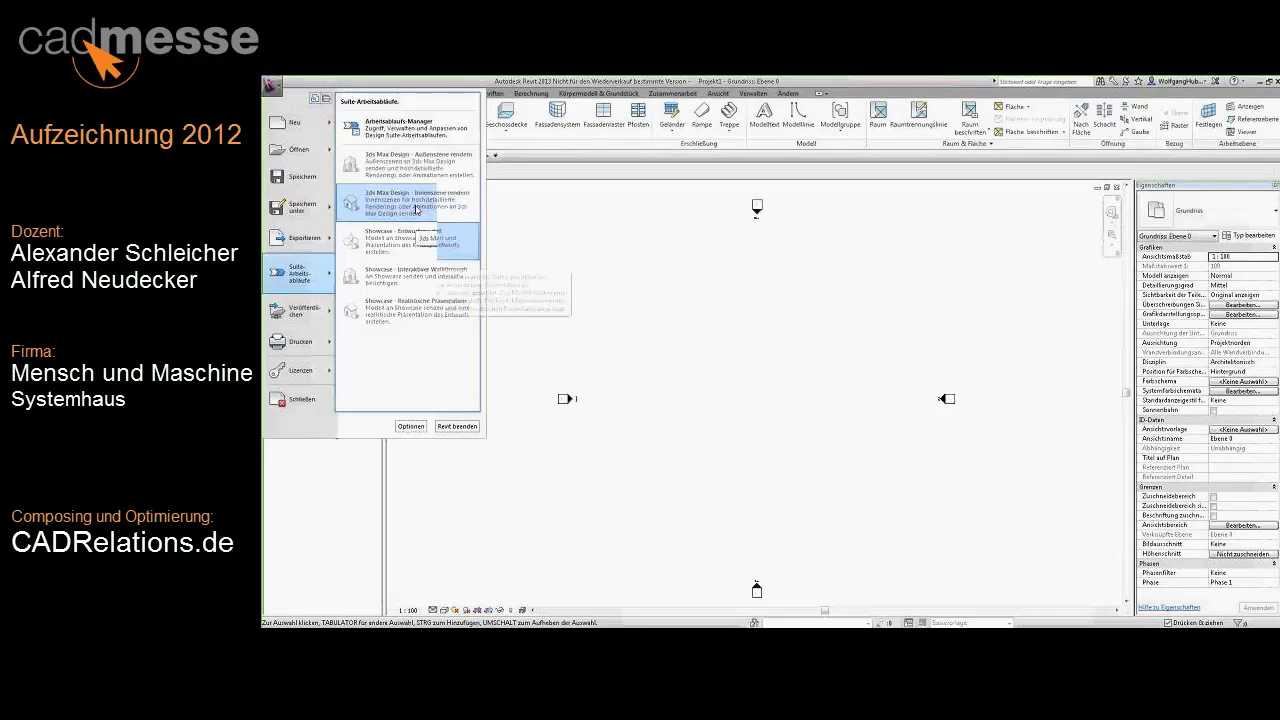
Close the application menu to return to the Ebene 0 floor plan.
click(398, 126)
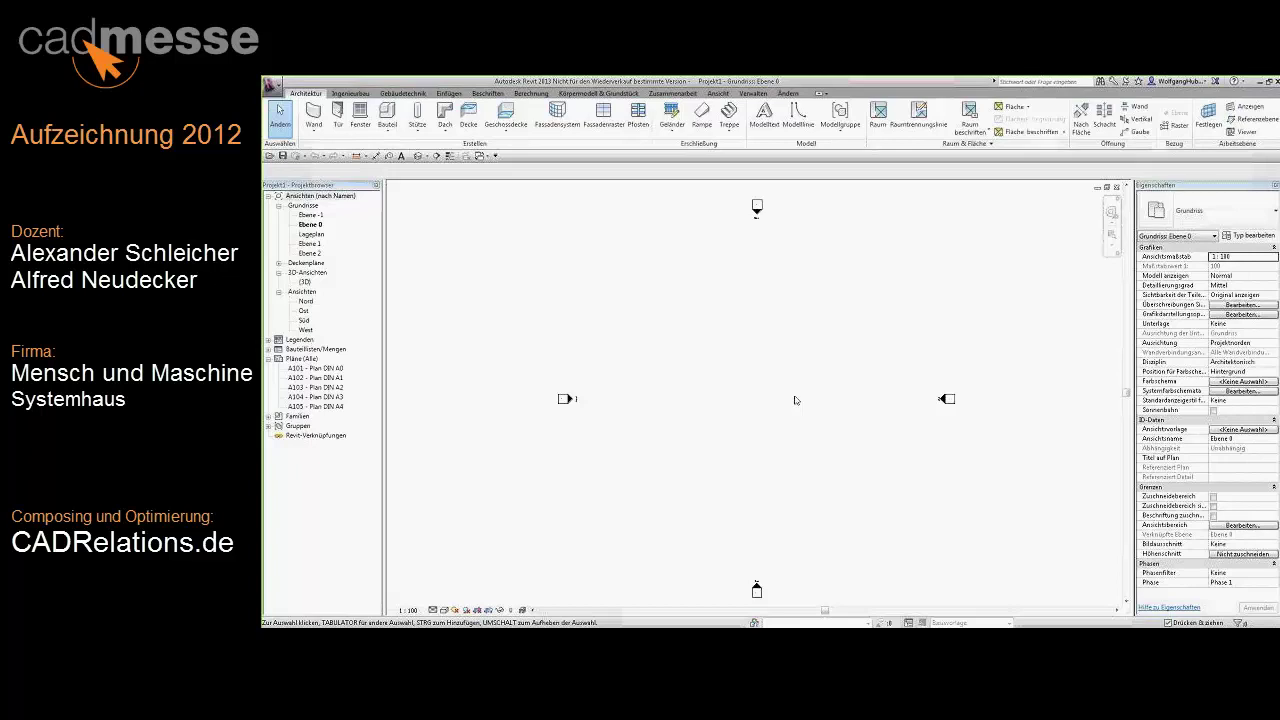
Start a Treppe nach Bauteil component stair on Ebene 0.
click(729, 126)
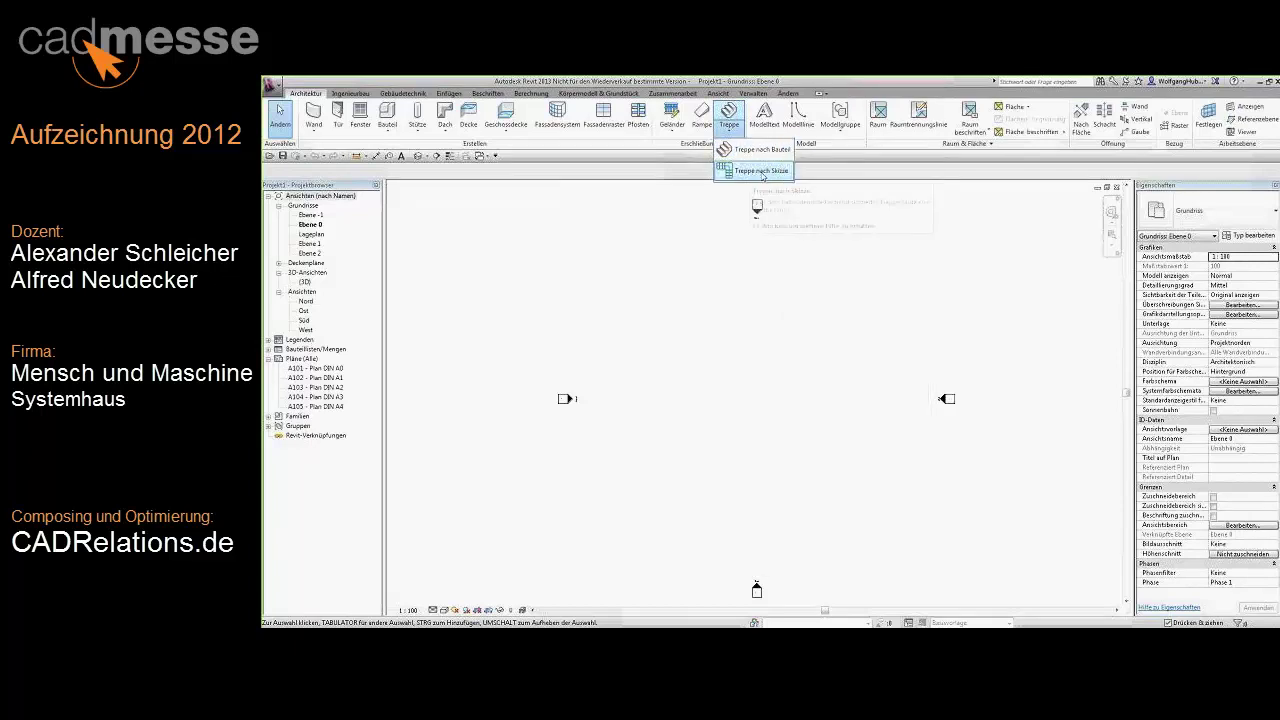
mouse_move(760, 149)
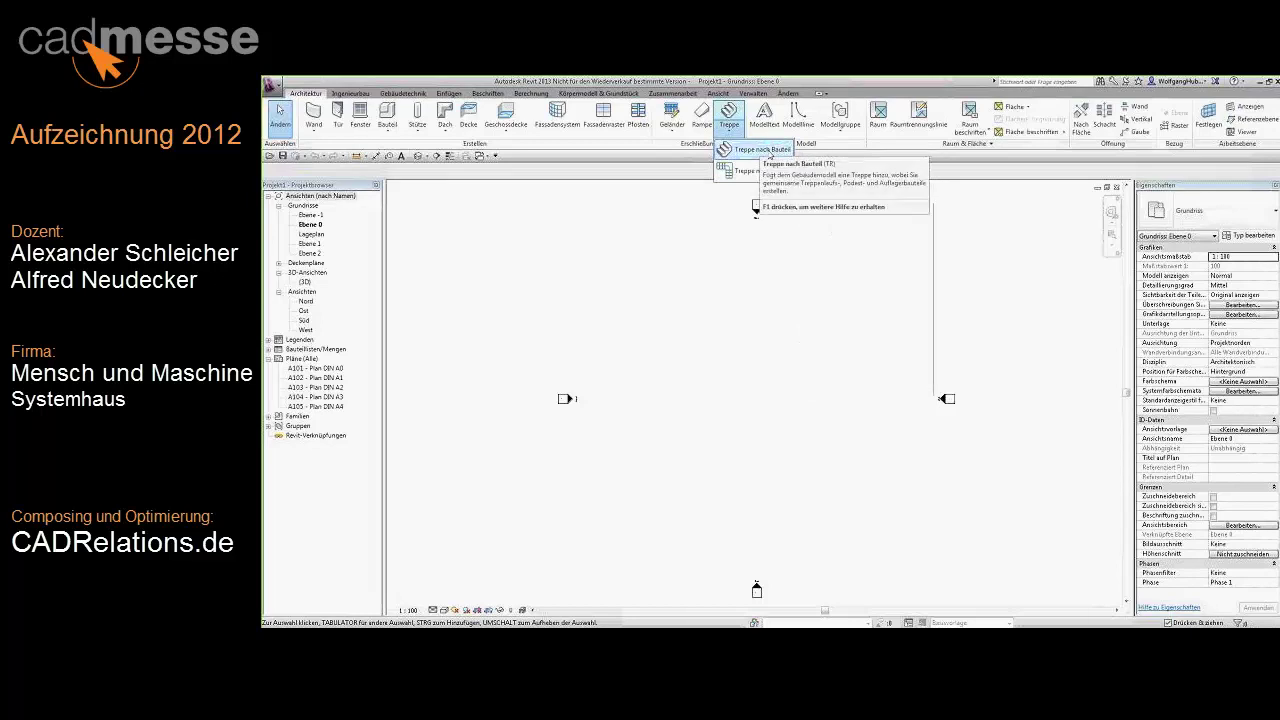
click(769, 155)
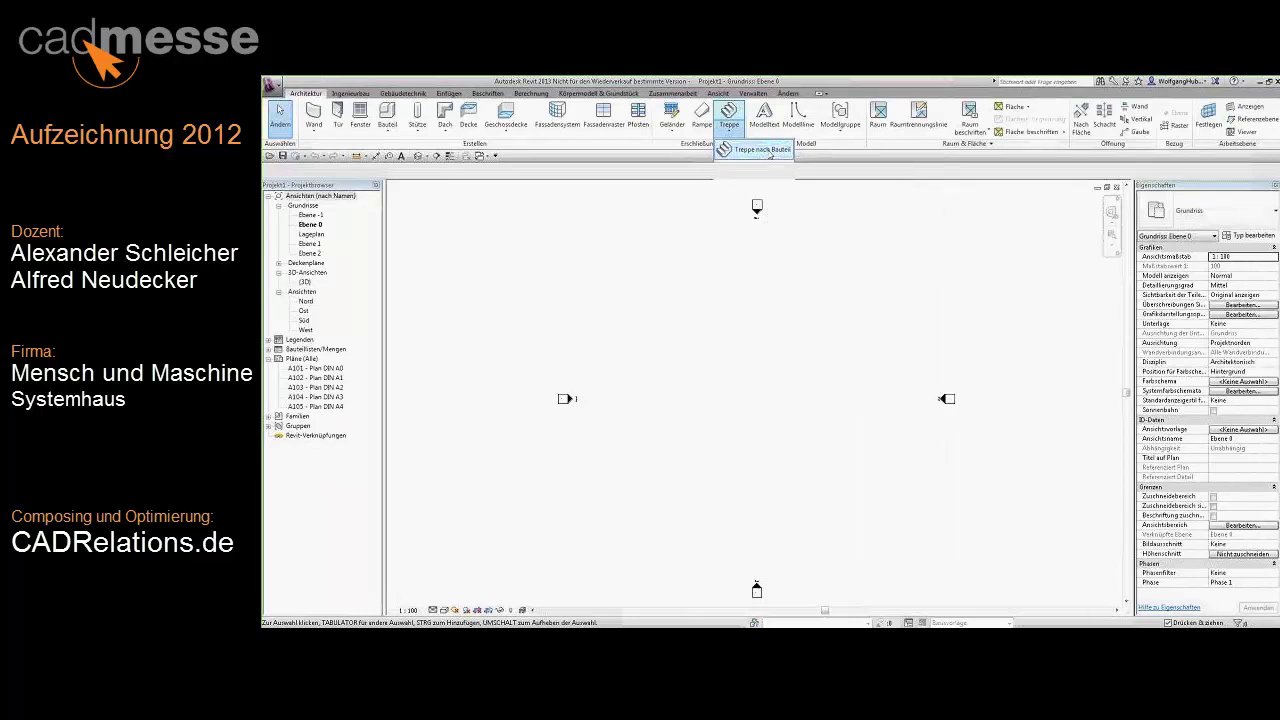
click(769, 155)
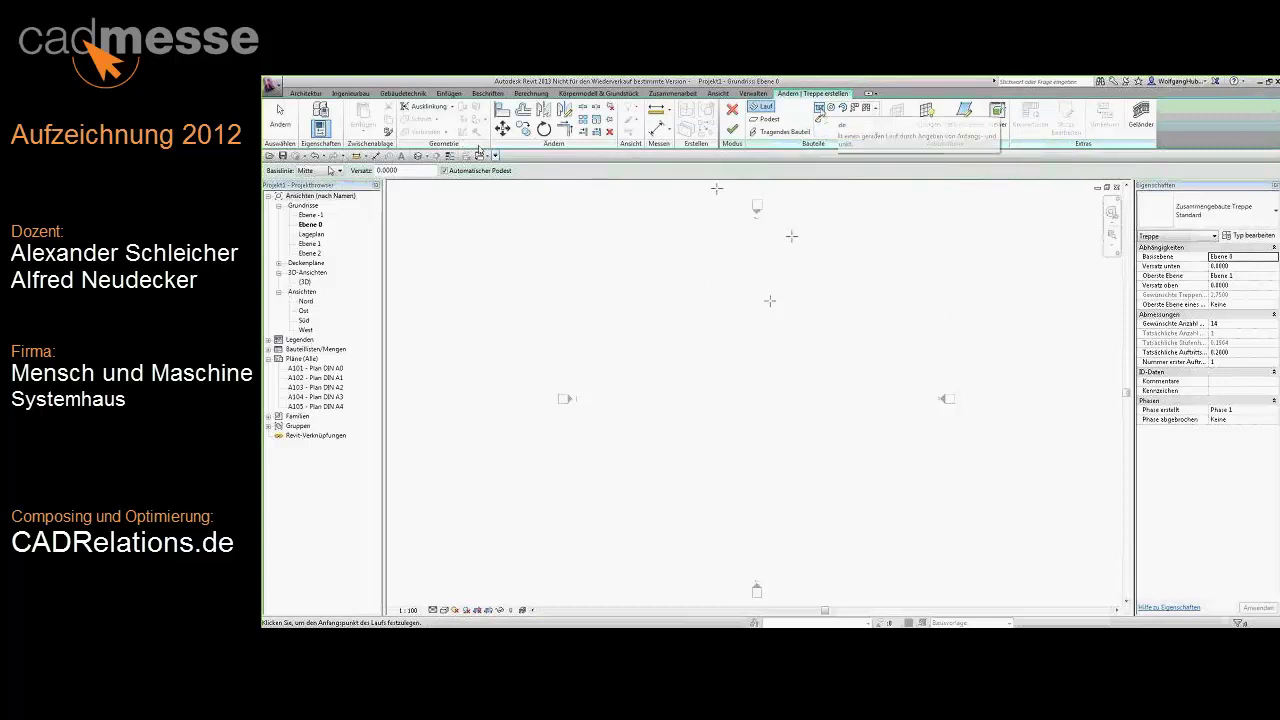
Try the run location line options (centre, left, right edge) on a trial run, then cancel it.
click(326, 172)
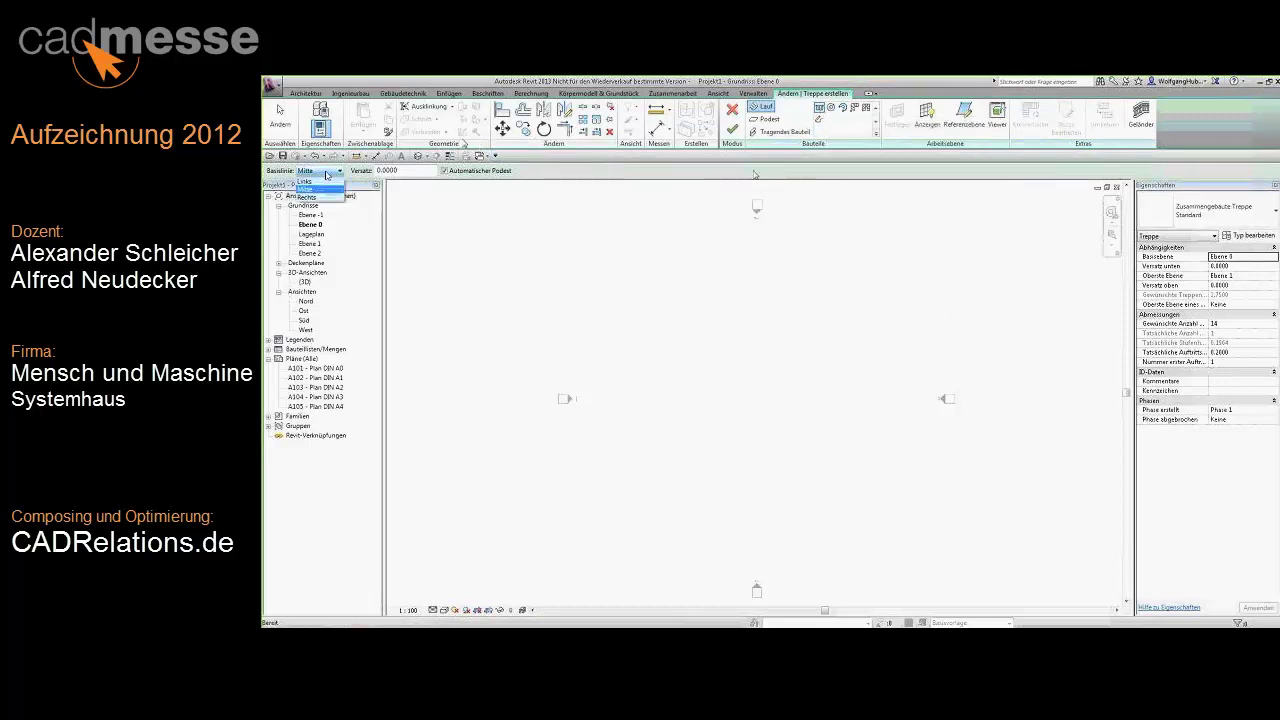
click(318, 189)
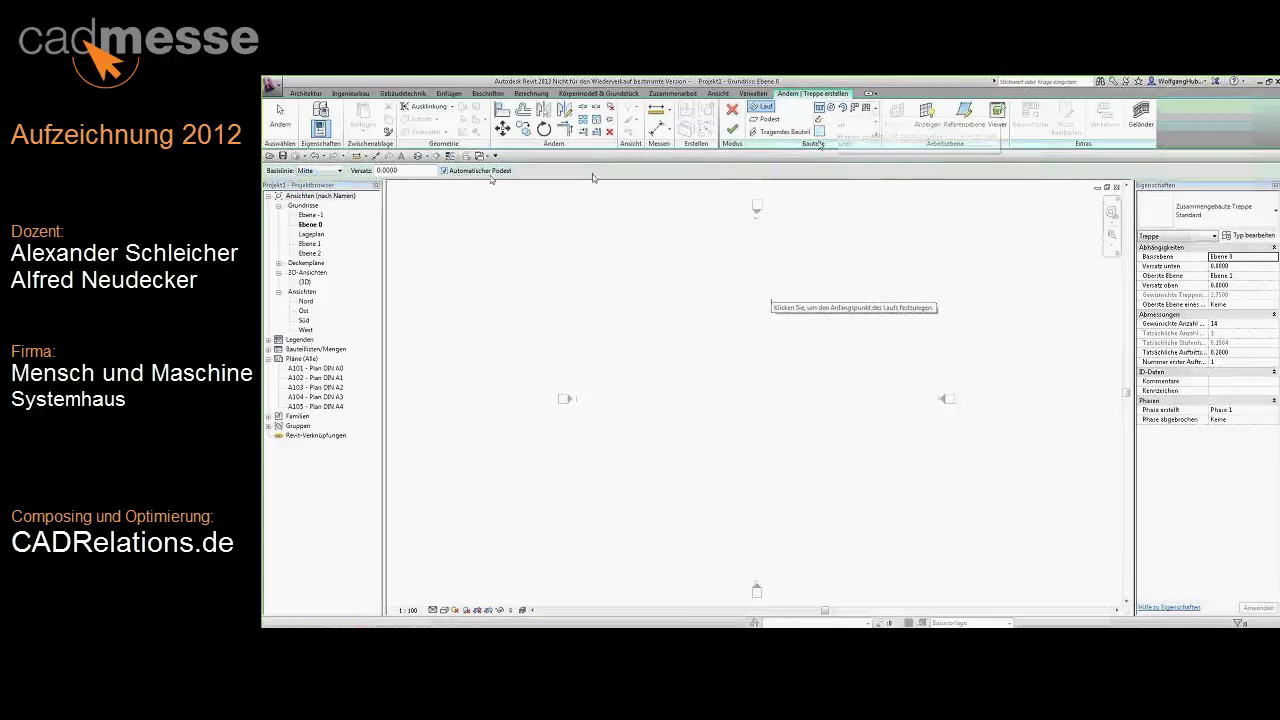
click(636, 368)
scroll(634, 368, up, 3)
click(630, 368)
scroll(646, 366, up, 2)
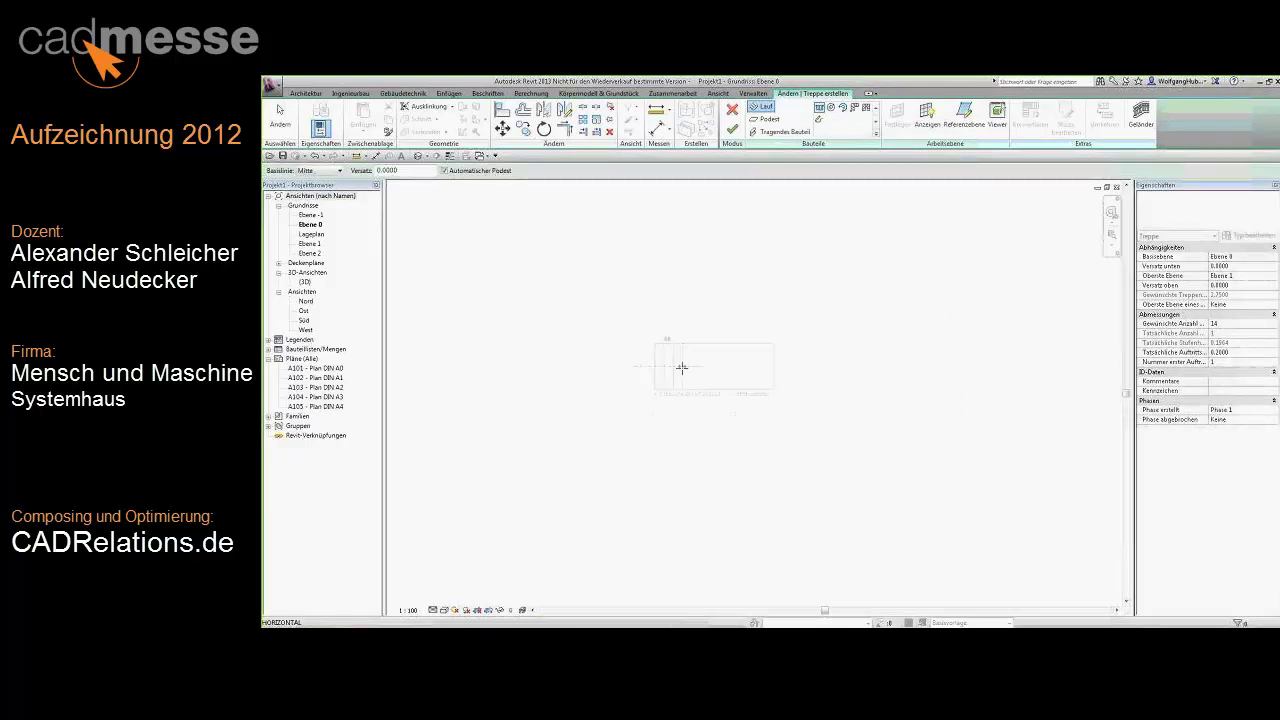
click(320, 171)
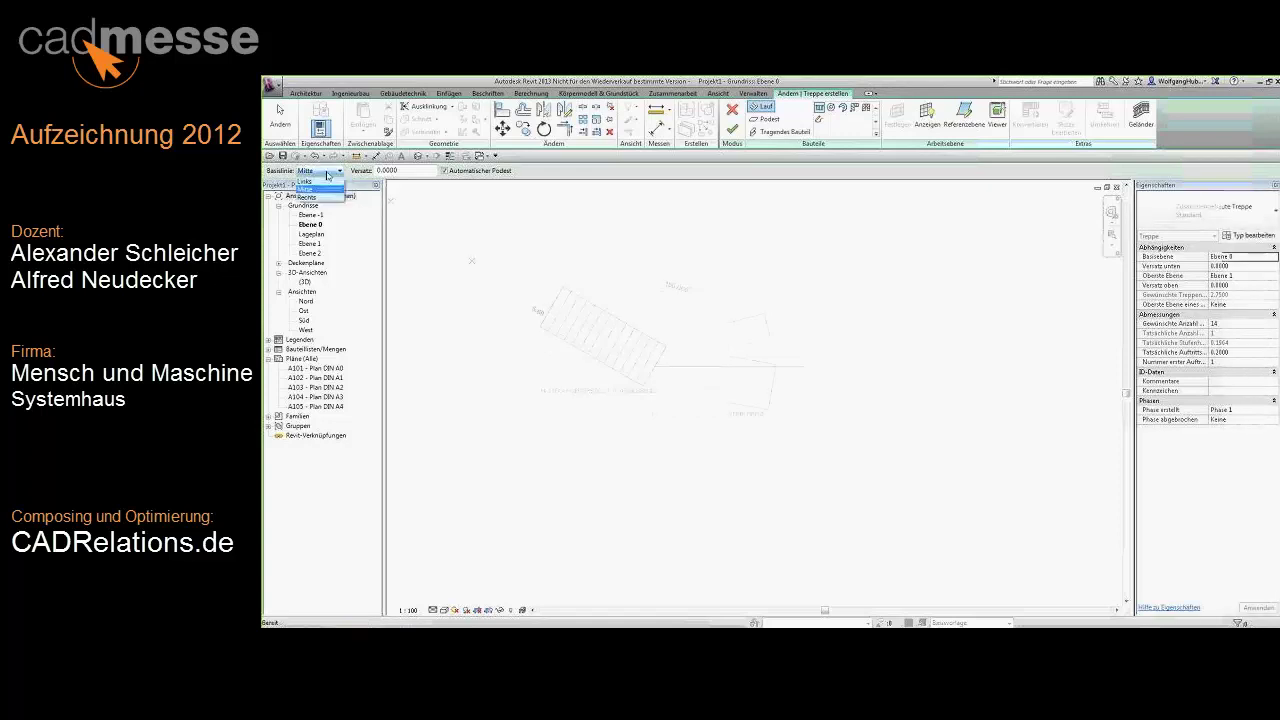
click(318, 181)
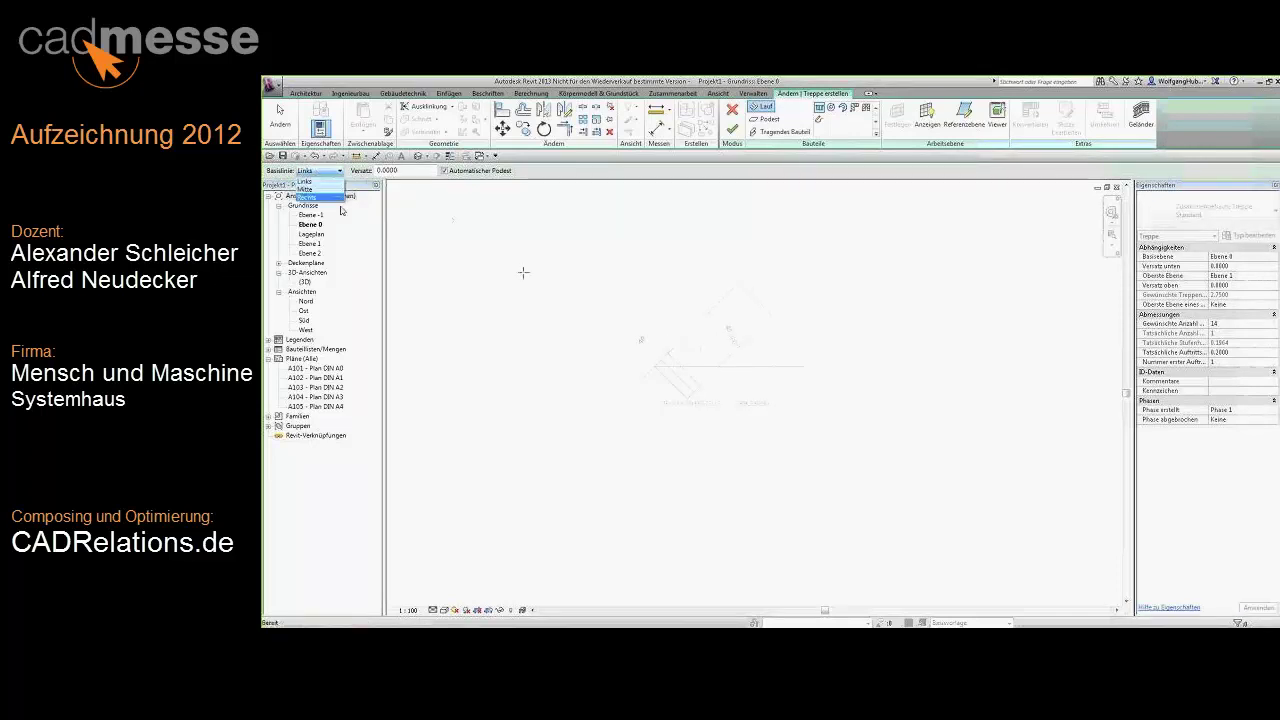
click(318, 197)
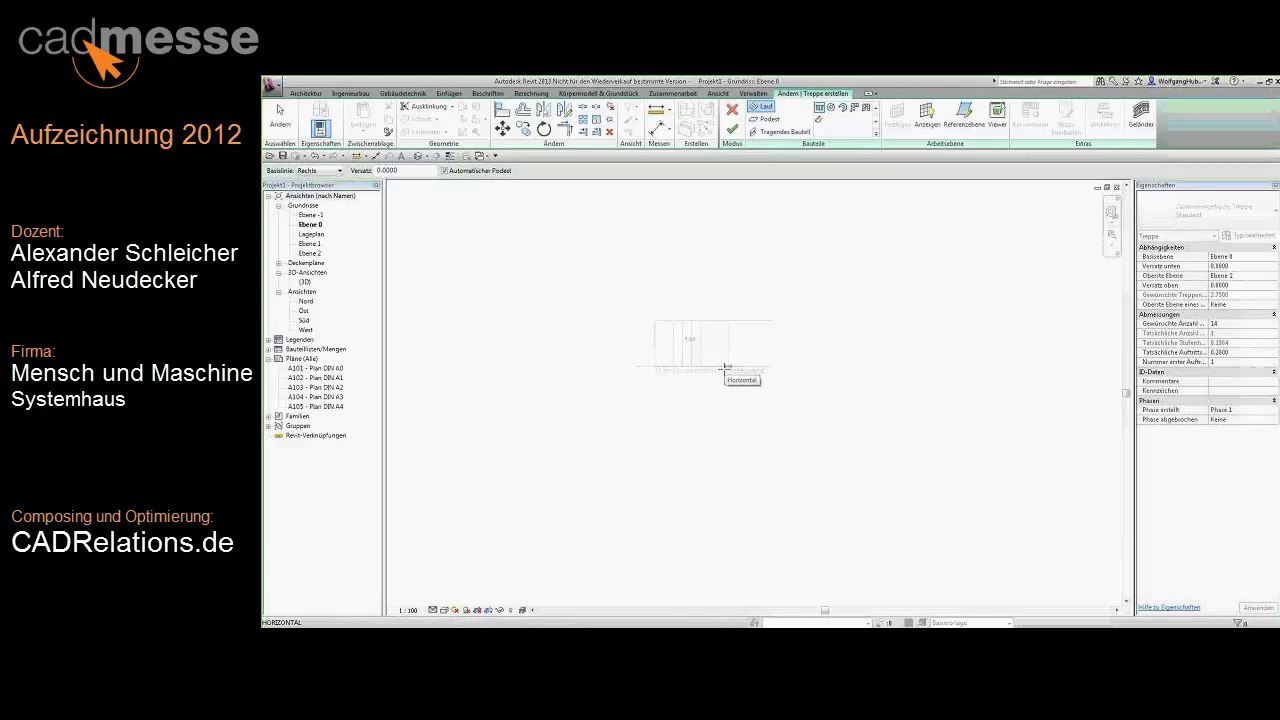
click(725, 368)
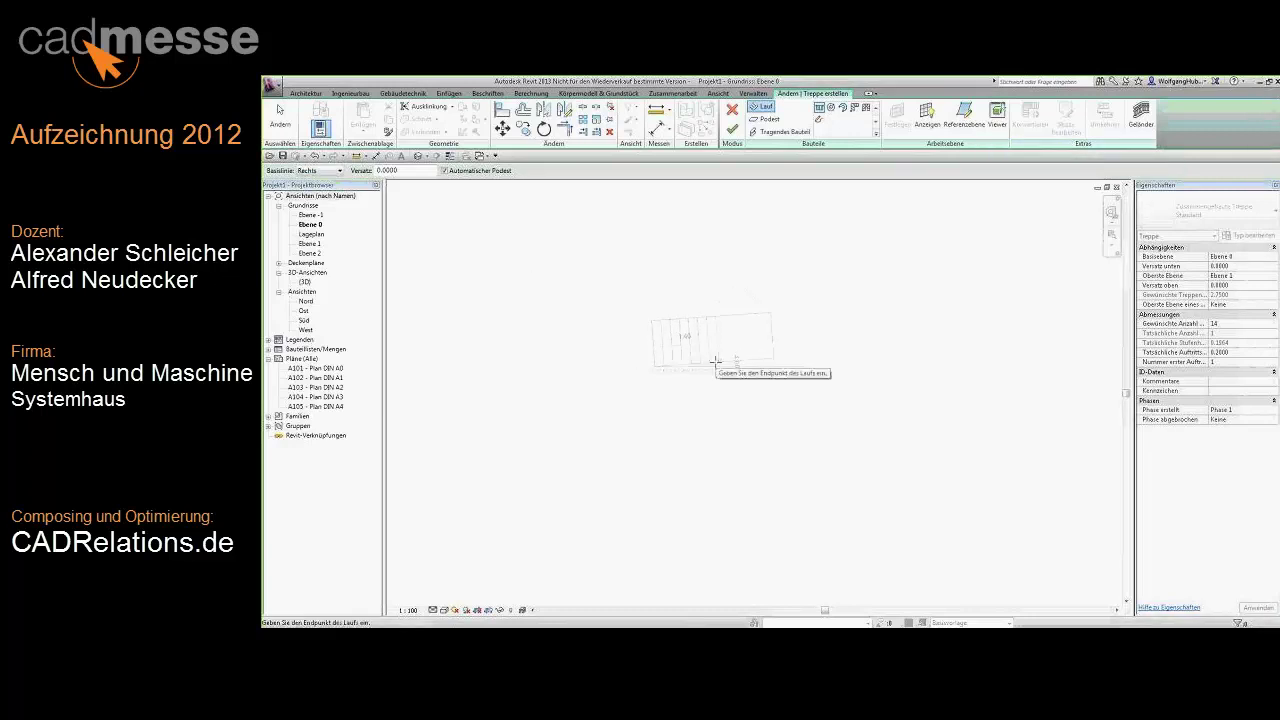
click(728, 364)
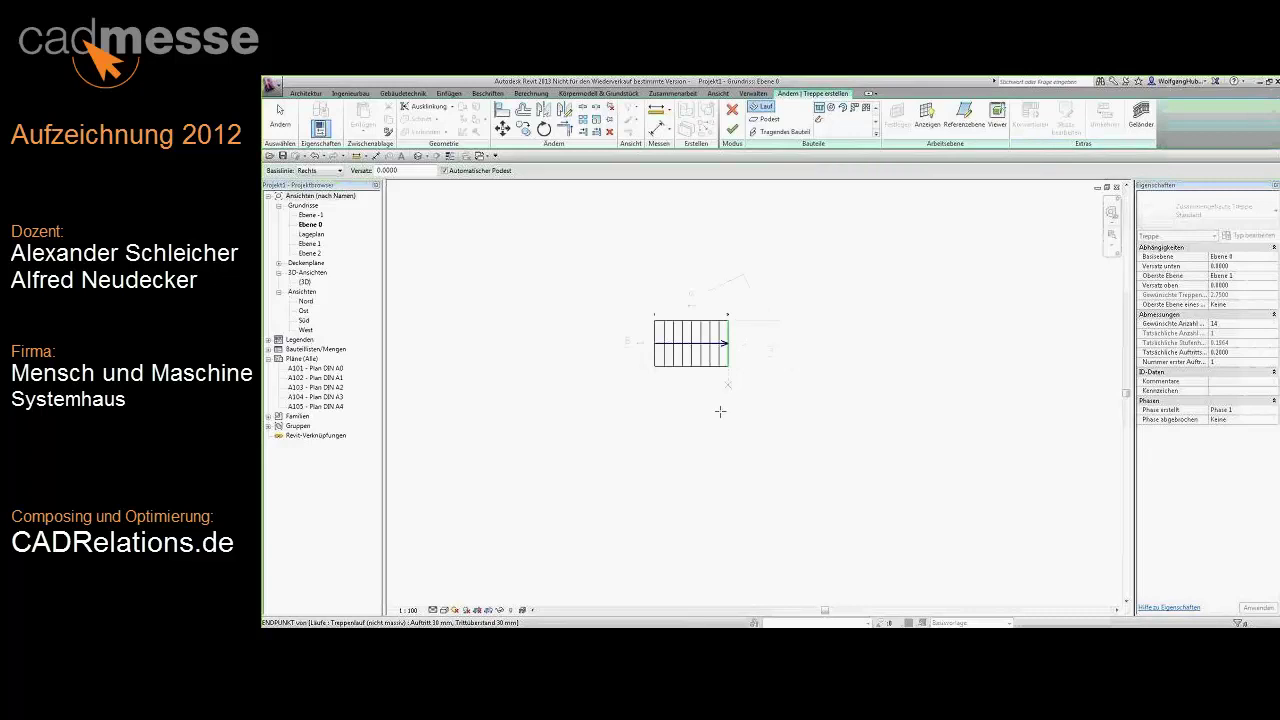
key(Escape)
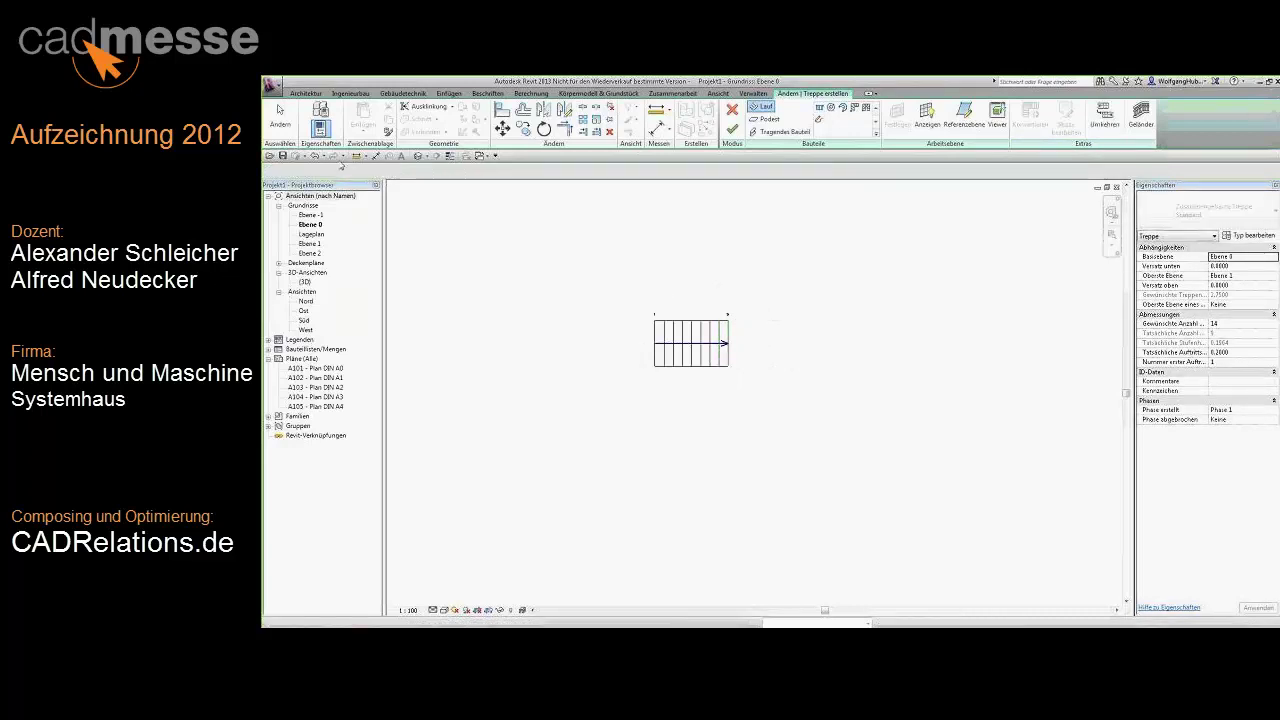
Sketch two straight runs separated by a landing gap and finish the stair.
key(Return)
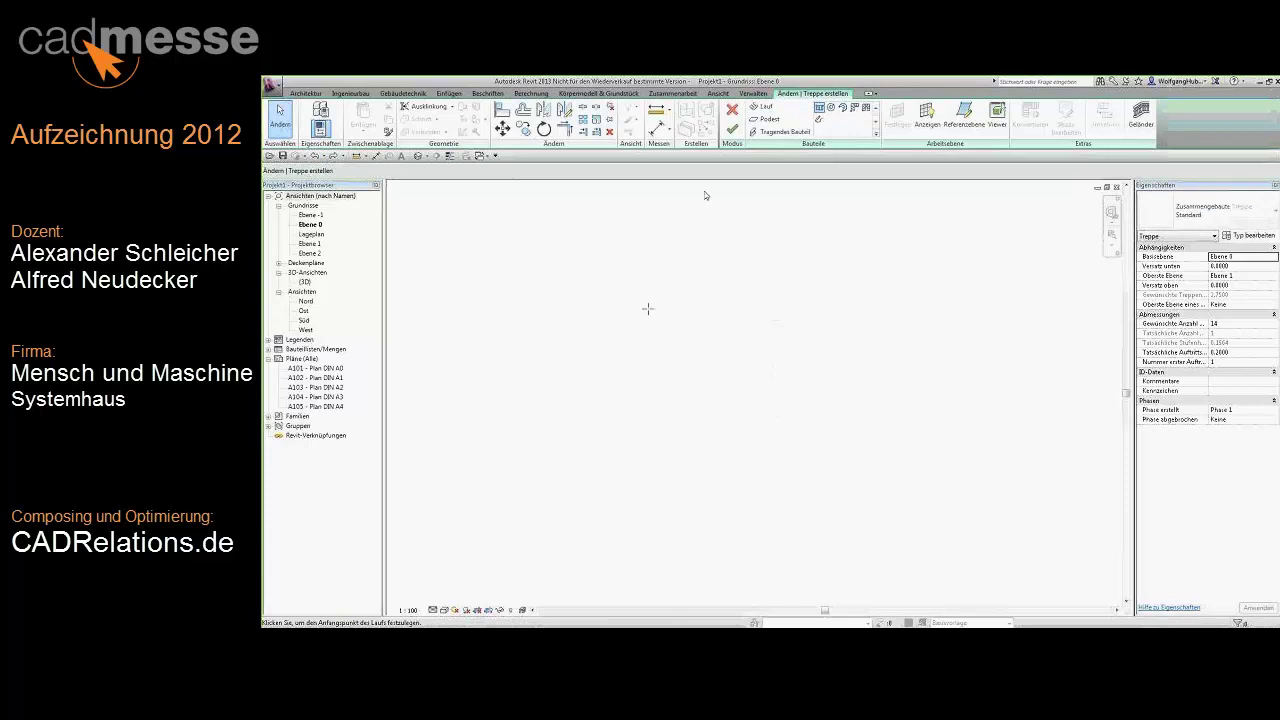
click(620, 331)
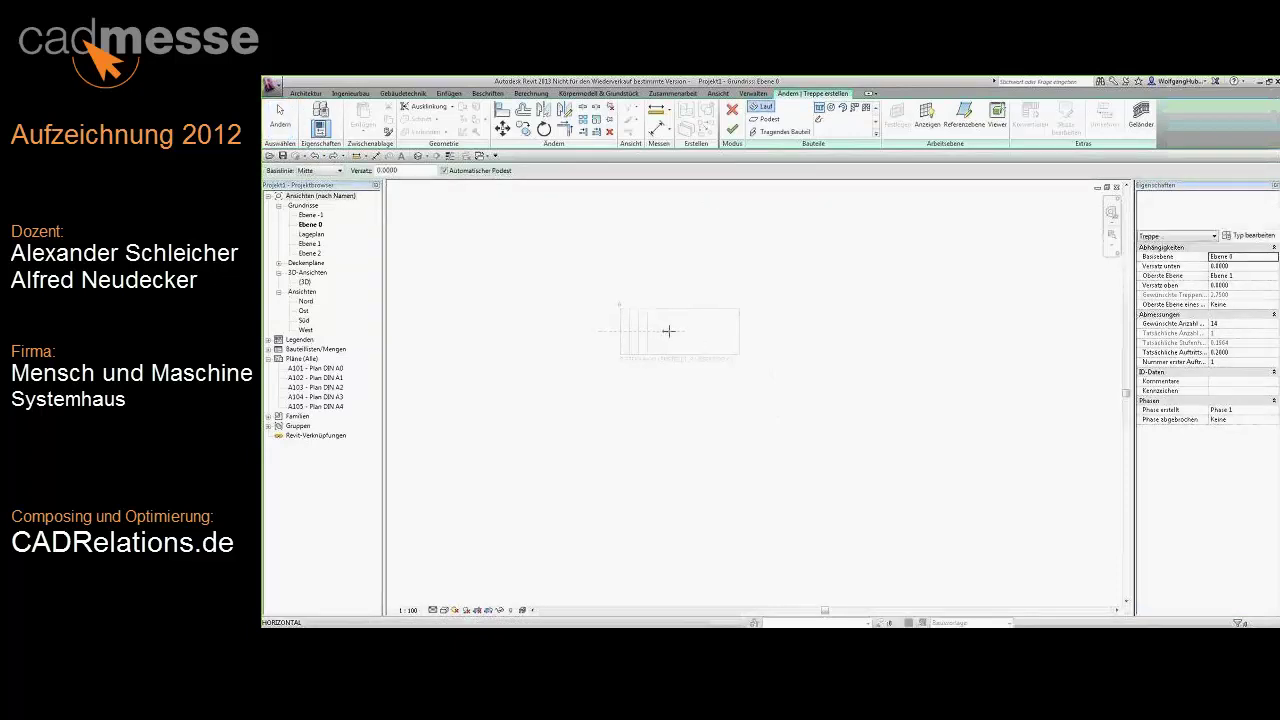
click(666, 331)
click(668, 331)
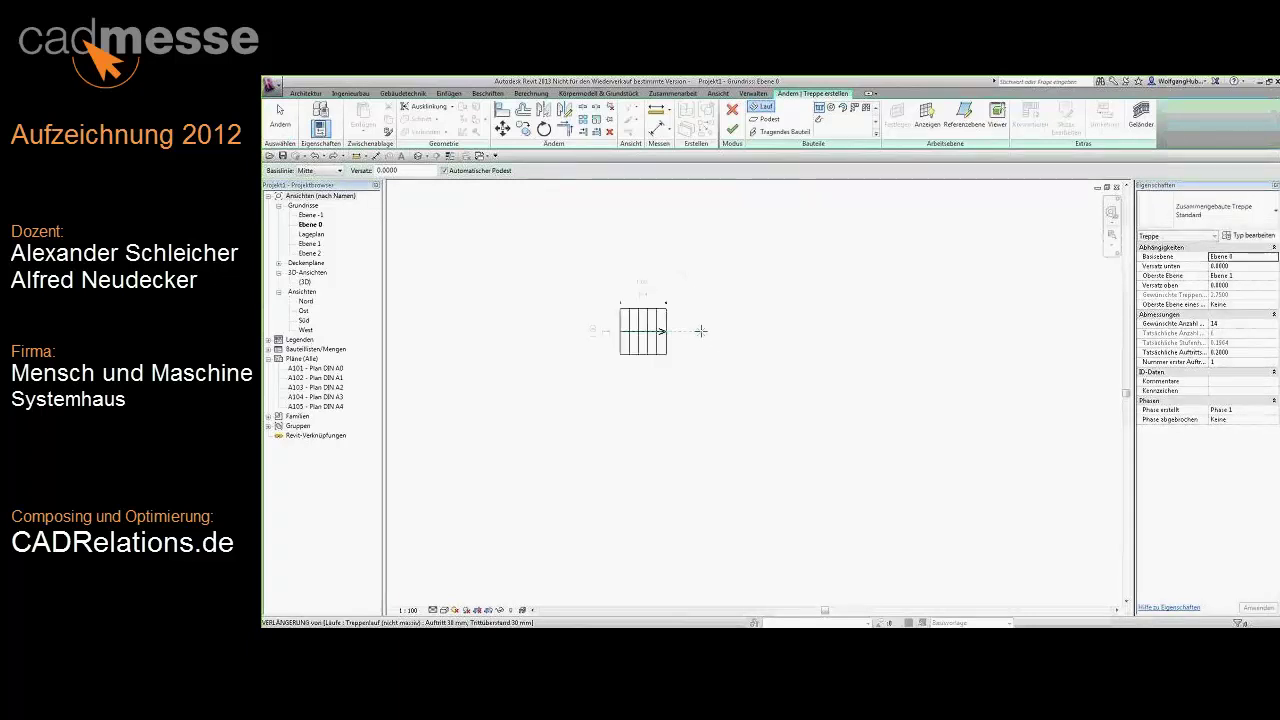
click(767, 330)
key(Escape)
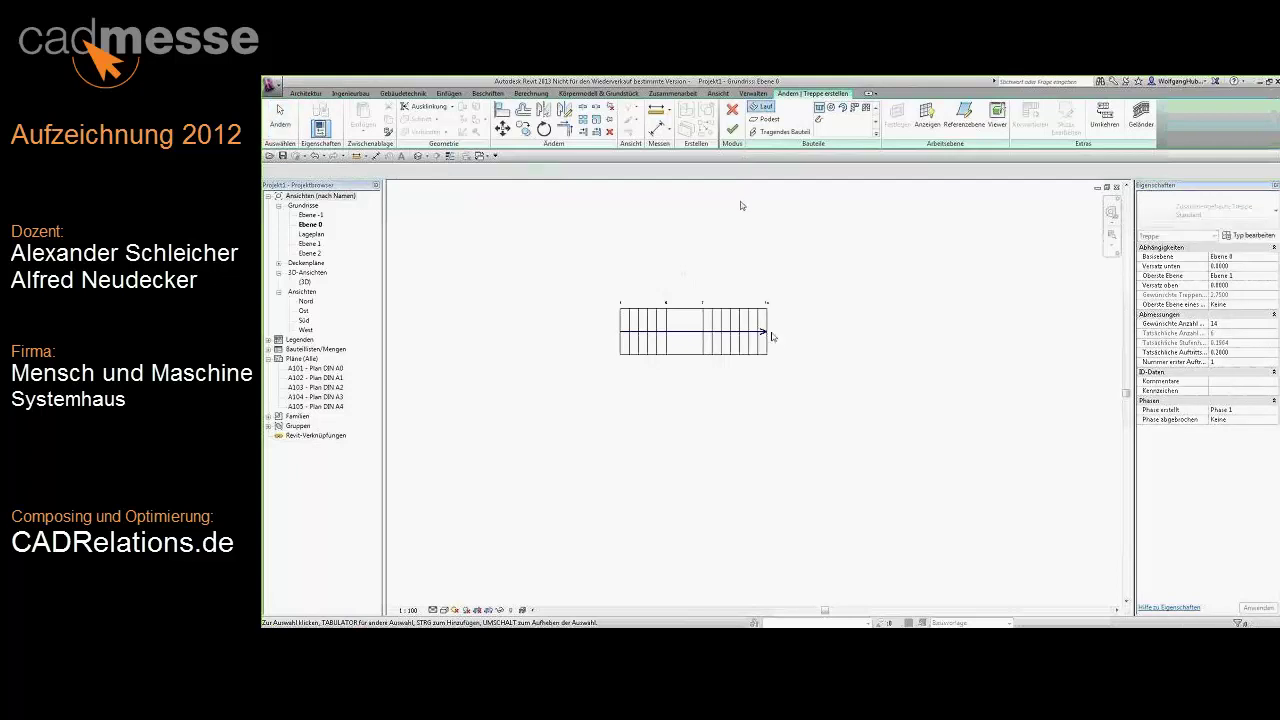
click(734, 136)
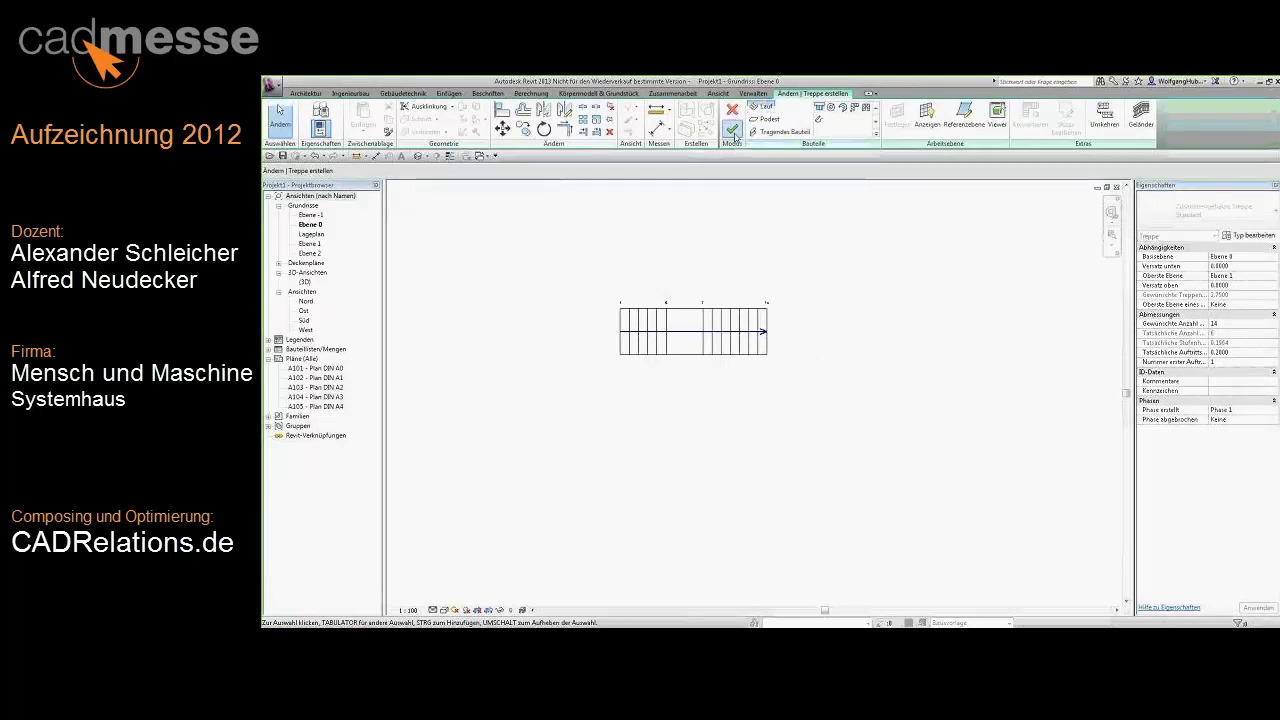
Open the 3D view and the Süd elevation and tile them beside the Ebene 0 plan.
click(422, 158)
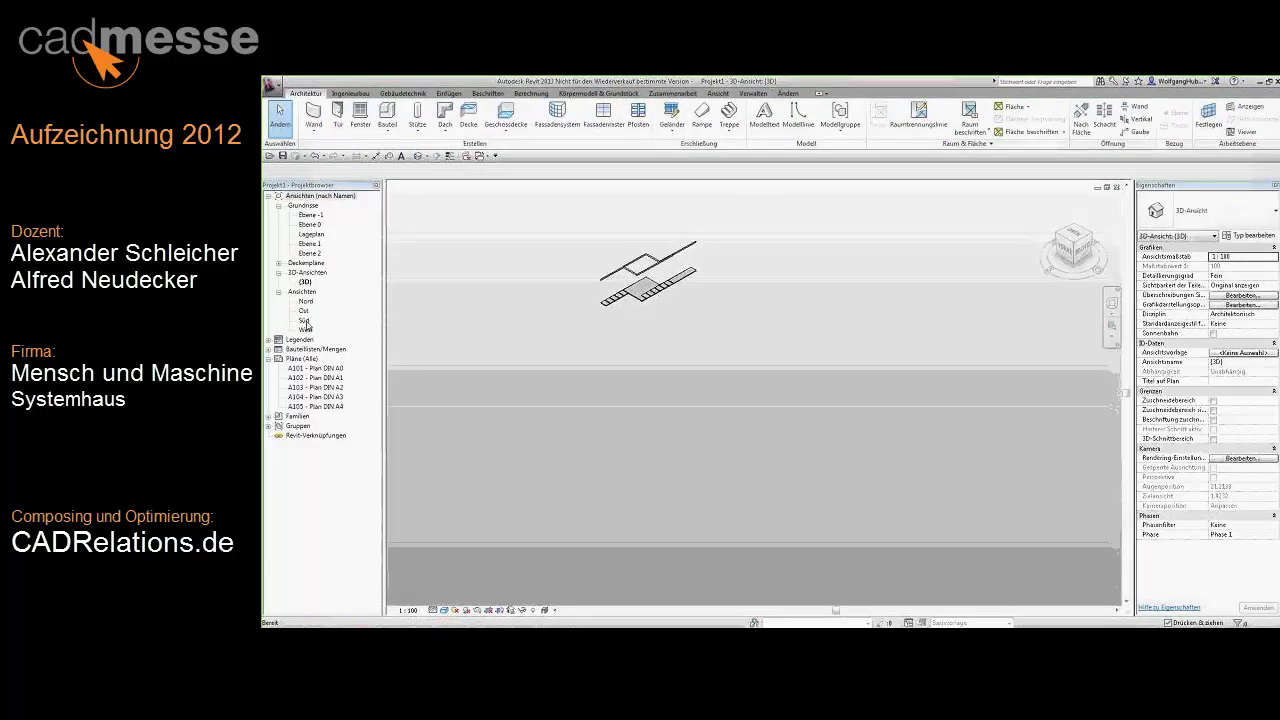
key(ctrl+Tab)
double_click(308, 321)
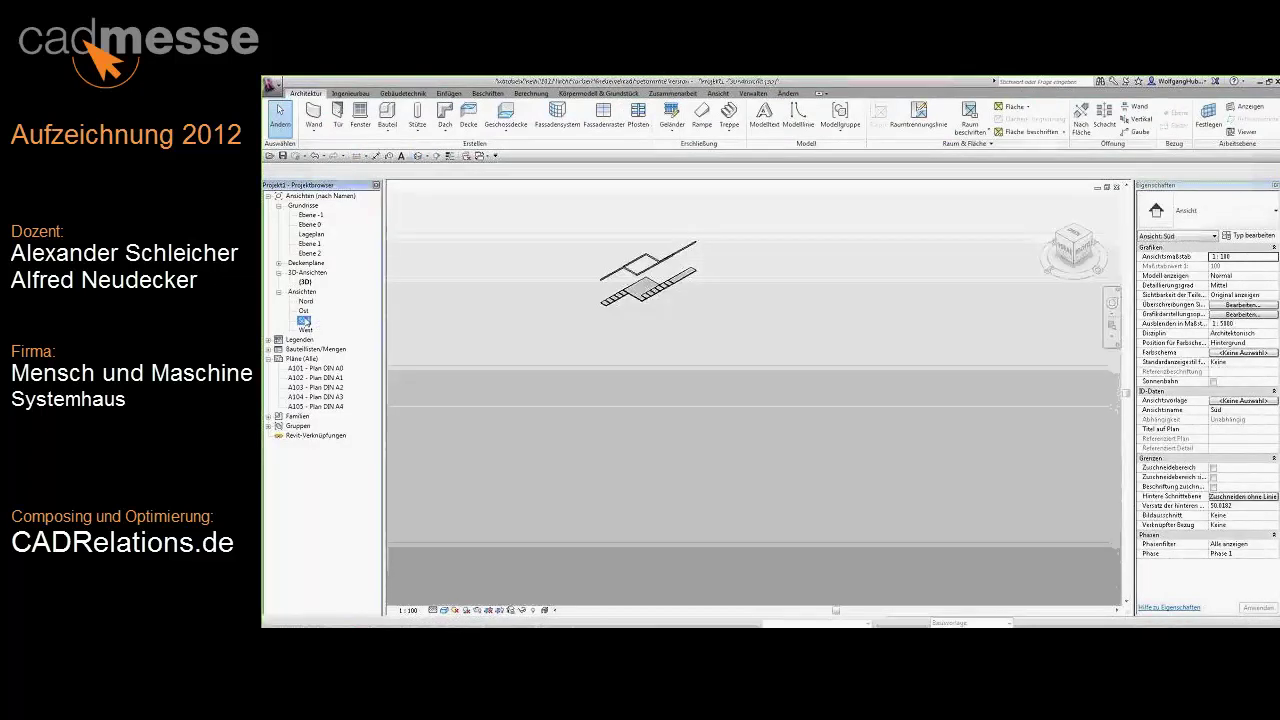
key(w)
key(t)
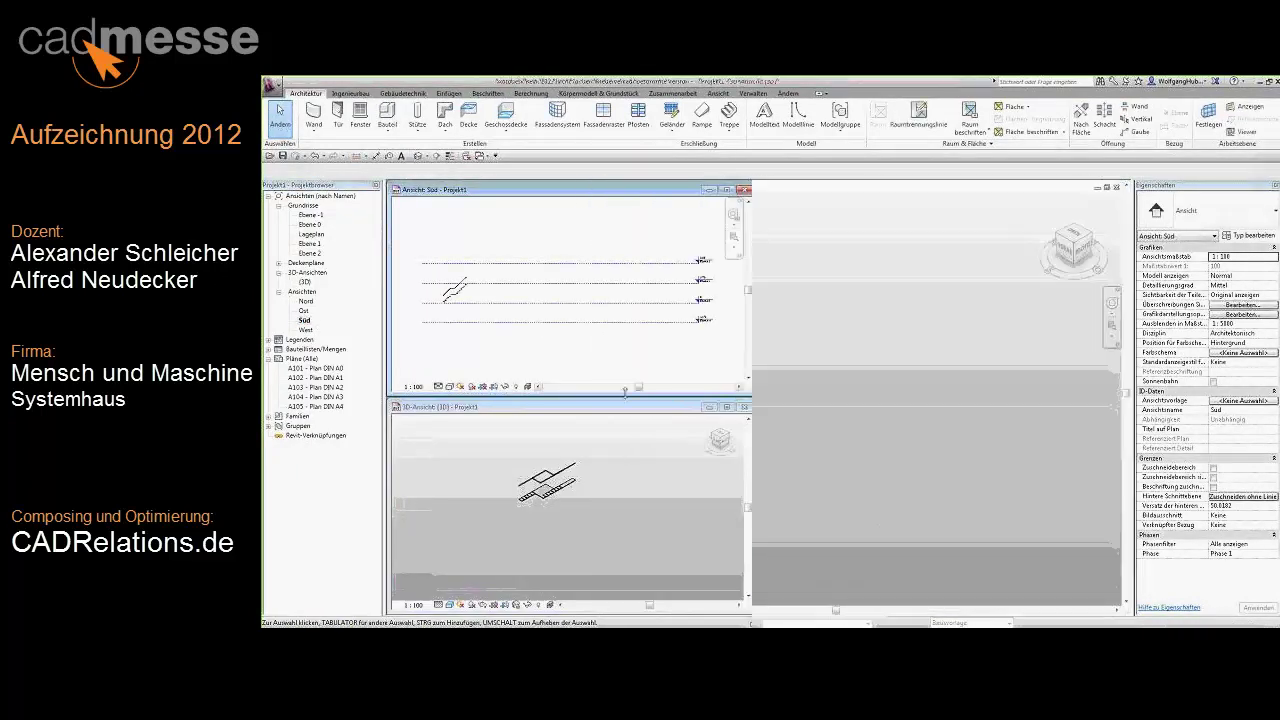
click(847, 207)
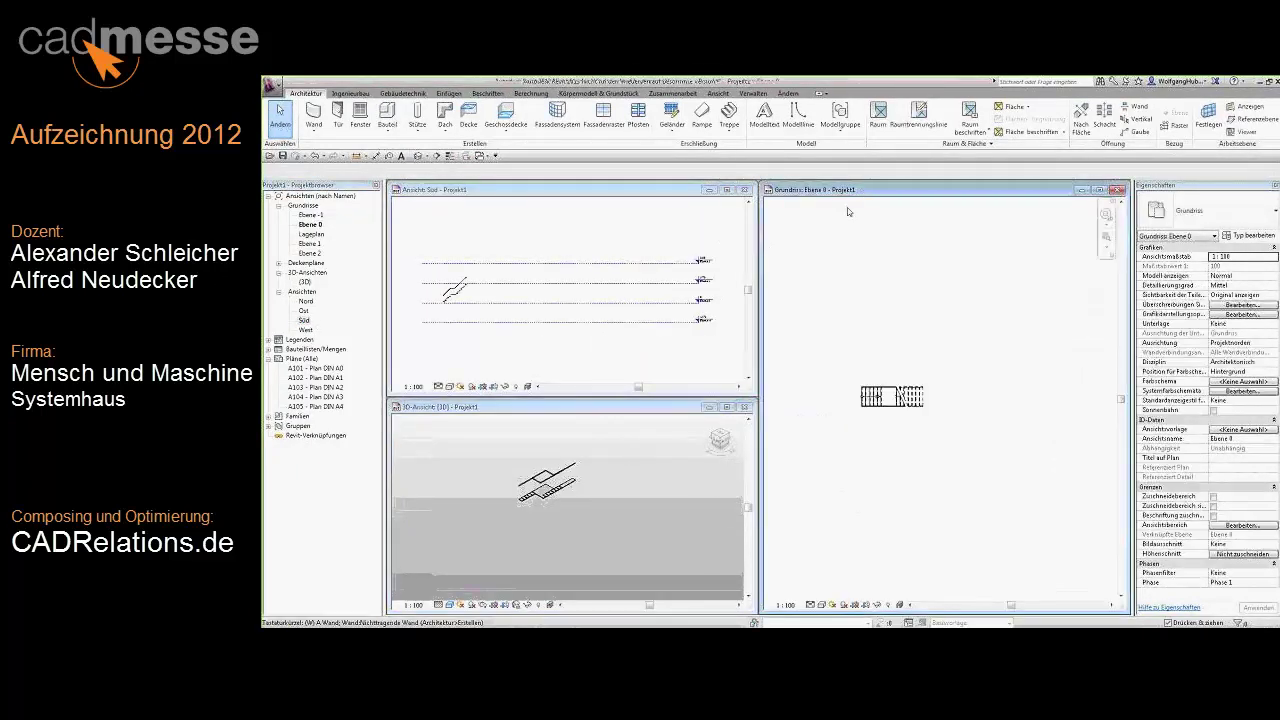
key(w)
key(t)
scroll(558, 308, up, 3)
scroll(553, 312, up, 2)
scroll(548, 316, up, 2)
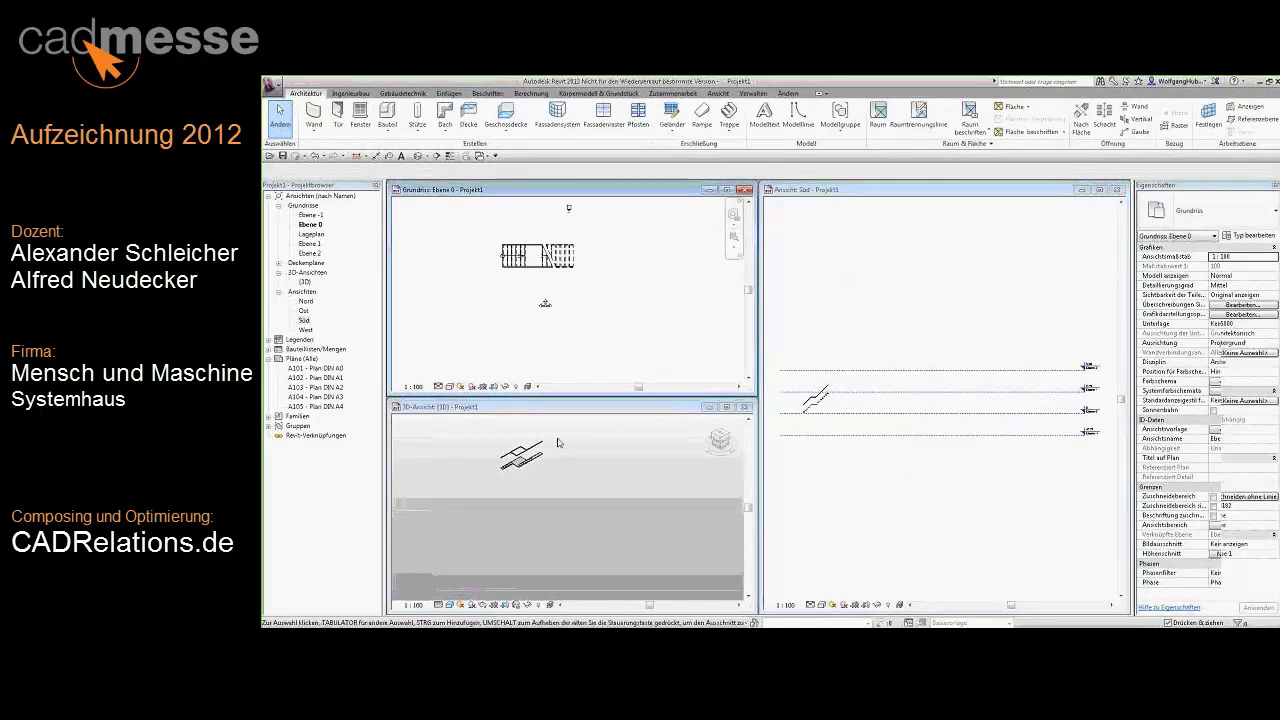
Inspect the stair in 3D, then centre and select it in the Süd elevation.
click(600, 488)
shift+middle_drag(655, 490, 580, 502)
click(580, 502)
key(Escape)
scroll(591, 509, up, 3)
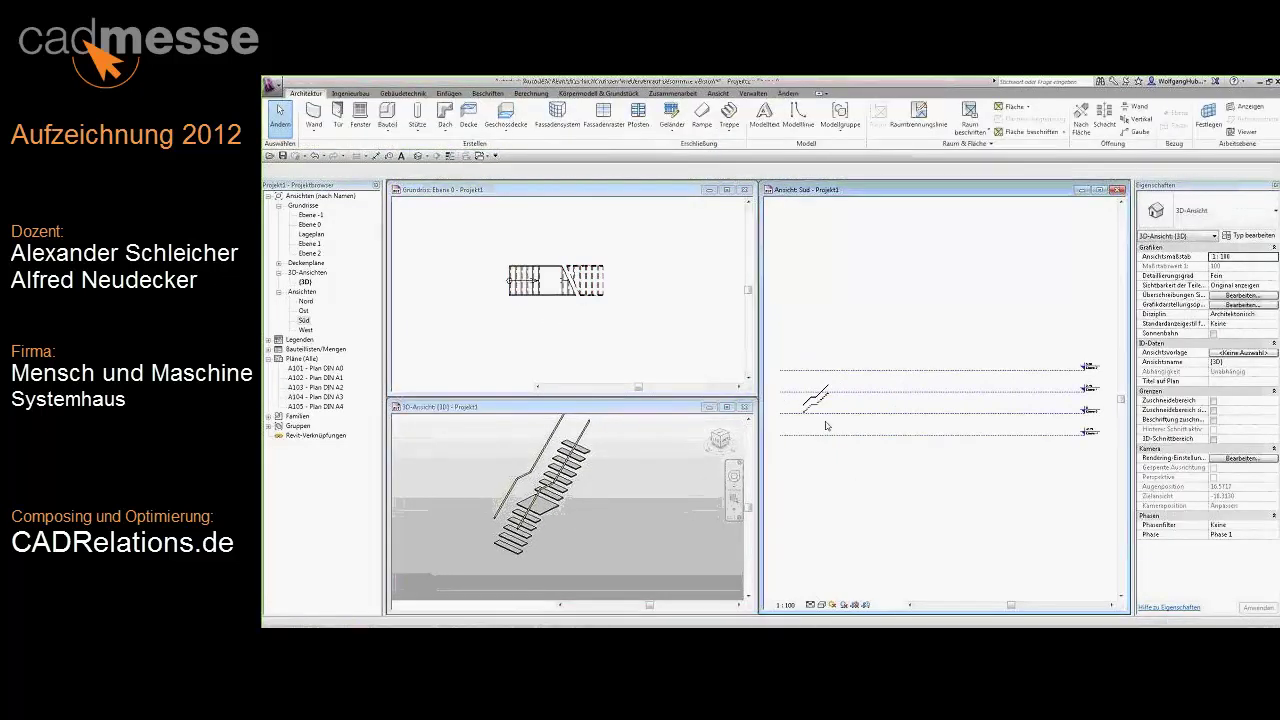
scroll(880, 460, up, 5)
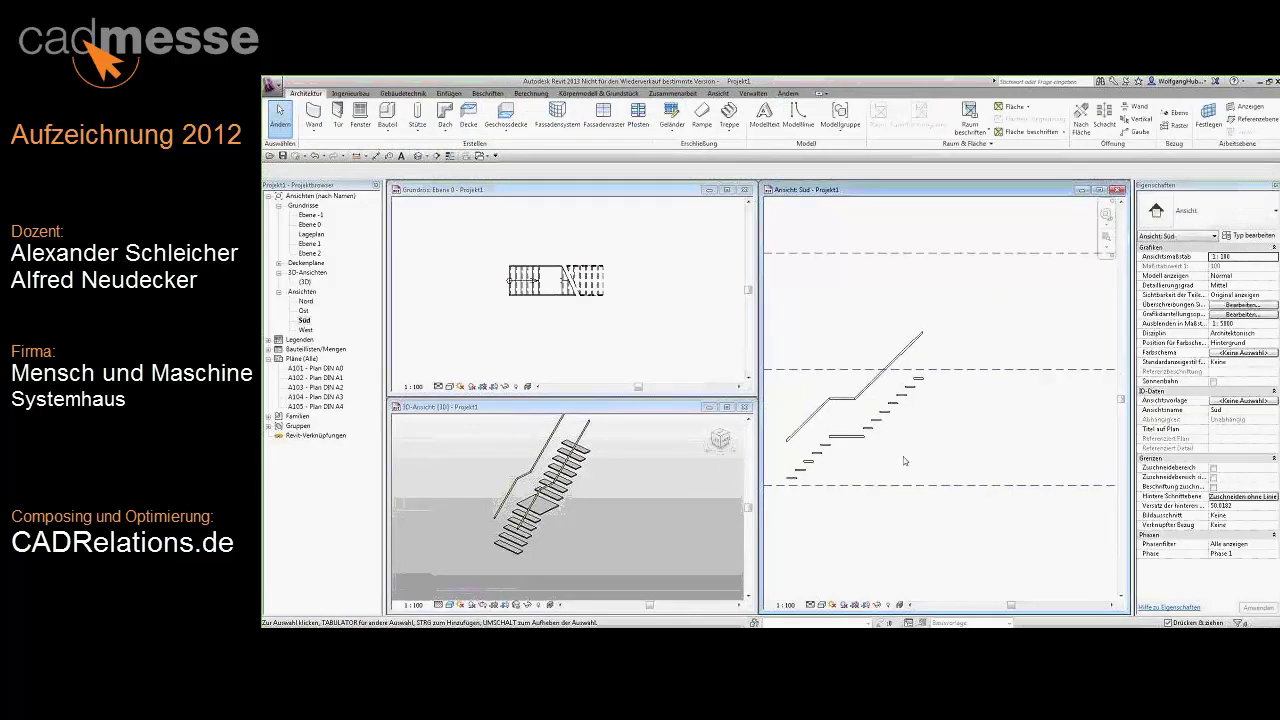
middle_drag(962, 457, 1001, 440)
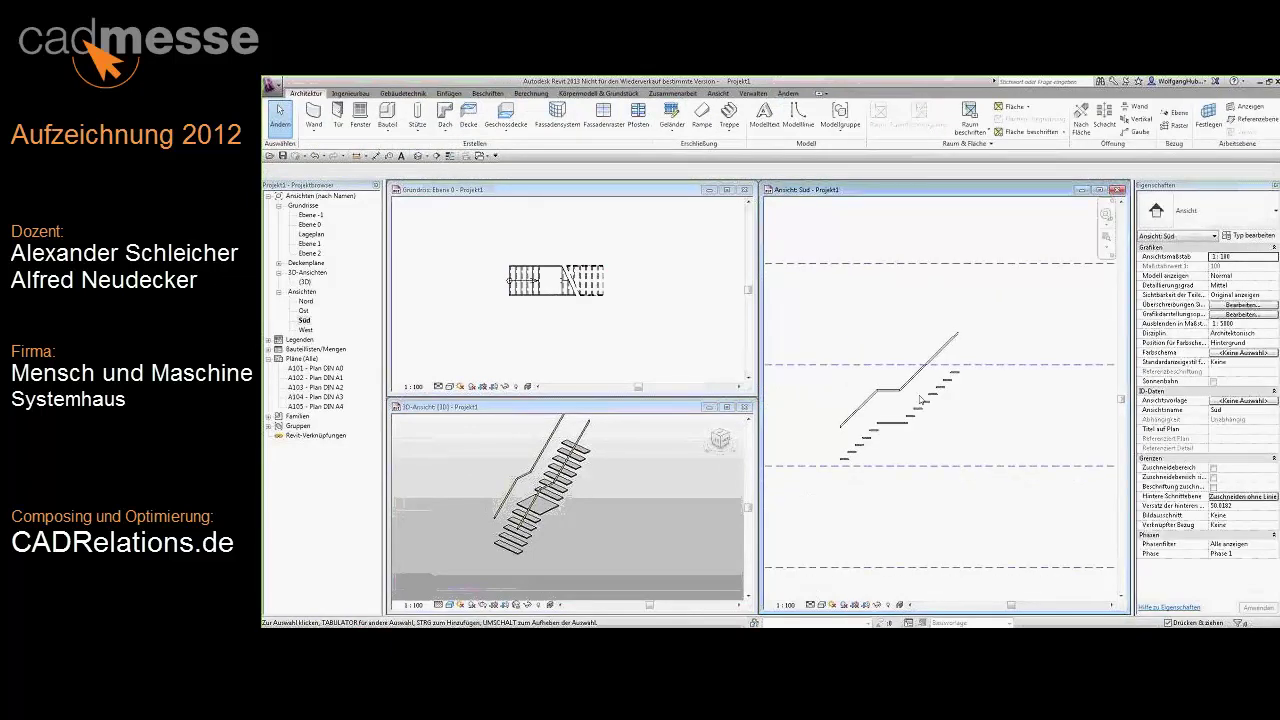
click(917, 416)
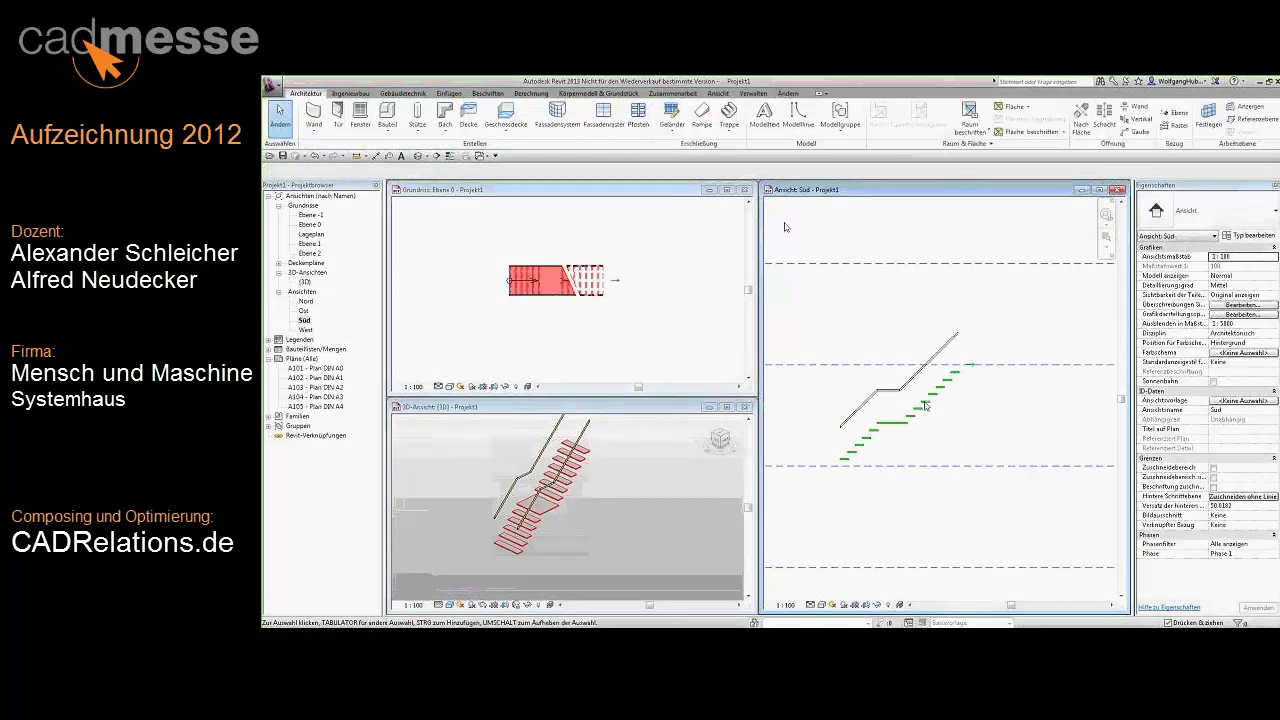
Enter stair editing and select the upper run in the plan and Süd elevation.
click(737, 128)
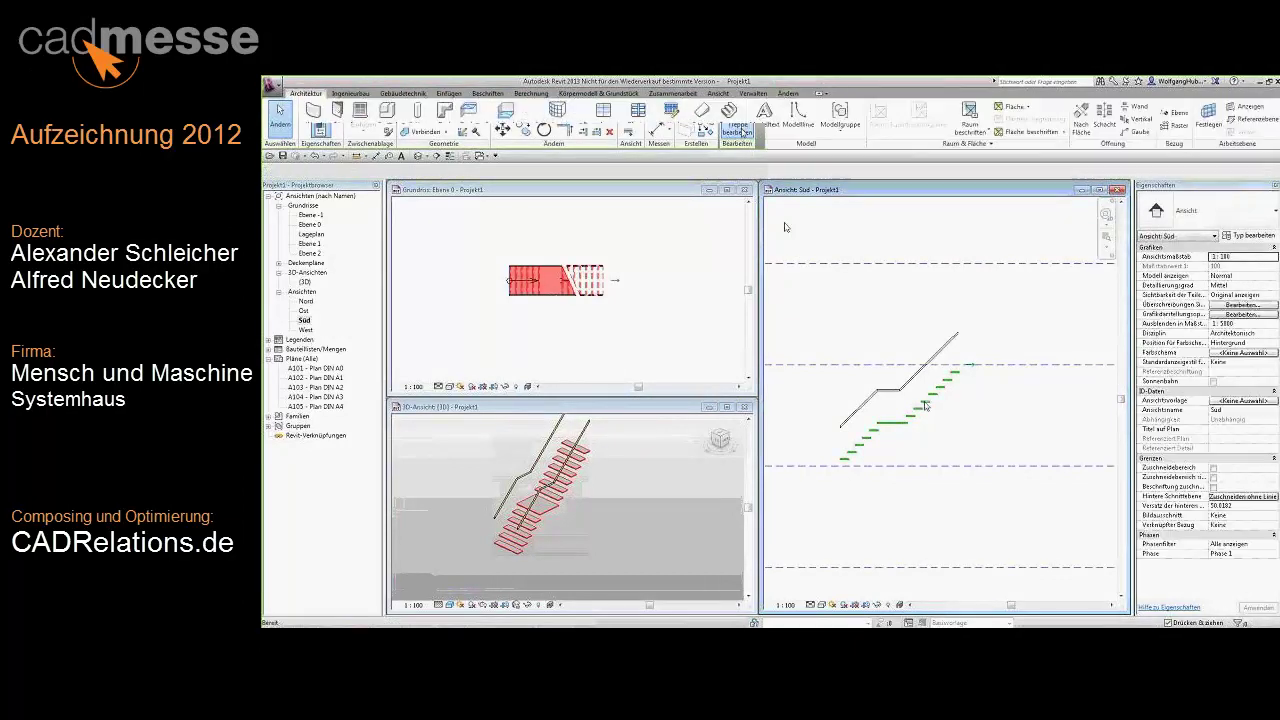
click(580, 290)
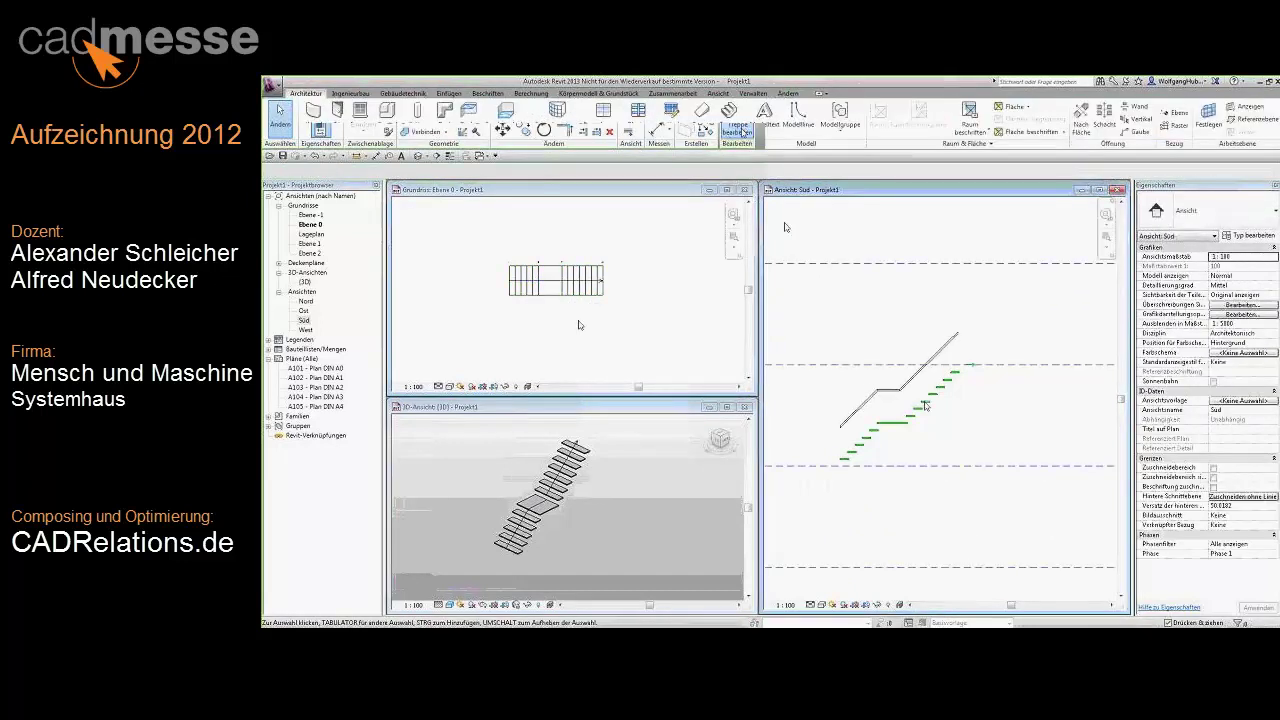
click(586, 287)
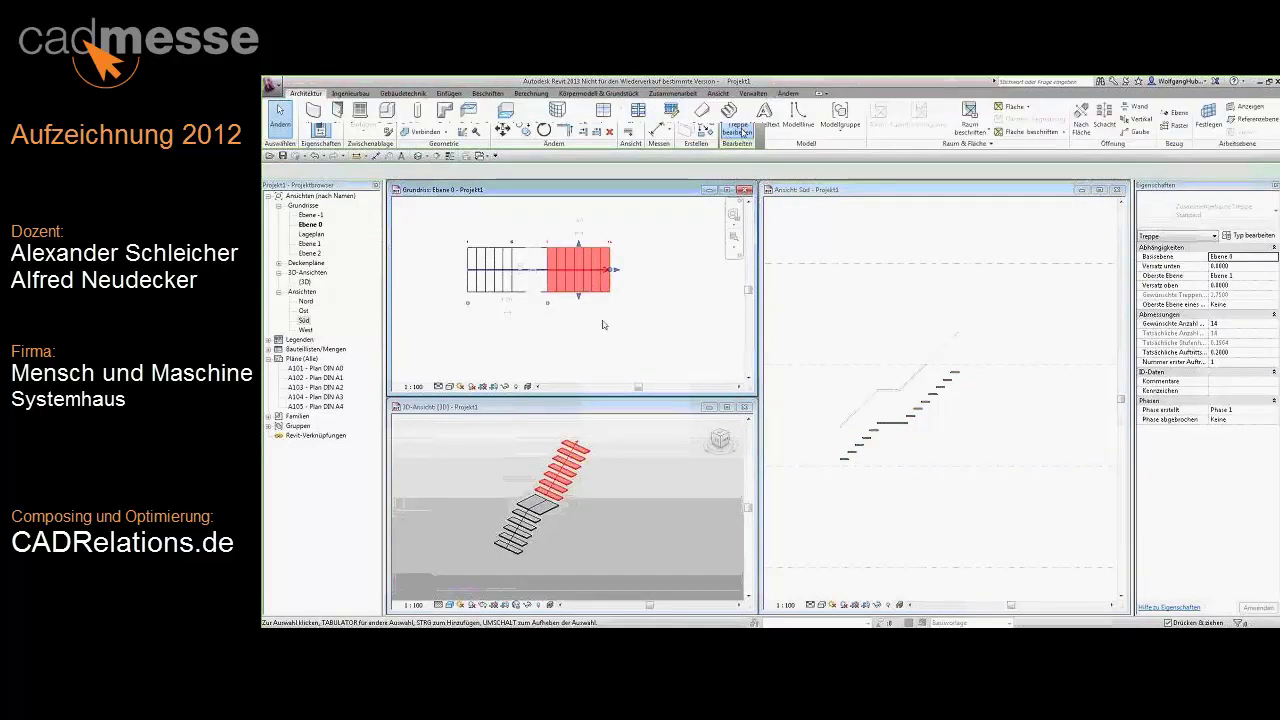
key(Escape)
click(591, 259)
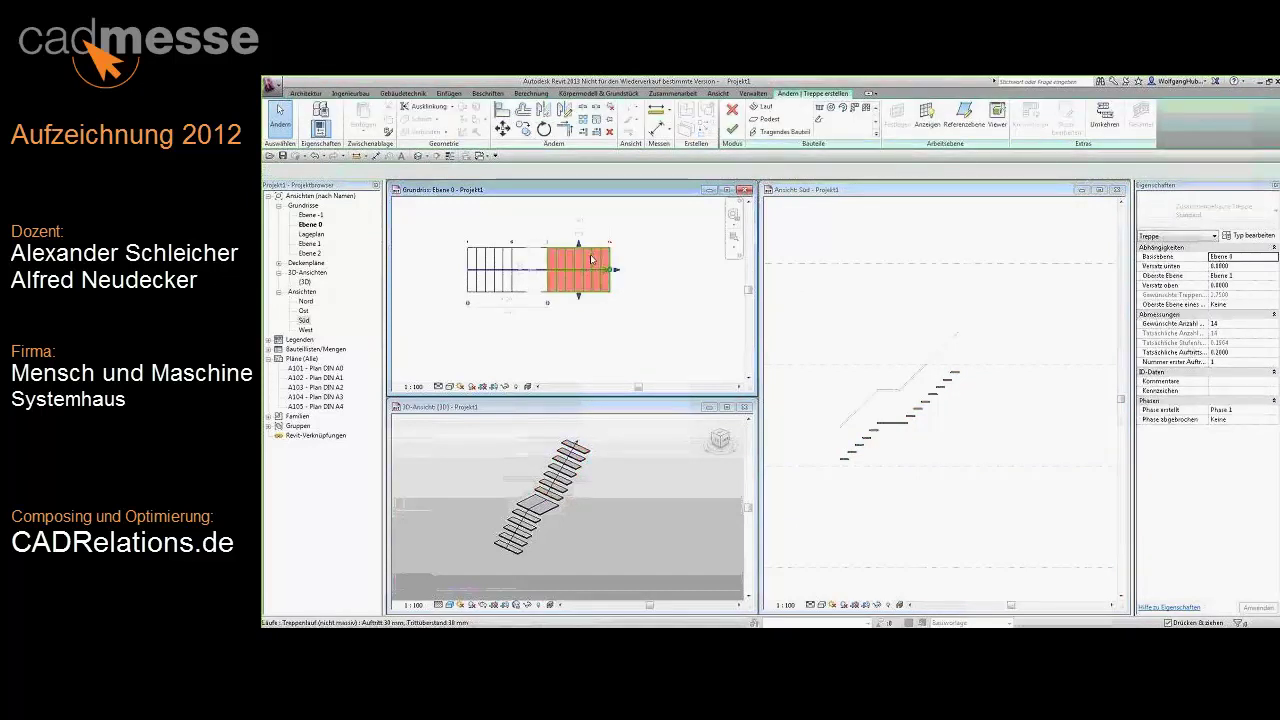
click(929, 401)
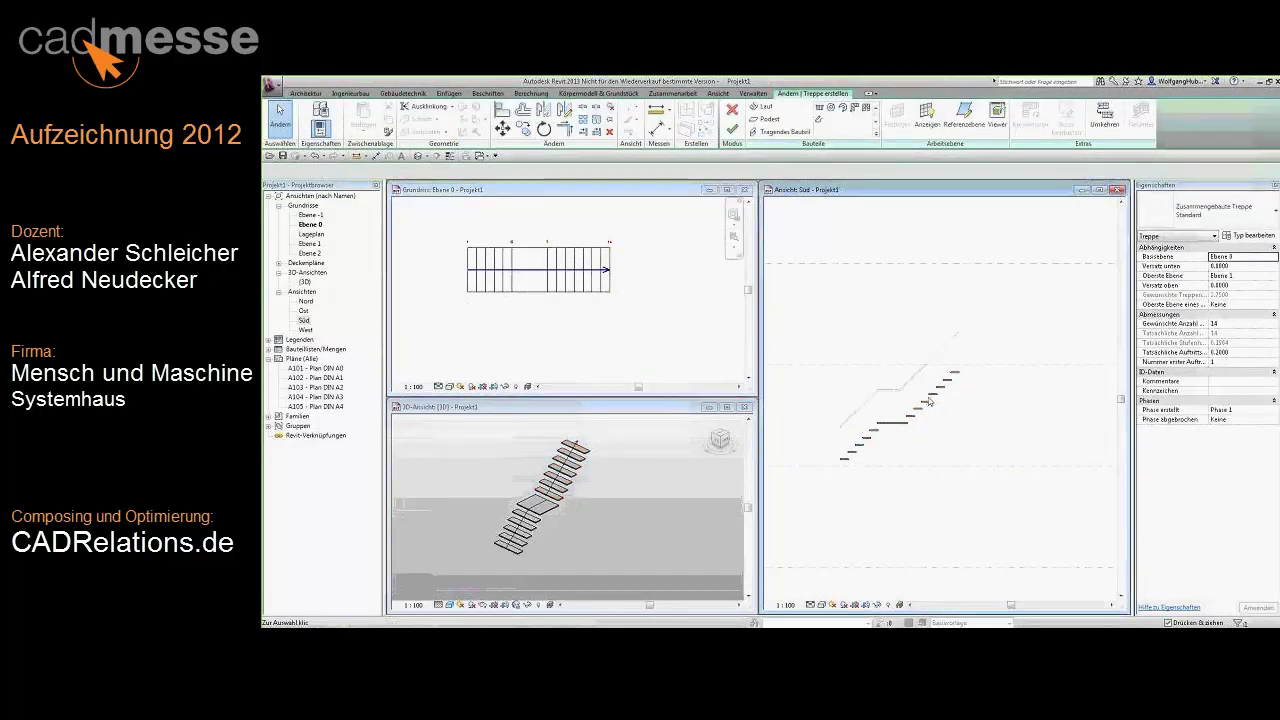
click(935, 399)
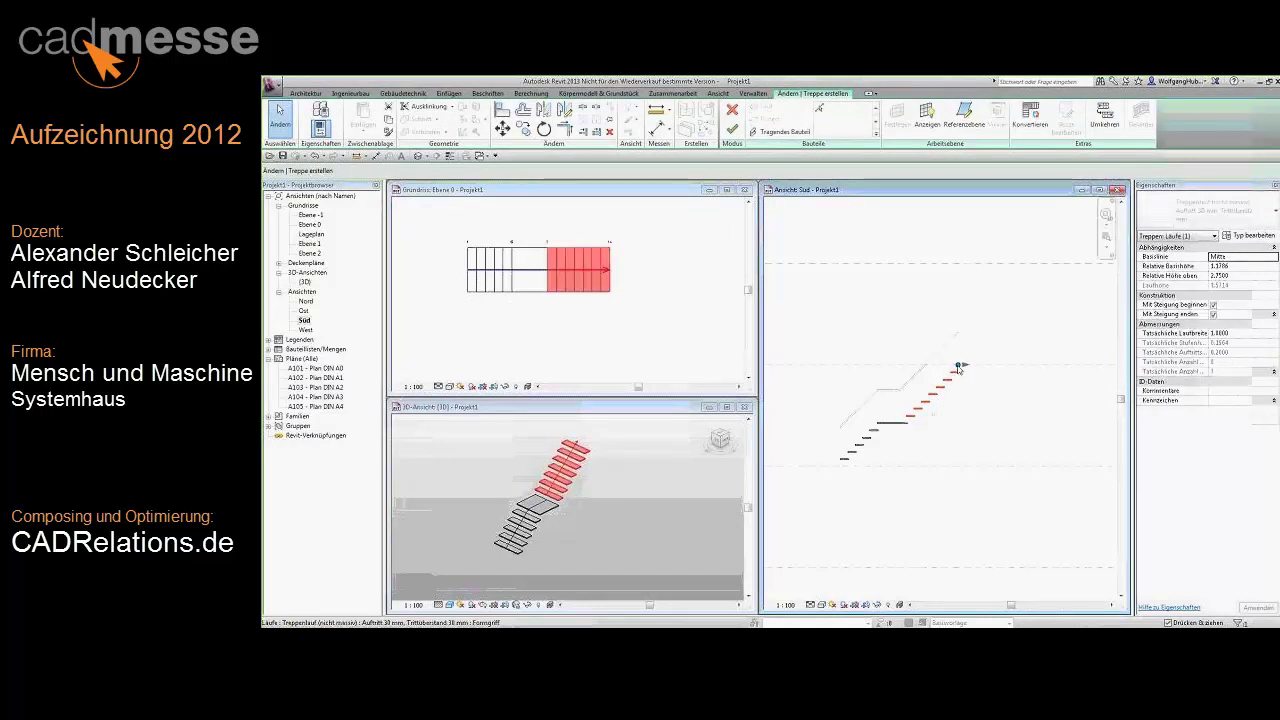
key(Escape)
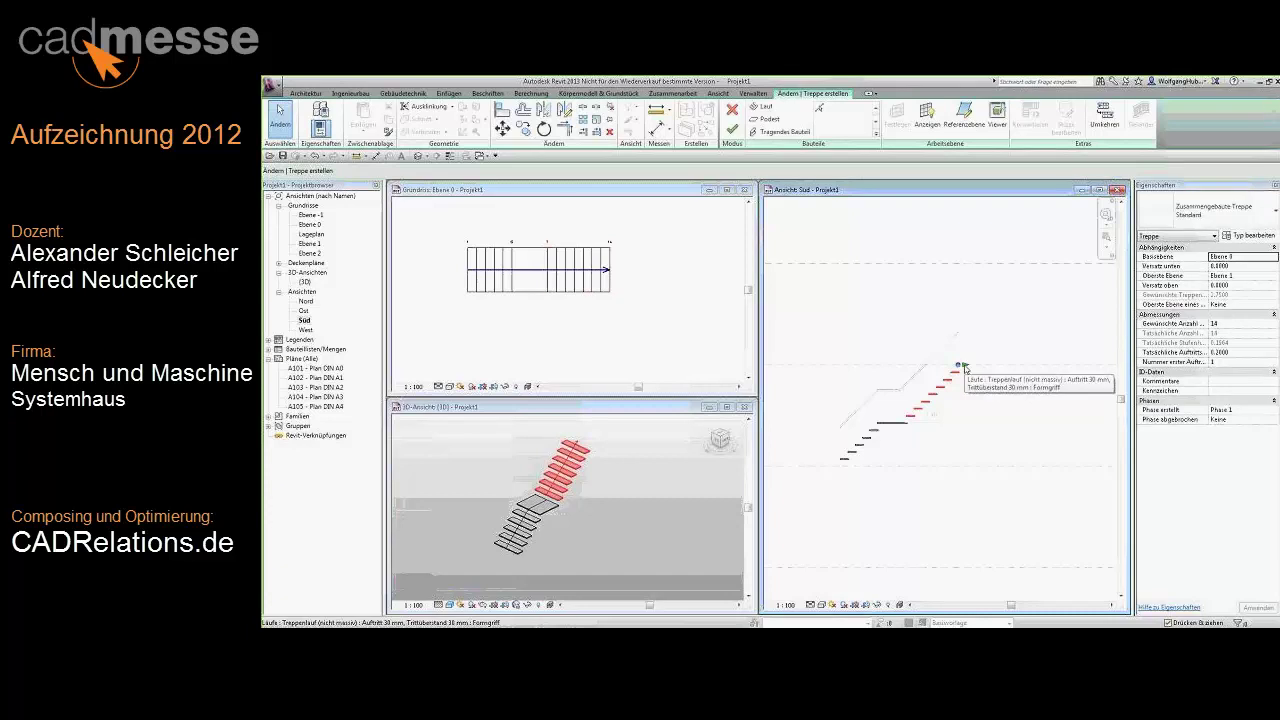
click(965, 369)
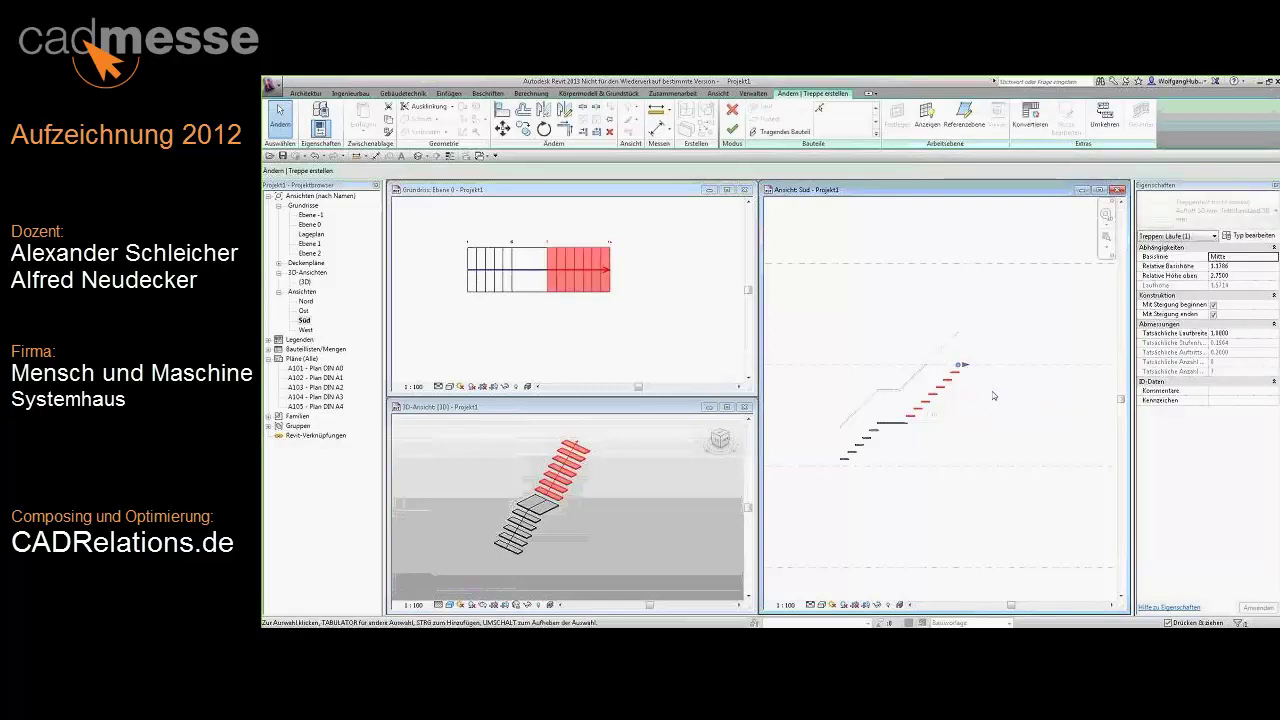
key(Escape)
click(958, 365)
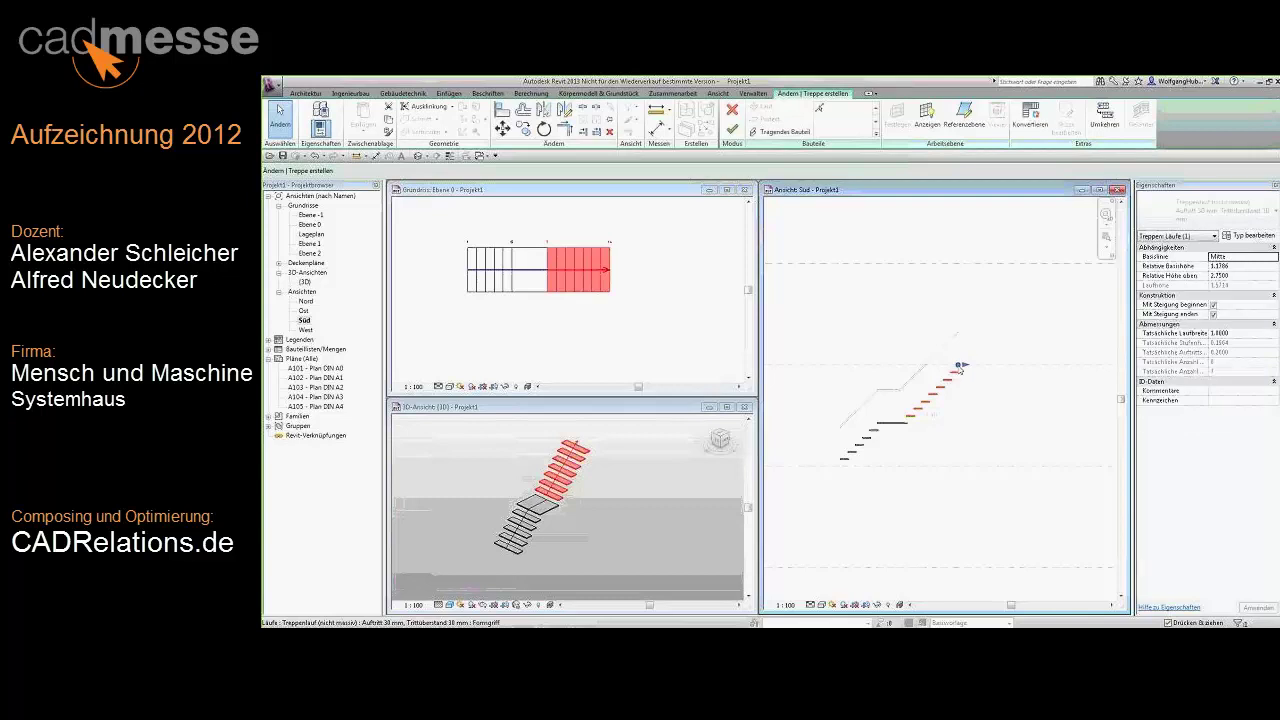
Drag the run's end grip in the elevation to lengthen the upper run.
click(1008, 357)
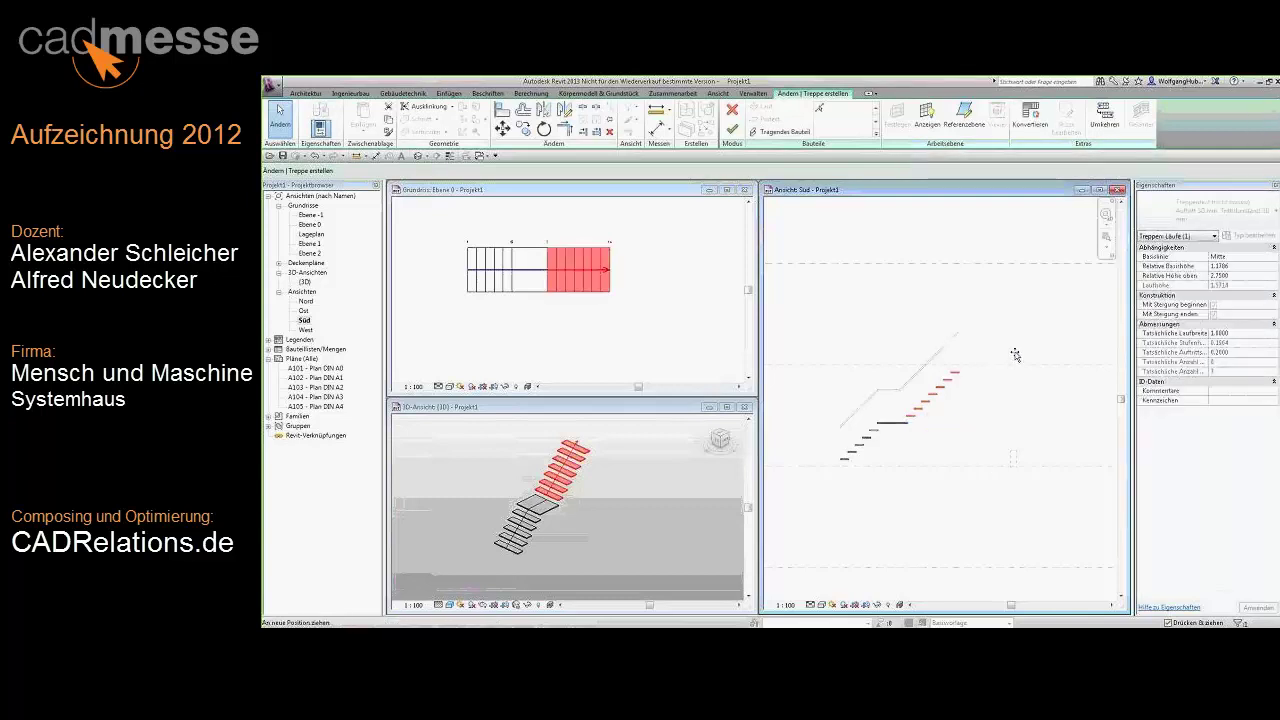
drag(1011, 355, 979, 388)
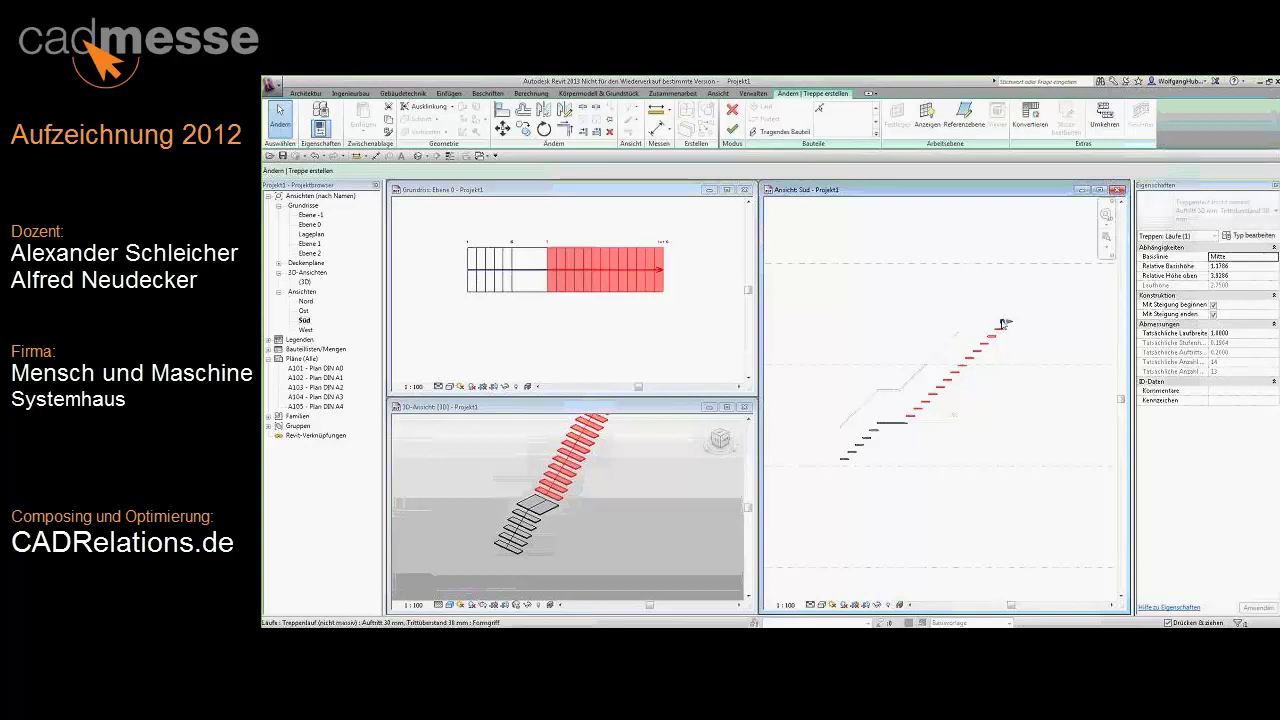
mouse_move(1003, 324)
mouse_down()
mouse_move(969, 337)
mouse_move(965, 366)
mouse_up()
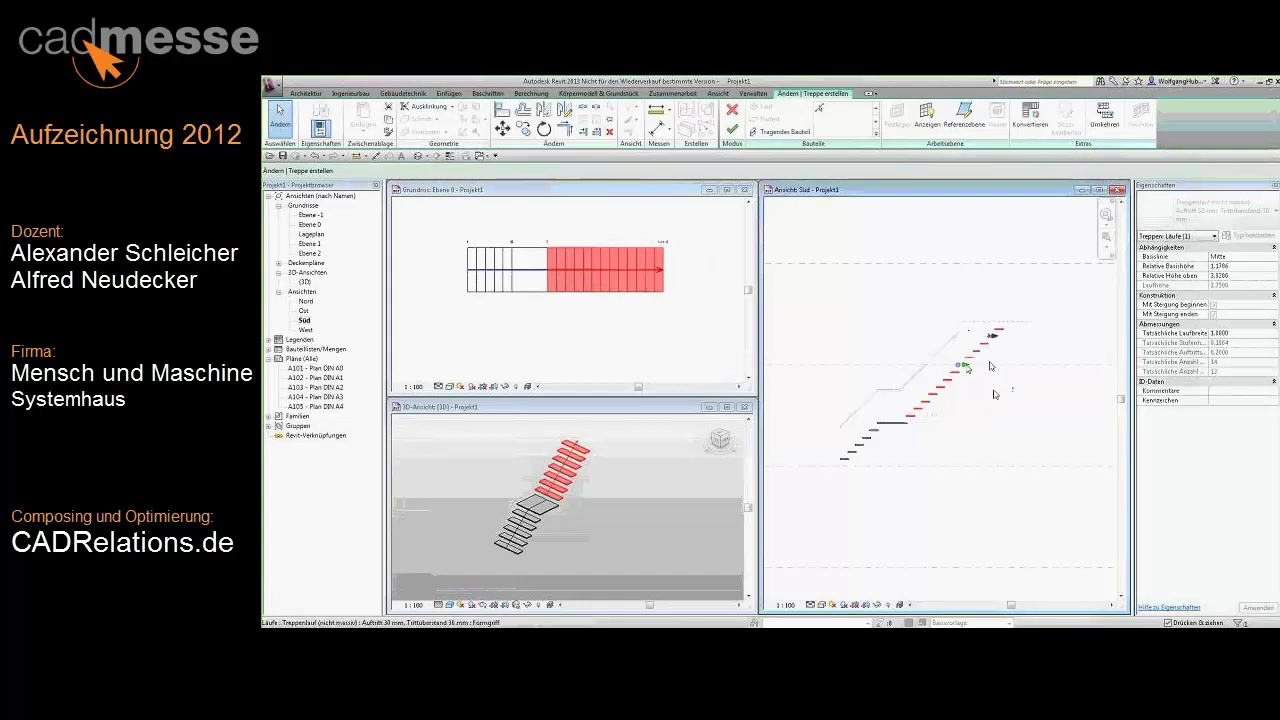
click(948, 370)
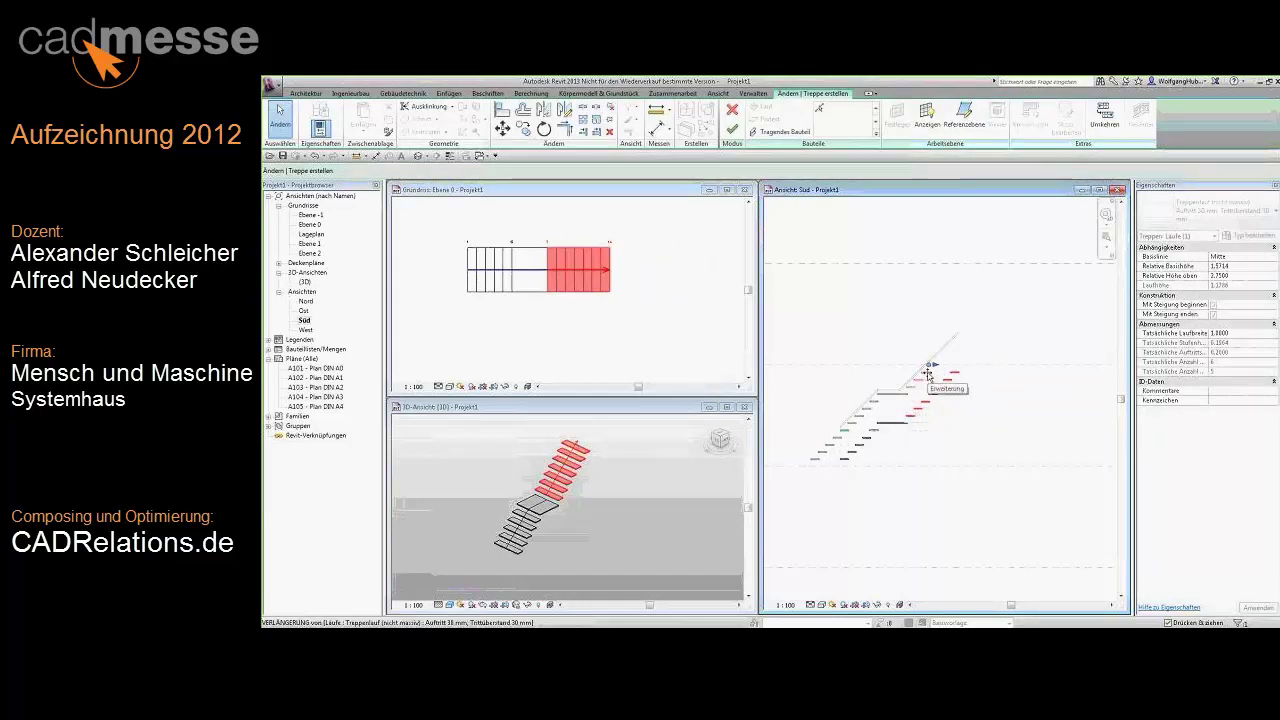
click(928, 374)
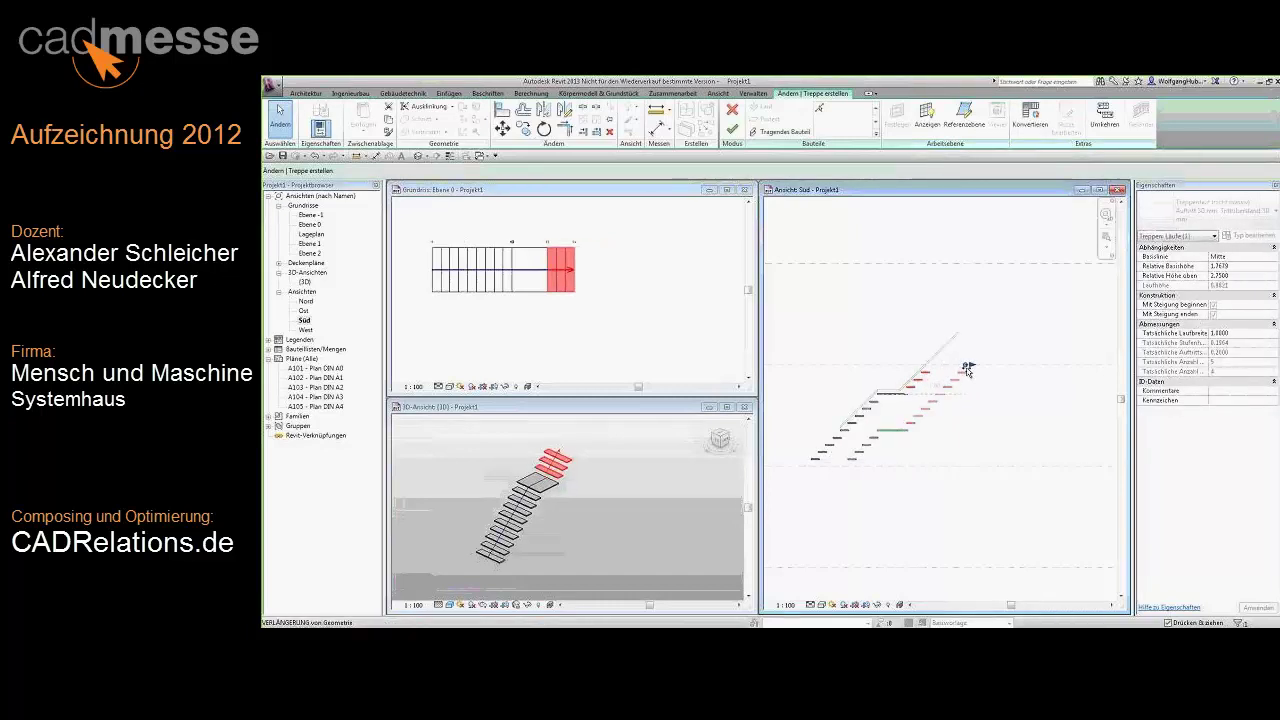
mouse_move(966, 370)
mouse_down()
mouse_move(981, 373)
mouse_move(957, 365)
mouse_up()
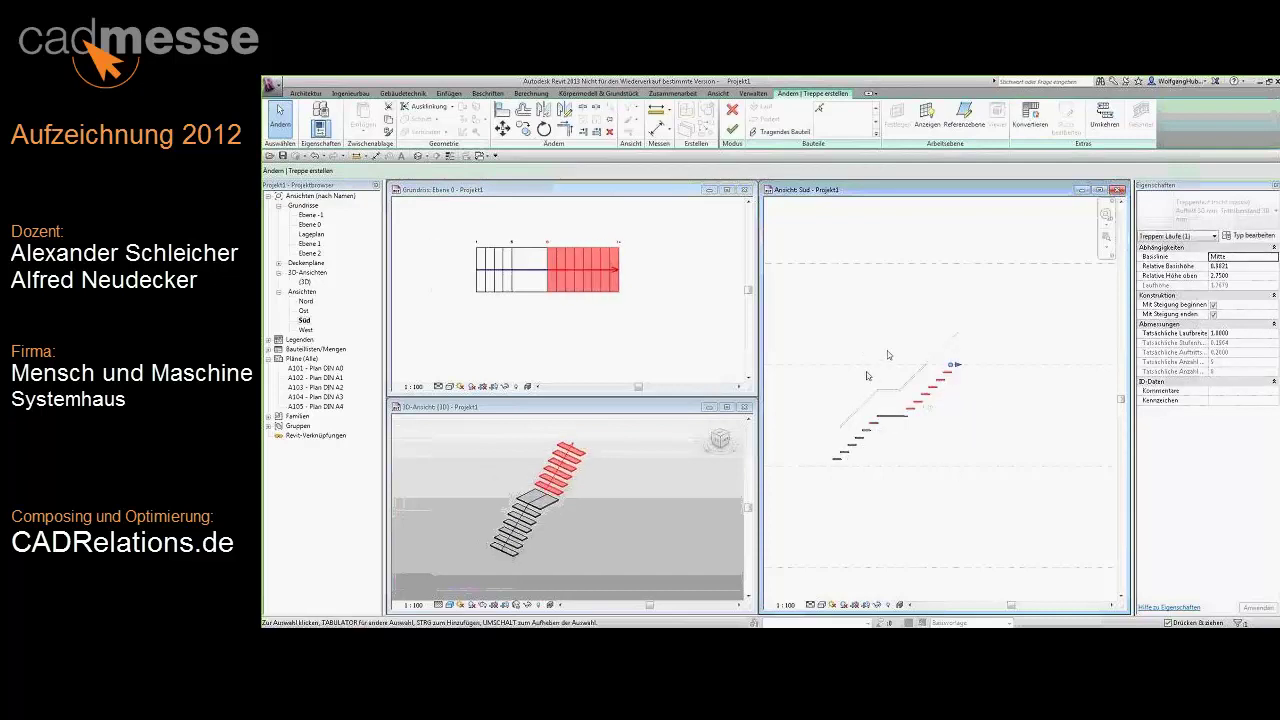
Extend the right run by several treads in the plan and finish the stair edit.
click(651, 338)
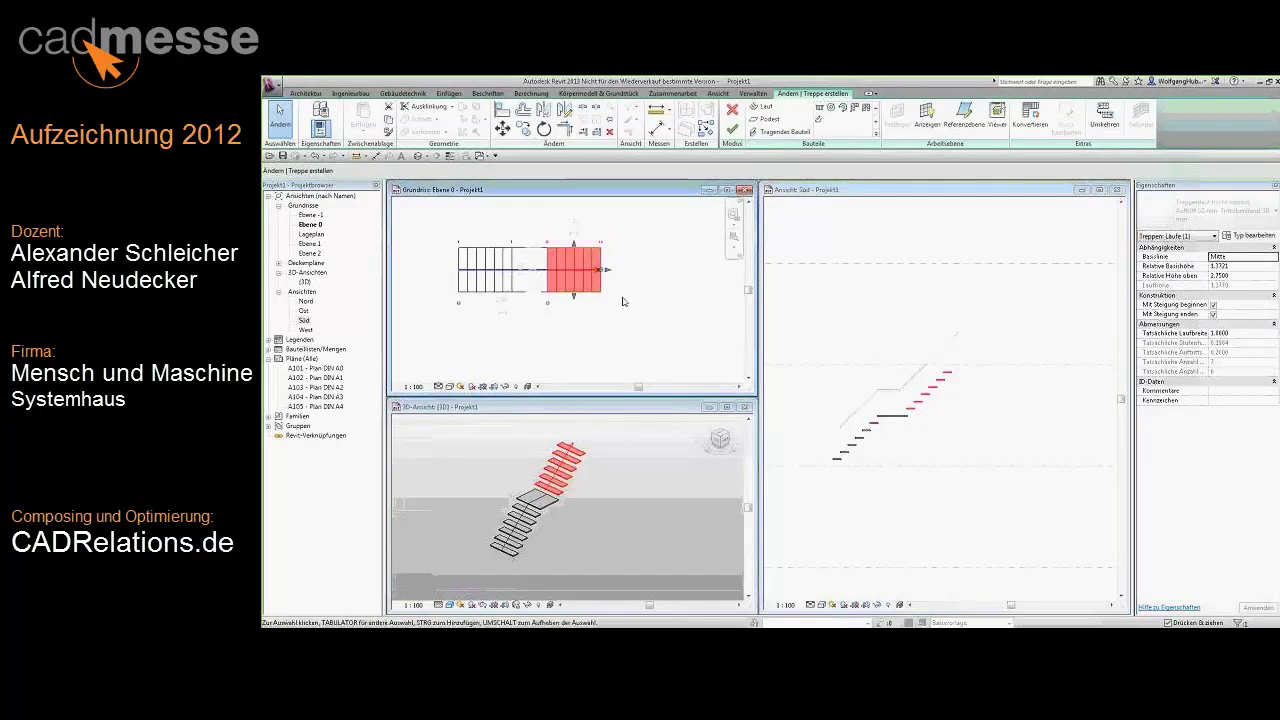
click(640, 320)
click(600, 268)
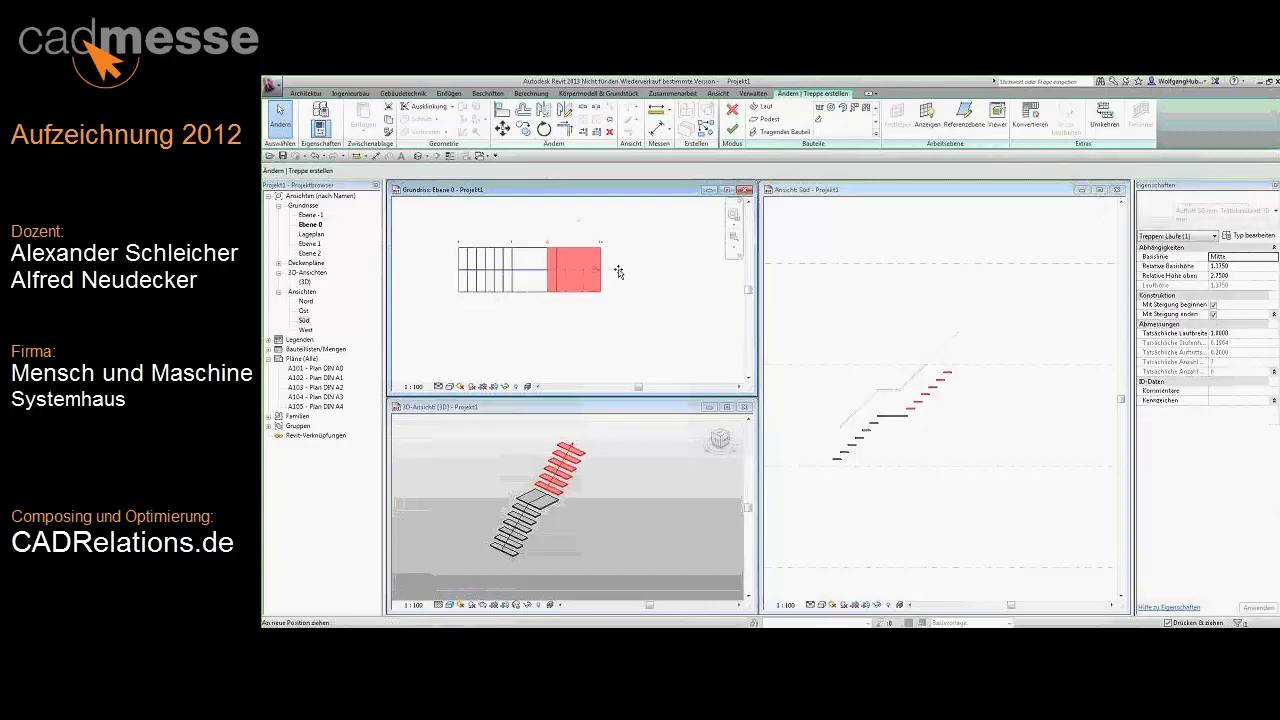
mouse_move(620, 270)
mouse_down()
mouse_move(631, 291)
mouse_move(609, 272)
mouse_up()
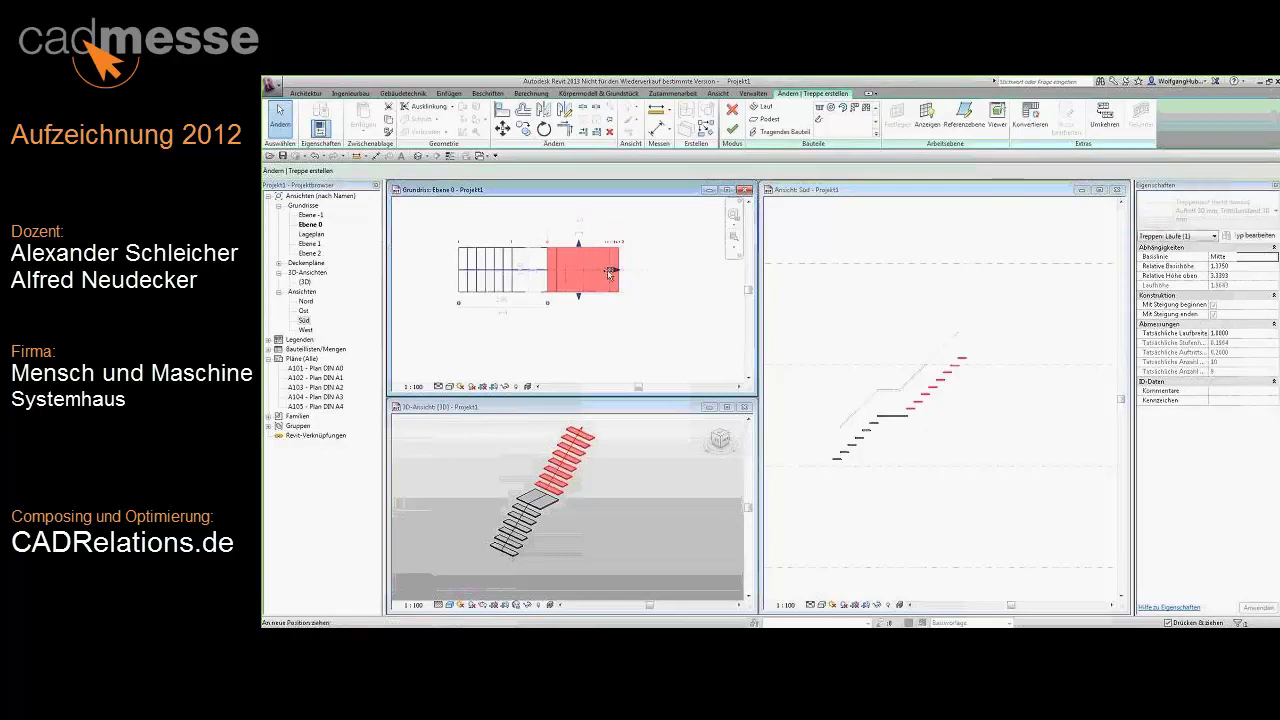
click(768, 291)
click(733, 132)
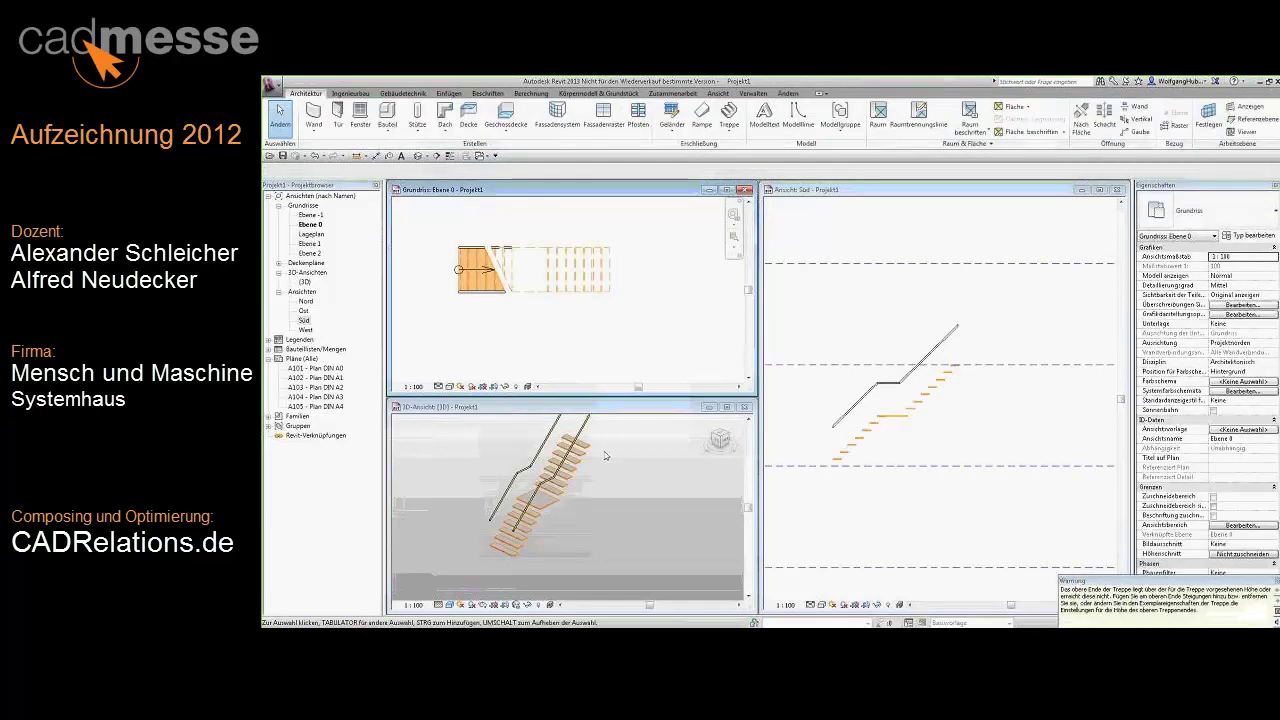
In the maximized 3D view, switch the stair to Fertigbetontreppe and flip its running direction.
key(Escape)
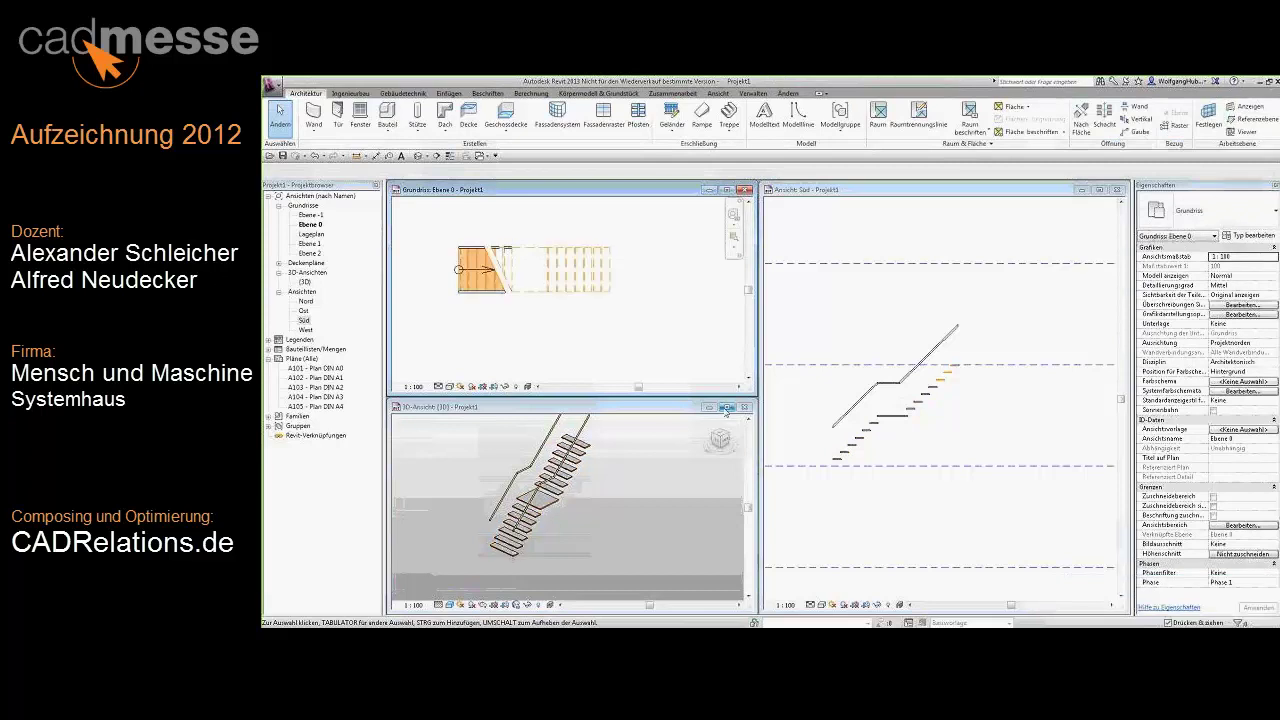
click(727, 408)
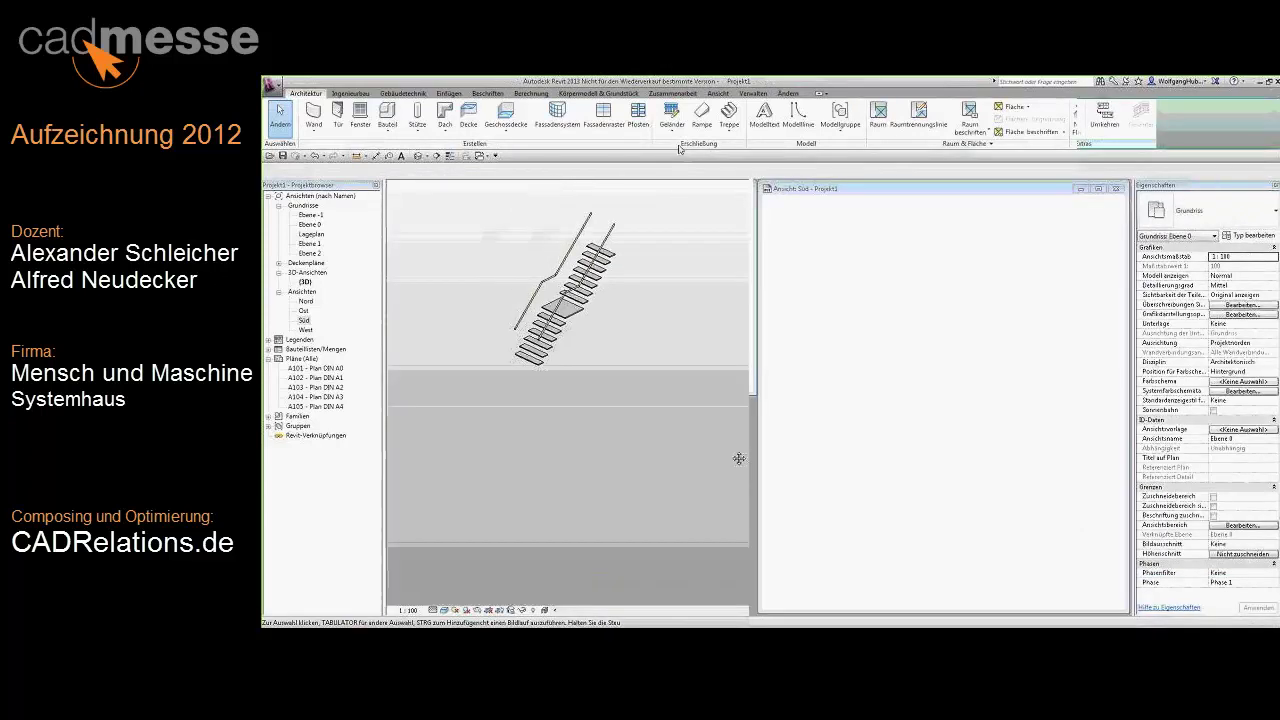
shift+middle_drag(672, 391, 589, 214)
scroll(748, 440, up, 2)
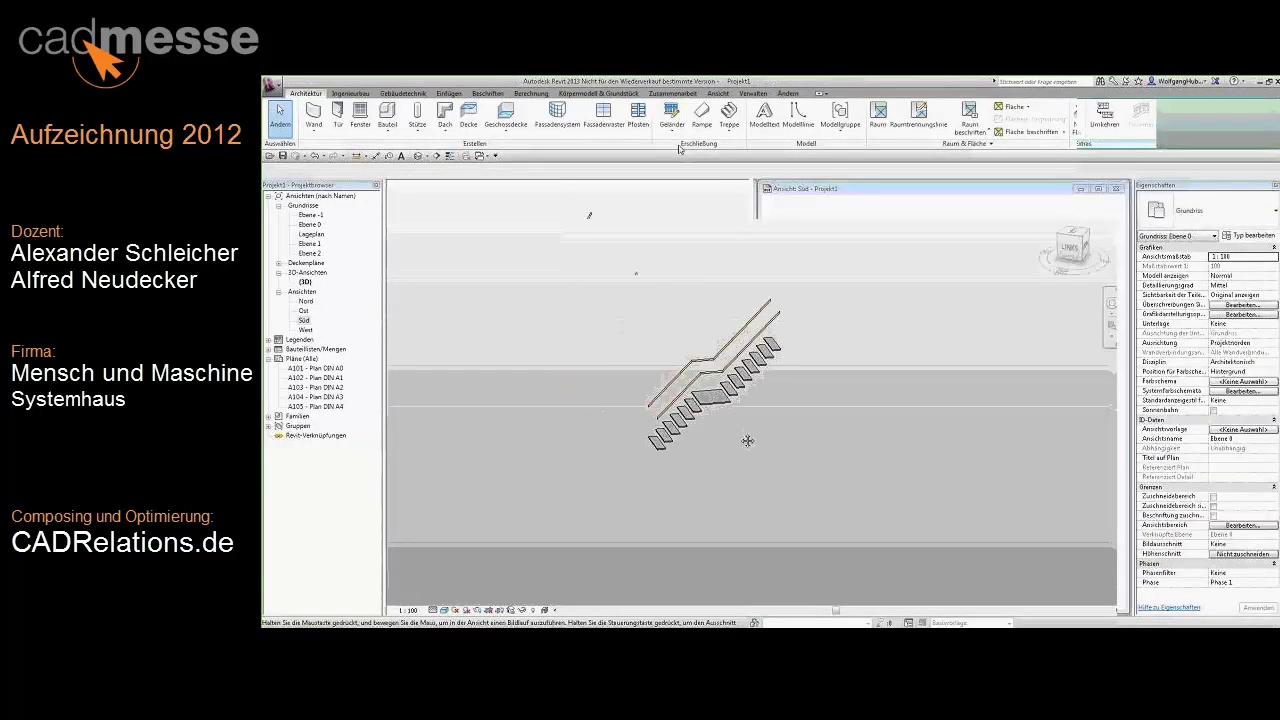
click(680, 286)
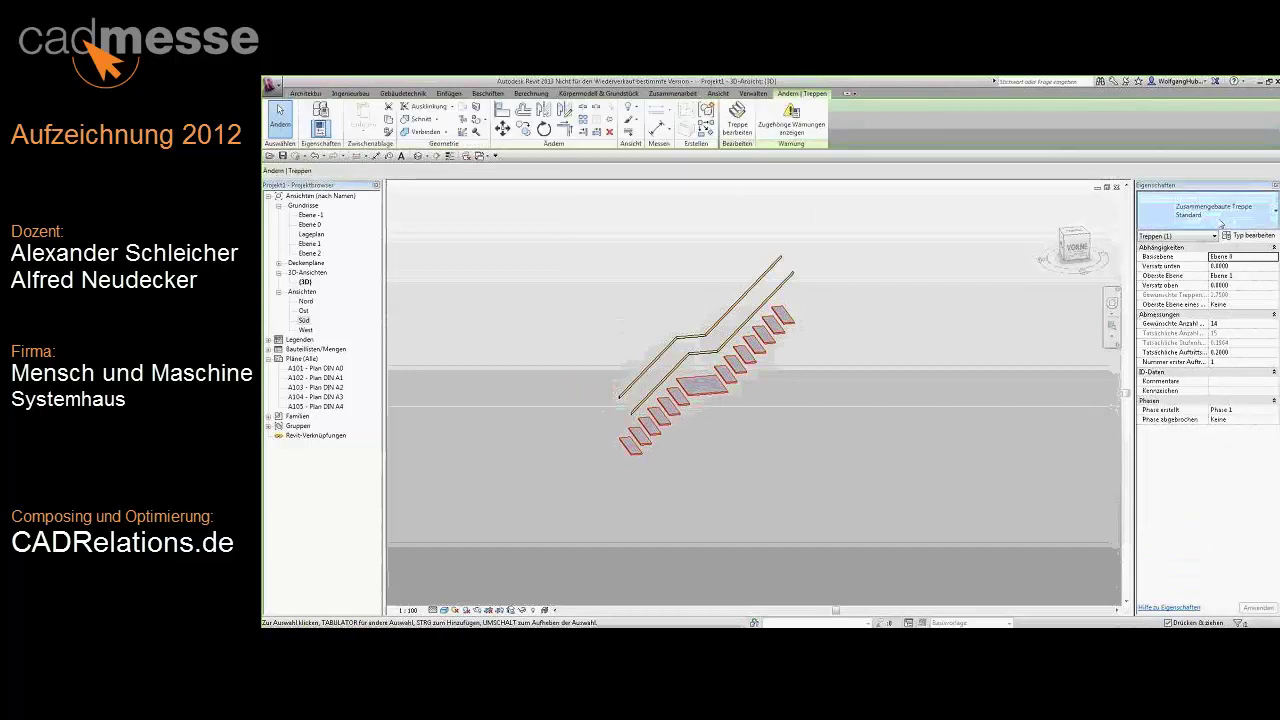
click(1215, 212)
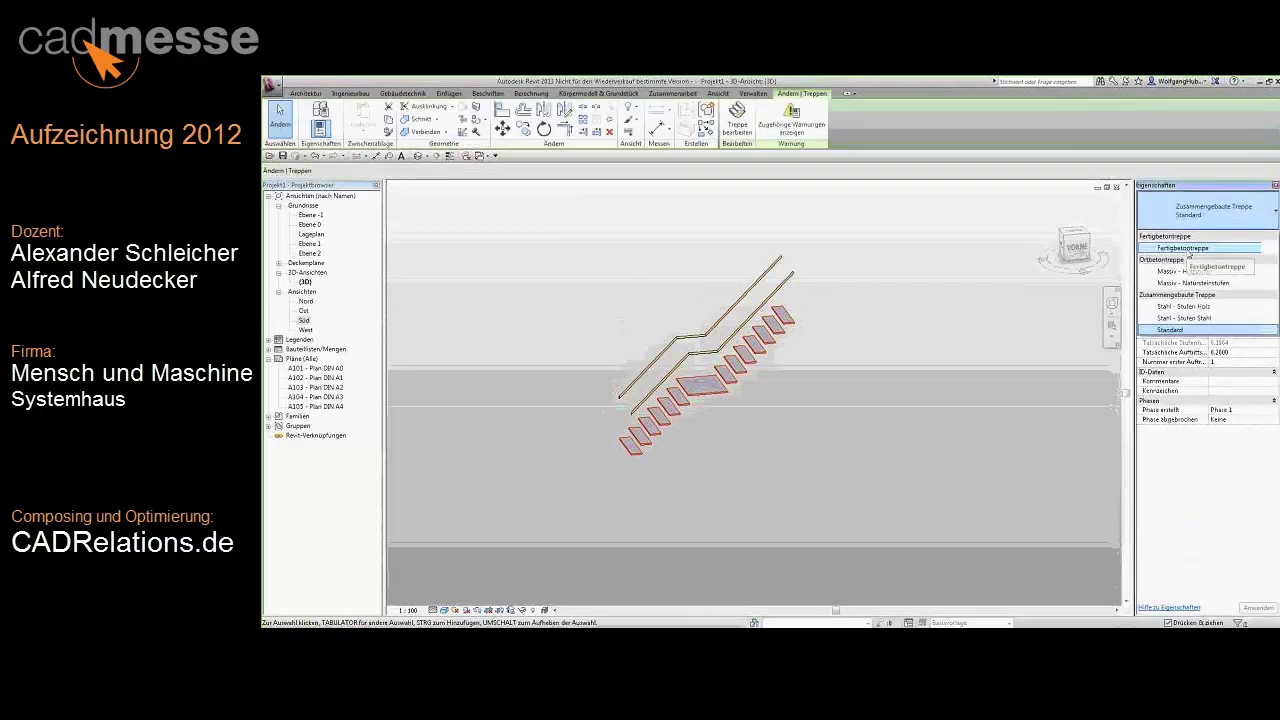
click(1183, 248)
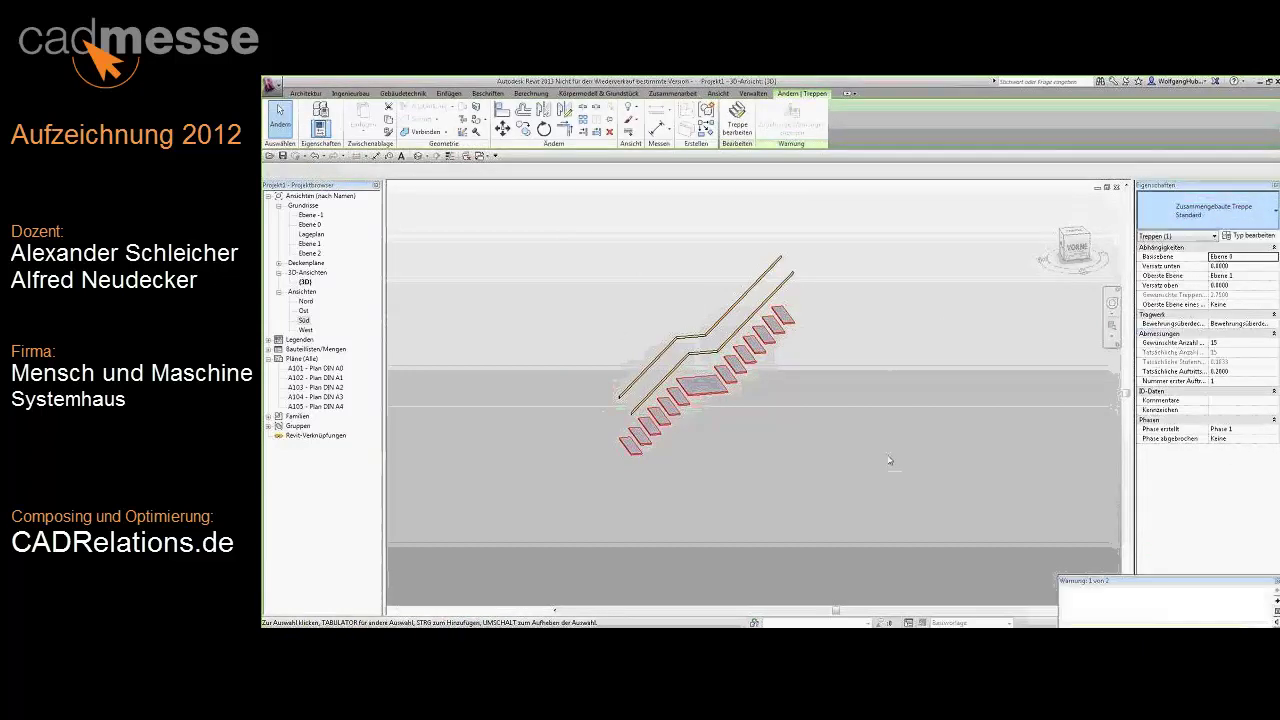
click(686, 475)
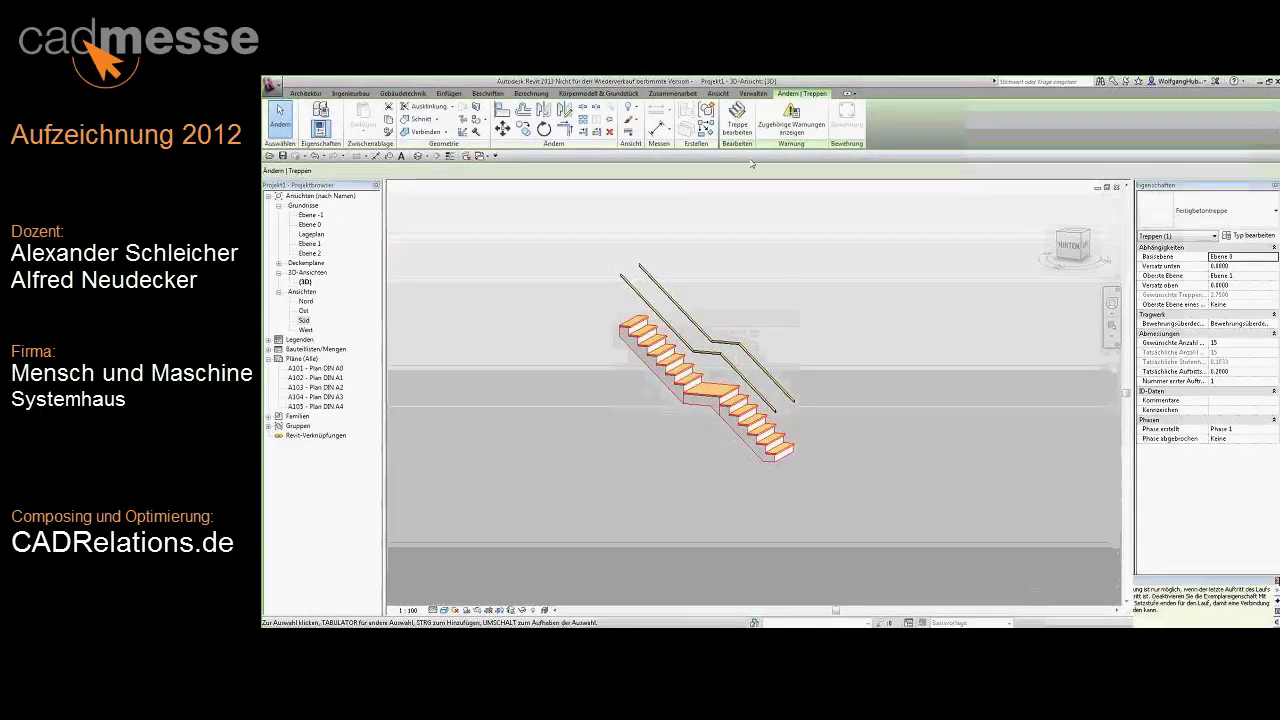
click(737, 118)
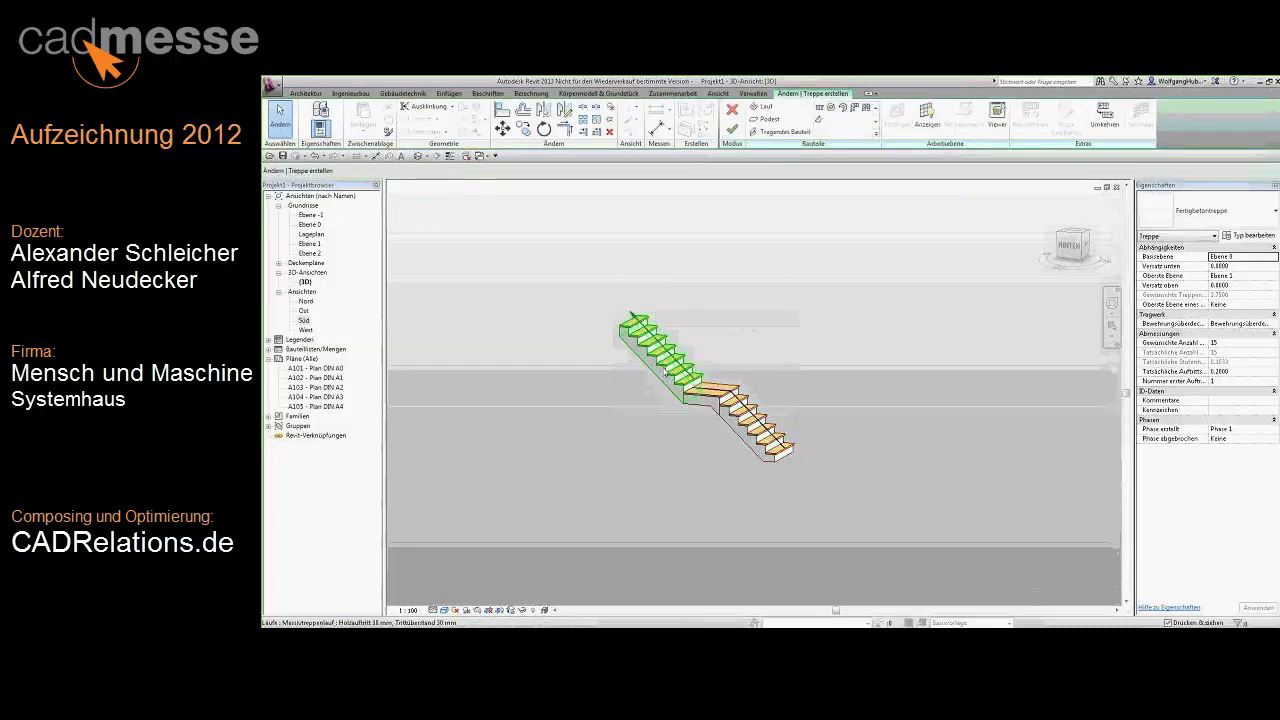
Tick 'Mit Steigung enden' for both the upper and lower runs, checking the result in 3D.
click(655, 350)
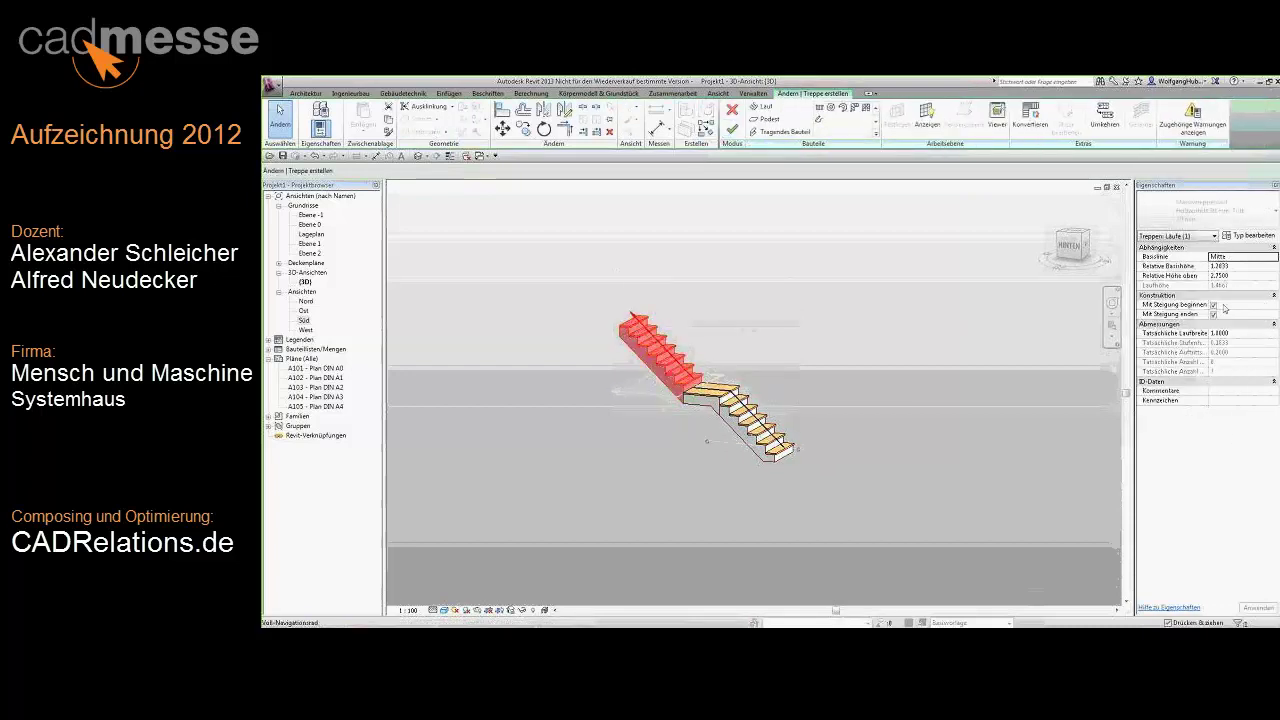
click(1213, 305)
click(1213, 314)
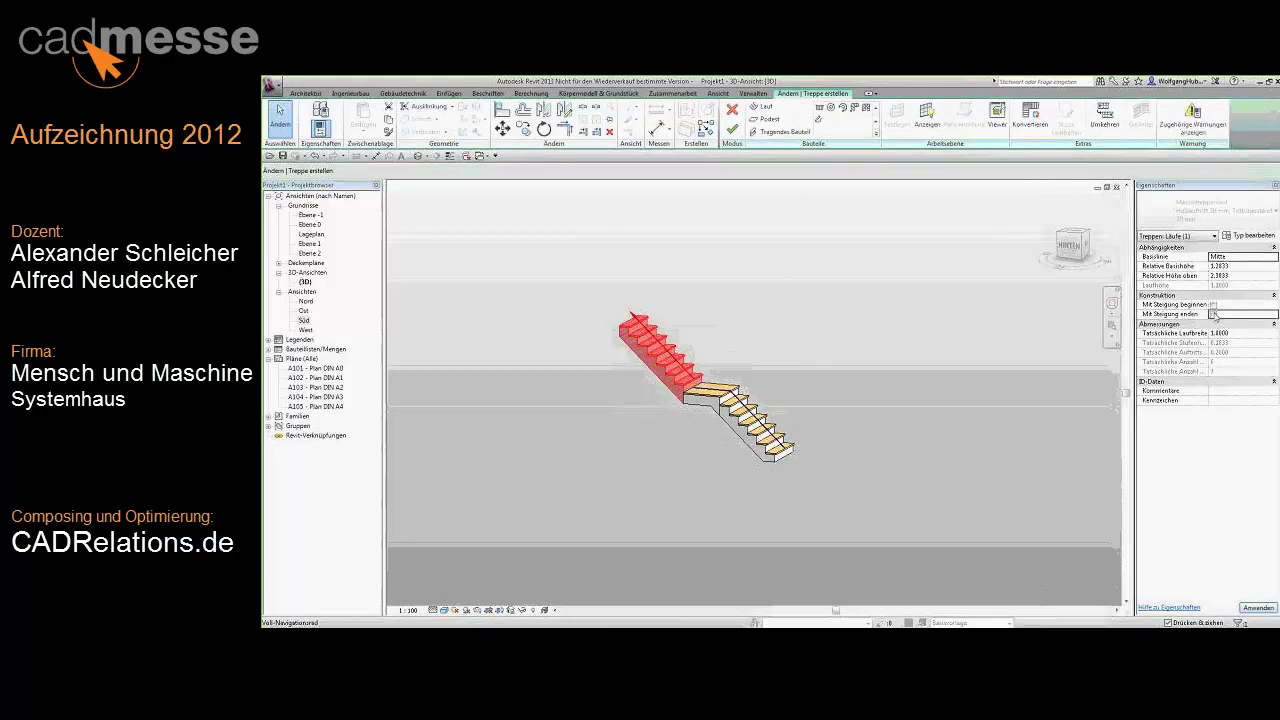
click(904, 325)
mouse_move(629, 423)
shift+middle_down()
mouse_move(685, 425)
mouse_move(619, 395)
mouse_move(644, 404)
mouse_move(591, 316)
shift+middle_up()
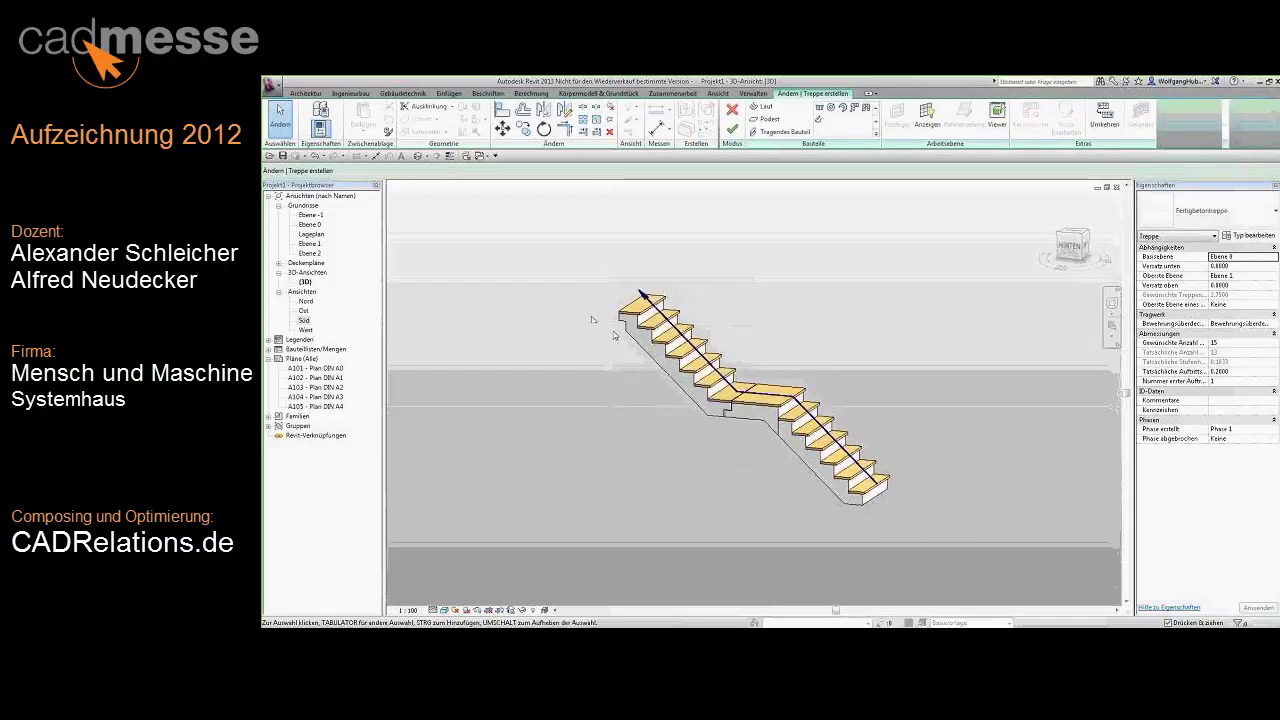
click(806, 432)
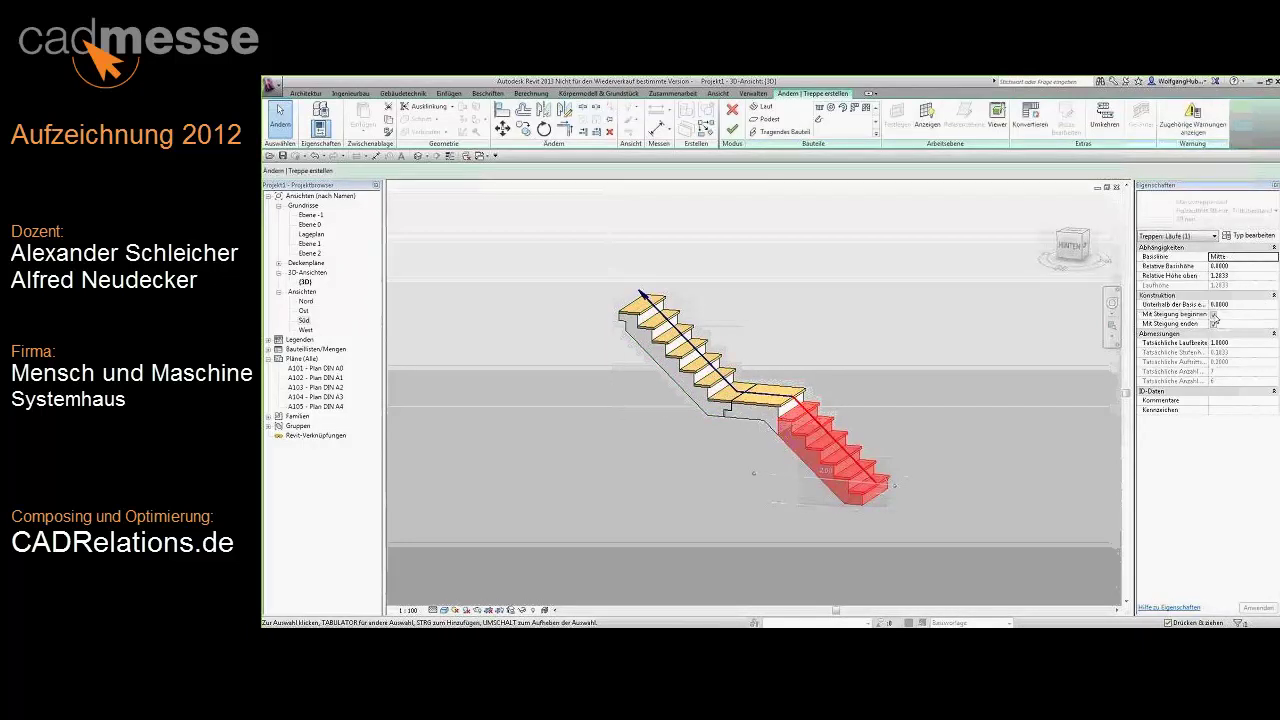
click(1213, 324)
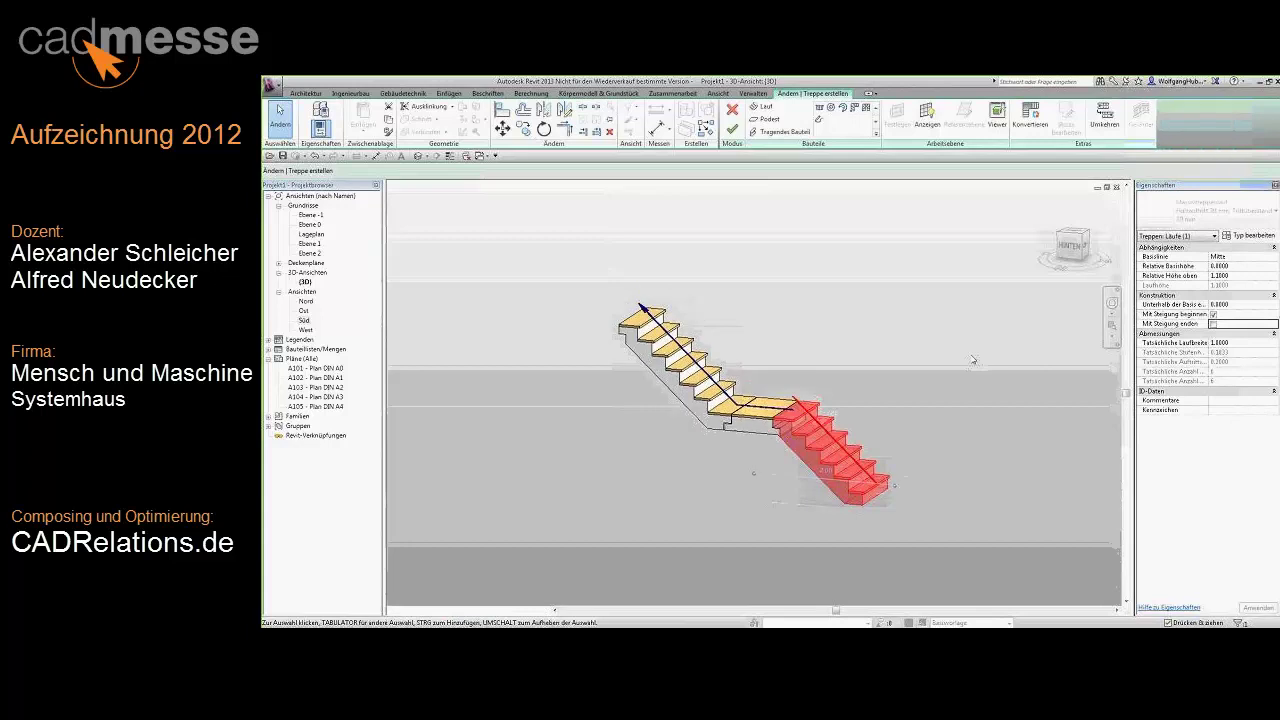
mouse_move(914, 491)
shift+middle_down()
mouse_move(646, 466)
mouse_move(946, 463)
mouse_move(947, 494)
mouse_move(906, 500)
shift+middle_up()
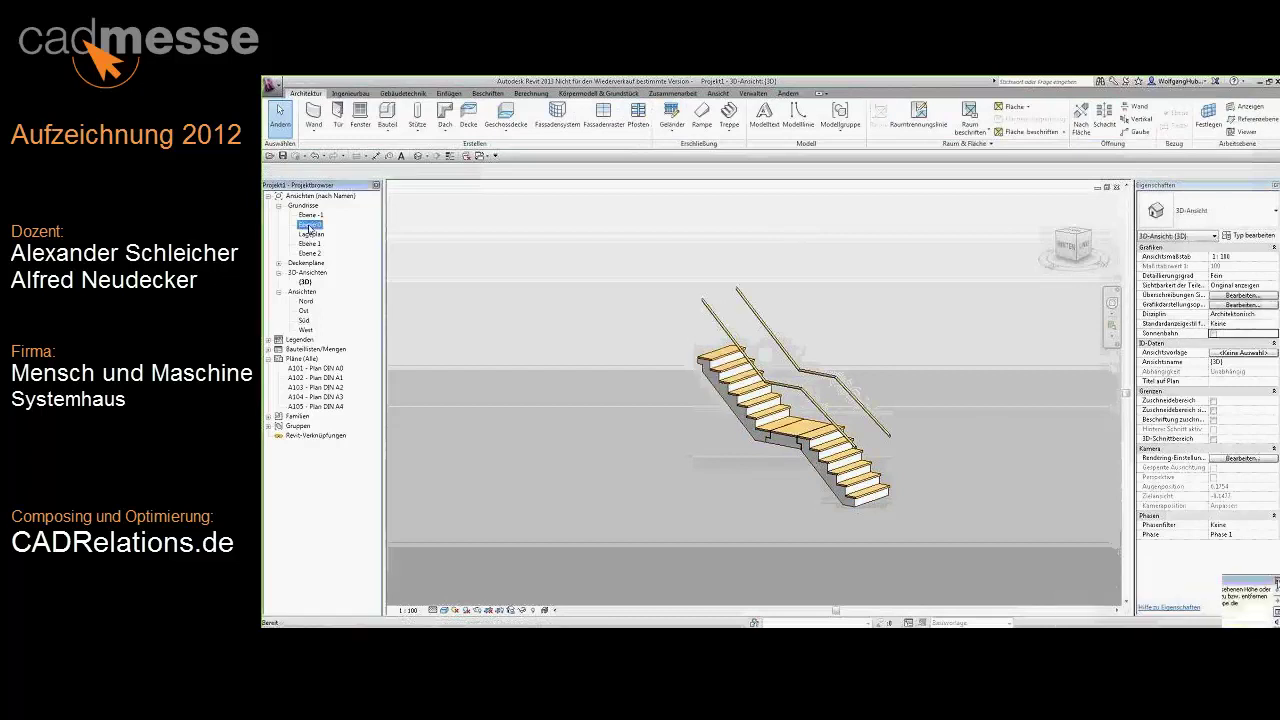
Edit the stair on Ebene 0 and convert its landing into an editable sketch.
double_click(310, 224)
middle_drag(522, 259, 622, 352)
click(622, 352)
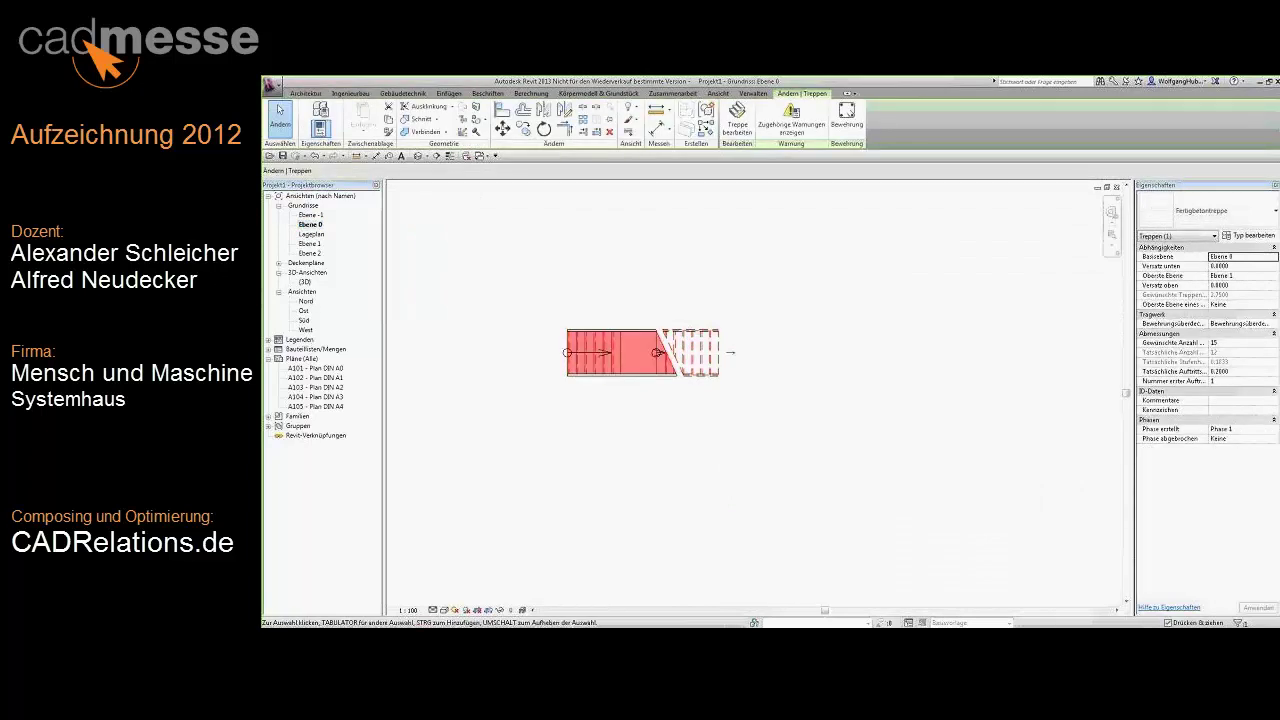
click(735, 131)
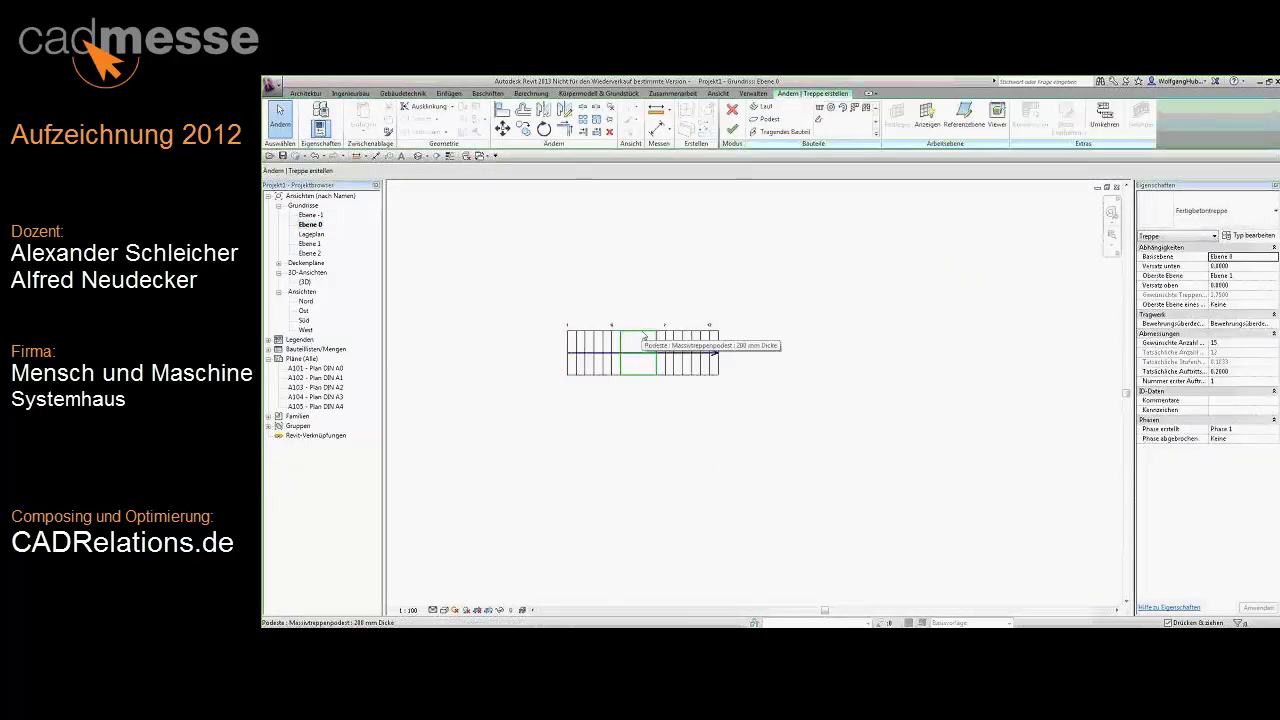
click(643, 335)
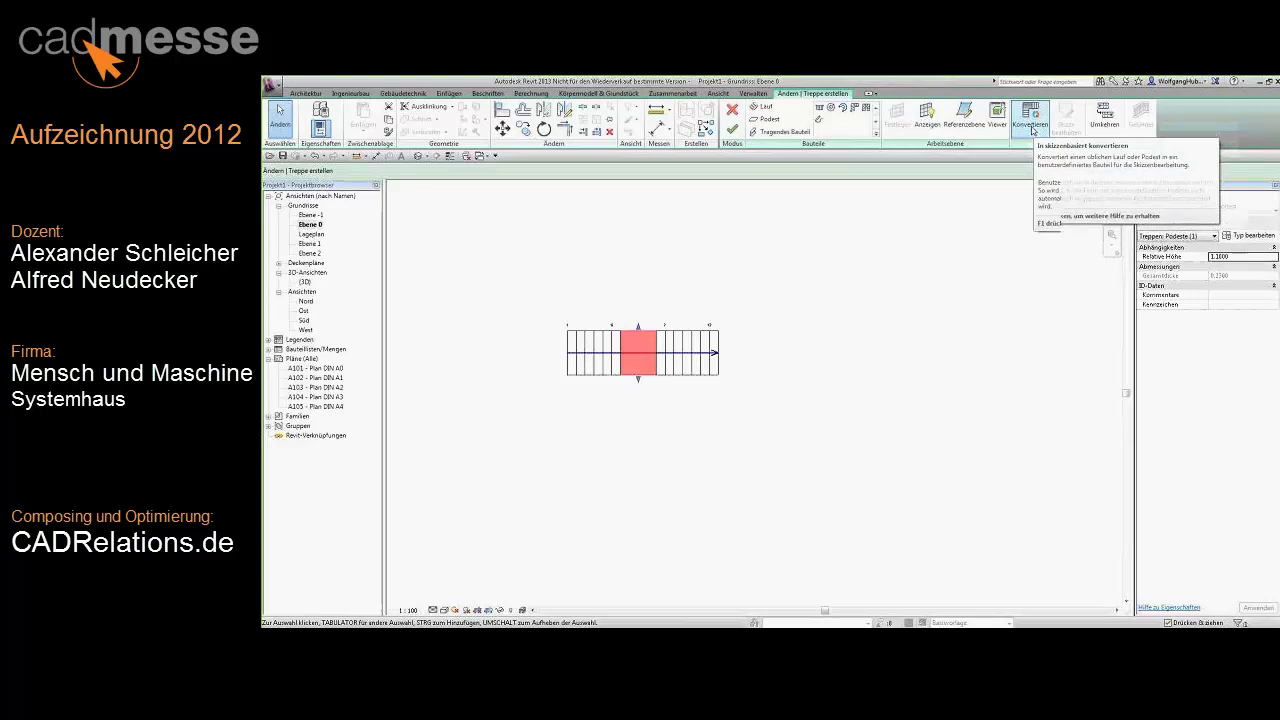
click(1033, 130)
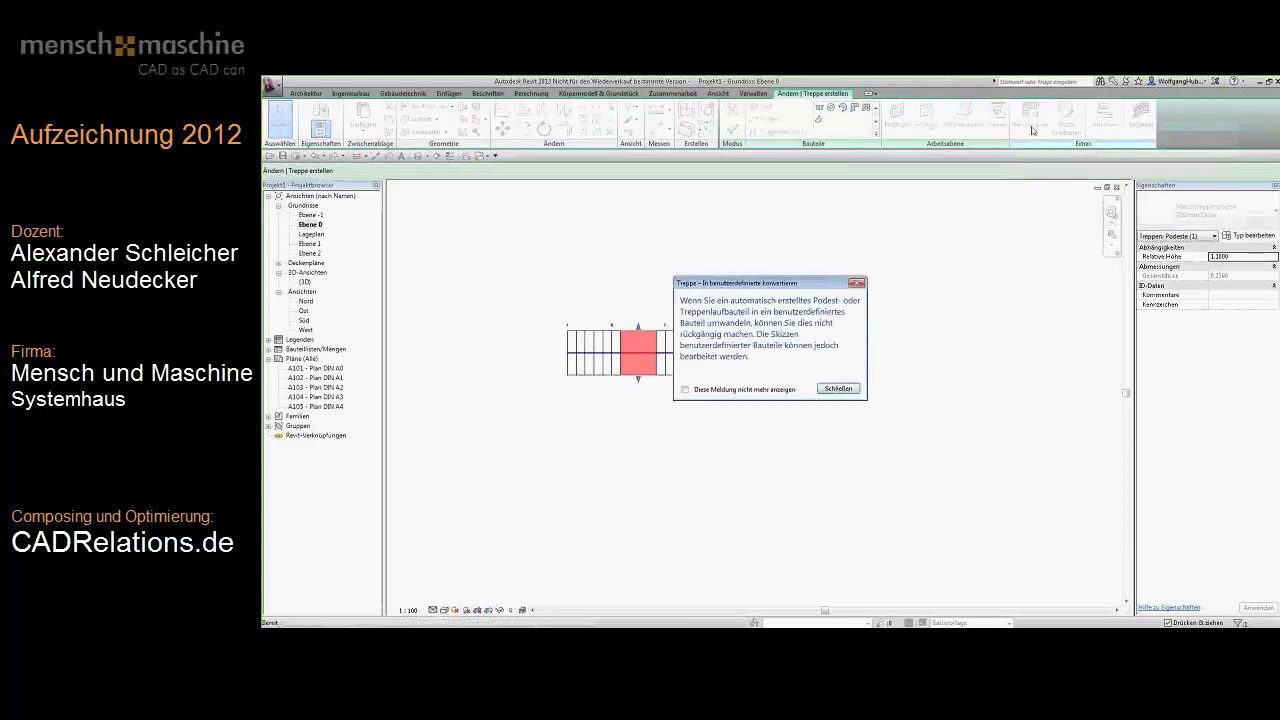
click(838, 388)
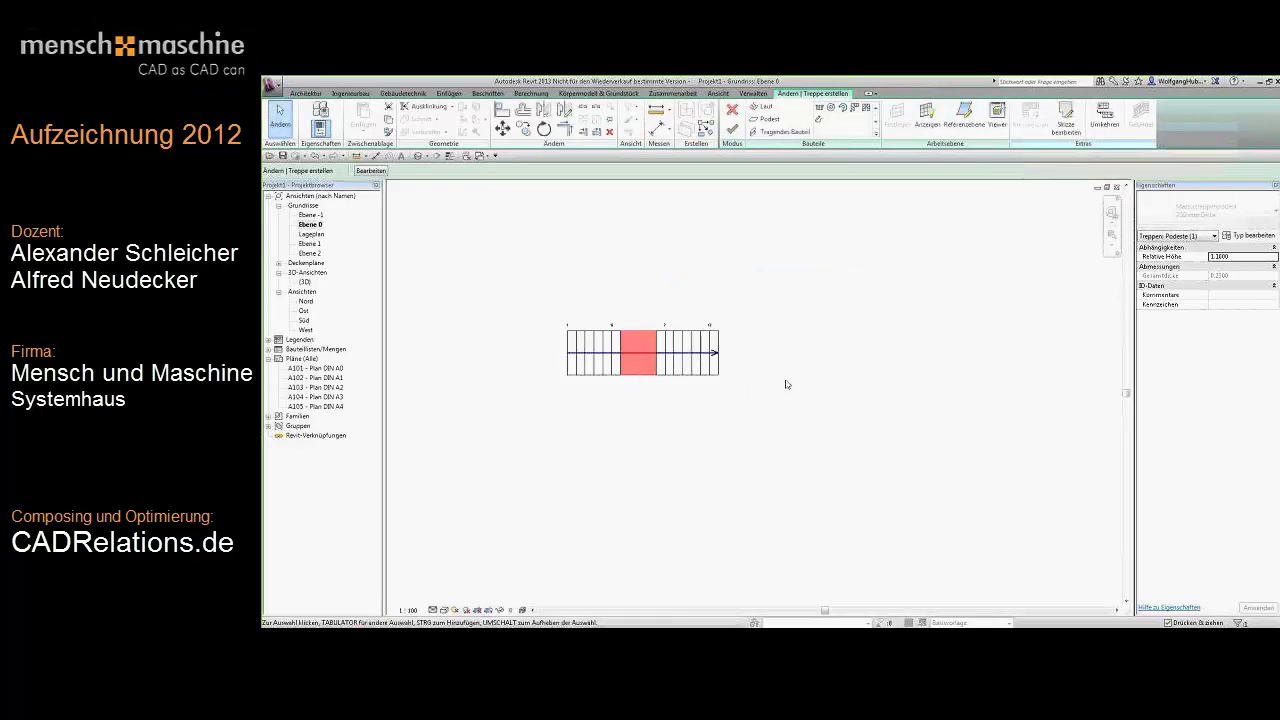
click(1066, 124)
Replace the landing's straight top edge with a 3-point arc bulging outward.
middle_drag(641, 371, 679, 386)
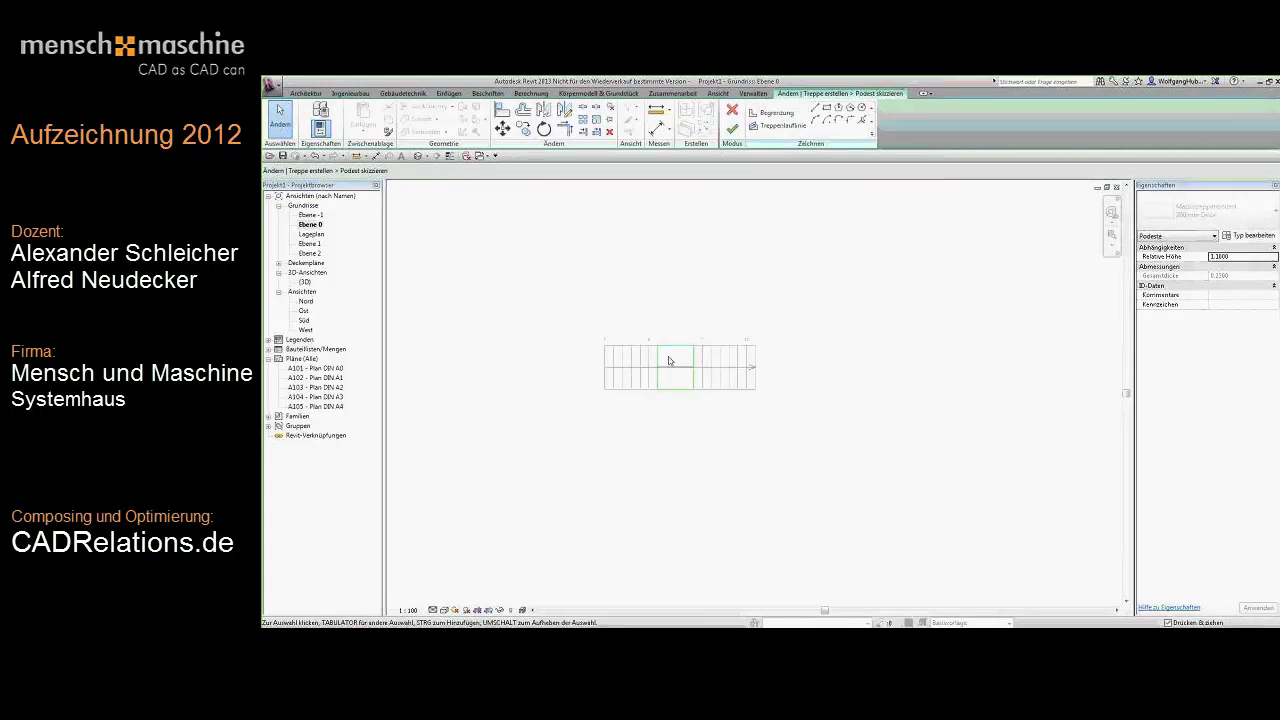
scroll(674, 380, up, 2)
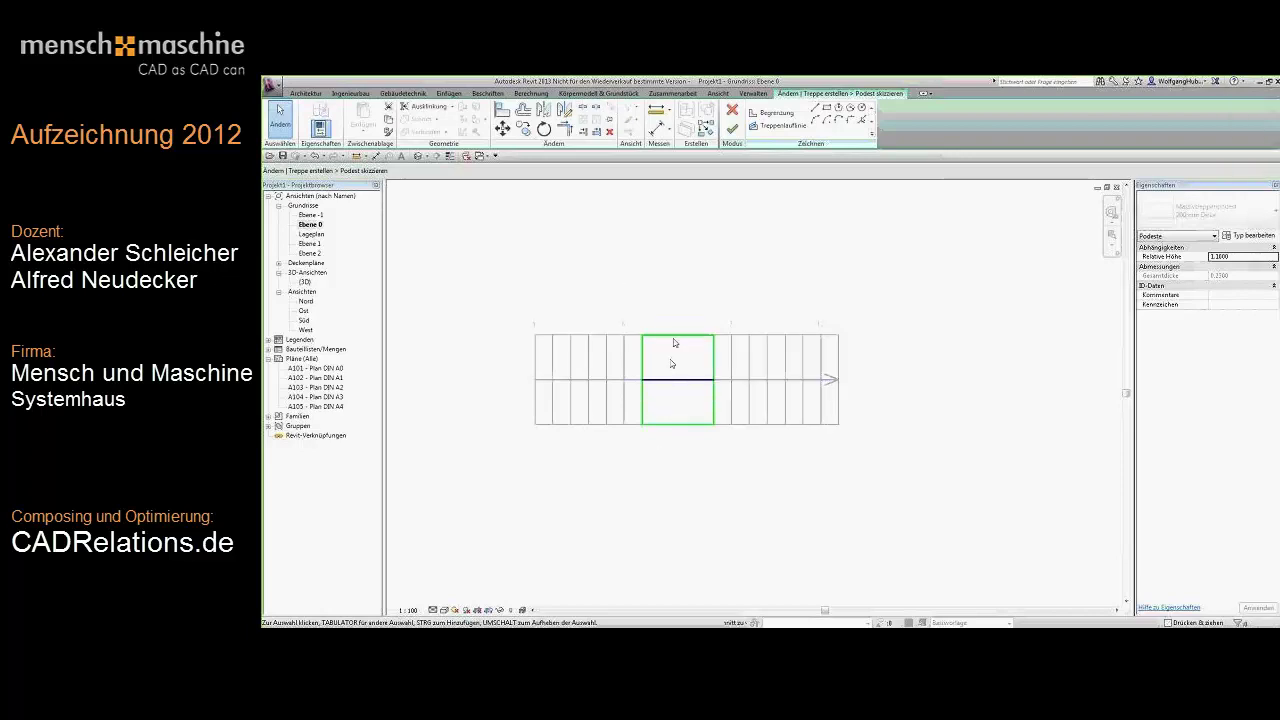
click(679, 342)
key(Delete)
click(815, 119)
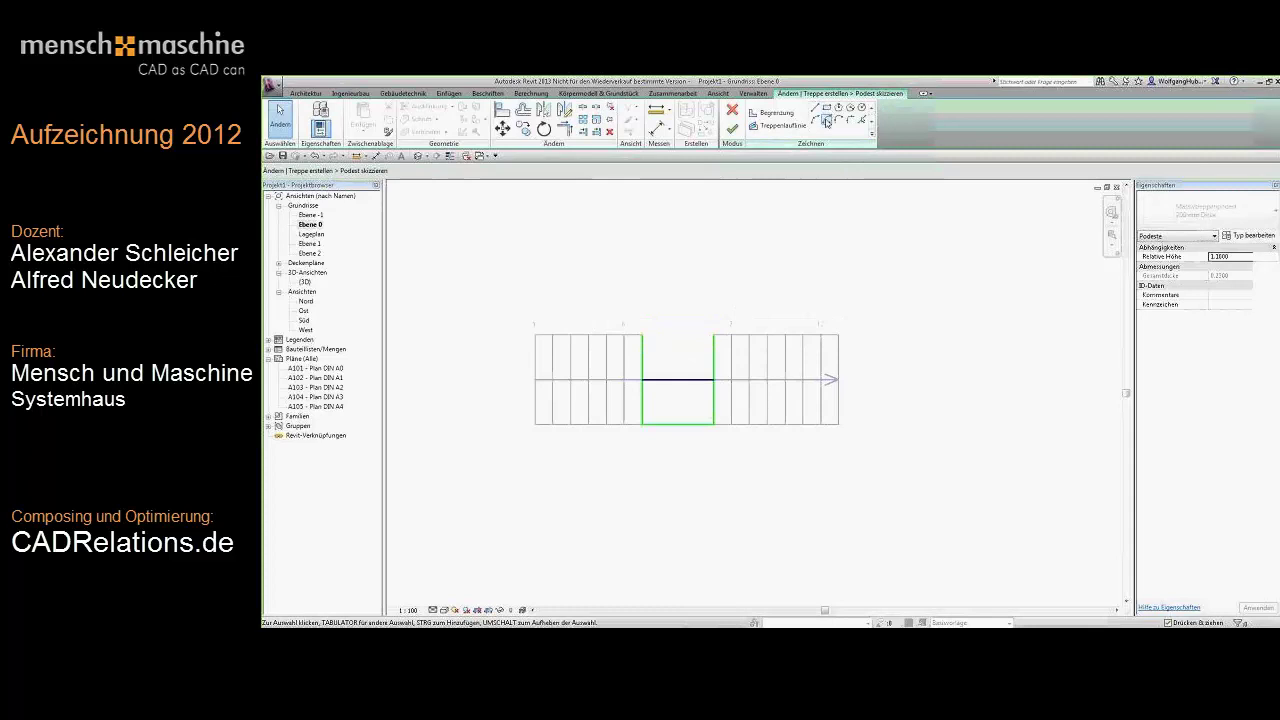
click(642, 336)
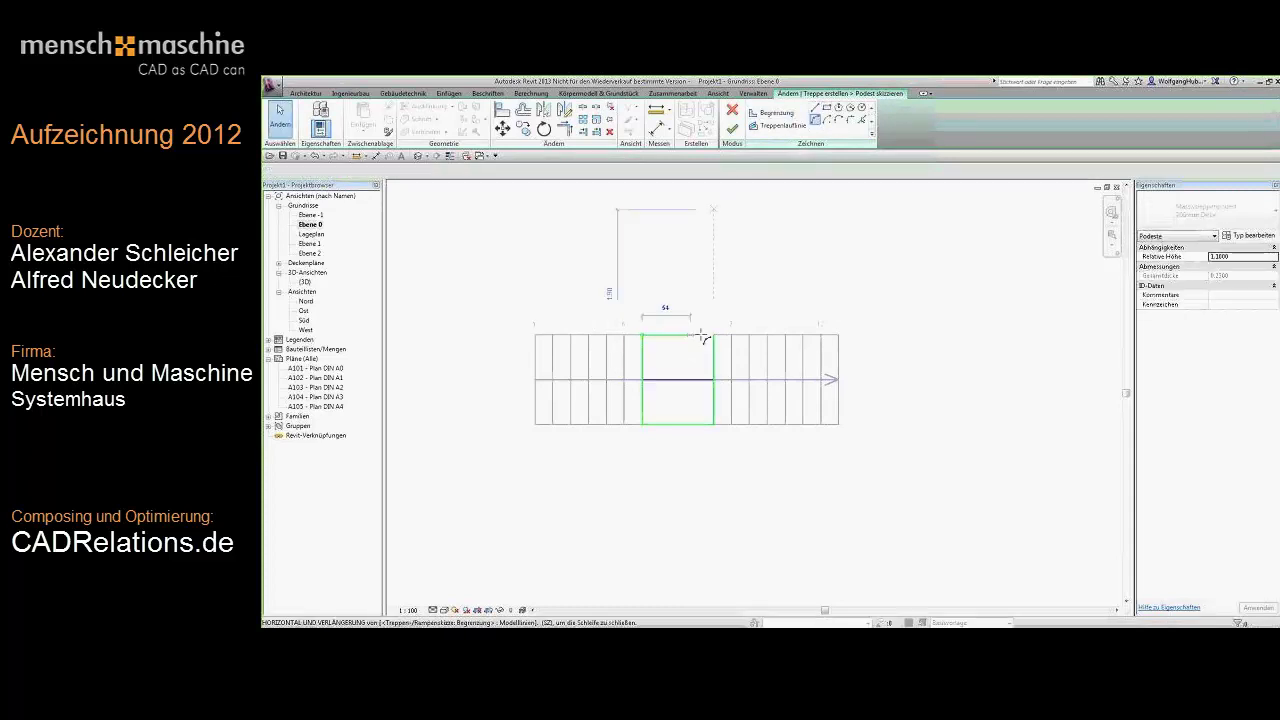
click(714, 337)
click(697, 330)
key(Escape)
key(Escape)
Replace the straight bottom edge with a mirrored copy of the arc and finish the stair.
click(690, 425)
key(Delete)
click(678, 328)
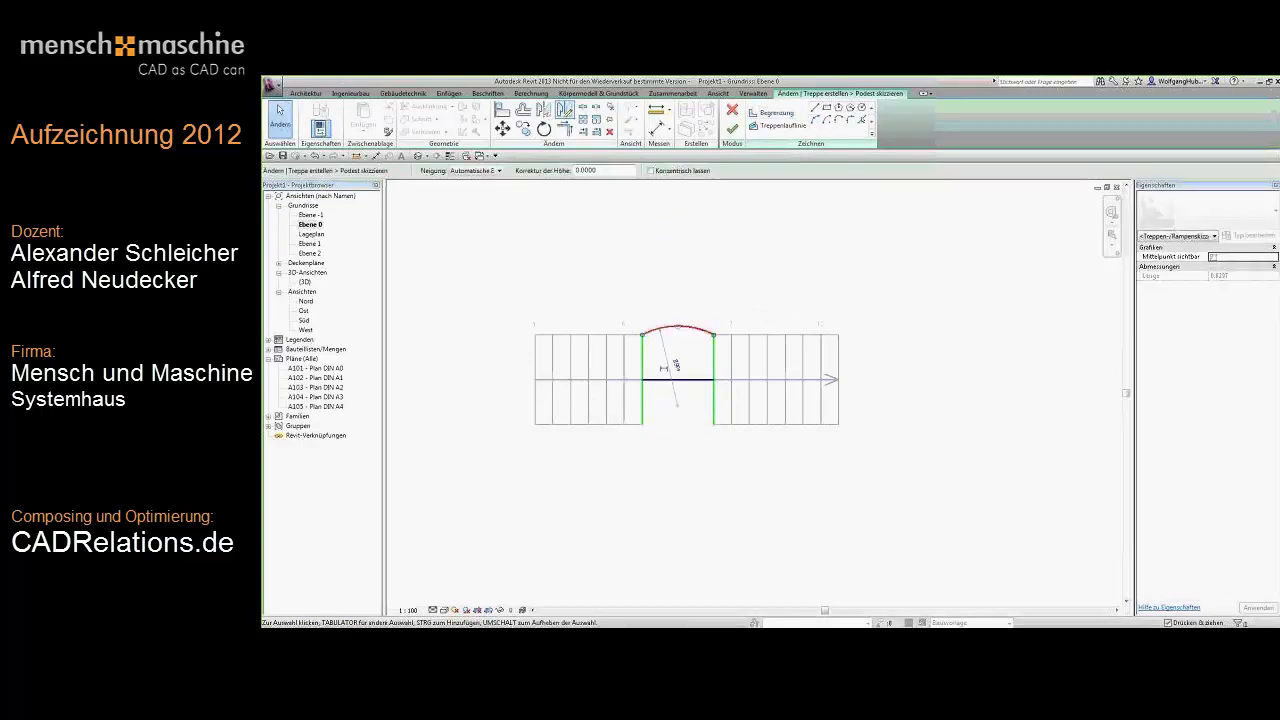
key(m)
key(m)
click(700, 380)
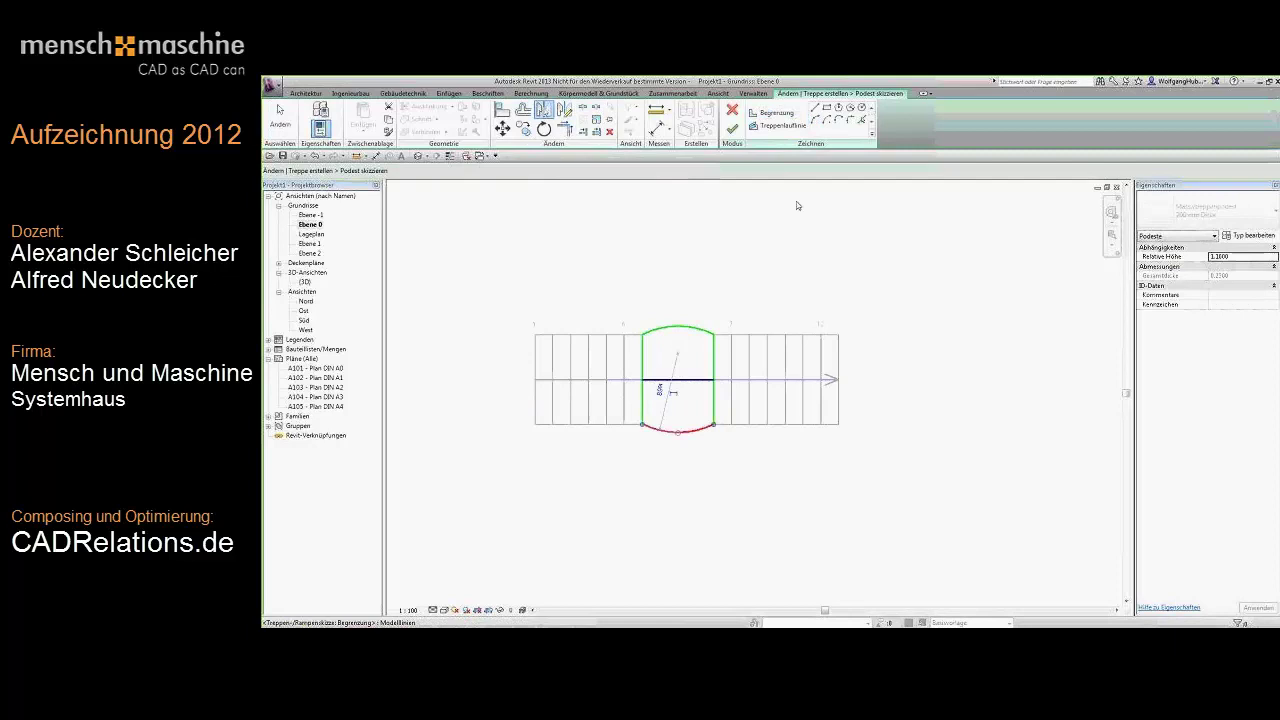
click(732, 129)
click(741, 130)
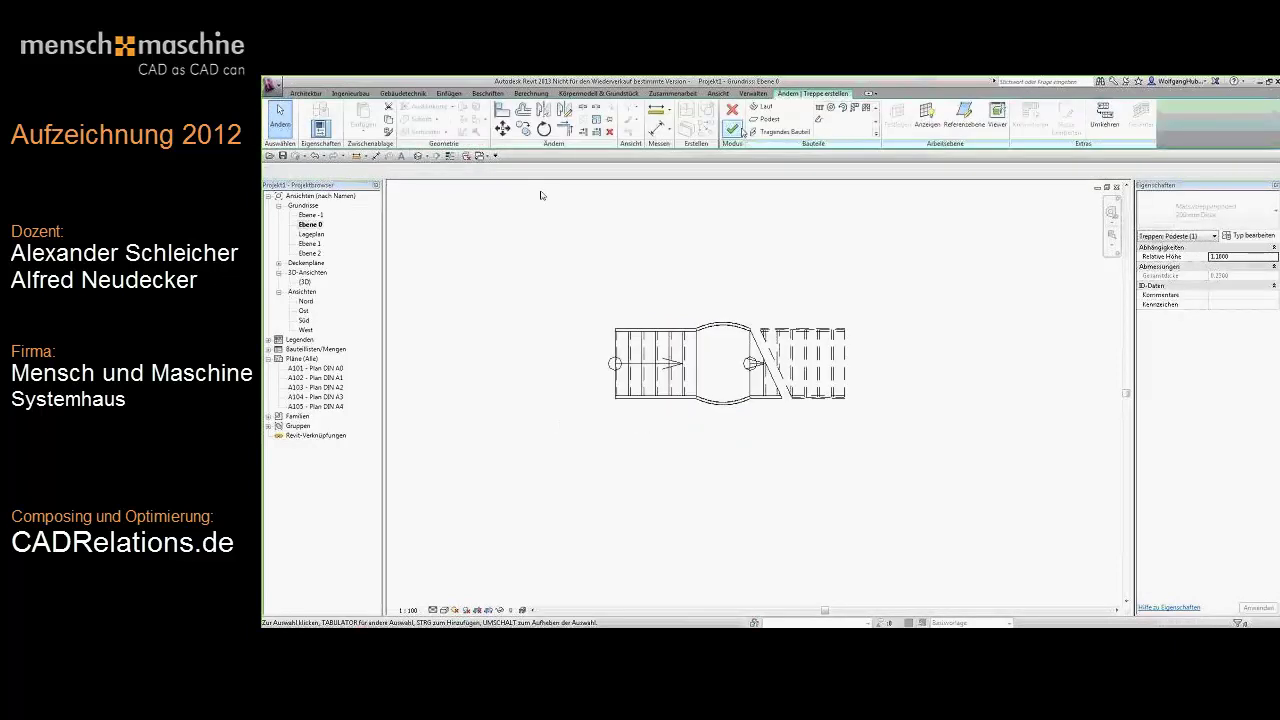
Inspect the curved-landing stair in 3D, then start a new Treppe nach Bauteil stair on Ebene 0.
key(3)
key(d)
shift+middle_drag(894, 438, 886, 454)
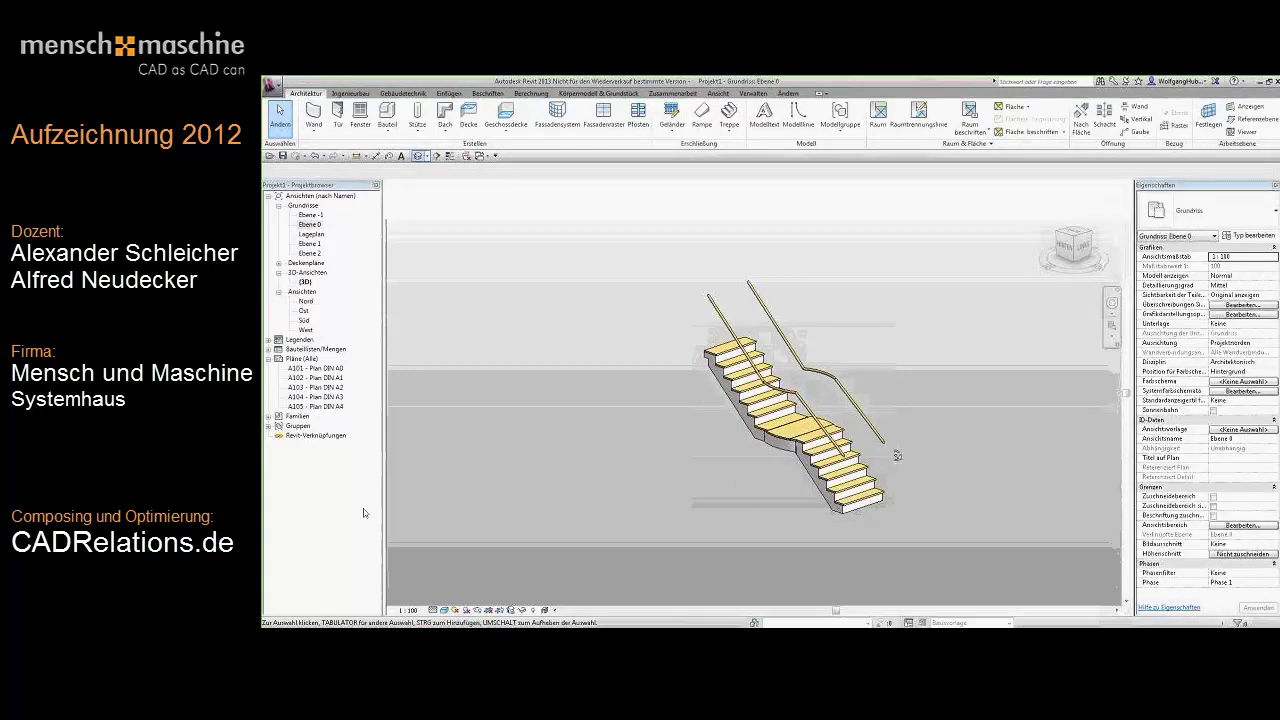
shift+middle_drag(651, 391, 391, 238)
double_click(310, 224)
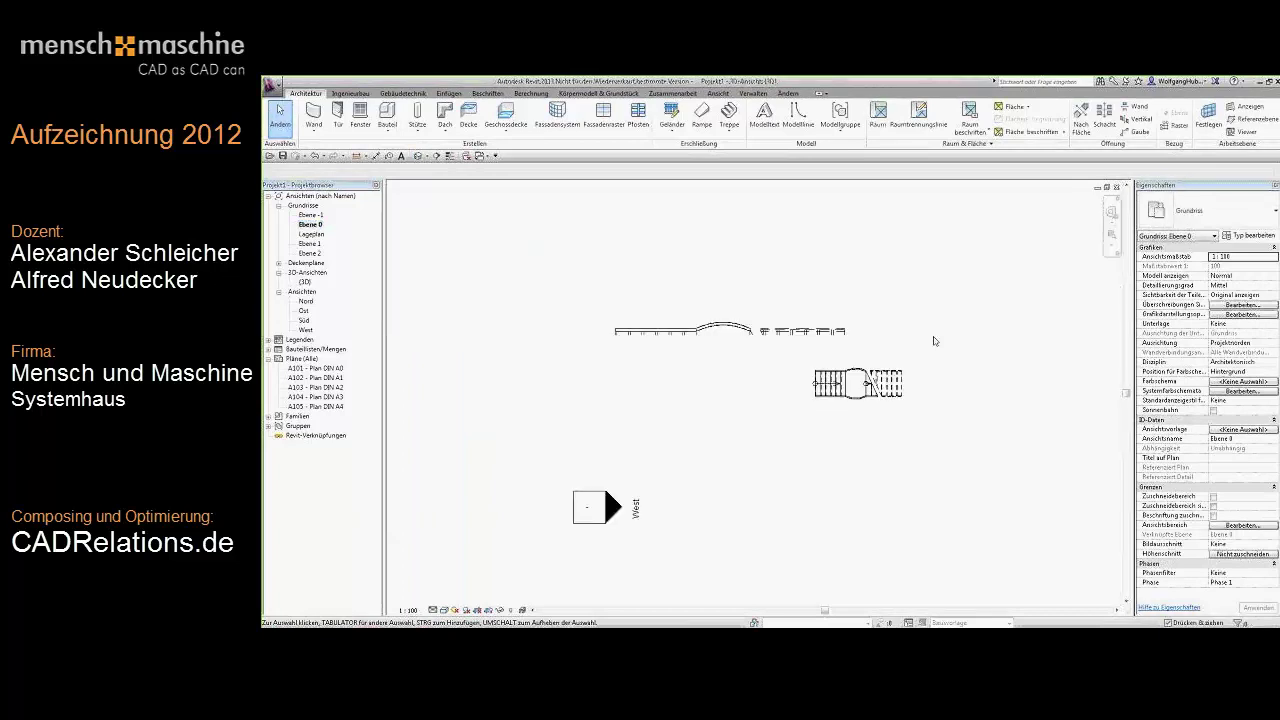
click(731, 125)
click(746, 163)
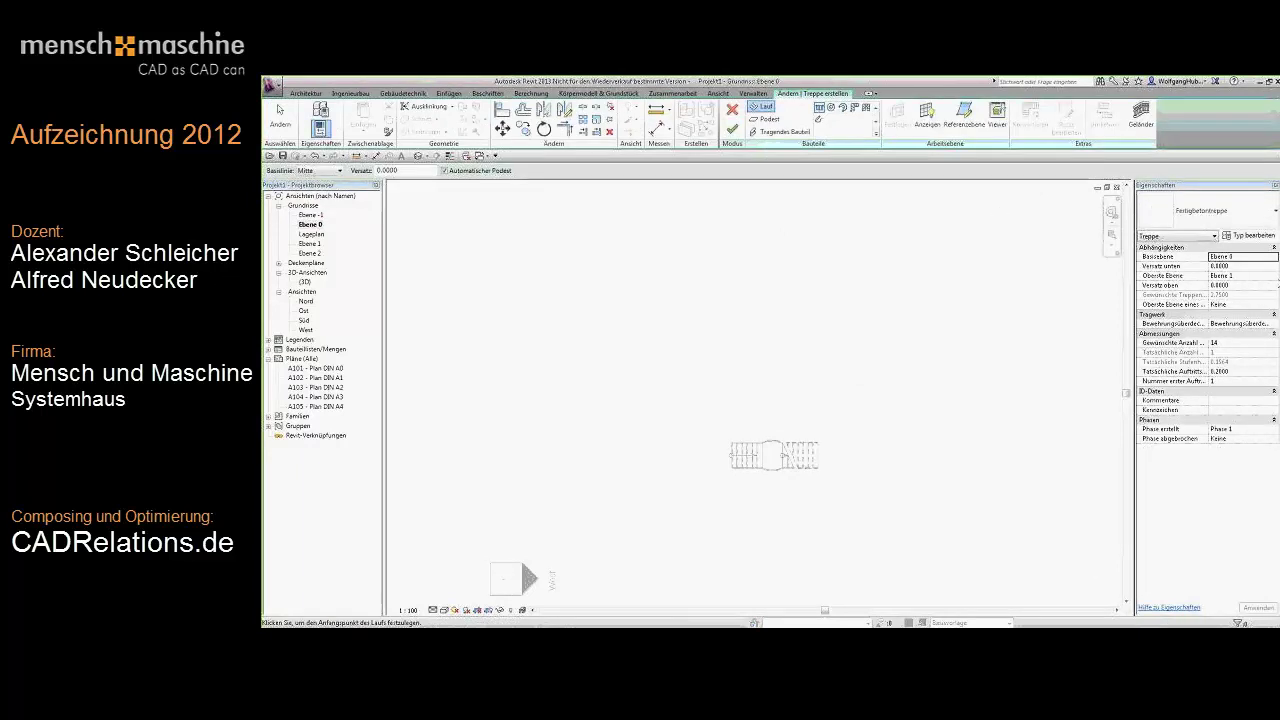
Draw a U-shaped stair rising to Ebene 2 with a right baseline and two parallel runs.
click(1274, 277)
click(1222, 317)
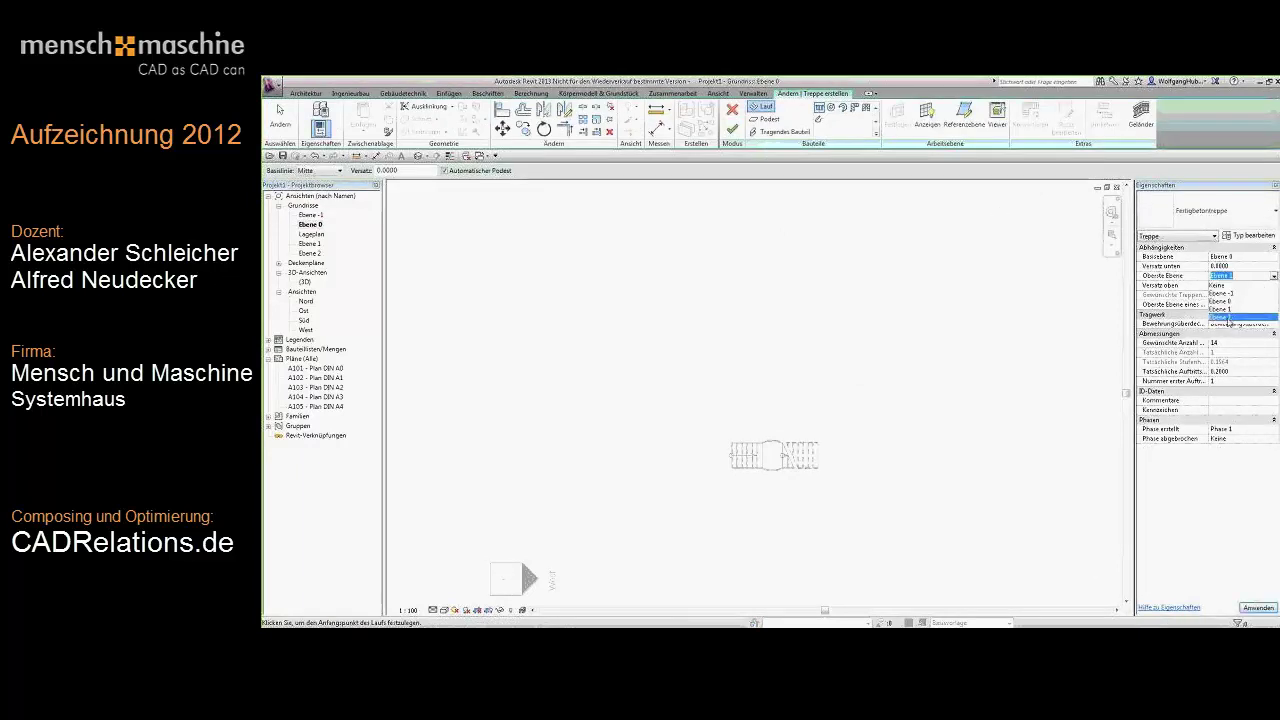
click(712, 345)
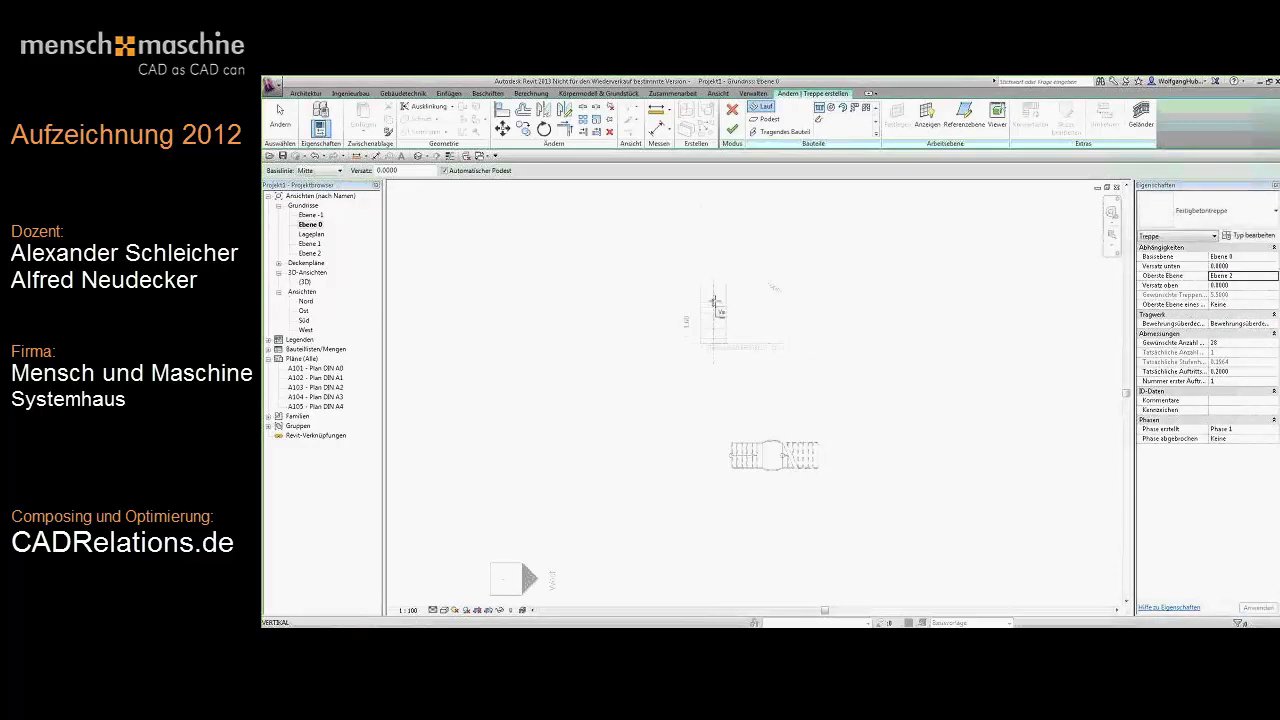
click(320, 170)
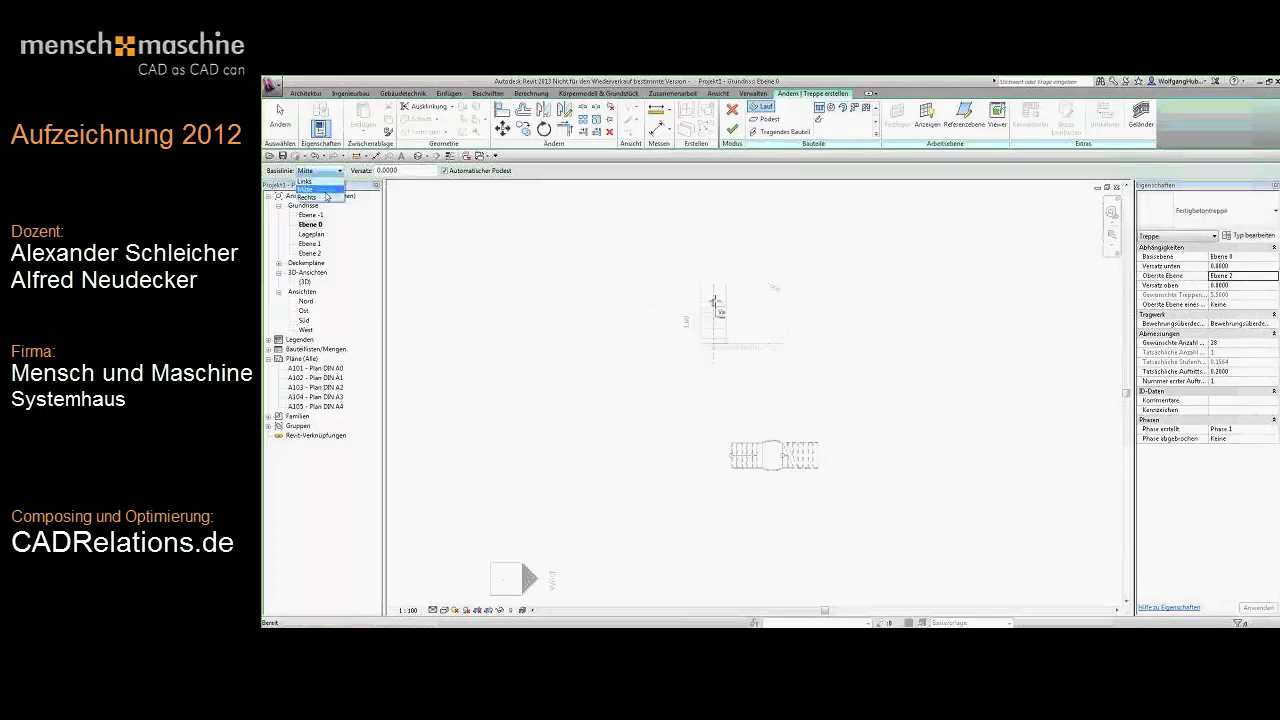
click(315, 198)
click(714, 294)
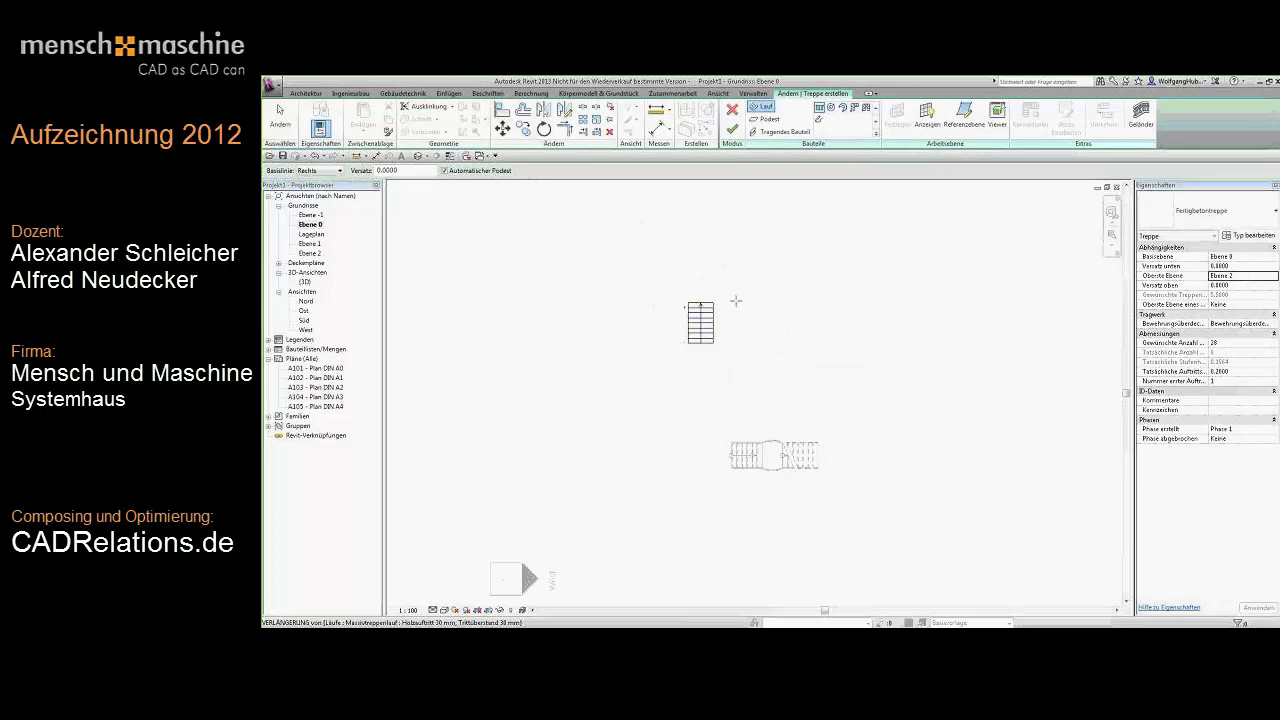
click(735, 342)
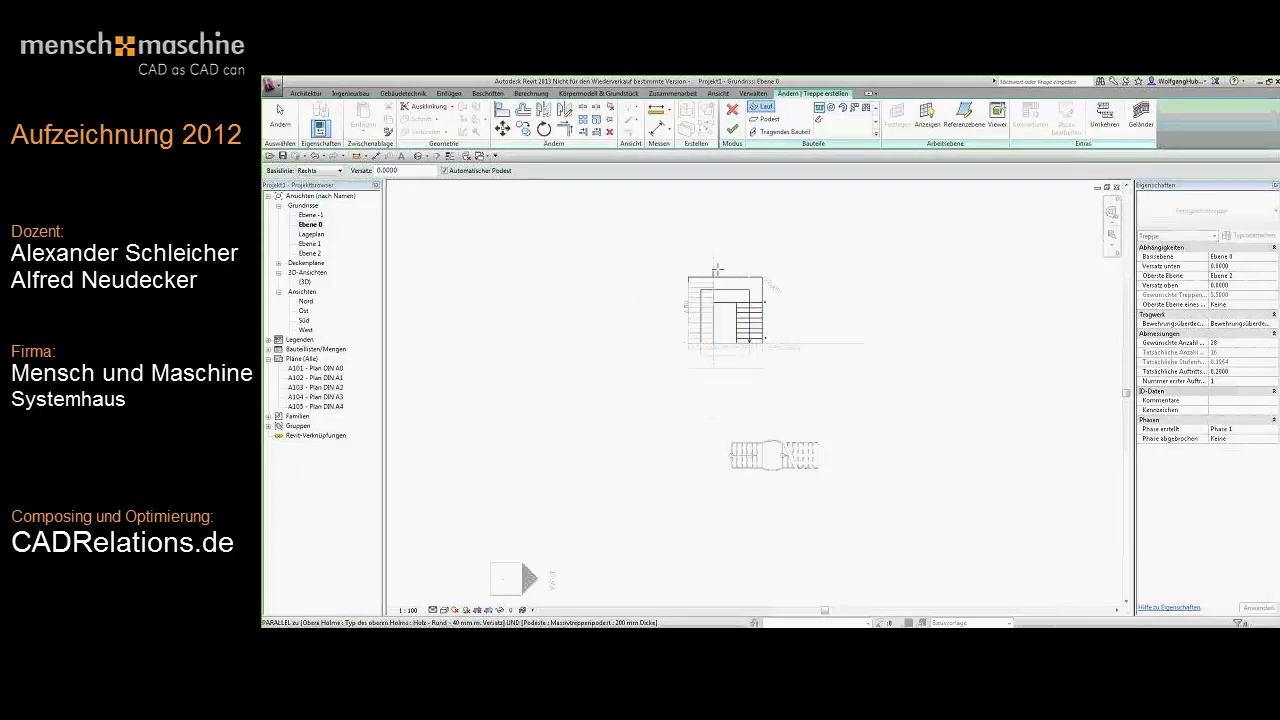
click(715, 256)
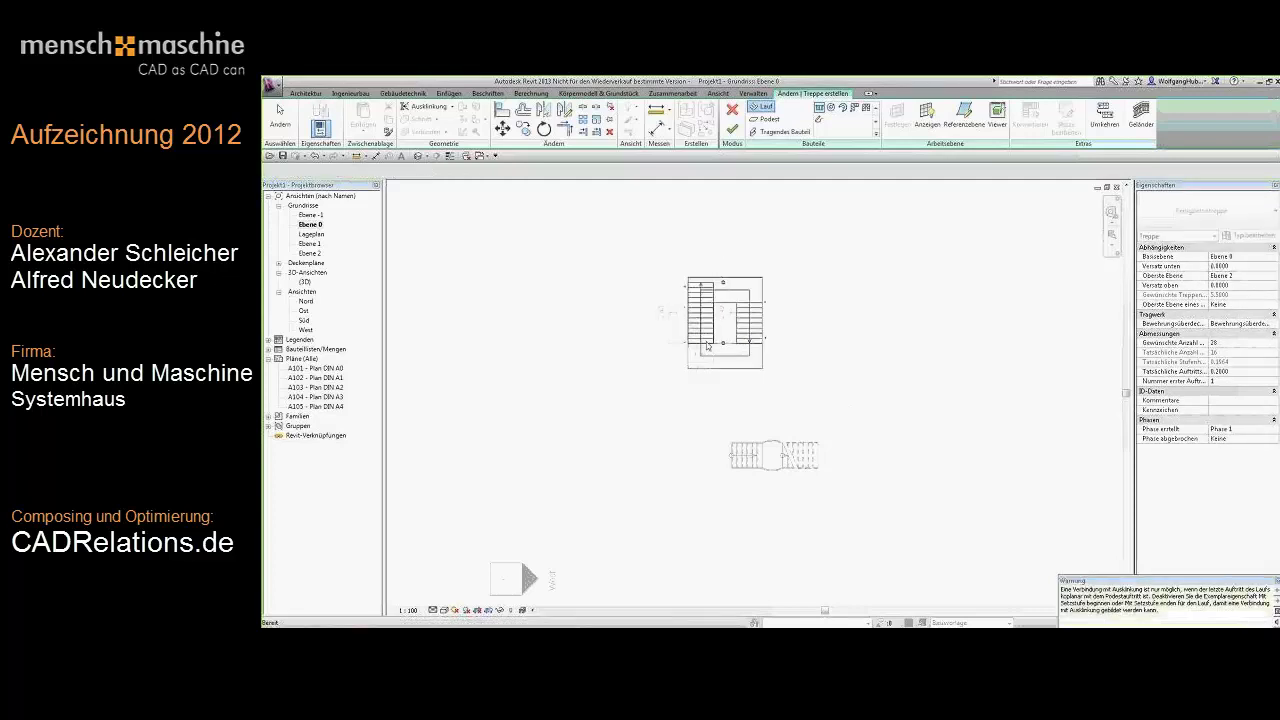
key(Escape)
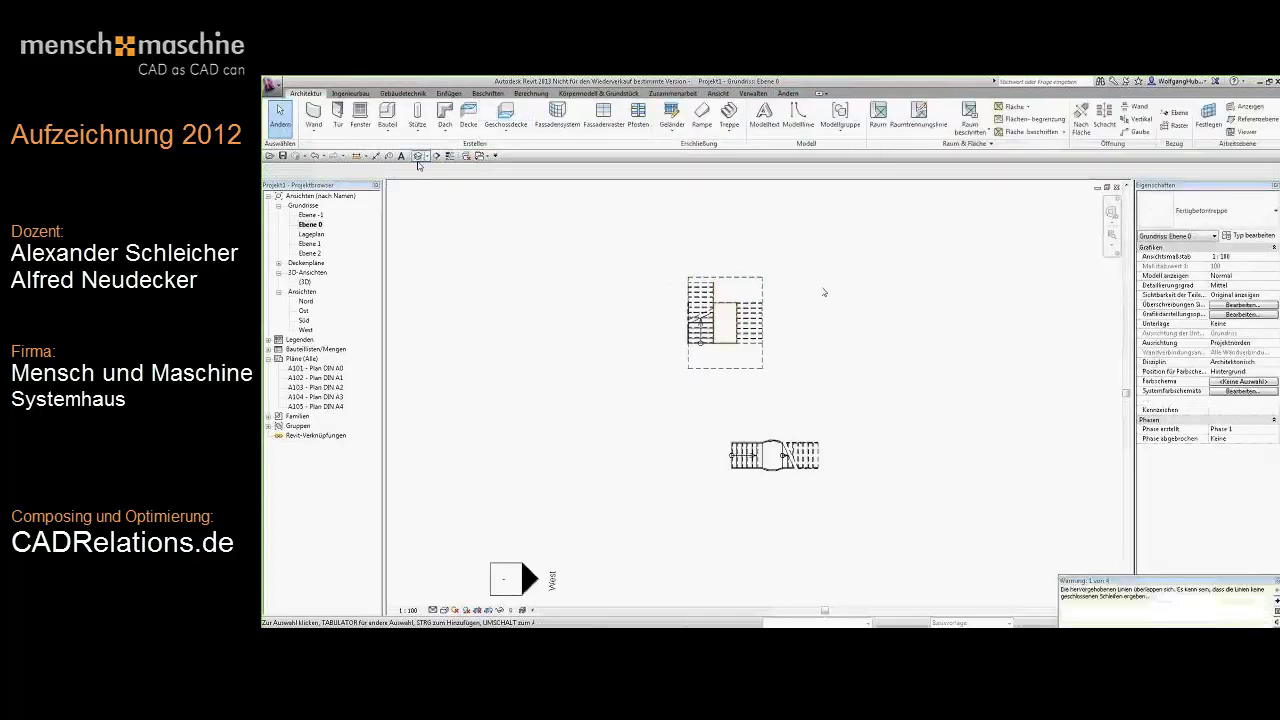
click(418, 156)
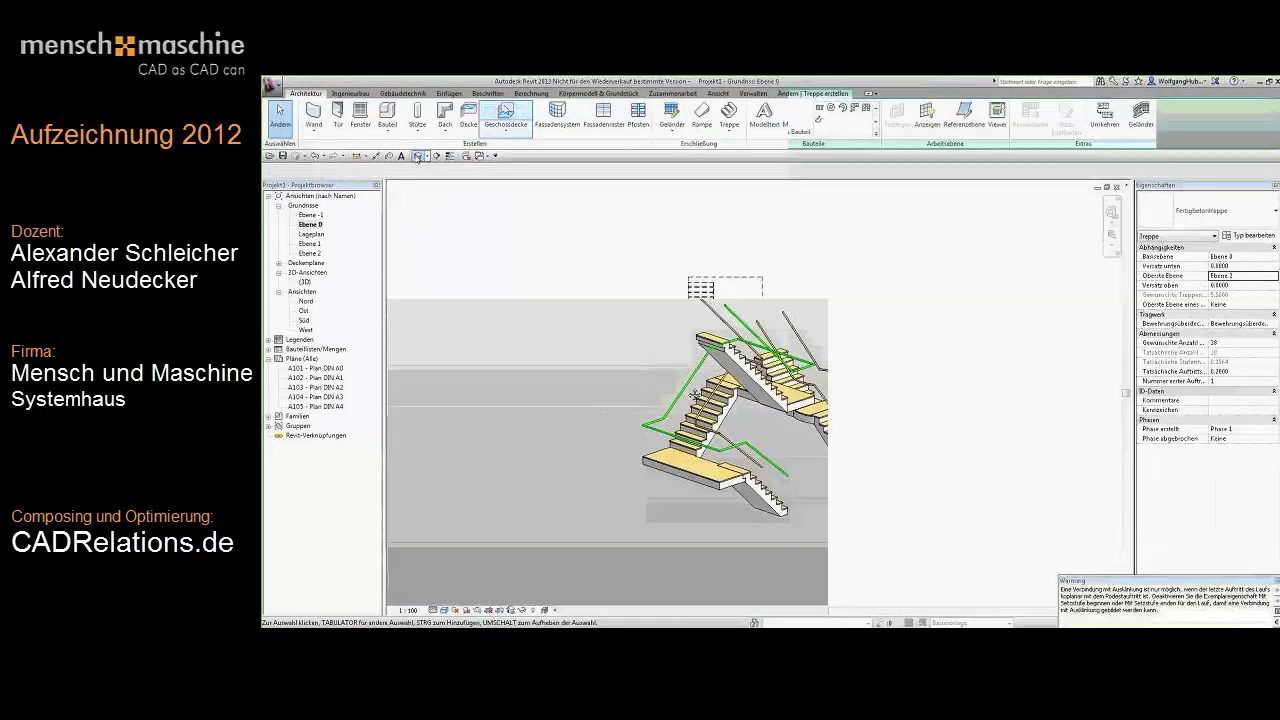
mouse_move(700, 370)
shift+middle_down()
mouse_move(490, 369)
mouse_move(785, 357)
shift+middle_up()
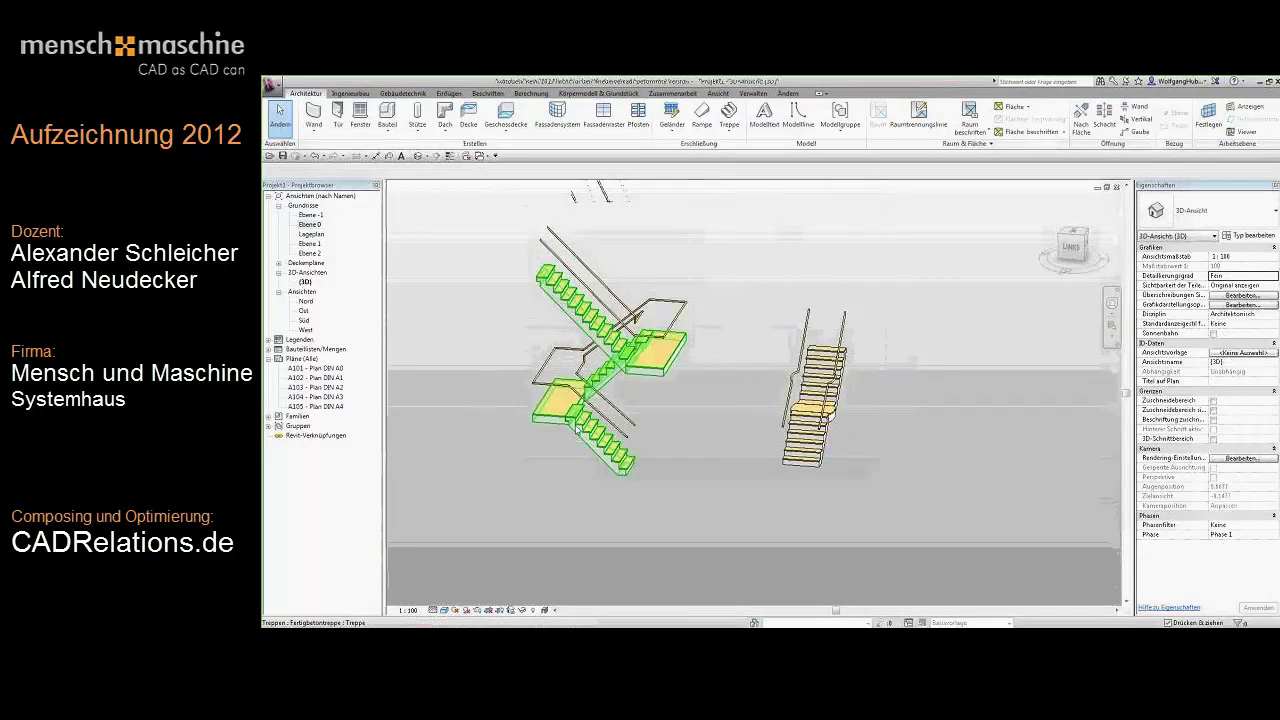
scroll(589, 465, up, 2)
scroll(589, 465, down, 2)
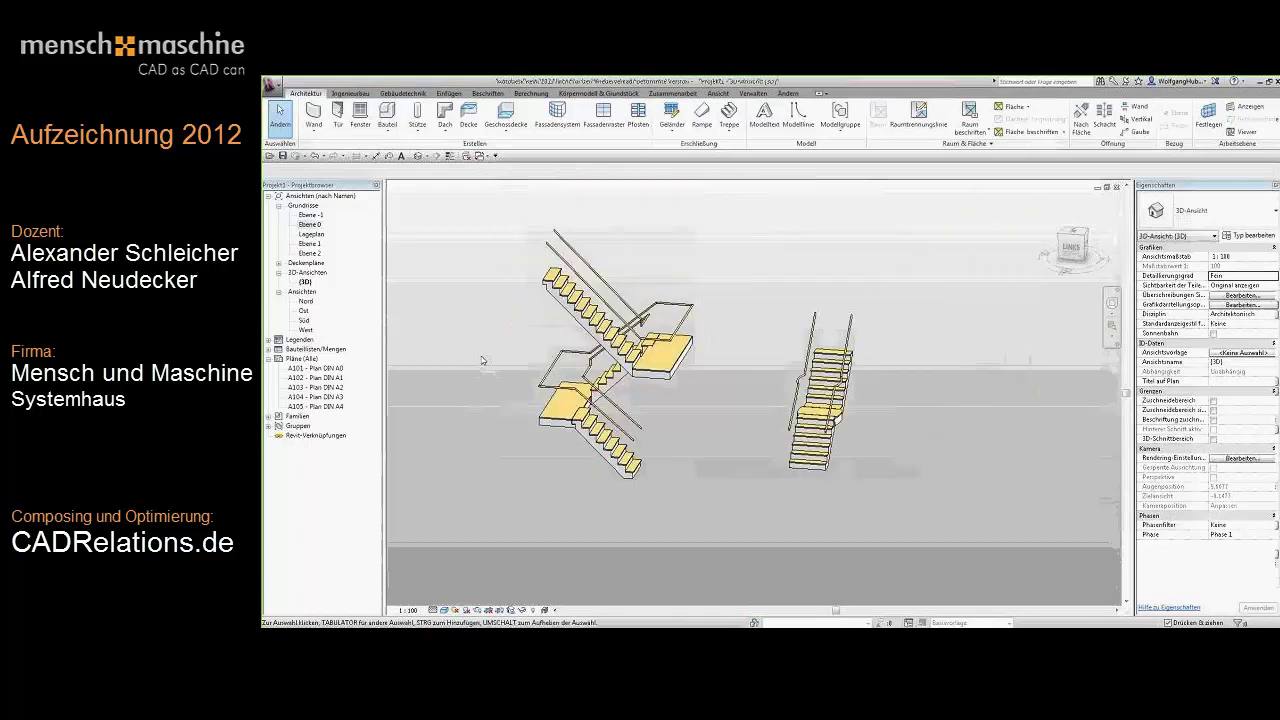
double_click(309, 225)
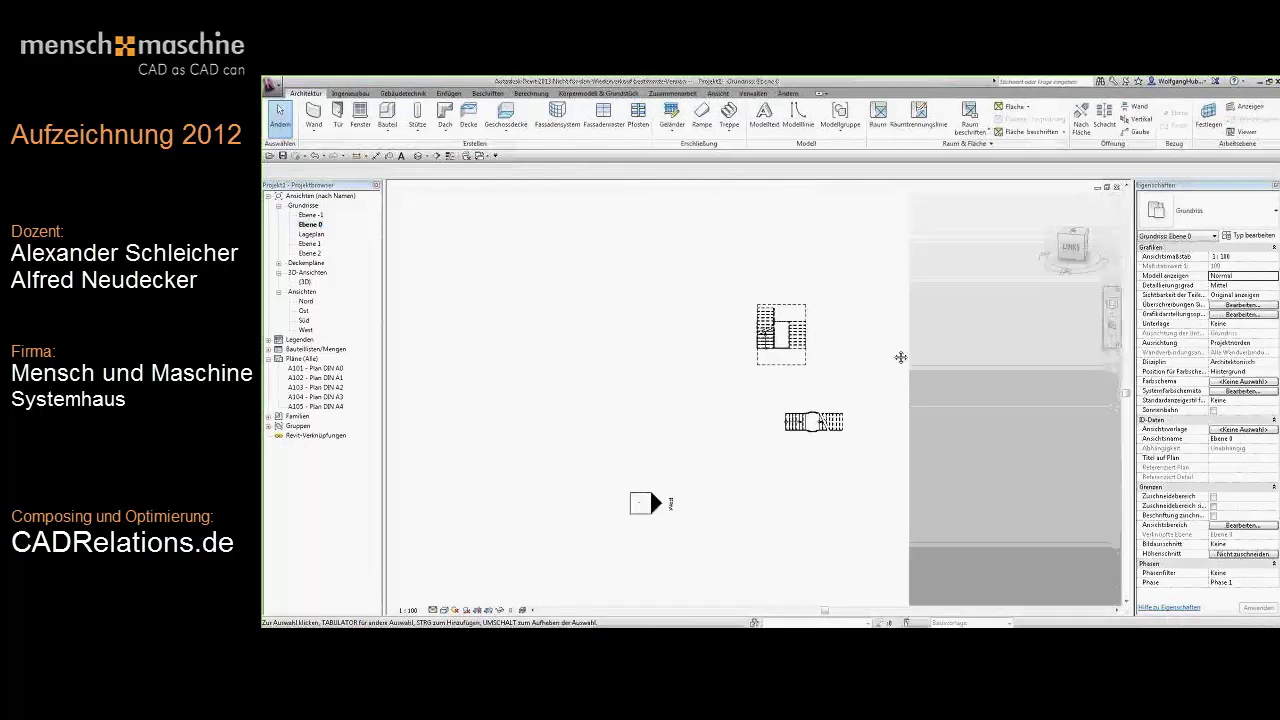
Place an L-shaped component stair run with winding treads right of the existing stairs, then zoom in.
click(729, 128)
click(718, 178)
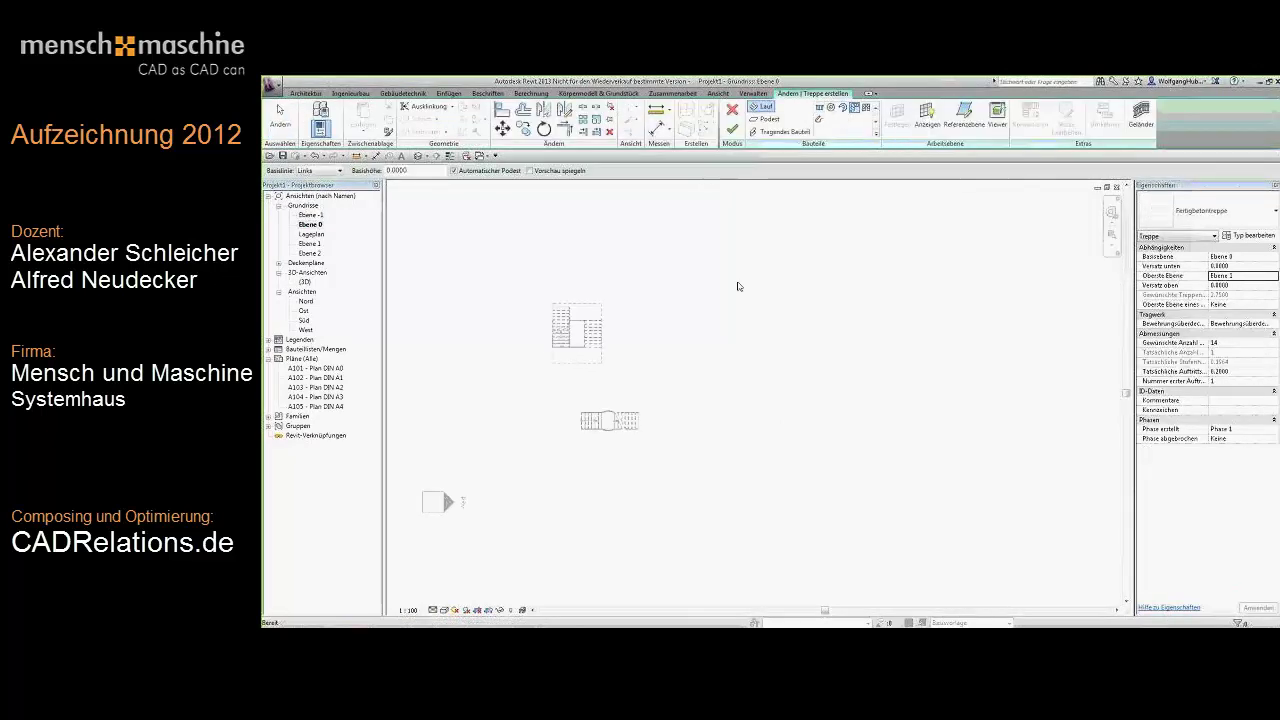
click(692, 331)
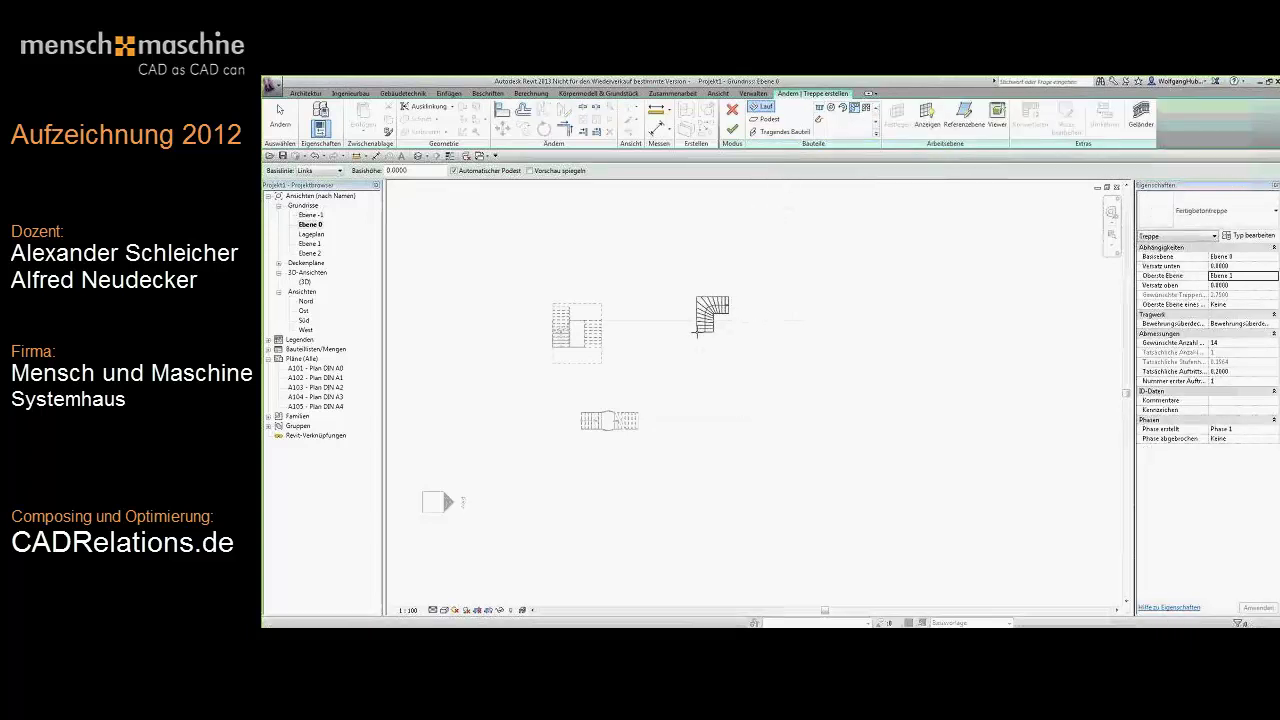
click(280, 115)
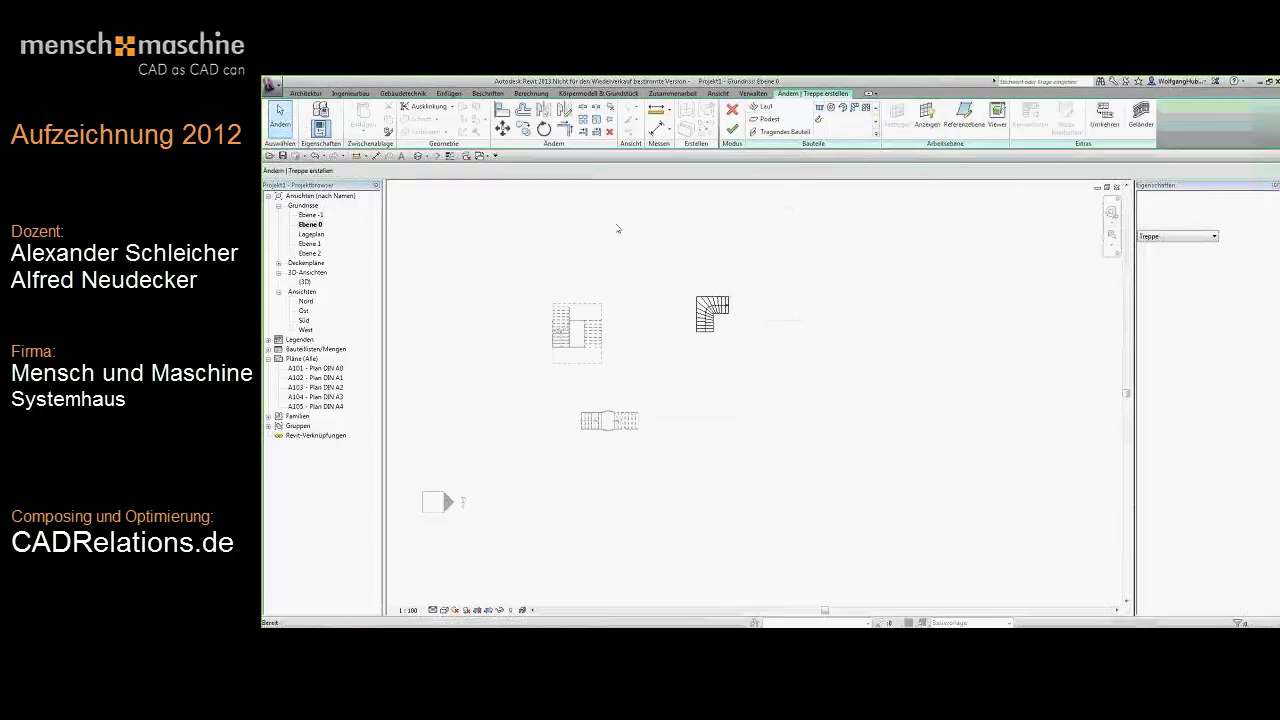
scroll(724, 330, up, 4)
scroll(705, 330, up, 1)
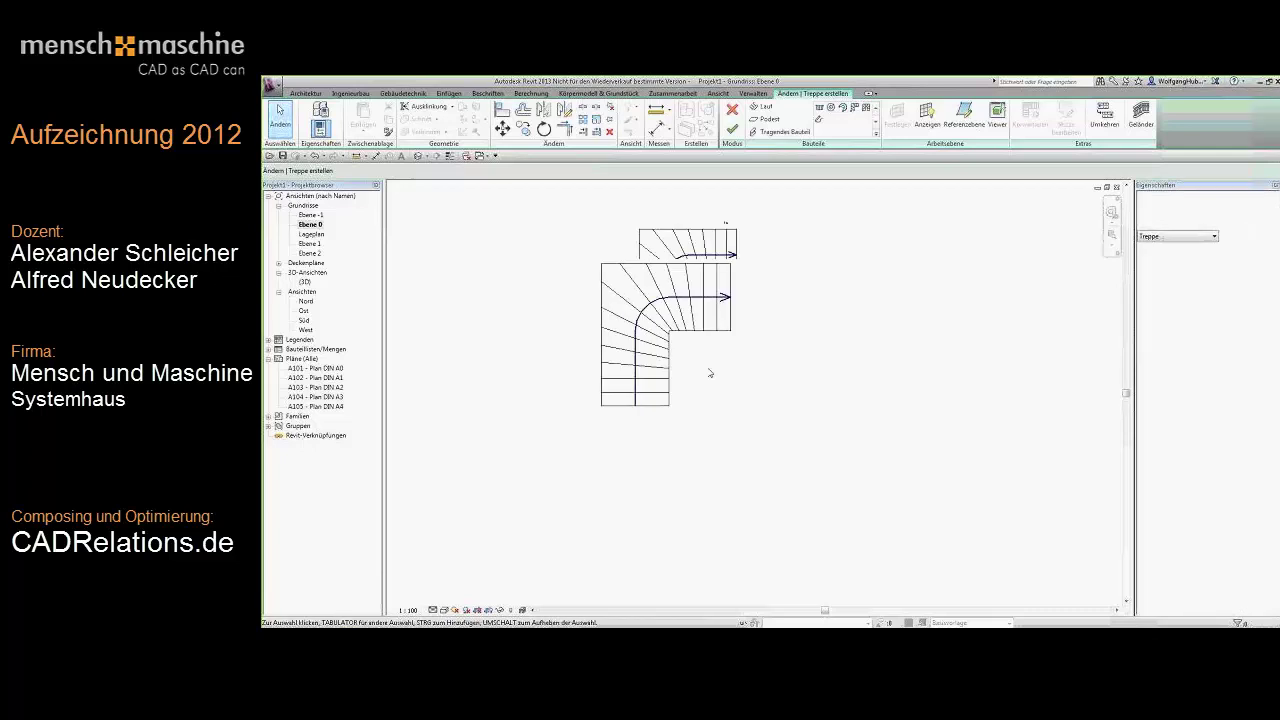
Give the L-shaped run 2 parallel treads at the end and the Punktbezogen winder style.
click(702, 329)
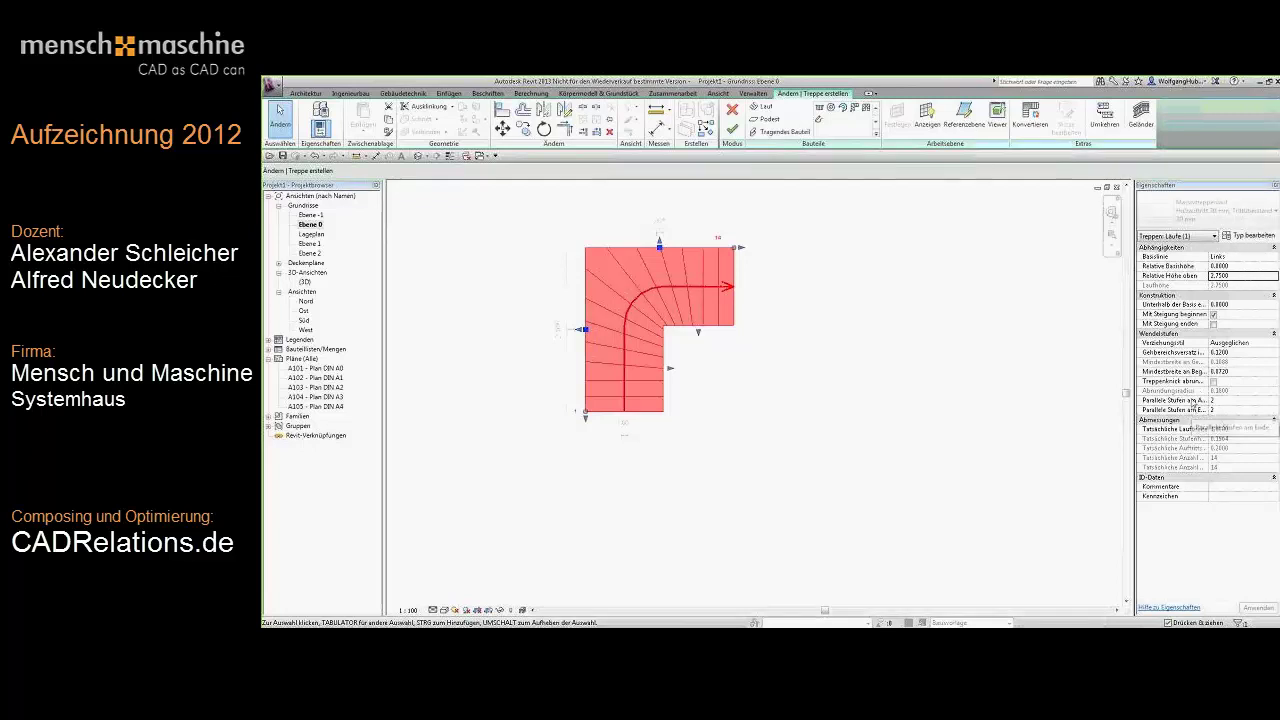
click(1274, 411)
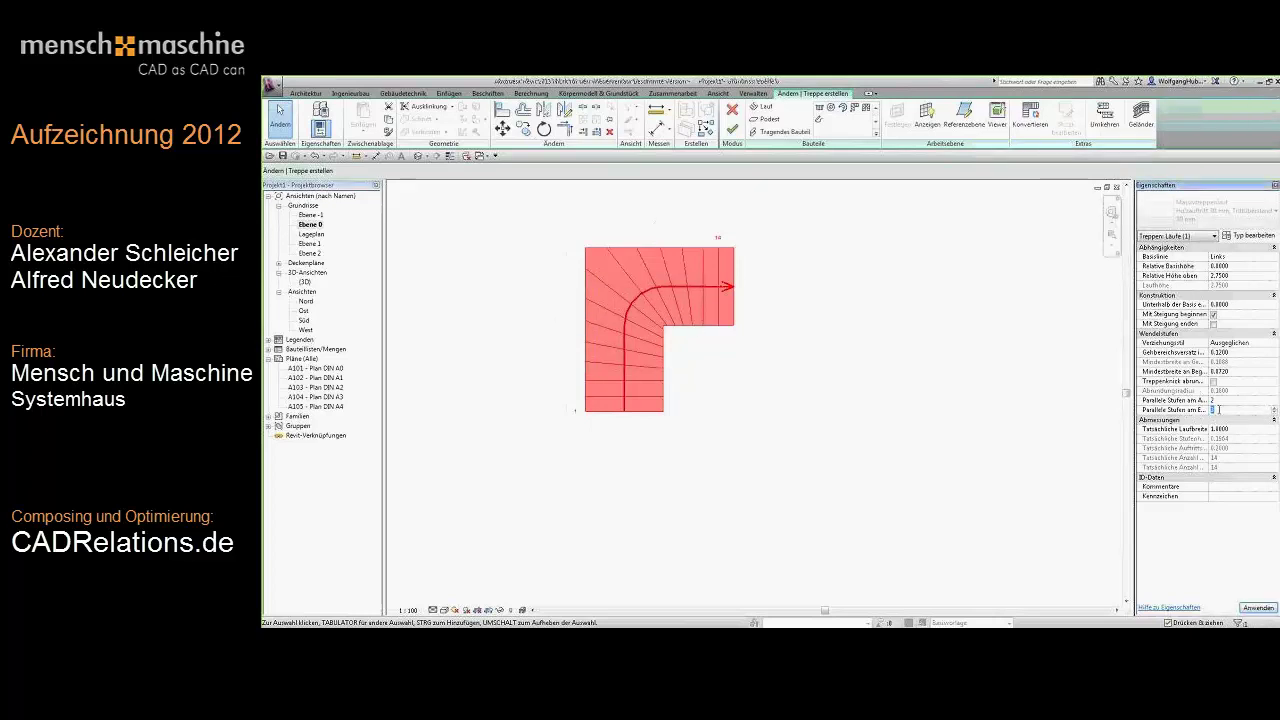
click(1258, 608)
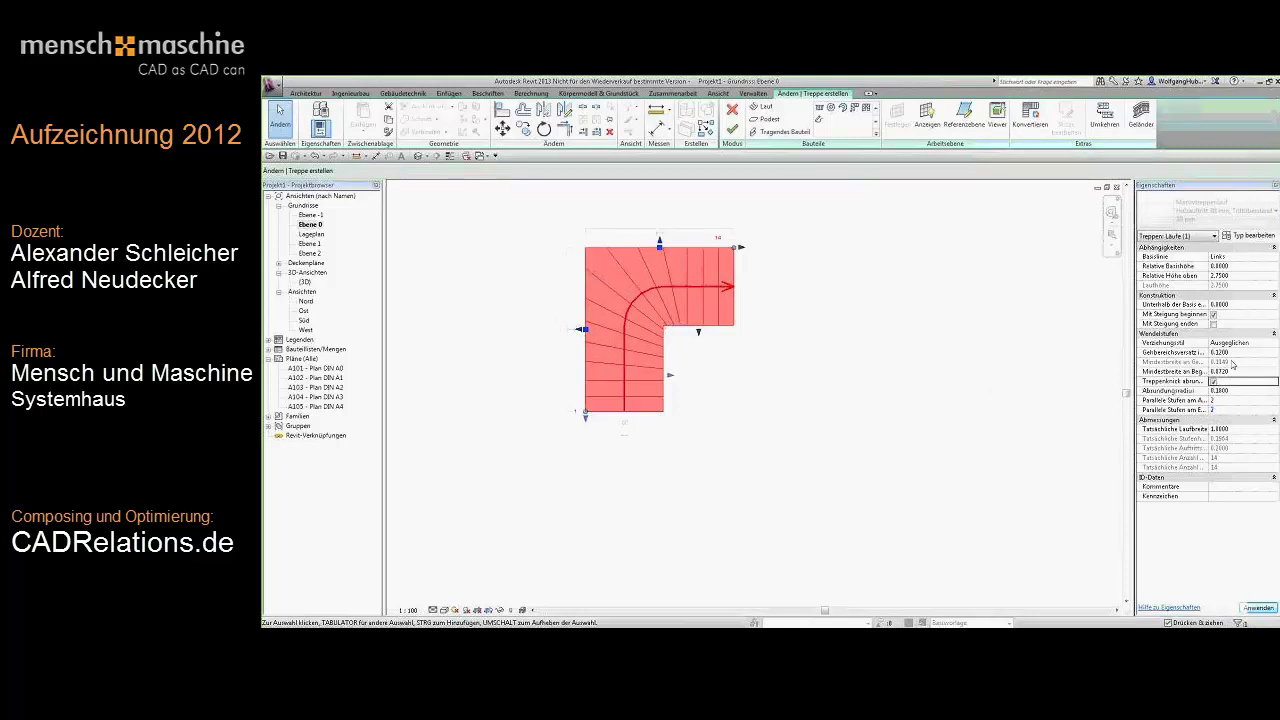
click(1262, 346)
click(1274, 346)
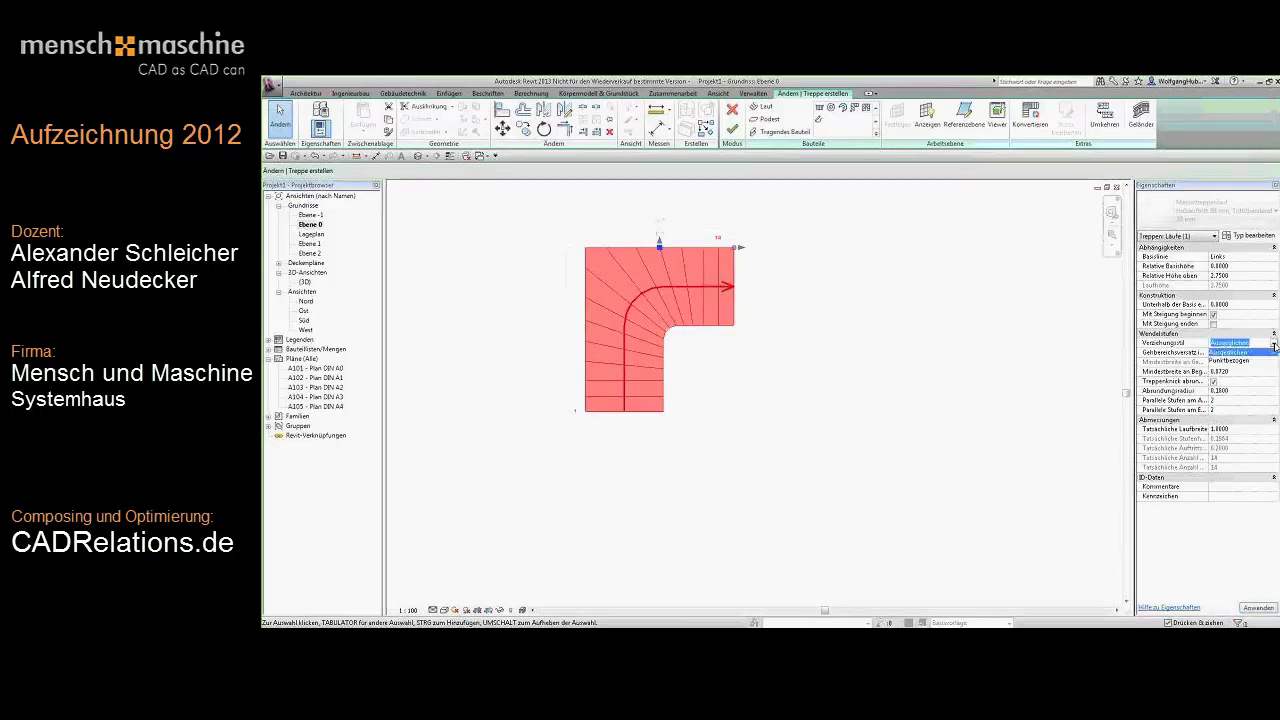
click(1240, 360)
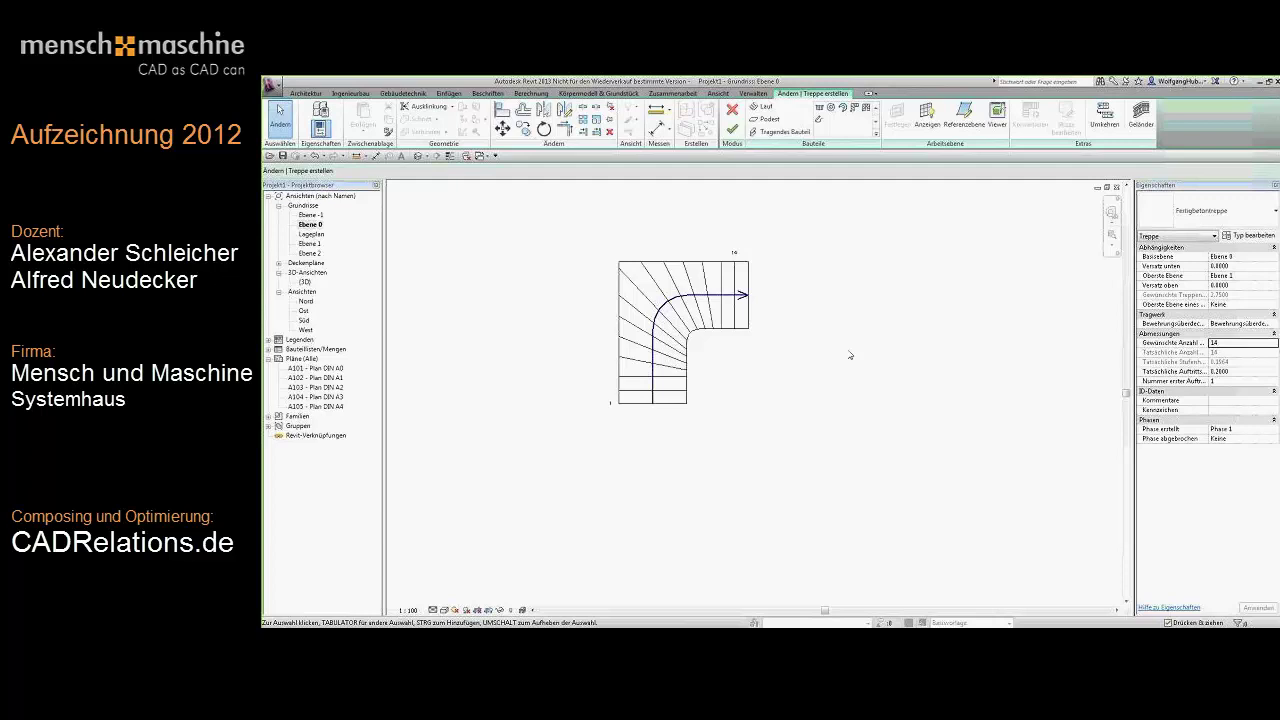
scroll(822, 386, down, 3)
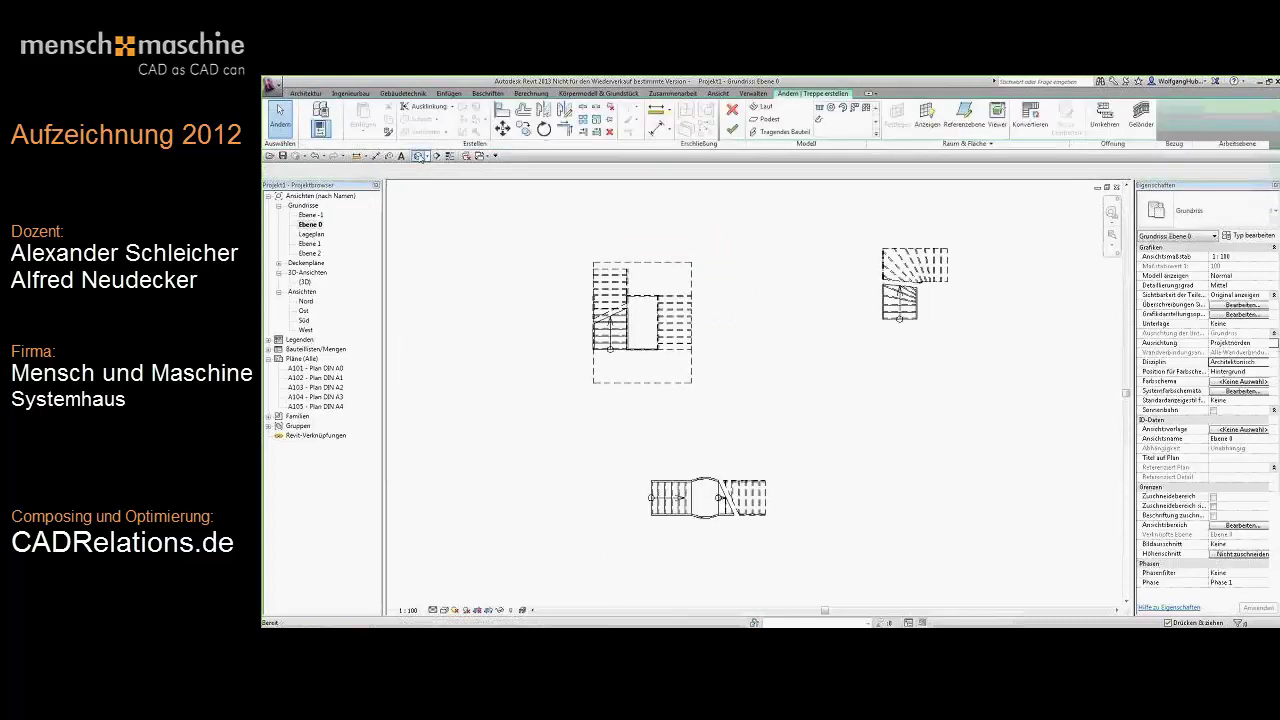
click(420, 157)
shift+middle_drag(600, 400, 791, 396)
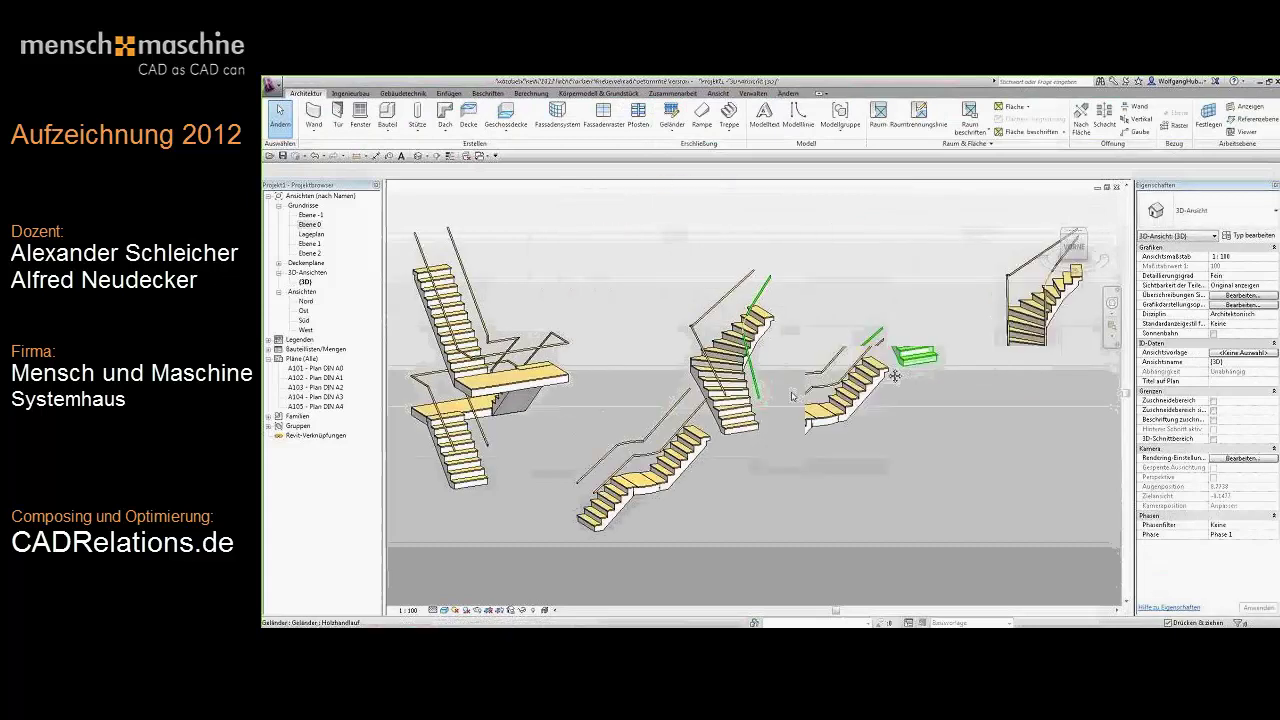
click(791, 396)
key(Escape)
key(ctrl+Tab)
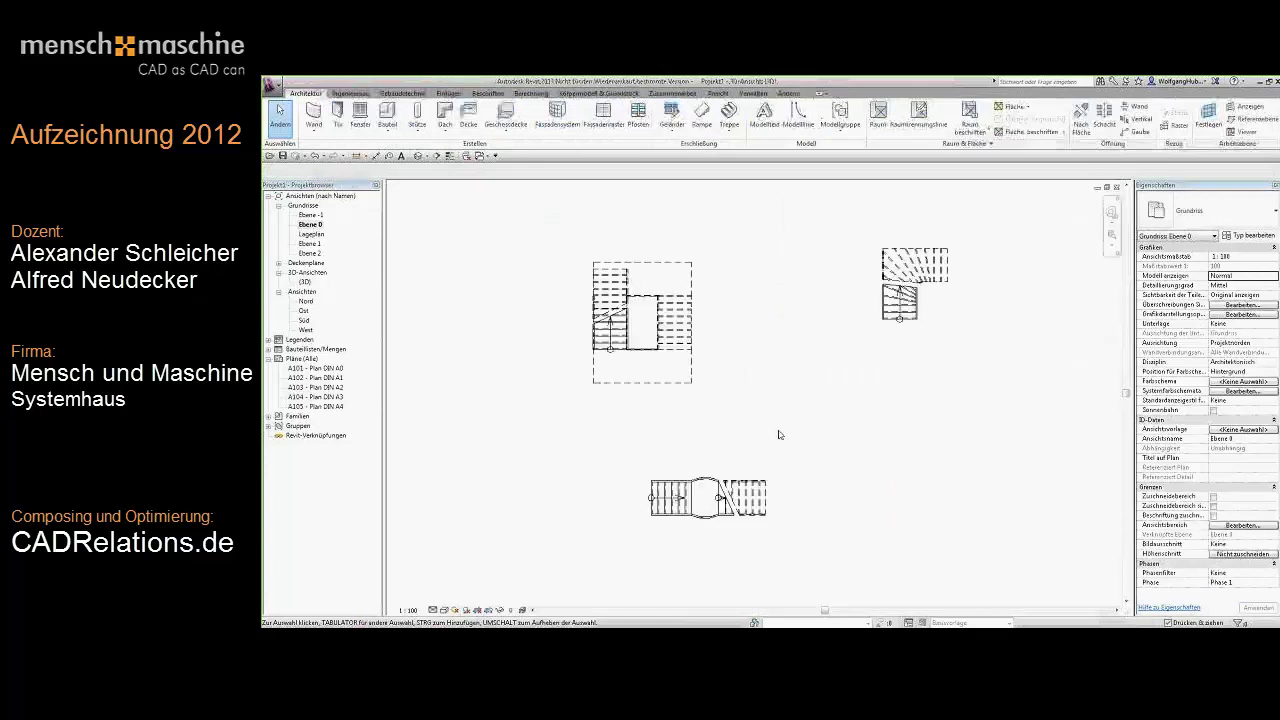
scroll(780, 435, up, 2)
middle_drag(838, 357, 894, 403)
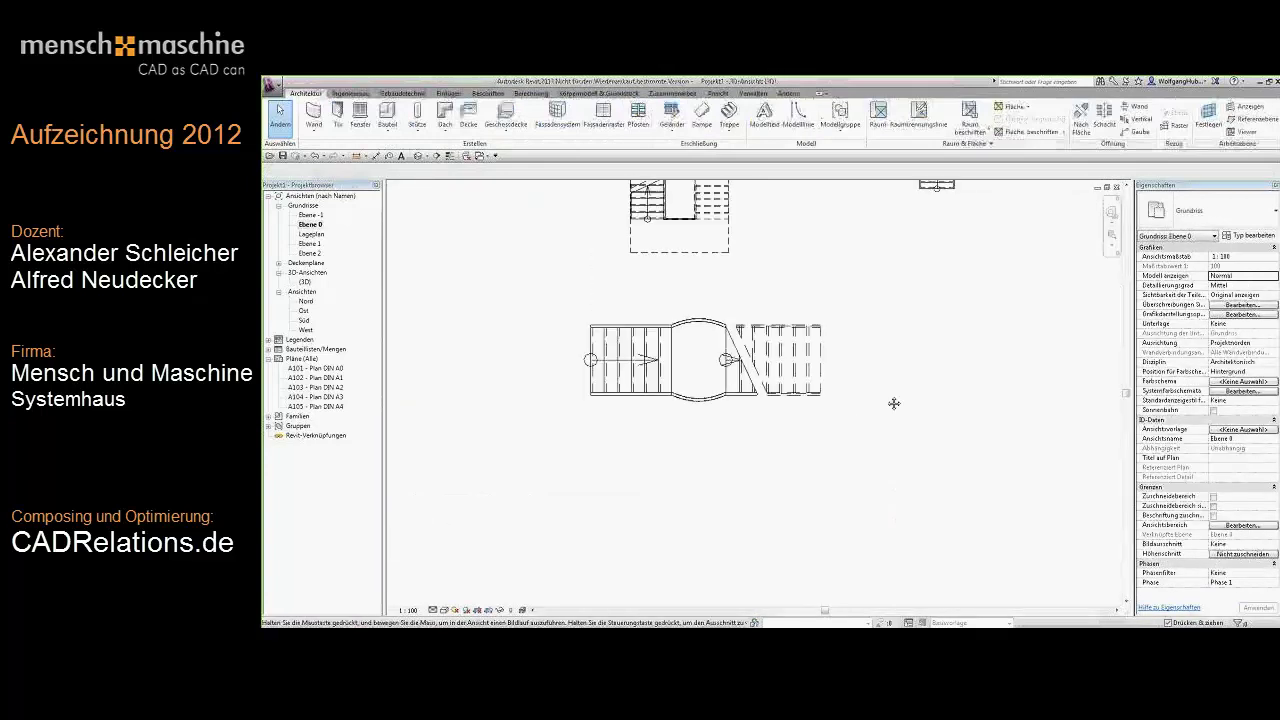
Add Treppen-Nummerierung riser numbers to the straight stair's runs.
click(489, 95)
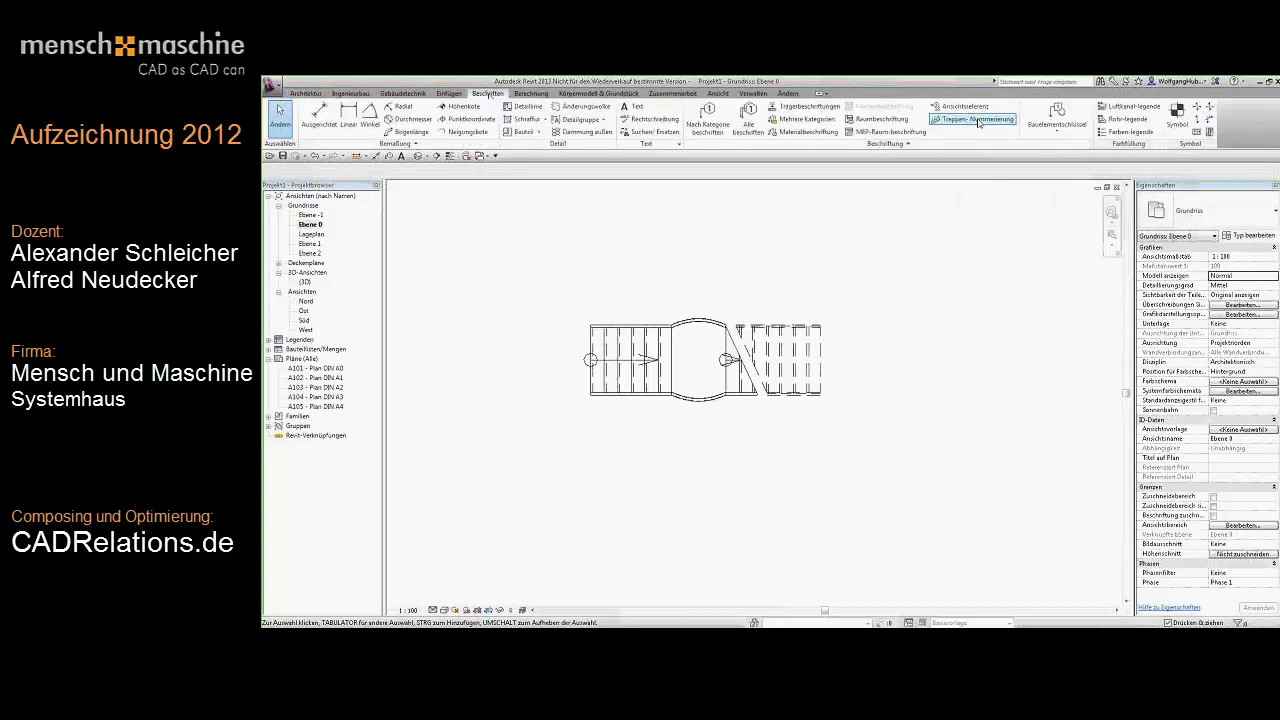
click(978, 121)
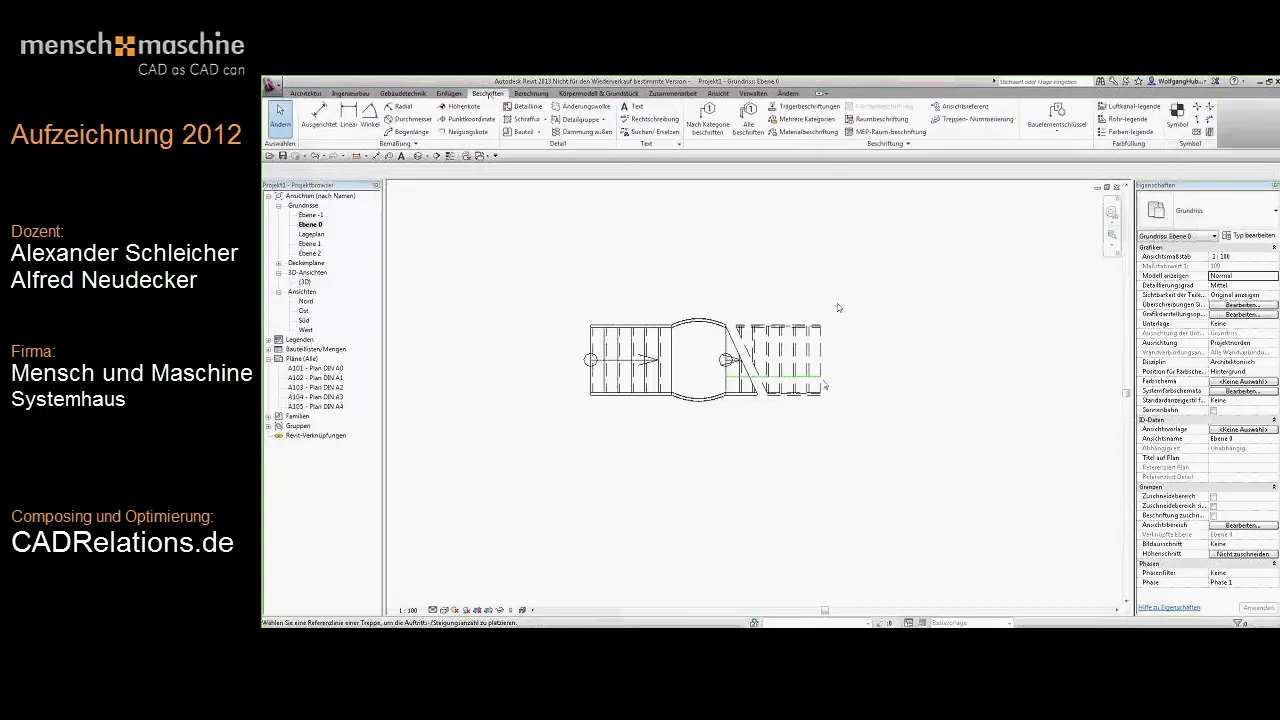
click(814, 380)
key(Escape)
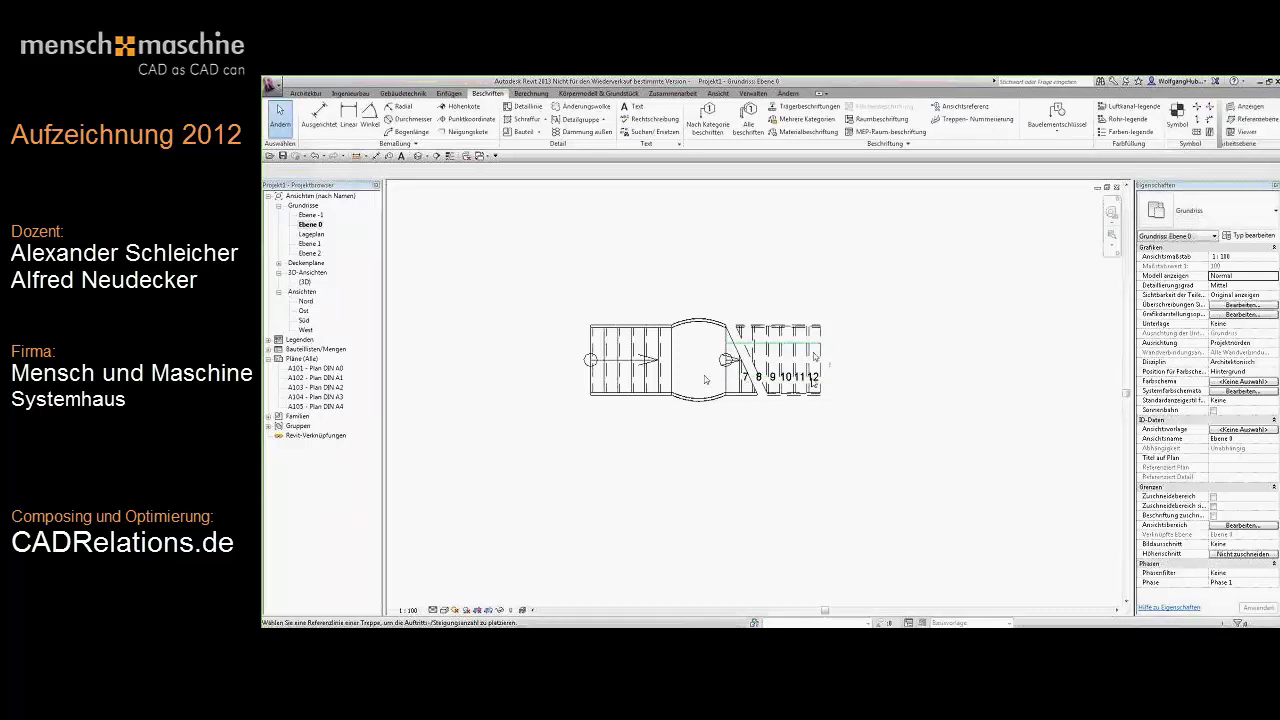
key(Escape)
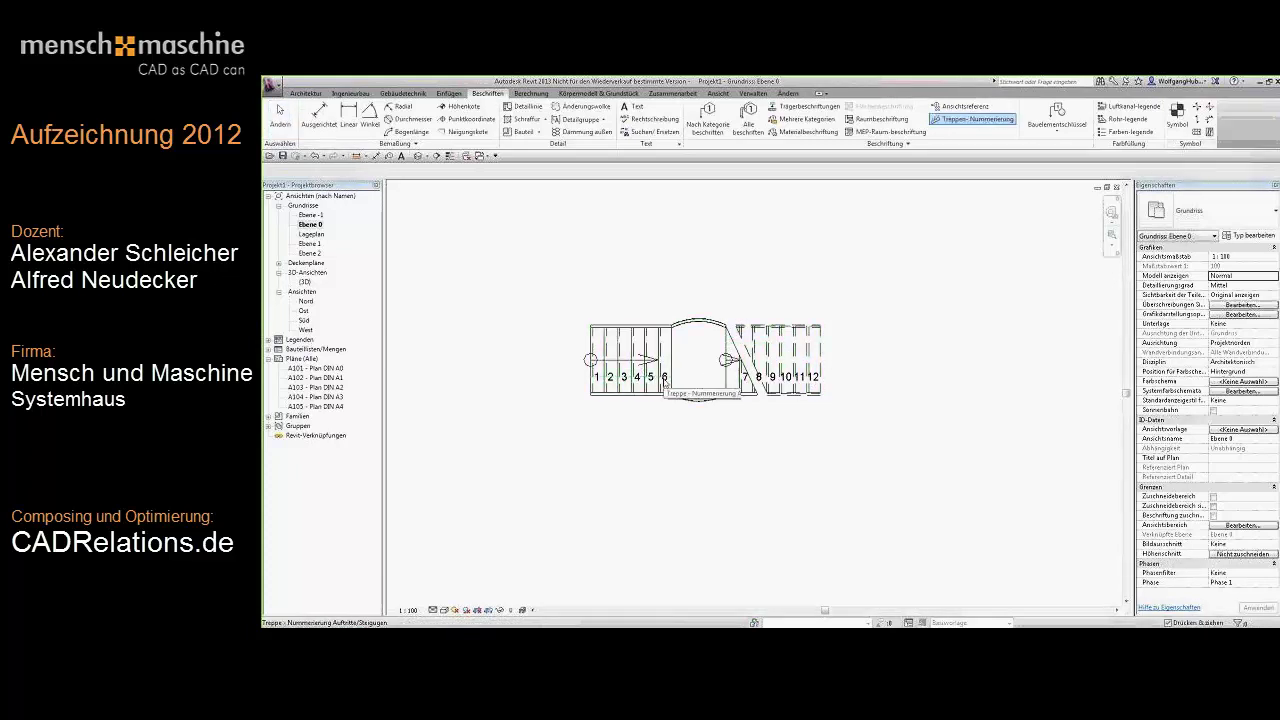
Try a new start number on the stair numbering, then revert it to 1–12.
click(663, 380)
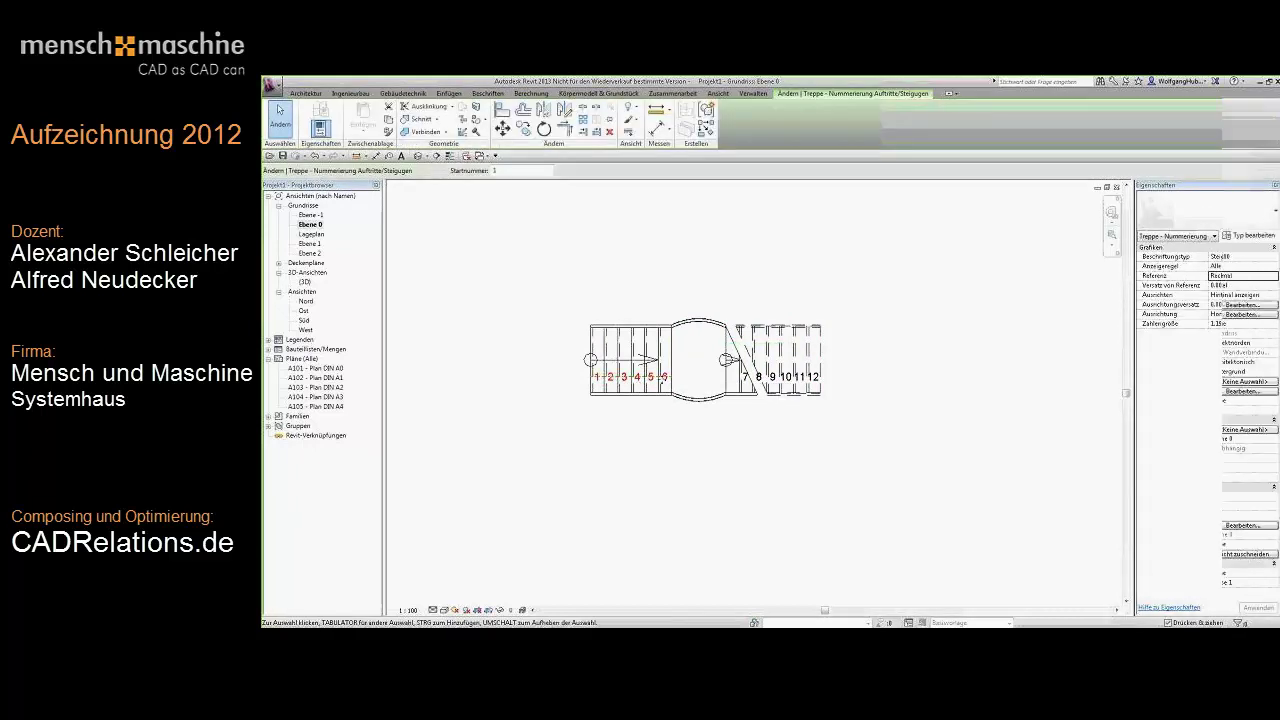
click(837, 303)
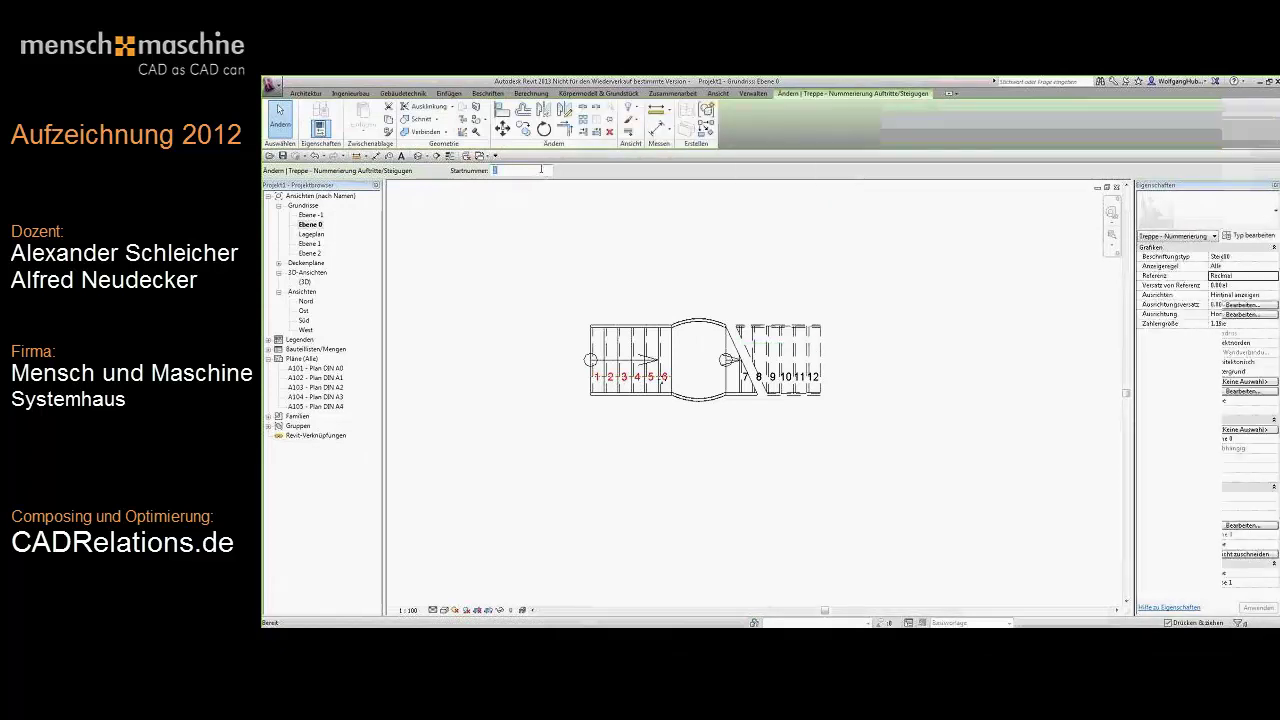
click(542, 172)
text(5)
key(Return)
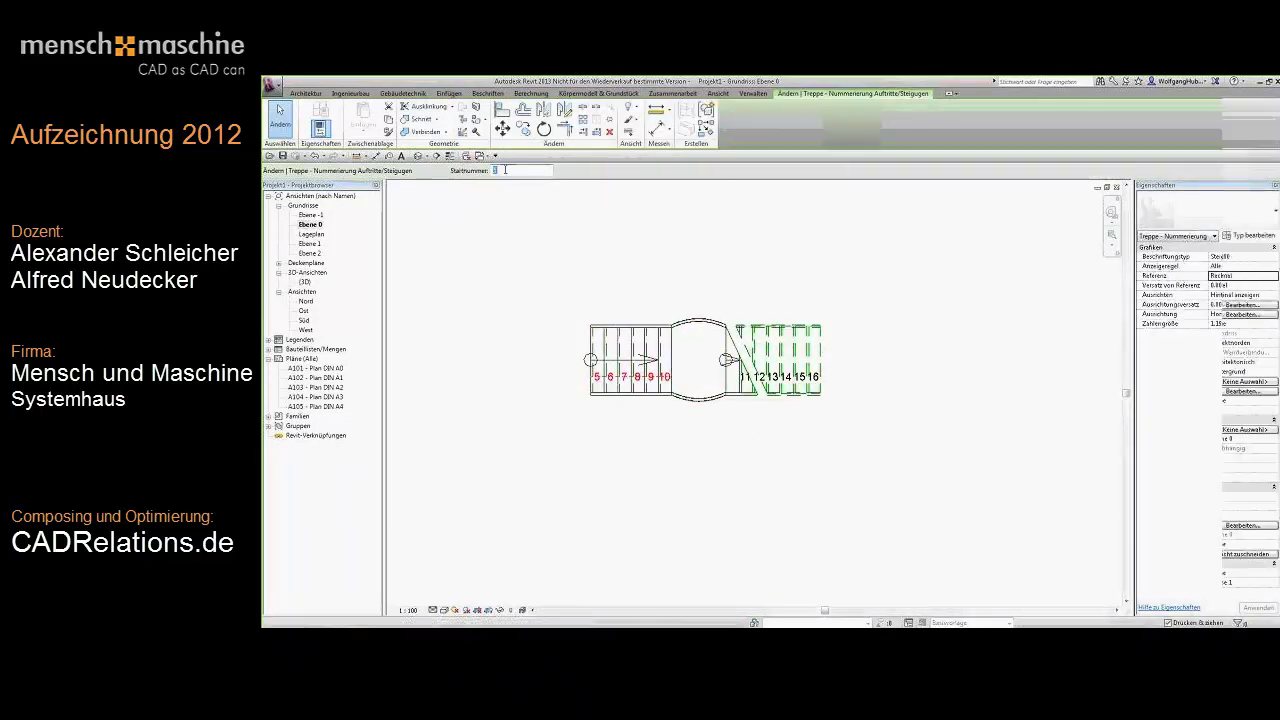
text(1)
key(Return)
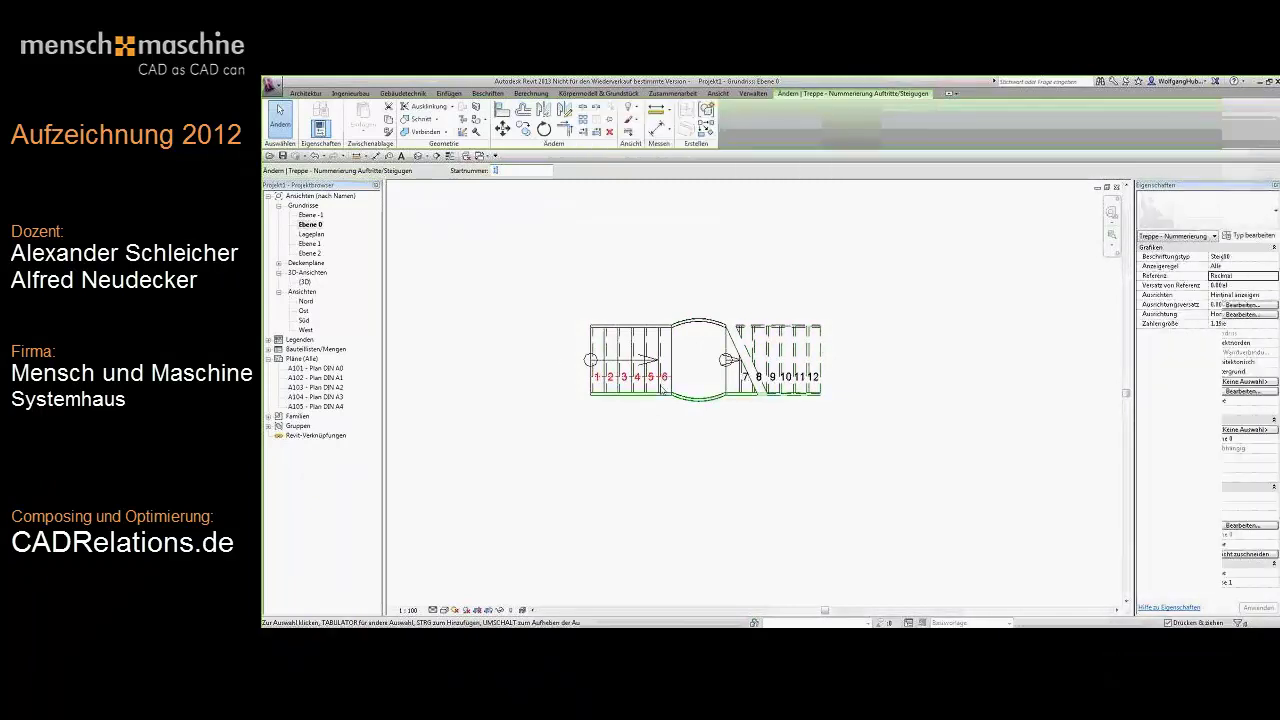
Keep the numbering counting risers (Steigung) with display set to Alle.
click(1274, 258)
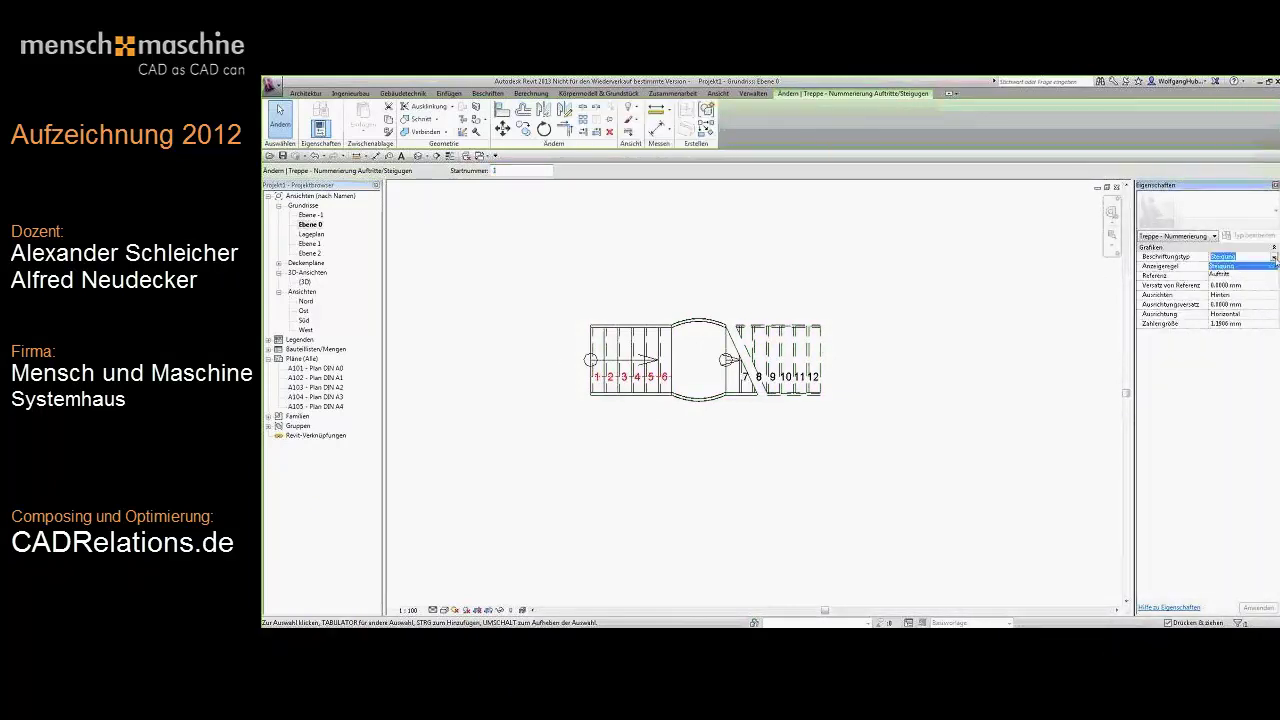
click(1238, 274)
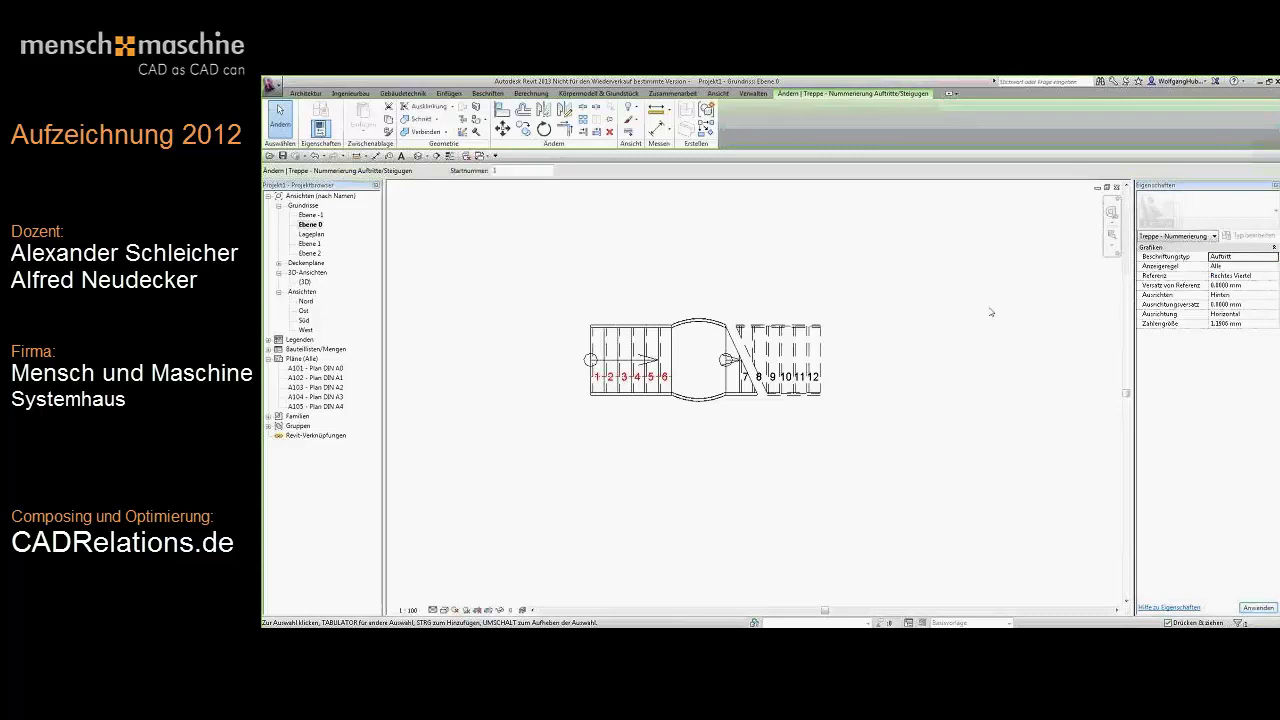
click(1274, 258)
click(1272, 266)
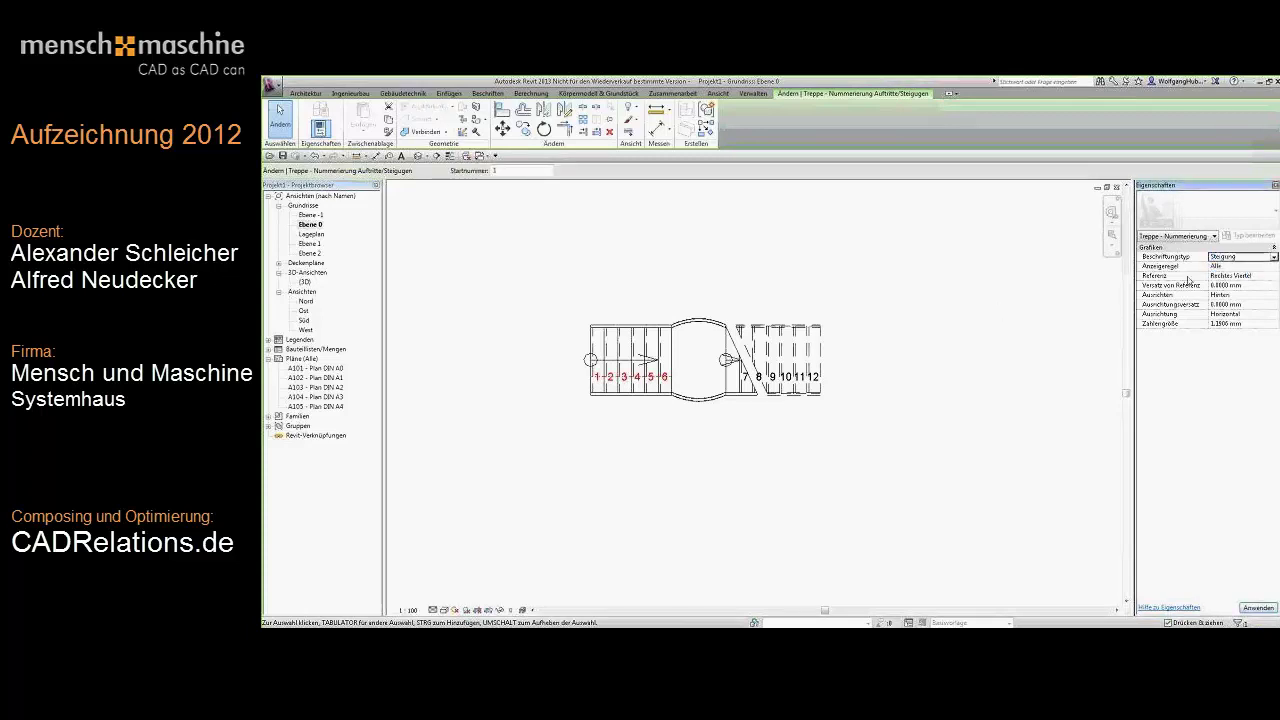
click(1274, 267)
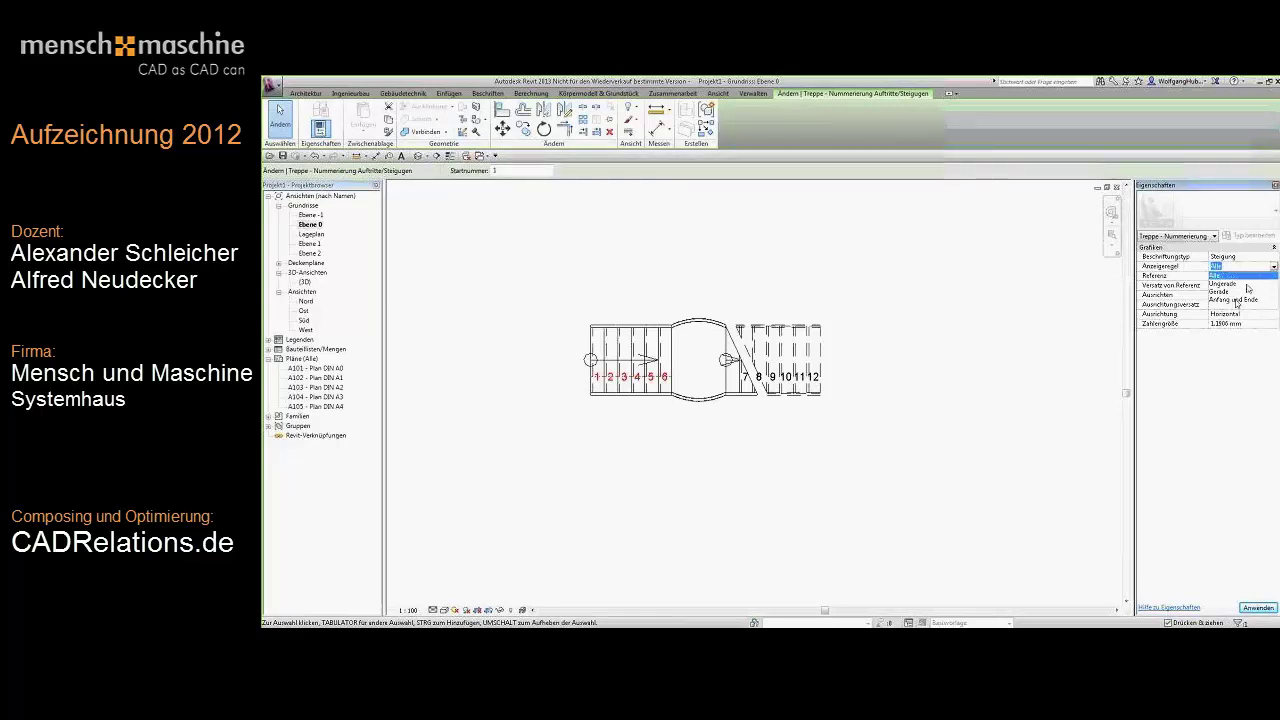
click(1273, 268)
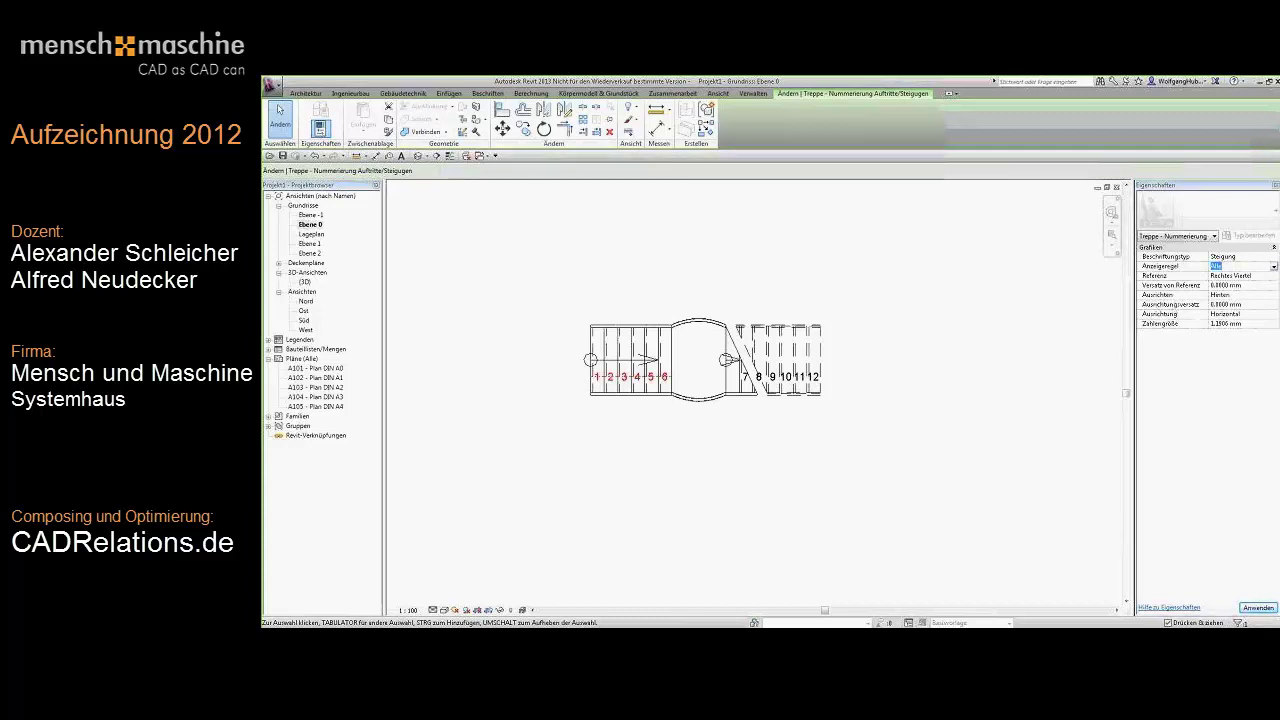
key(Escape)
click(869, 310)
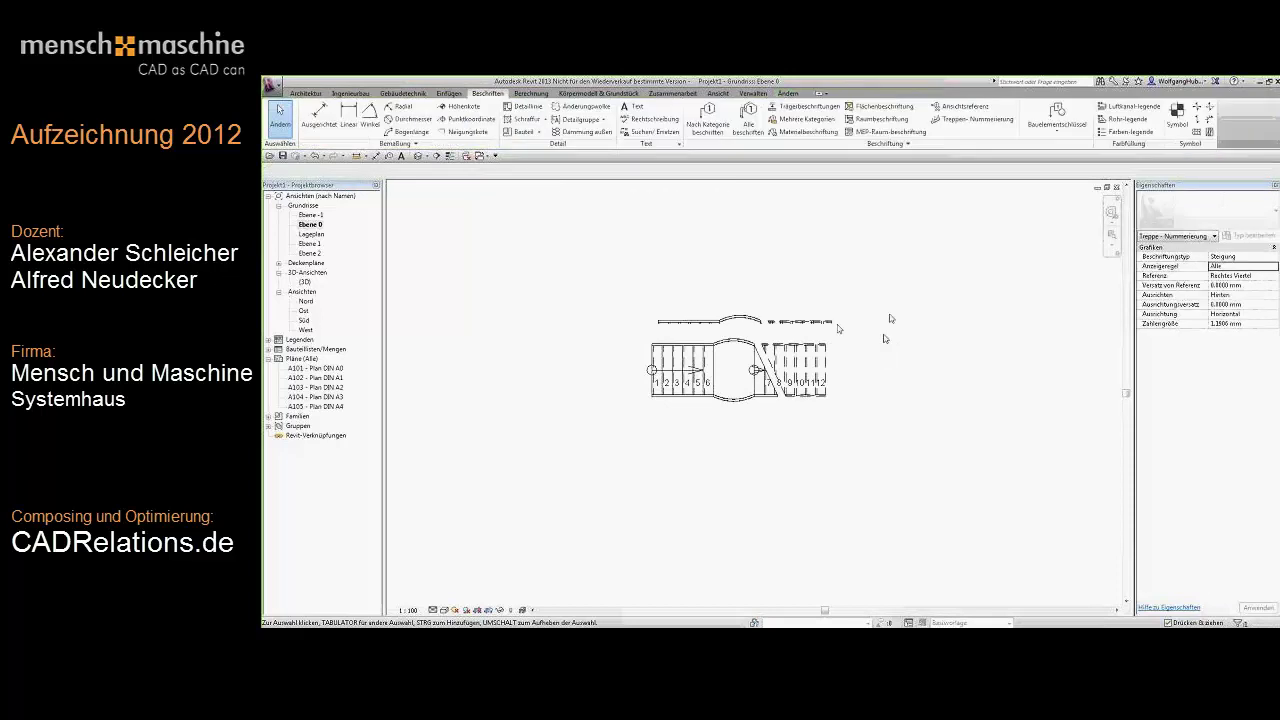
Tag the untagged stair runs with the riser-count run tag.
key(Escape)
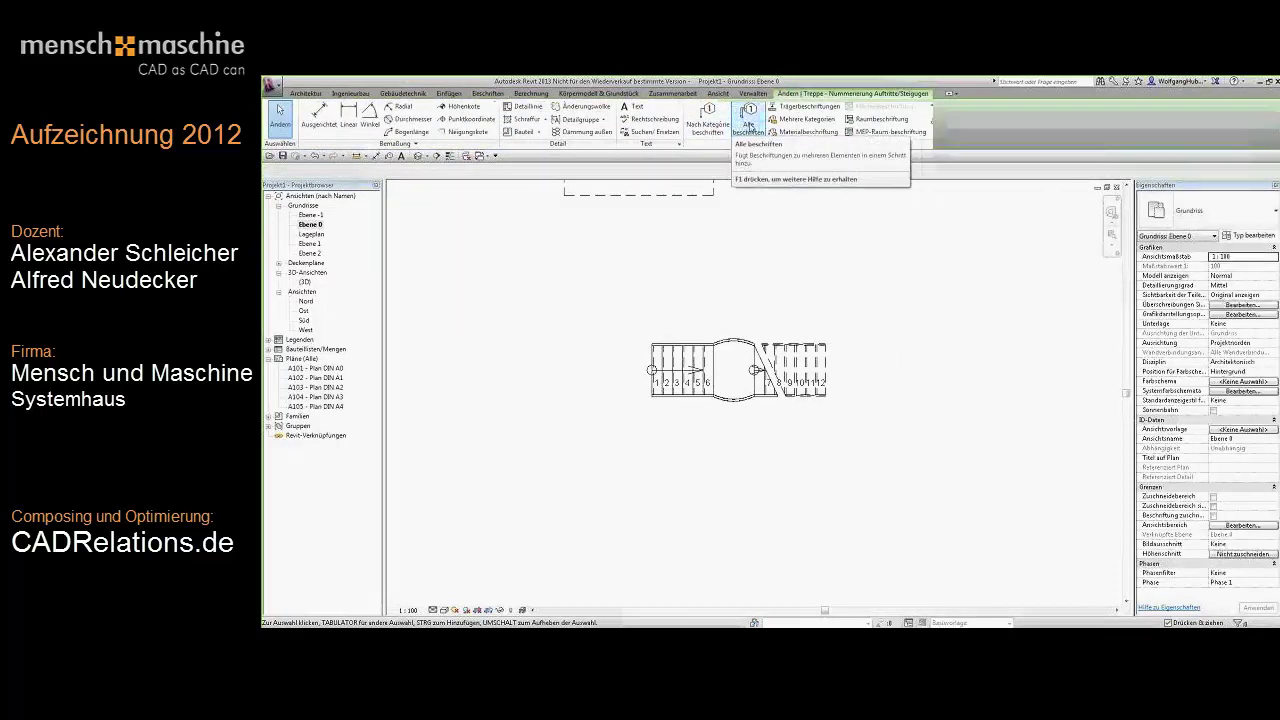
click(748, 125)
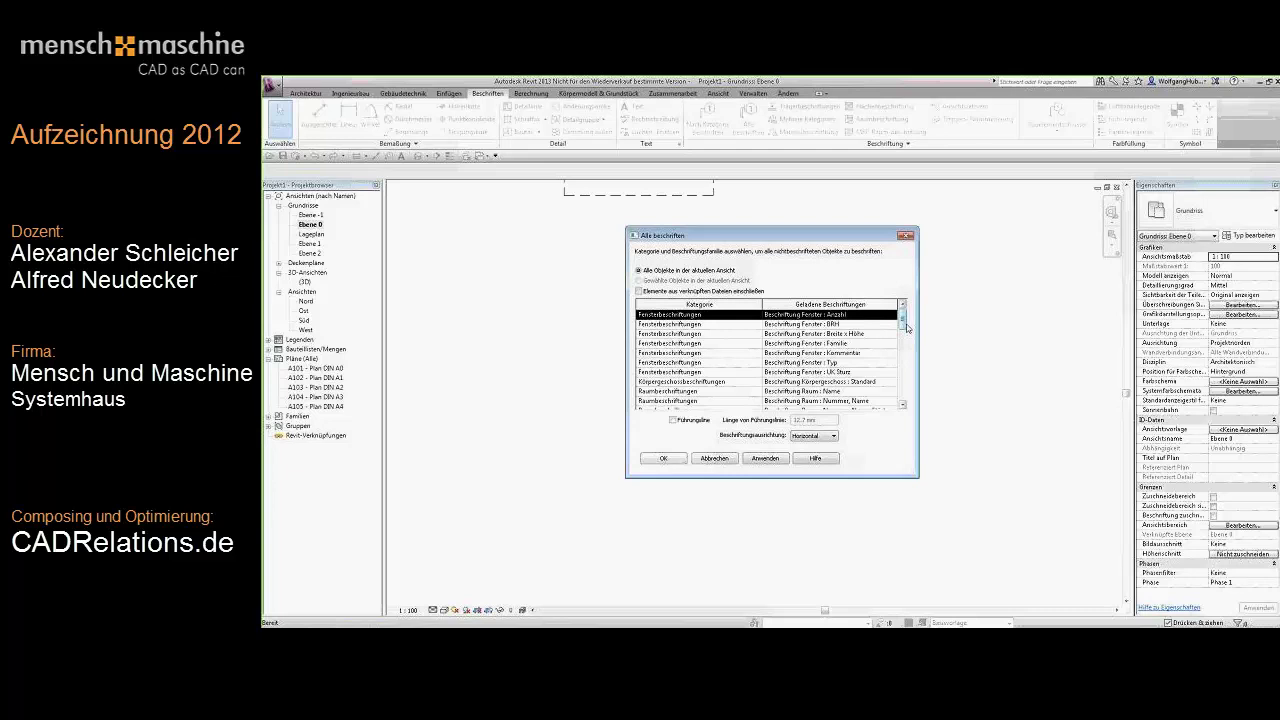
mouse_move(904, 326)
mouse_down()
mouse_move(897, 392)
mouse_move(880, 360)
mouse_up()
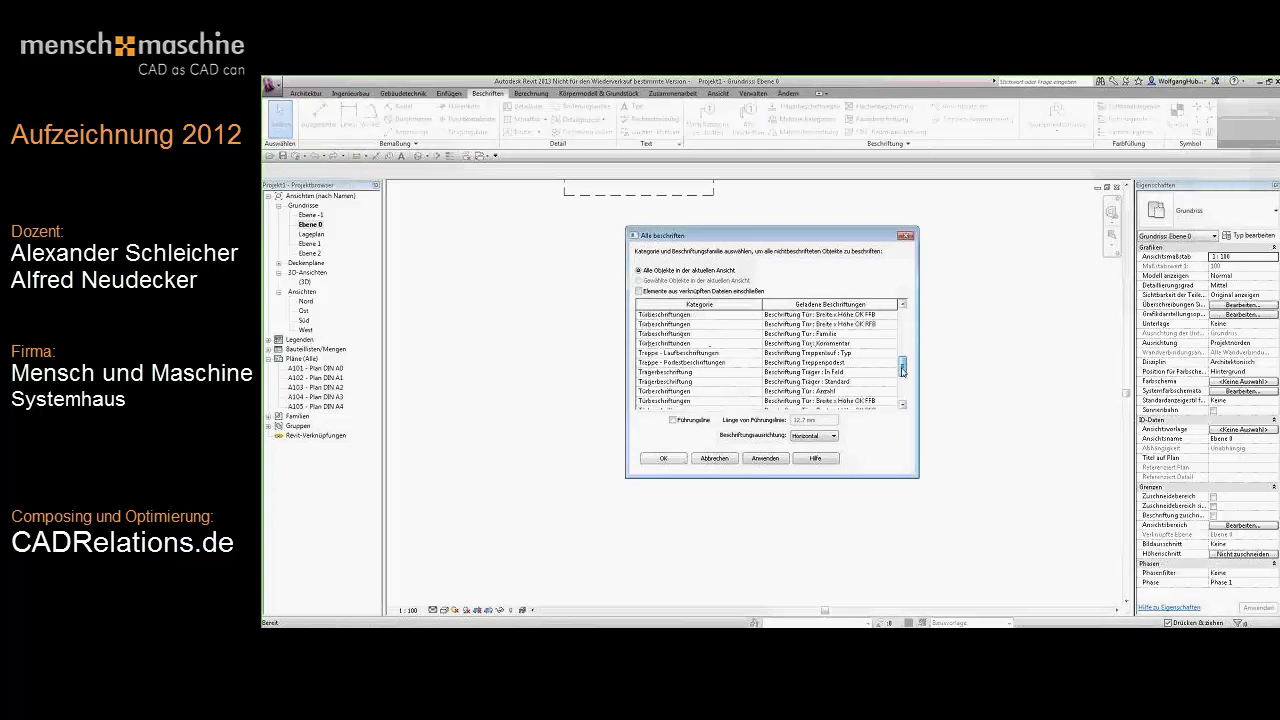
click(834, 338)
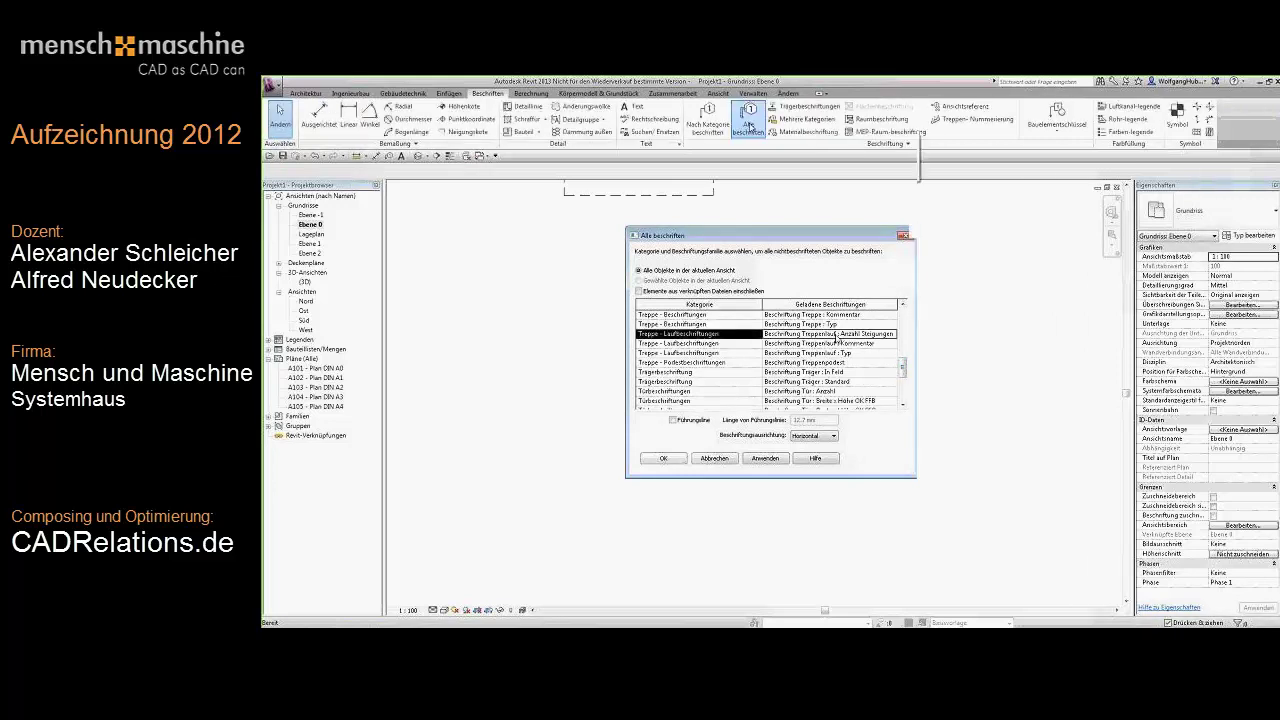
click(663, 459)
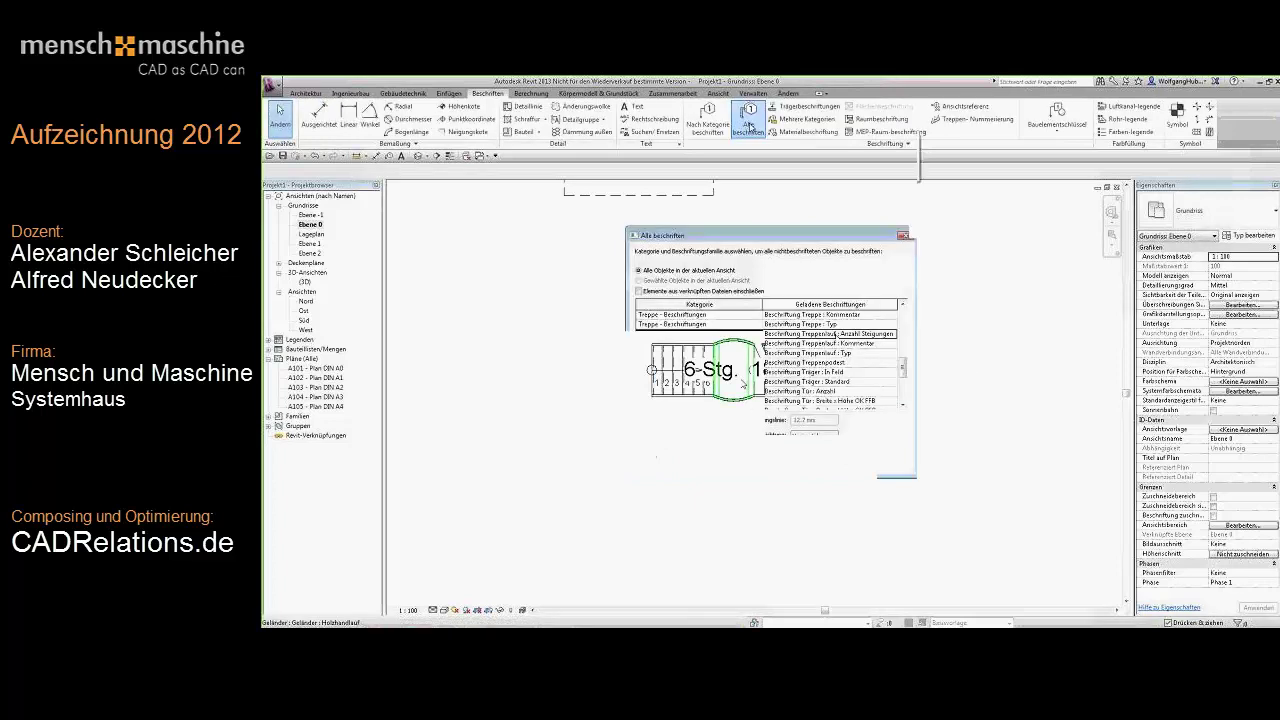
Move both '6 Stg. 18.33 / 20.00' labels below their runs on one line.
click(770, 374)
drag(775, 381, 680, 433)
click(880, 378)
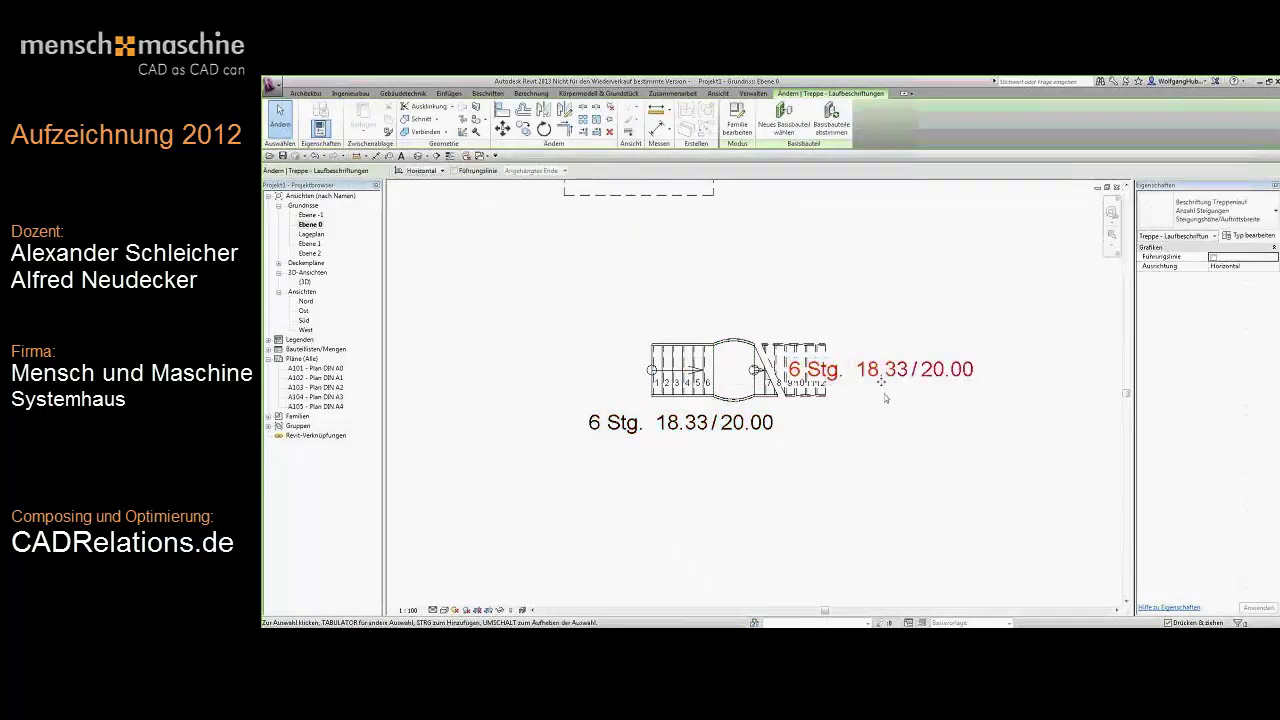
drag(883, 389, 902, 442)
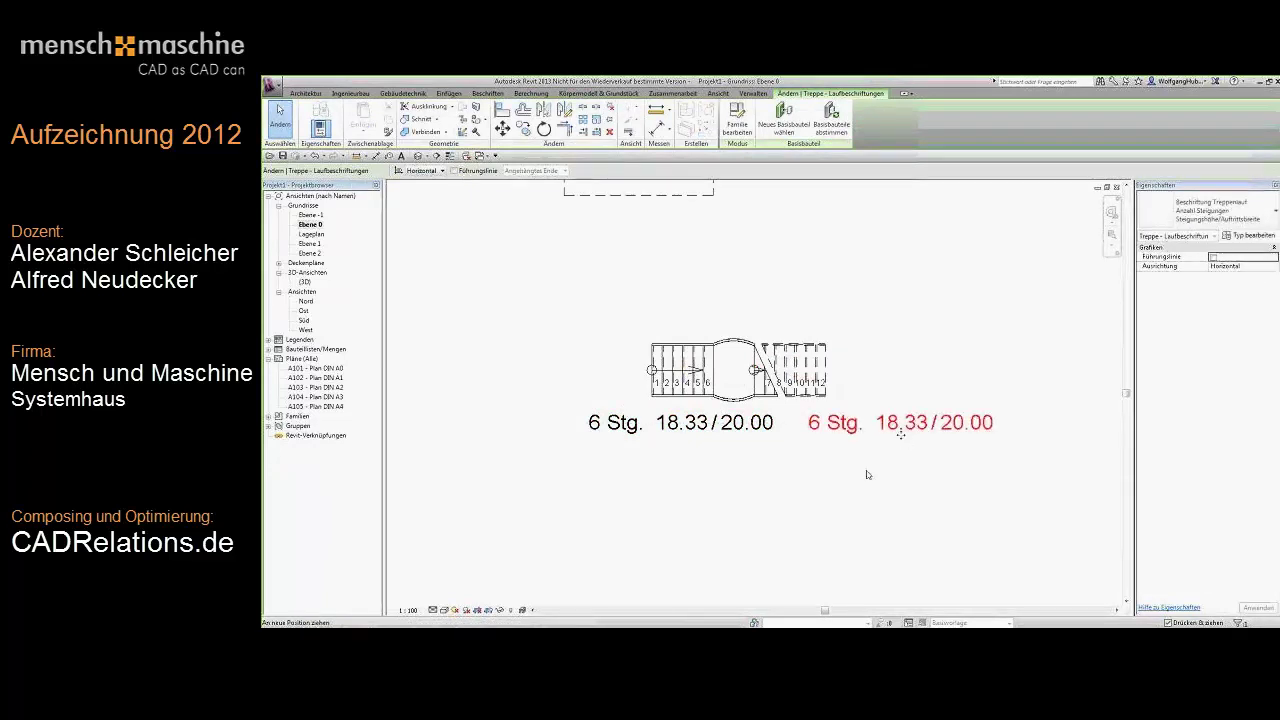
key(Escape)
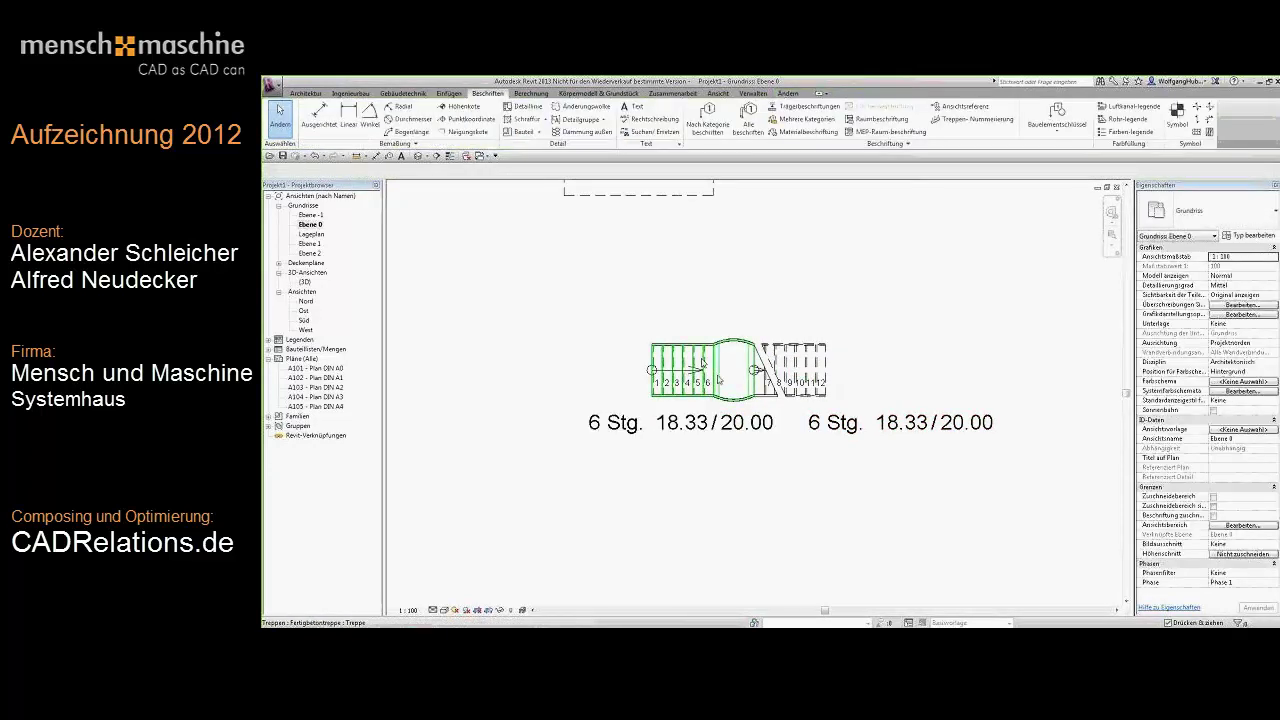
Change the stair's tread depth to 0.2100 so the labels read 6 Stg. 18.33 / 21.00.
click(703, 363)
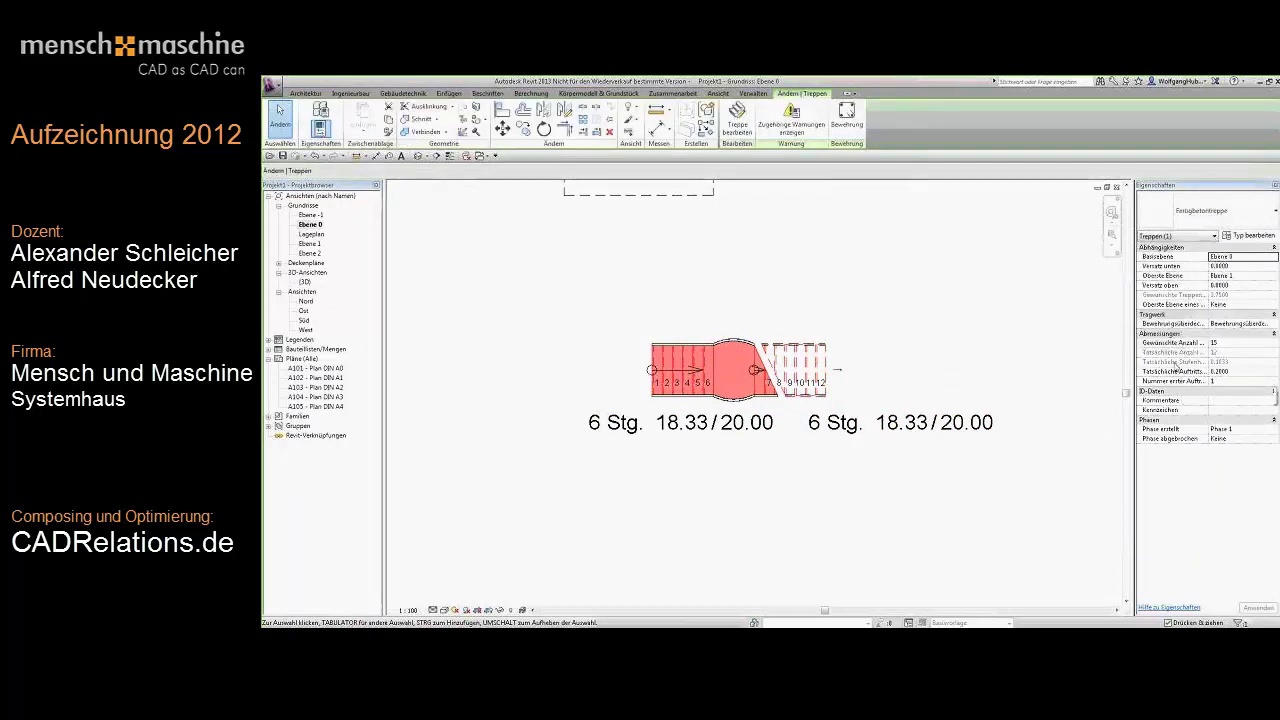
click(1212, 371)
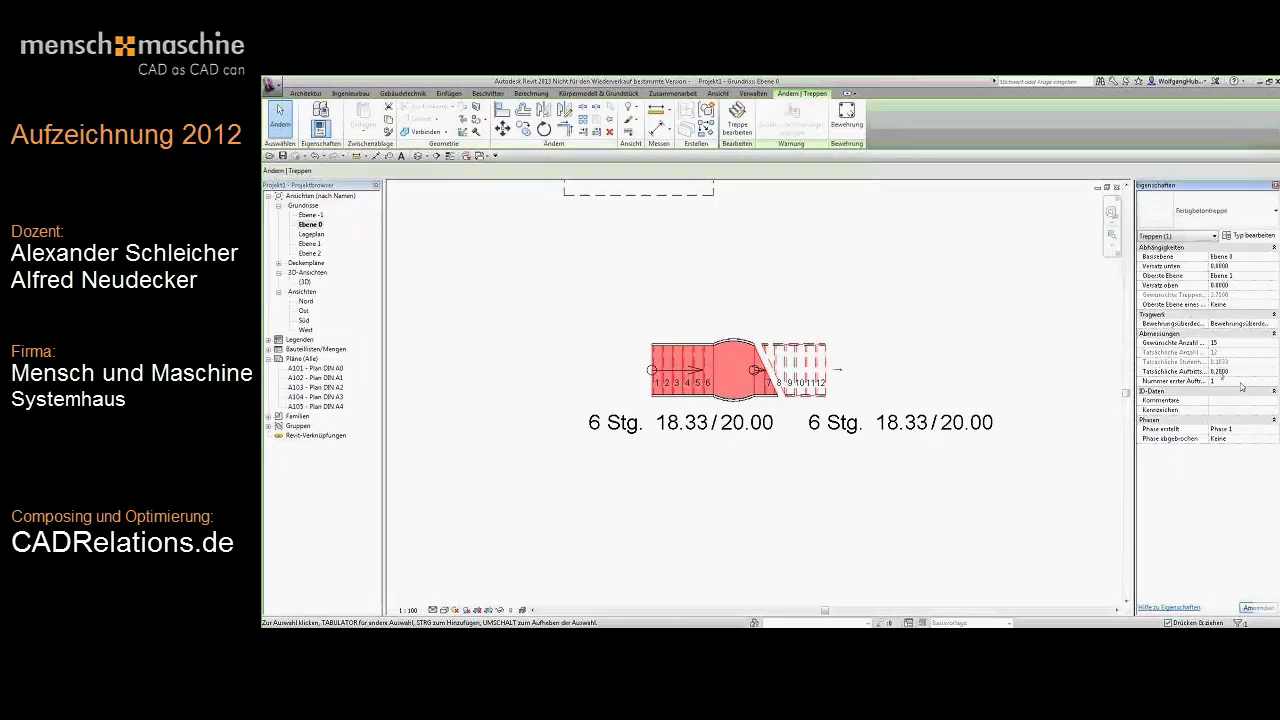
click(894, 490)
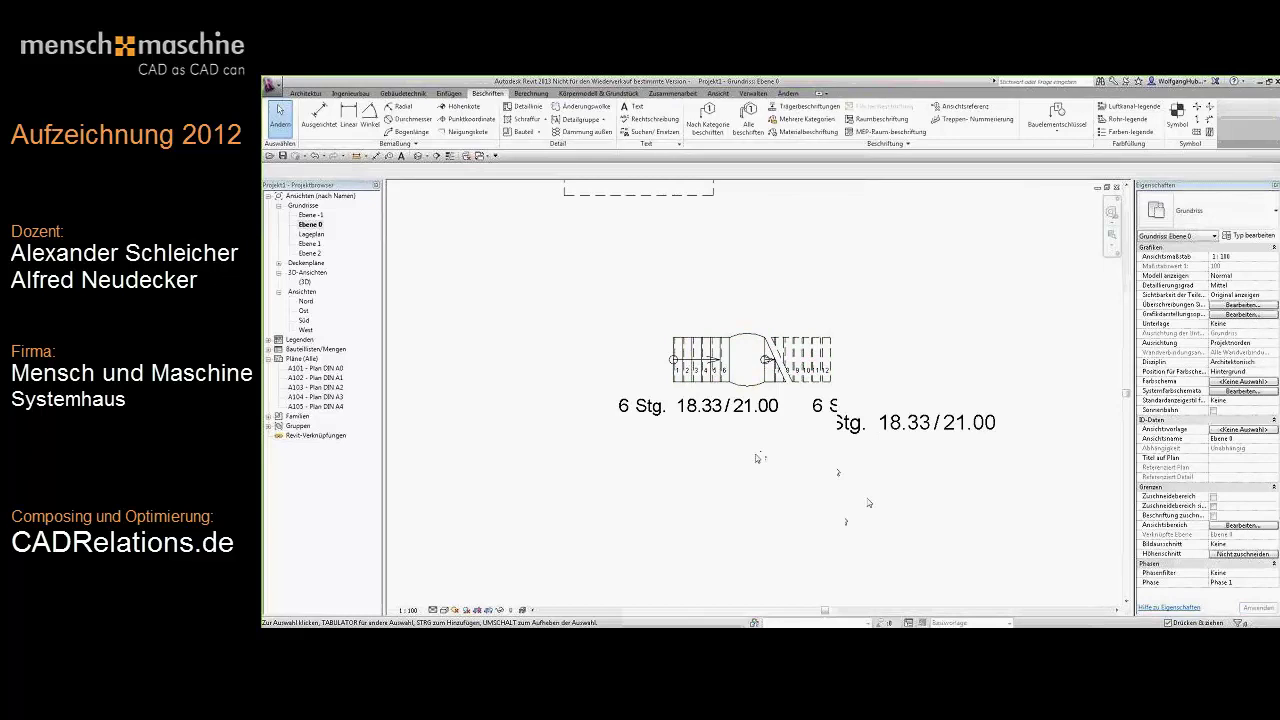
Open Visibility/Graphics (VG) for Ebene 0 and expand the Treppe - Lauflinien annotation category.
key(v)
key(v)
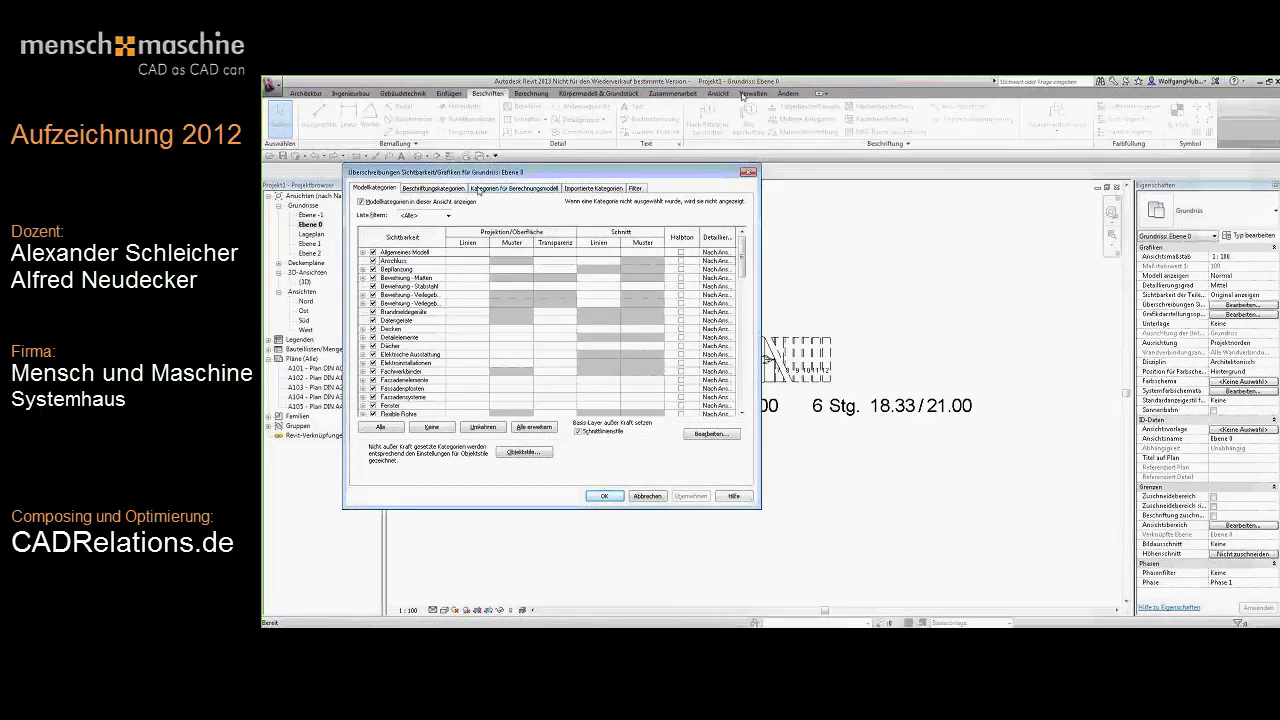
click(433, 188)
scroll(735, 365, down, 5)
scroll(735, 365, down, 5)
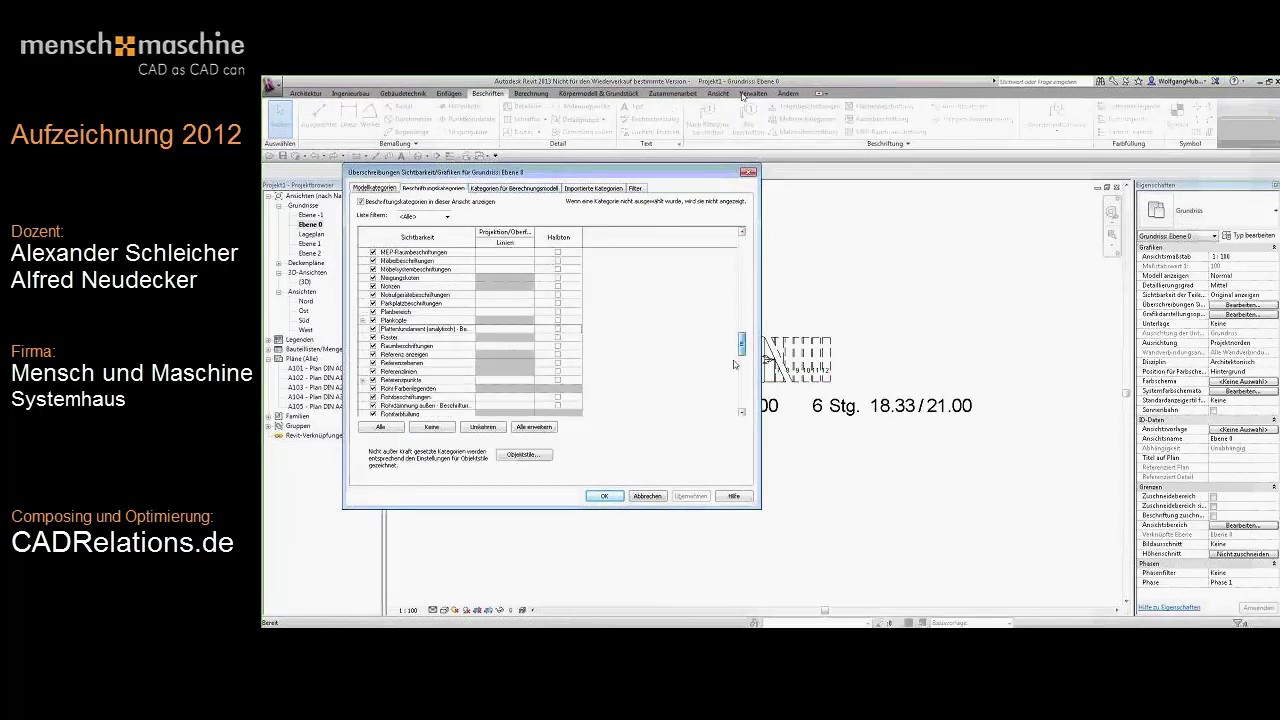
scroll(735, 365, down, 5)
scroll(737, 405, down, 3)
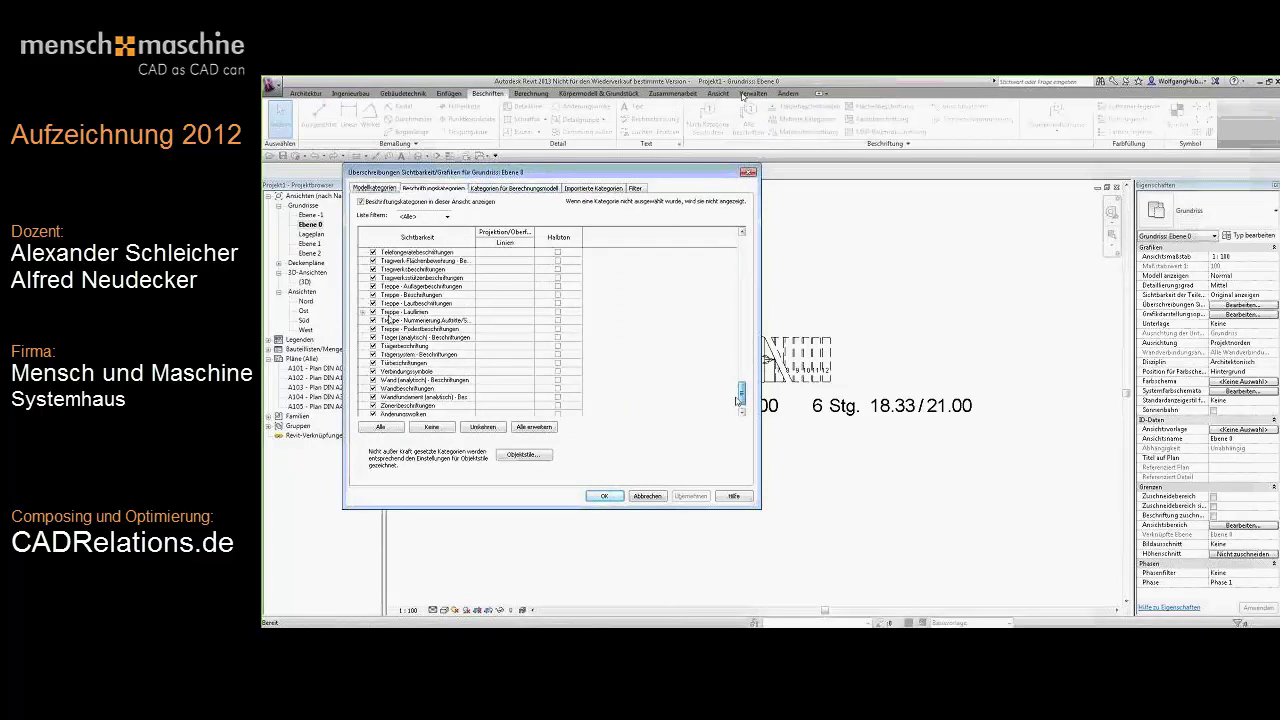
click(463, 188)
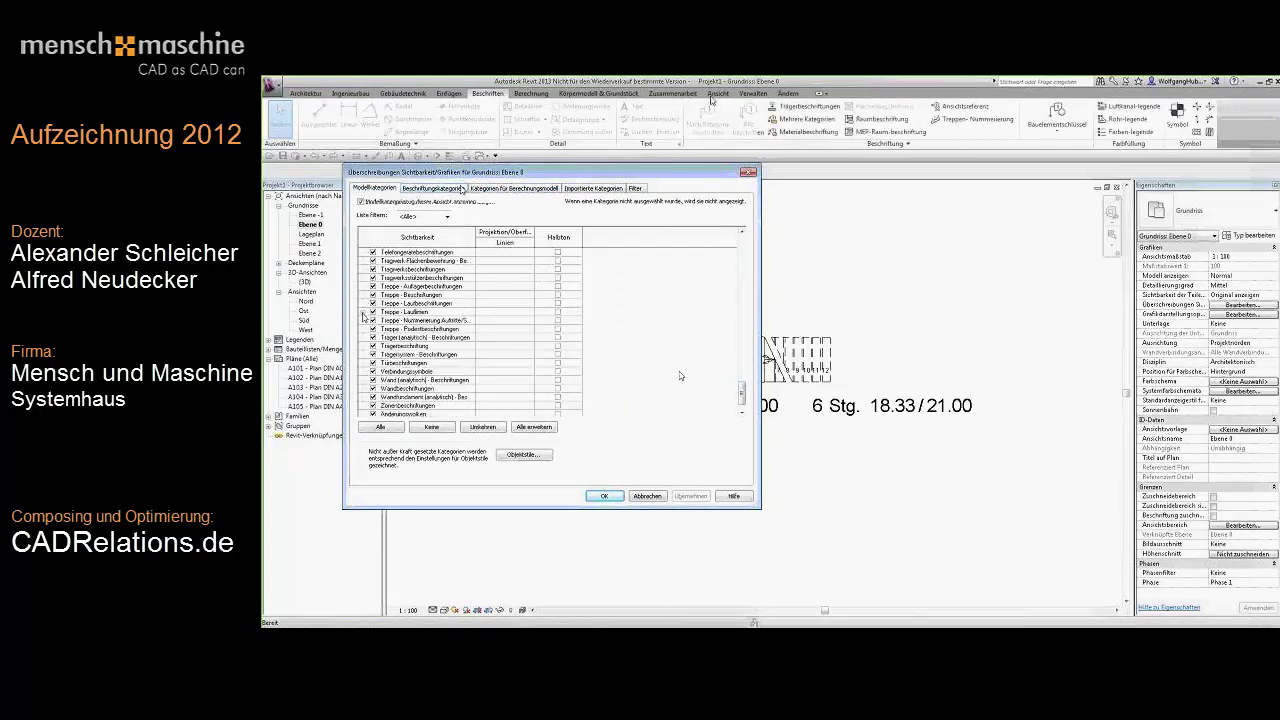
click(364, 313)
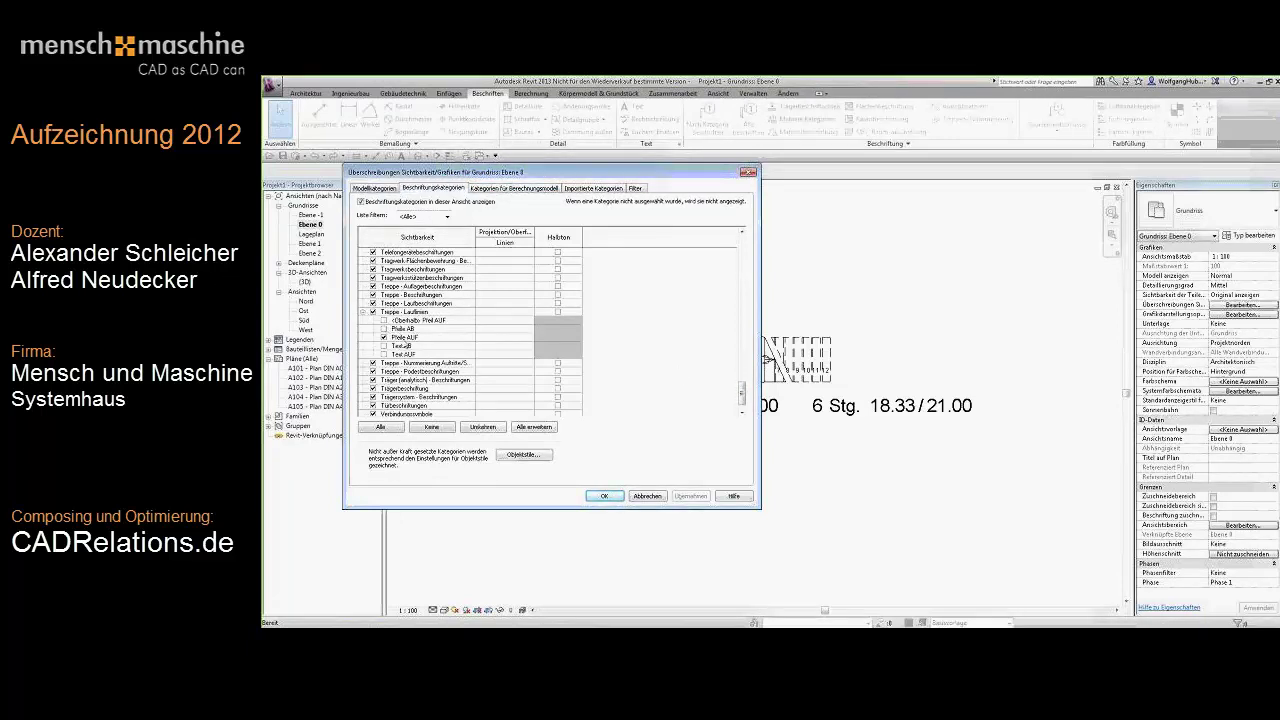
Turn on Pfeile AB, Text AB and Text AUF, then select the stair path labelled AUF.
click(410, 320)
click(384, 328)
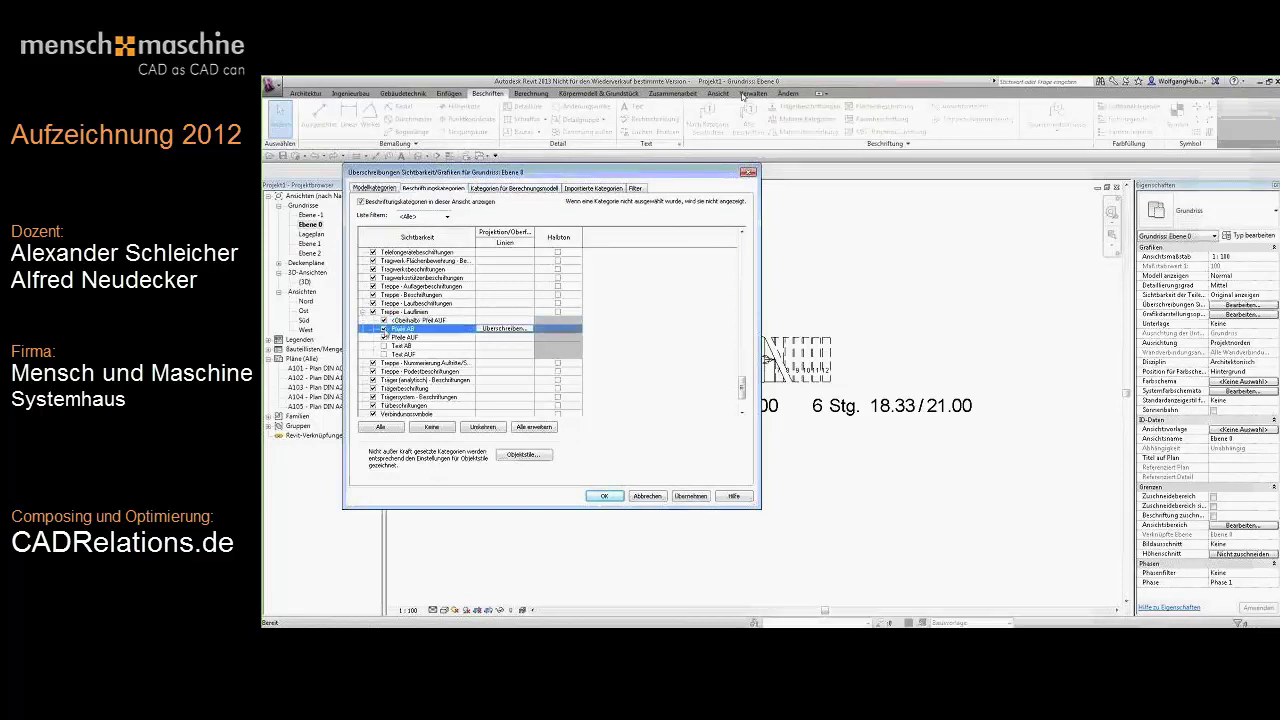
click(384, 345)
click(384, 354)
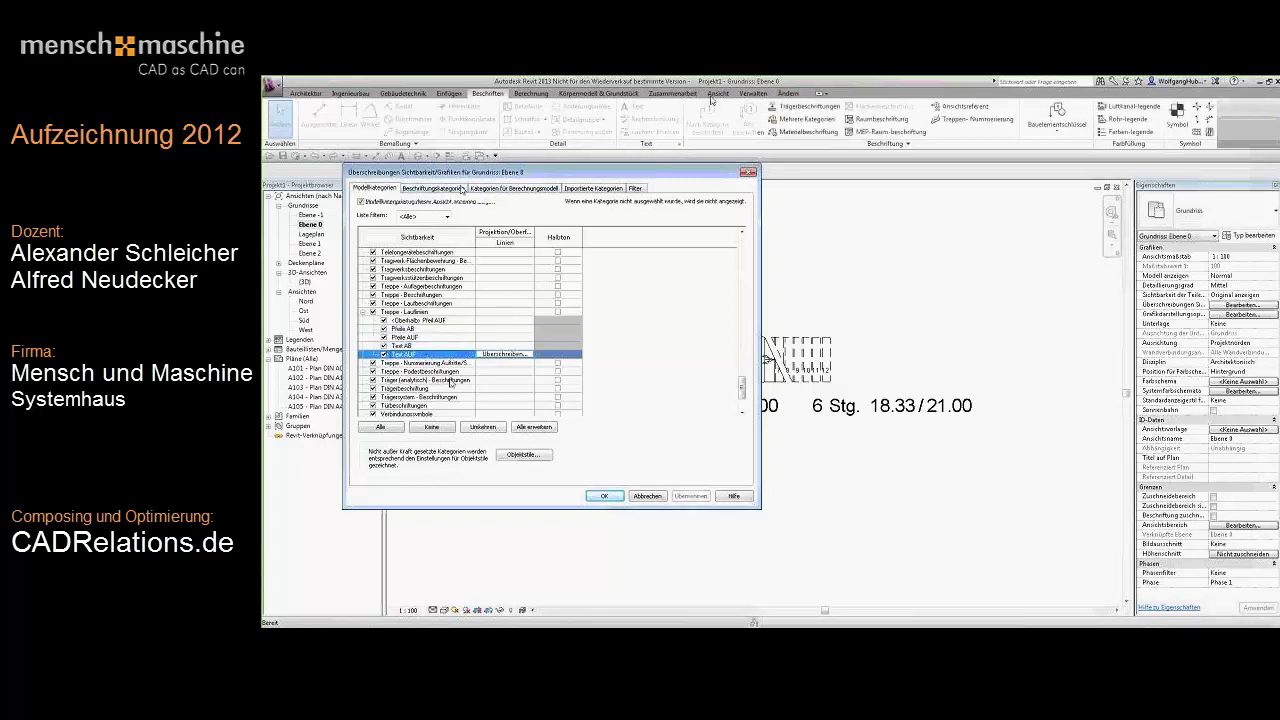
click(605, 496)
scroll(705, 540, up, 3)
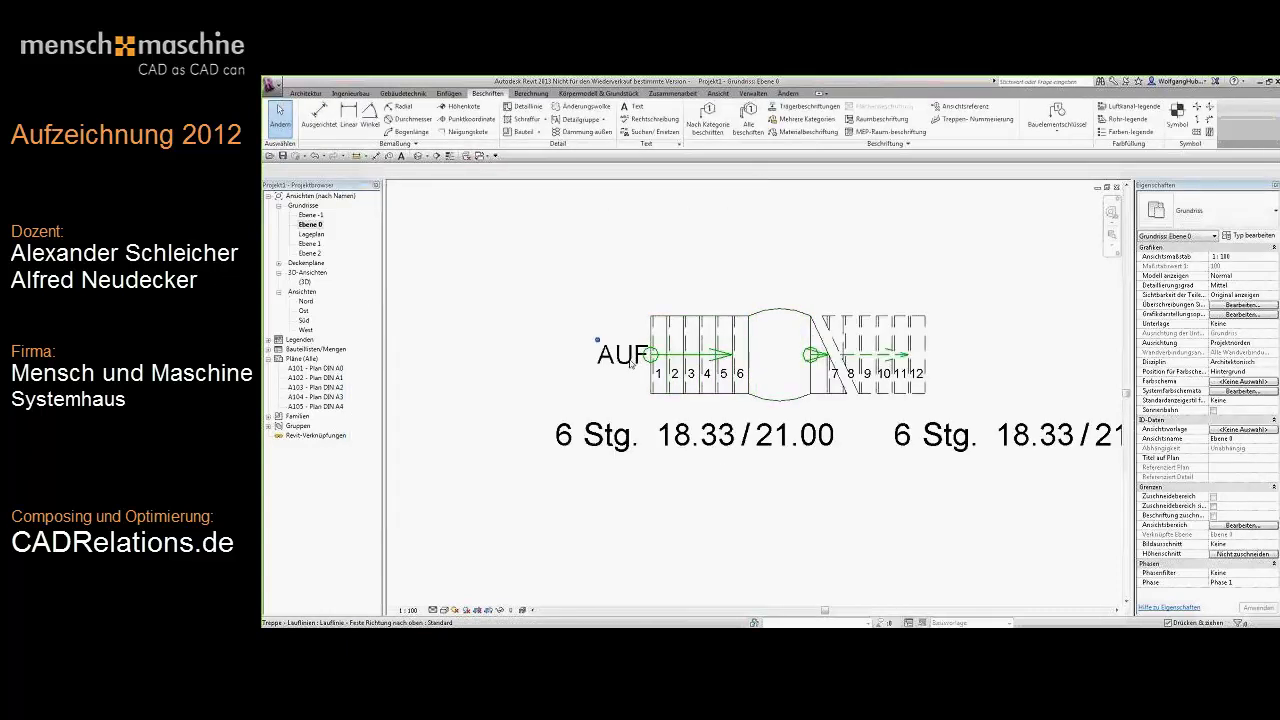
click(598, 354)
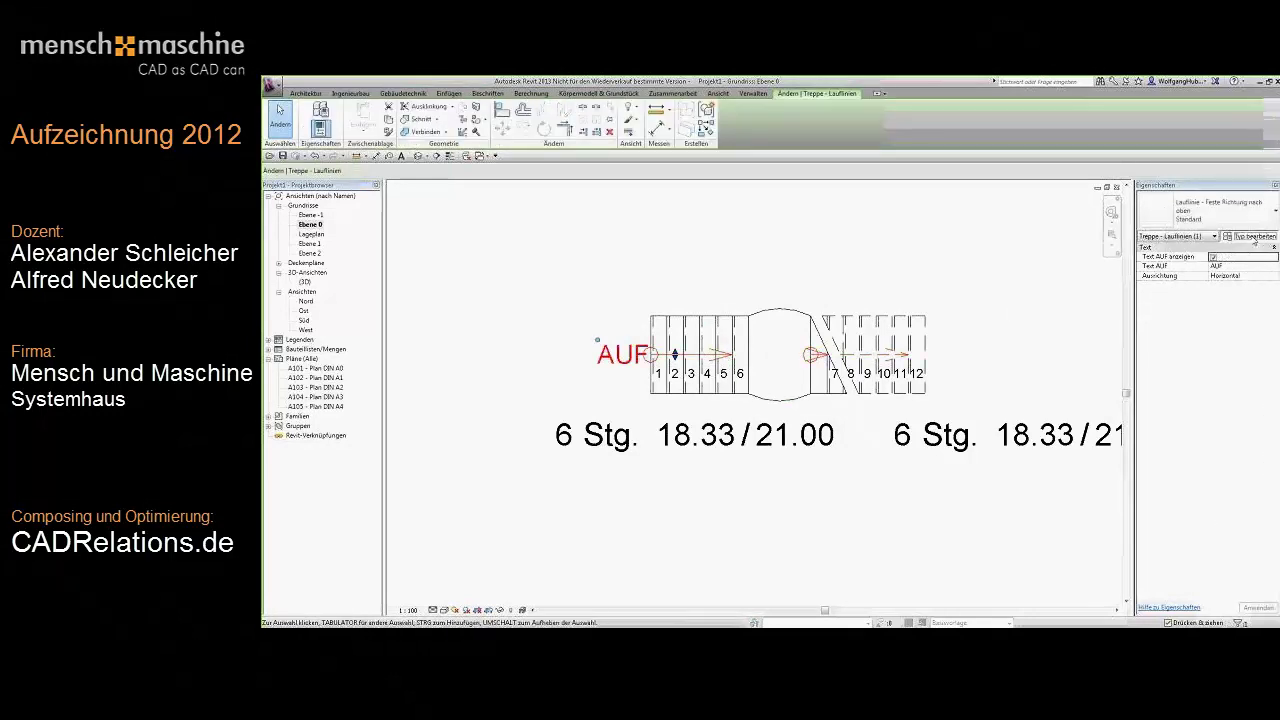
Set the stair path type to Mit Steigung beginnen and adjust its Ende an Steigung option.
click(1253, 236)
drag(976, 220, 490, 213)
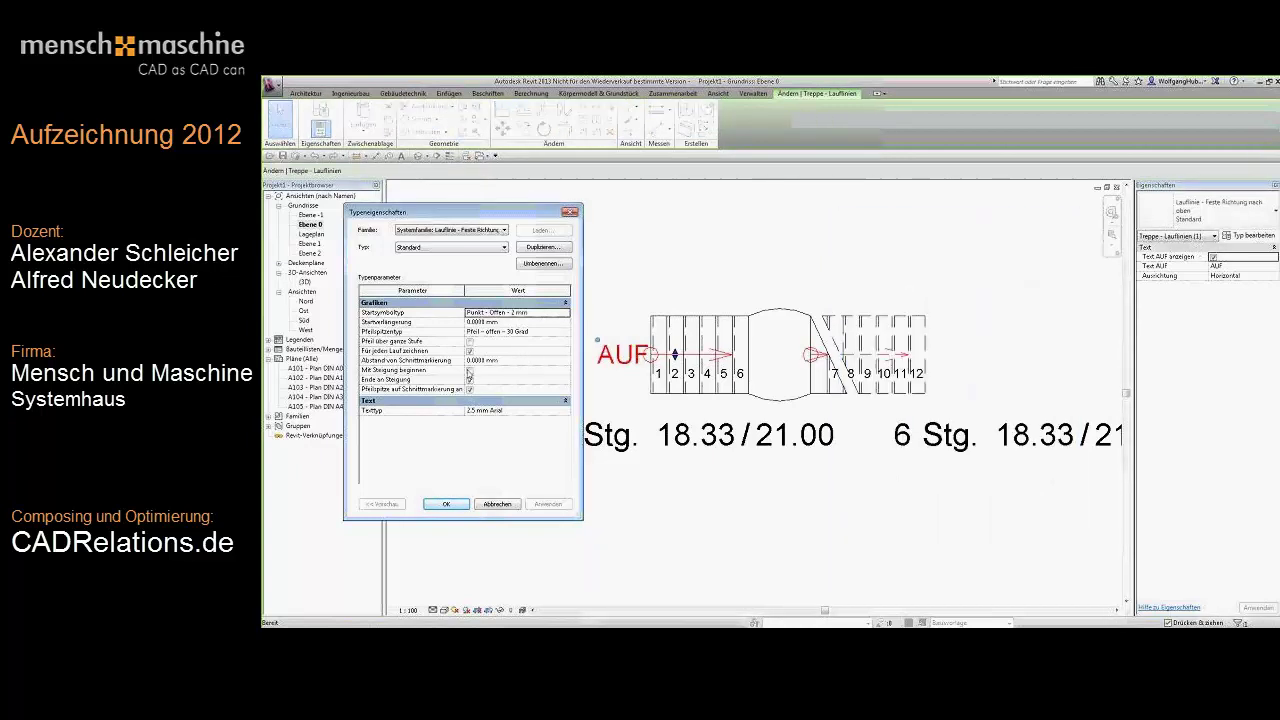
click(470, 372)
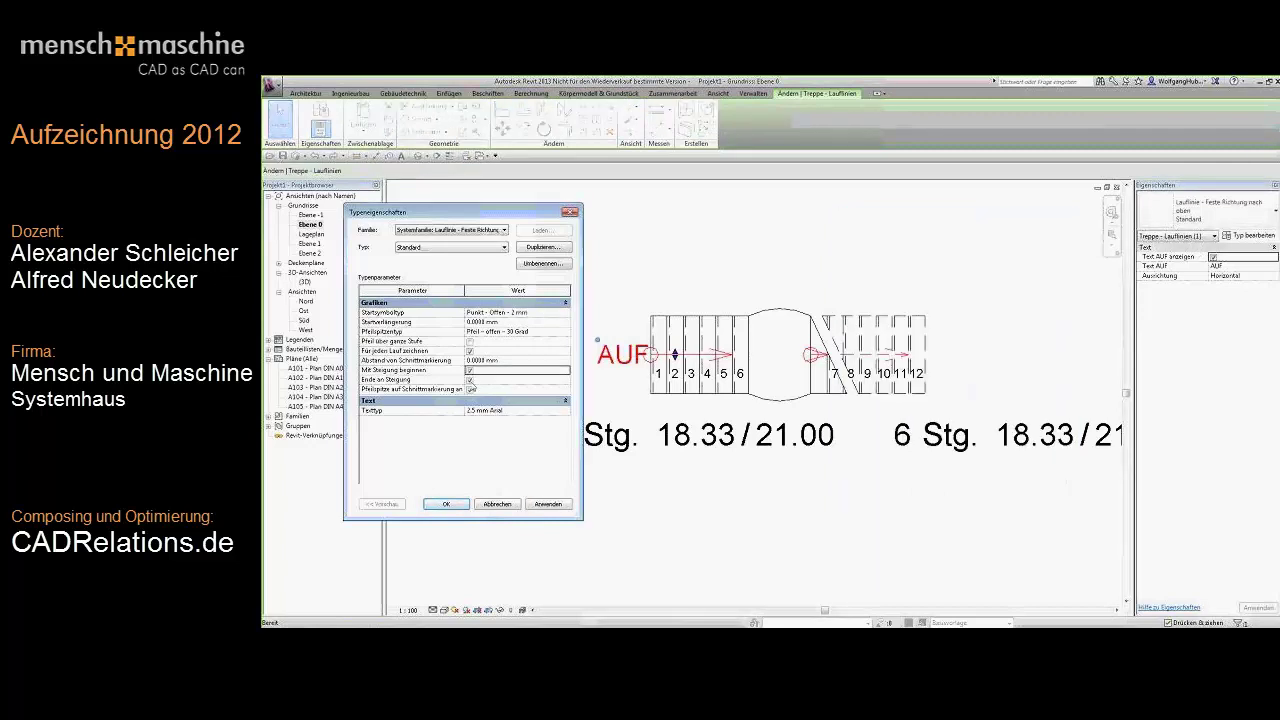
click(556, 503)
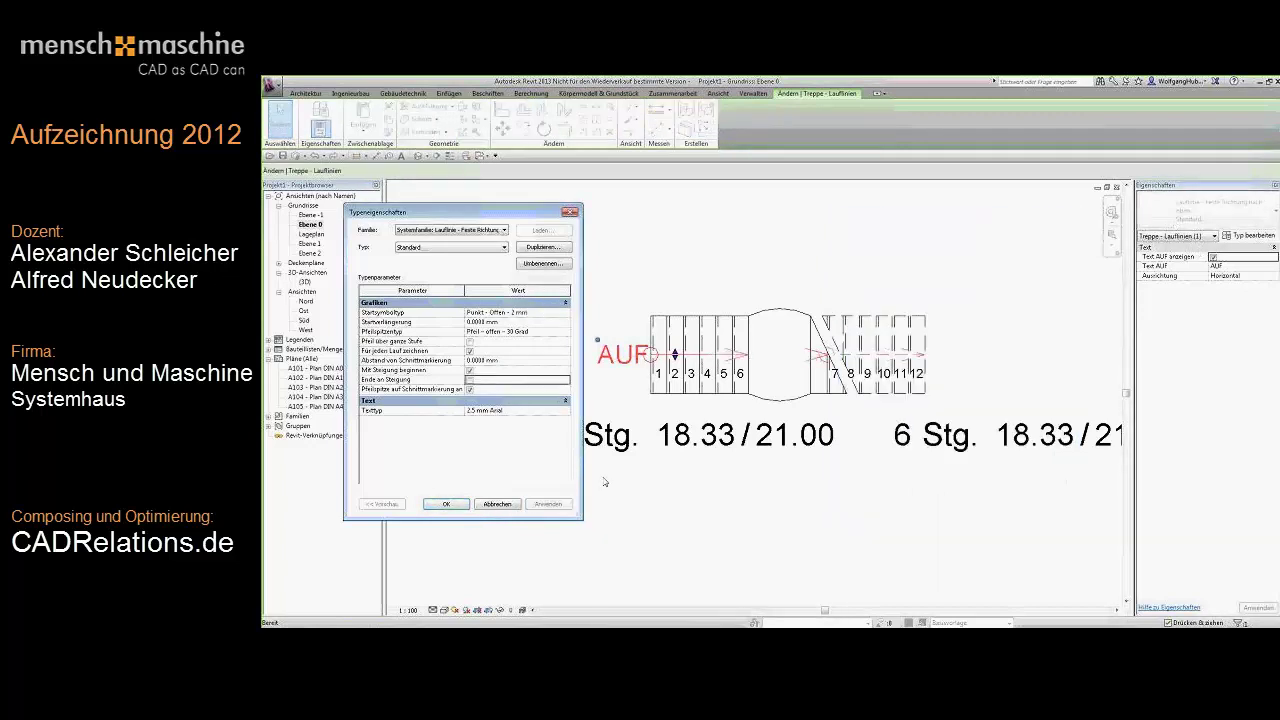
click(470, 389)
click(550, 505)
click(465, 502)
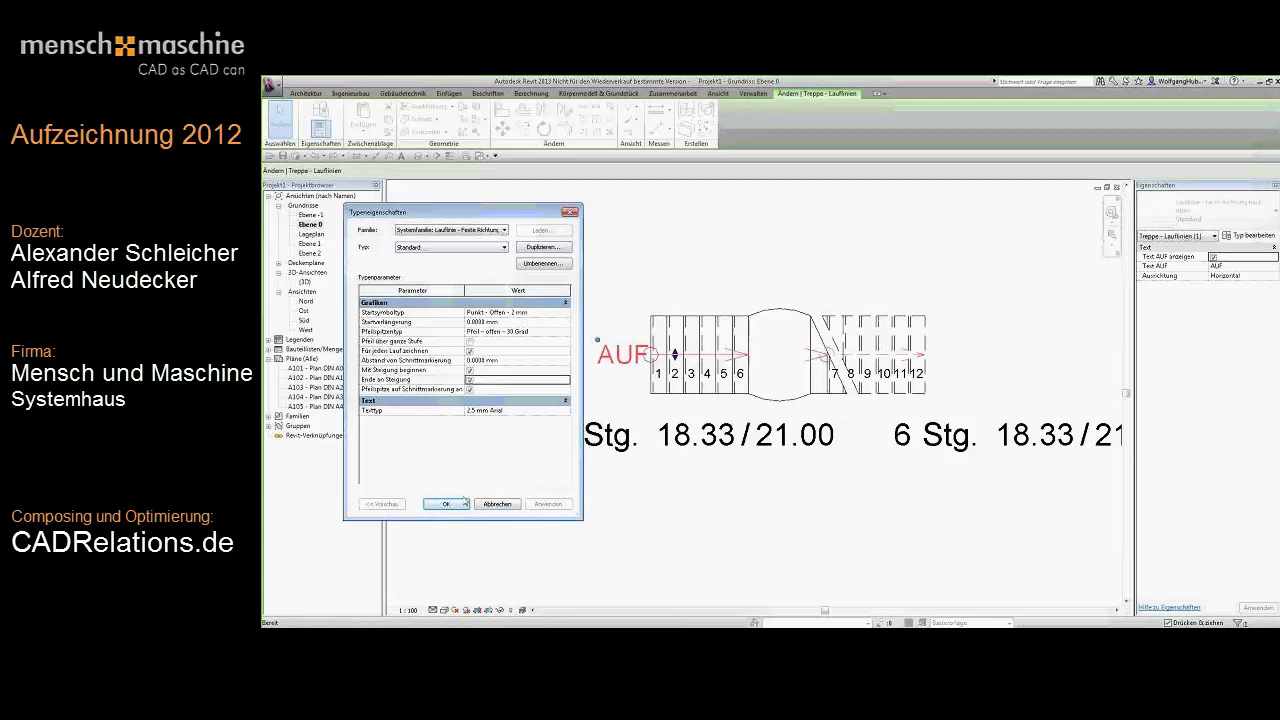
click(730, 491)
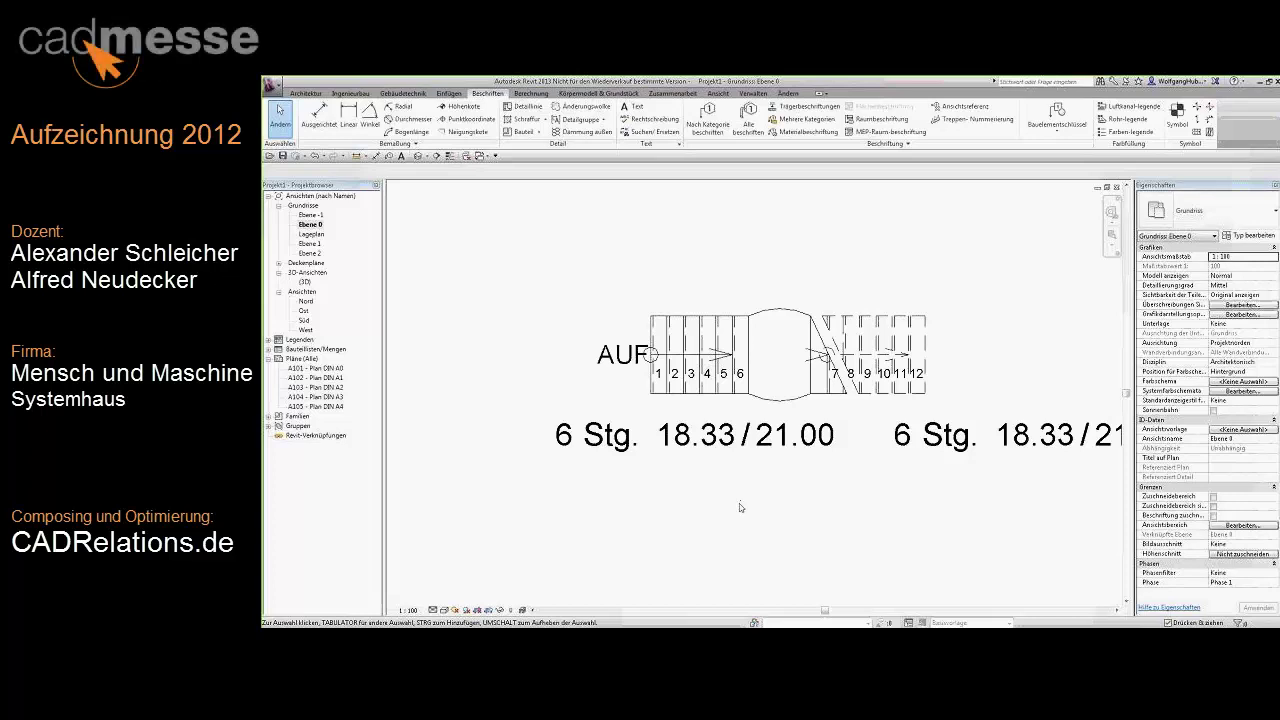
Zoom out the plan and orbit the default 3D view to inspect the stairs.
scroll(740, 507, down, 3)
scroll(780, 490, down, 3)
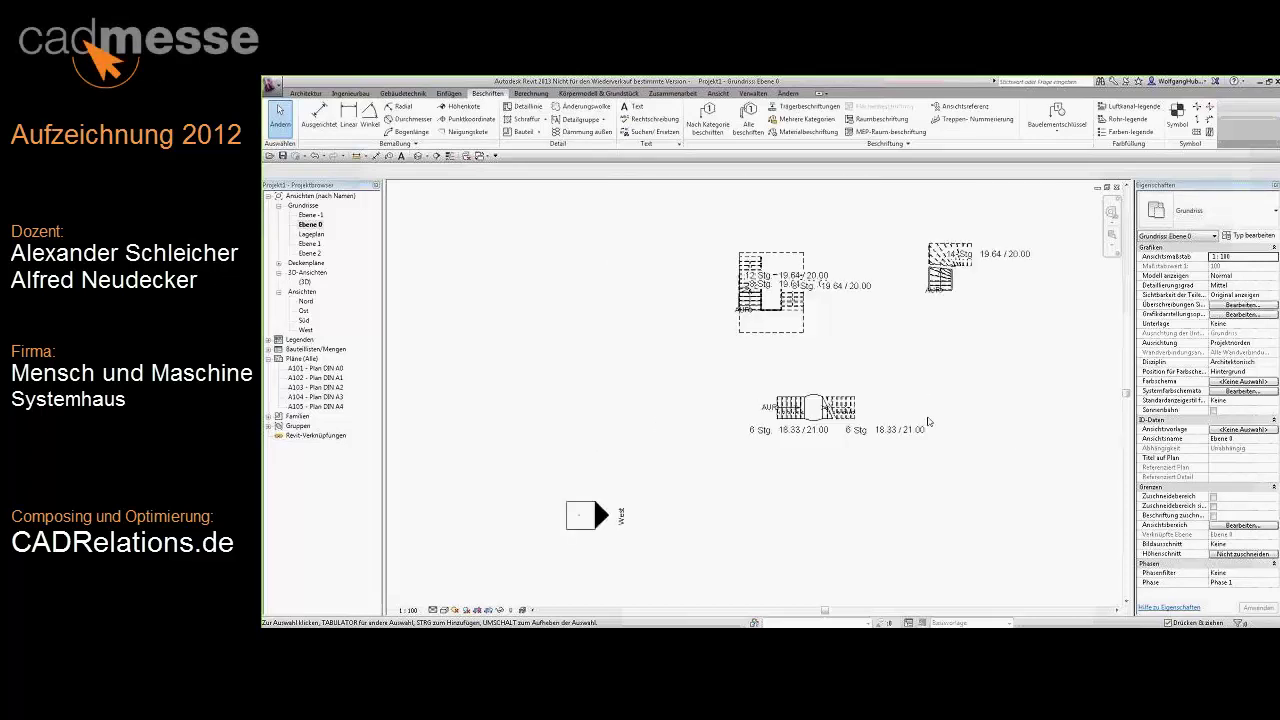
middle_drag(827, 472, 798, 484)
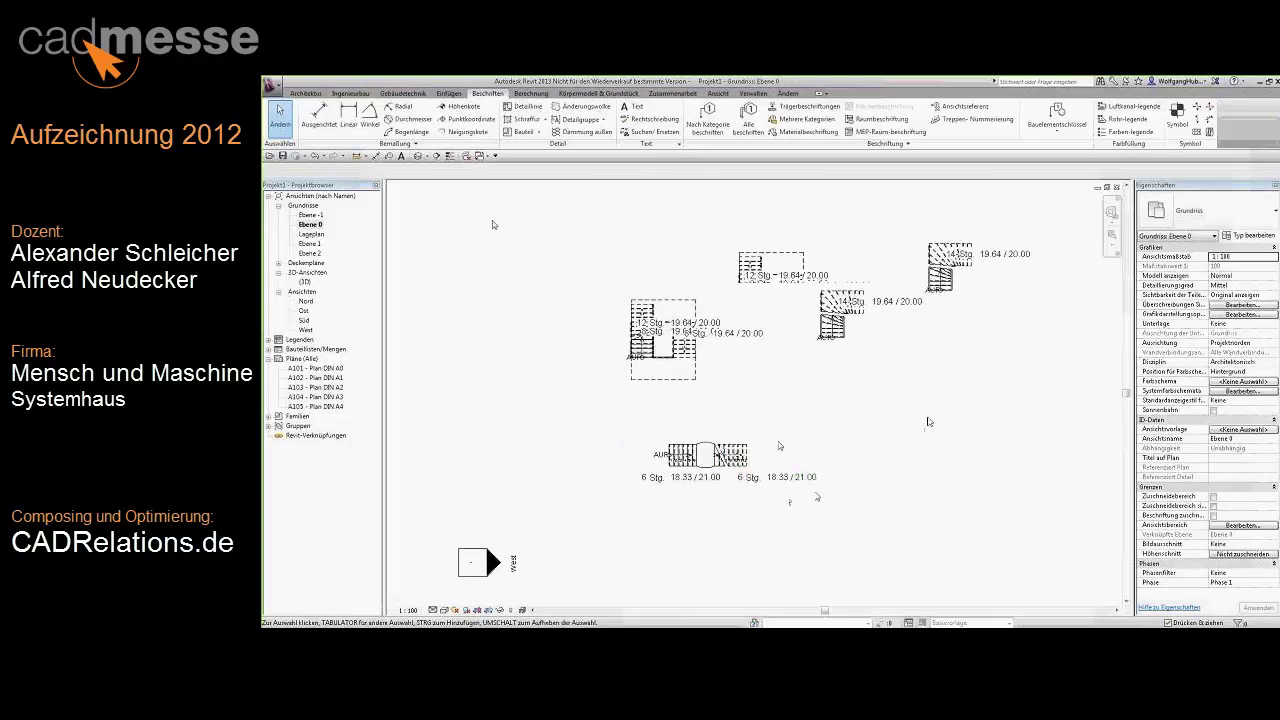
click(420, 156)
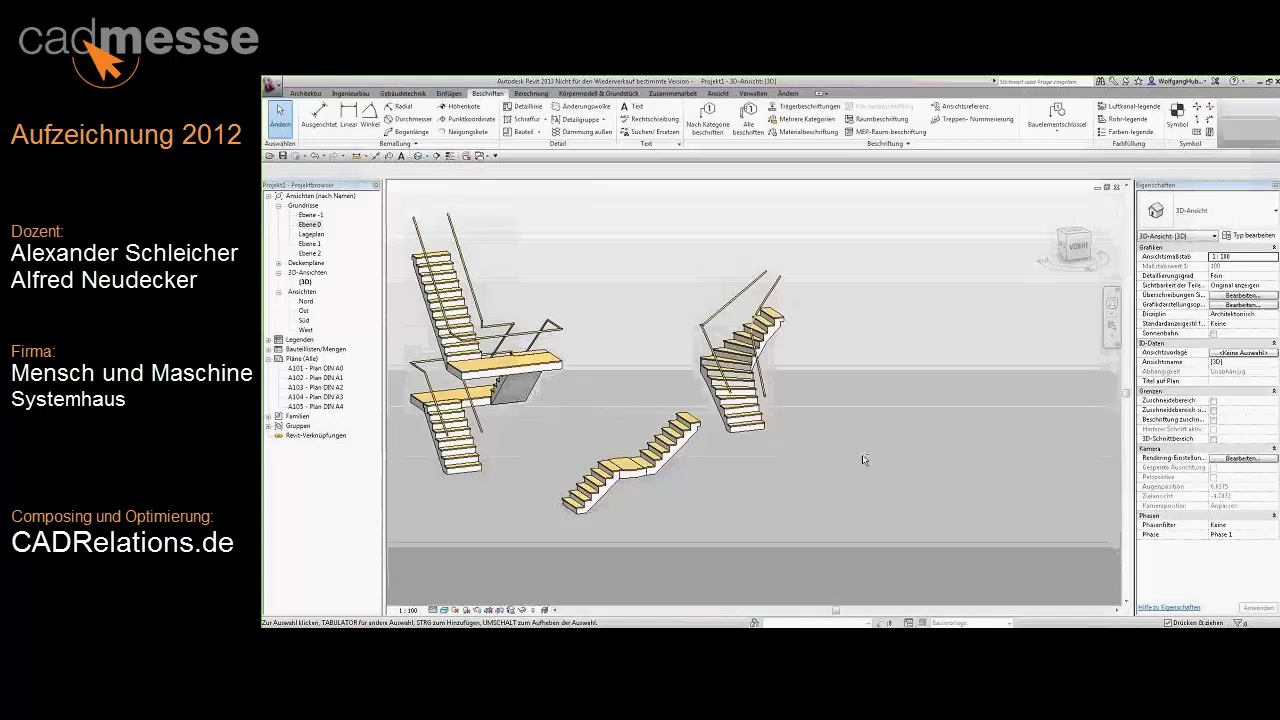
mouse_move(690, 450)
shift+middle_down()
mouse_move(719, 456)
mouse_move(480, 259)
shift+middle_up()
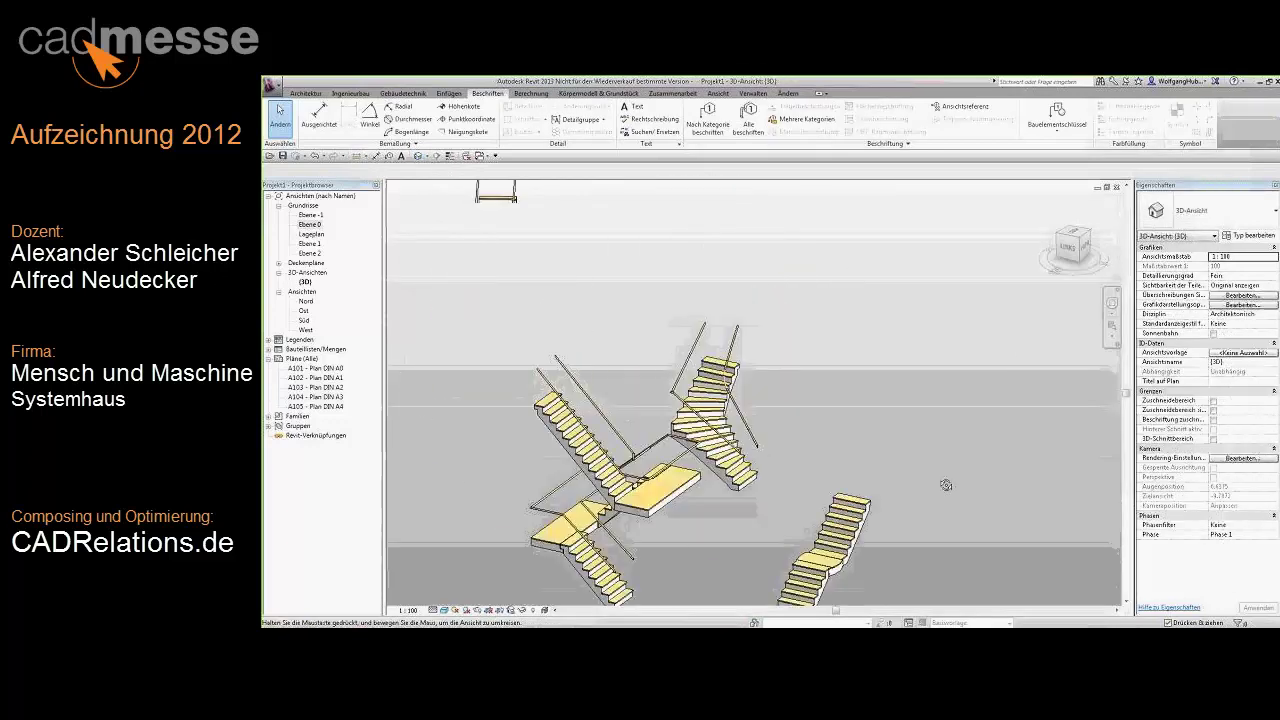
Back on the Ebene 0 plan, start a new stair by component (Treppe nach Bauteil).
key(ctrl+Tab)
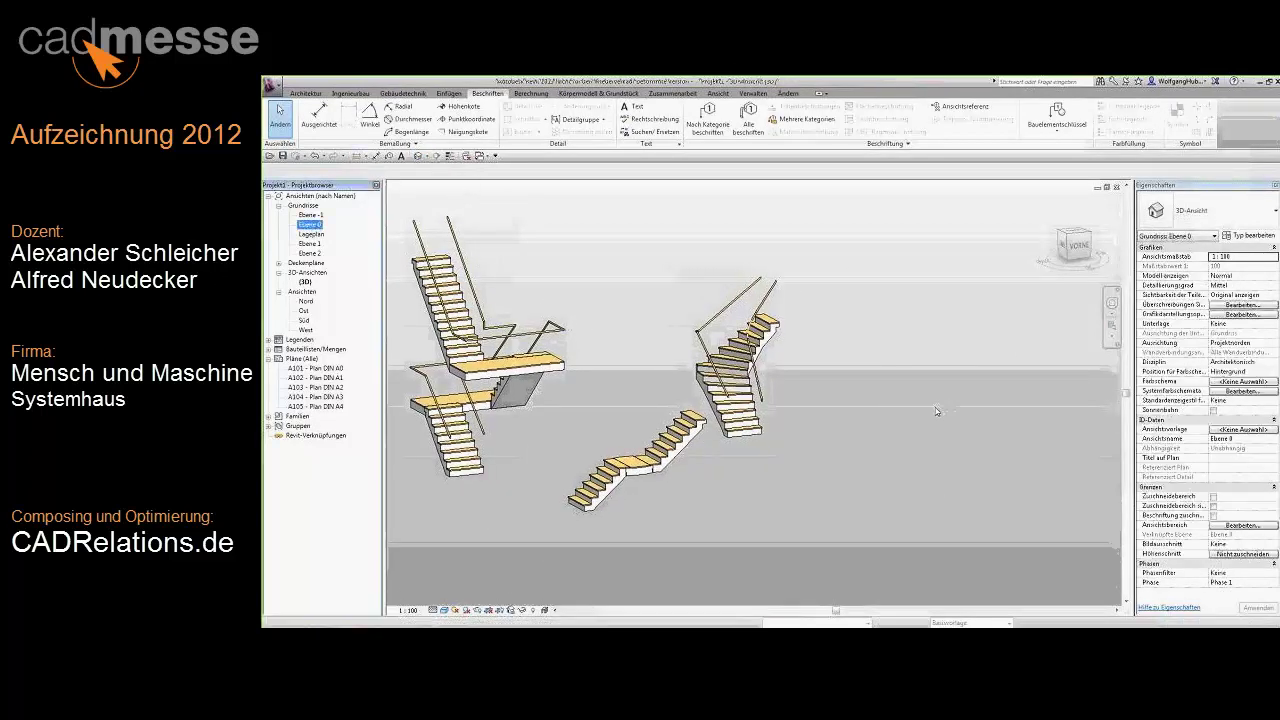
key(ctrl+Tab)
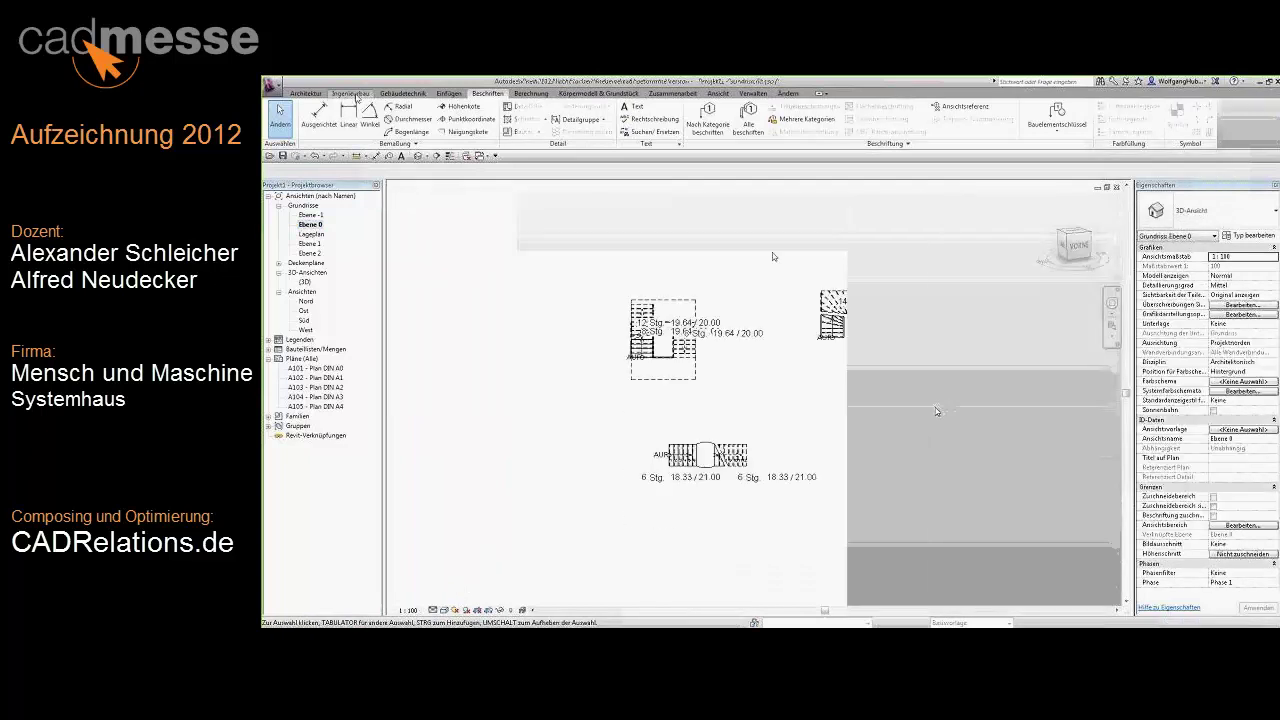
click(729, 128)
click(752, 149)
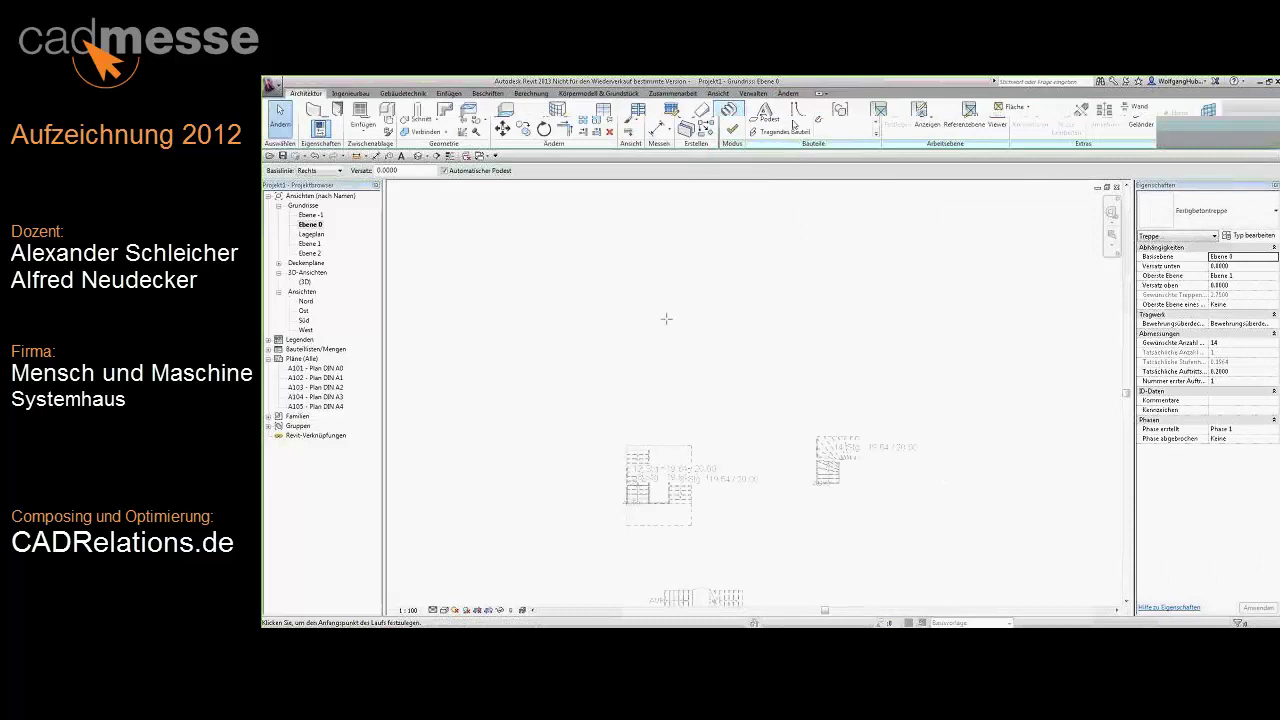
Place a straight single-run Fertigbetontreppe with 14 risers from Ebene 0 to Ebene 1.
click(730, 314)
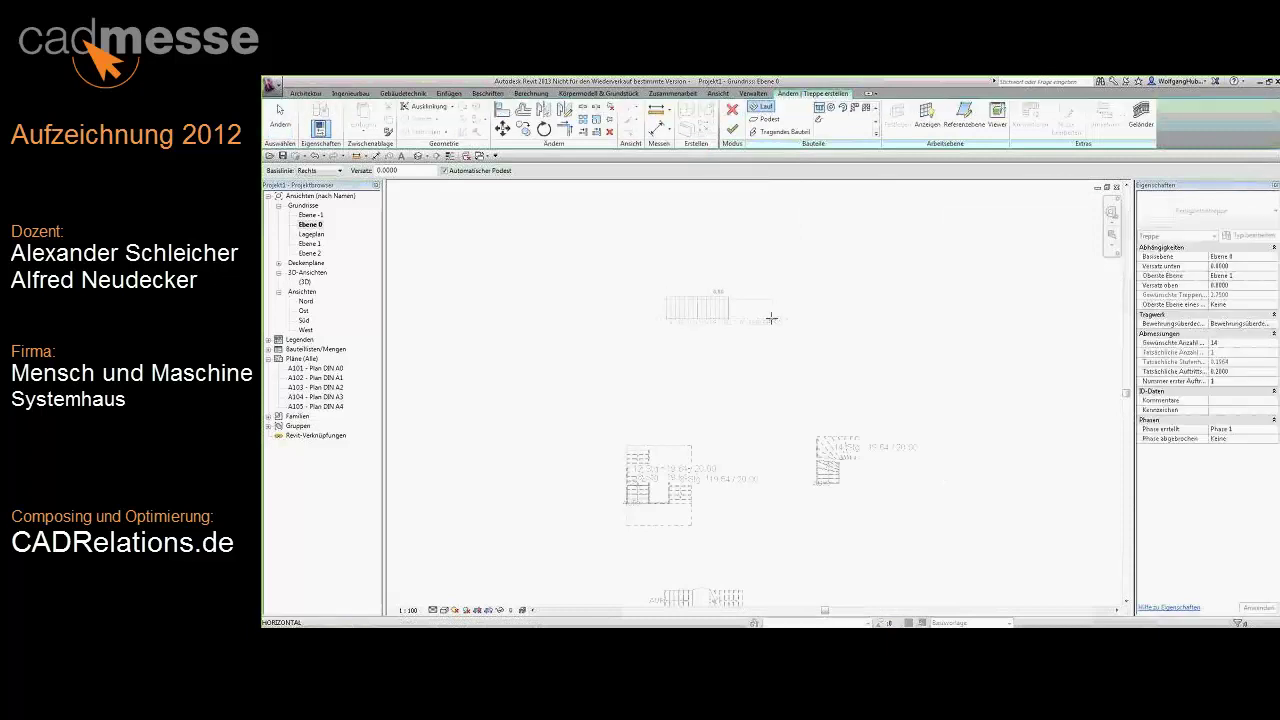
key(Escape)
click(732, 128)
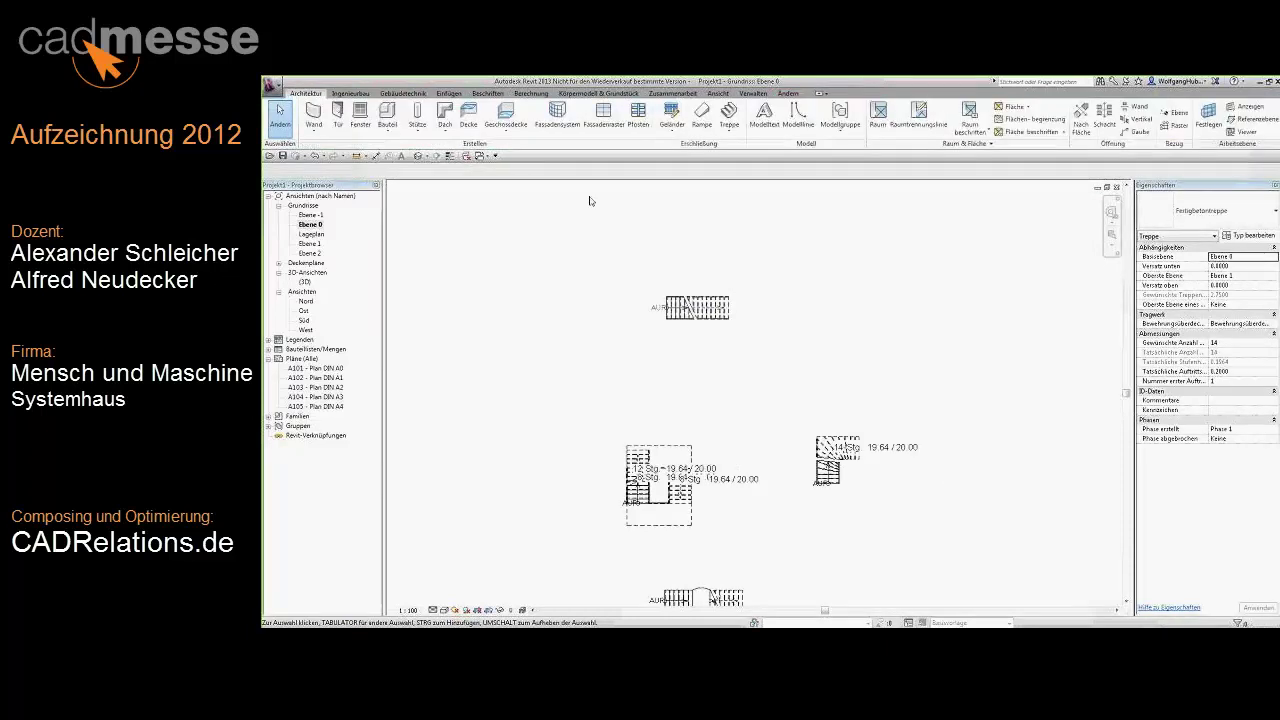
In 3D, cancel the accidental move and orbit to show the straight stair with its two handrails.
click(420, 157)
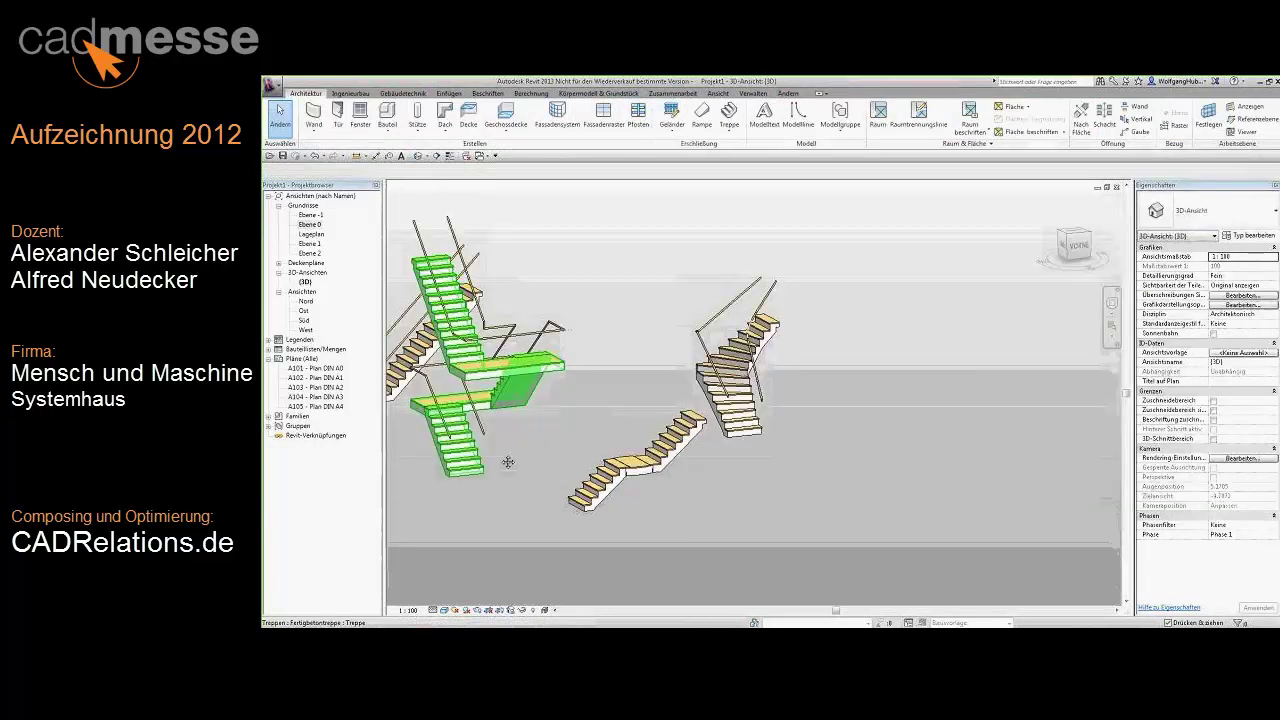
shift+middle_drag(733, 447, 841, 300)
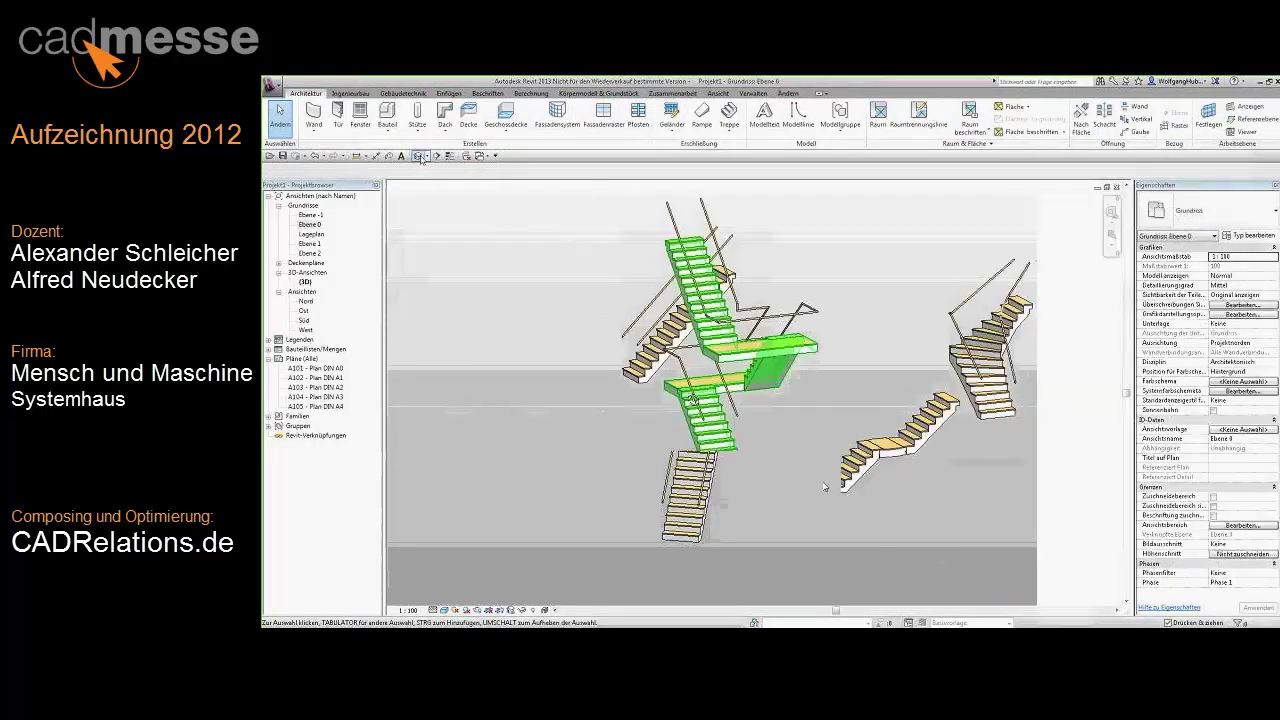
mouse_move(815, 219)
mouse_down()
mouse_move(1068, 528)
mouse_move(885, 376)
mouse_up()
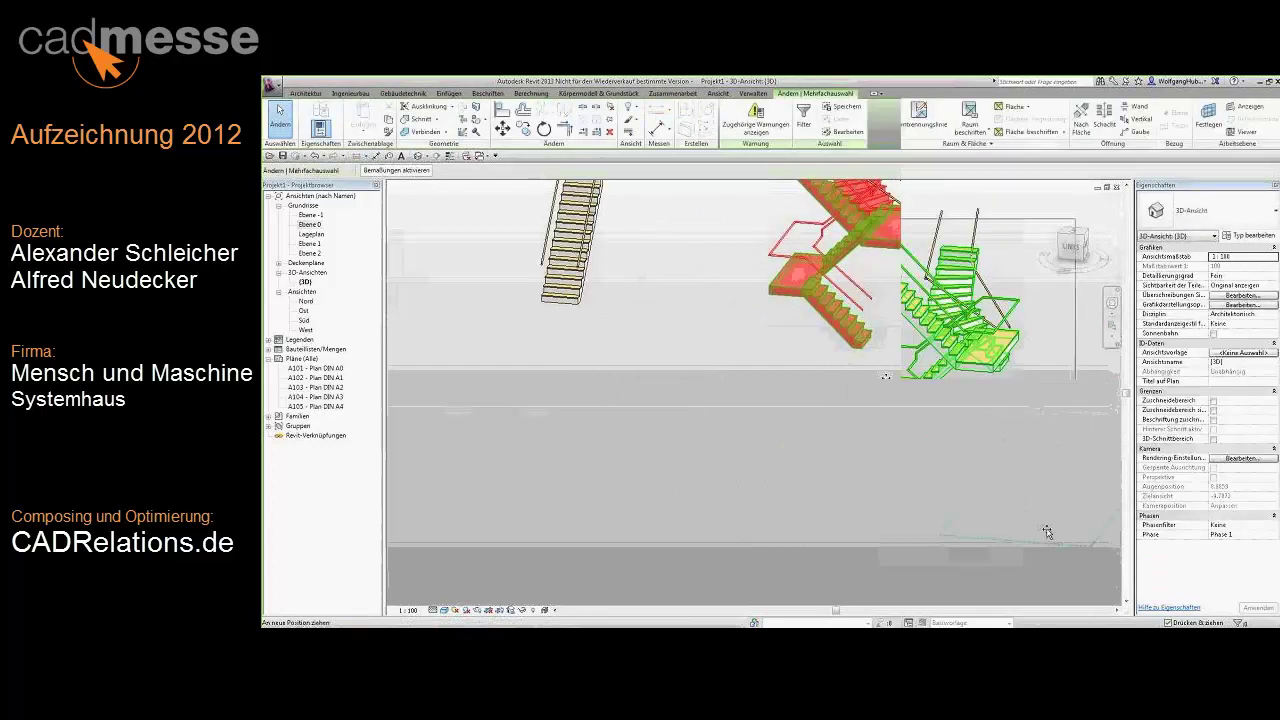
key(Escape)
middle_drag(766, 394, 833, 478)
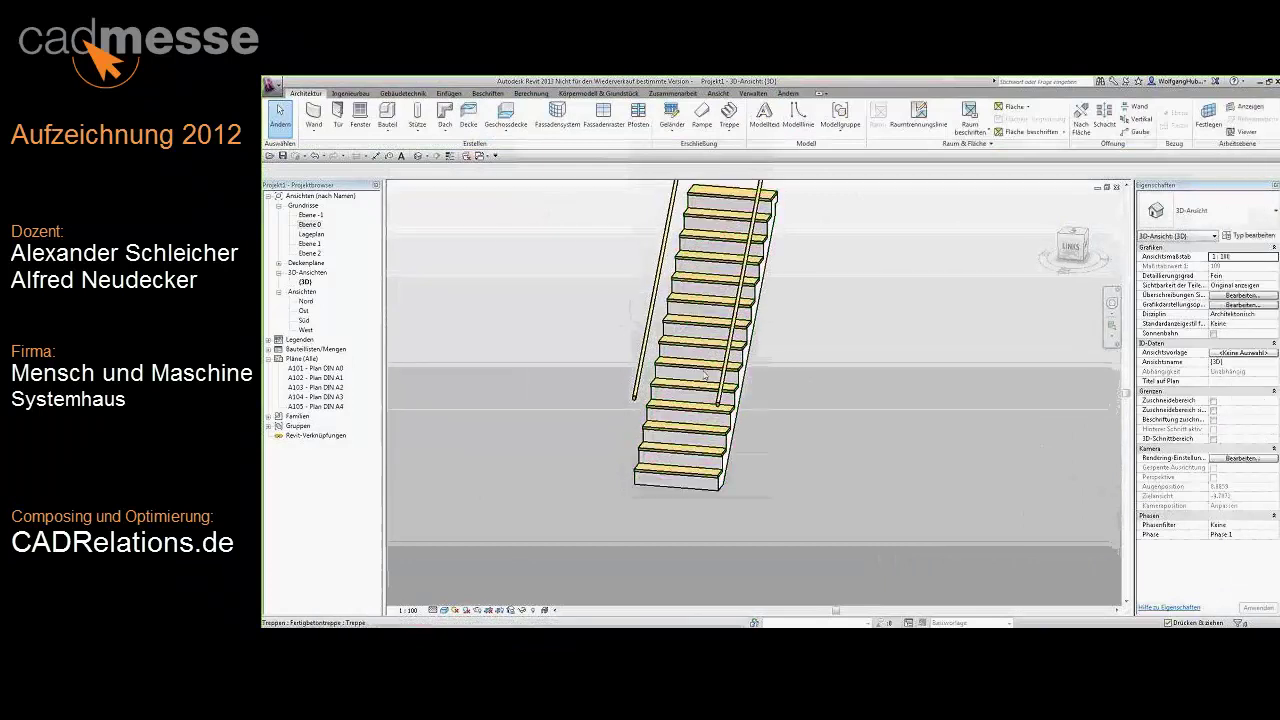
shift+middle_drag(704, 375, 826, 391)
click(719, 393)
shift+middle_drag(719, 393, 883, 357)
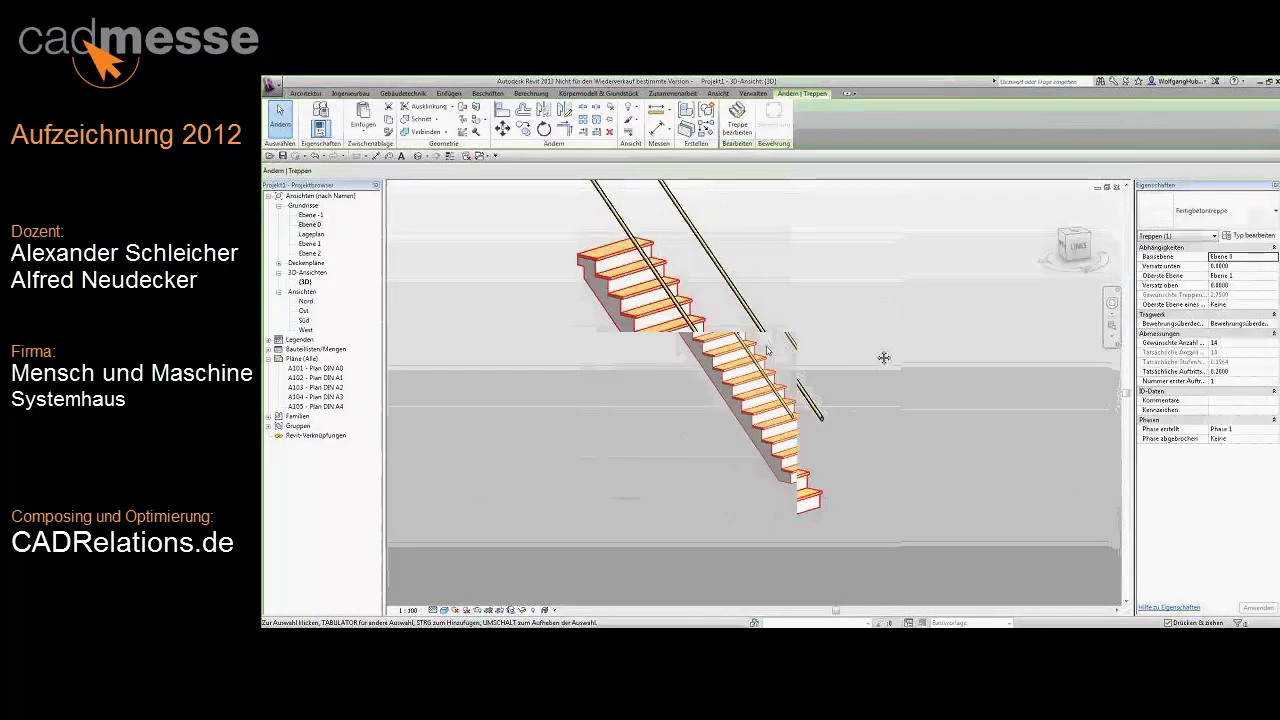
Change the wooden handrail to the Stahl (1) - Horizontal railing type and open its path for editing.
click(810, 368)
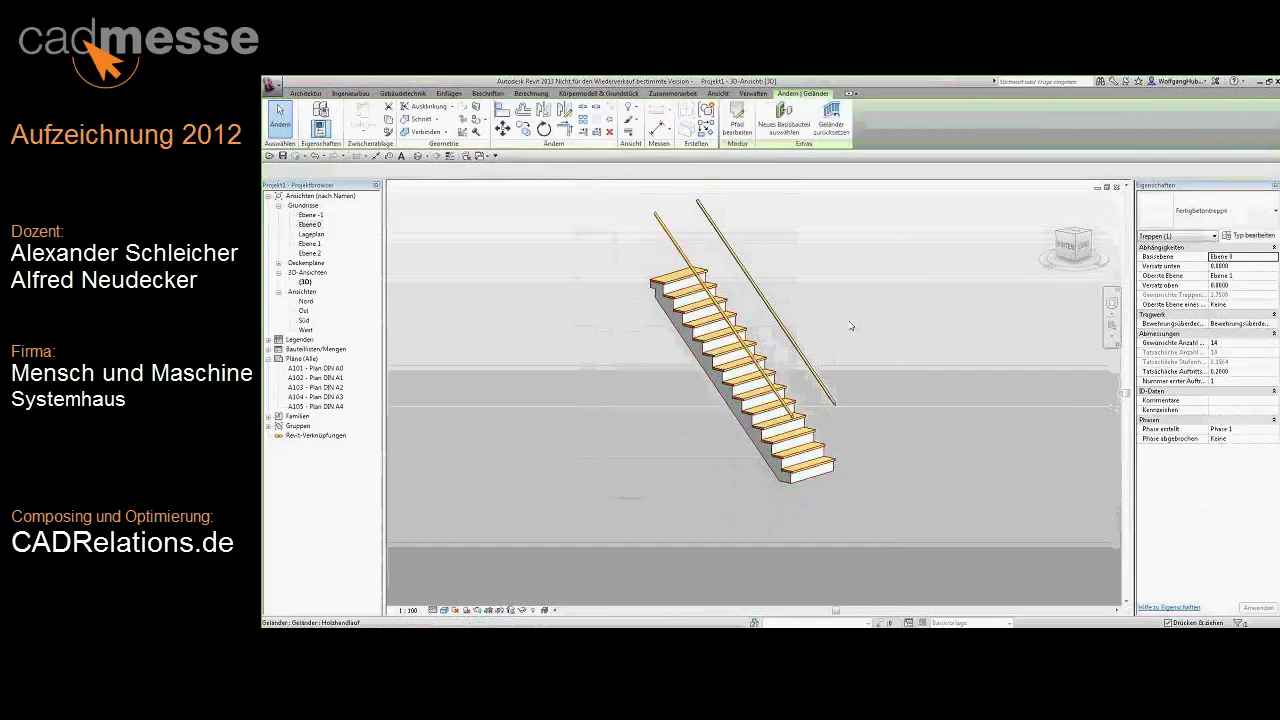
click(1219, 218)
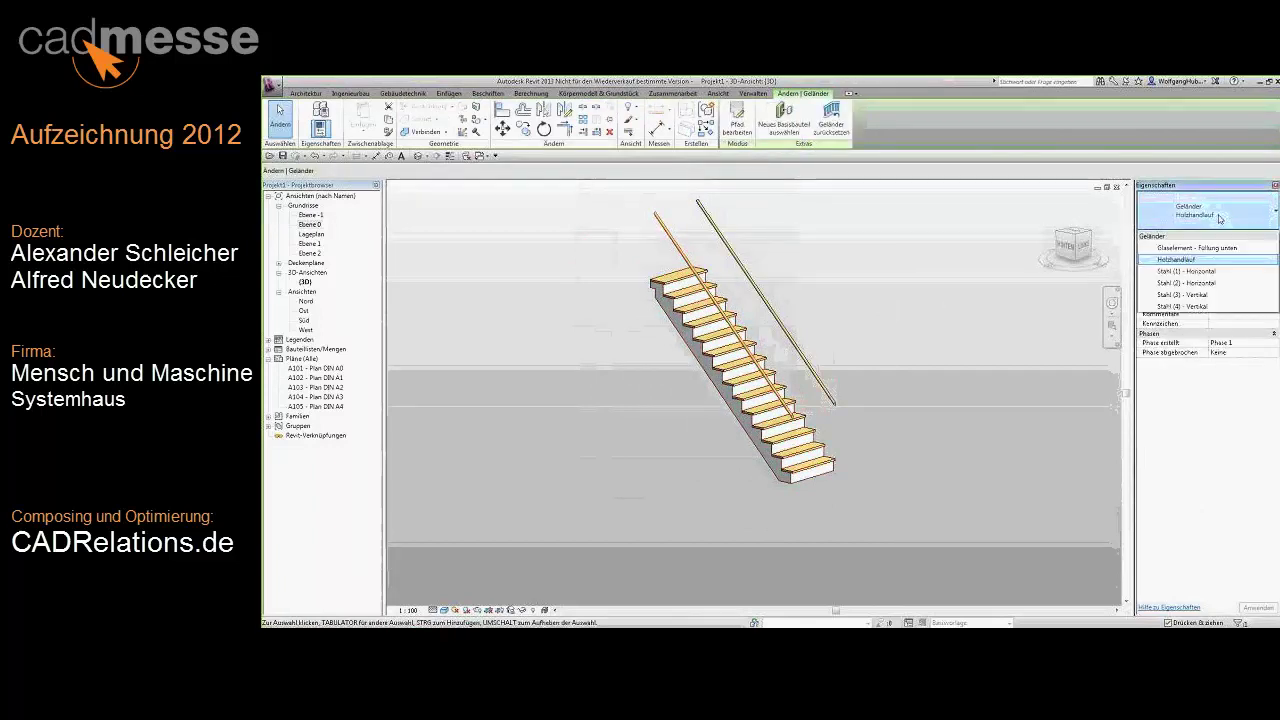
click(1197, 271)
key(Escape)
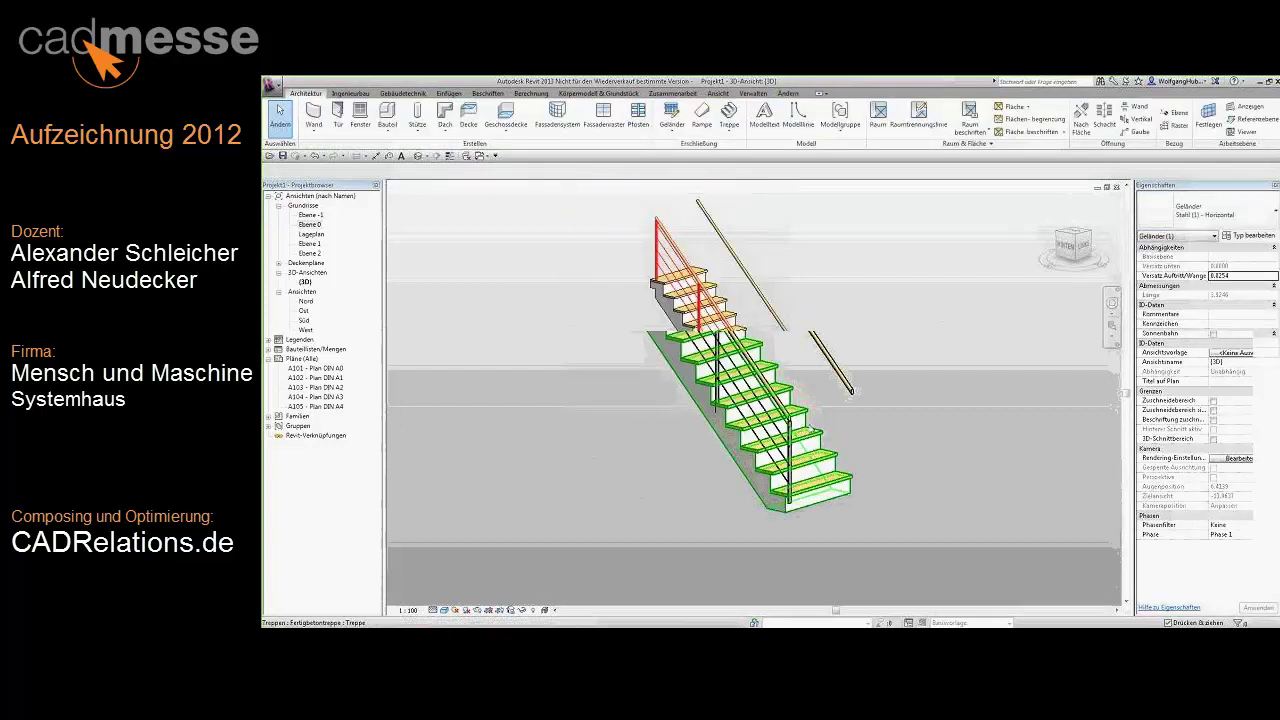
click(789, 424)
click(737, 120)
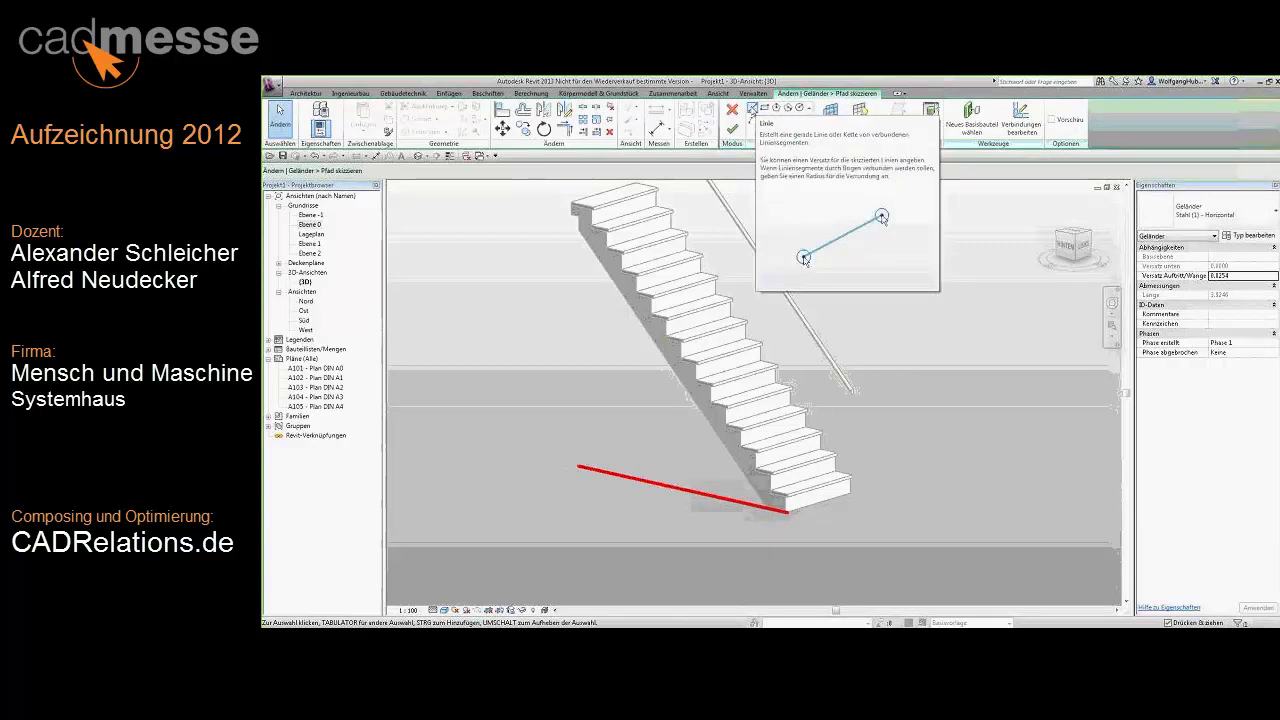
Switch to drawing straight path lines (LI) and turn on the live railing Preview.
click(752, 108)
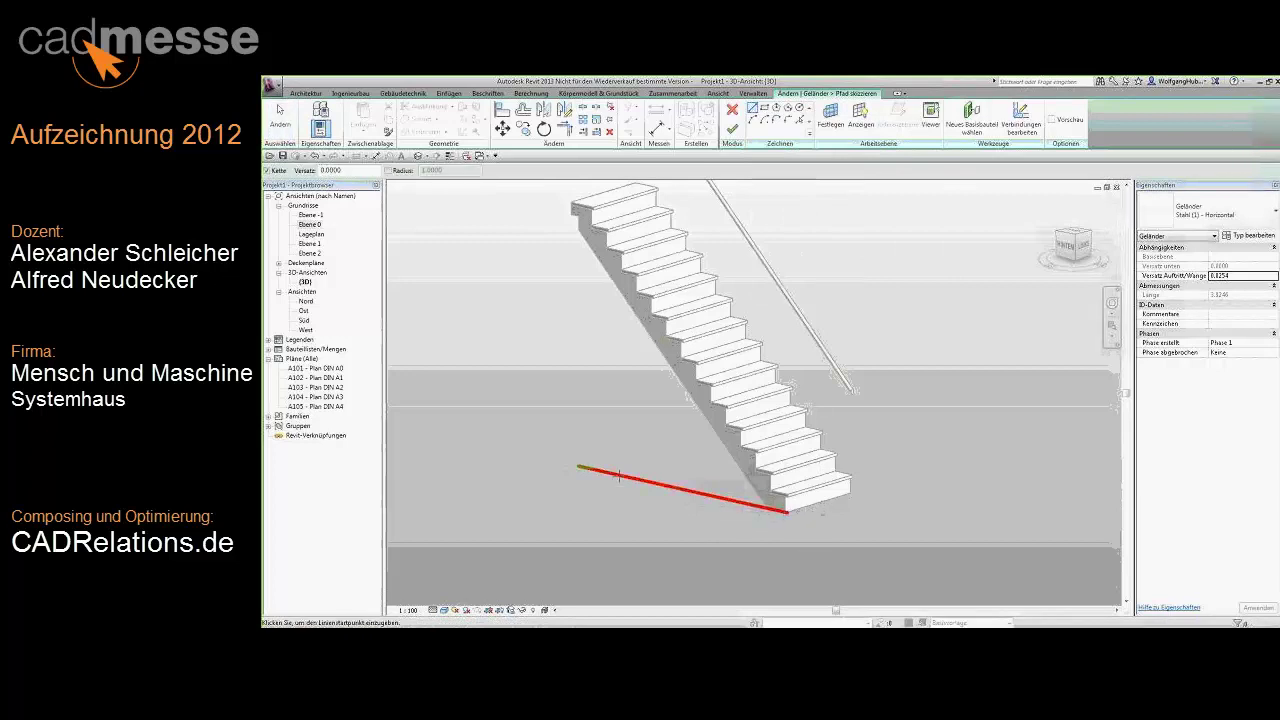
key(Escape)
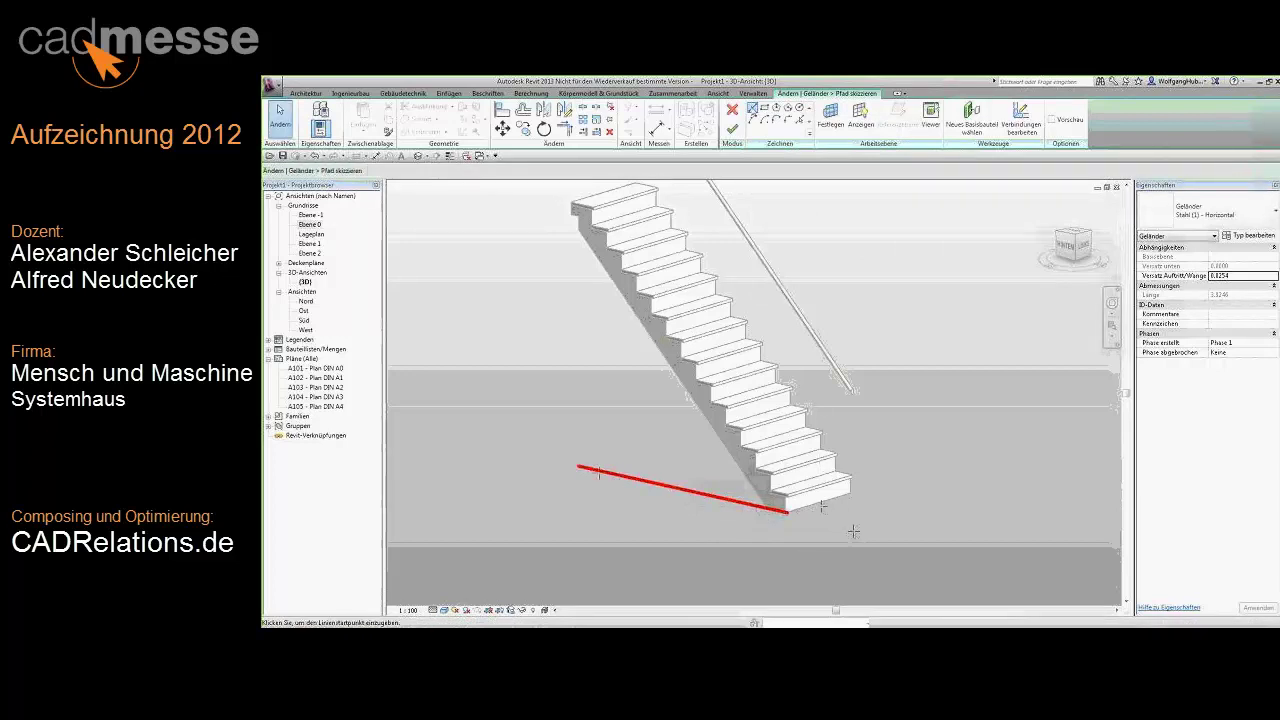
key(l)
key(i)
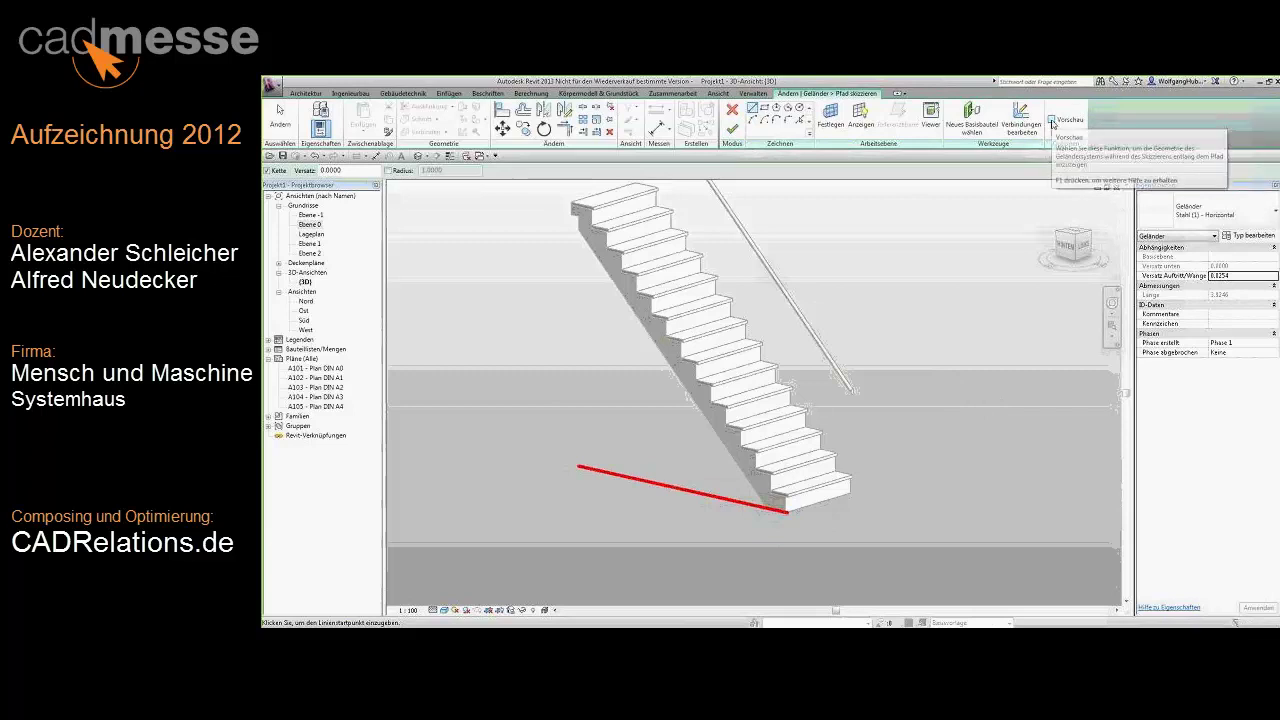
click(1051, 122)
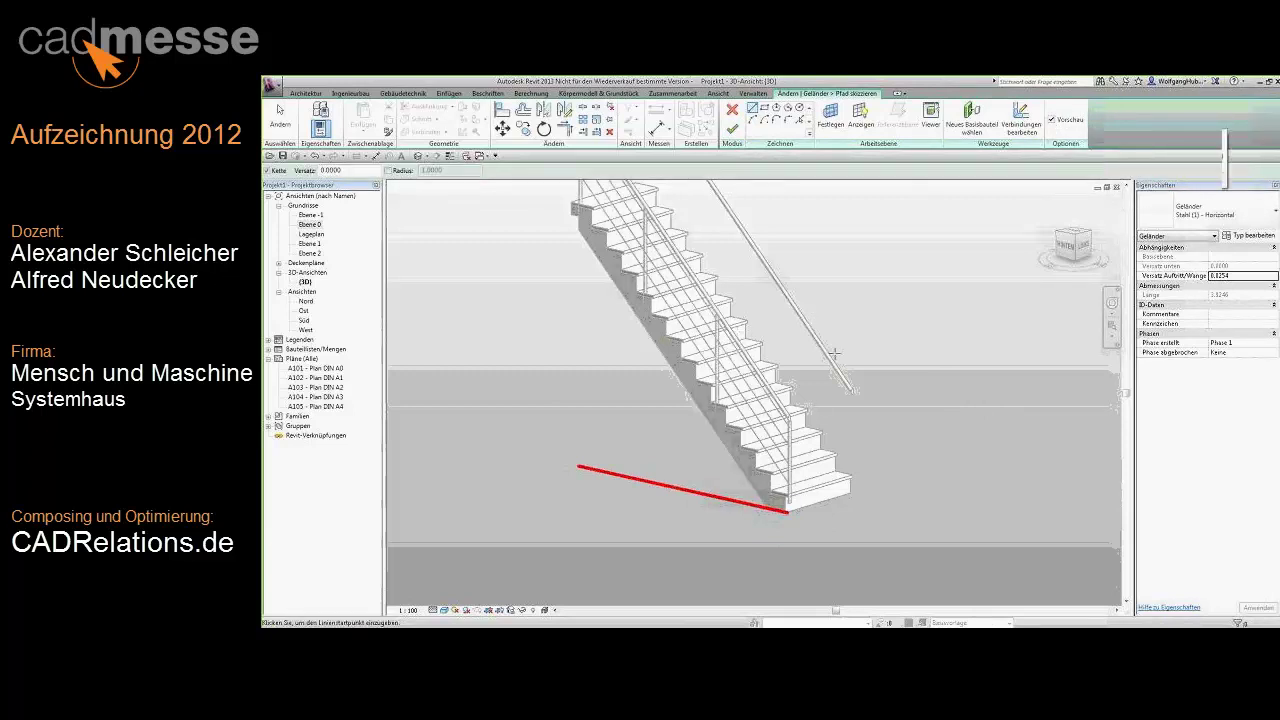
Draw an extra path segment from the lower end past the bottom step and finish the path.
shift+middle_drag(834, 354, 802, 500)
click(802, 500)
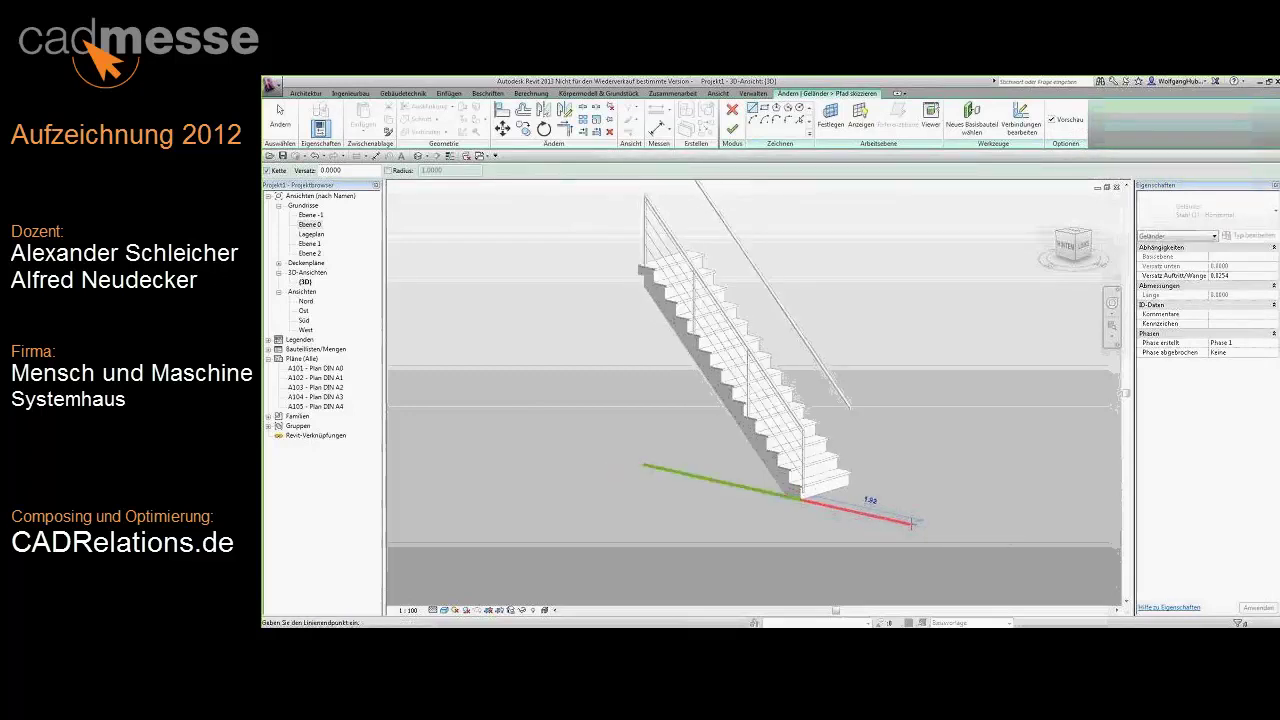
mouse_move(908, 524)
shift+middle_down()
mouse_move(836, 529)
mouse_move(849, 529)
shift+middle_up()
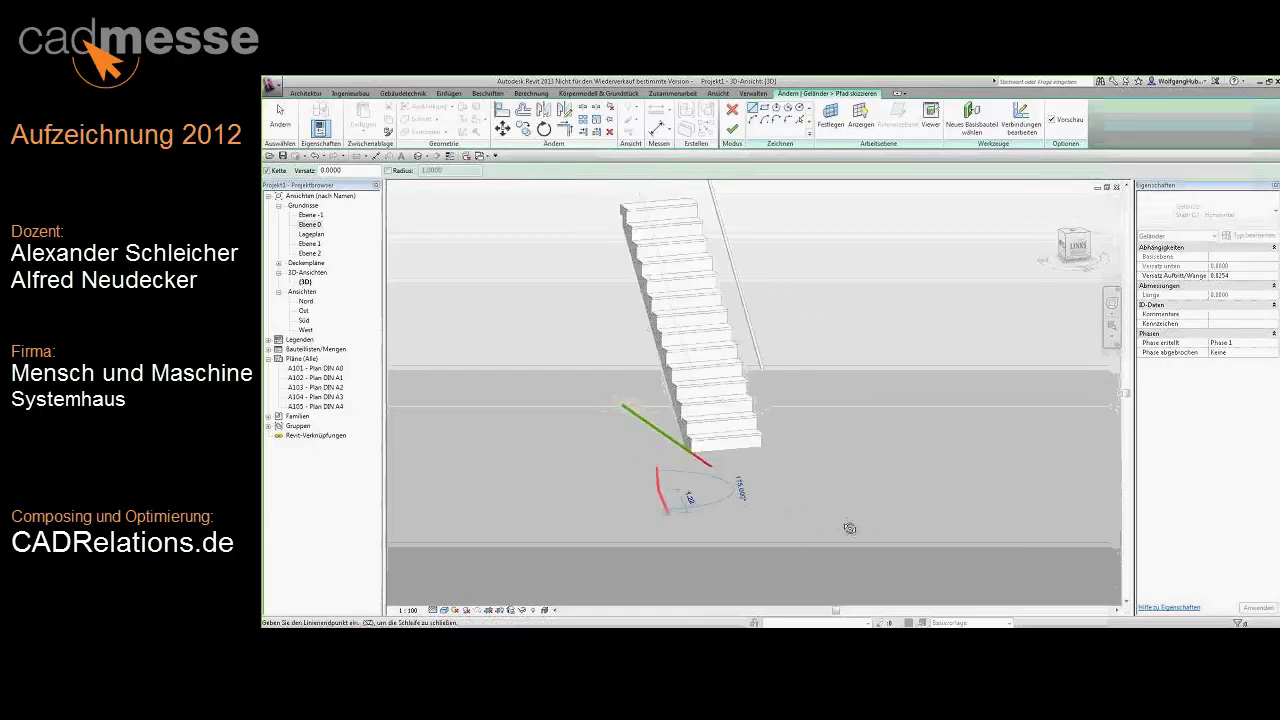
click(577, 488)
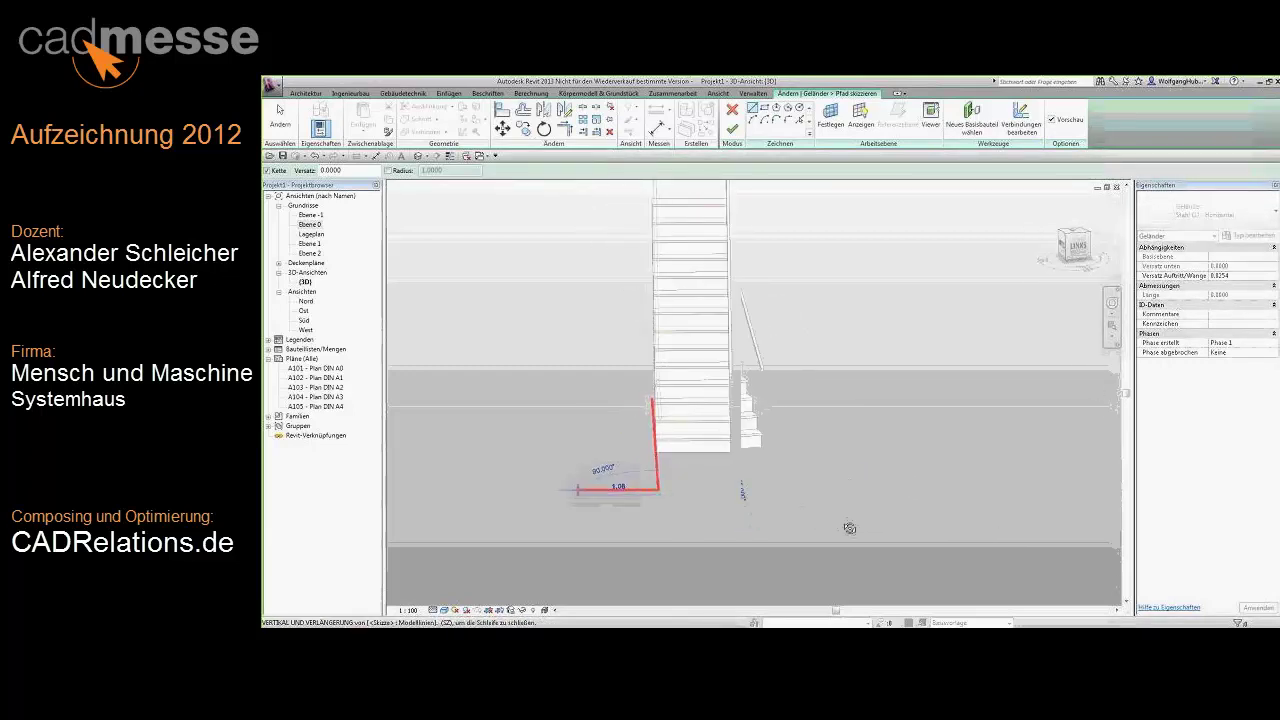
click(283, 130)
click(732, 129)
mouse_move(617, 306)
shift+middle_down()
mouse_move(794, 422)
mouse_move(770, 480)
mouse_move(825, 420)
shift+middle_up()
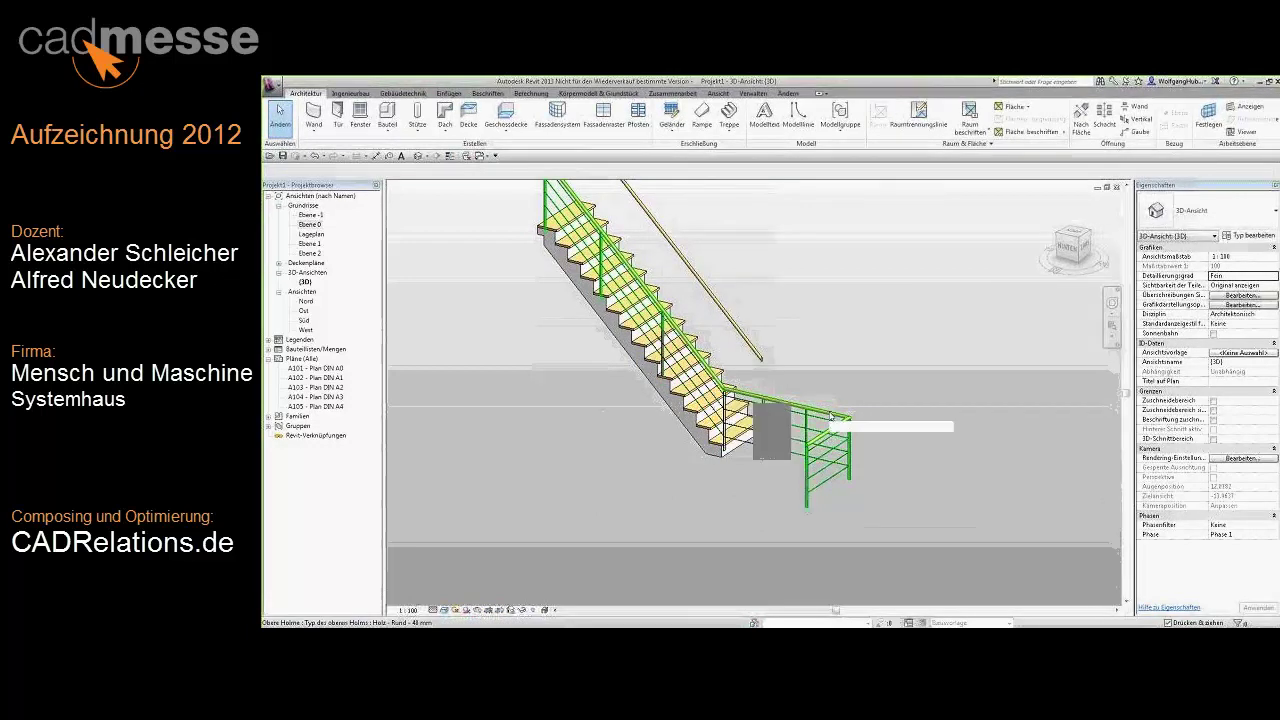
Open the railing's top rail, keeping the round 40 mm profile, for path editing.
click(830, 416)
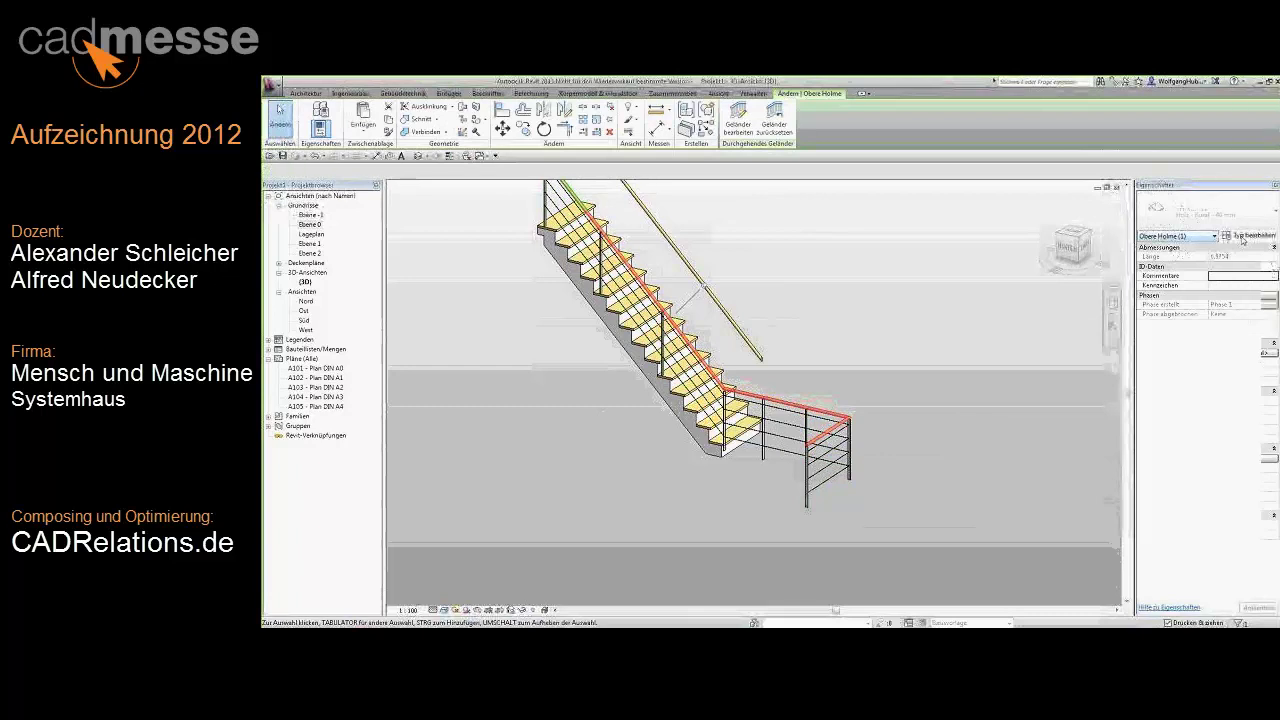
click(740, 124)
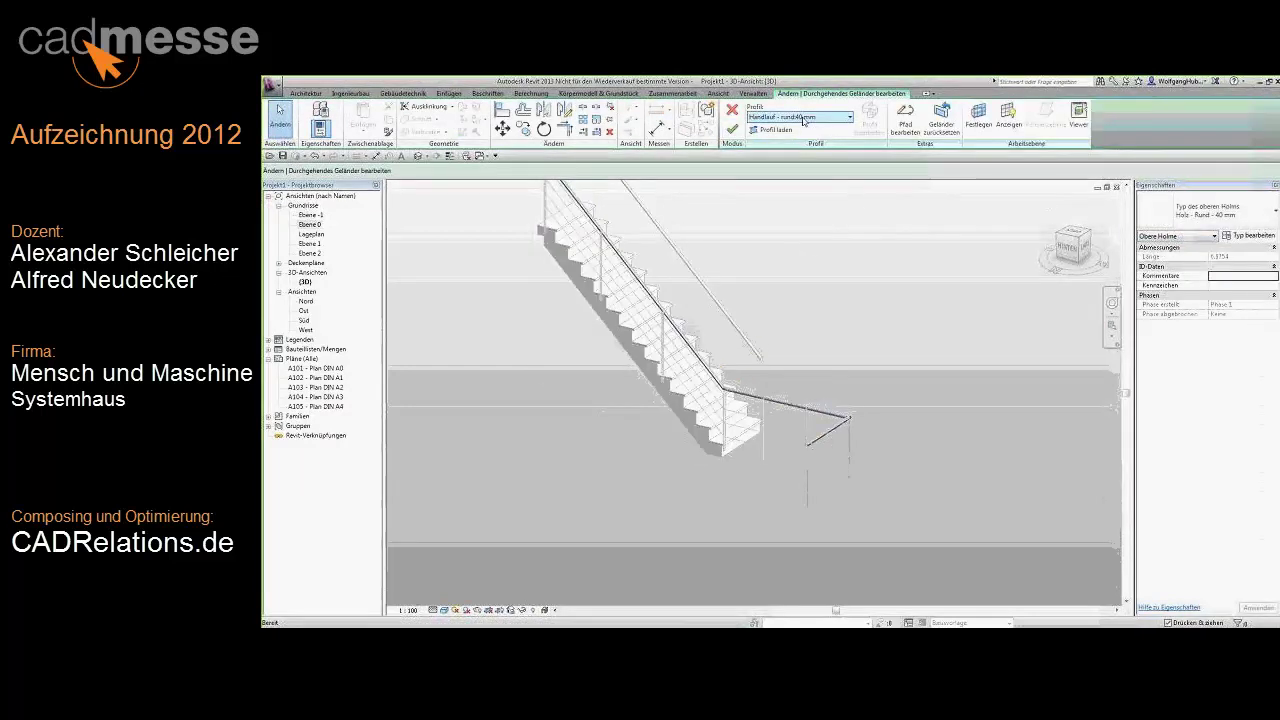
click(803, 119)
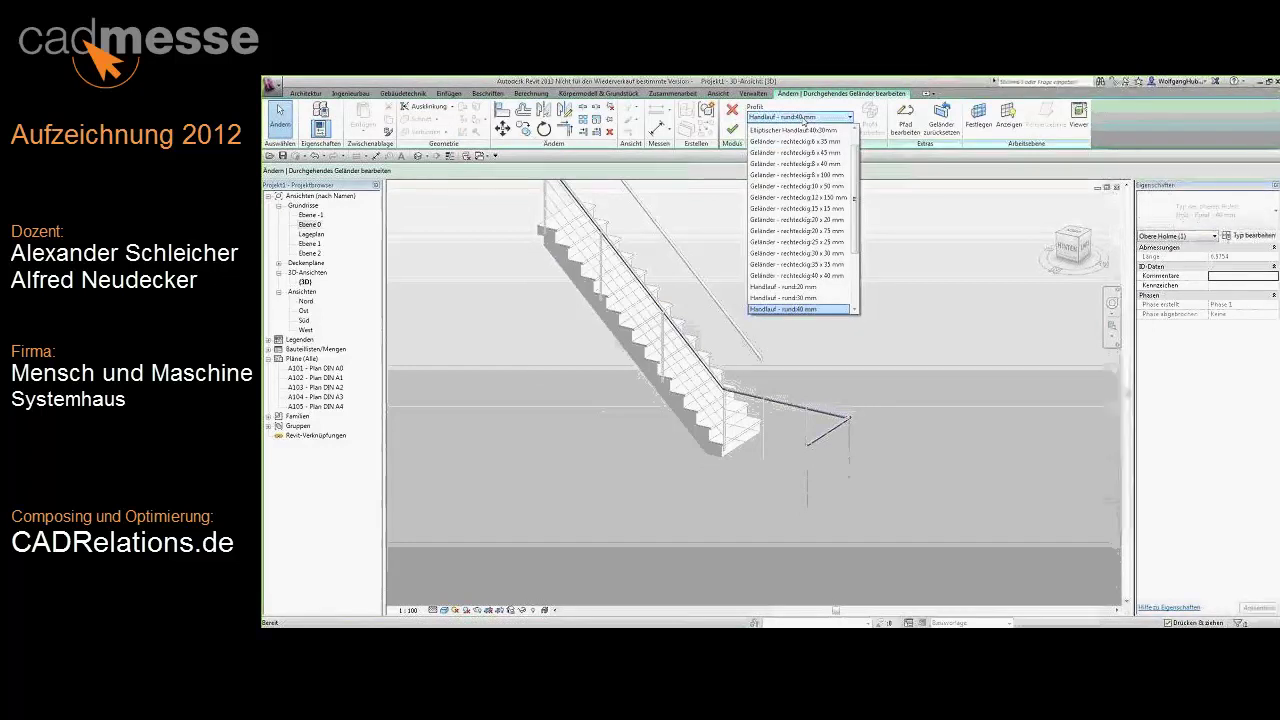
click(803, 119)
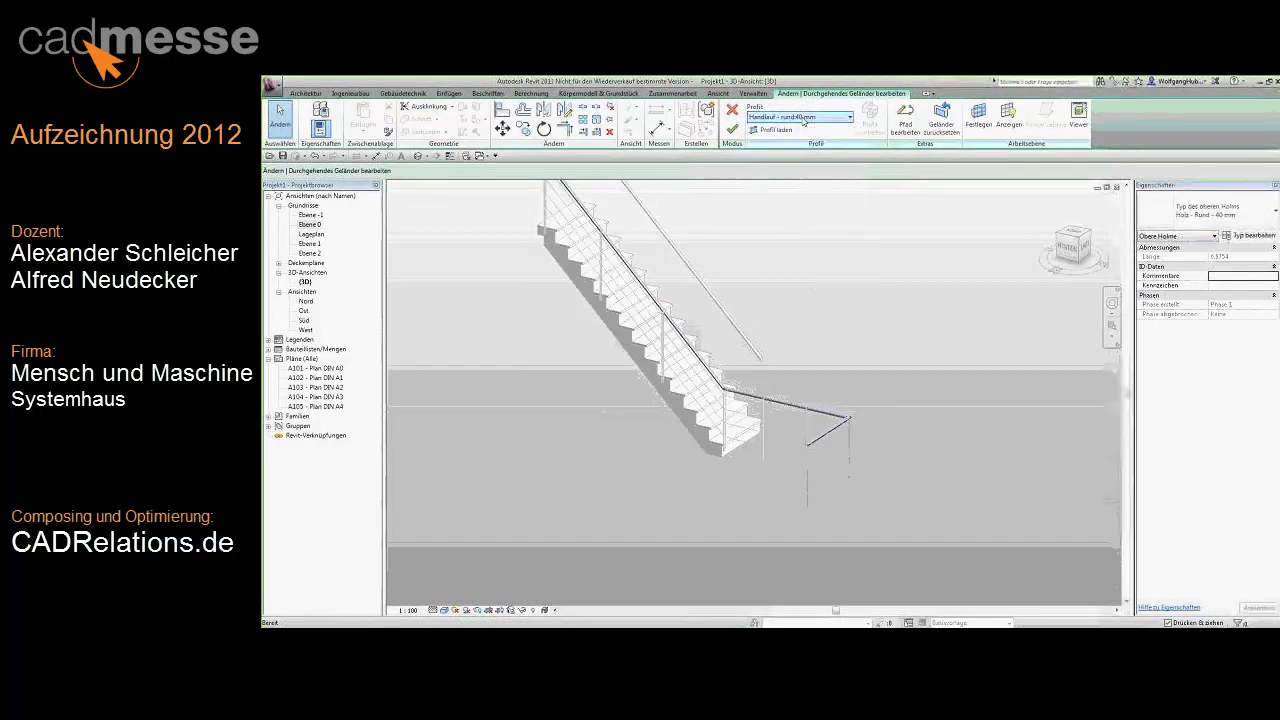
click(906, 128)
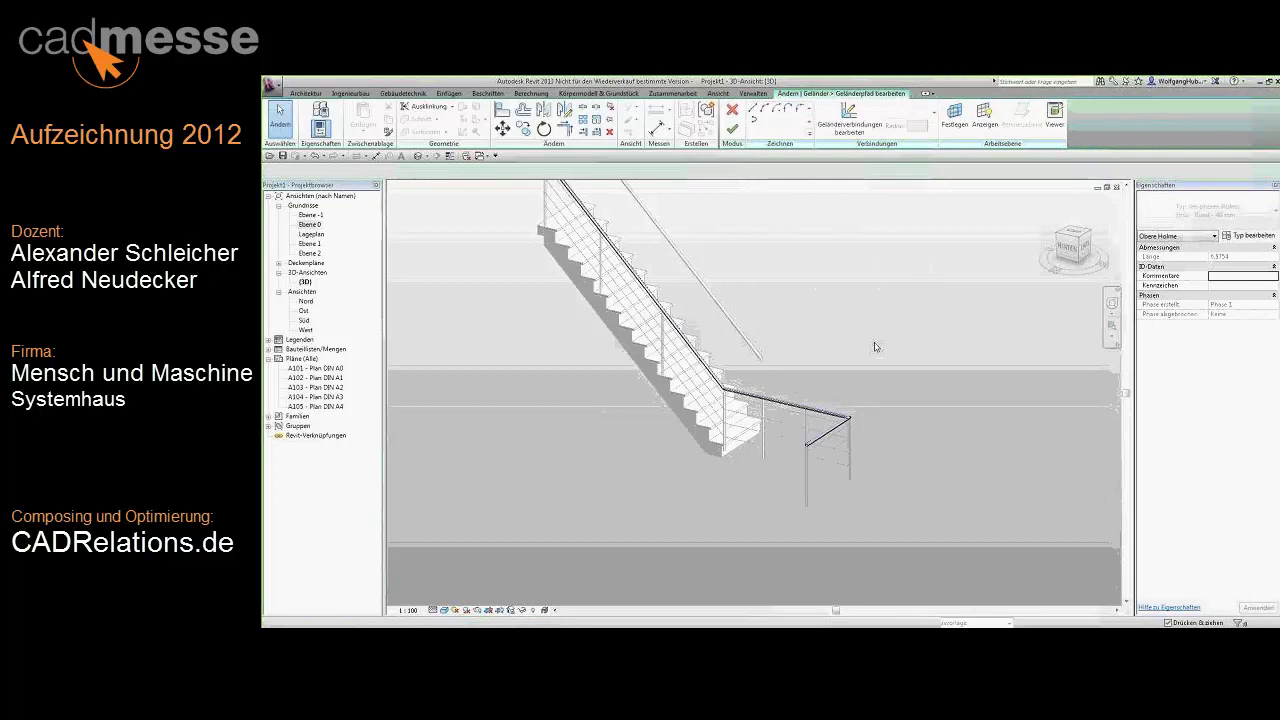
scroll(835, 455, up, 2)
scroll(835, 455, up, 2)
scroll(835, 455, up, 2)
scroll(835, 455, up, 2)
middle_drag(835, 455, 729, 404)
scroll(740, 380, down, 3)
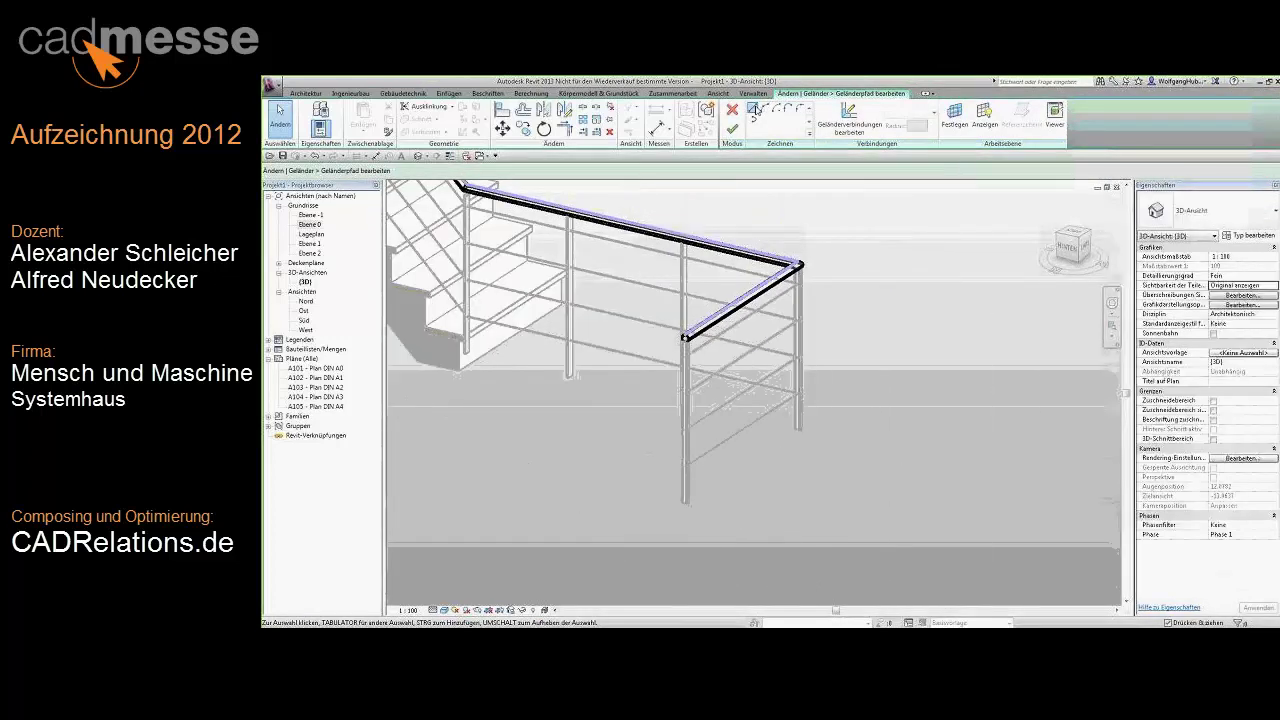
Extend the top rail with a straight segment and an arc curving its end, then finish the path.
click(757, 108)
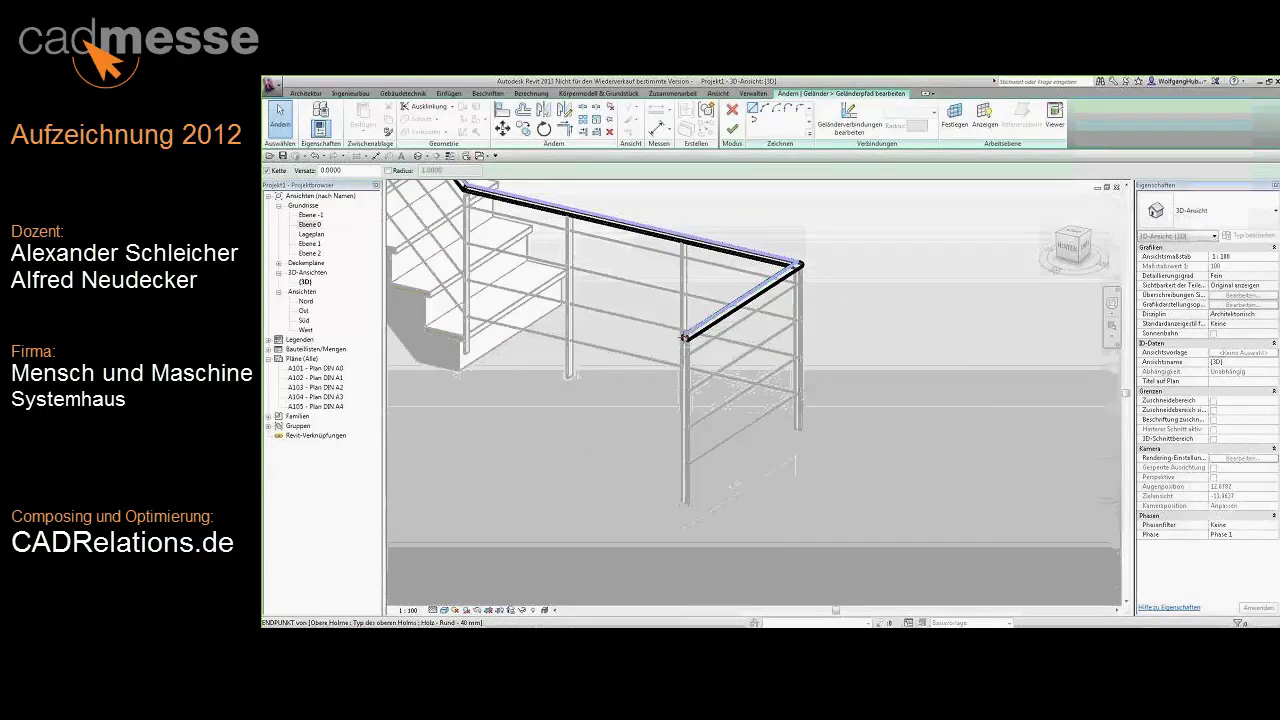
click(684, 338)
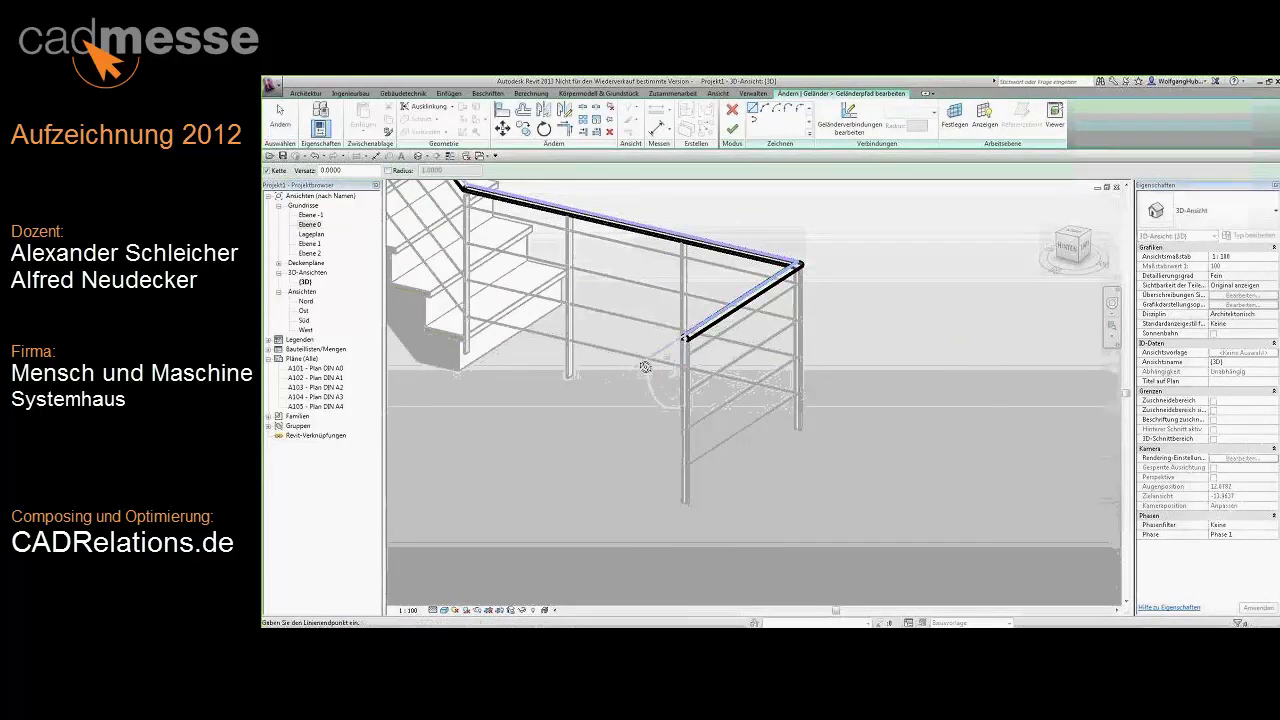
shift+middle_drag(645, 367, 561, 385)
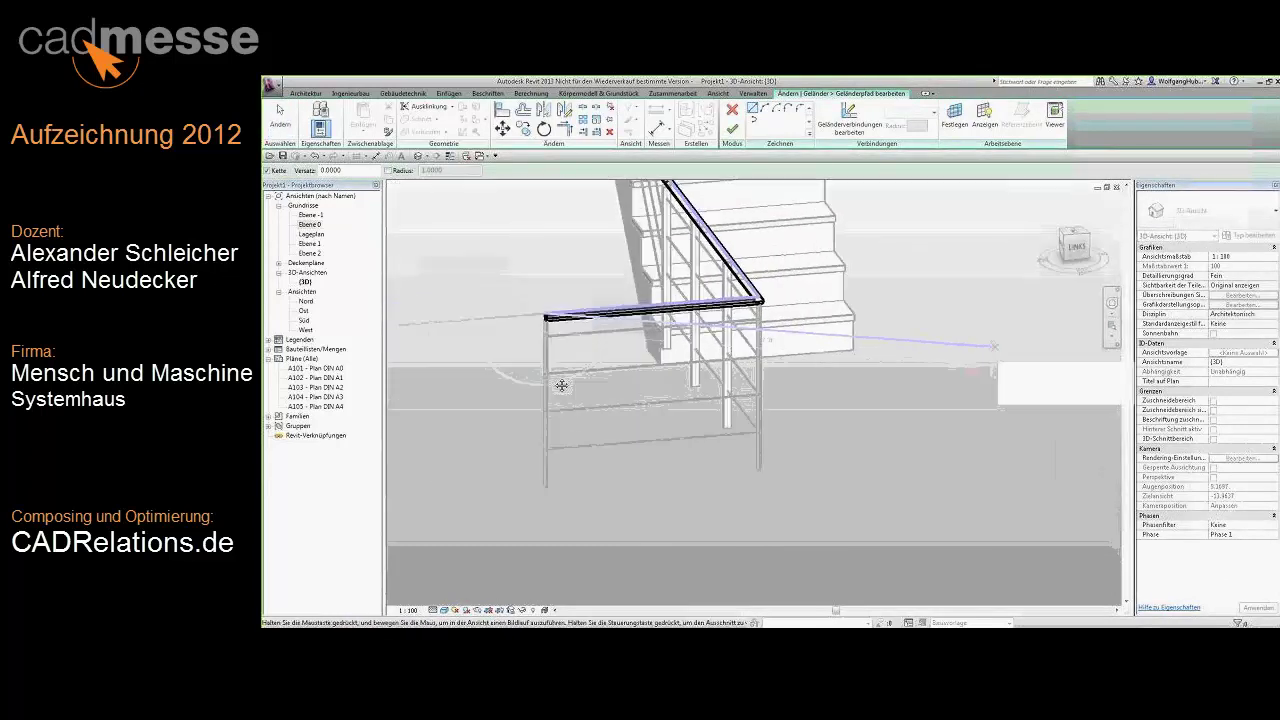
click(478, 319)
key(a)
click(472, 390)
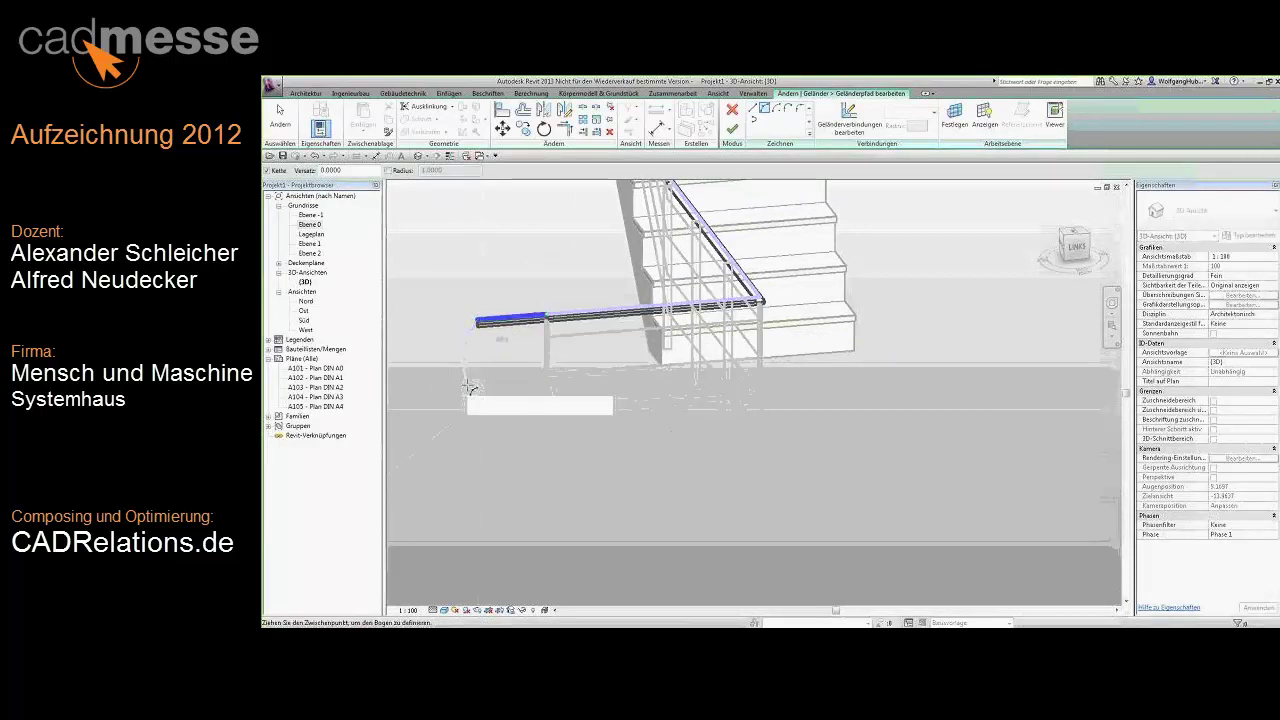
click(462, 360)
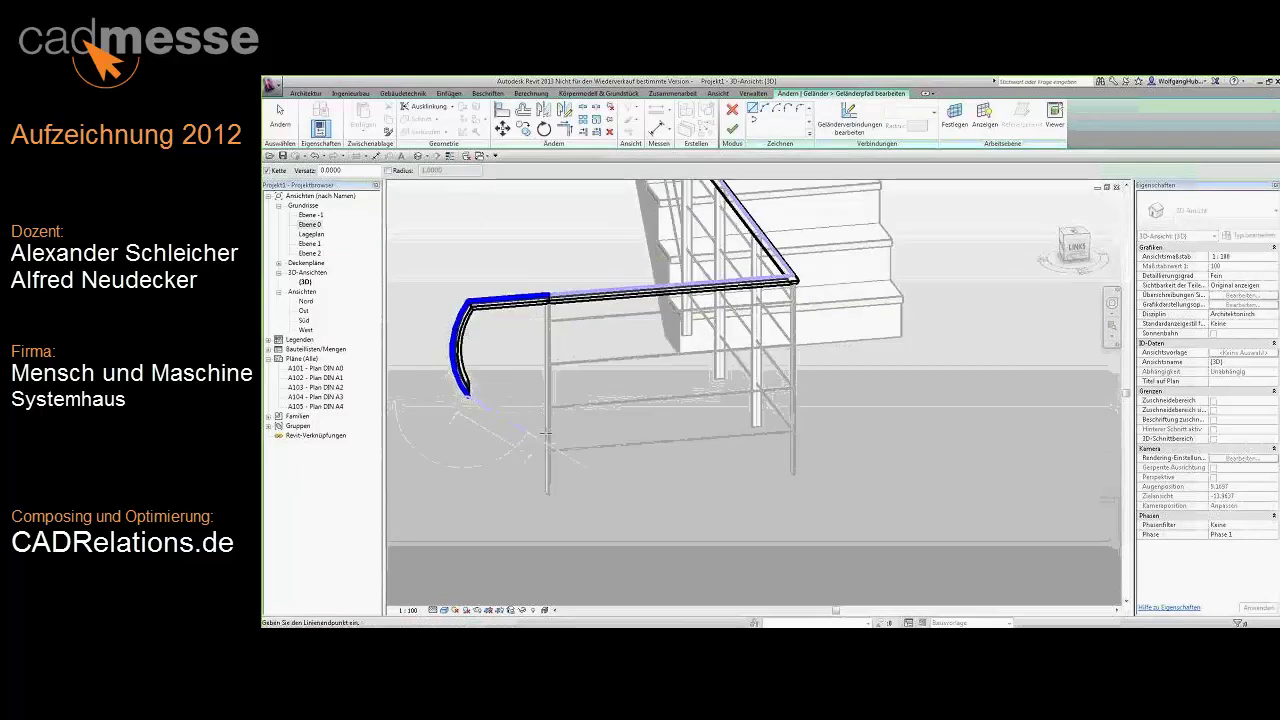
scroll(541, 435, up, 2)
scroll(545, 433, down, 2)
scroll(552, 429, up, 2)
scroll(553, 428, down, 1)
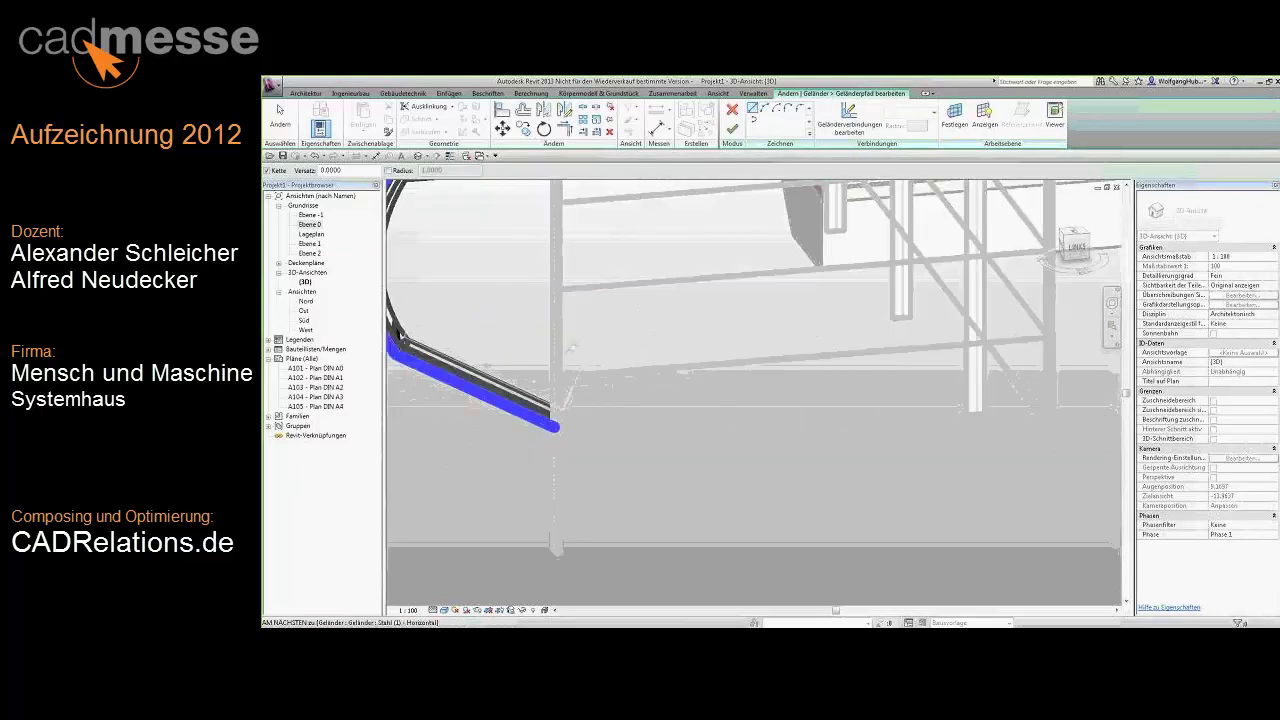
scroll(553, 428, down, 3)
click(732, 129)
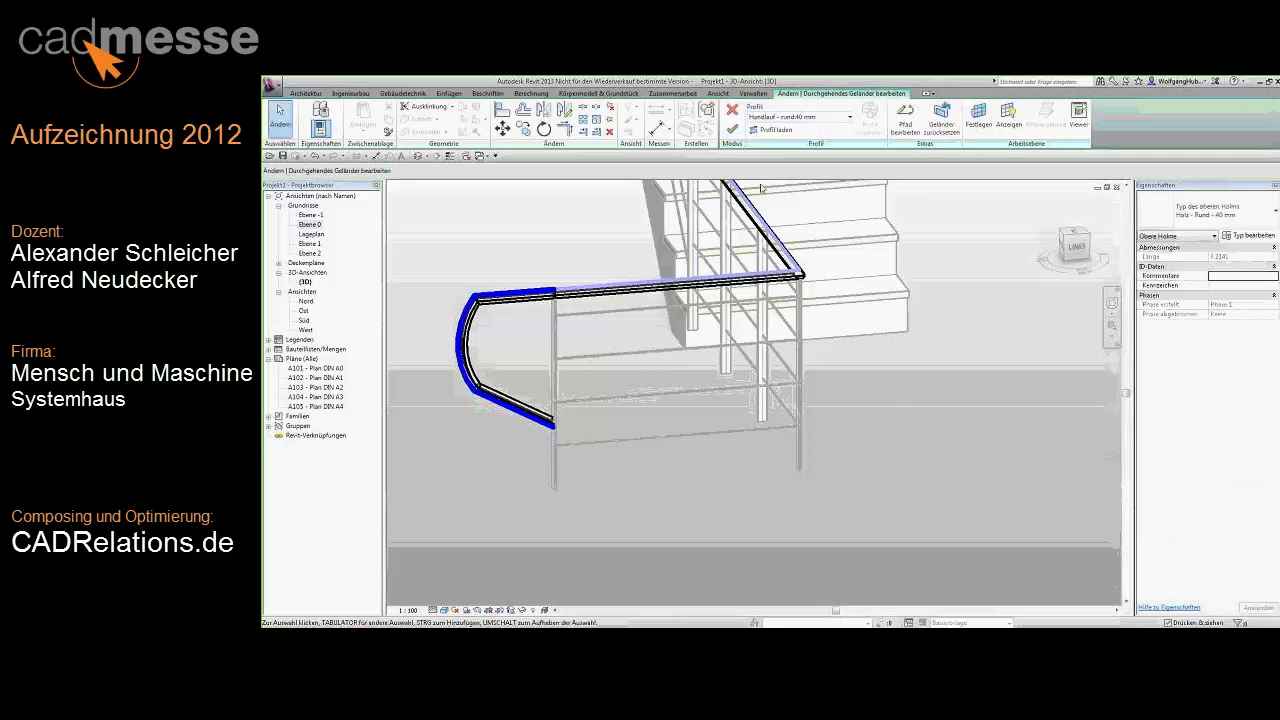
key(Escape)
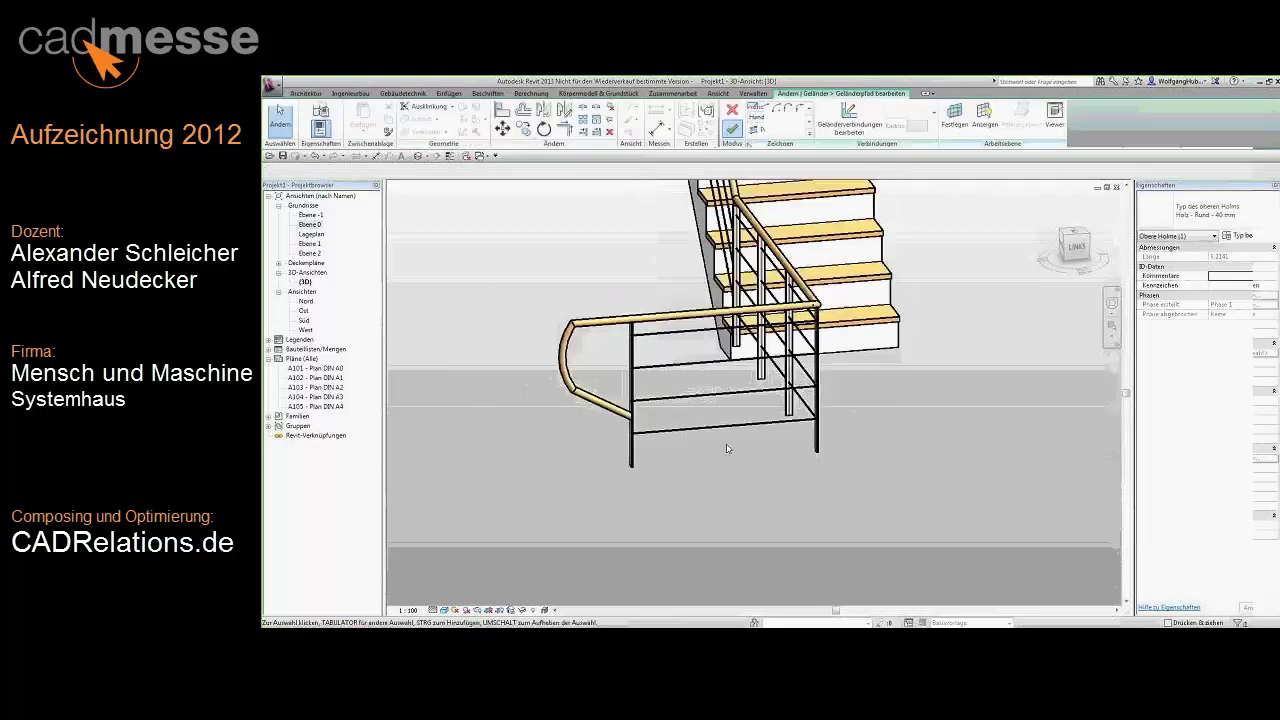
Reopen the top rail path, set the corner join to Abrundung (fillet), and finish editing.
click(654, 391)
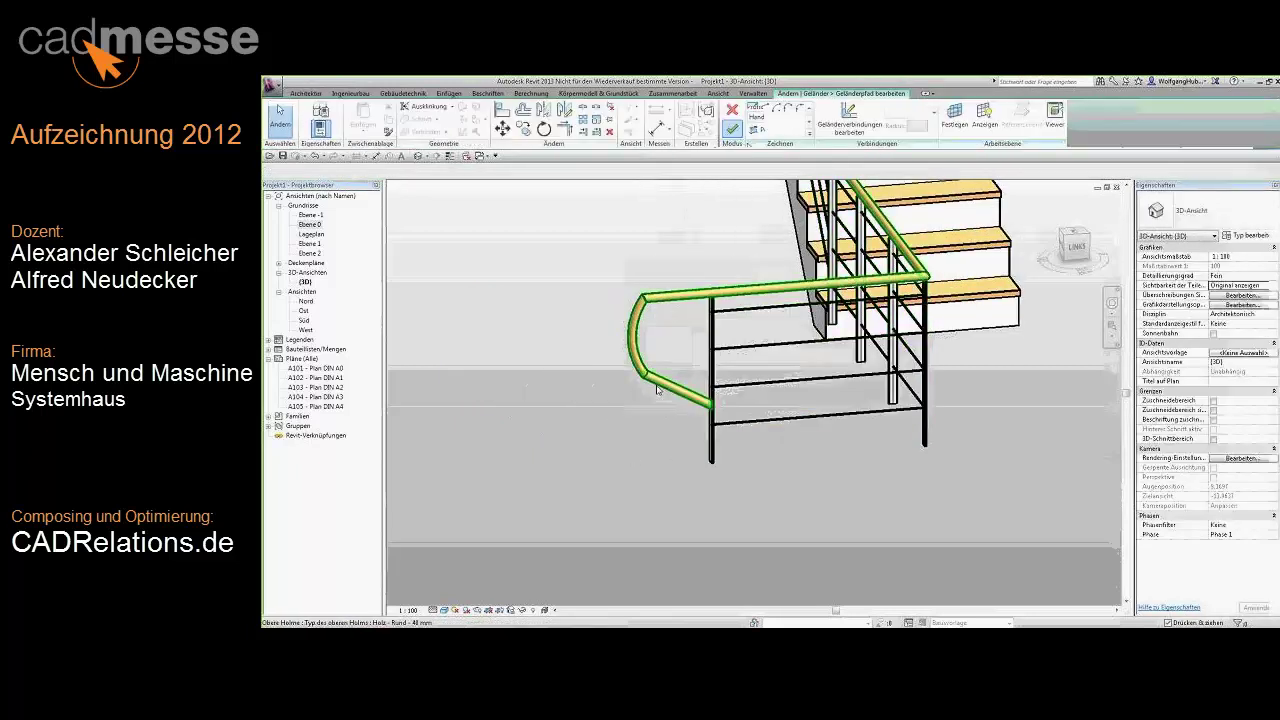
click(738, 124)
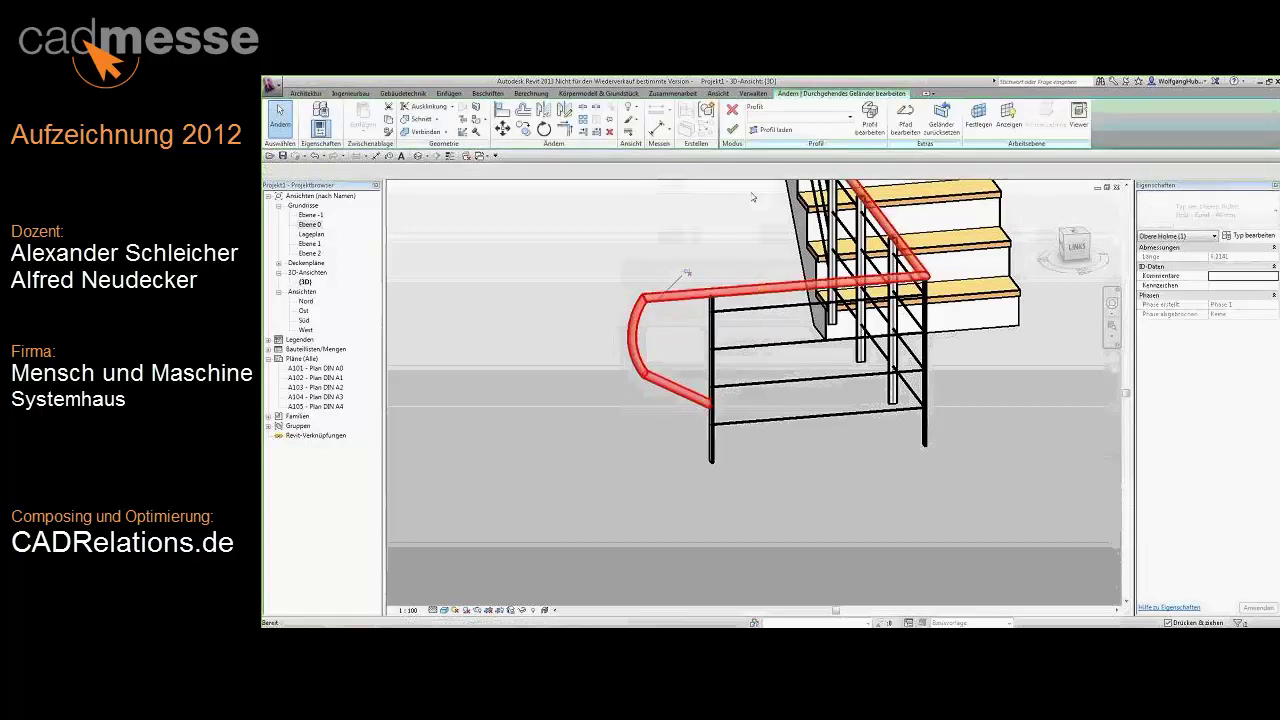
click(905, 122)
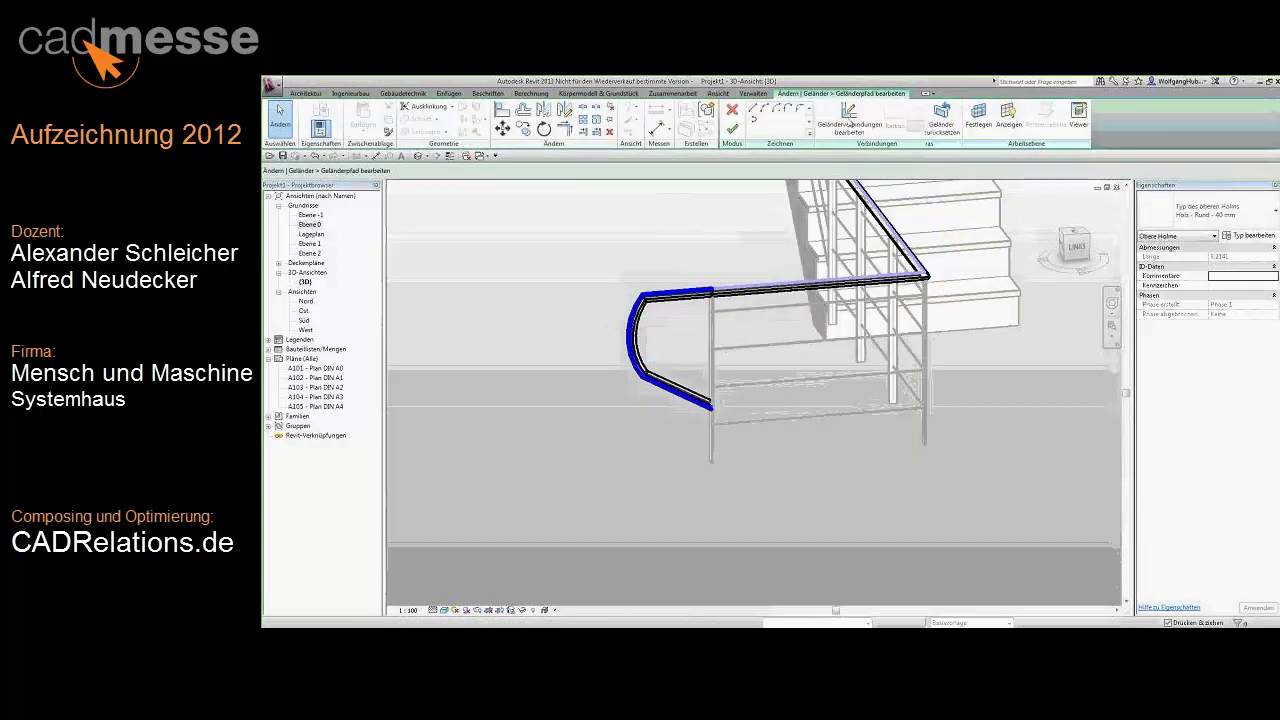
click(643, 297)
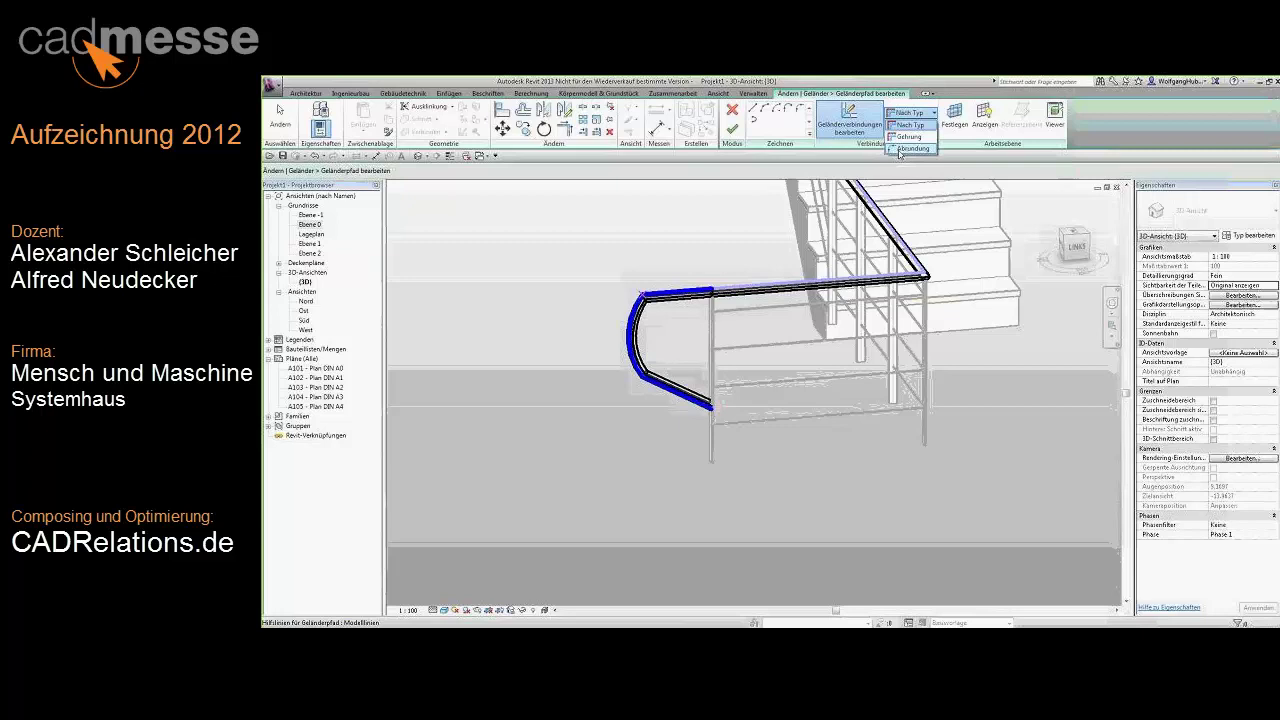
click(931, 150)
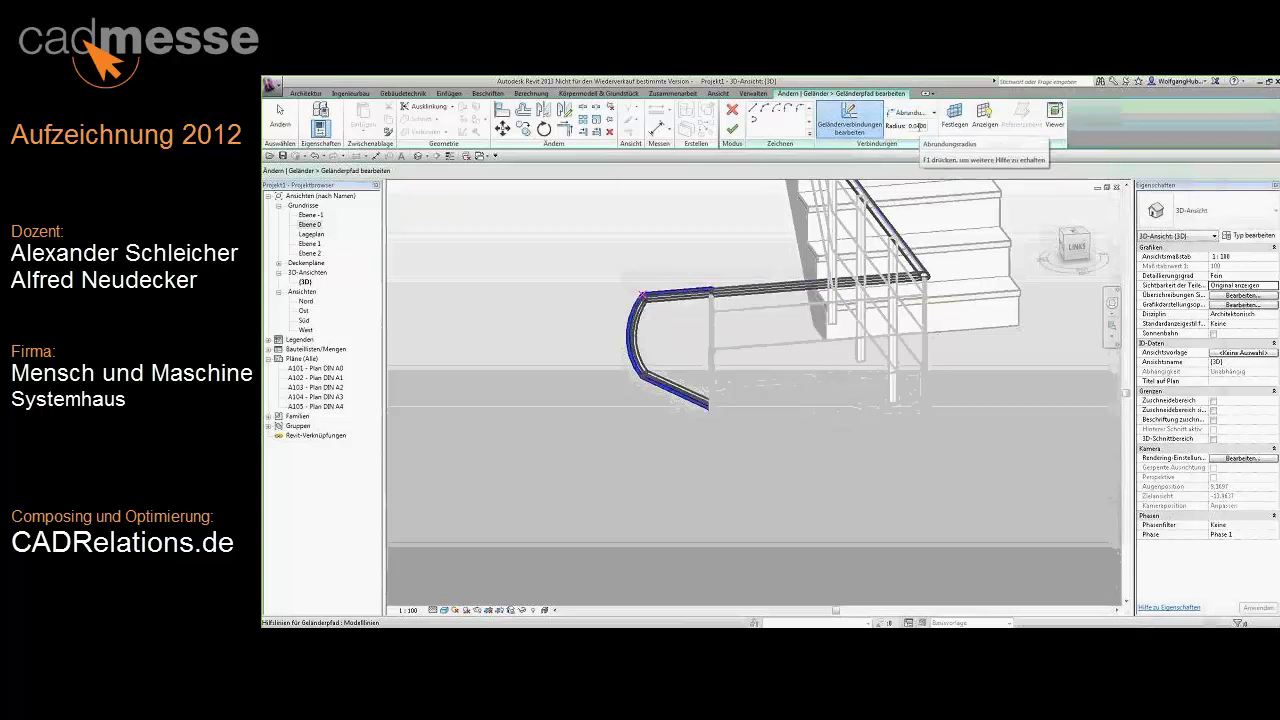
click(928, 278)
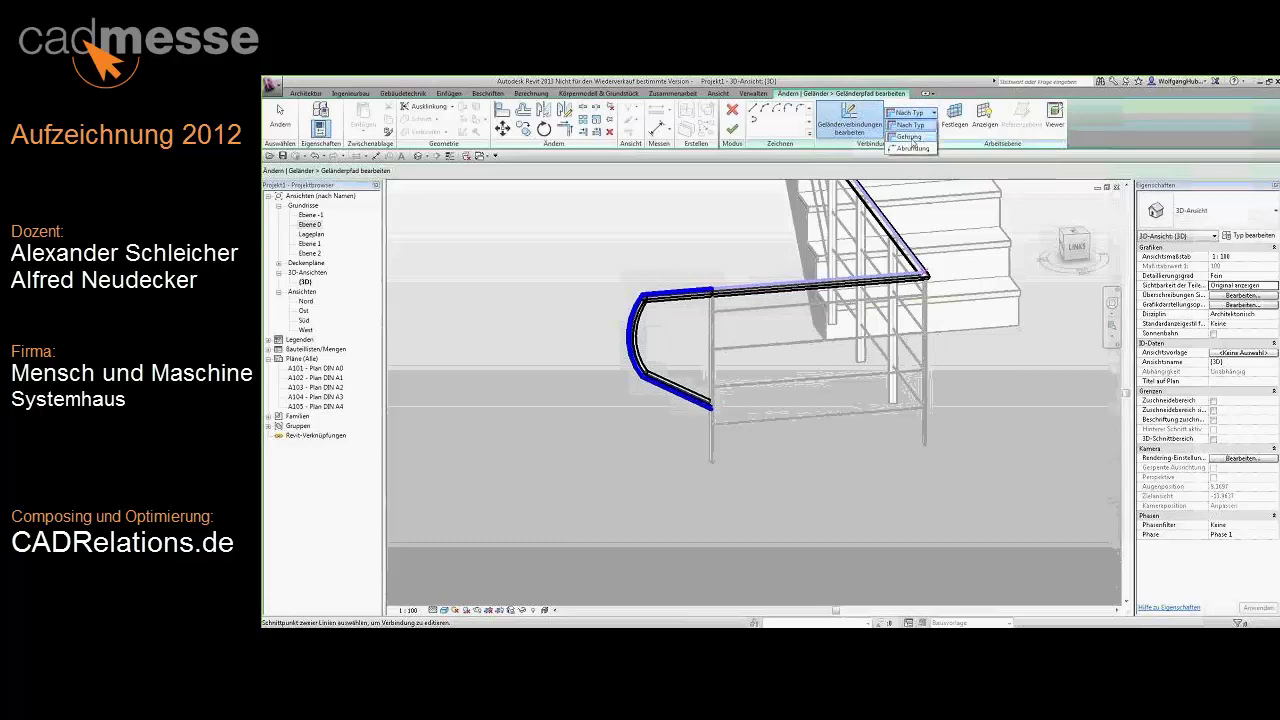
click(911, 148)
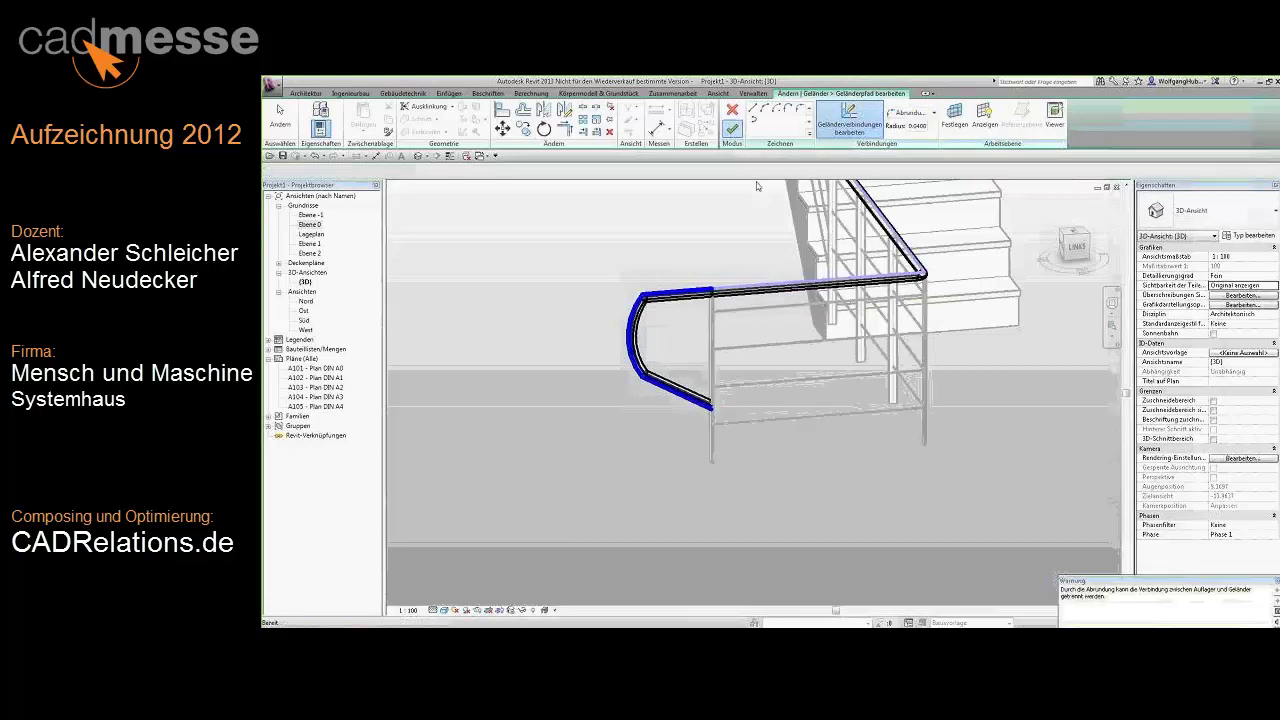
key(Escape)
click(732, 129)
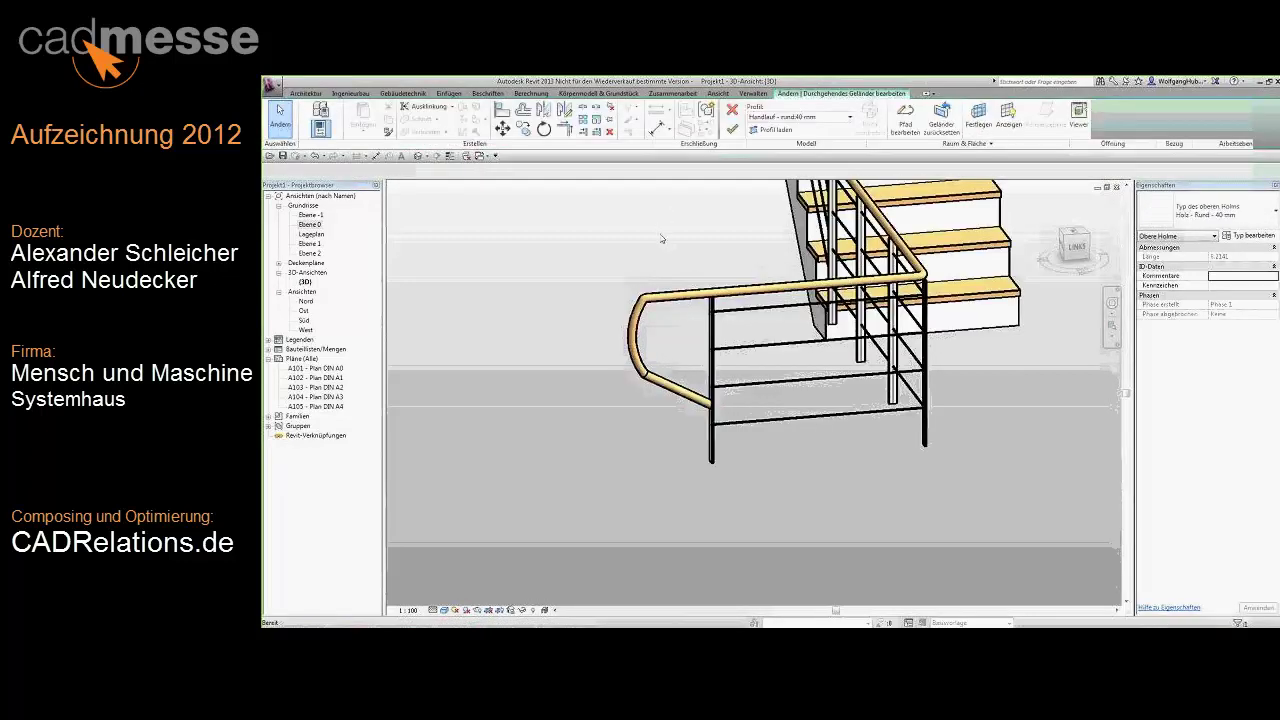
click(645, 305)
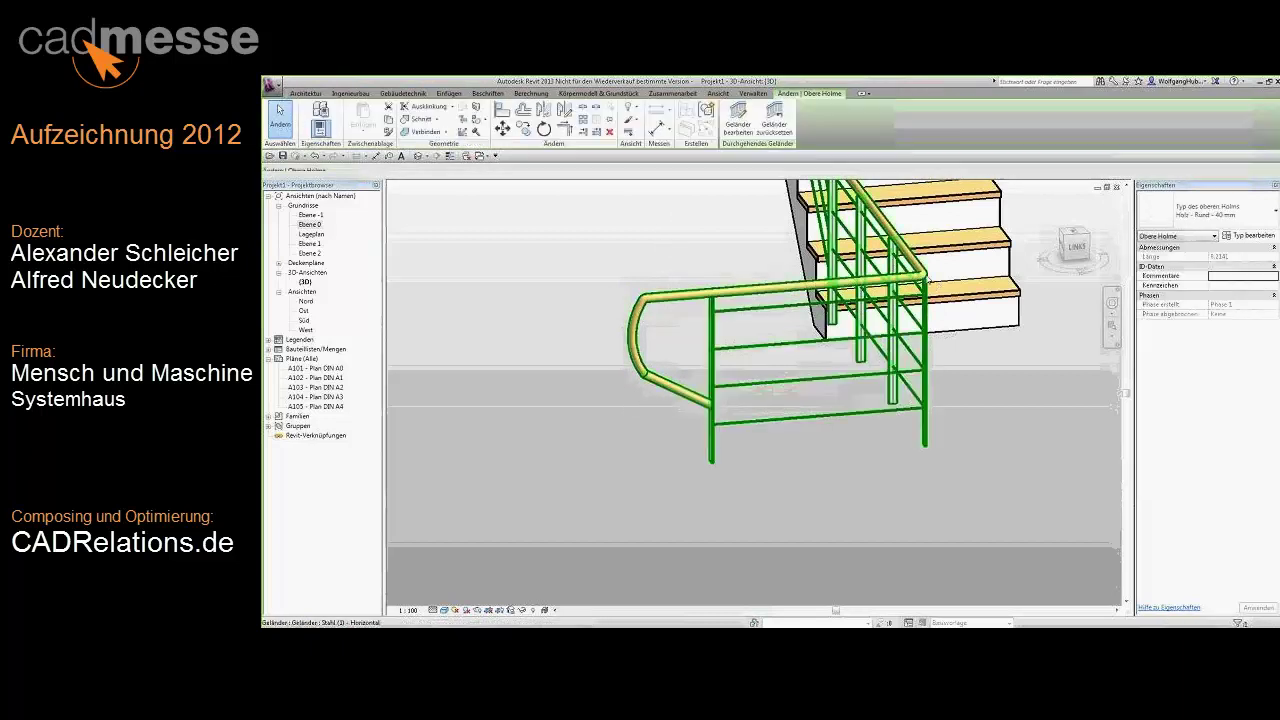
mouse_move(1015, 343)
shift+middle_down()
mouse_move(760, 380)
mouse_move(870, 330)
shift+middle_up()
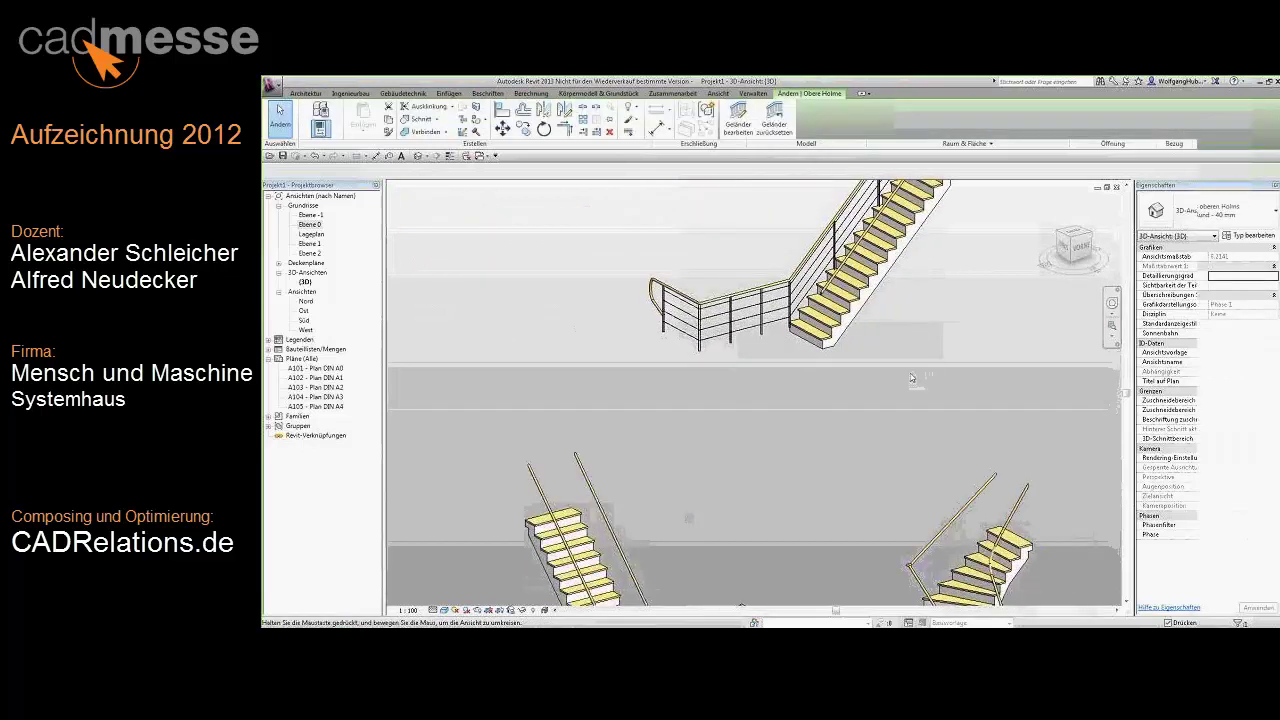
In the Holzhandlauf type, set Top Rail Type to Keine and Handrail 1 to Rohr - Wandmontage, position Links.
click(860, 340)
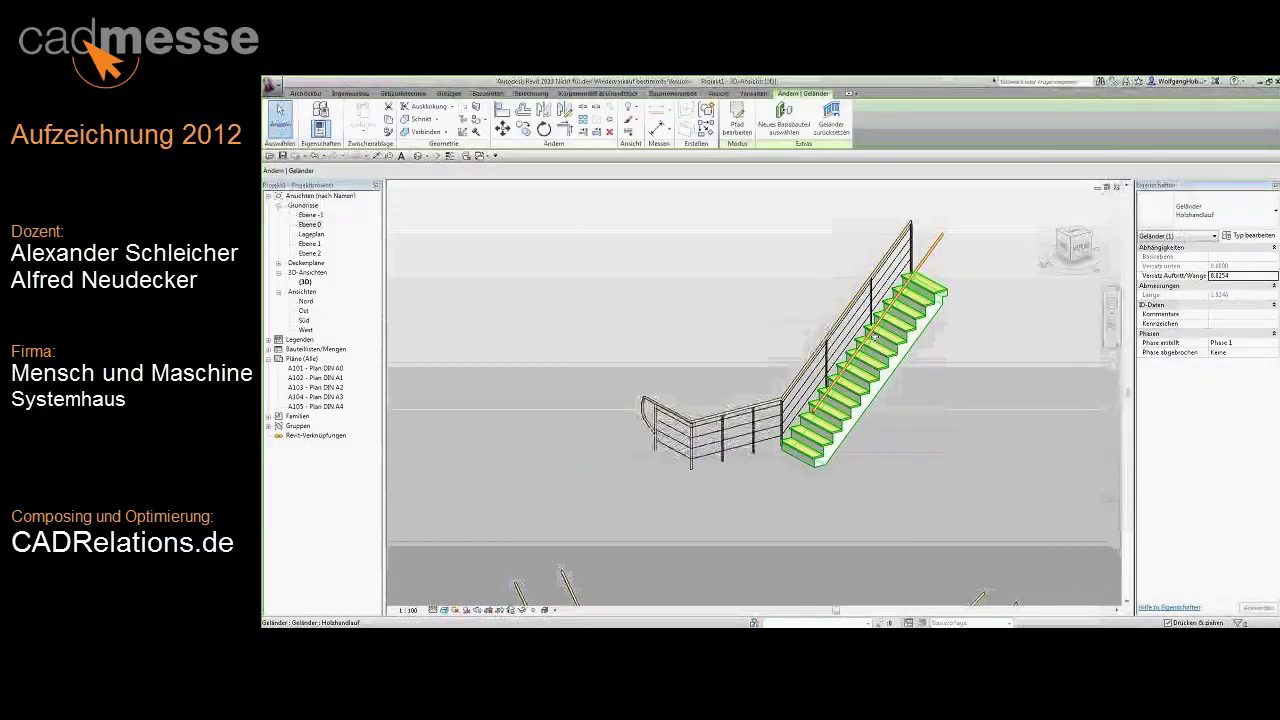
click(1240, 236)
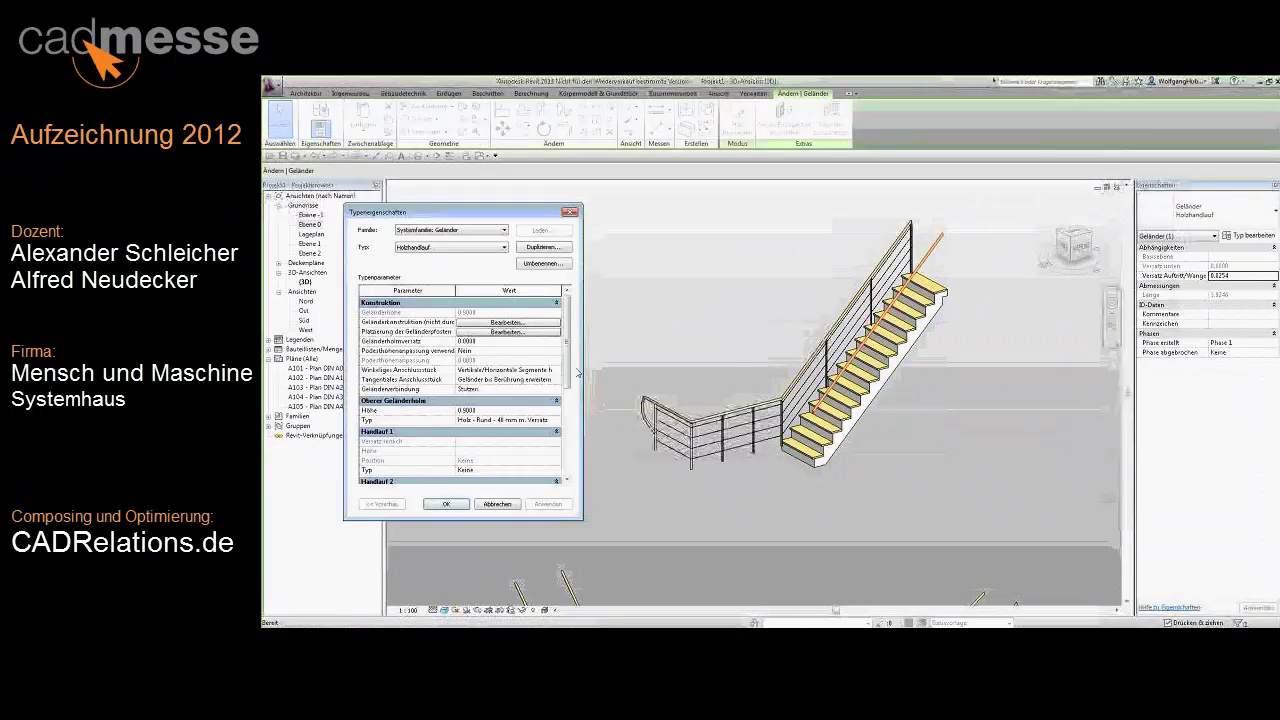
scroll(560, 385, down, 2)
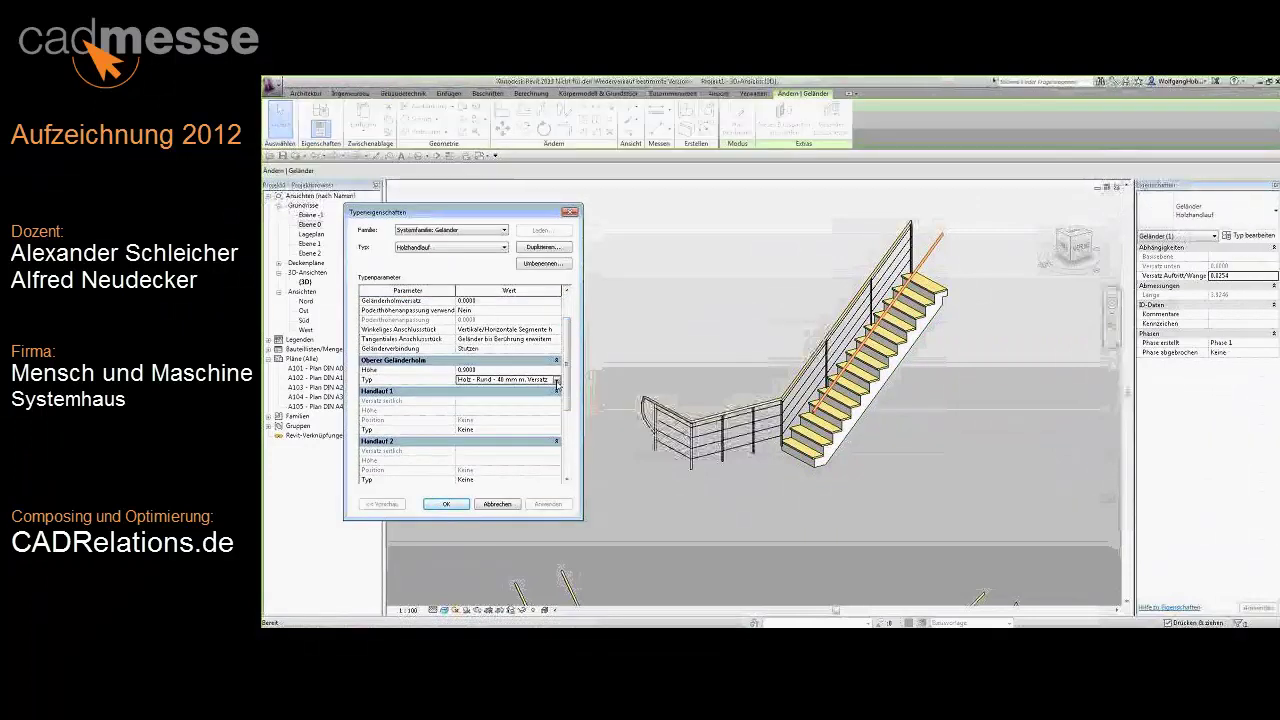
click(557, 381)
click(470, 388)
click(518, 414)
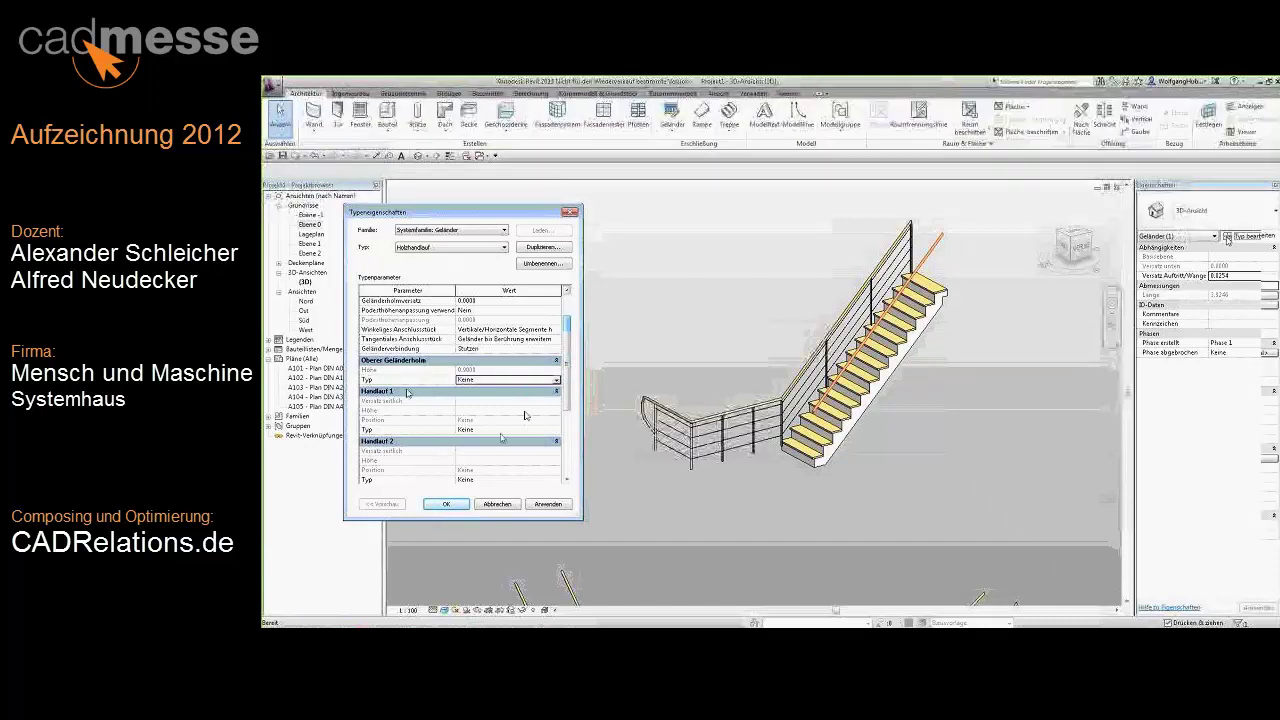
click(557, 430)
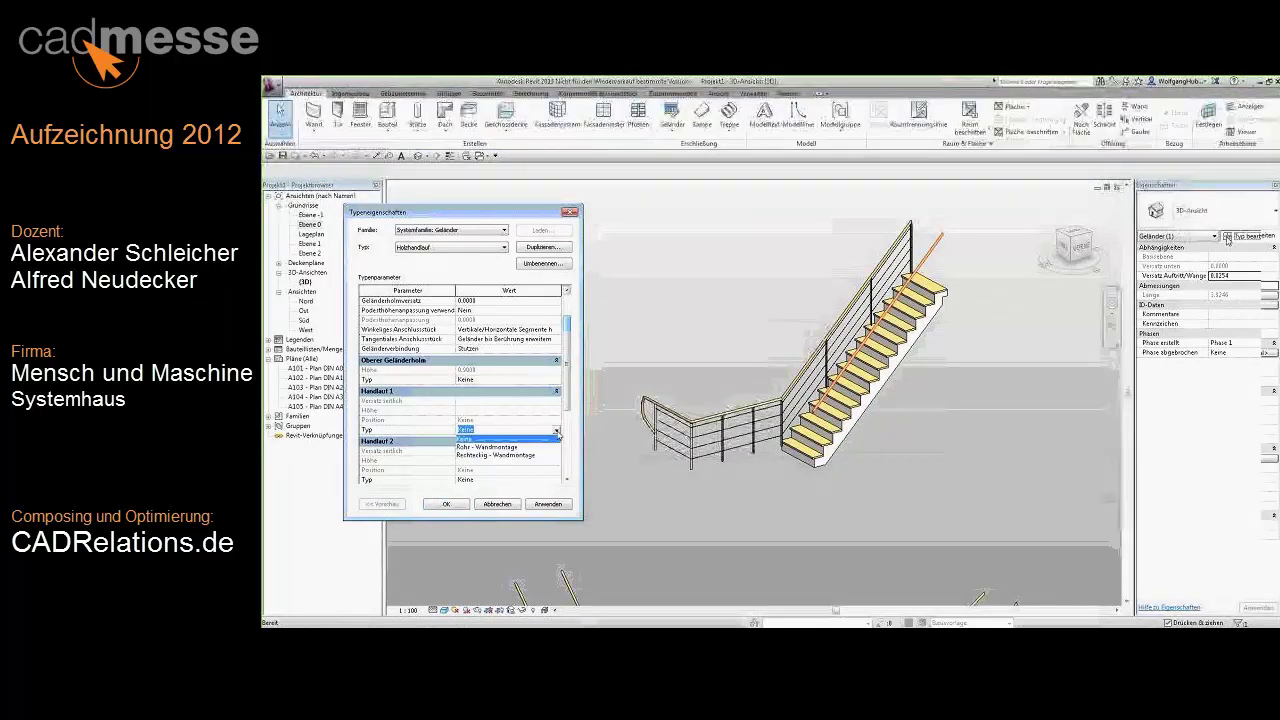
click(505, 447)
click(556, 420)
click(472, 438)
click(548, 503)
click(512, 404)
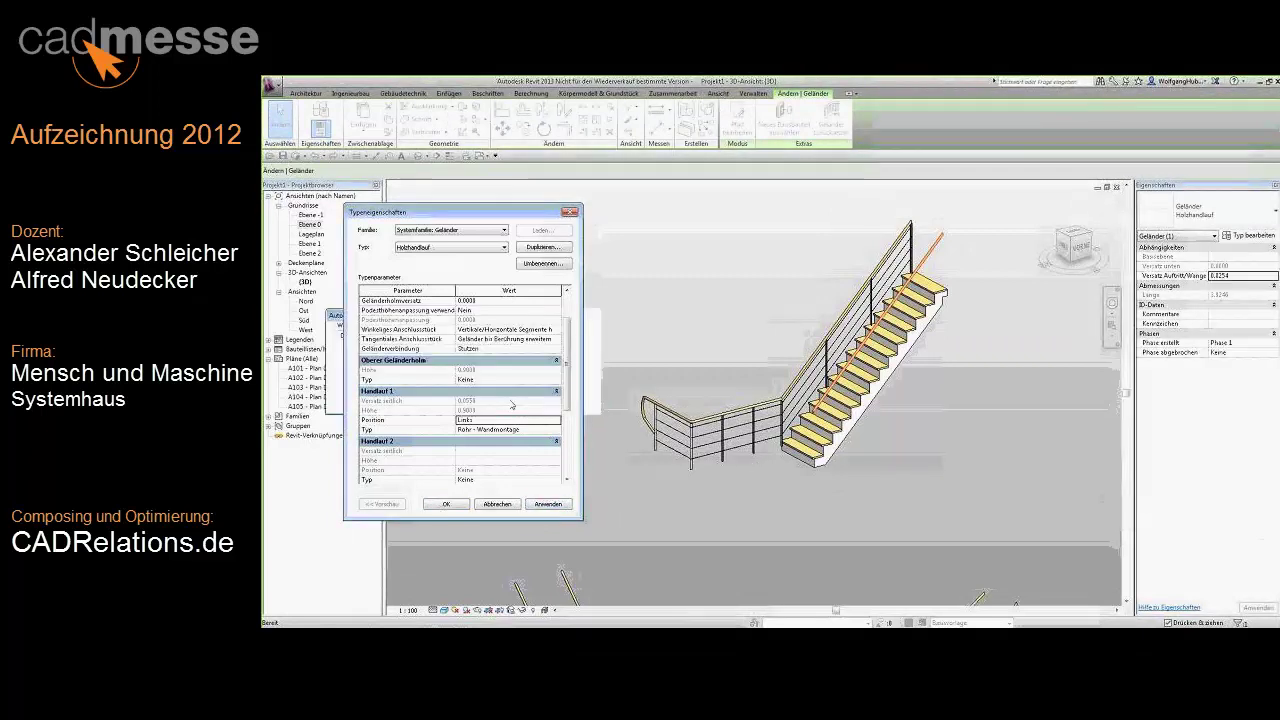
click(446, 503)
Orbit to the stair's far side and temporarily hide the steel railing with HH.
key(Escape)
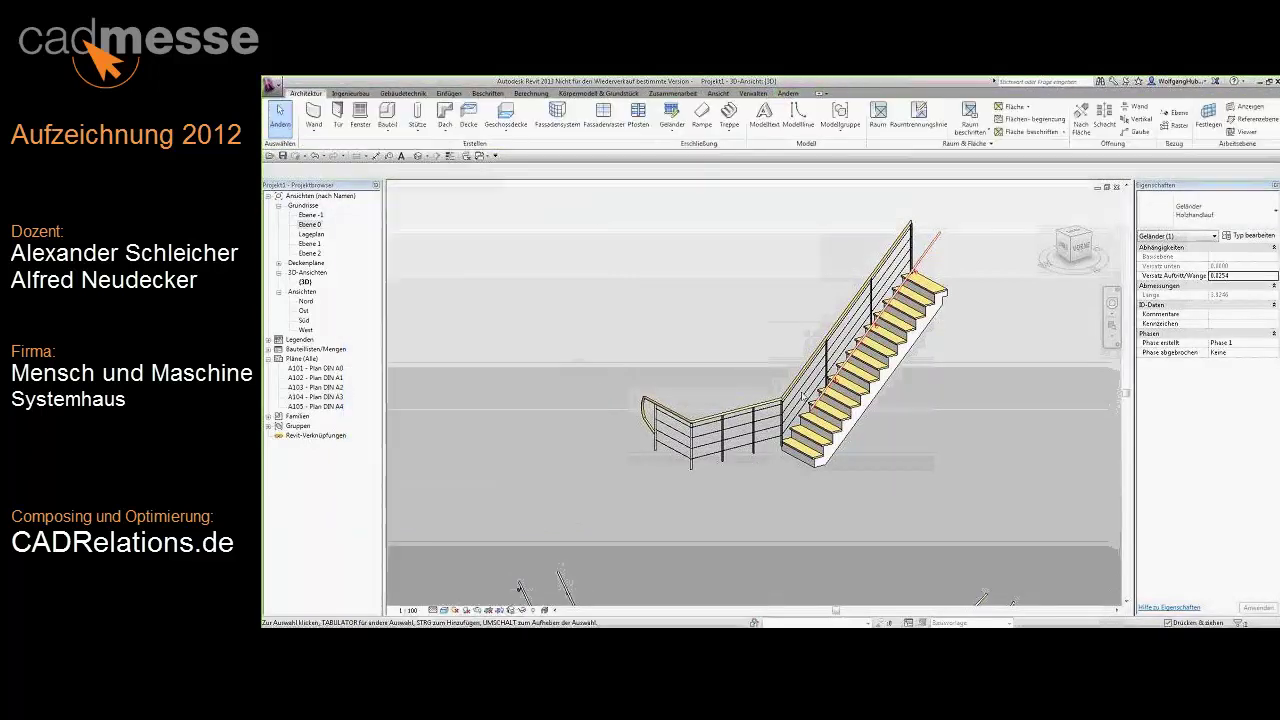
shift+middle_drag(803, 396, 891, 323)
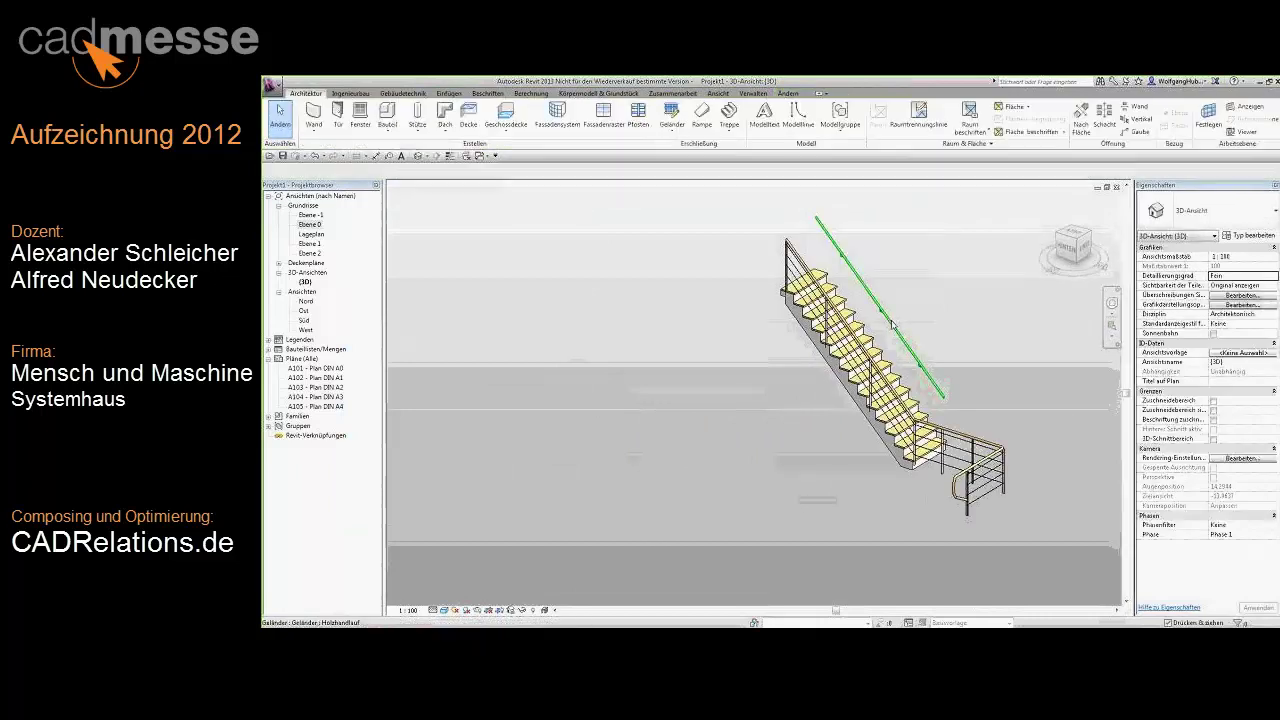
click(891, 323)
scroll(930, 340, up, 3)
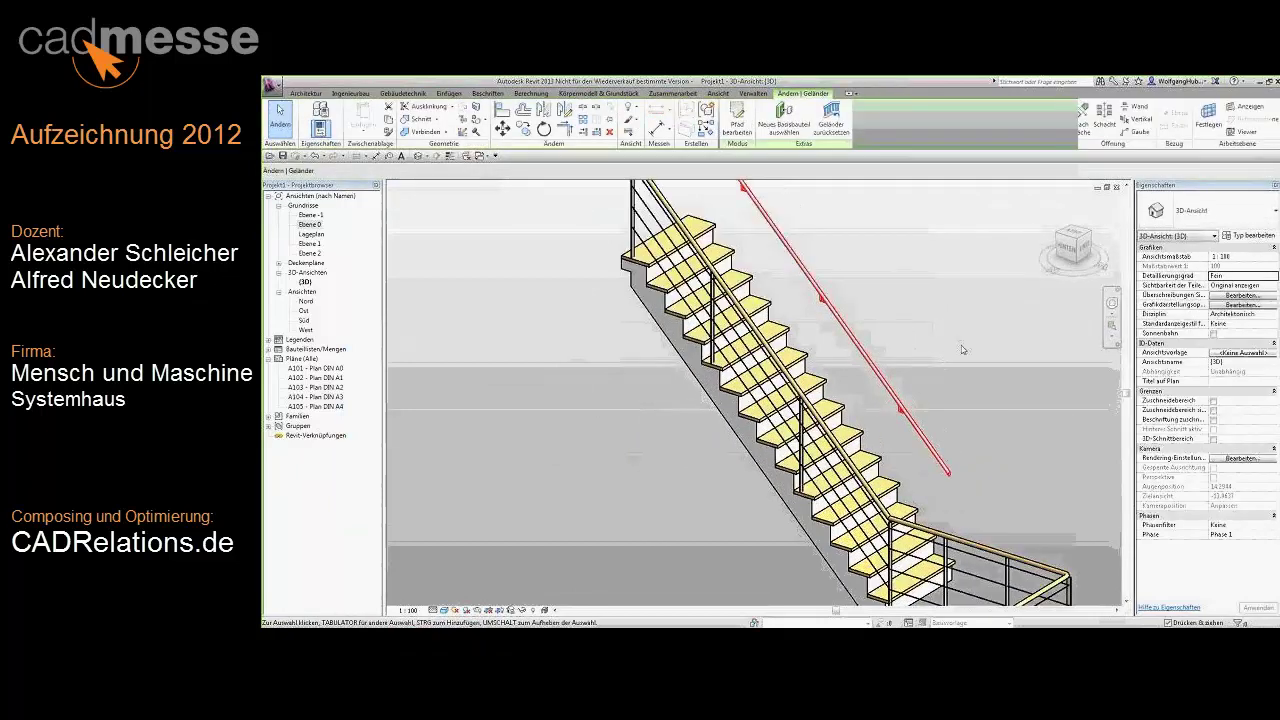
shift+middle_drag(962, 349, 964, 341)
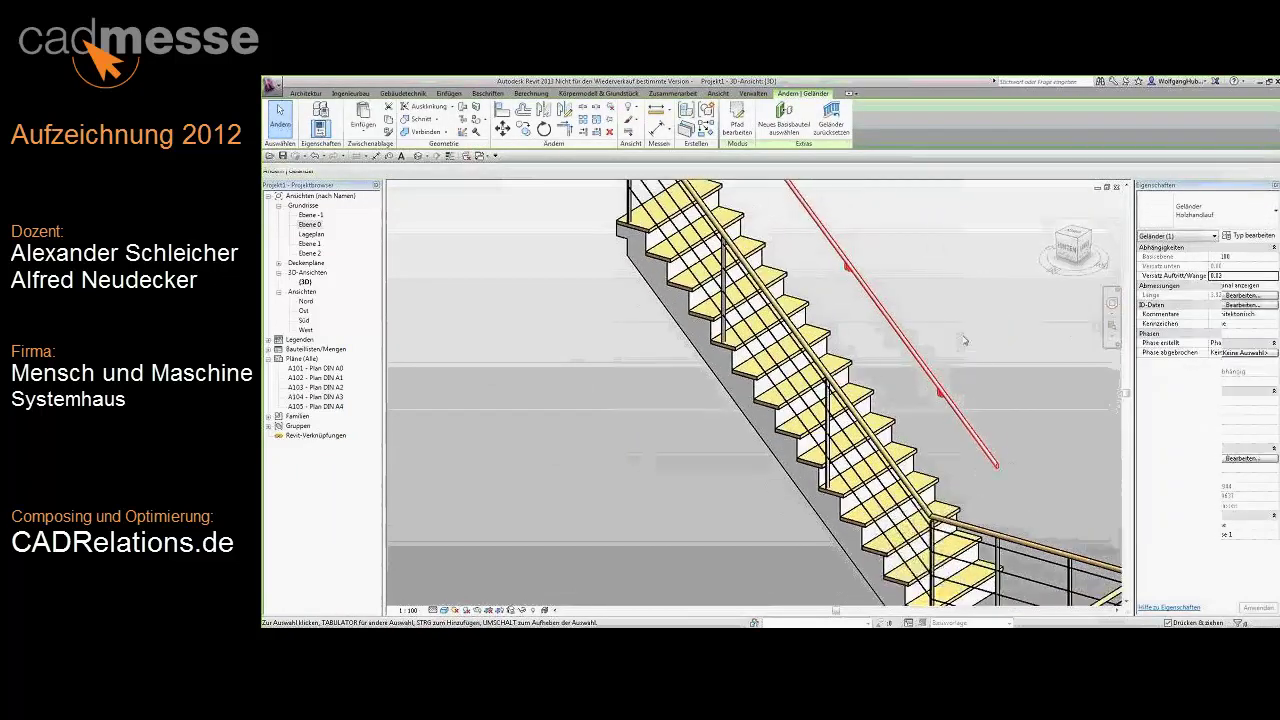
scroll(964, 341, up, 2)
scroll(918, 442, up, 2)
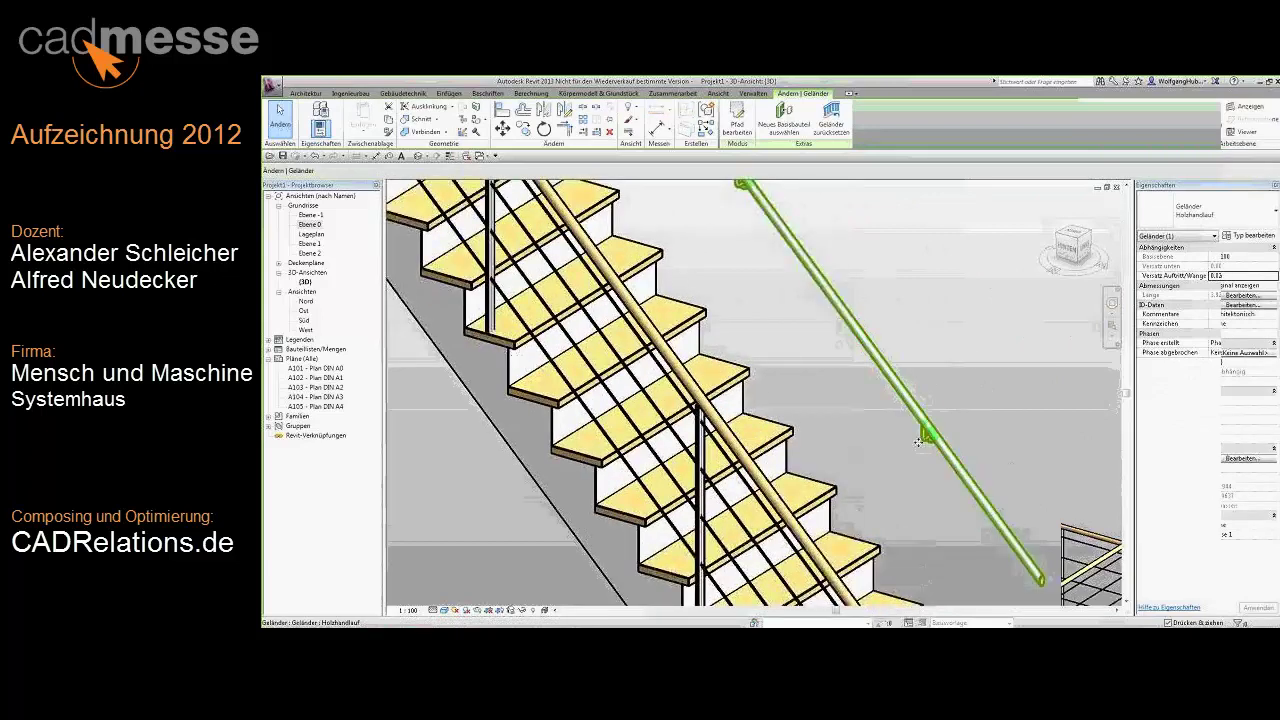
click(803, 472)
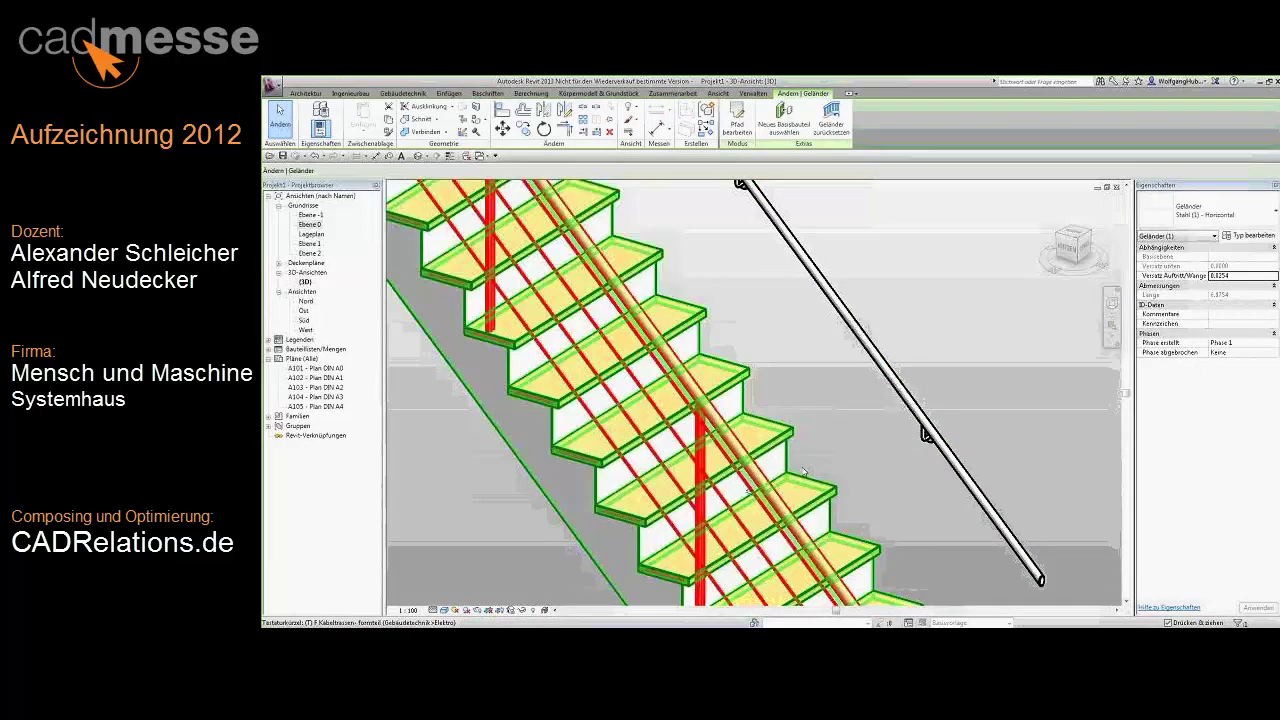
key(h)
key(h)
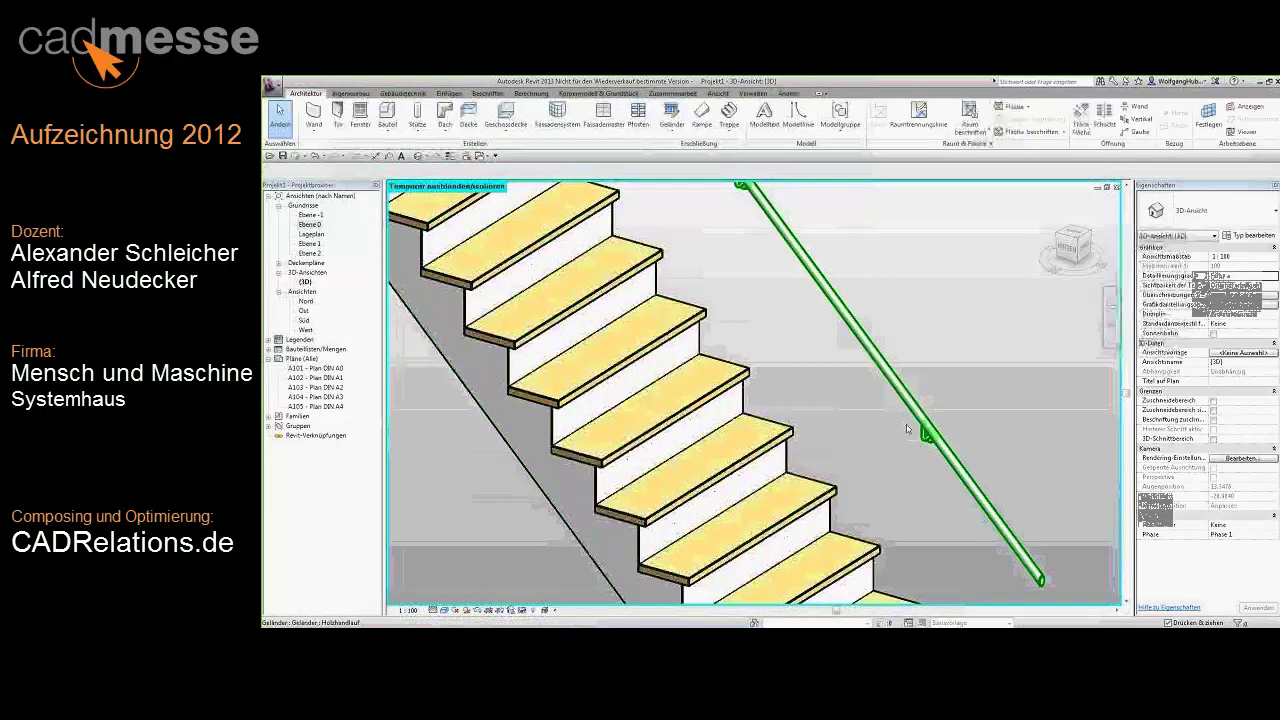
Orbit around the stair to inspect the wall-mounted handrail.
click(907, 429)
click(980, 462)
click(929, 434)
key(Escape)
click(929, 434)
shift+middle_drag(929, 434, 487, 456)
key(Escape)
click(487, 456)
key(Escape)
click(487, 456)
mouse_move(557, 322)
shift+middle_down()
mouse_move(537, 287)
mouse_move(900, 493)
mouse_move(886, 451)
shift+middle_up()
key(Escape)
Tab-select a handrail support and drag it further along the rail.
click(889, 457)
key(Tab)
click(889, 457)
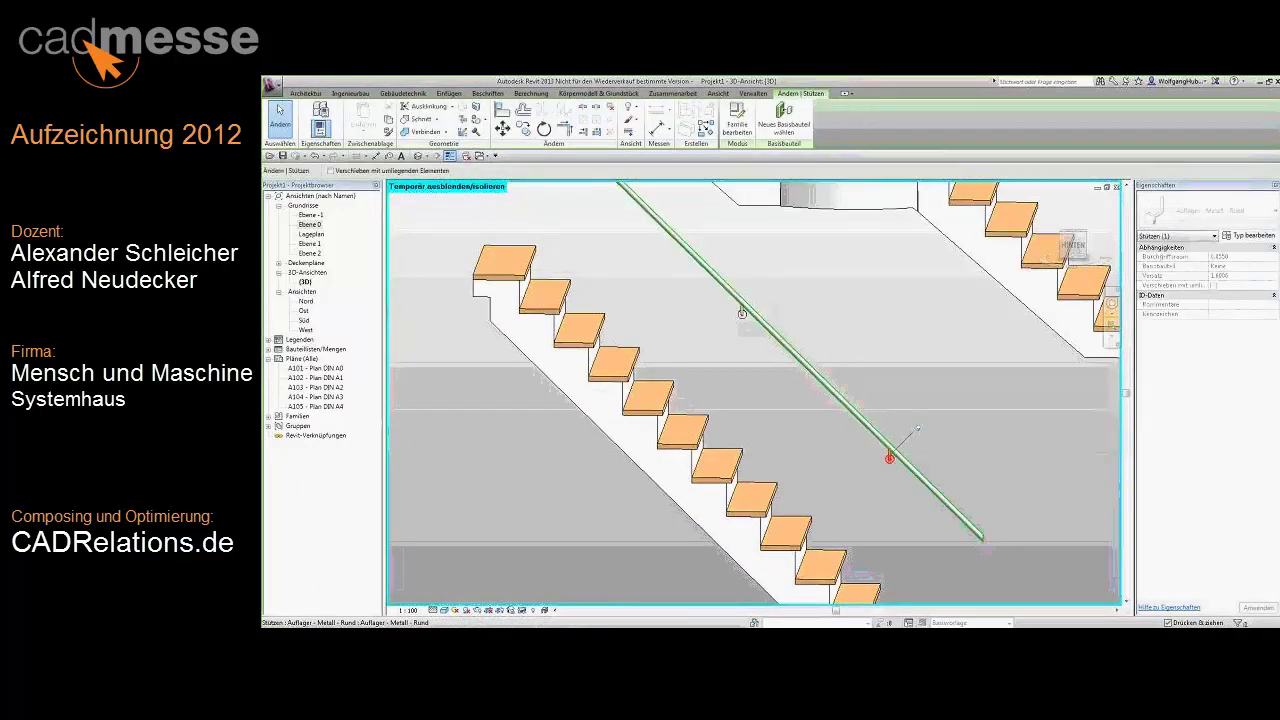
click(889, 458)
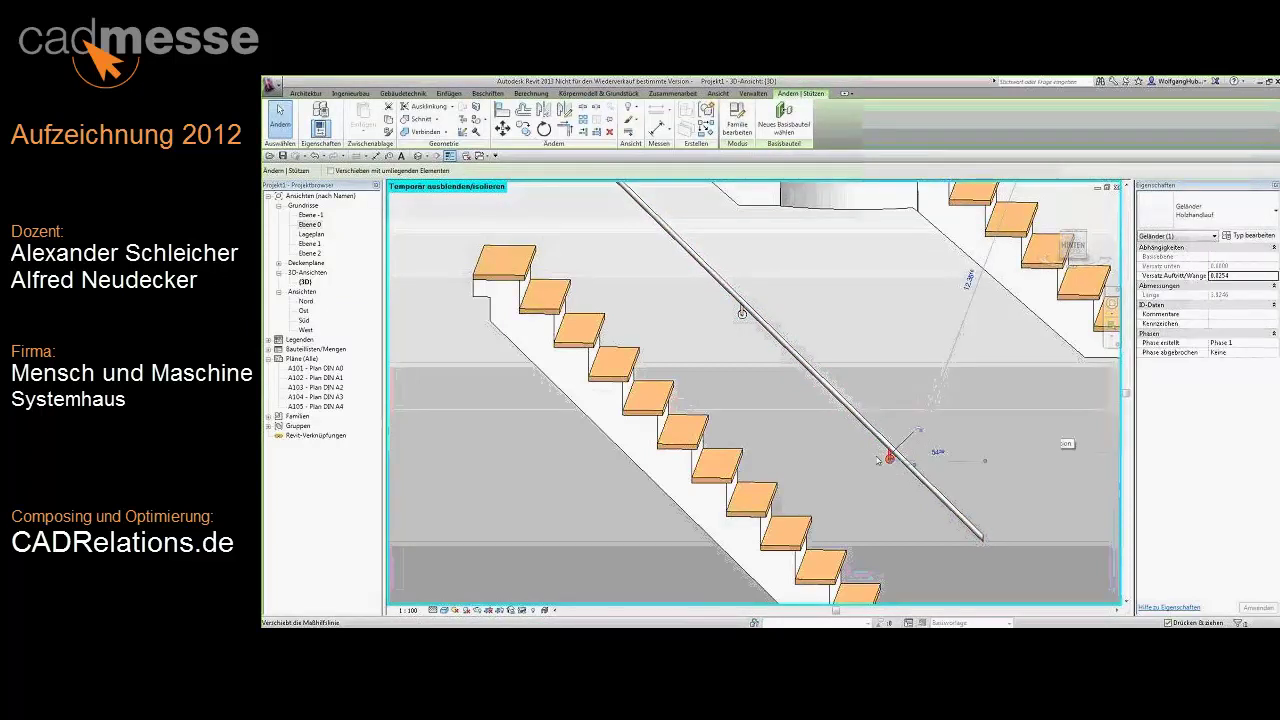
drag(889, 458, 849, 418)
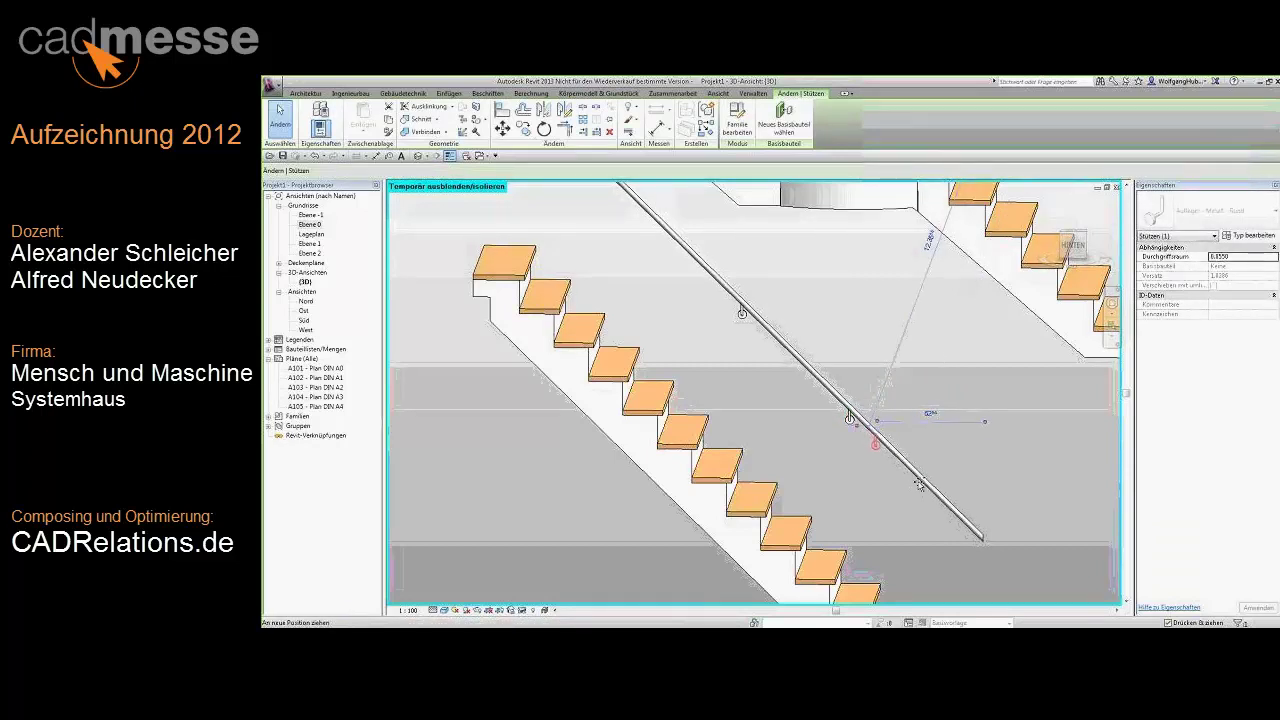
click(851, 422)
click(849, 420)
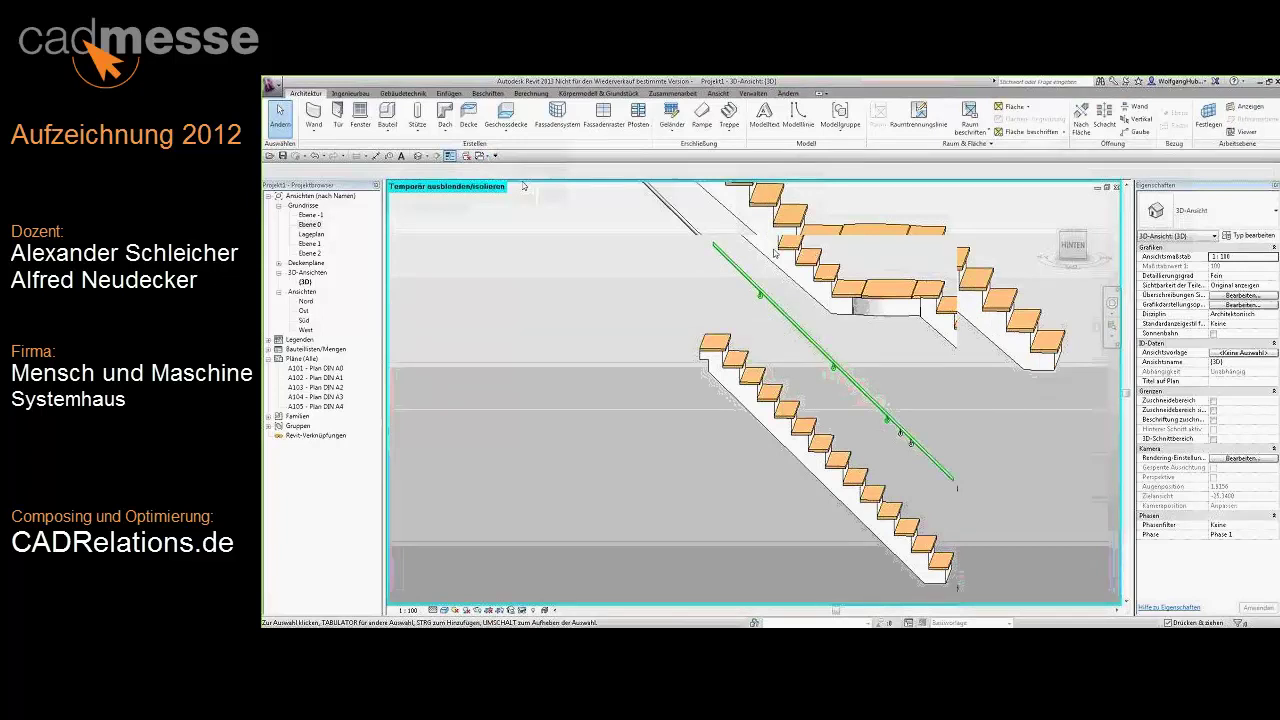
Restore the hidden steel railing with HR and look down the stair's length.
key(h)
key(r)
scroll(935, 408, down, 2)
shift+middle_drag(935, 408, 860, 443)
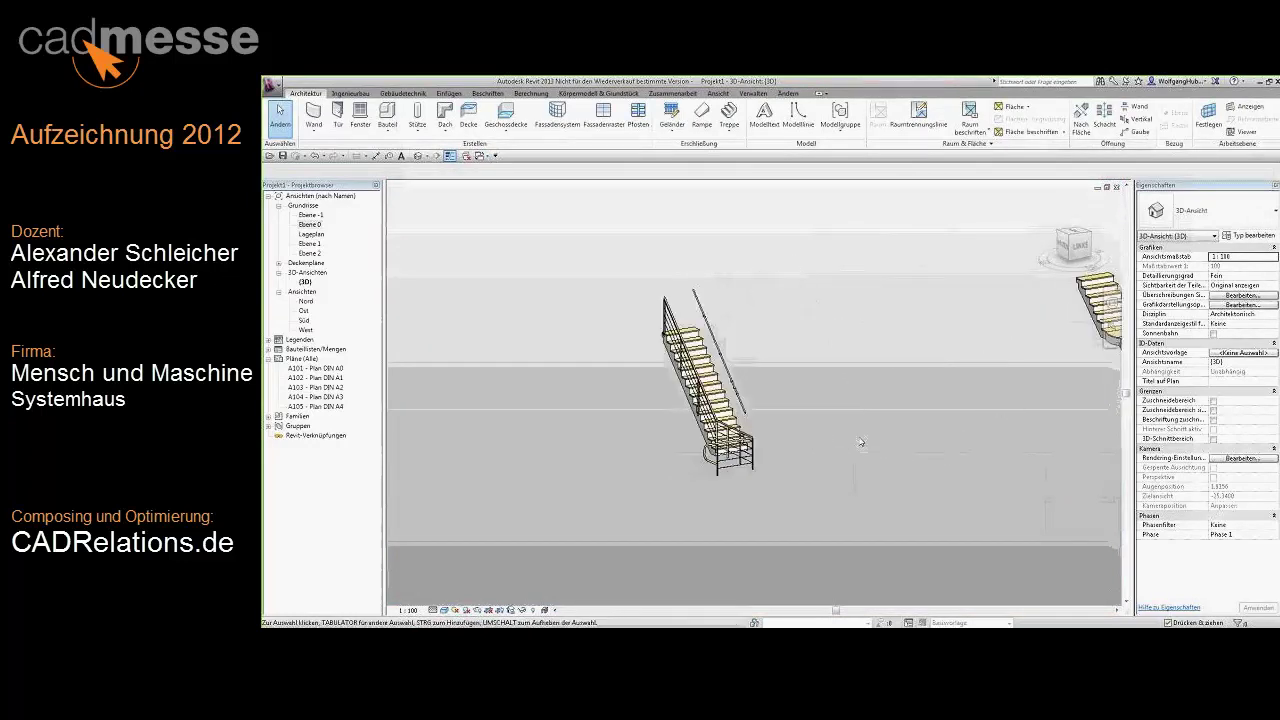
scroll(860, 443, up, 3)
scroll(860, 443, down, 3)
scroll(860, 443, up, 3)
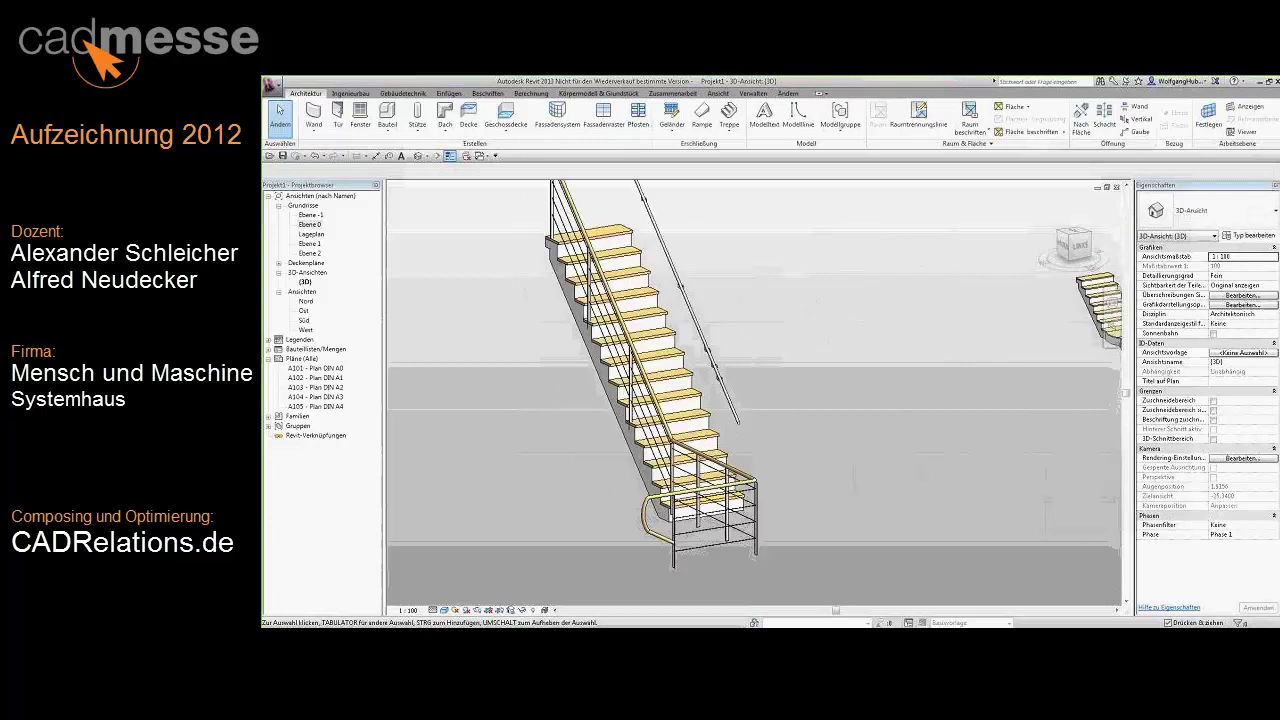
scroll(855, 421, down, 2)
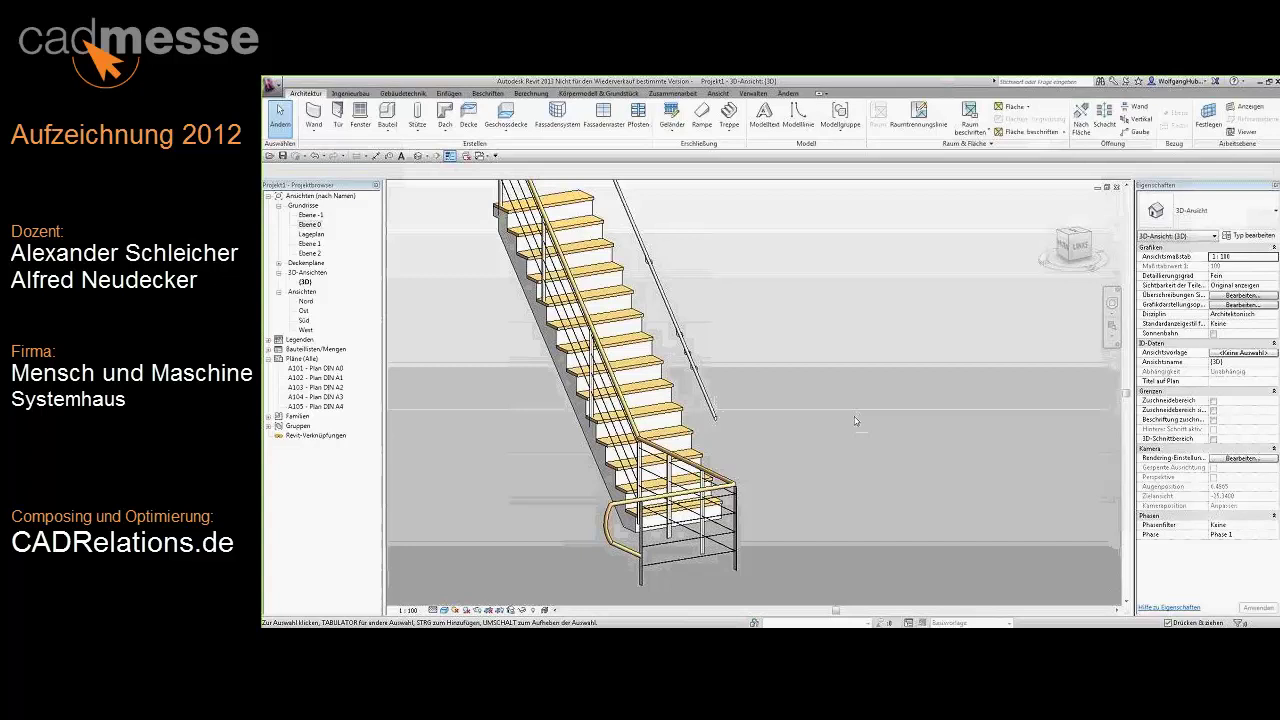
Orbit to view the whole stair, then start opening another project from the Application Menu.
shift+middle_drag(855, 421, 838, 237)
shift+middle_drag(808, 290, 824, 327)
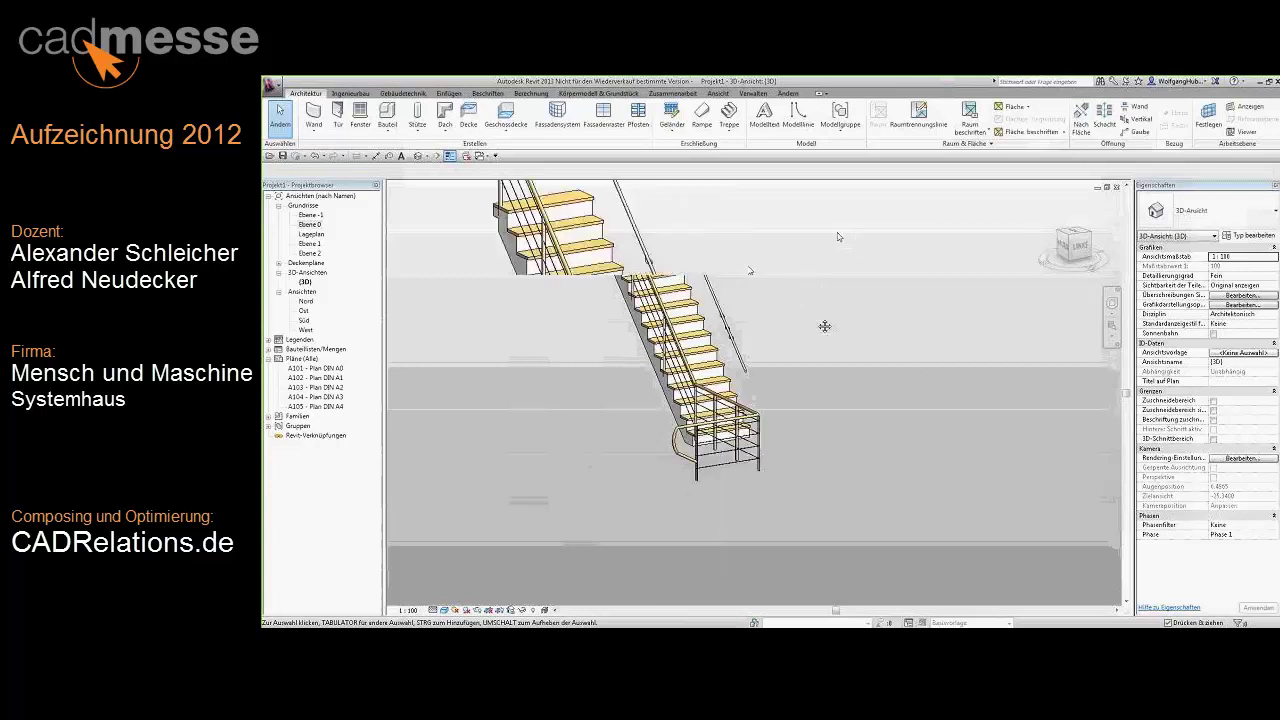
click(281, 83)
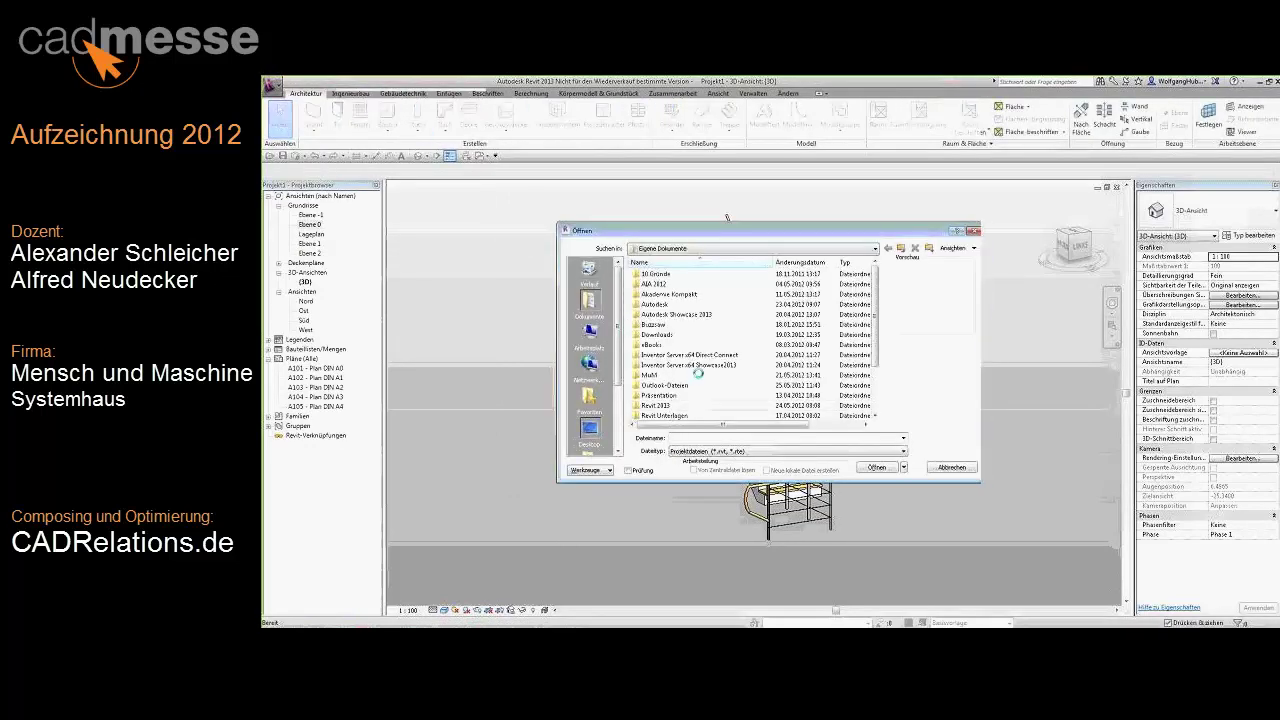
Open Stift_Ossiach_2013.rvt from Desktop > CAD Messe 2012 > Präsentation - Whats New.
click(590, 427)
double_click(660, 314)
double_click(655, 294)
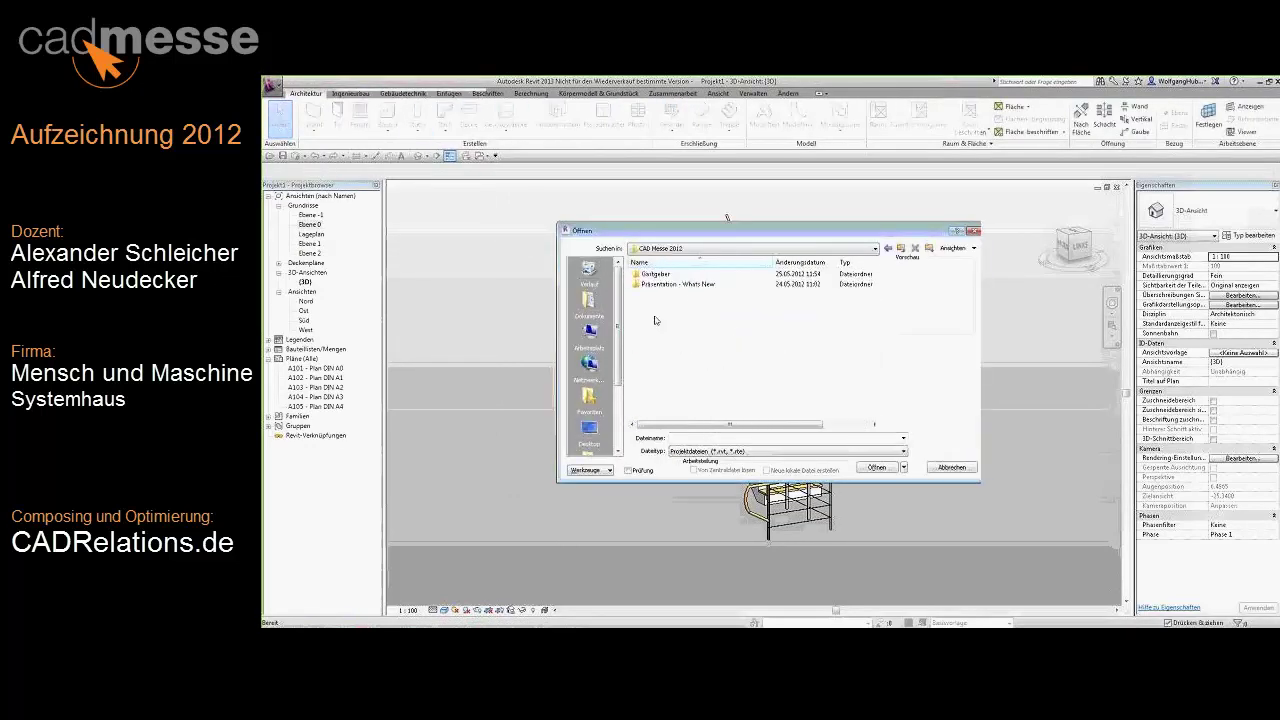
double_click(655, 294)
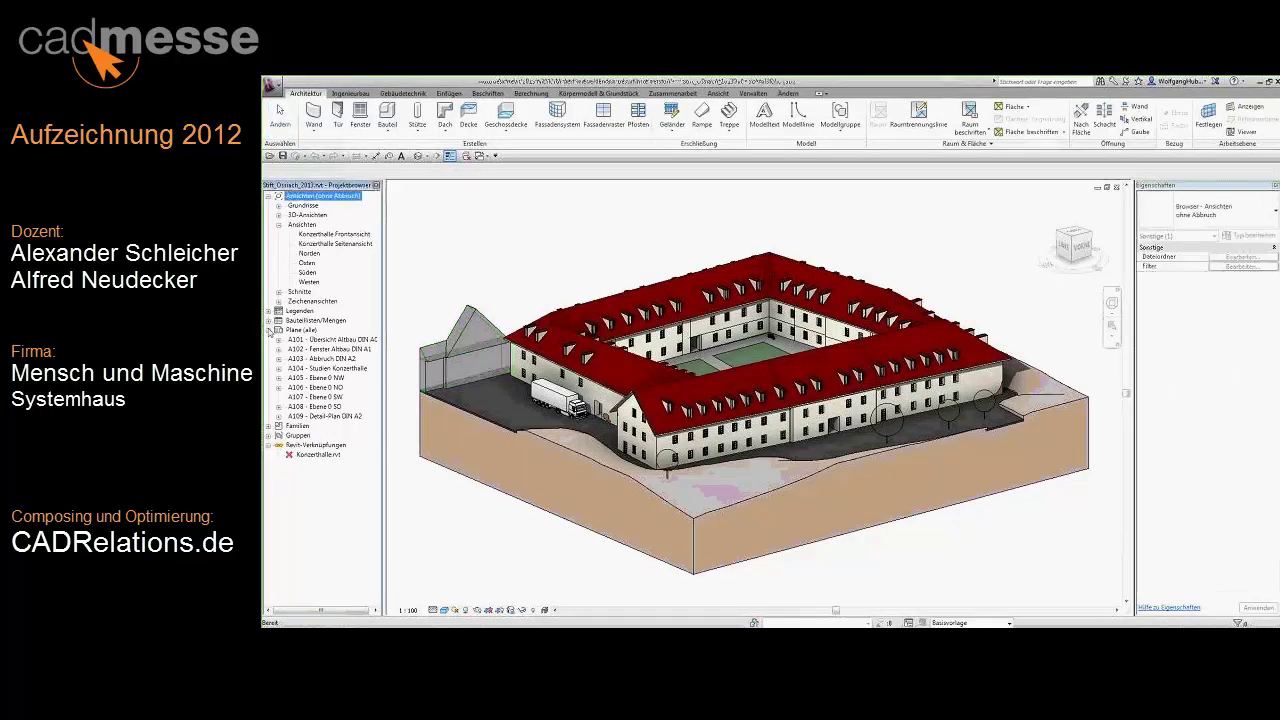
click(309, 254)
double_click(310, 255)
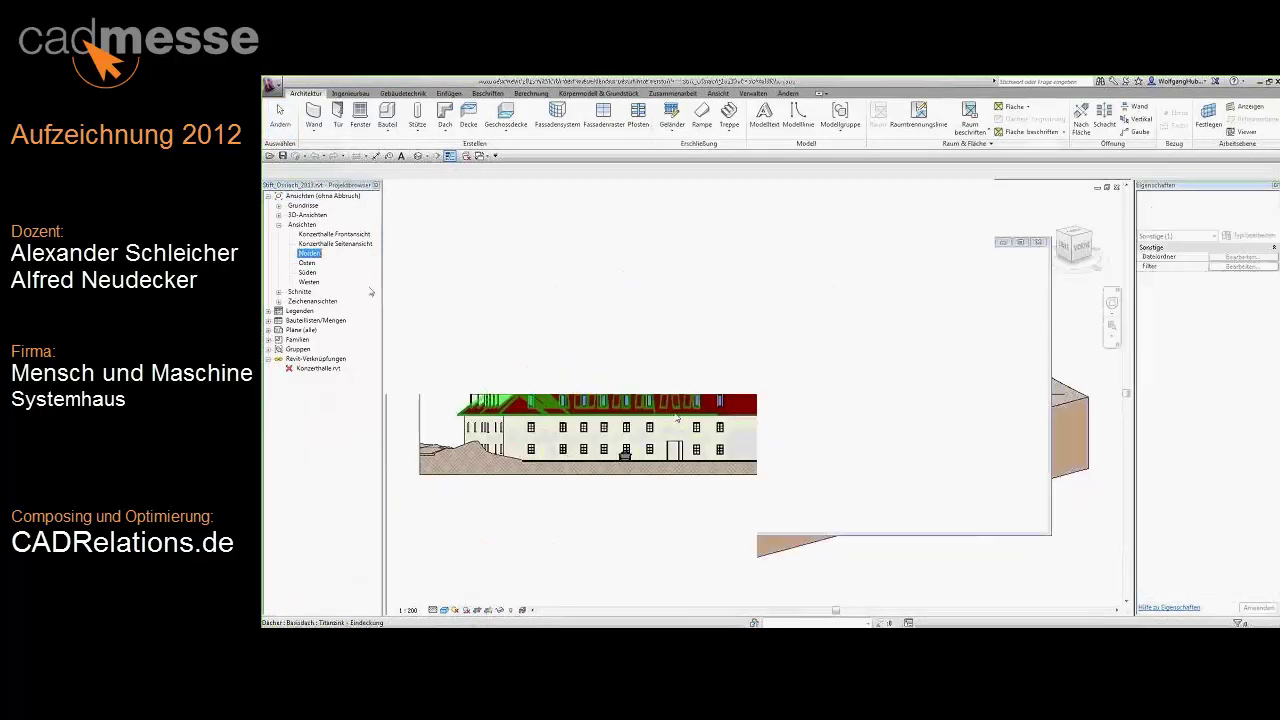
click(444, 610)
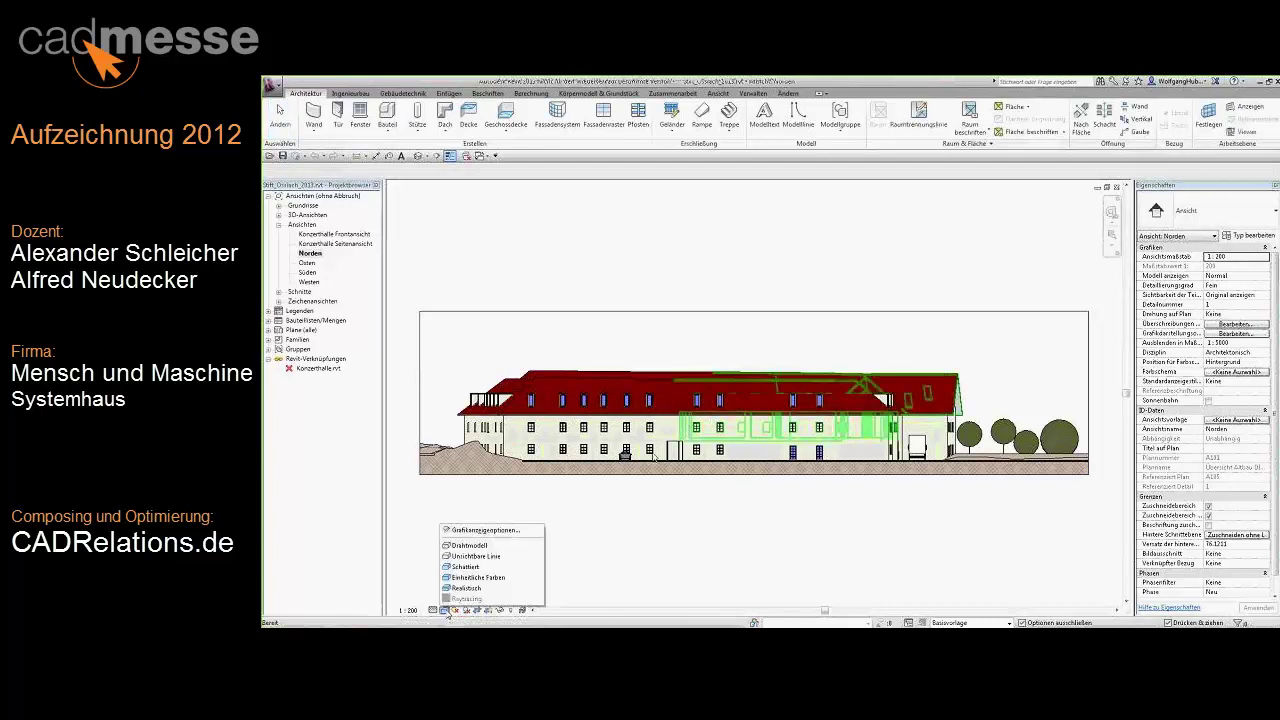
click(696, 535)
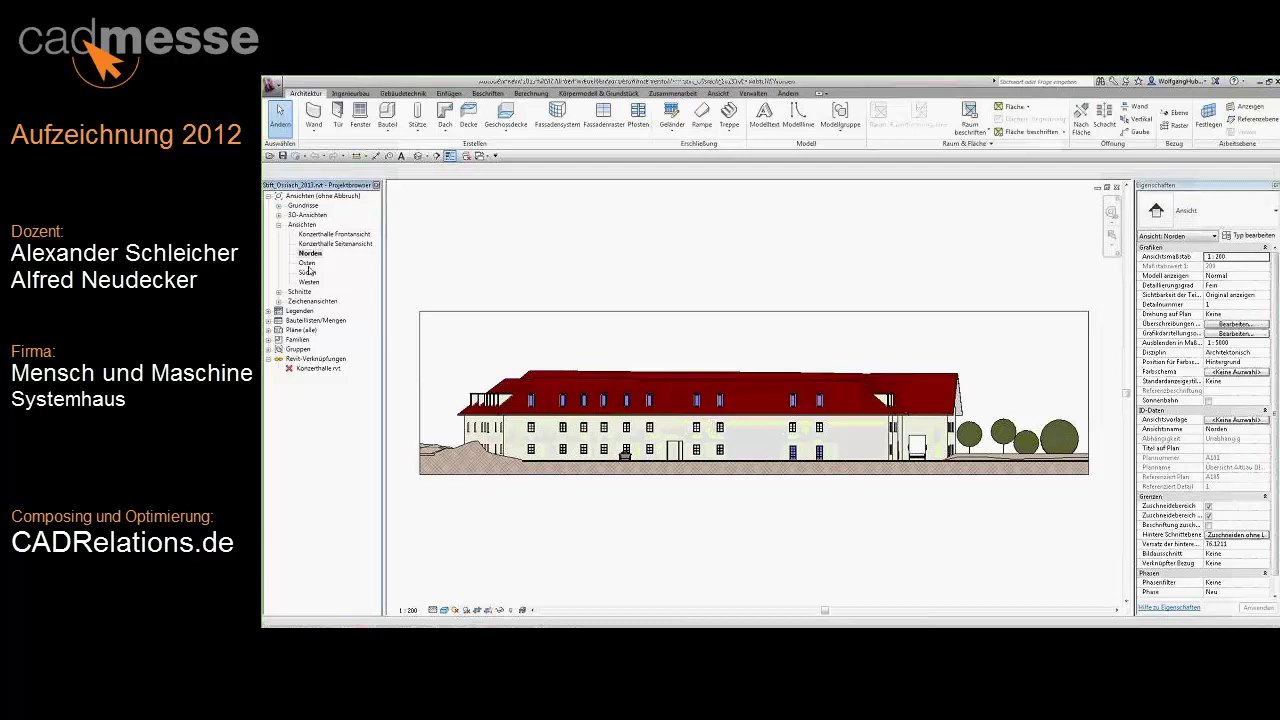
double_click(308, 264)
double_click(308, 272)
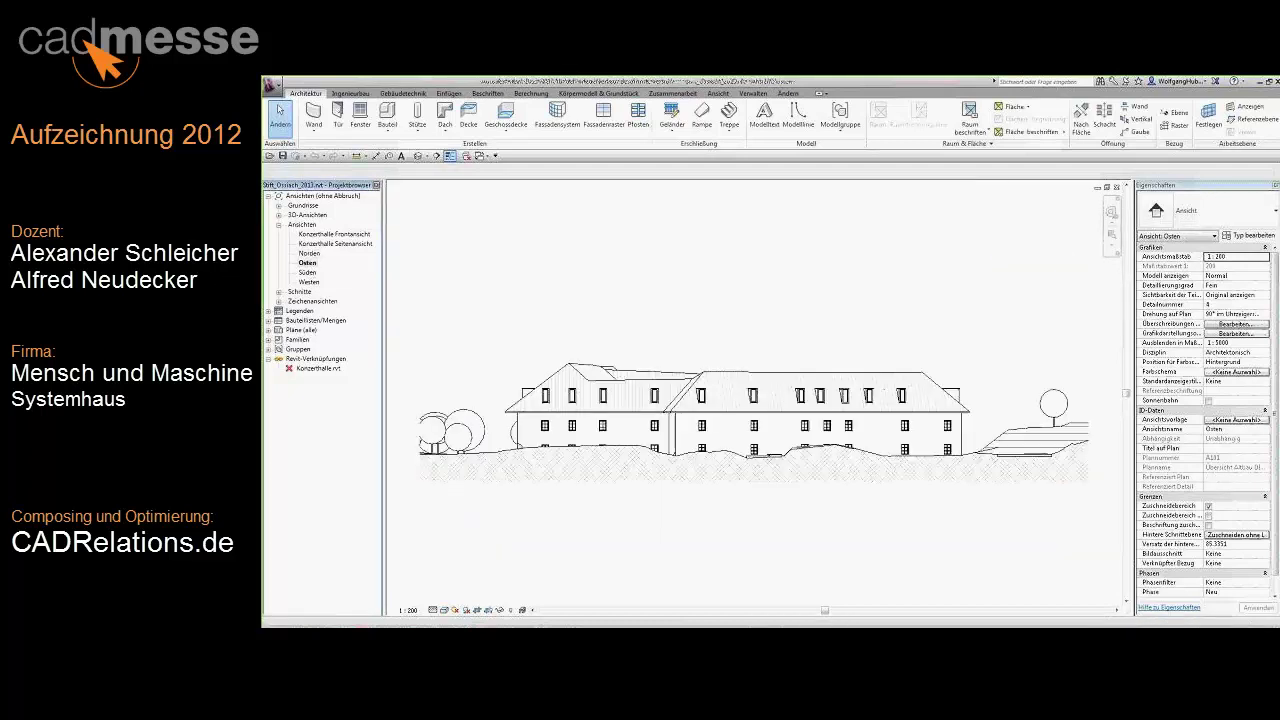
double_click(310, 282)
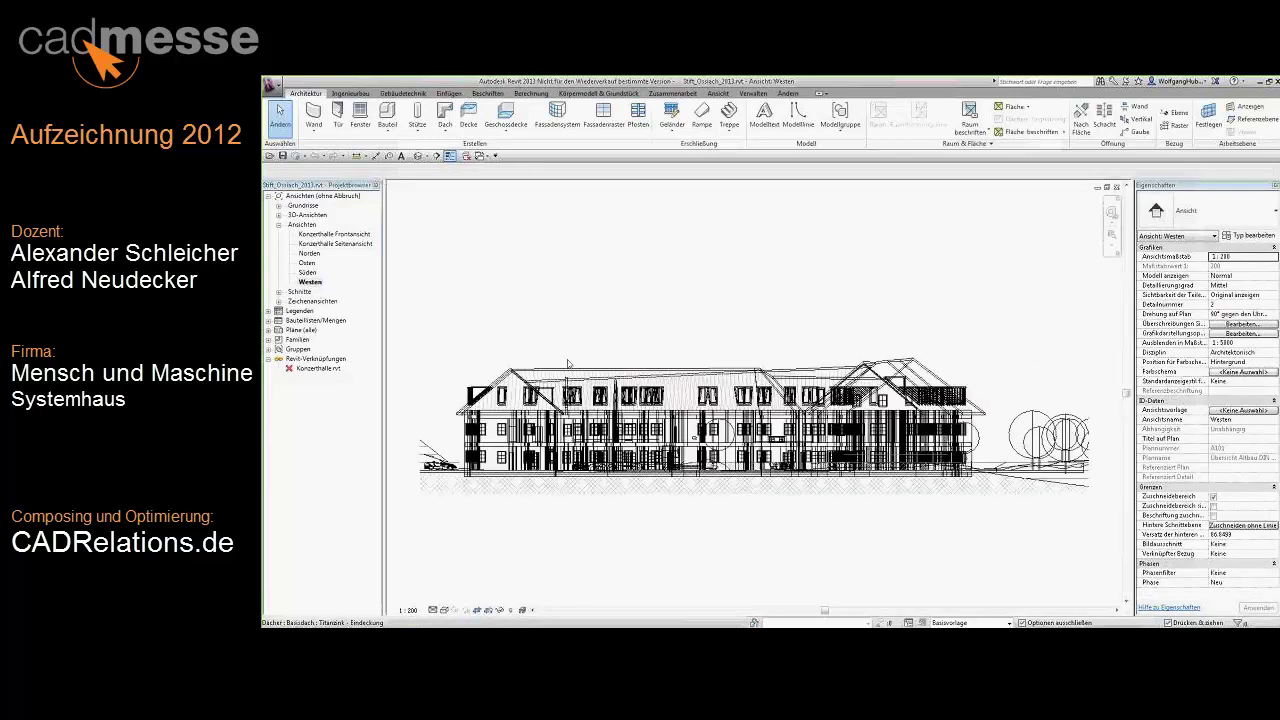
double_click(310, 253)
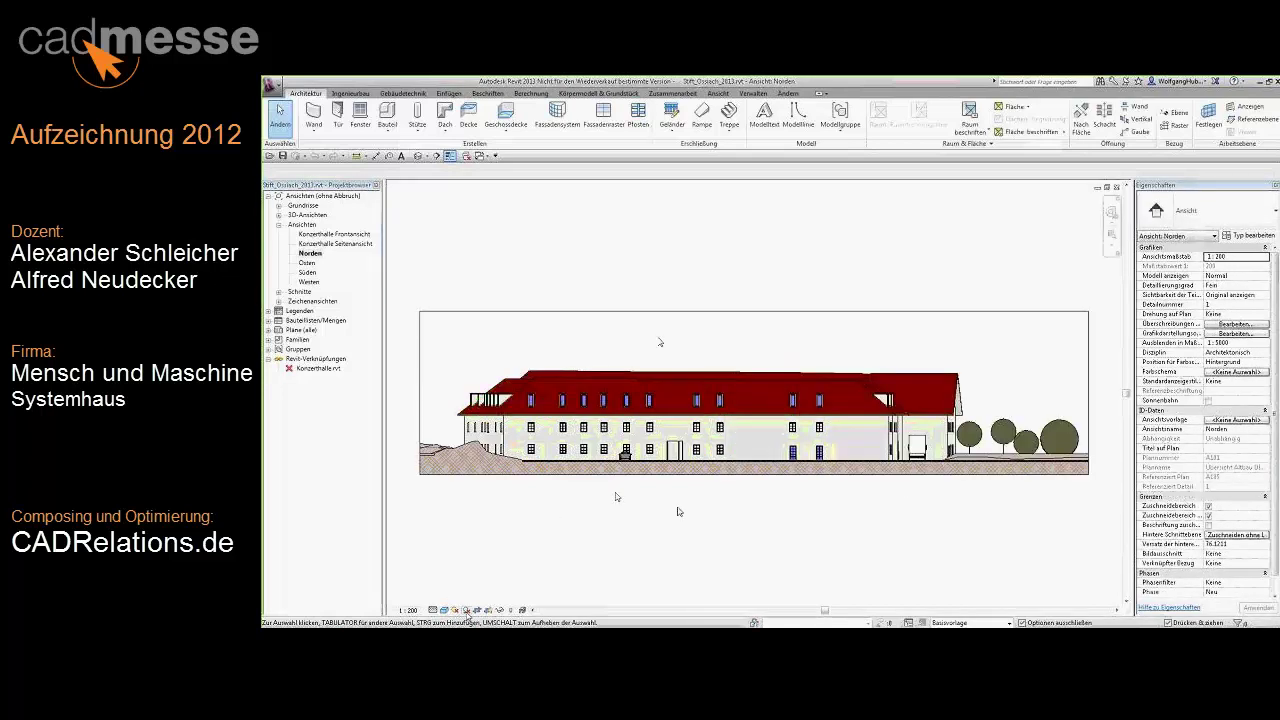
click(444, 610)
click(466, 531)
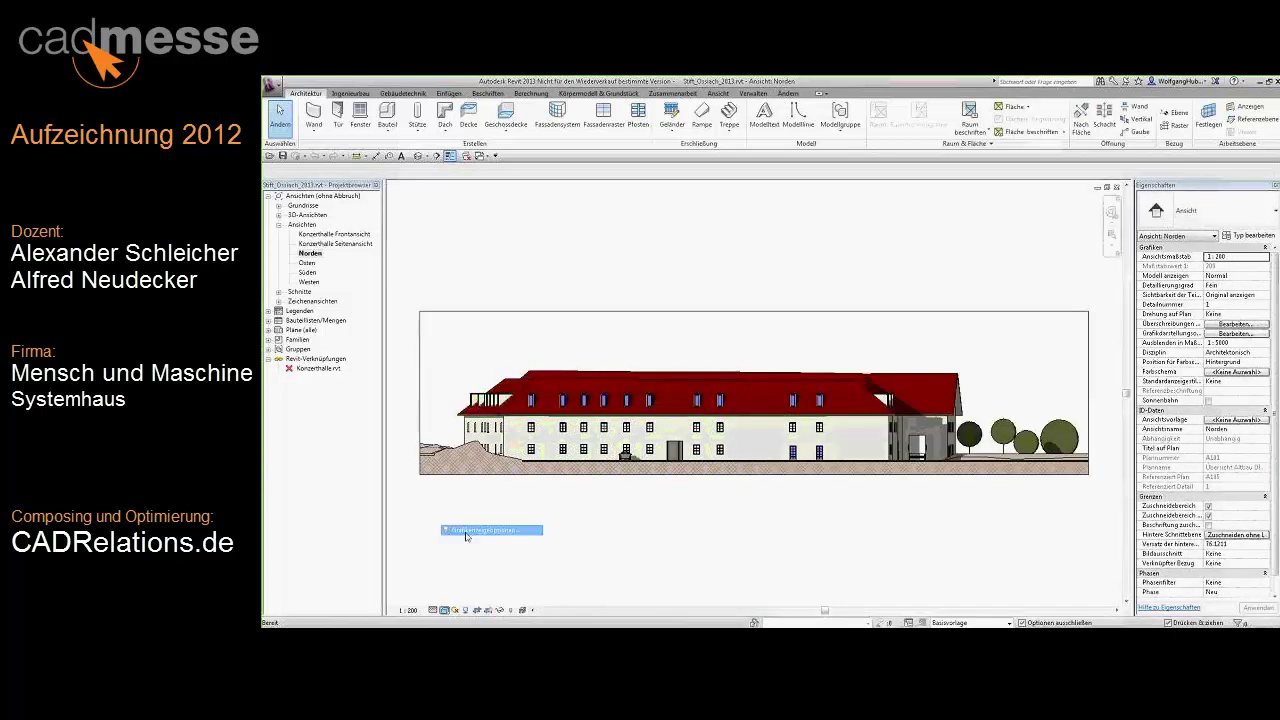
Set the elevation's background to Himmel in Graphic Display Options.
click(597, 399)
click(566, 430)
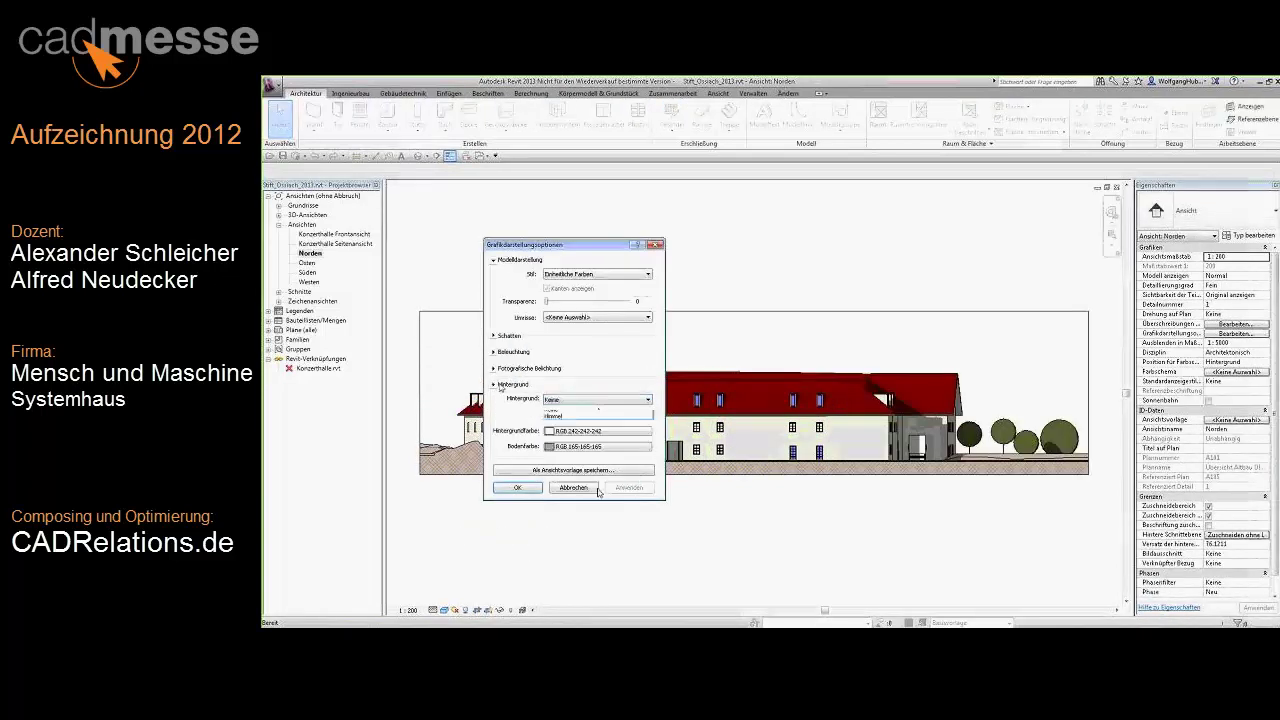
click(560, 418)
click(517, 487)
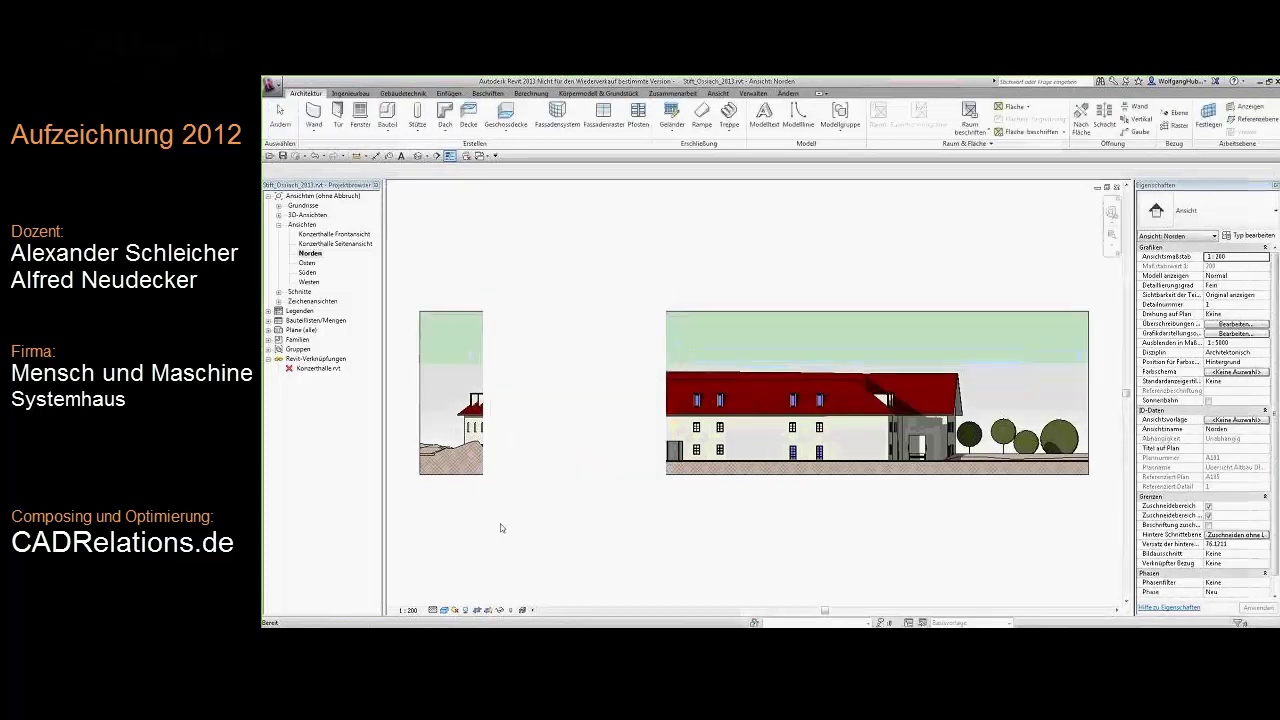
Switch the north elevation to a different visual style.
click(444, 610)
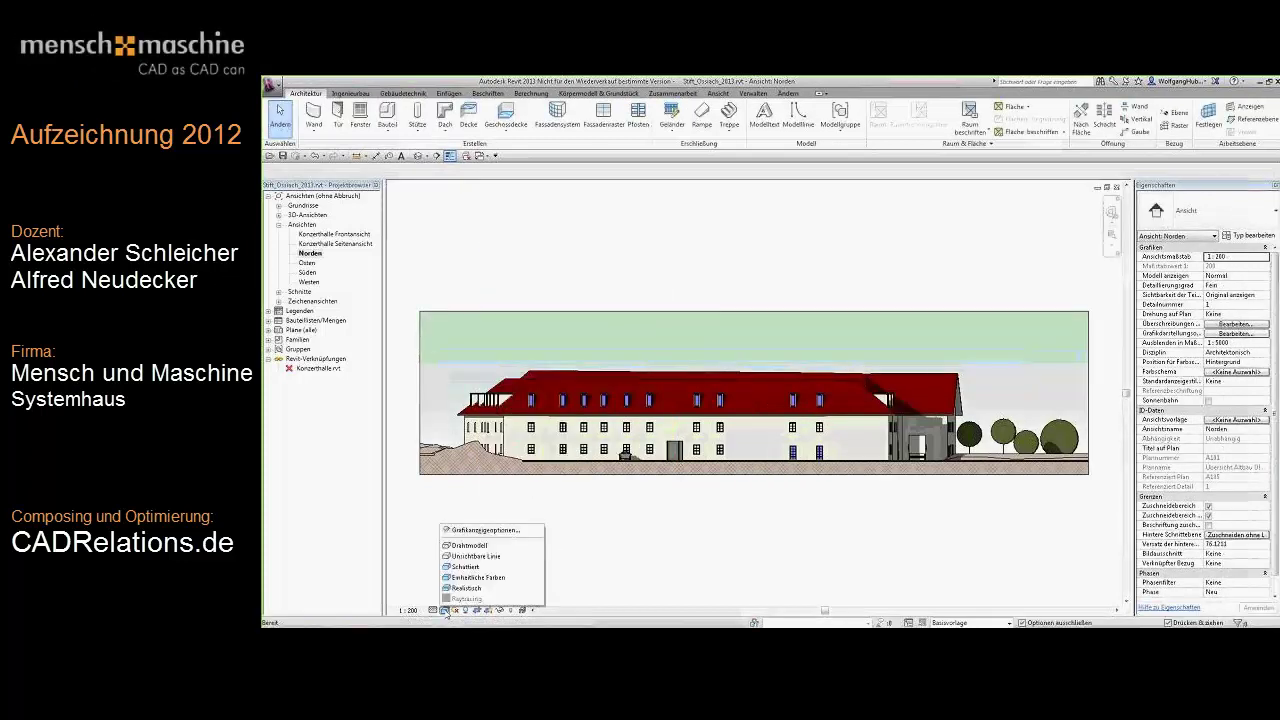
click(477, 577)
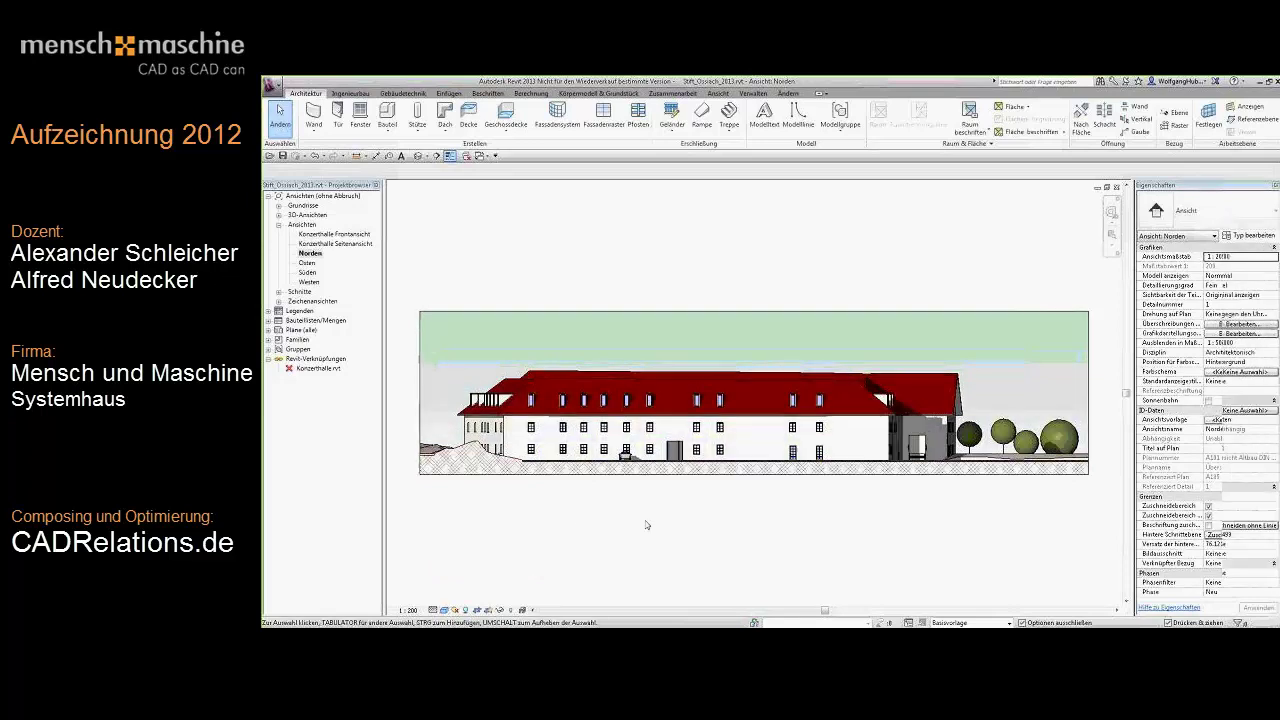
scroll(640, 505, up, 1)
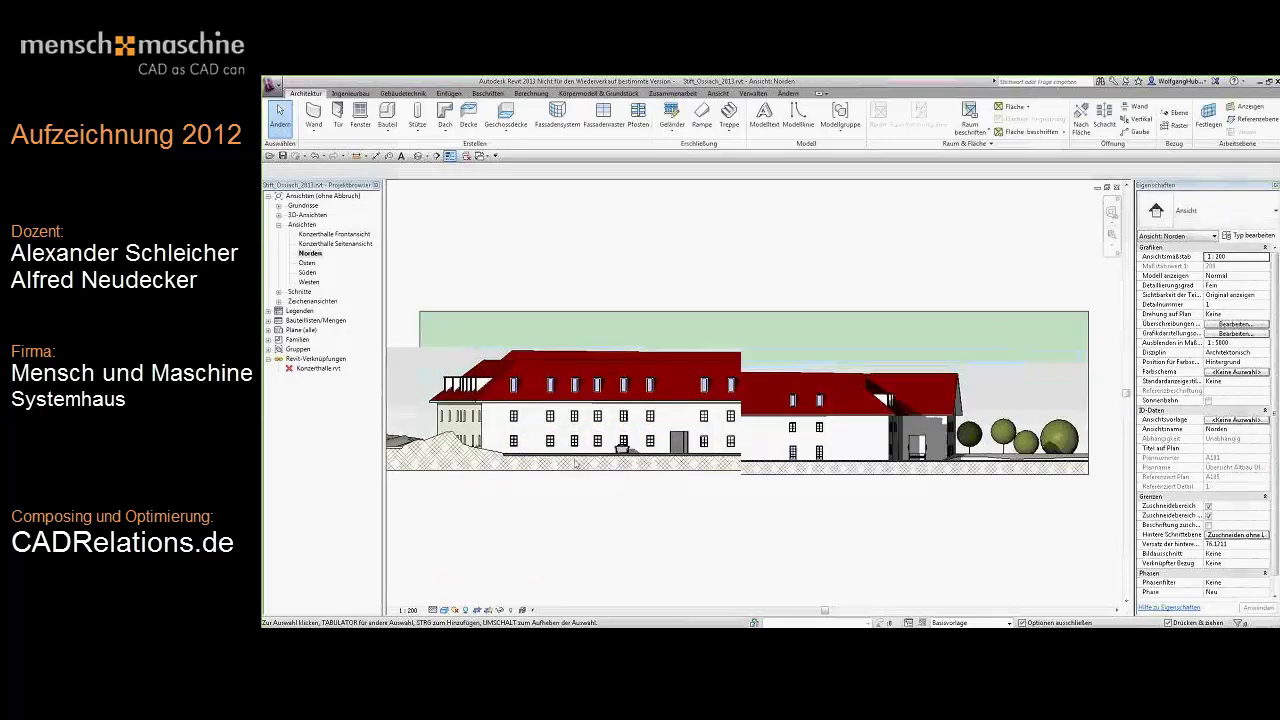
Create a new view template from the current Norden elevation.
click(718, 93)
click(340, 134)
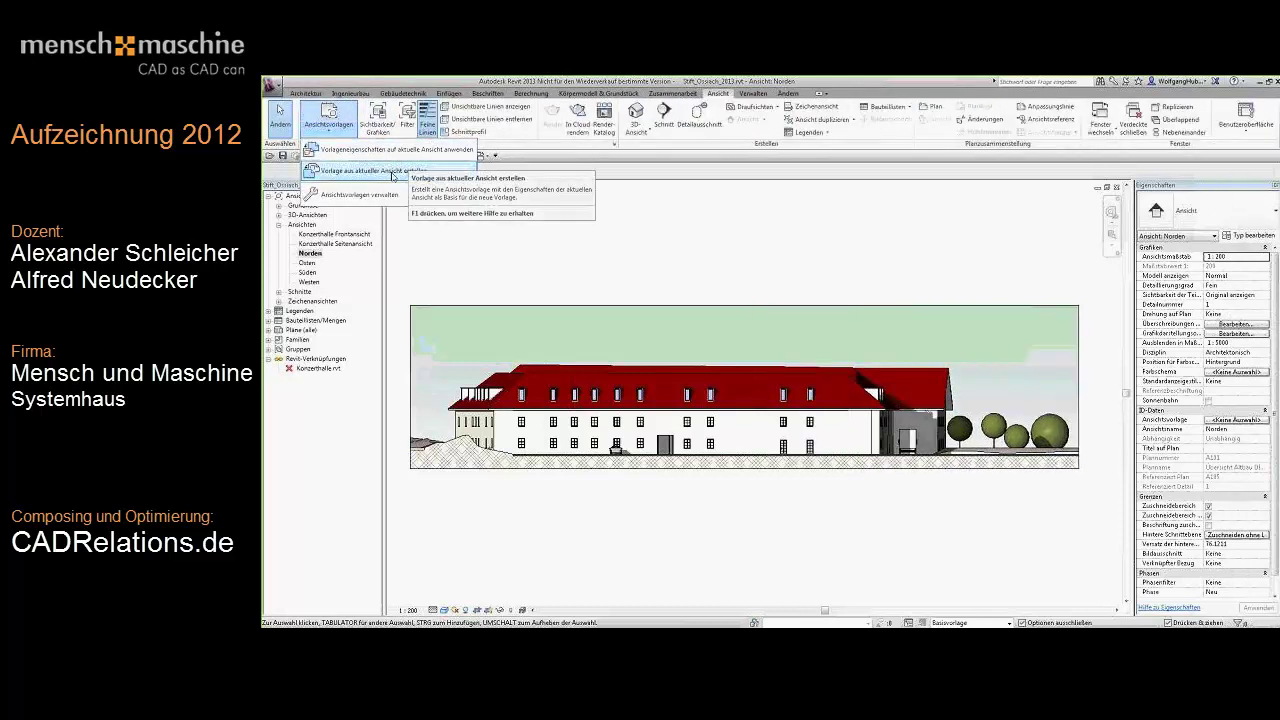
click(392, 173)
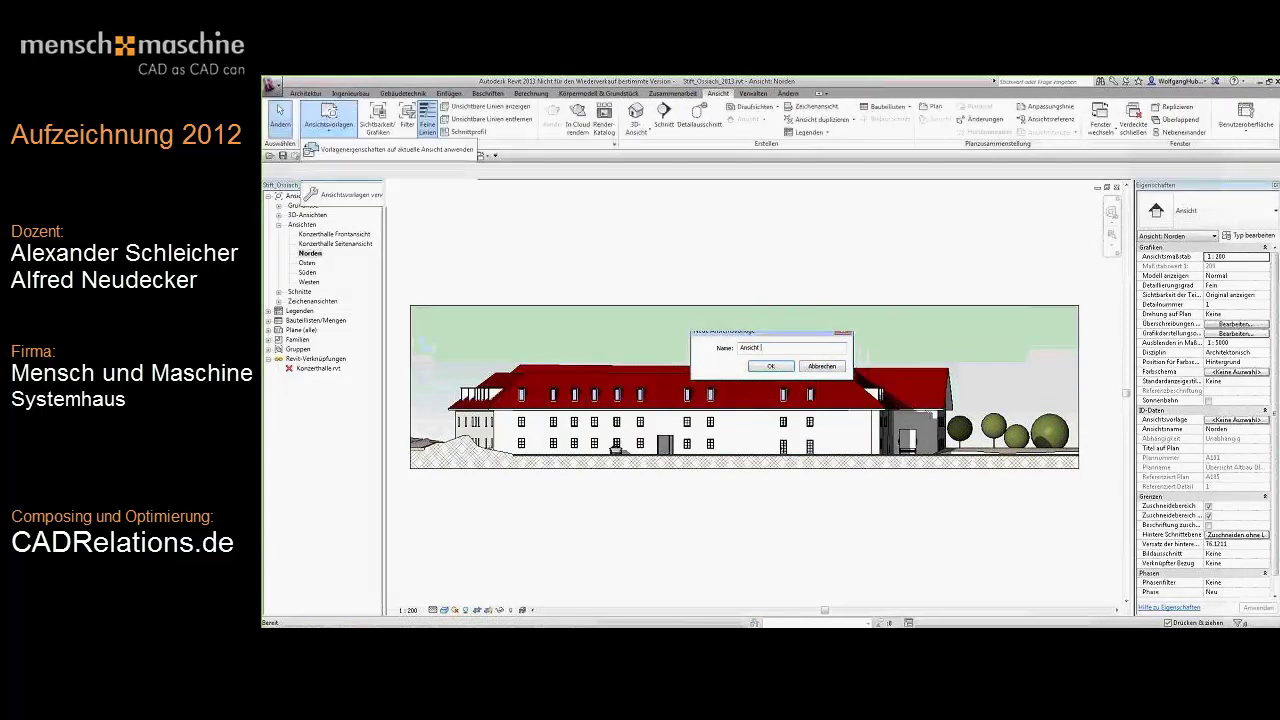
Name the new view template 'Ansicht Ossiach' and accept its settings.
text(Ossiach)
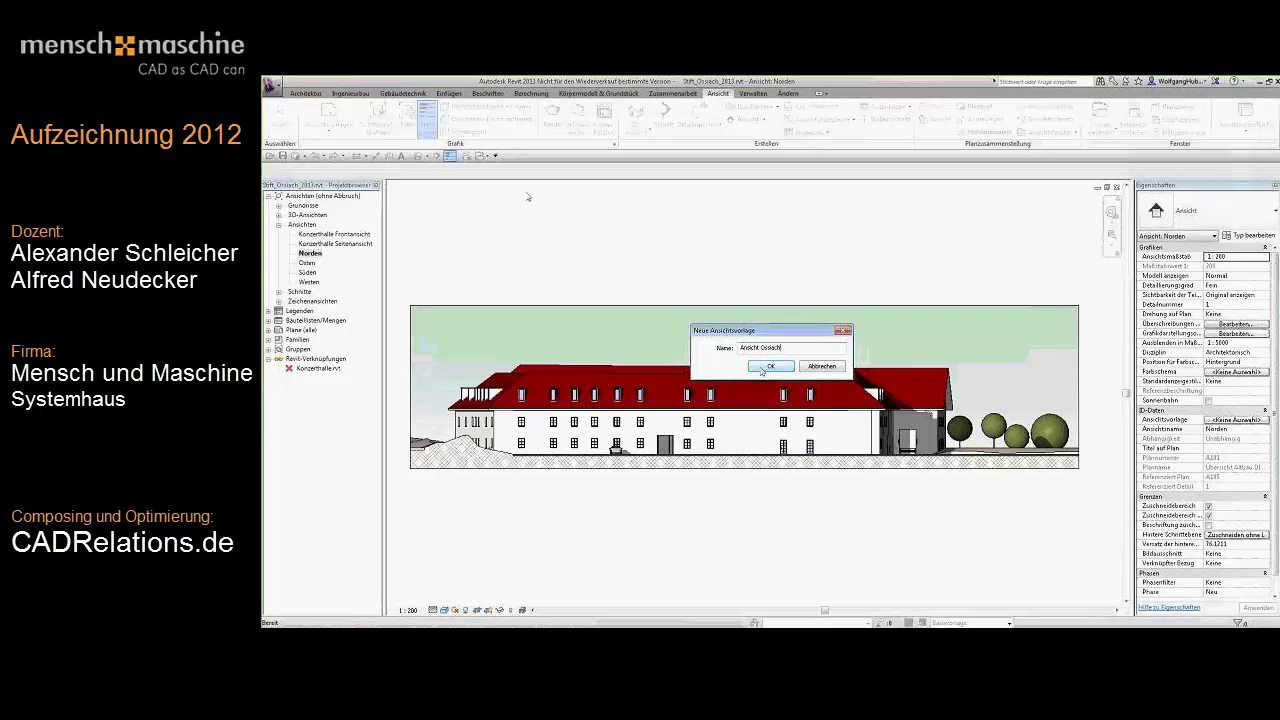
click(765, 368)
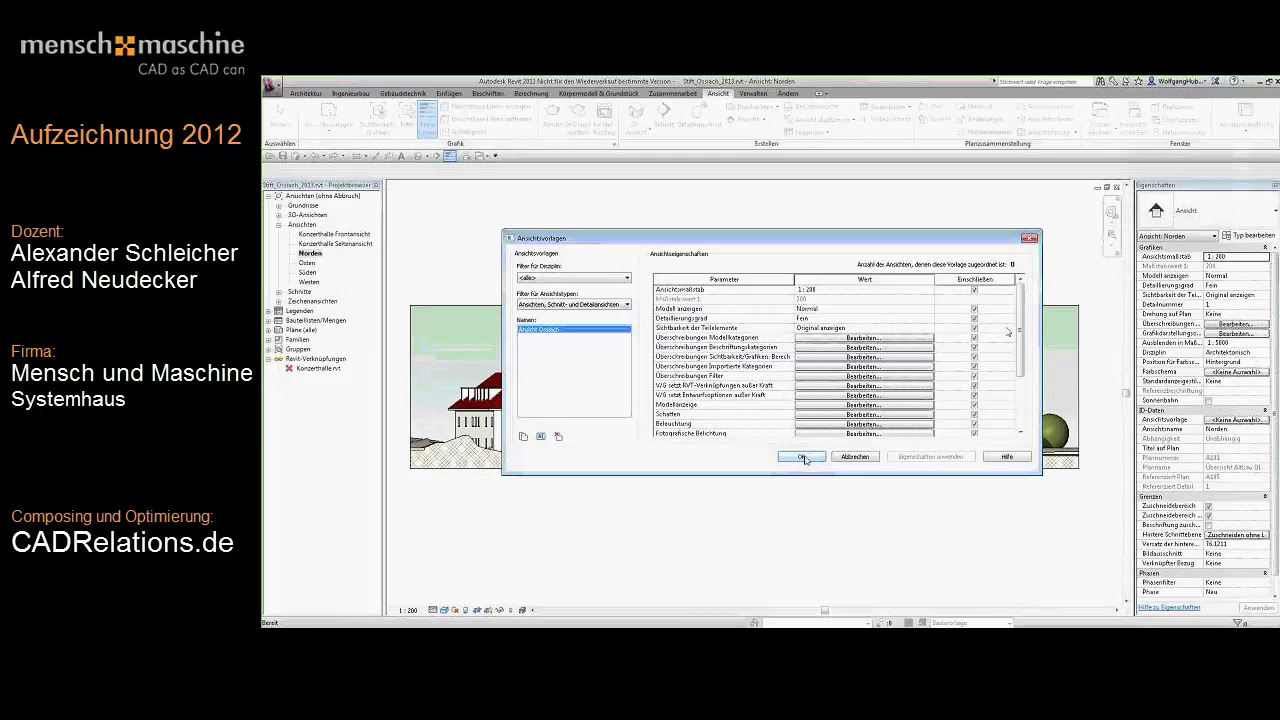
click(803, 457)
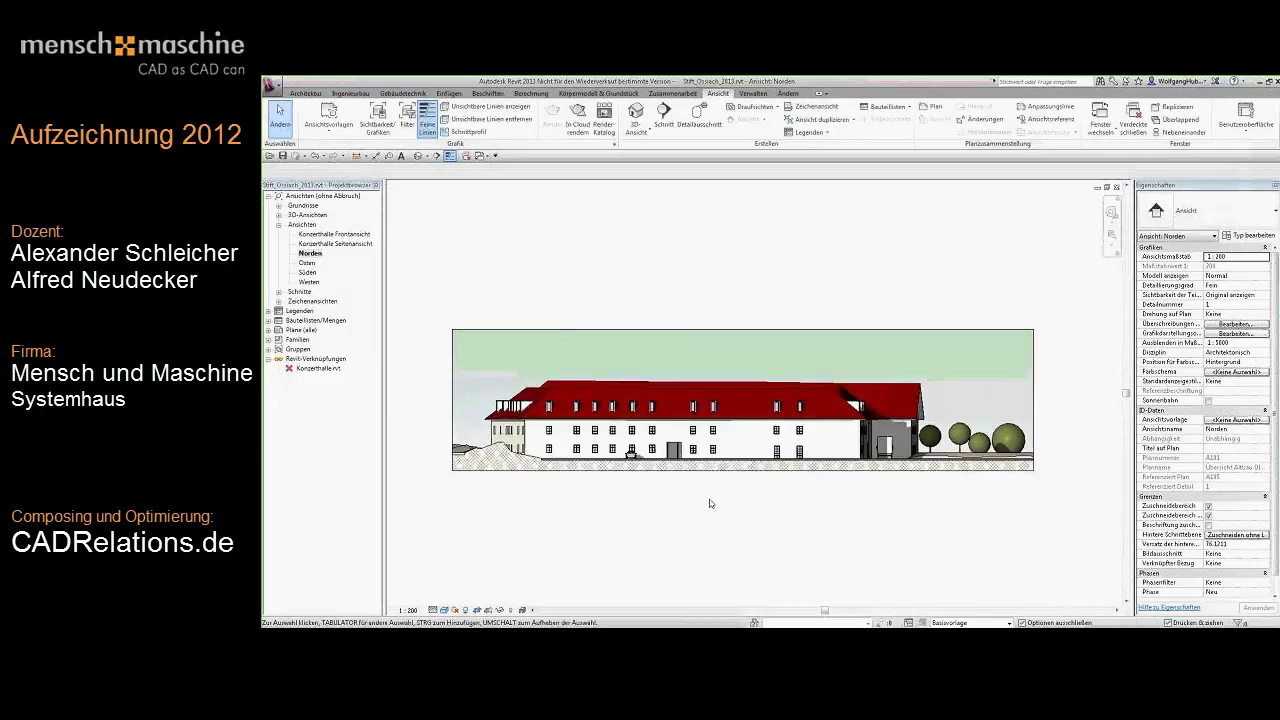
Apply the Ansicht Ossiach template to the Osten elevation, then reopen Norden.
double_click(307, 264)
click(330, 128)
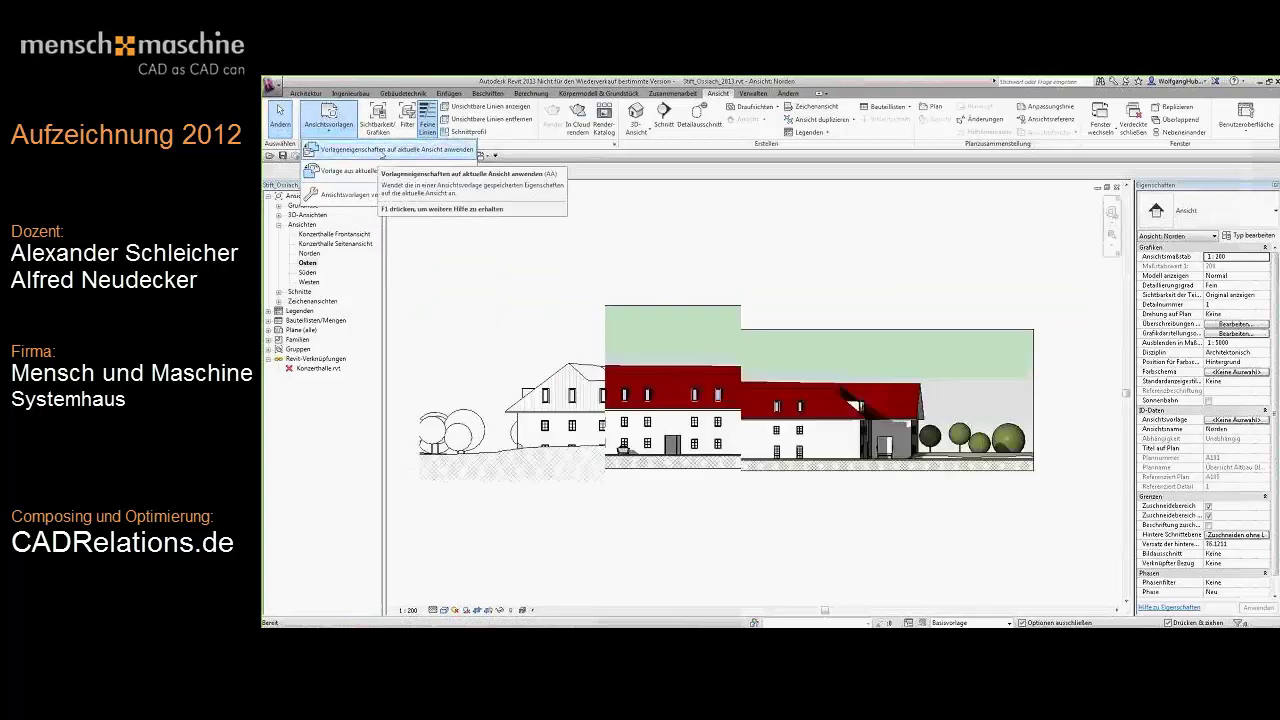
click(382, 150)
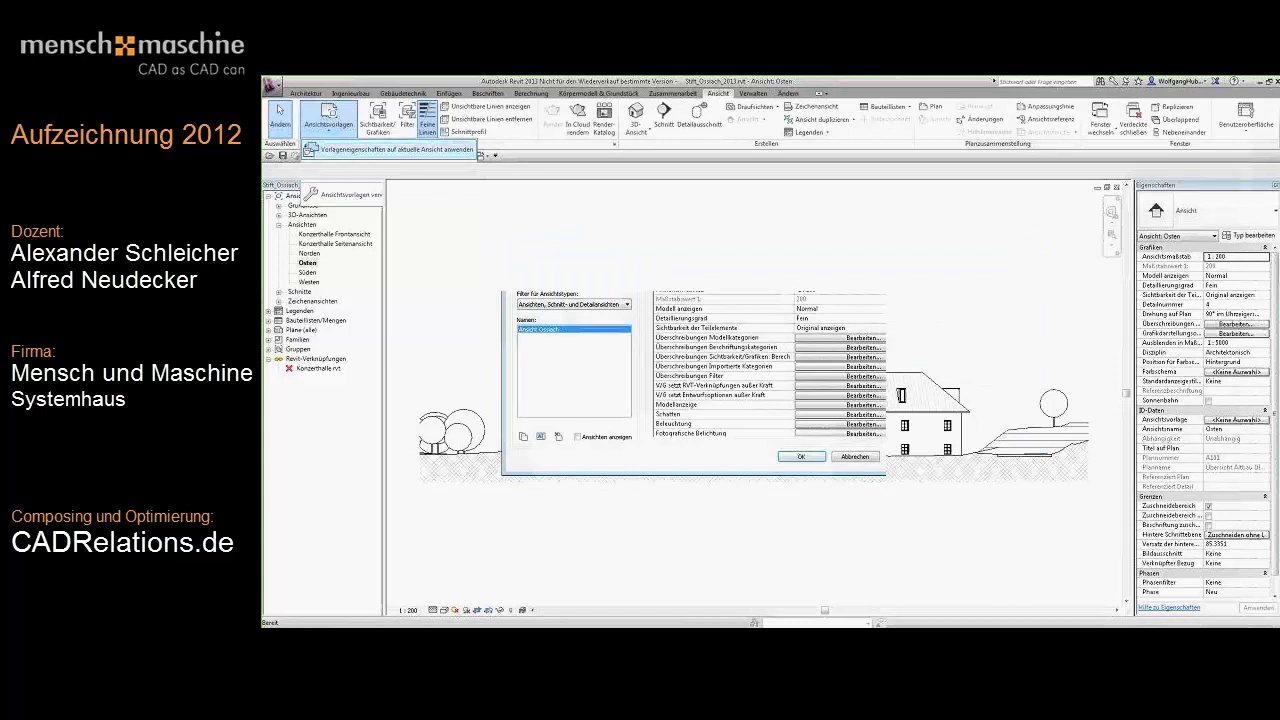
click(810, 455)
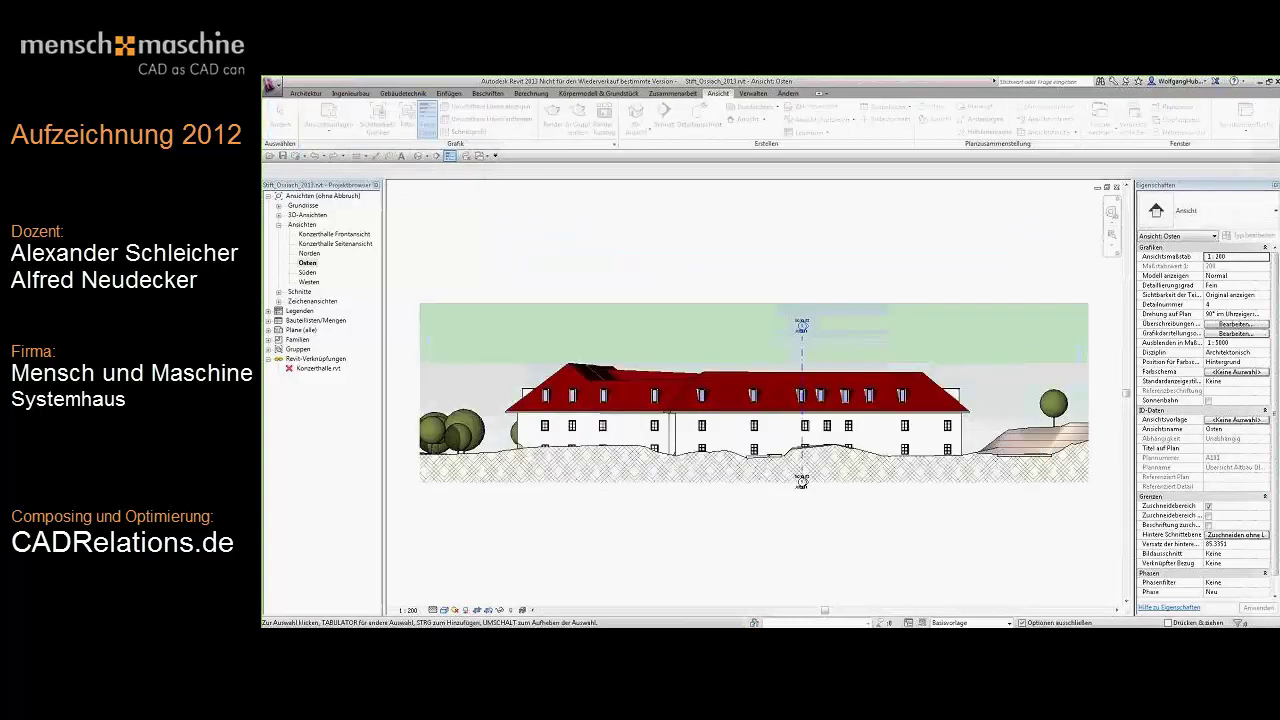
double_click(309, 253)
Change the Ansicht Ossiach template's graphic display style to Unsichtbare Linie (hidden line).
click(329, 118)
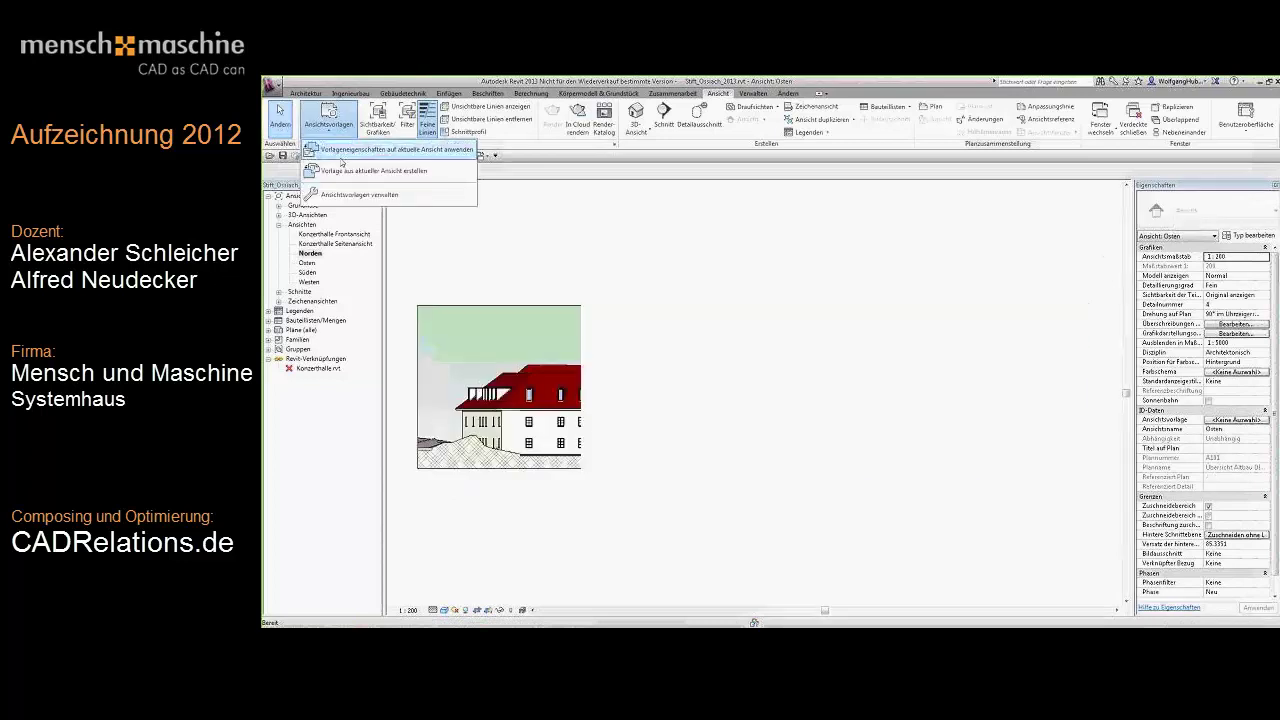
click(341, 152)
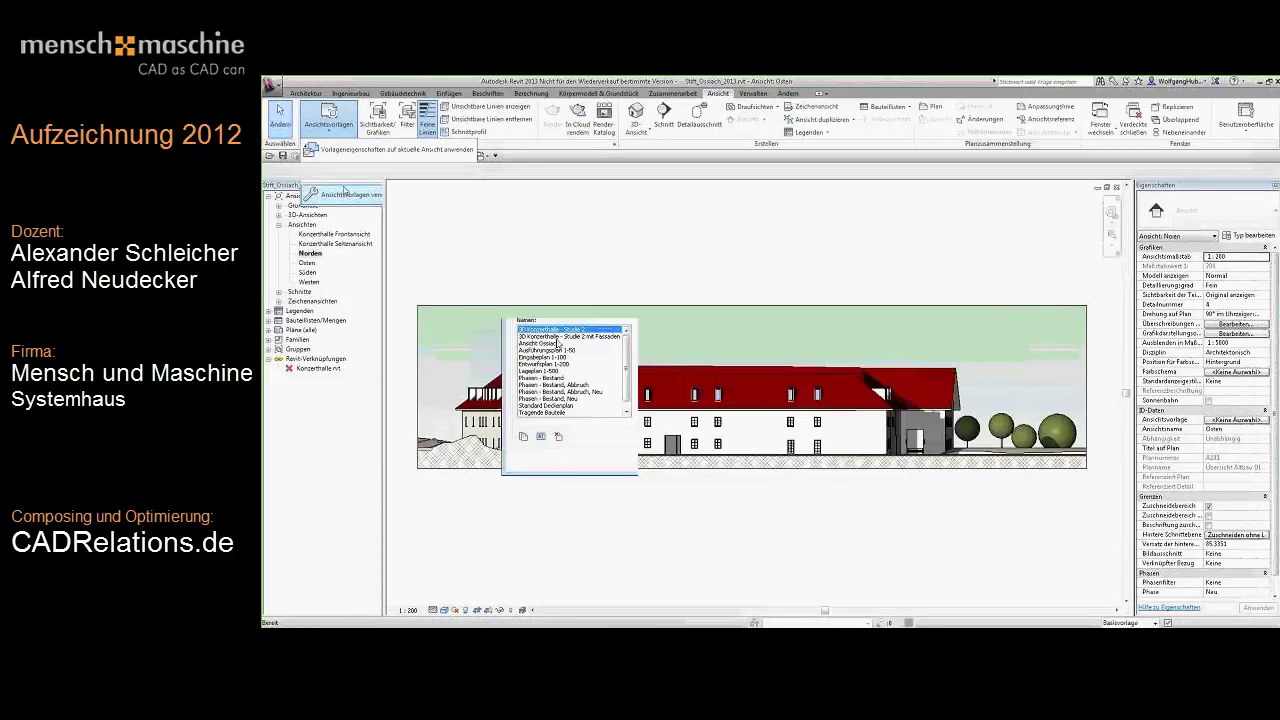
click(557, 343)
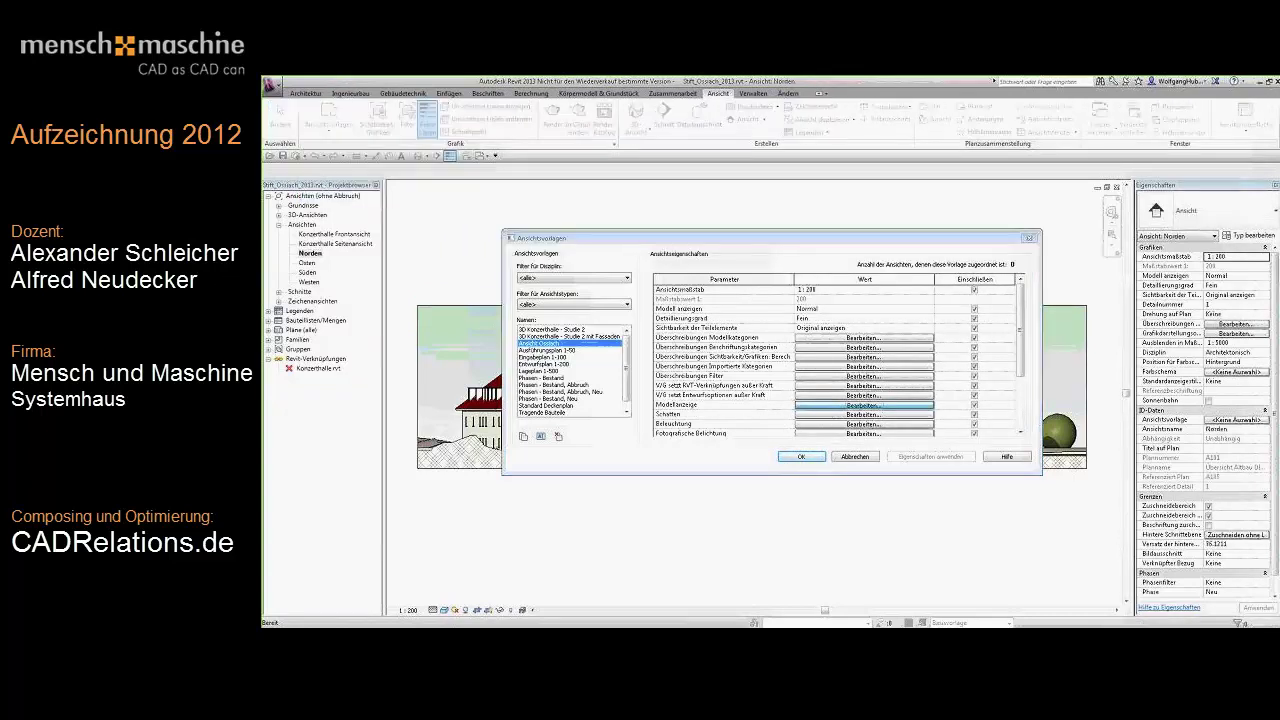
click(863, 405)
click(597, 274)
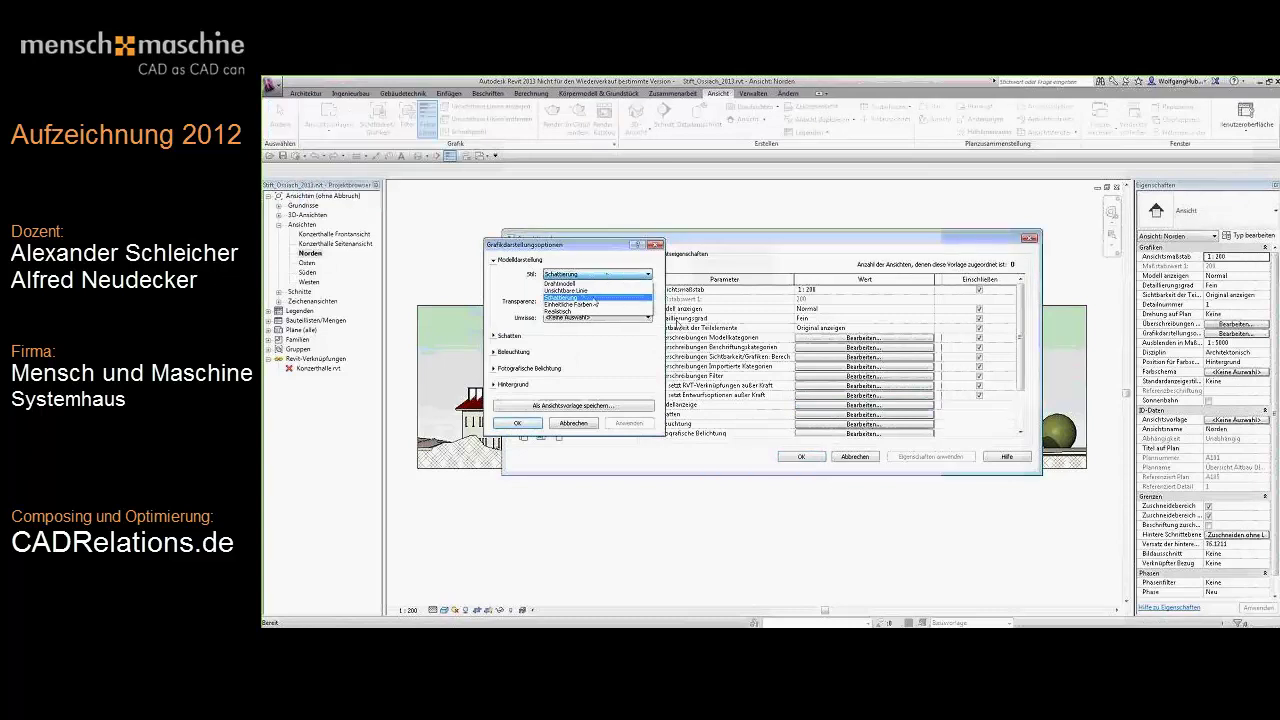
click(566, 290)
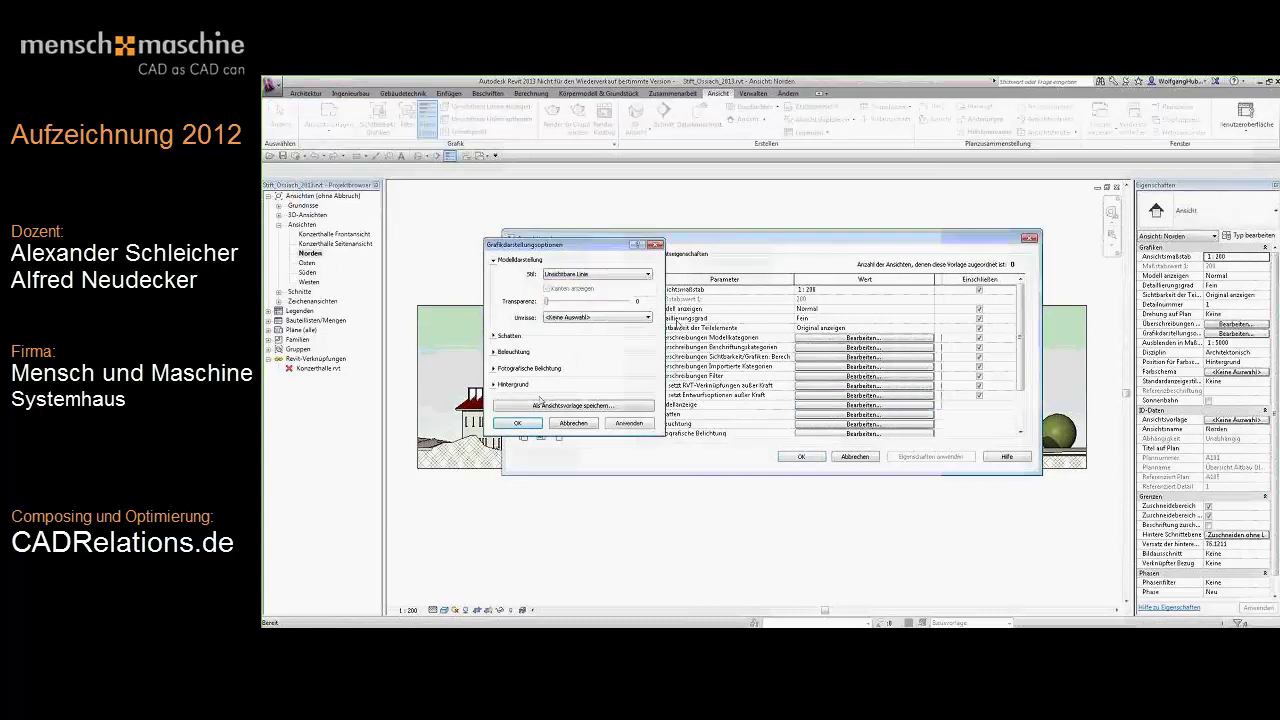
click(517, 423)
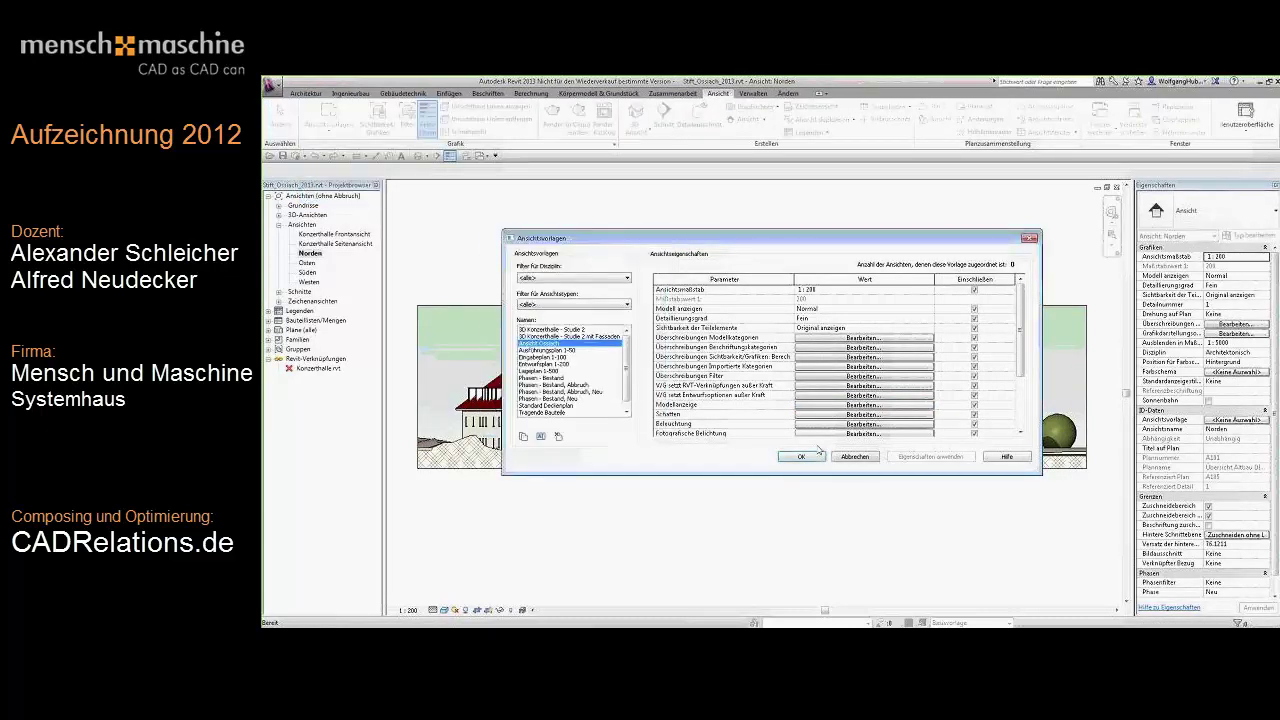
click(801, 456)
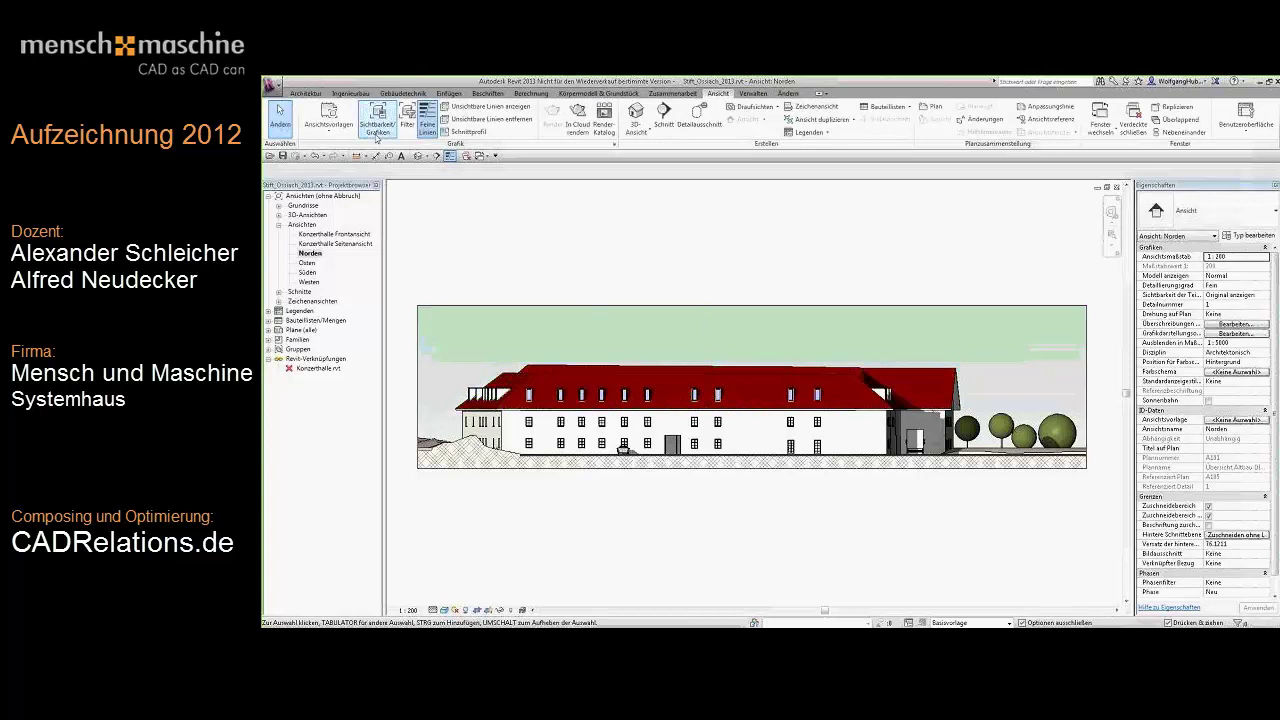
Apply the Ansicht Ossiach template to the Osten elevation.
click(329, 122)
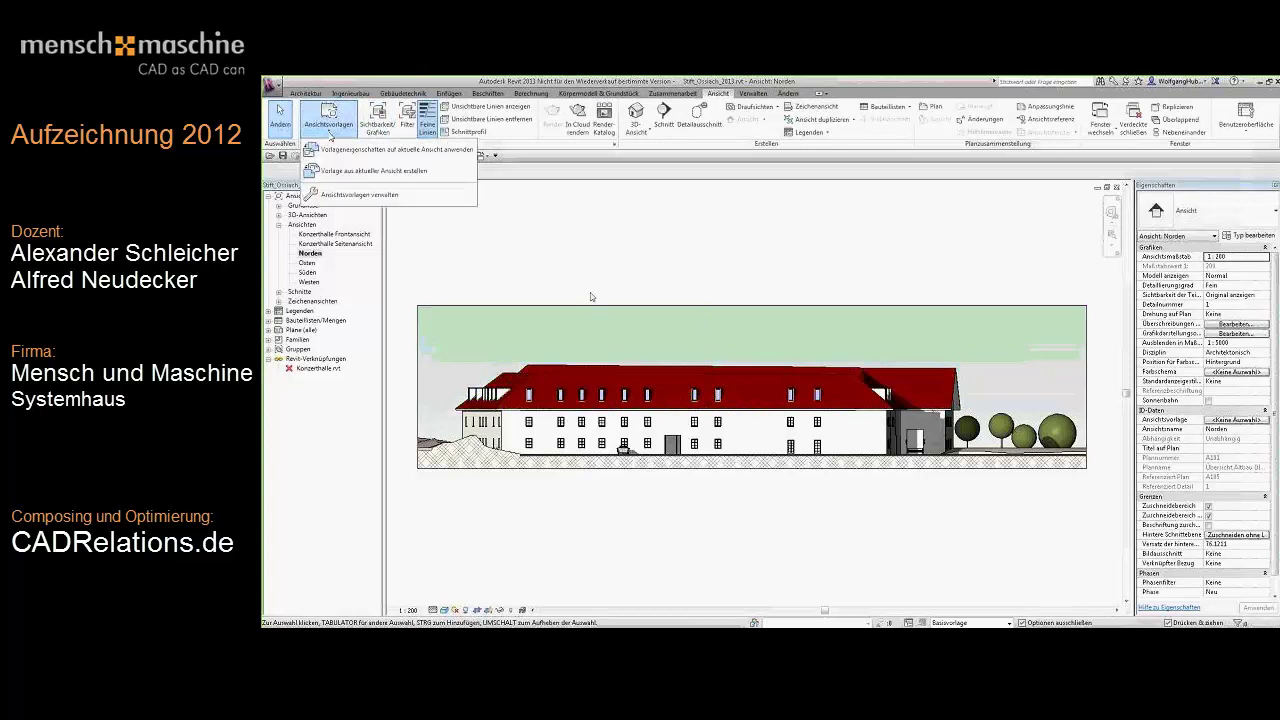
click(383, 150)
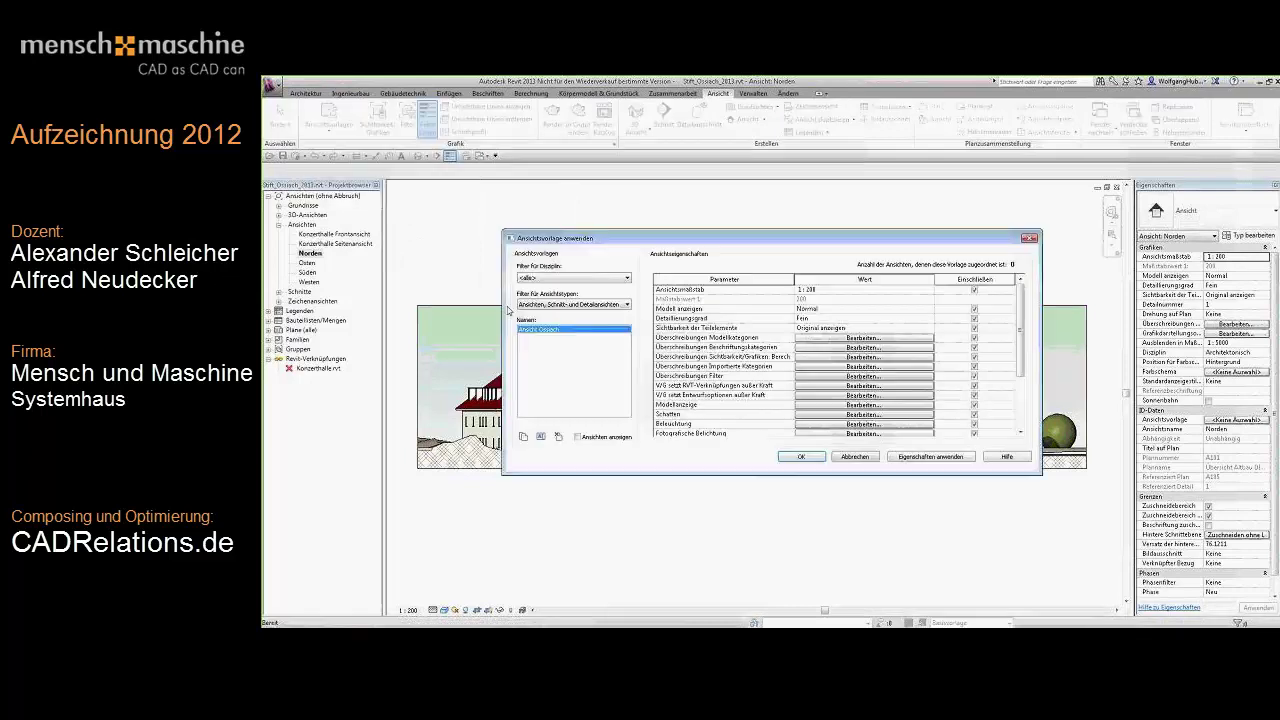
click(811, 459)
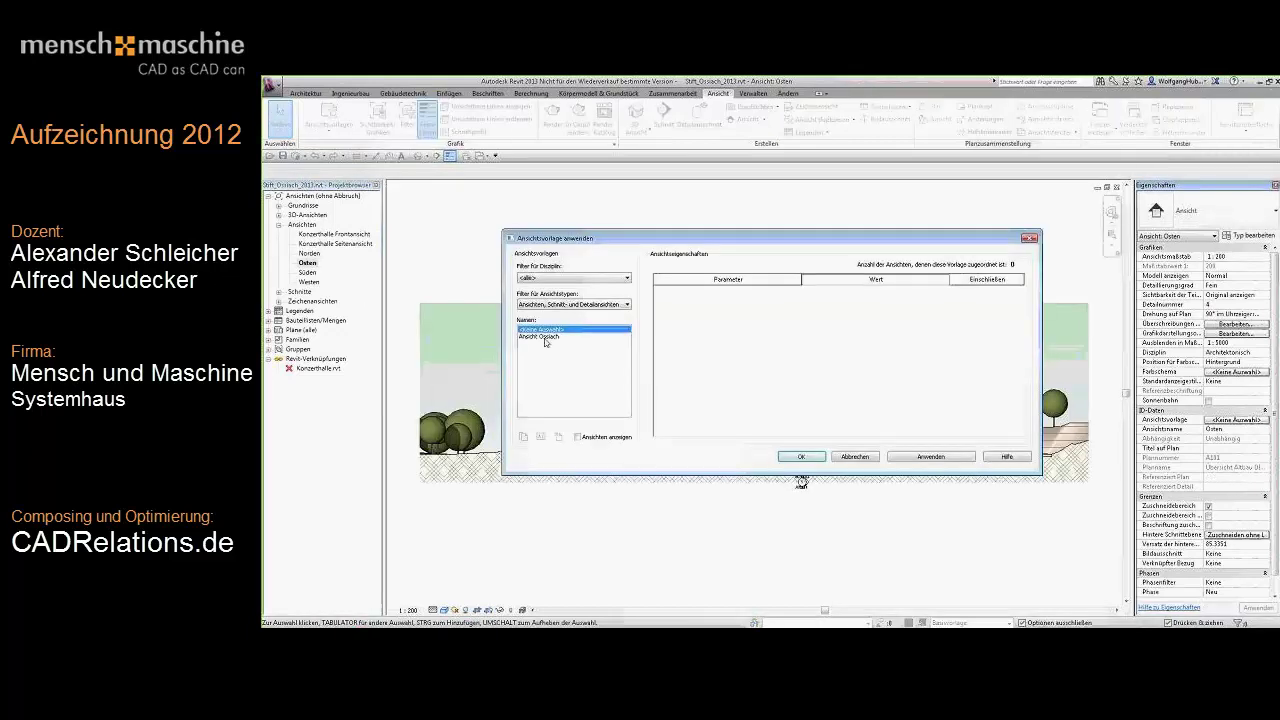
click(545, 338)
click(931, 457)
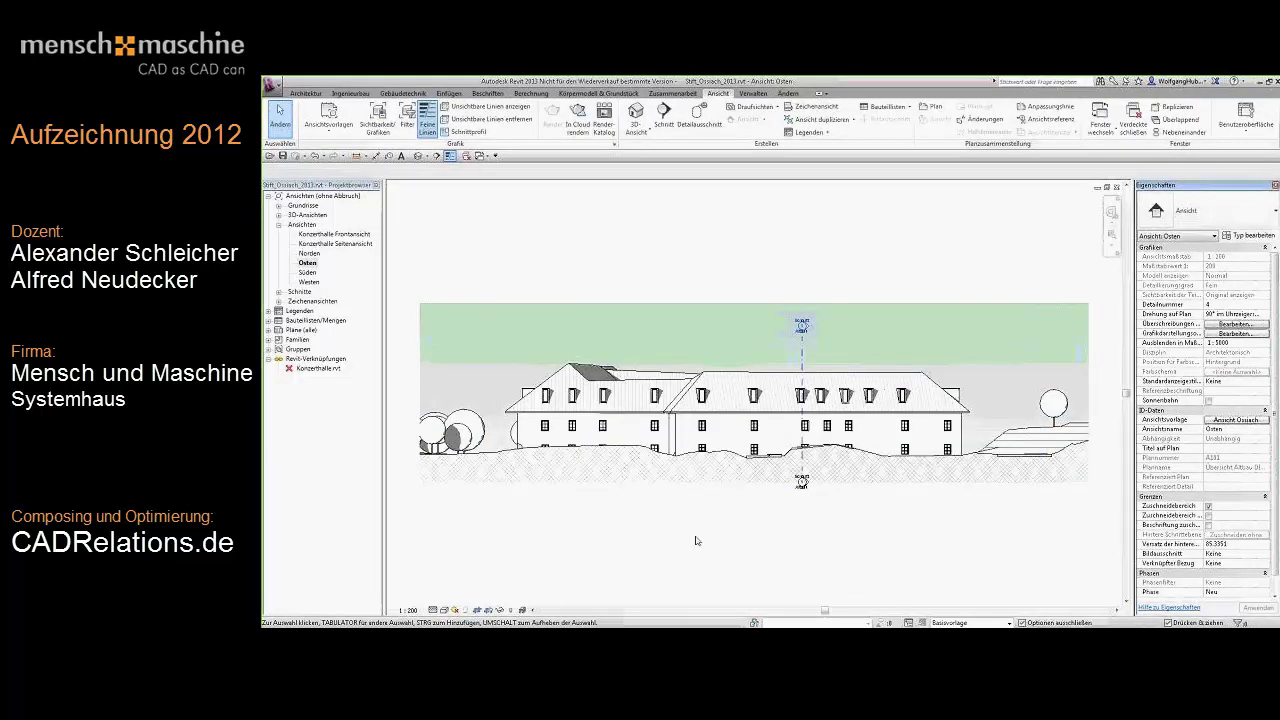
Switch the Ansicht Ossiach template's display style to Schattierung (shaded) and apply it.
click(330, 125)
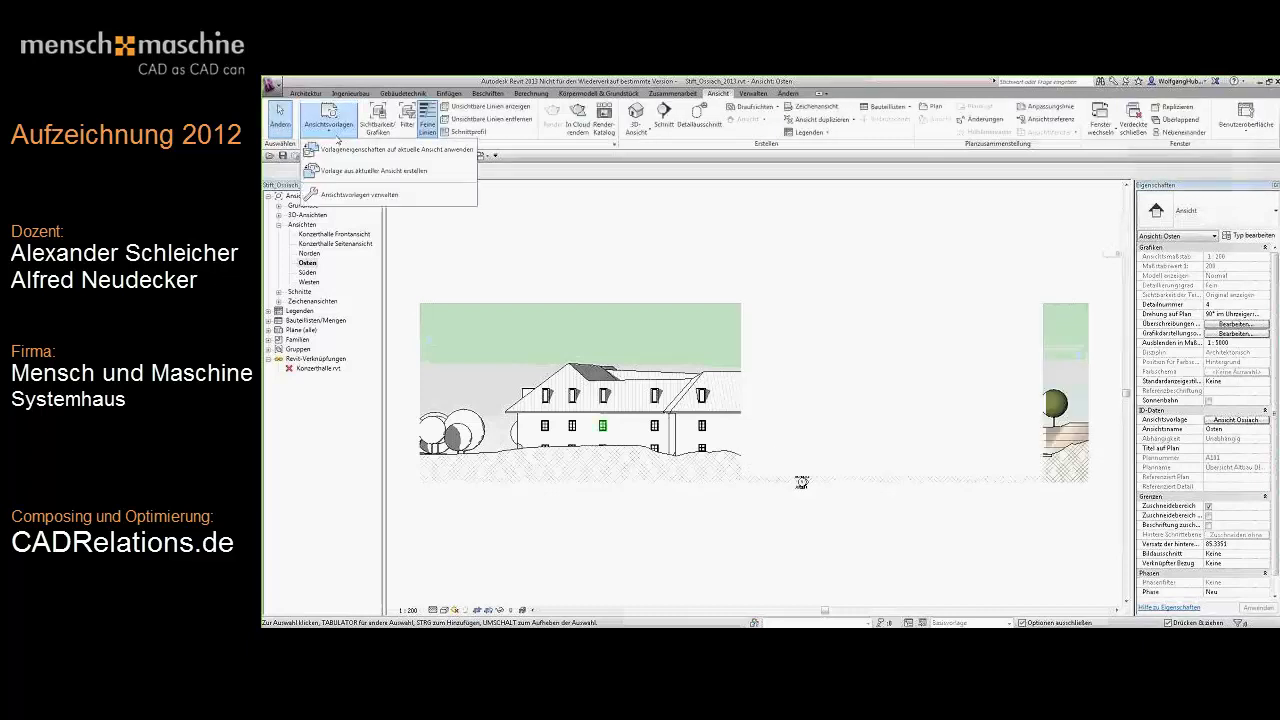
click(362, 194)
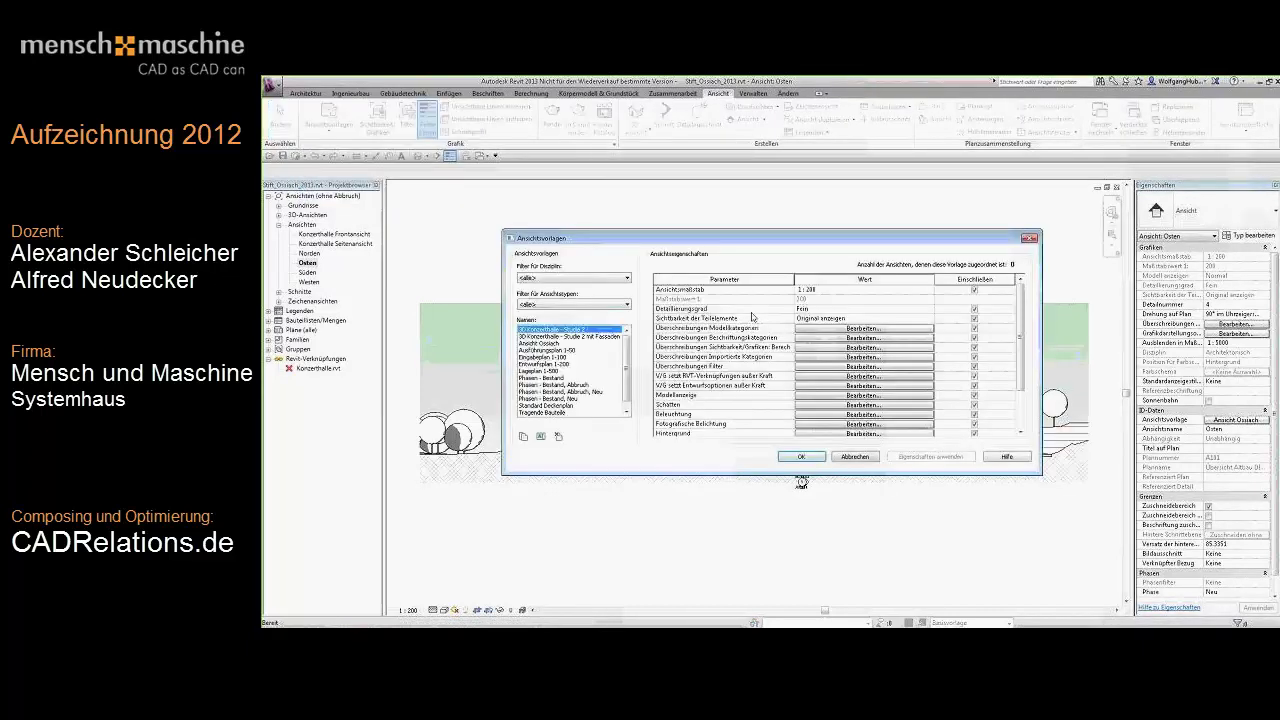
click(864, 395)
click(597, 274)
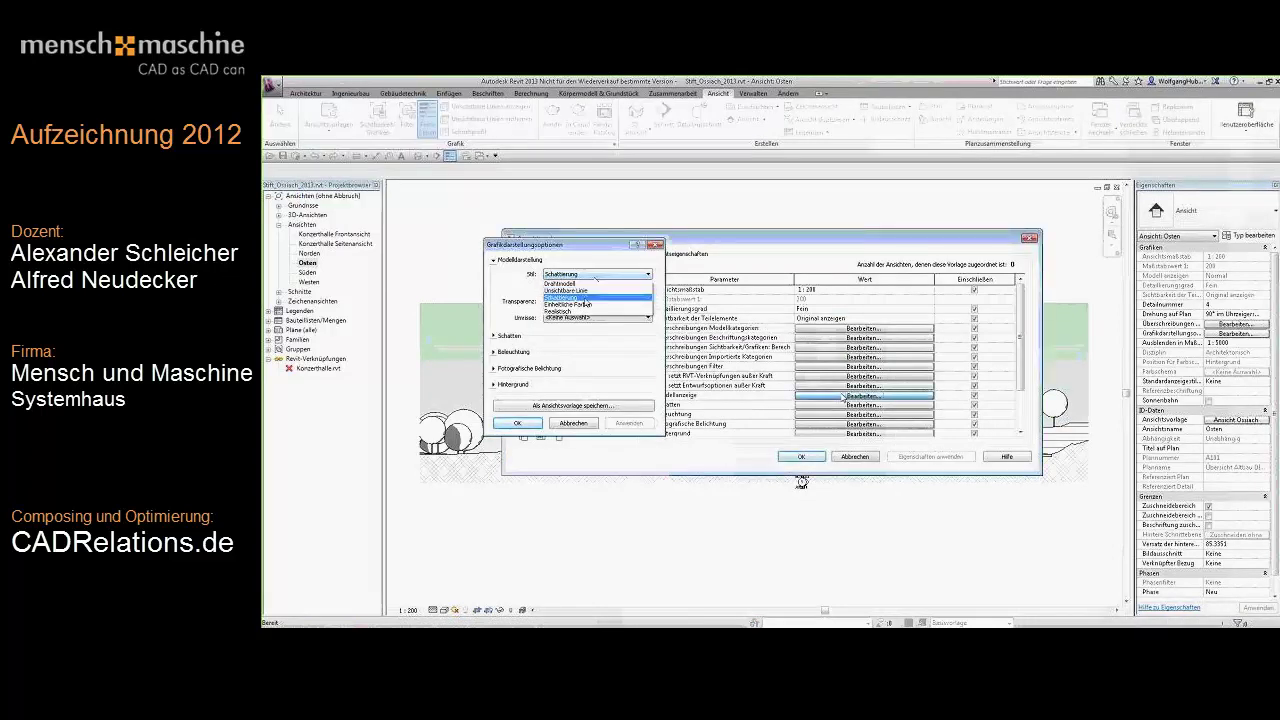
click(565, 297)
key(Return)
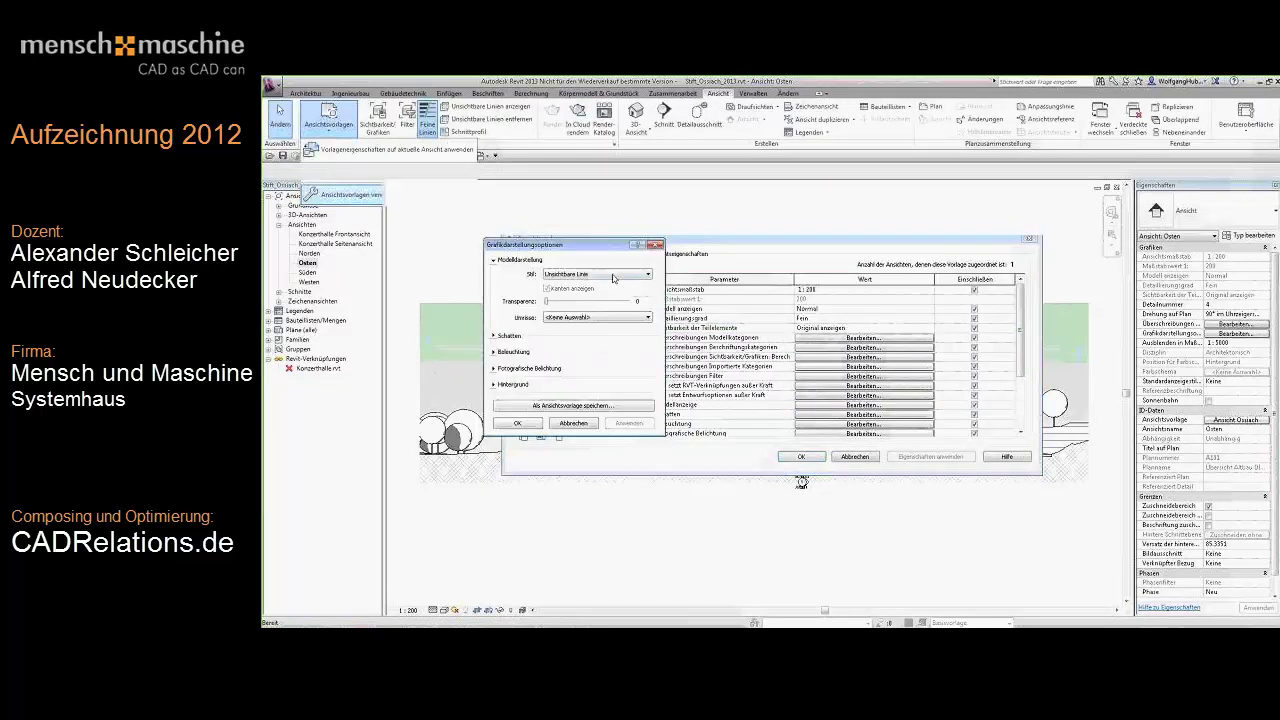
click(598, 274)
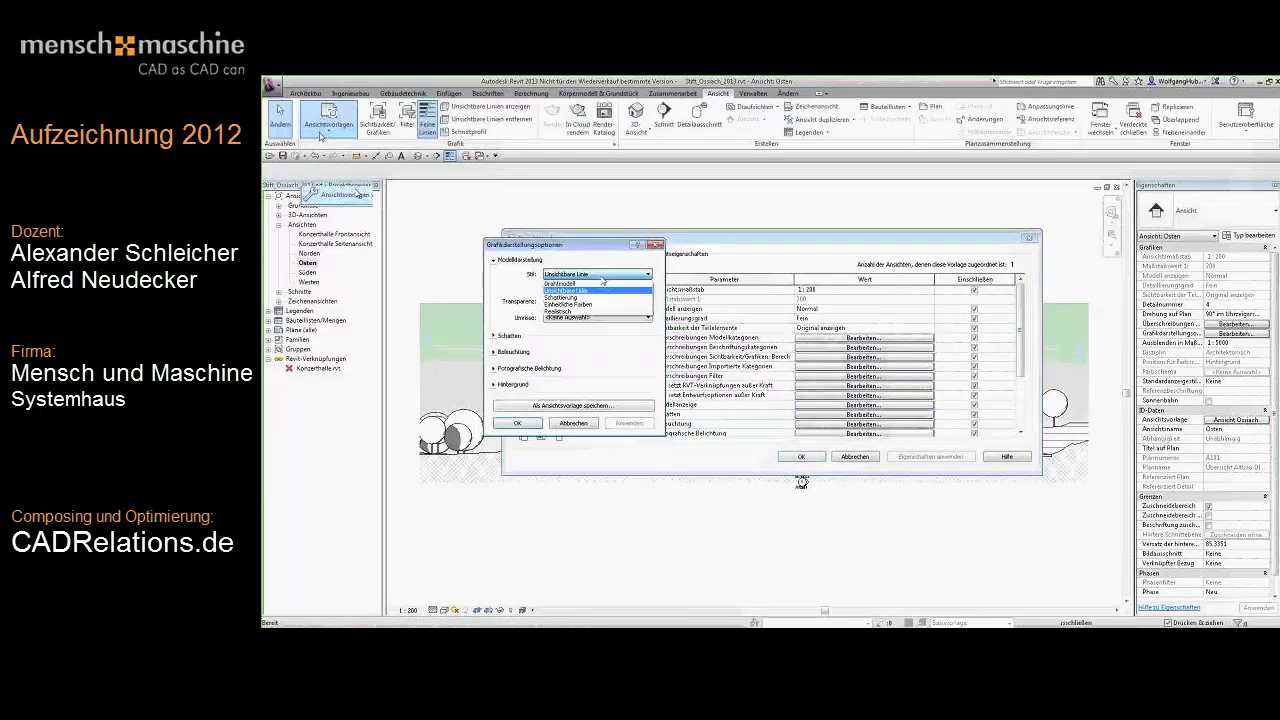
click(580, 297)
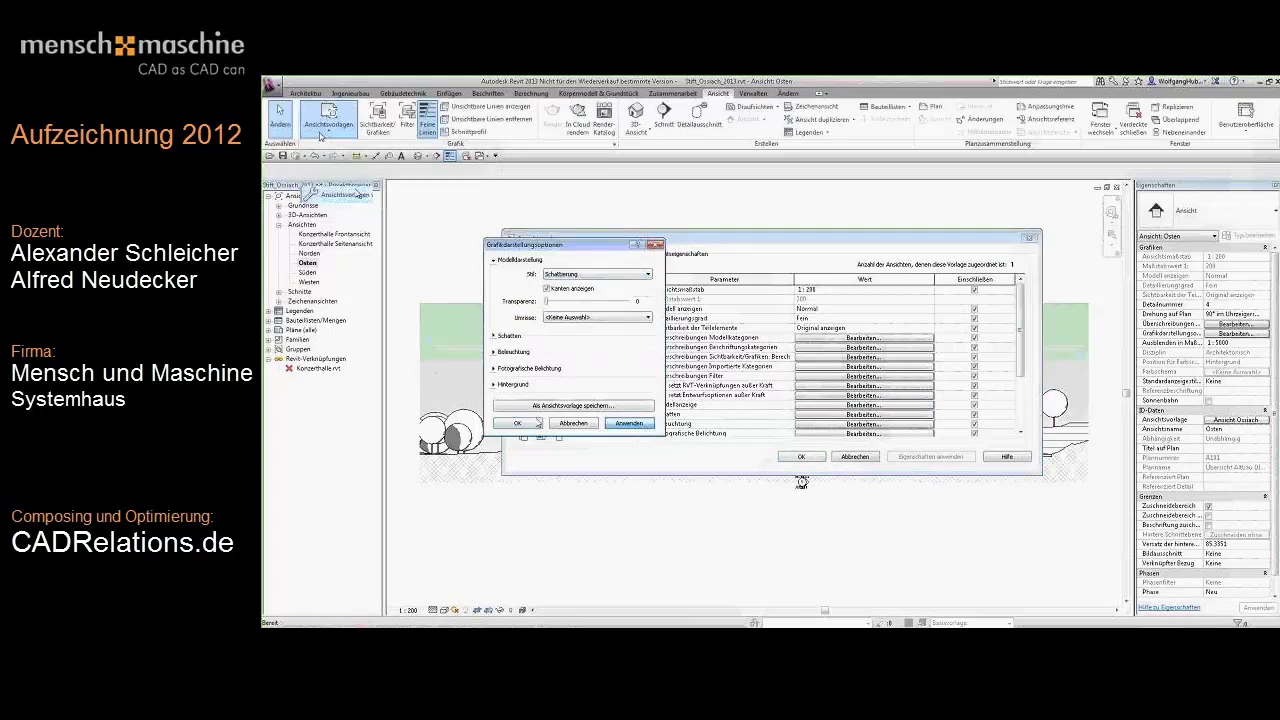
click(519, 424)
click(801, 456)
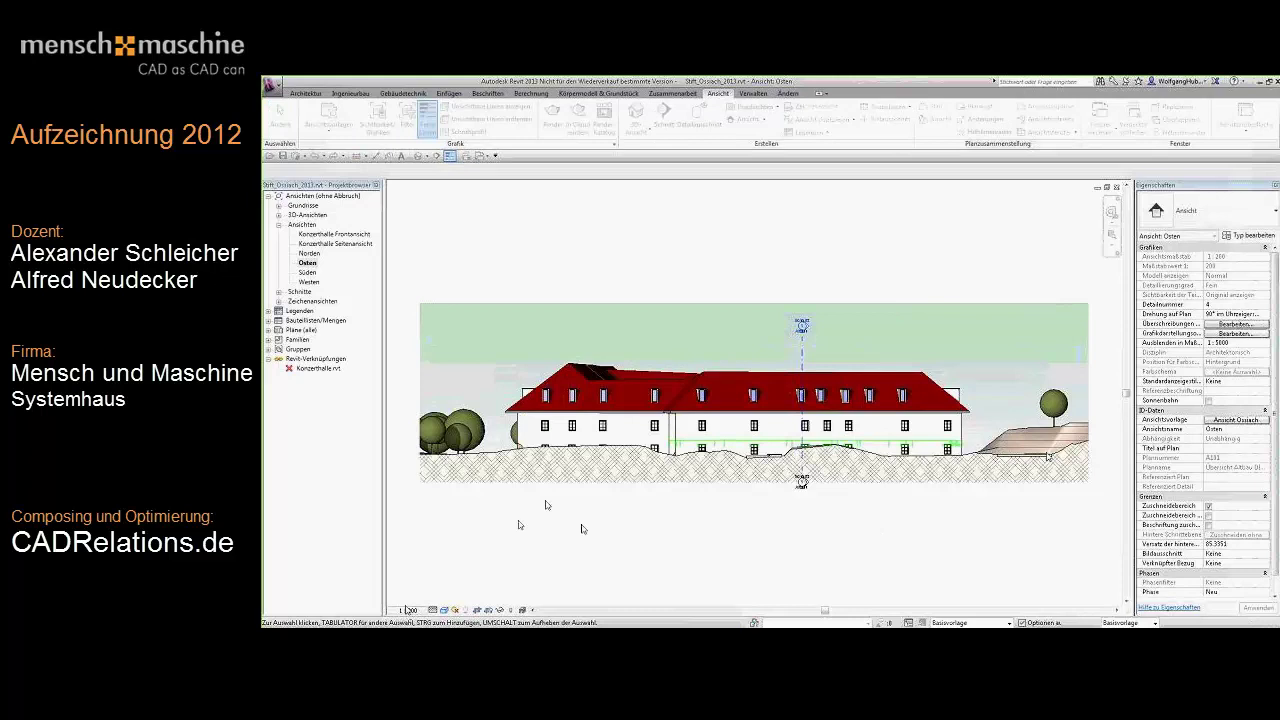
Check the view scale and visual style options, leaving the scale at 1:200.
click(408, 610)
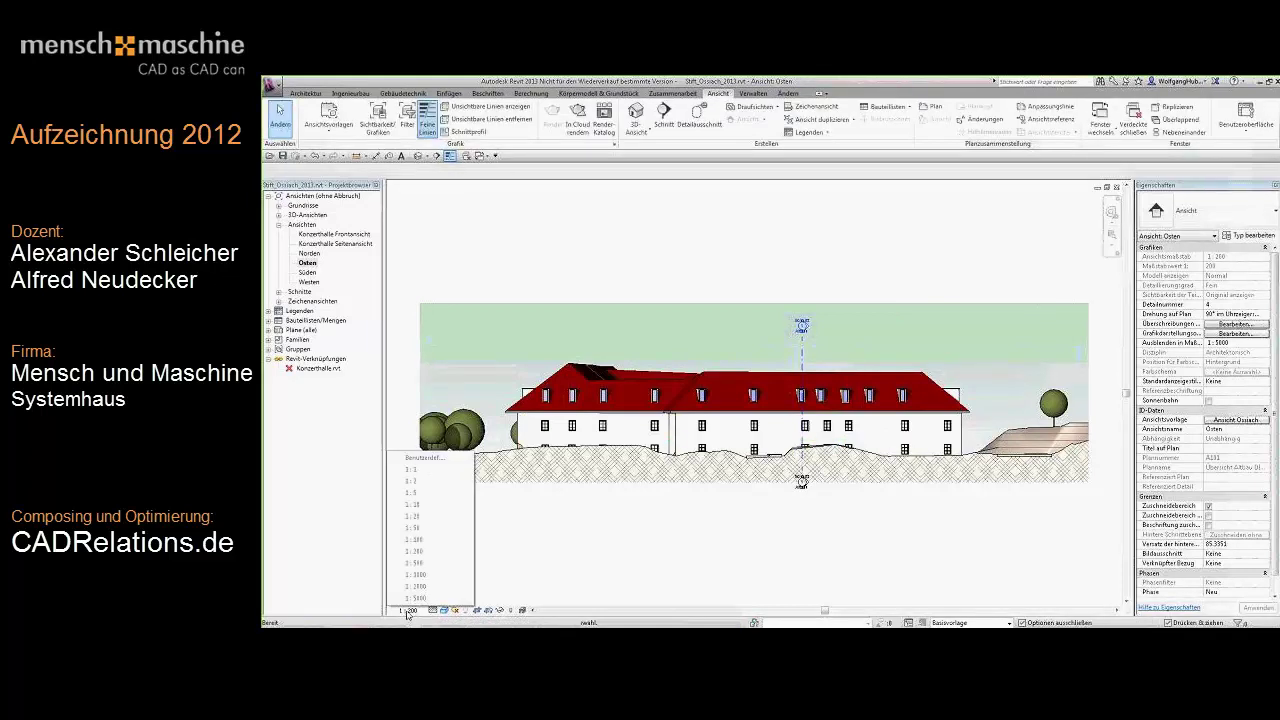
click(497, 522)
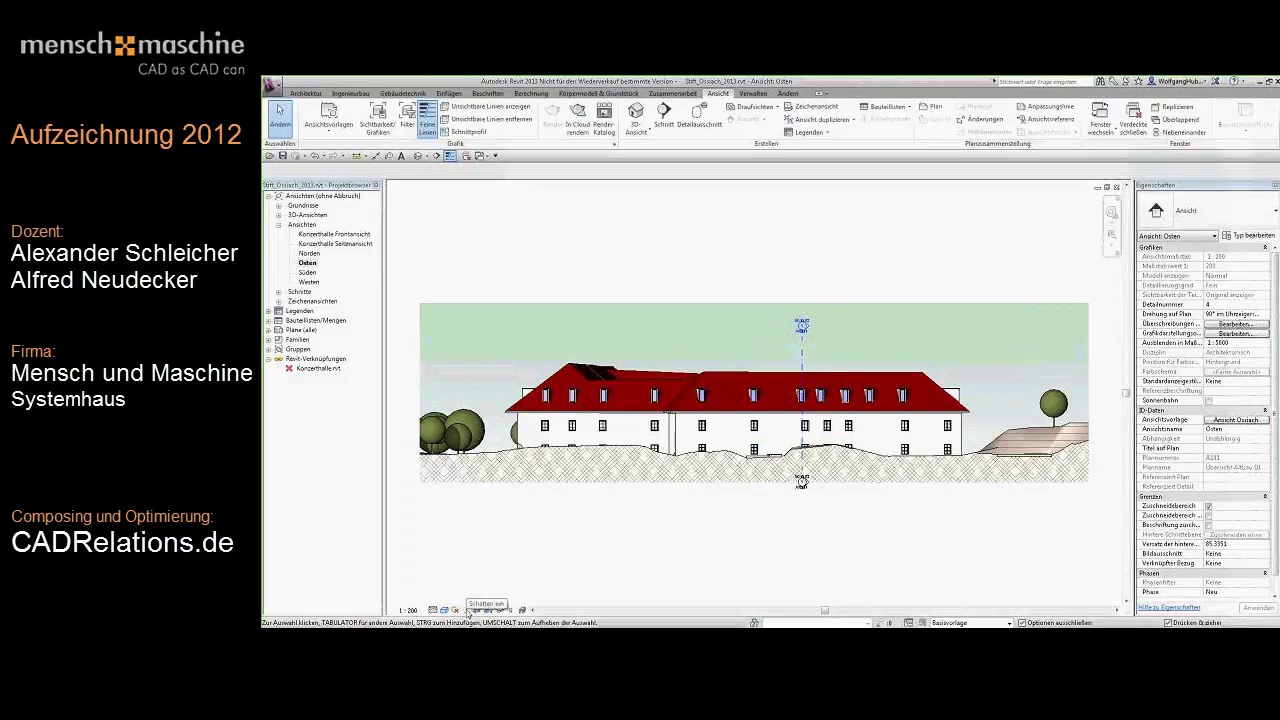
click(445, 610)
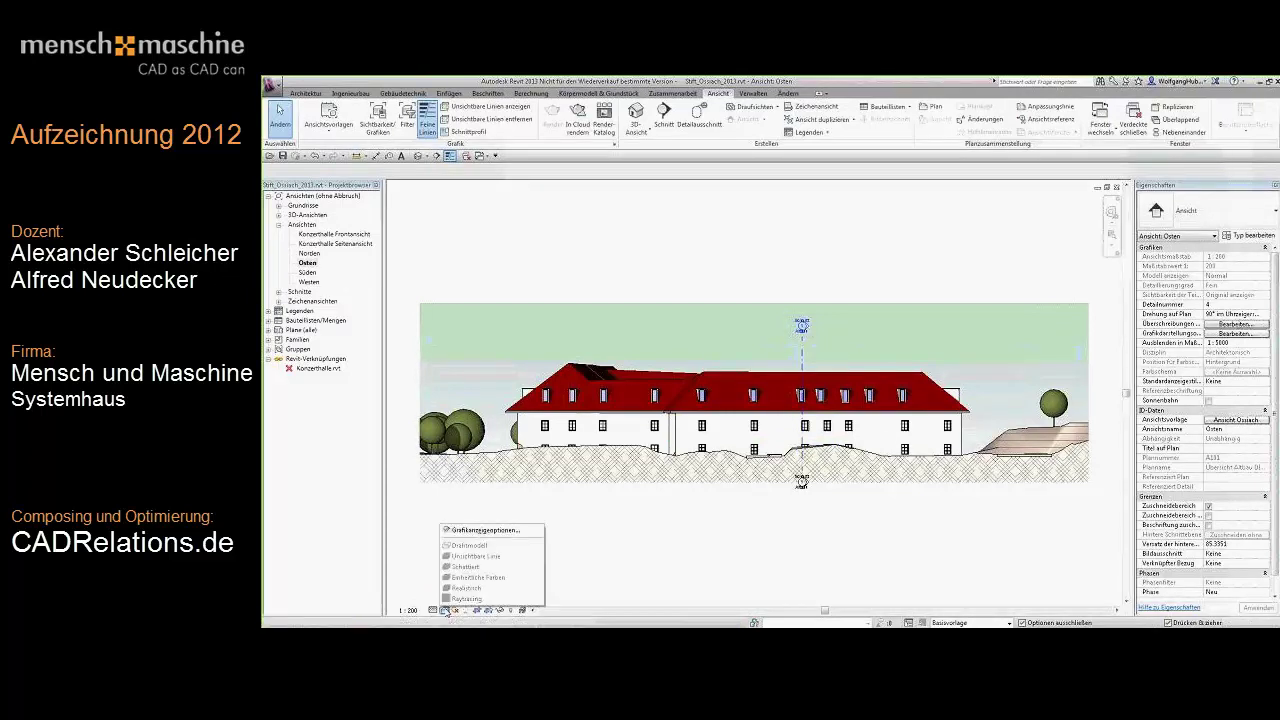
click(447, 612)
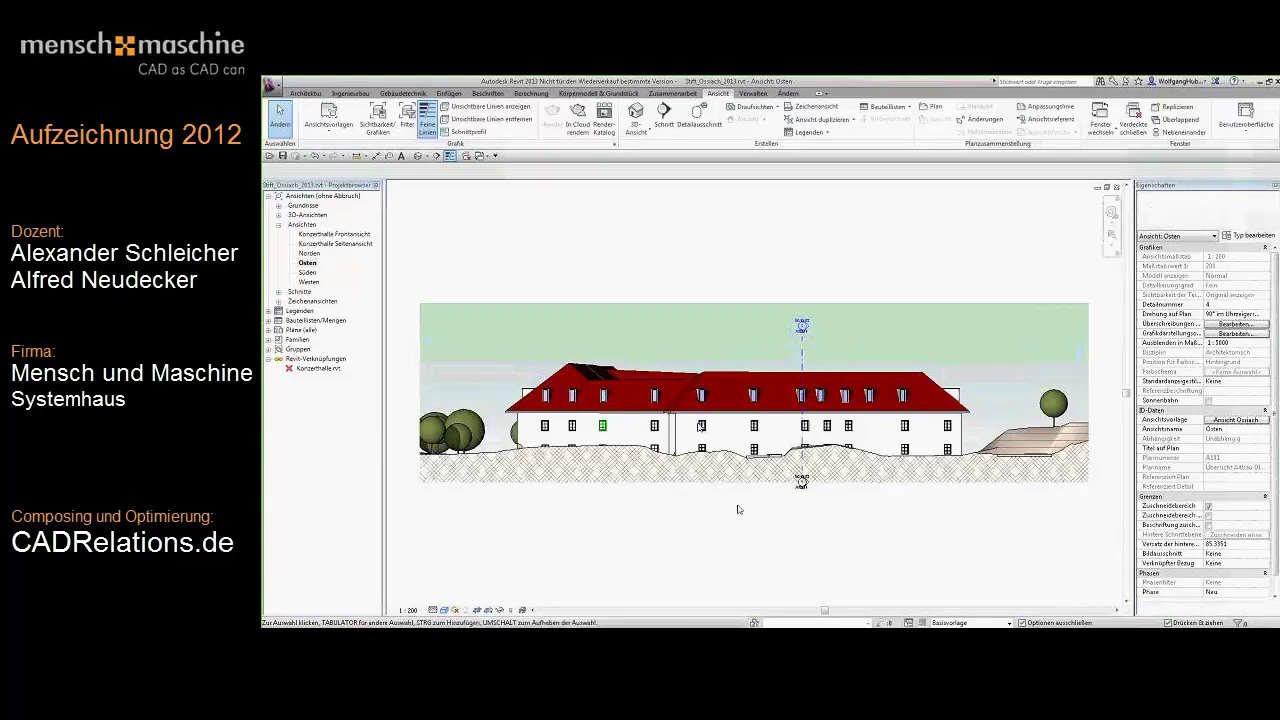
click(329, 115)
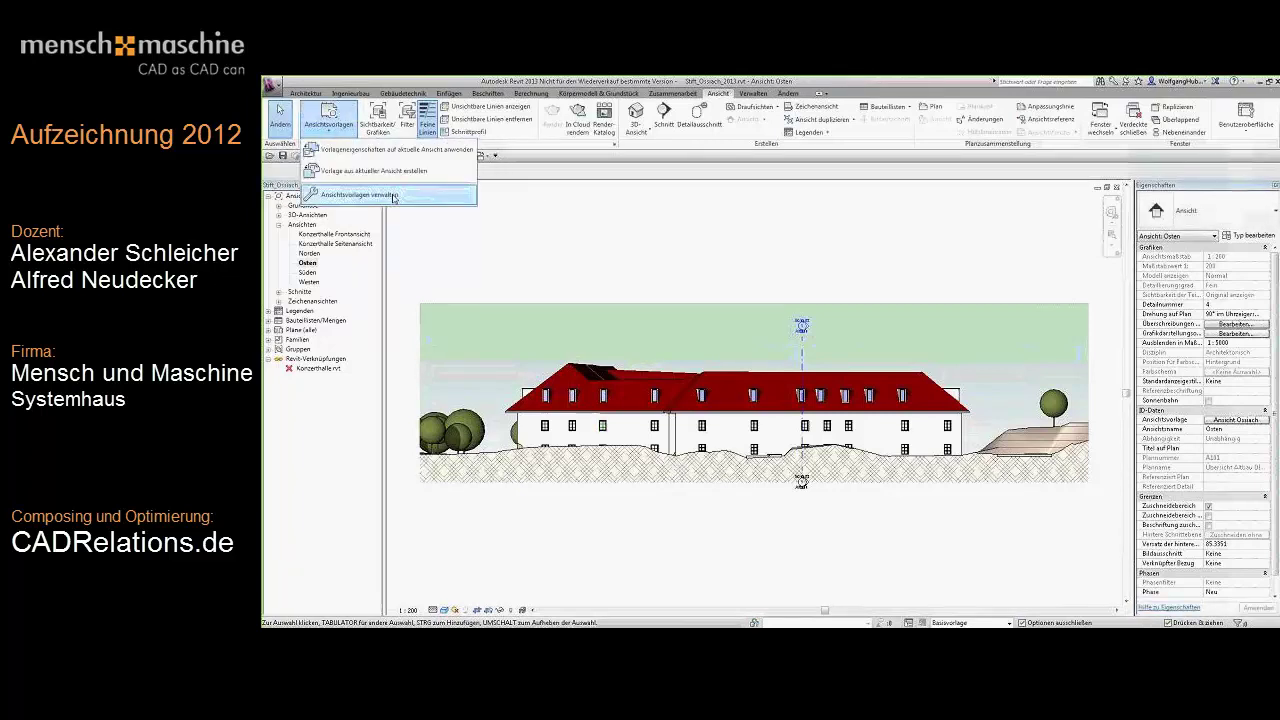
Exclude View Scale from the Ossiach template, keeping the elevation at 1:200.
click(393, 197)
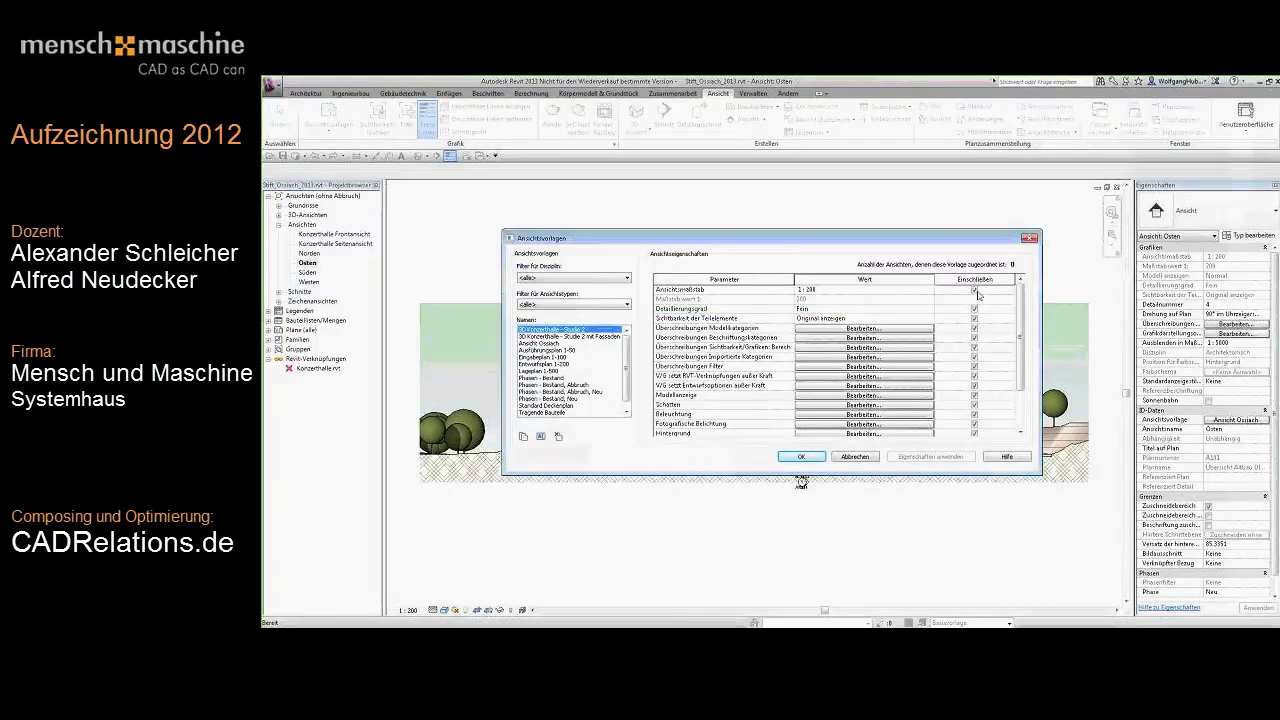
click(583, 344)
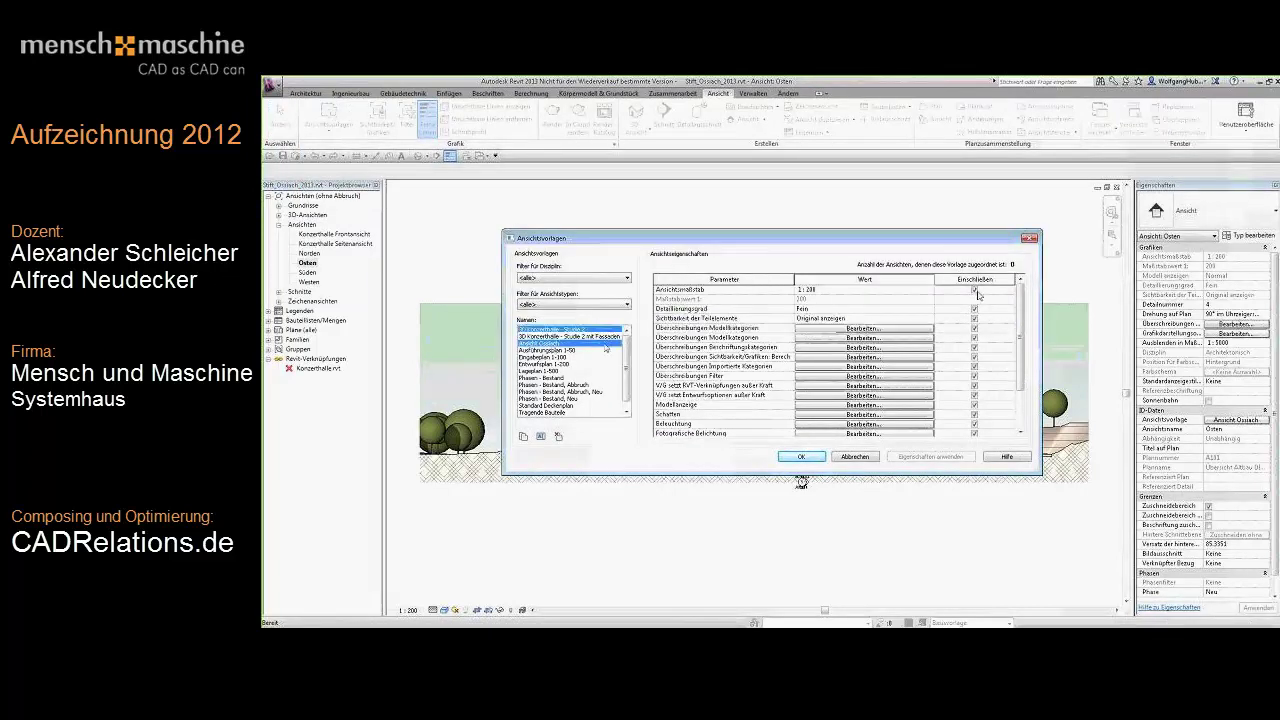
click(975, 291)
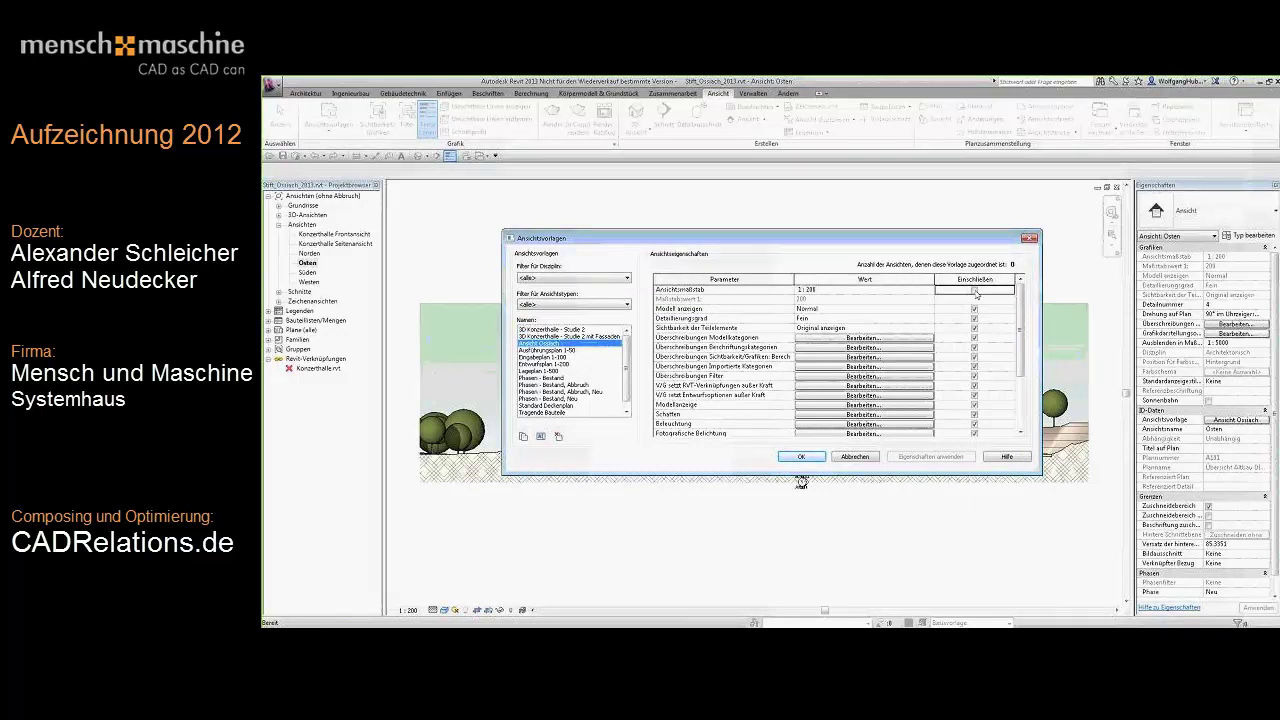
click(815, 456)
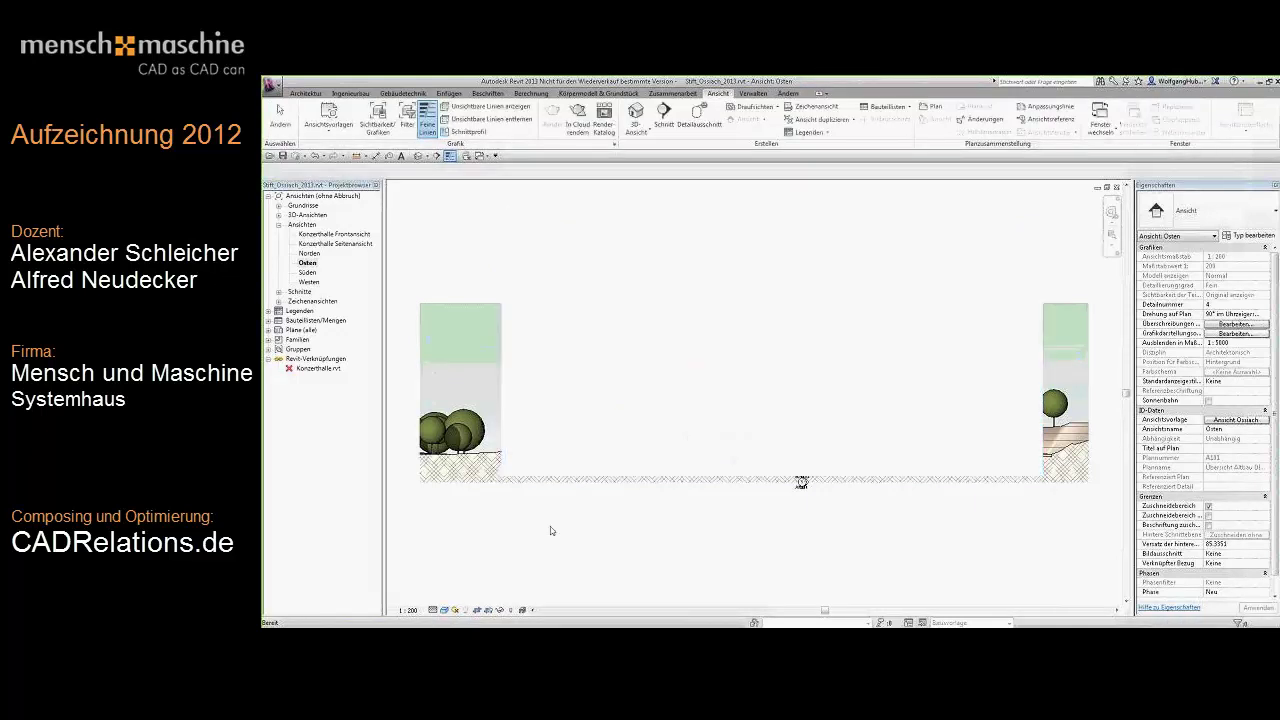
click(408, 610)
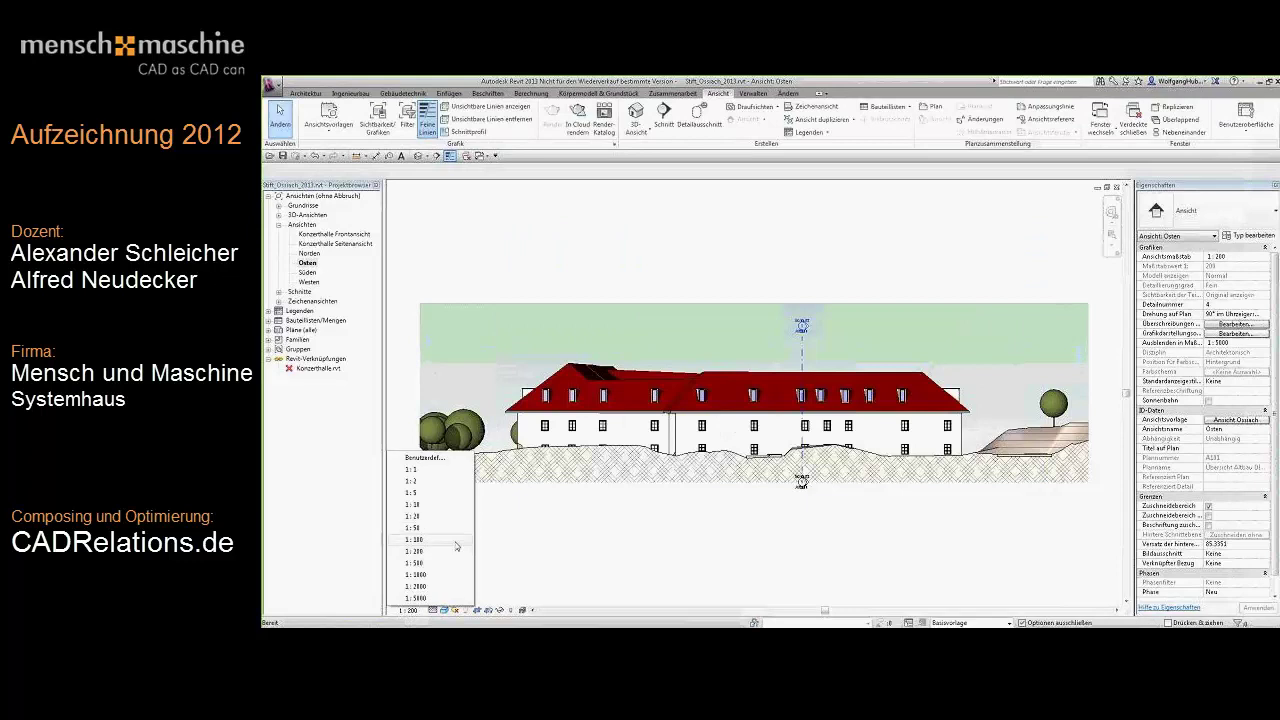
click(420, 551)
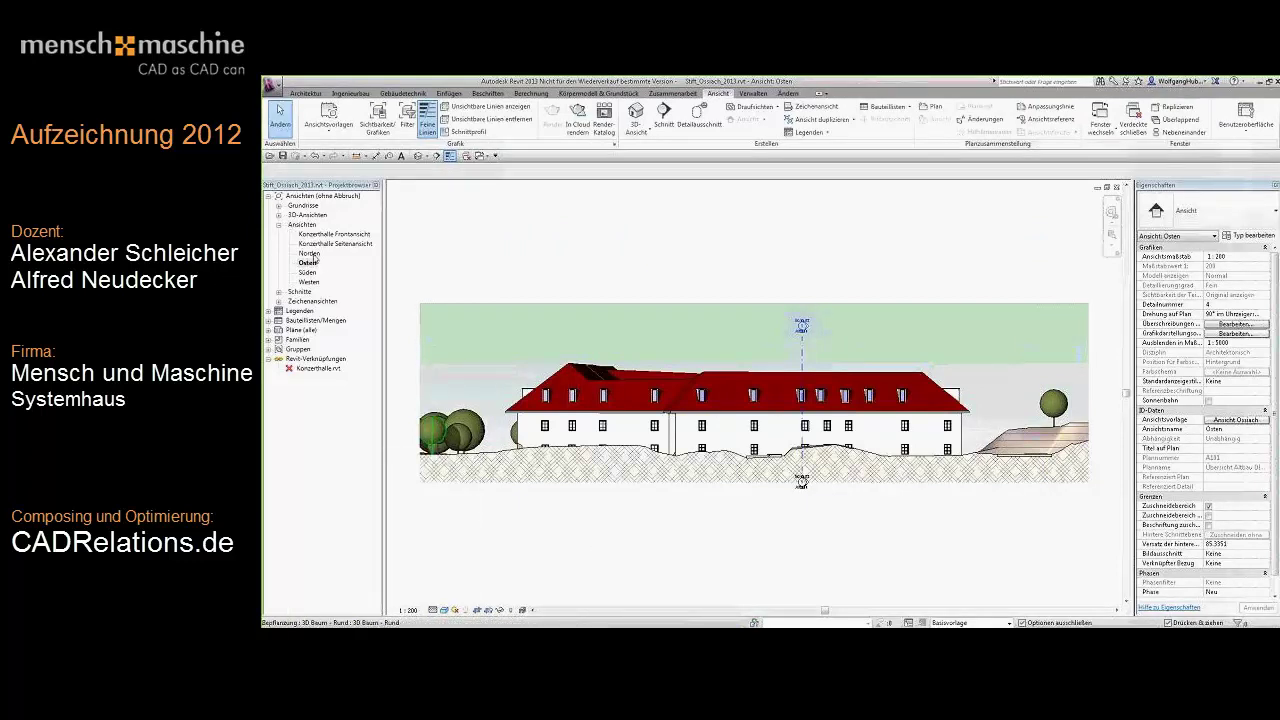
Assign the Ossiach view template to the Norden, Süden and Westen elevations.
click(309, 253)
ctrl+click(307, 272)
ctrl+click(309, 281)
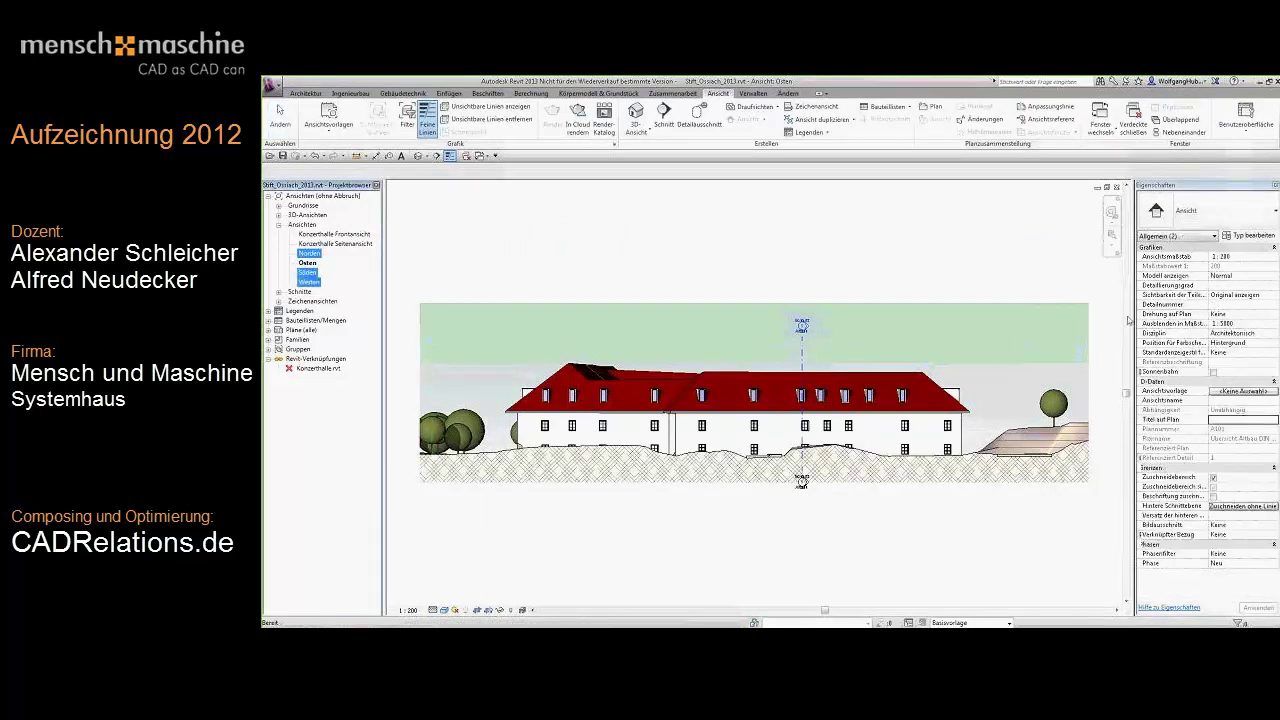
click(1233, 383)
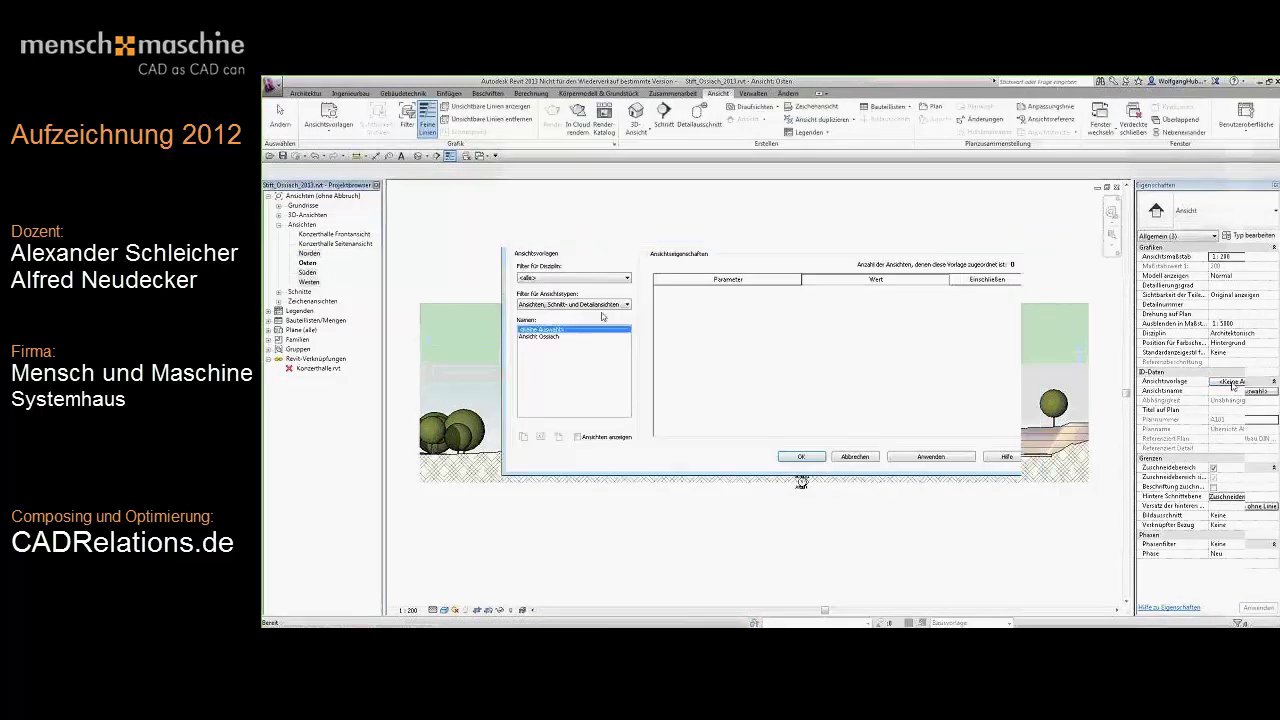
click(580, 336)
key(Return)
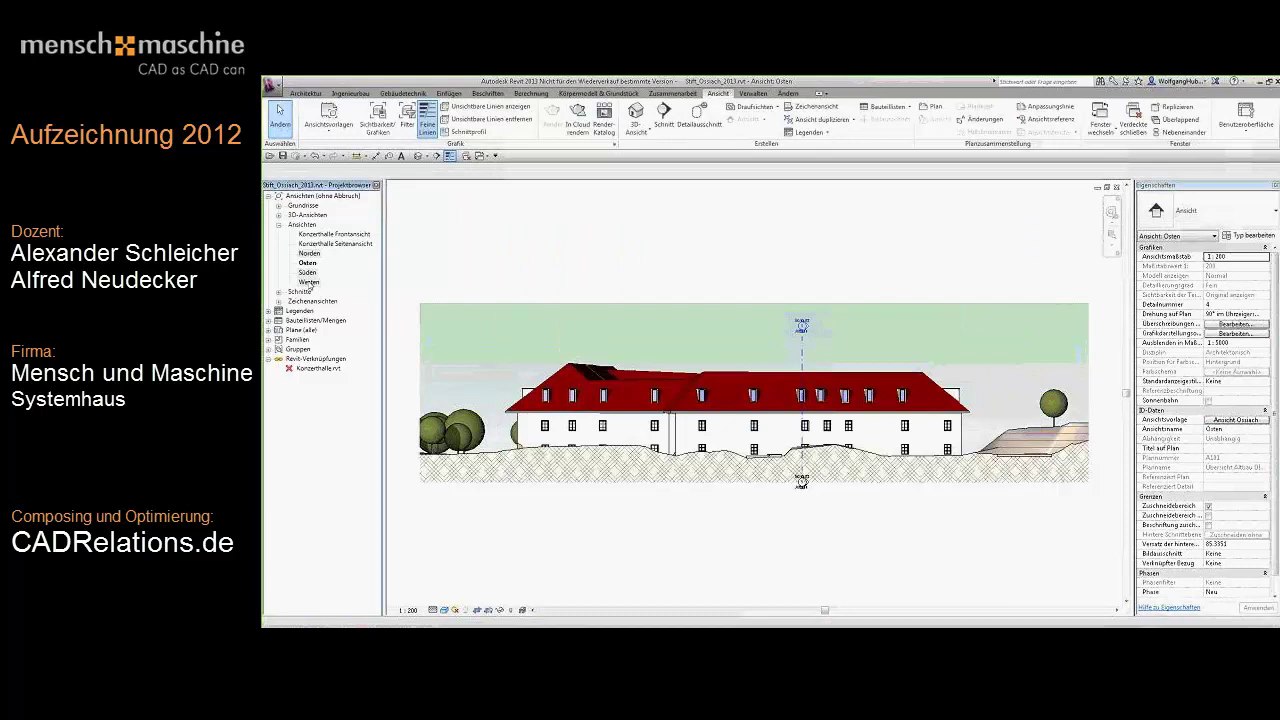
Review the Westen, Süden and Osten elevations, then open the 3D view.
double_click(309, 283)
double_click(307, 272)
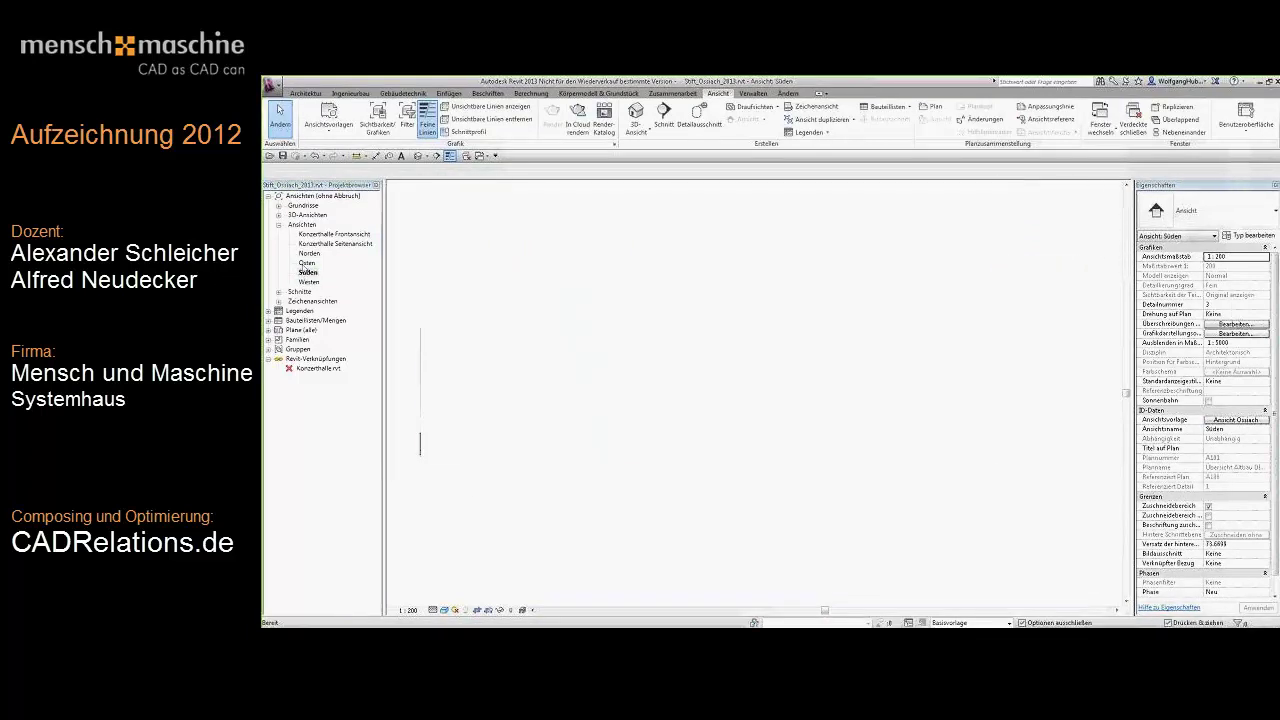
double_click(306, 263)
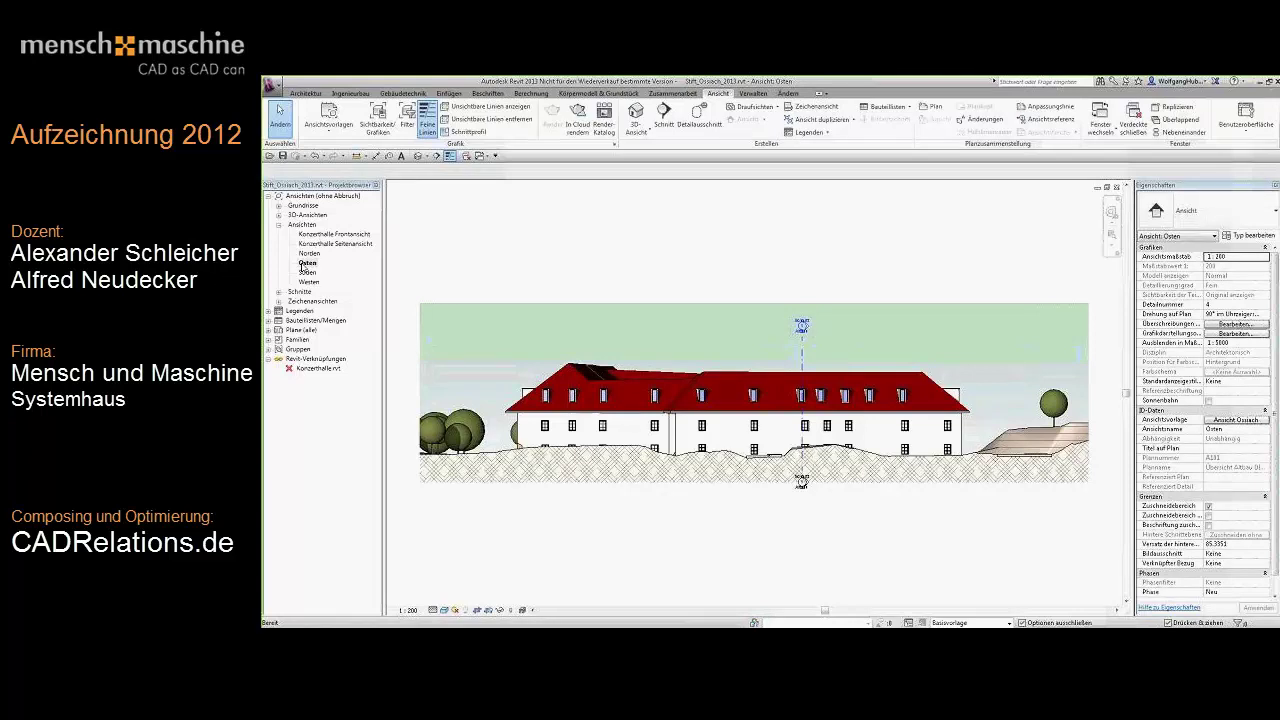
scroll(648, 250, down, 4)
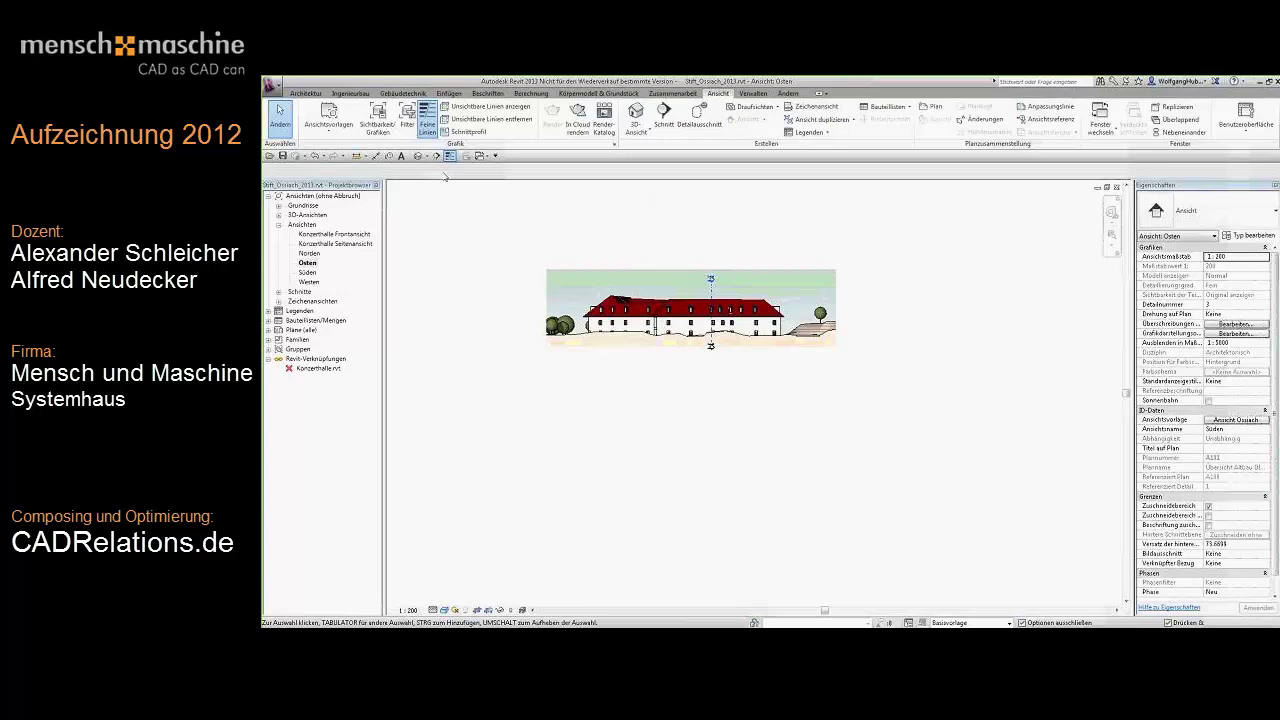
click(417, 158)
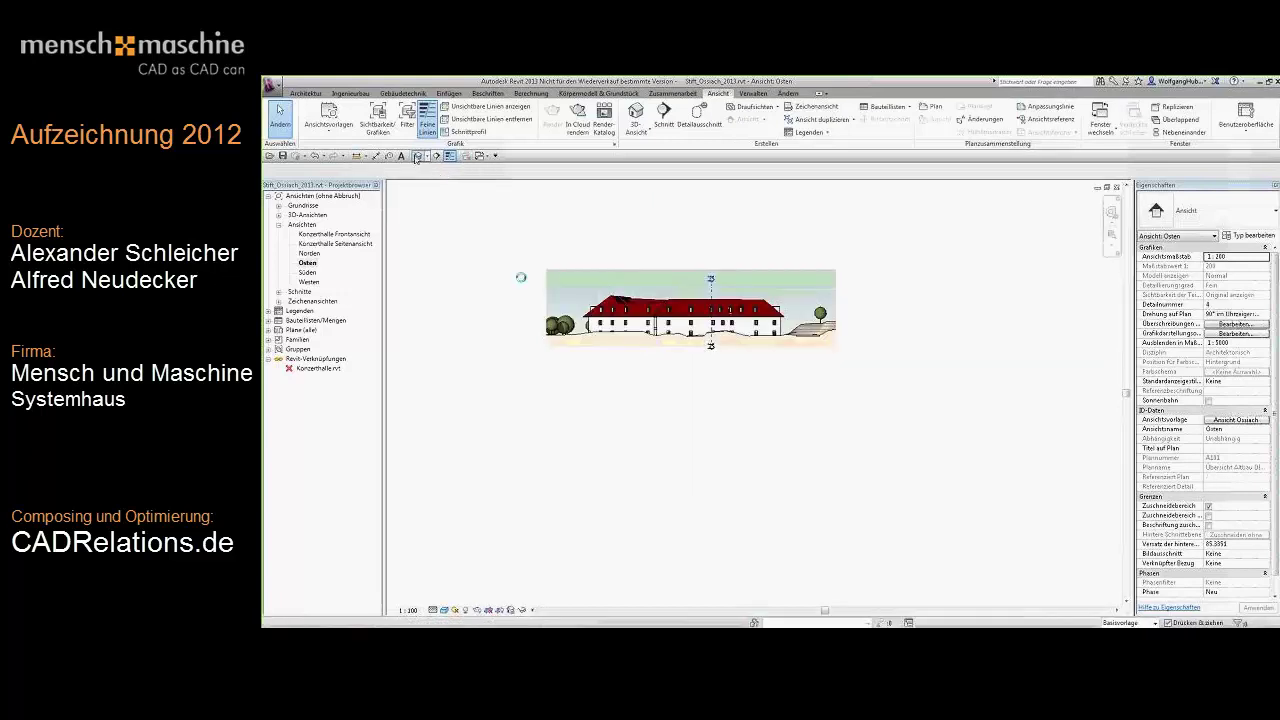
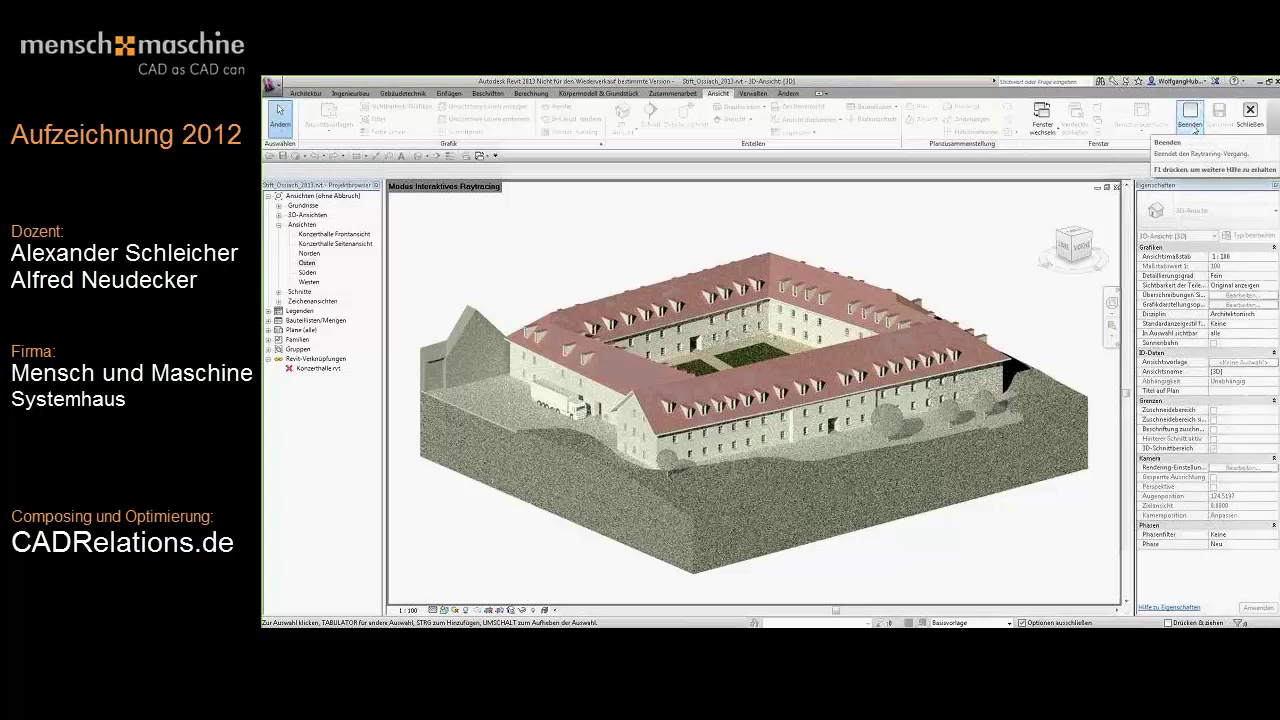
Stop the raytracing pass and orbit and zoom to a closer angle on the courtyard building.
click(1193, 128)
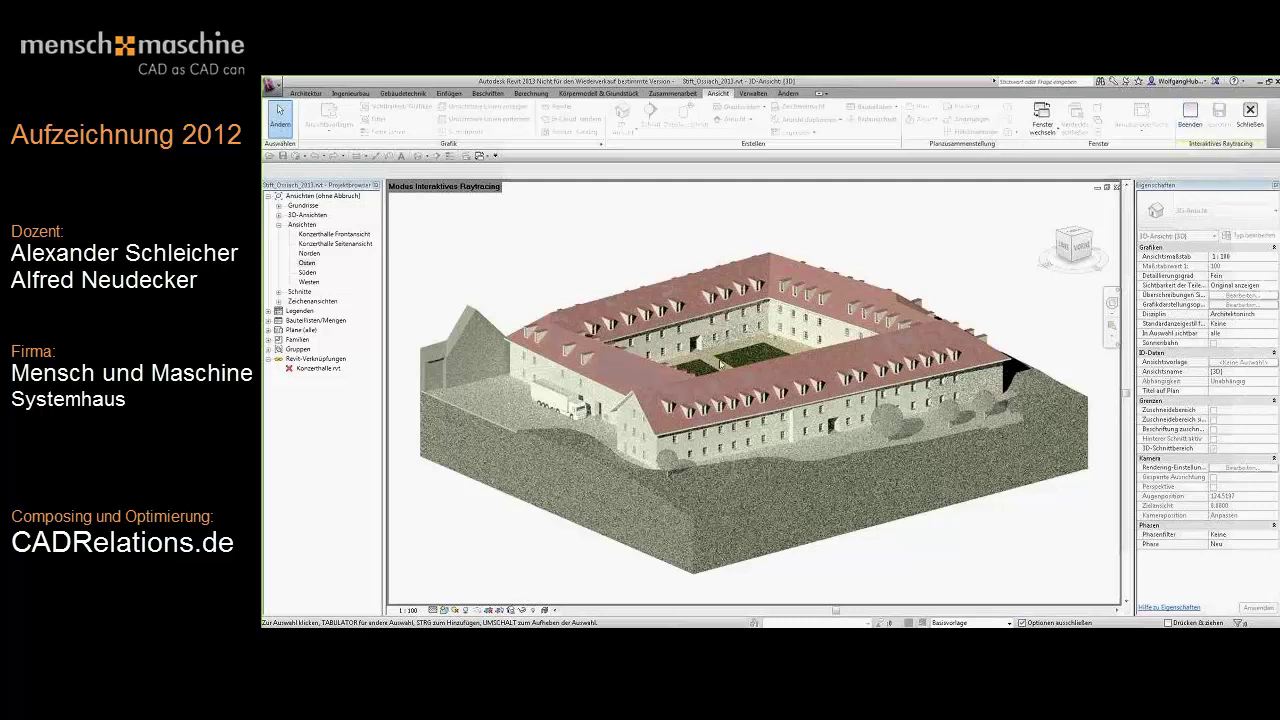
mouse_move(706, 367)
shift+middle_down()
mouse_move(685, 385)
mouse_move(742, 397)
shift+middle_up()
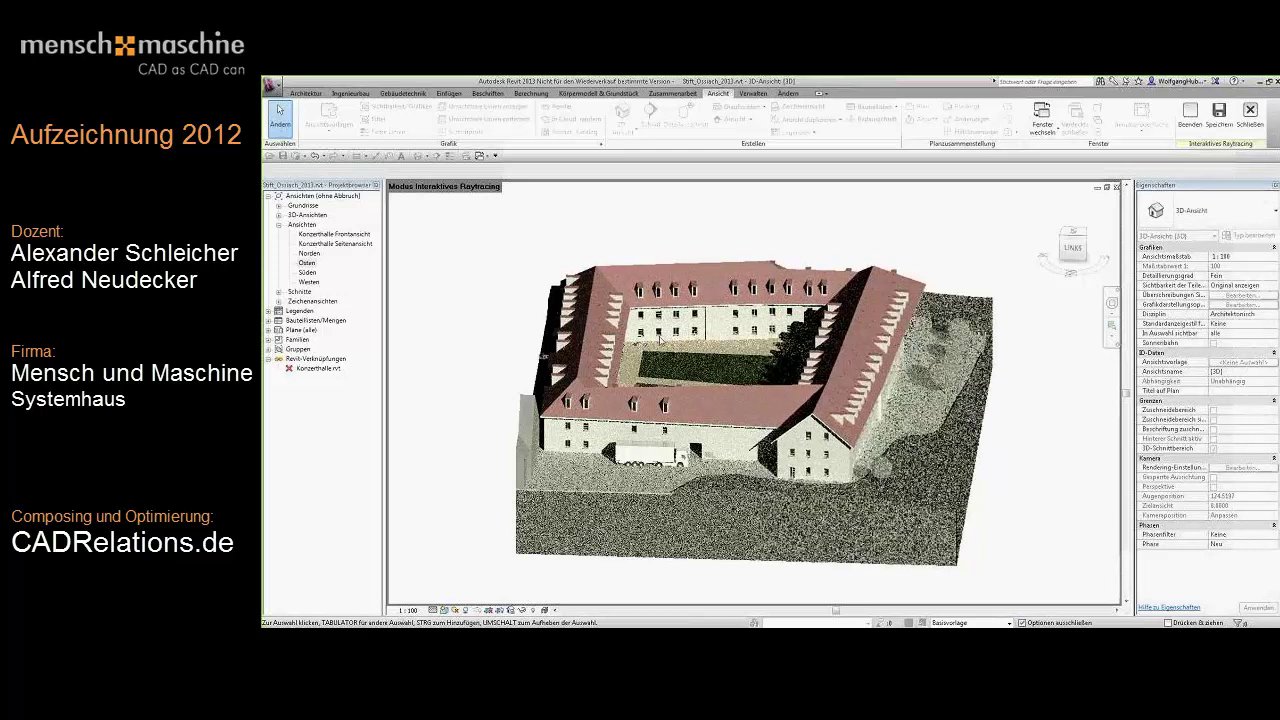
scroll(743, 495, up, 5)
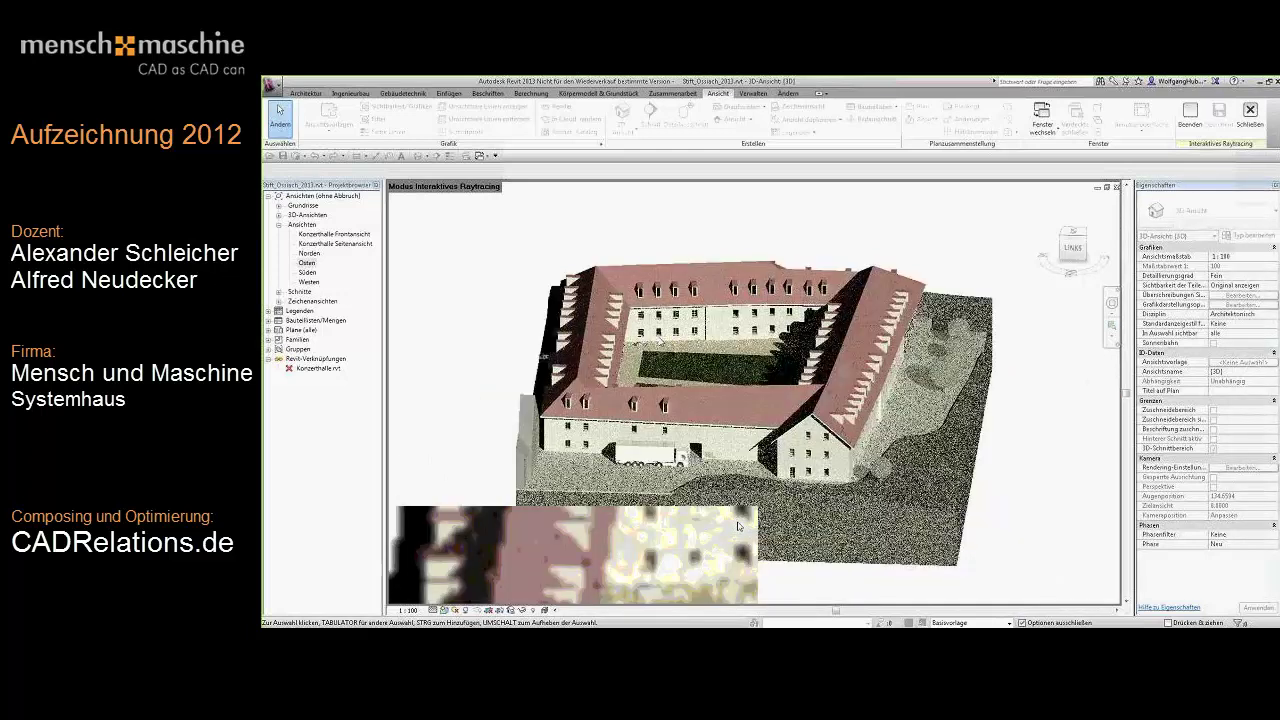
scroll(743, 425, down, 5)
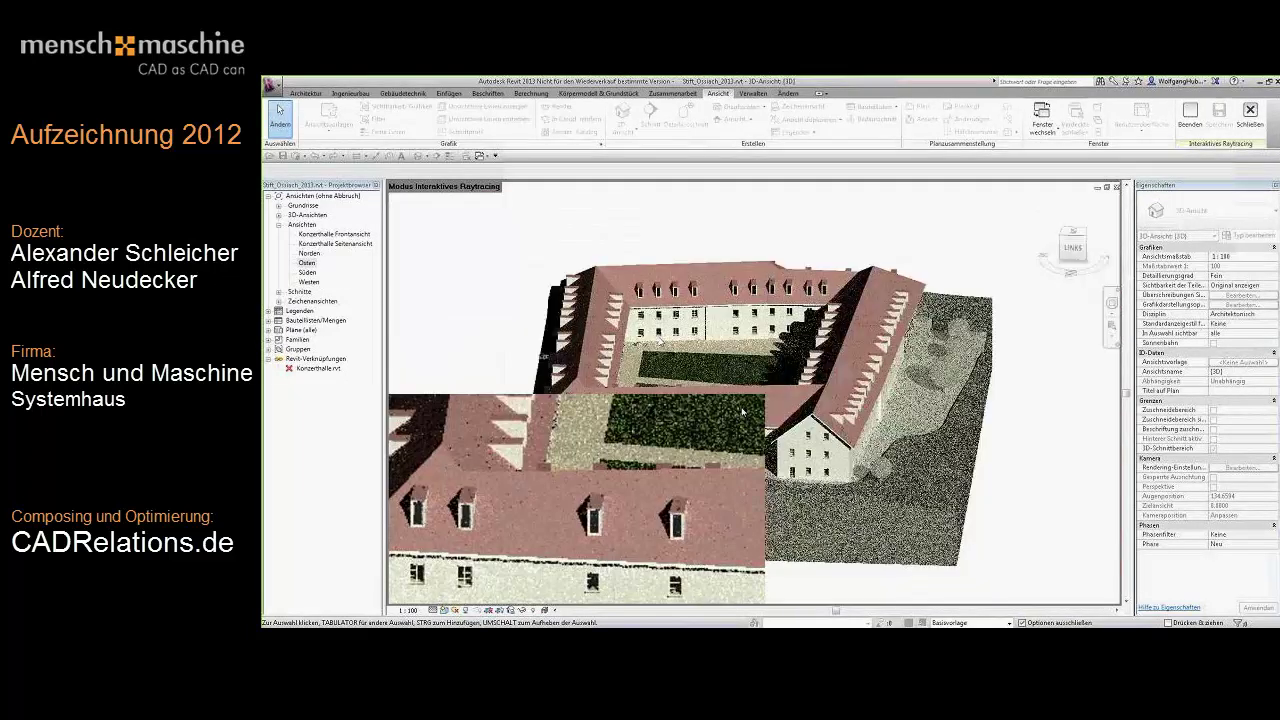
scroll(743, 411, up, 5)
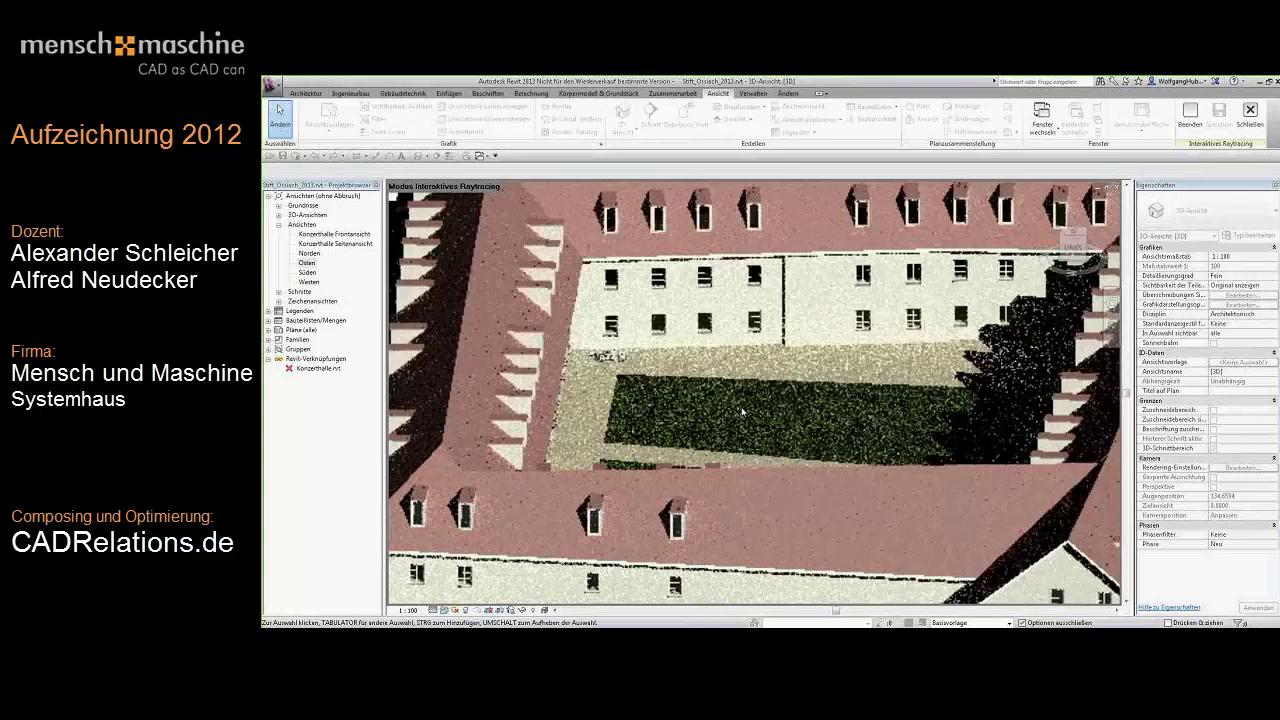
scroll(743, 411, down, 5)
scroll(743, 411, up, 5)
scroll(743, 411, down, 5)
scroll(743, 411, up, 5)
scroll(743, 411, down, 5)
scroll(743, 411, up, 5)
Save the raytraced rendering into the project and dismiss the confirmation prompt.
click(1217, 115)
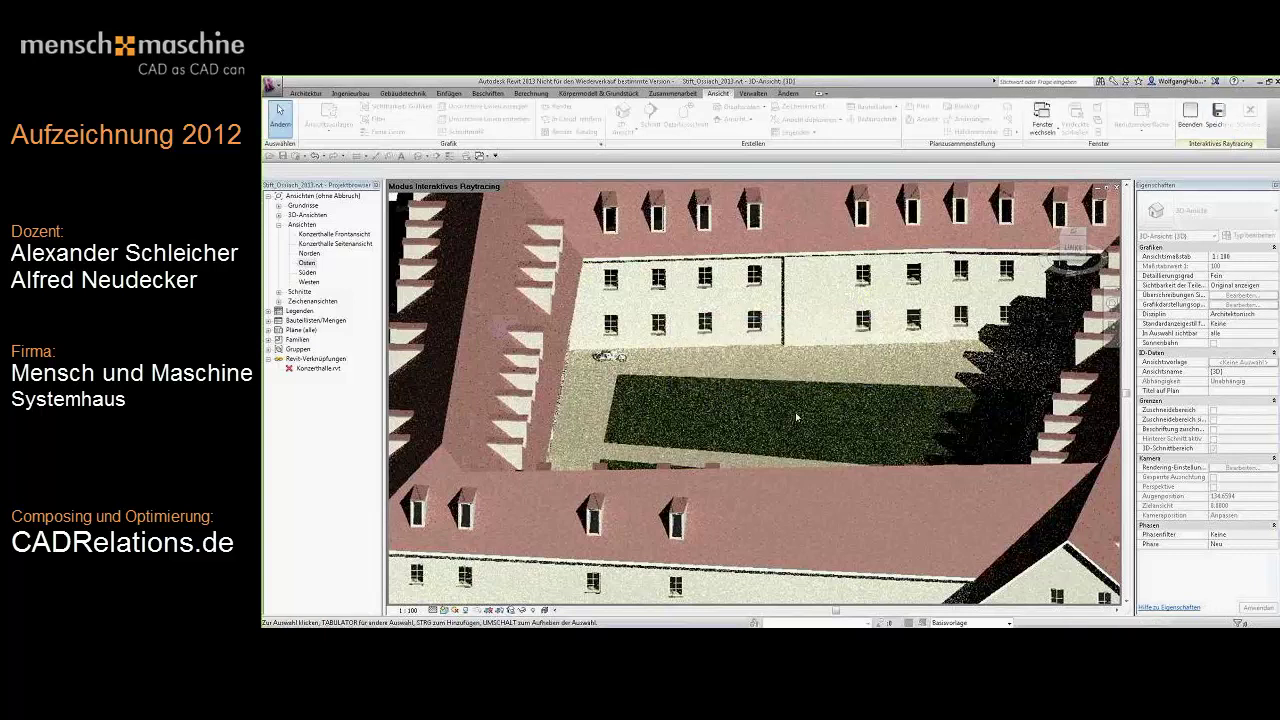
click(841, 374)
scroll(864, 449, up, 5)
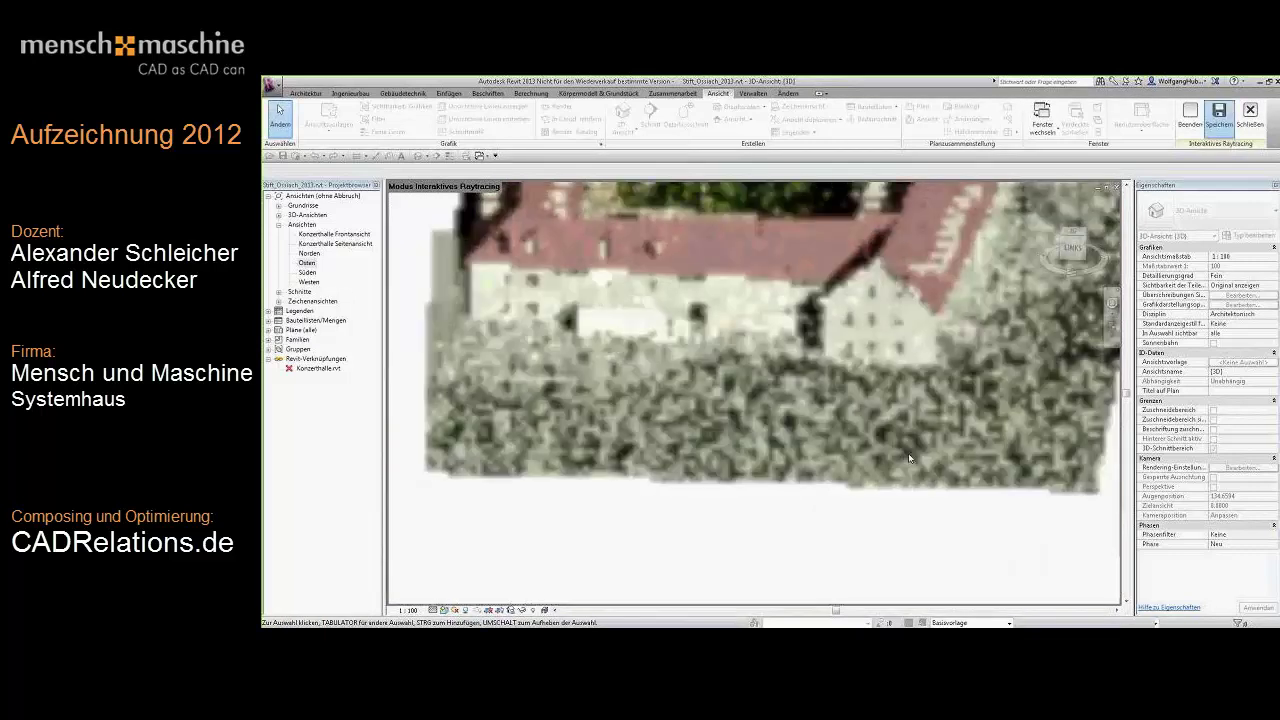
scroll(864, 449, down, 5)
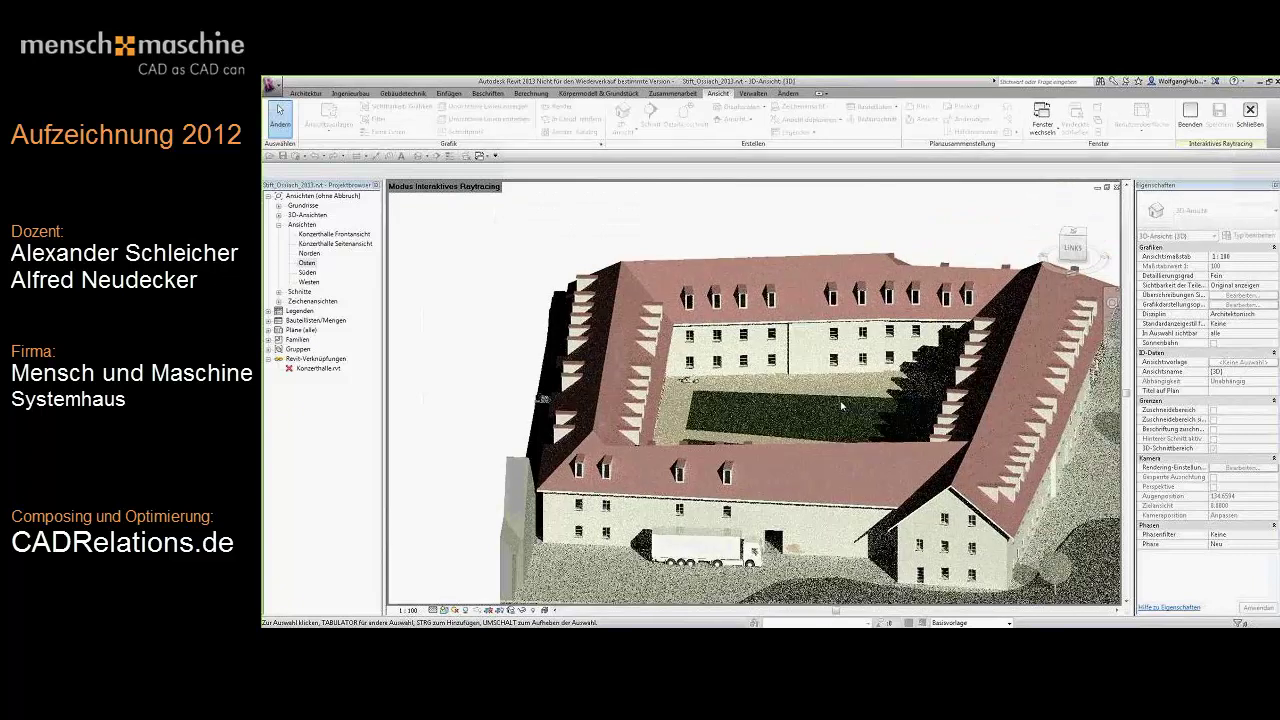
Orbit the building to a lower, flatter angle, zoom in, and exit interactive raytracing.
shift+middle_drag(938, 458, 866, 477)
scroll(866, 477, up, 3)
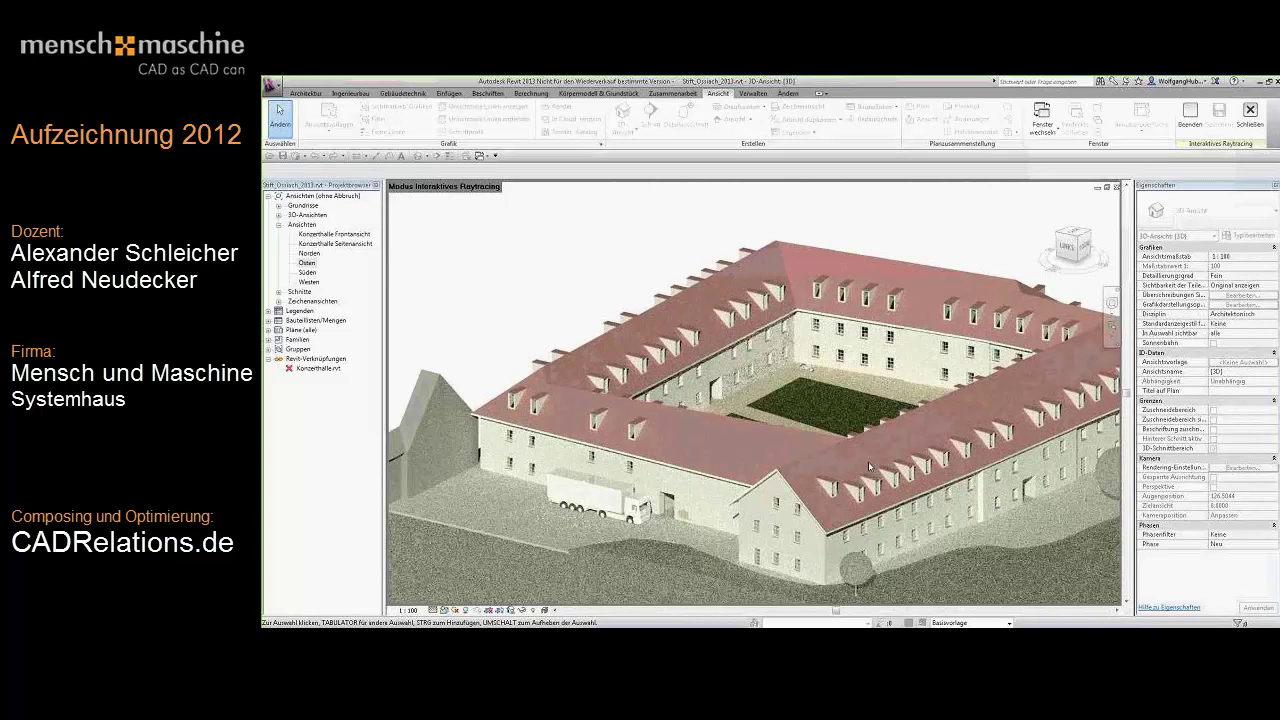
click(1256, 120)
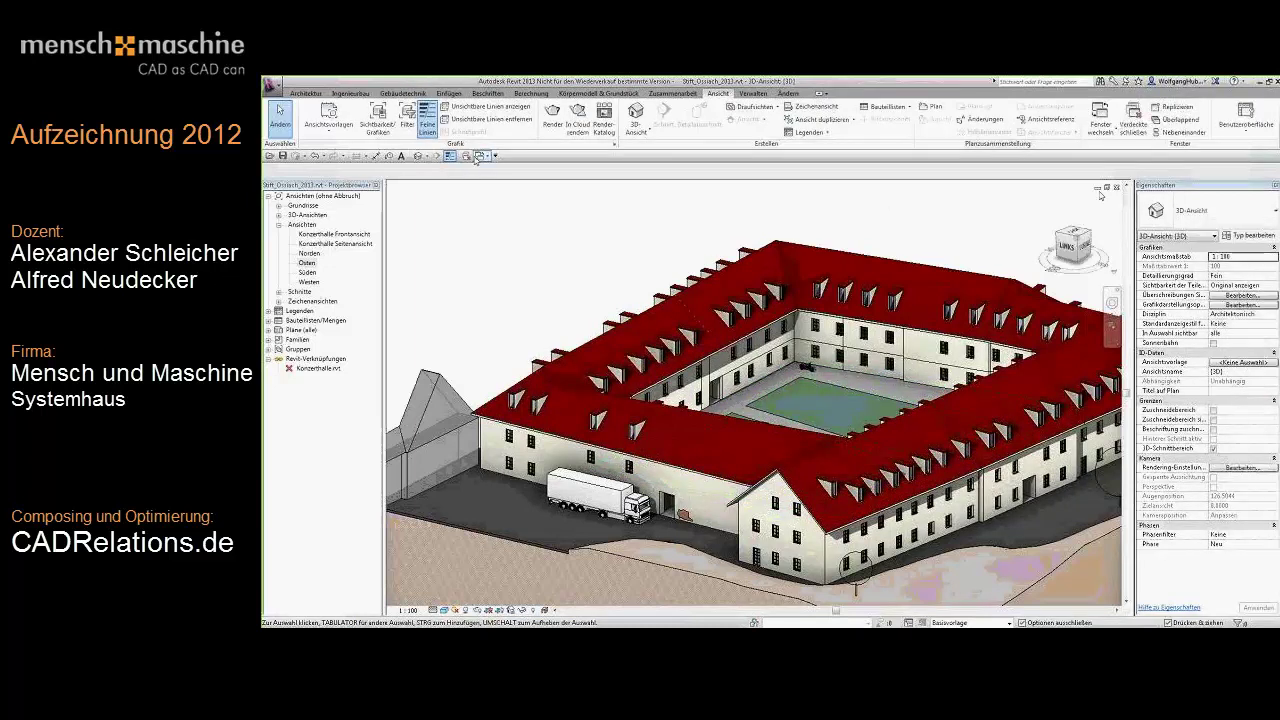
Close the courtyard 3D view, answer the save prompt, and open Mediahaus_visuelle_Stile.rvt.
click(1117, 189)
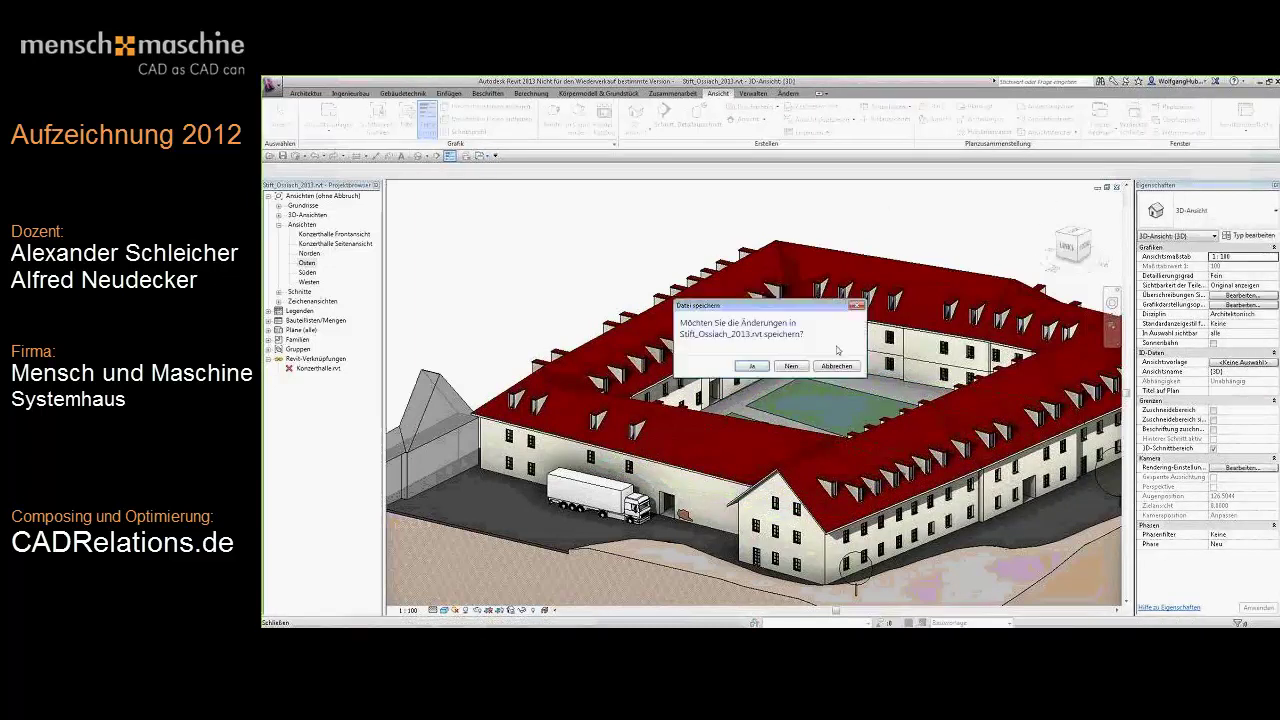
click(795, 369)
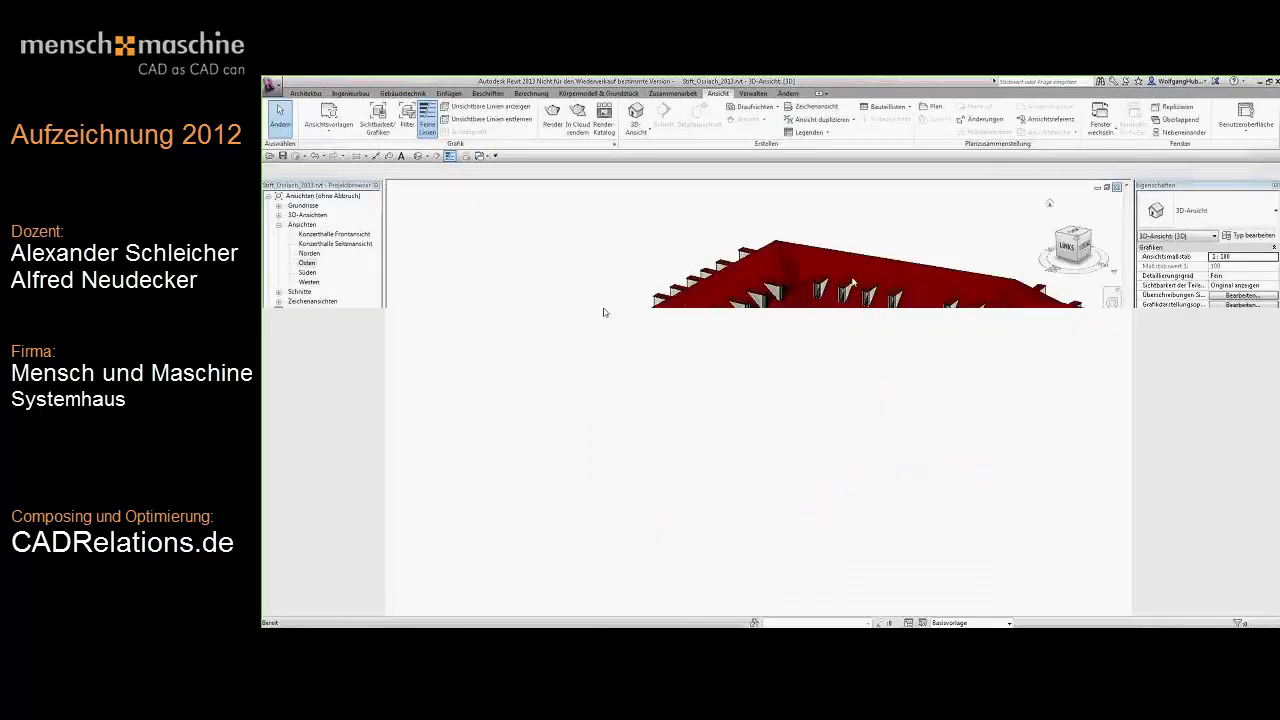
click(270, 83)
mouse_move(307, 149)
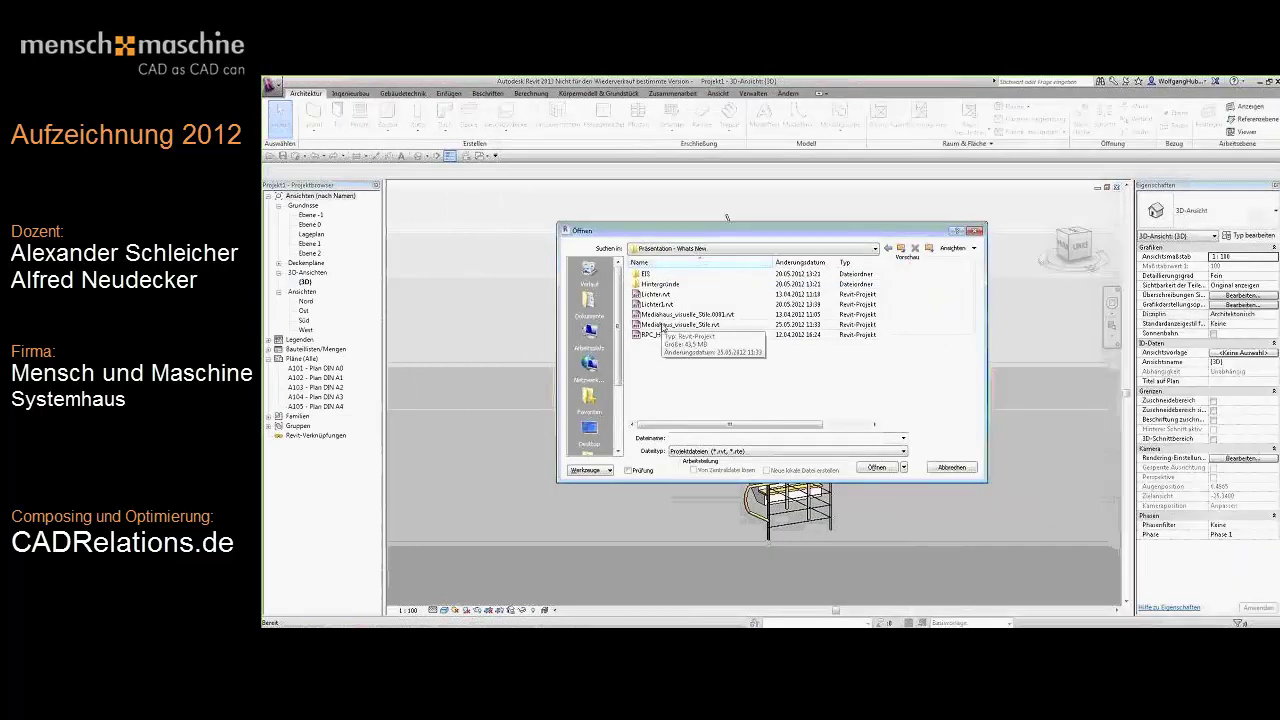
click(680, 324)
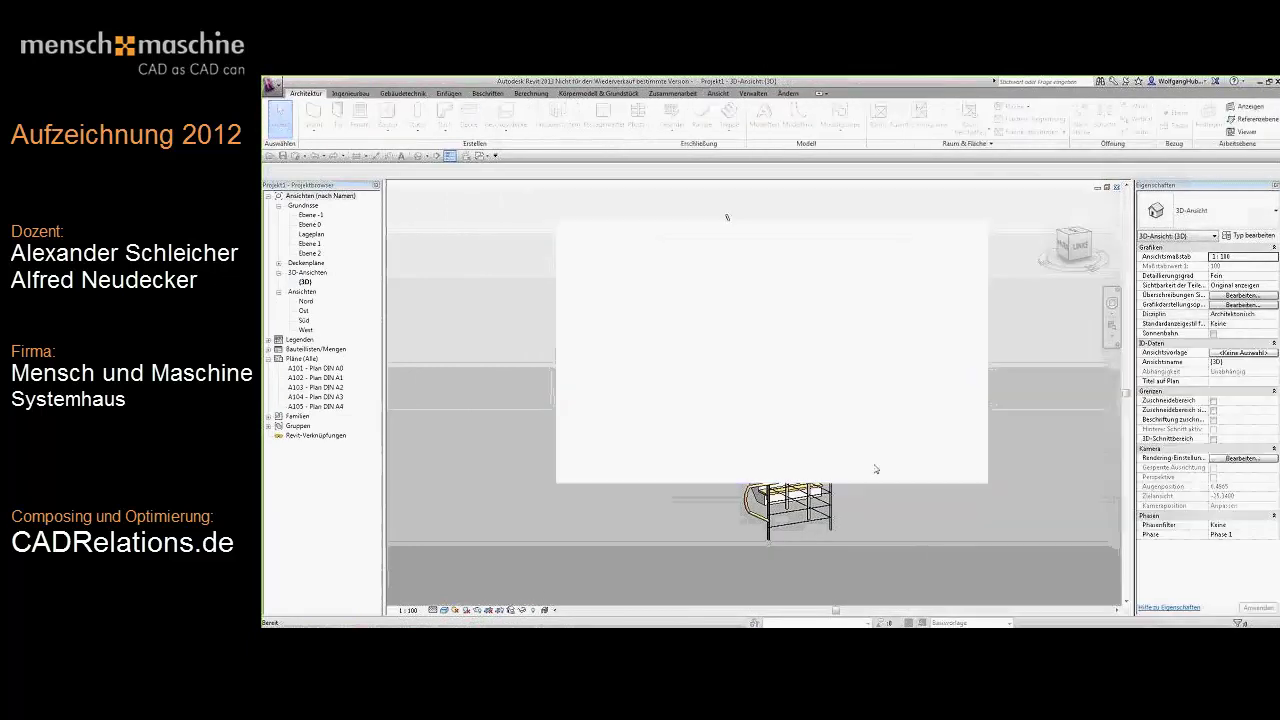
click(876, 467)
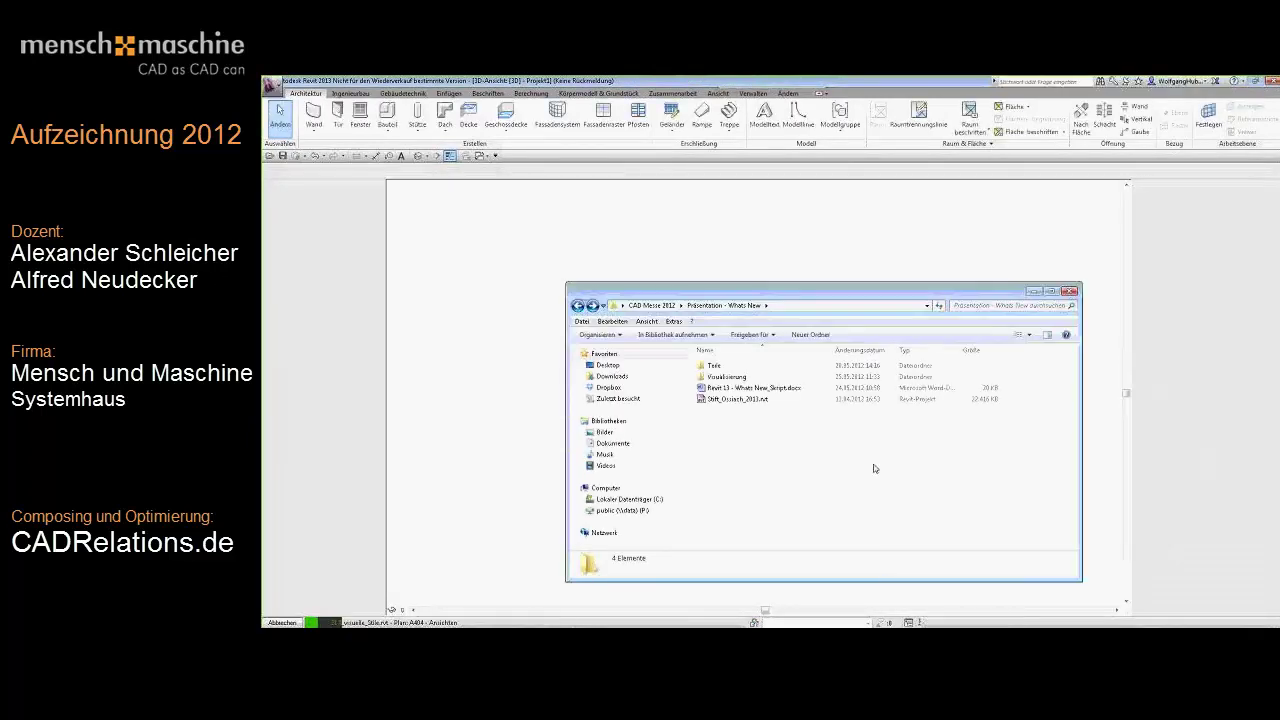
click(1033, 292)
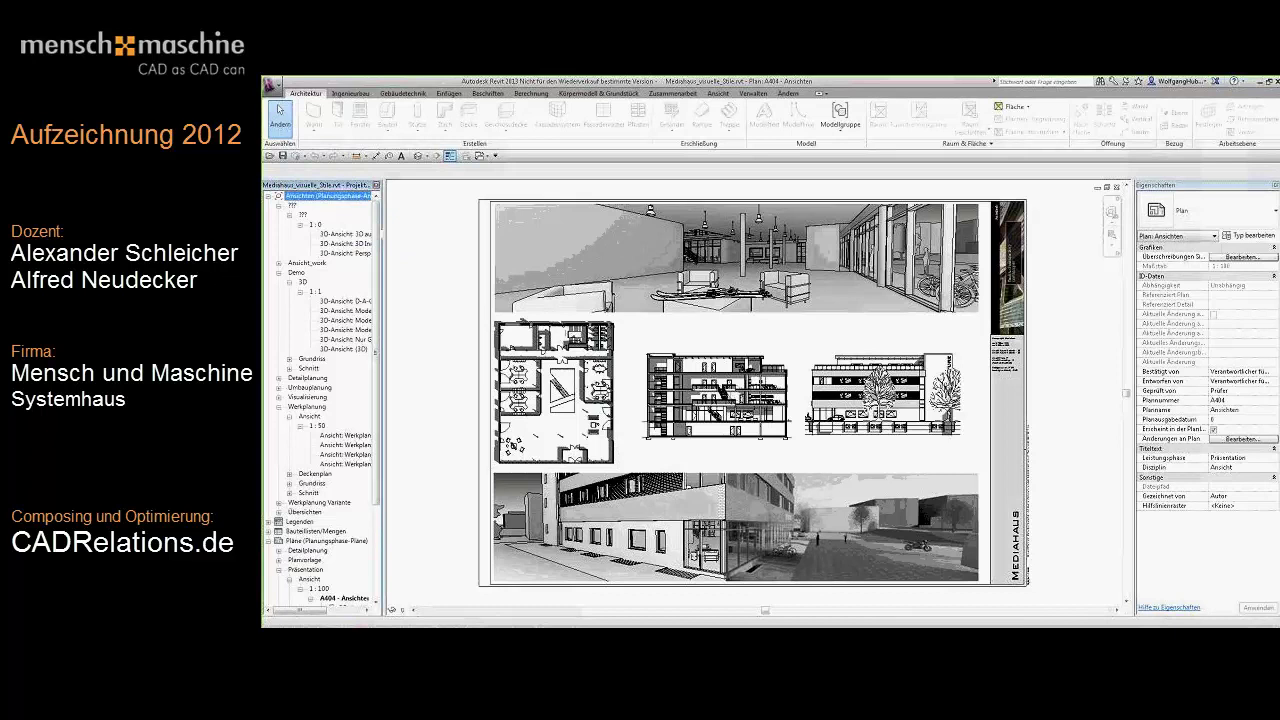
Collapse the Demo, Werkplanung and Pläne browser branches, apply Einheitliche Farben, then open Grafikdarstellungsoptionen.
click(278, 277)
click(278, 310)
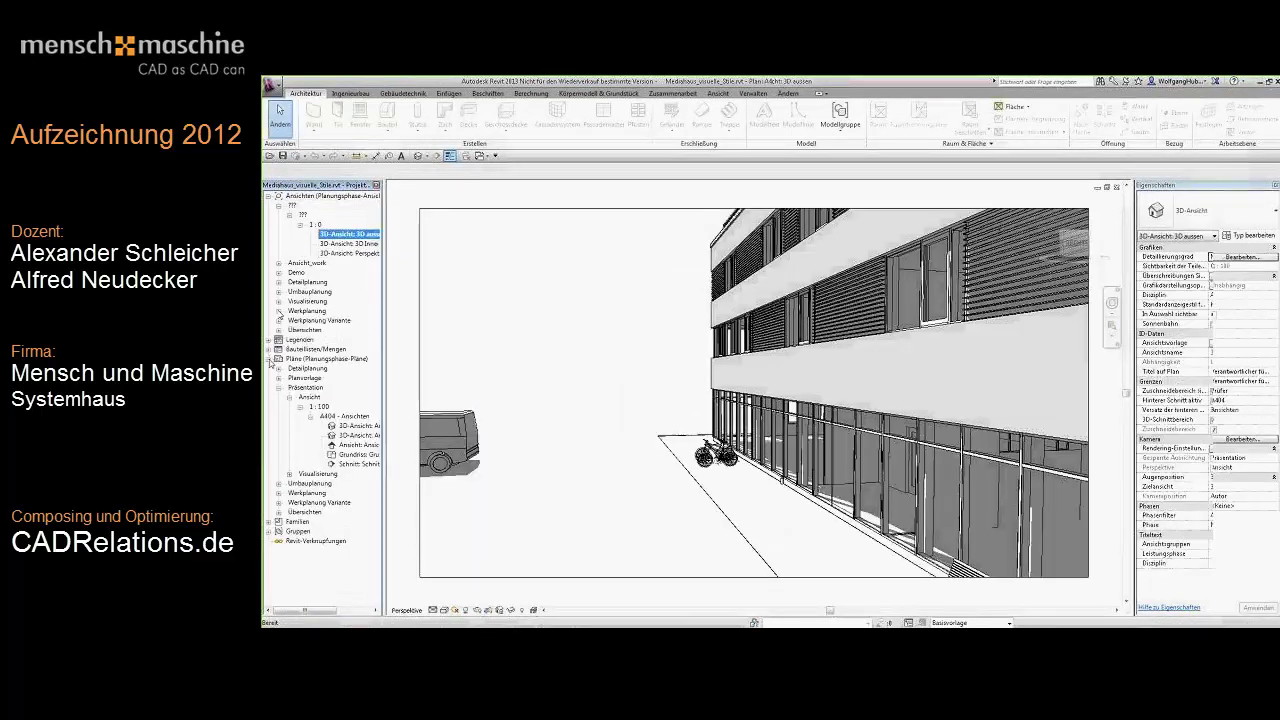
click(269, 358)
click(445, 610)
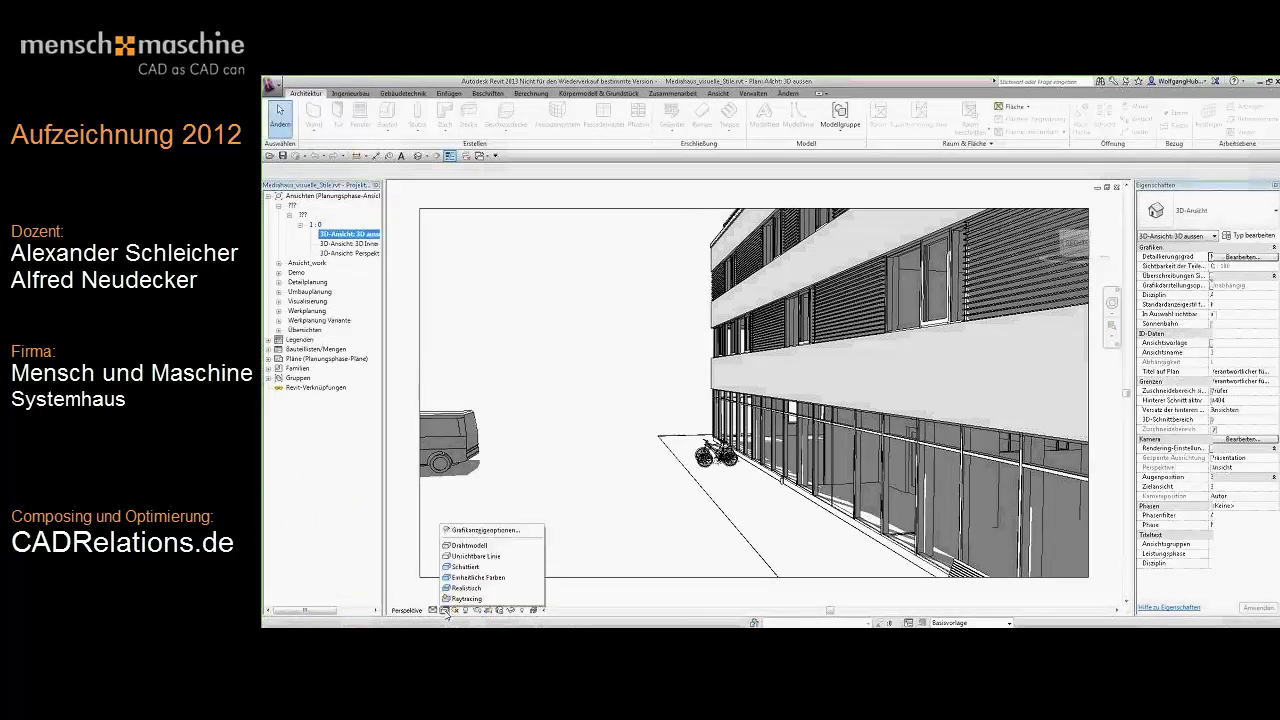
click(490, 576)
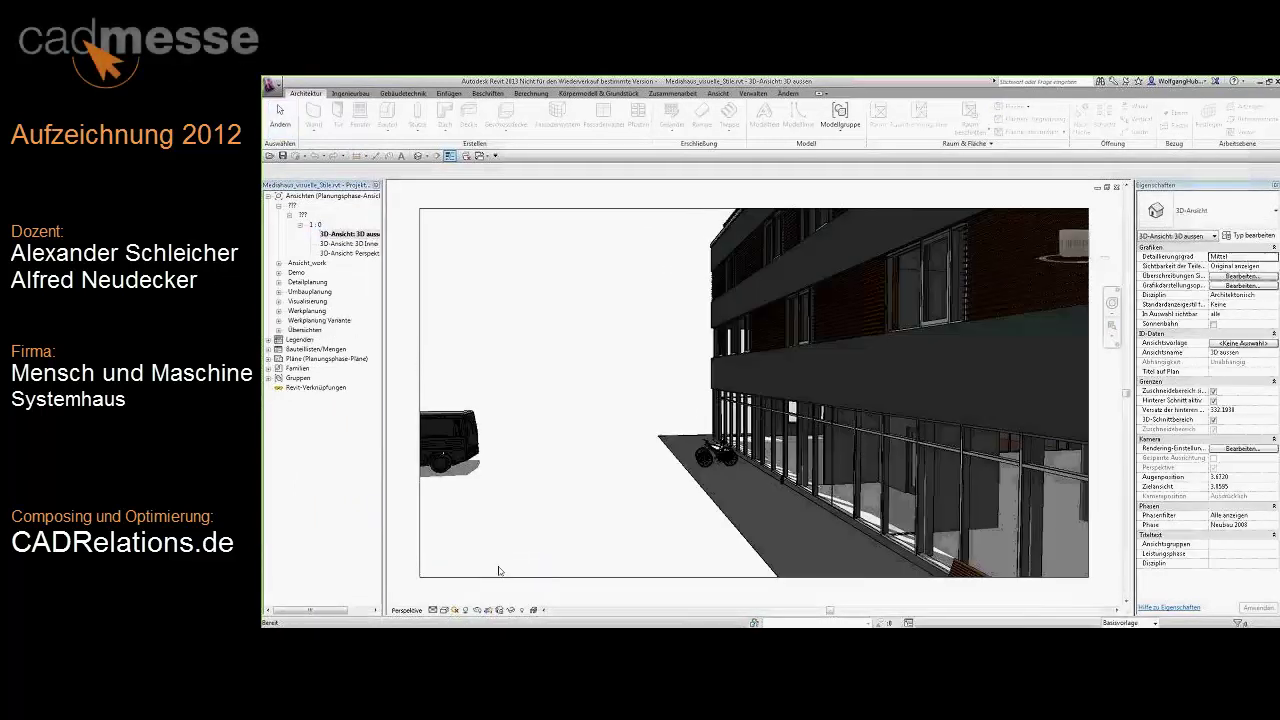
click(445, 610)
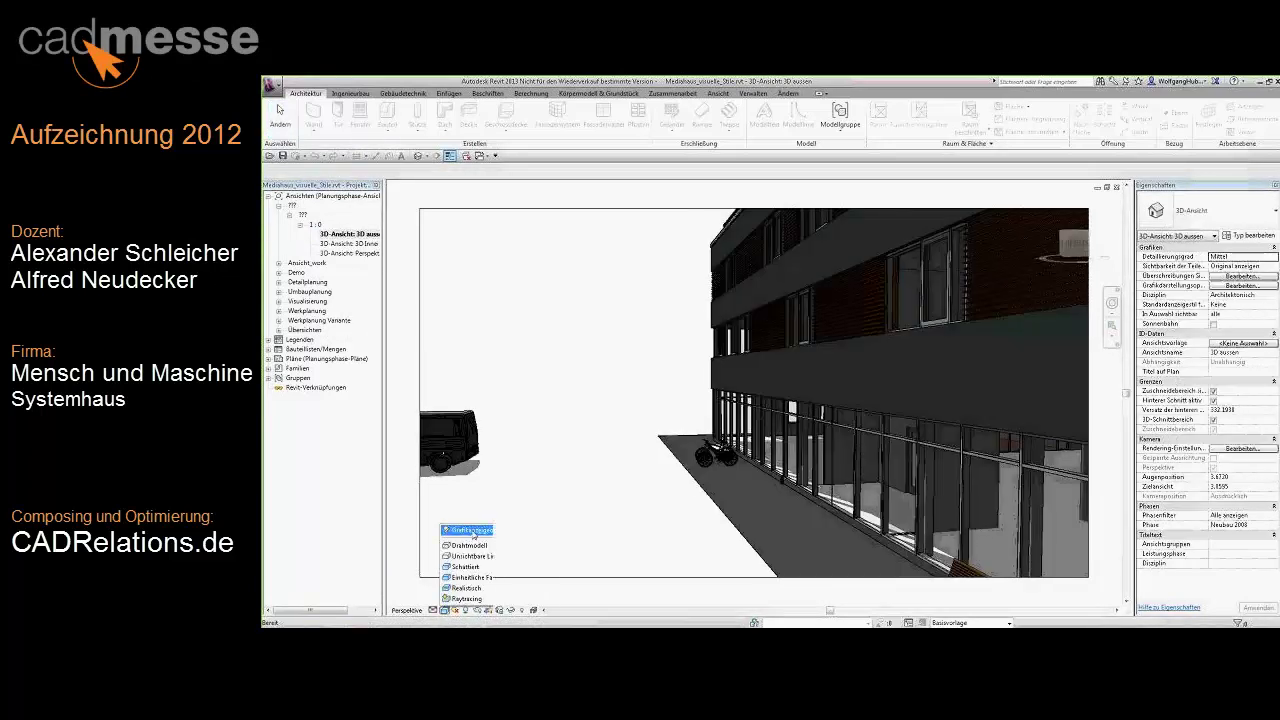
click(468, 530)
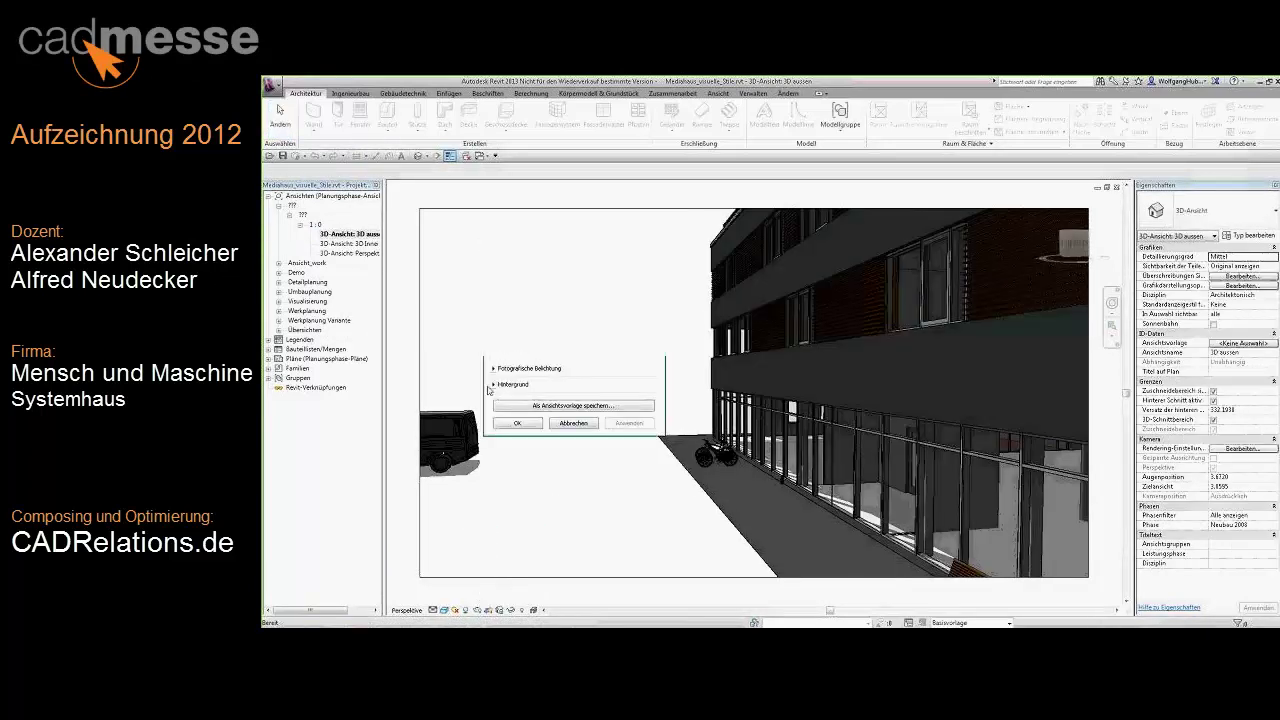
Keep Bild as the Hintergrund type and browse for a picture via Bild anpassen.
click(491, 385)
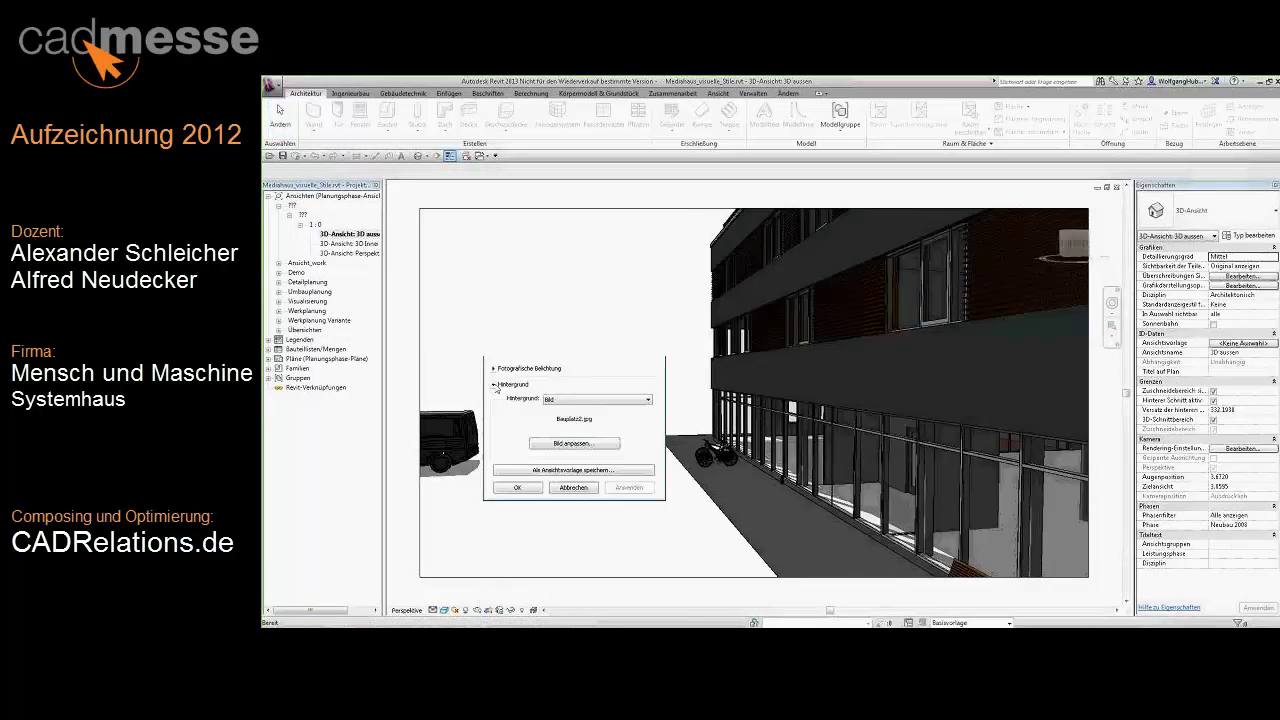
click(615, 400)
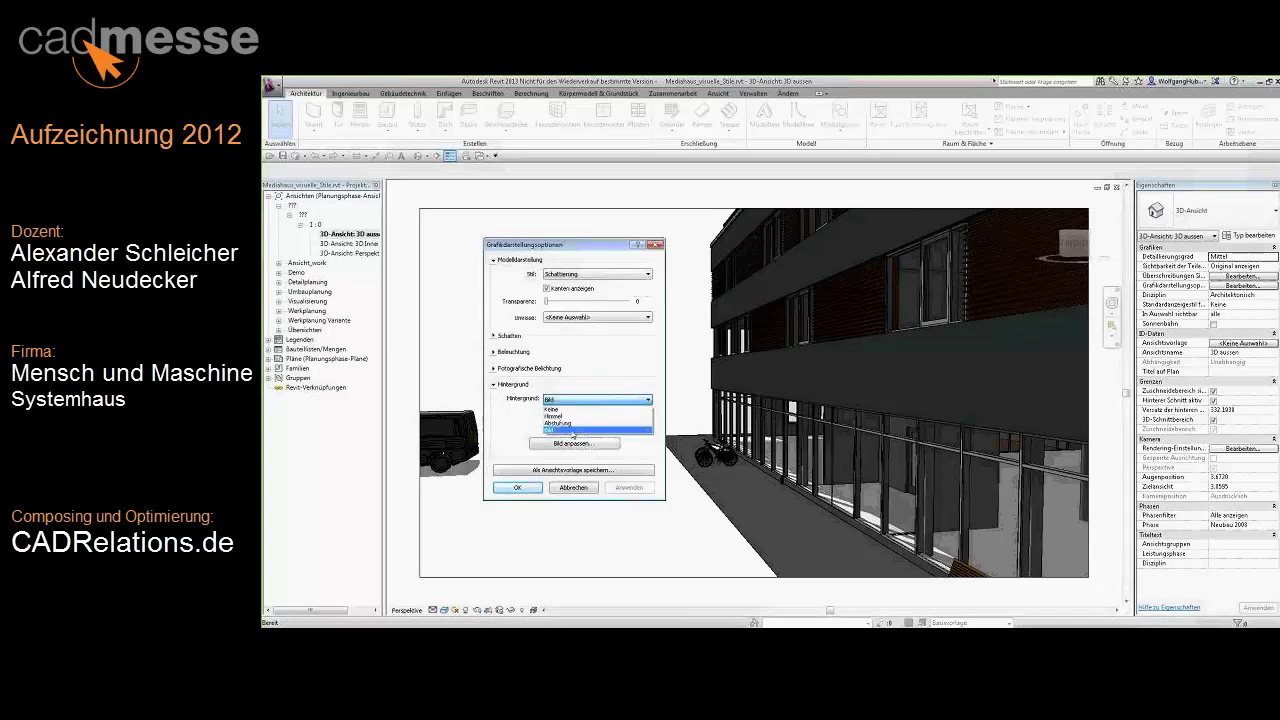
click(575, 431)
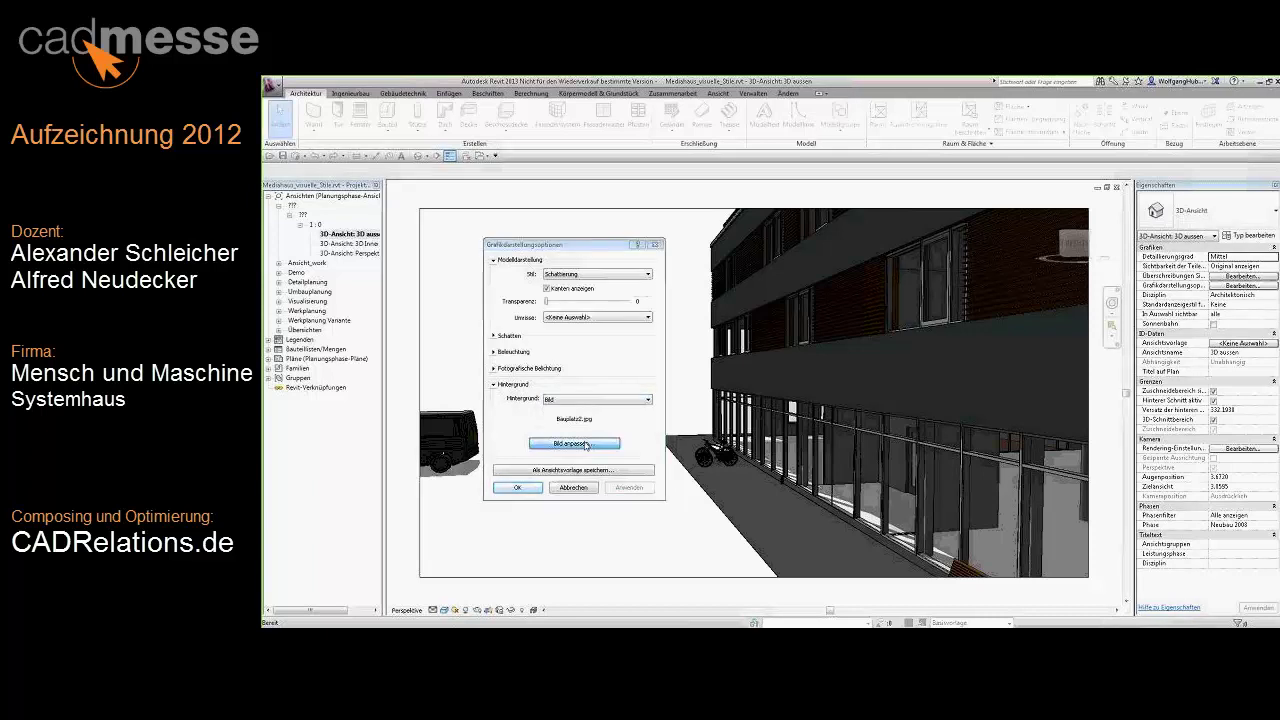
click(587, 446)
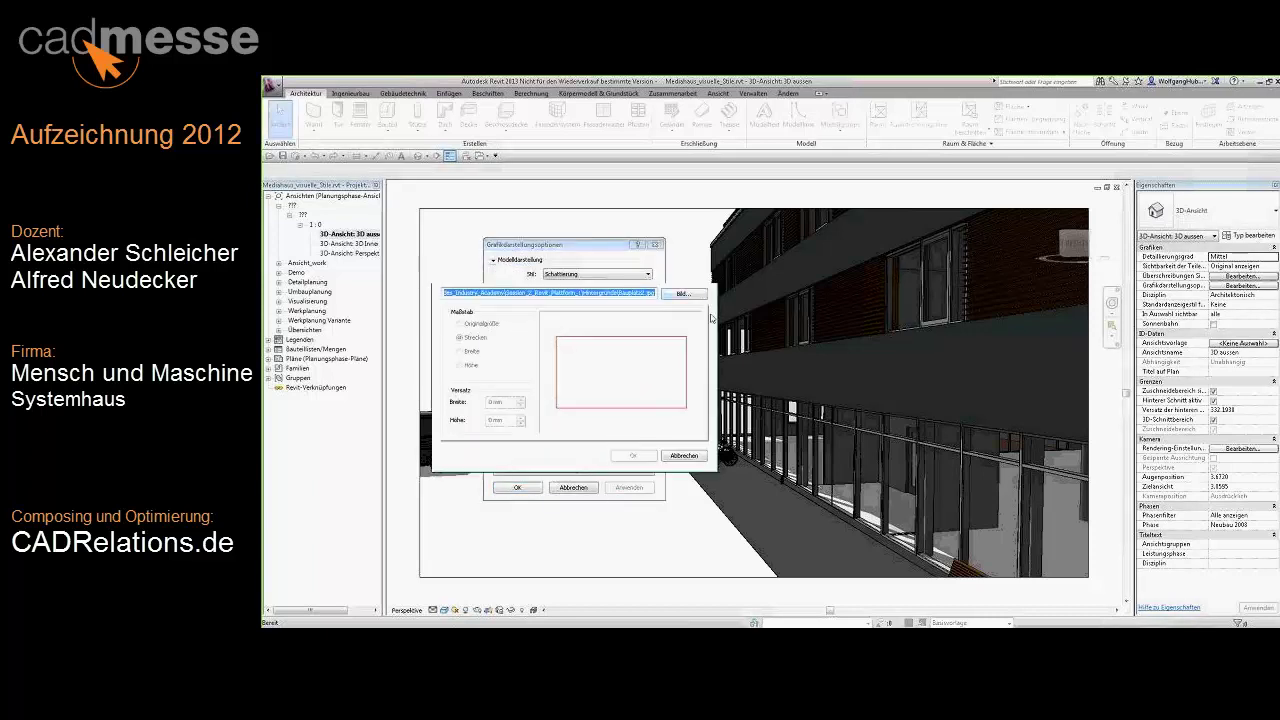
click(689, 296)
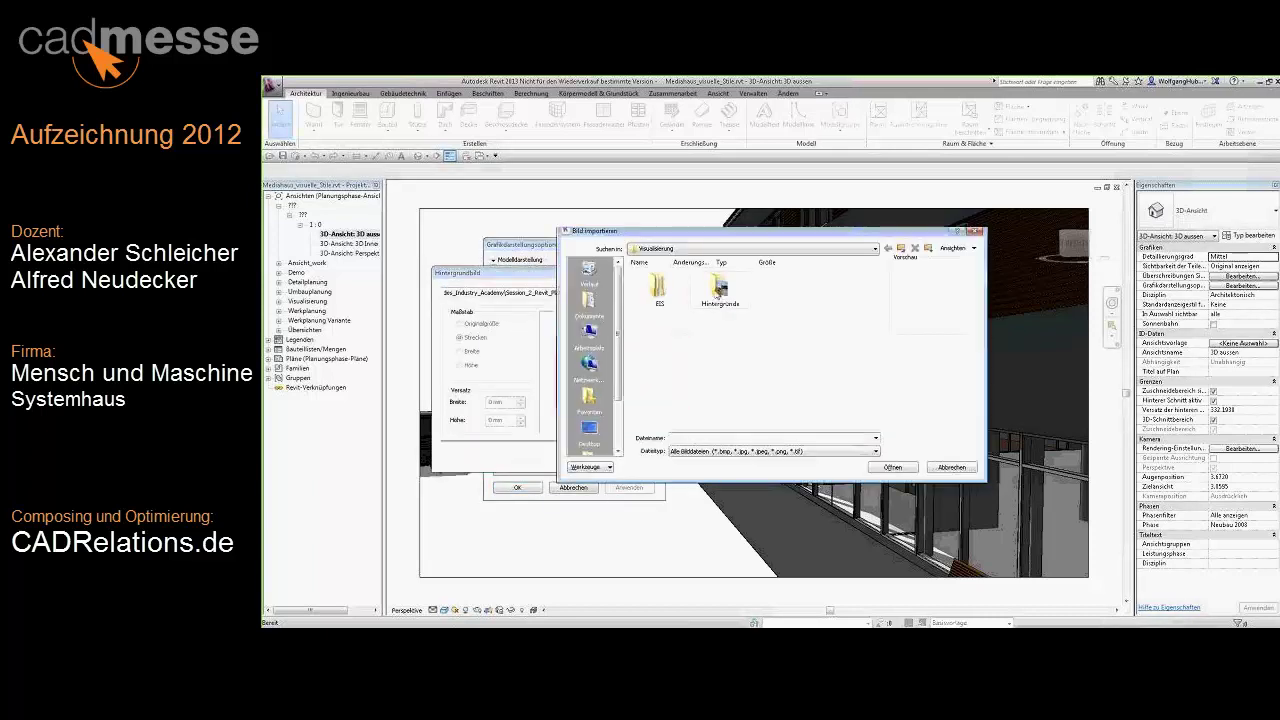
Load Bauplatz2.jpg as the background image, set scaling to Strecken, and apply it.
click(660, 344)
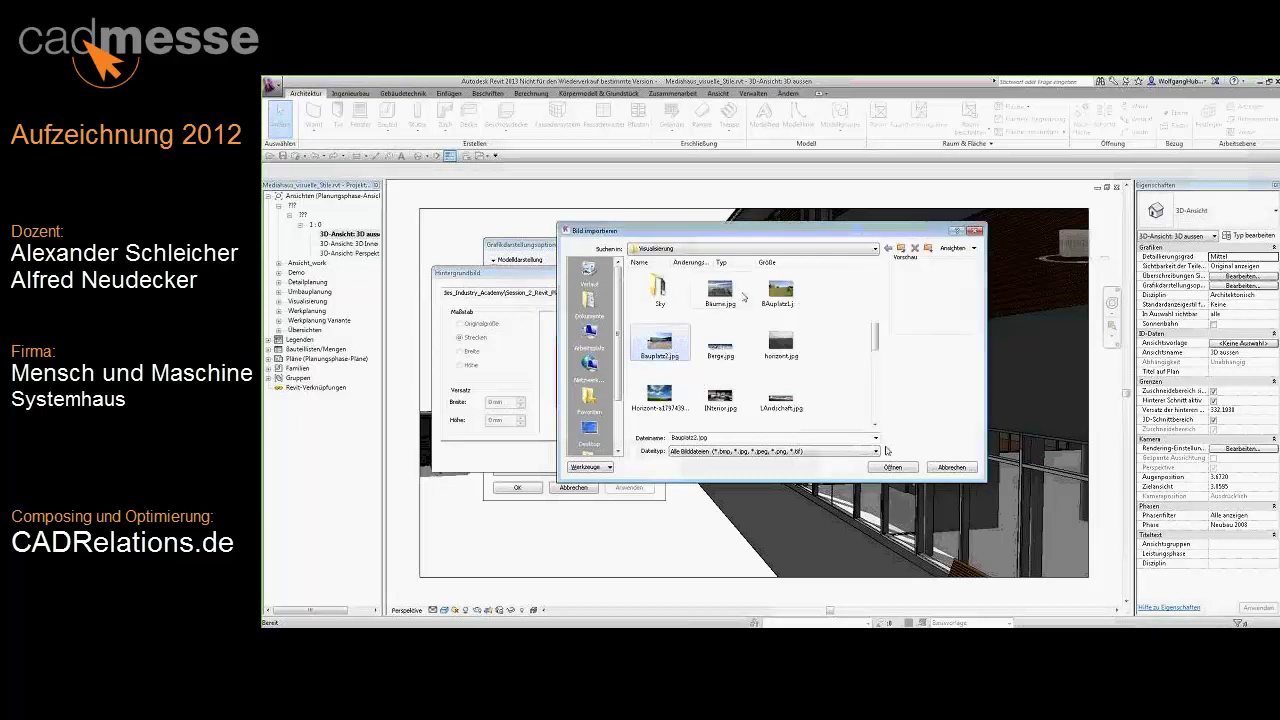
click(892, 467)
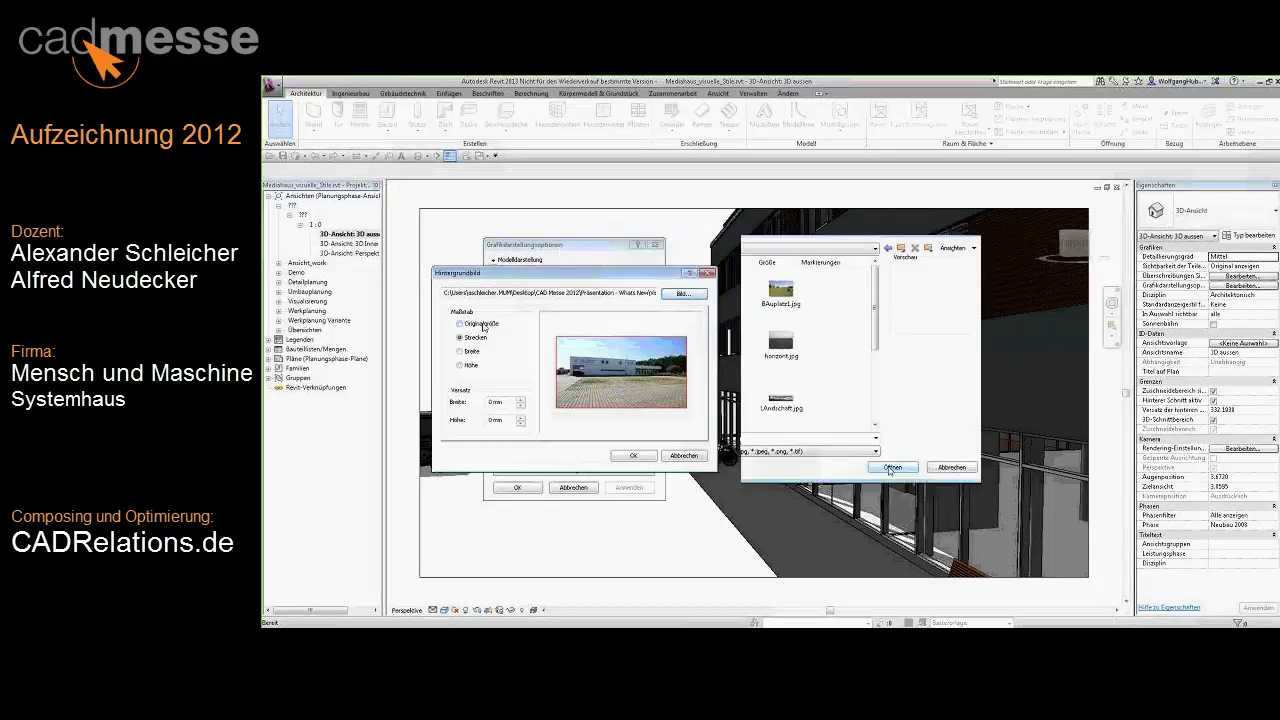
click(482, 325)
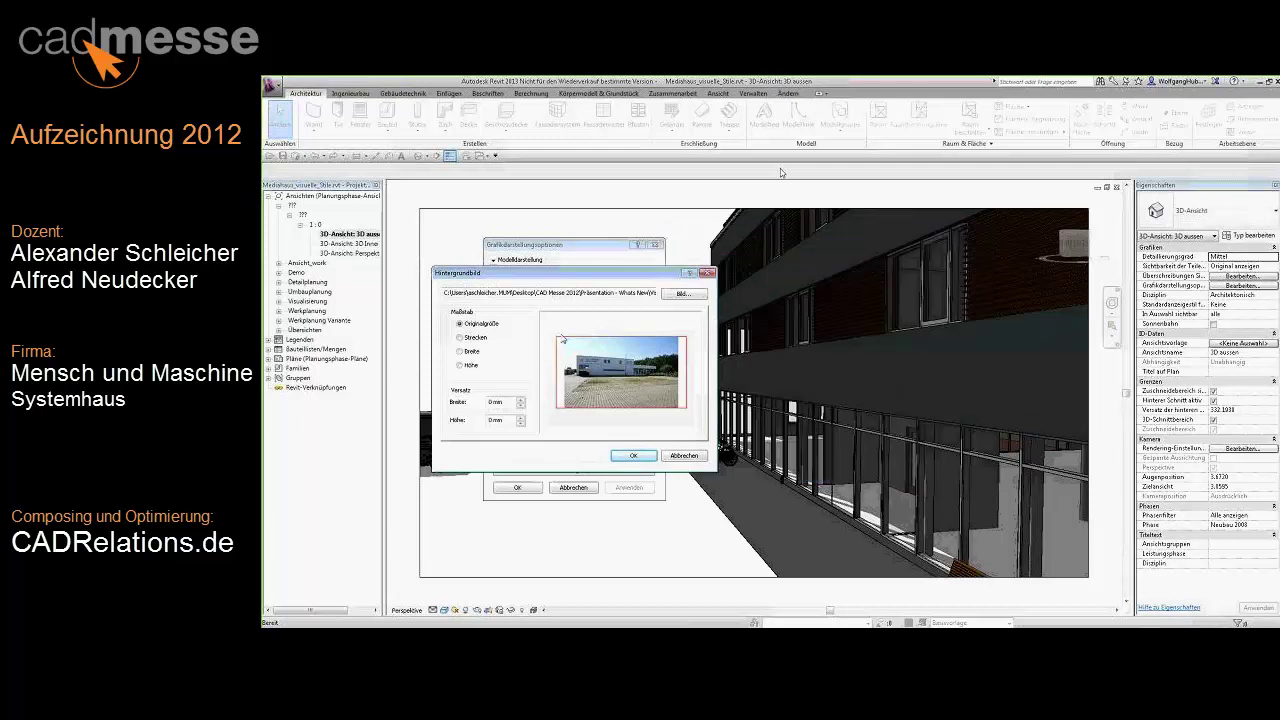
click(472, 352)
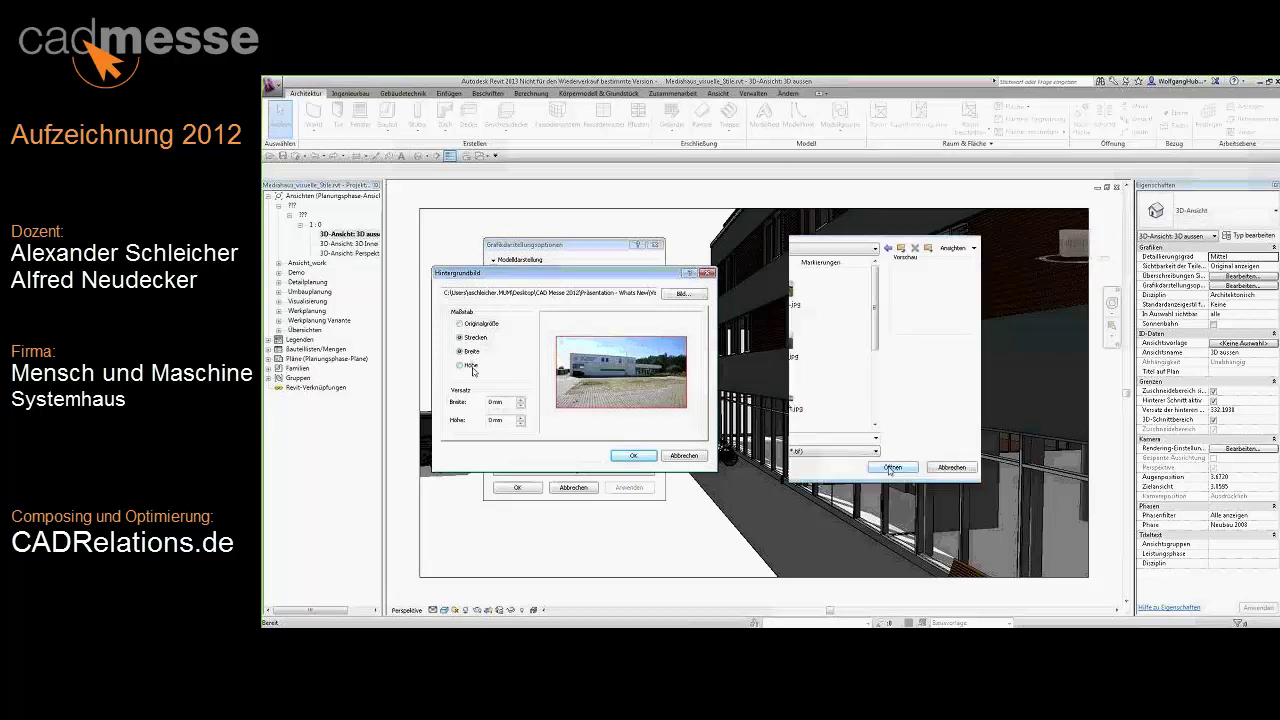
click(474, 368)
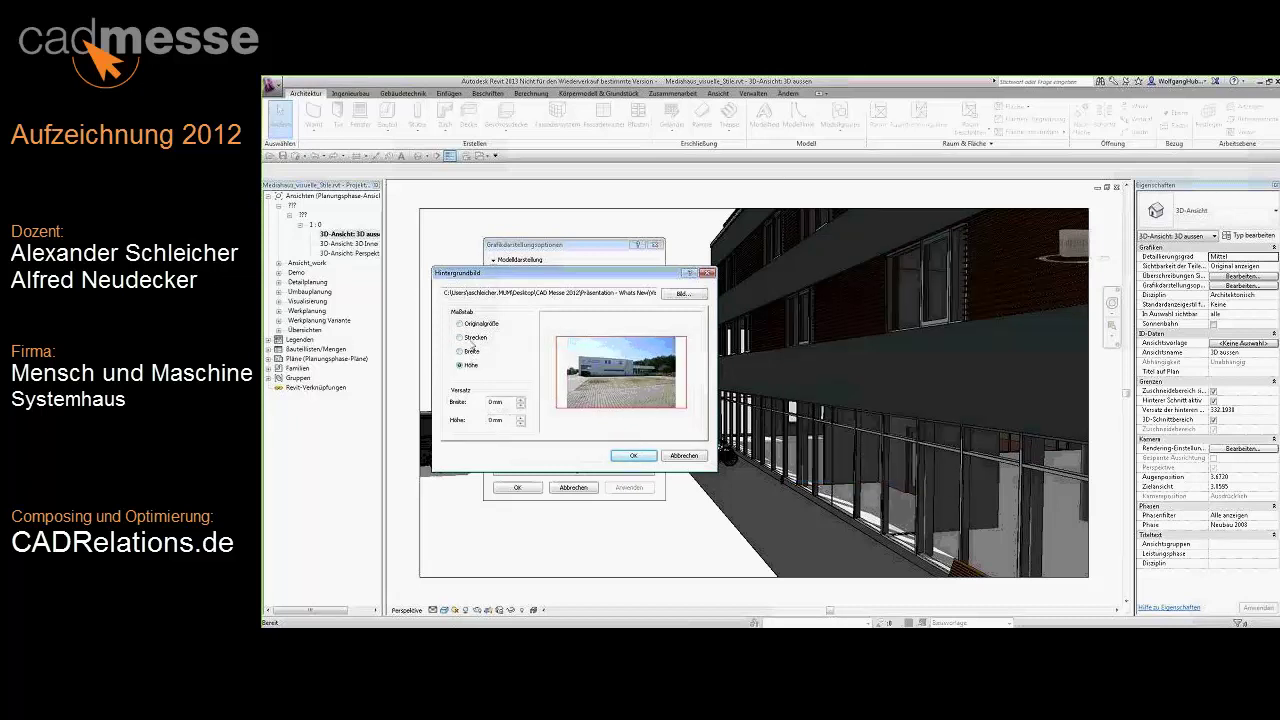
click(470, 344)
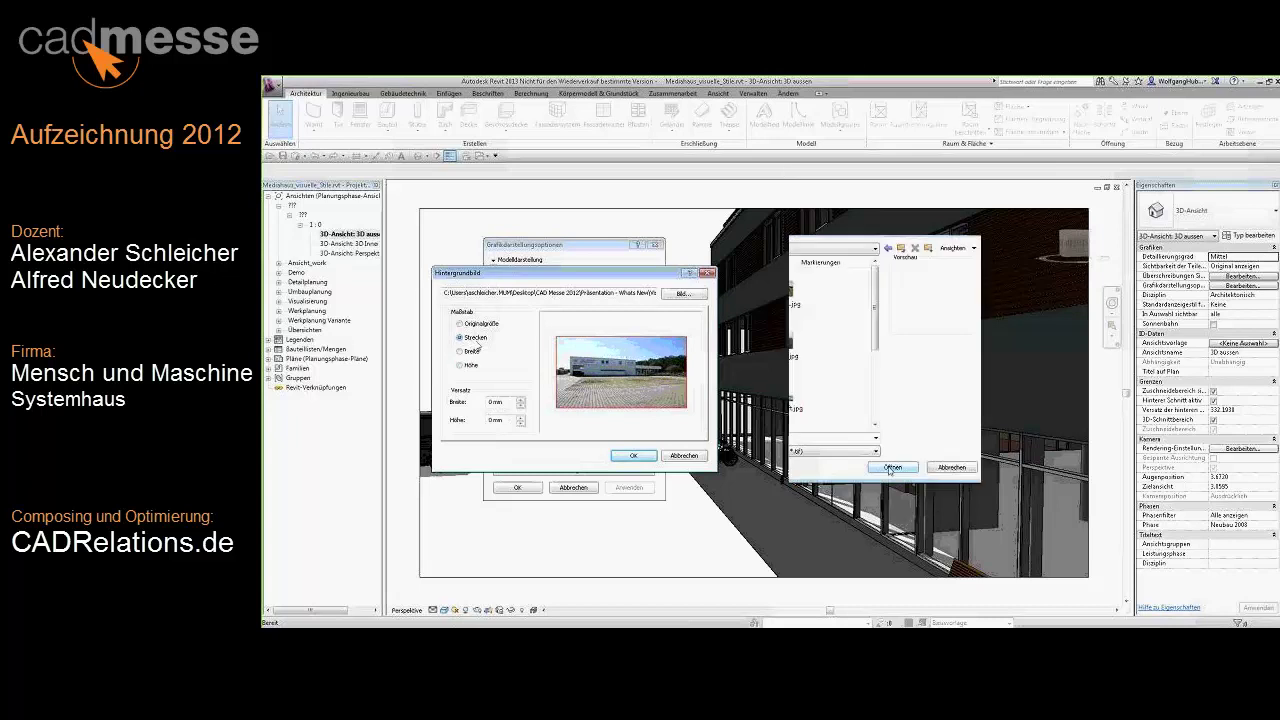
click(633, 455)
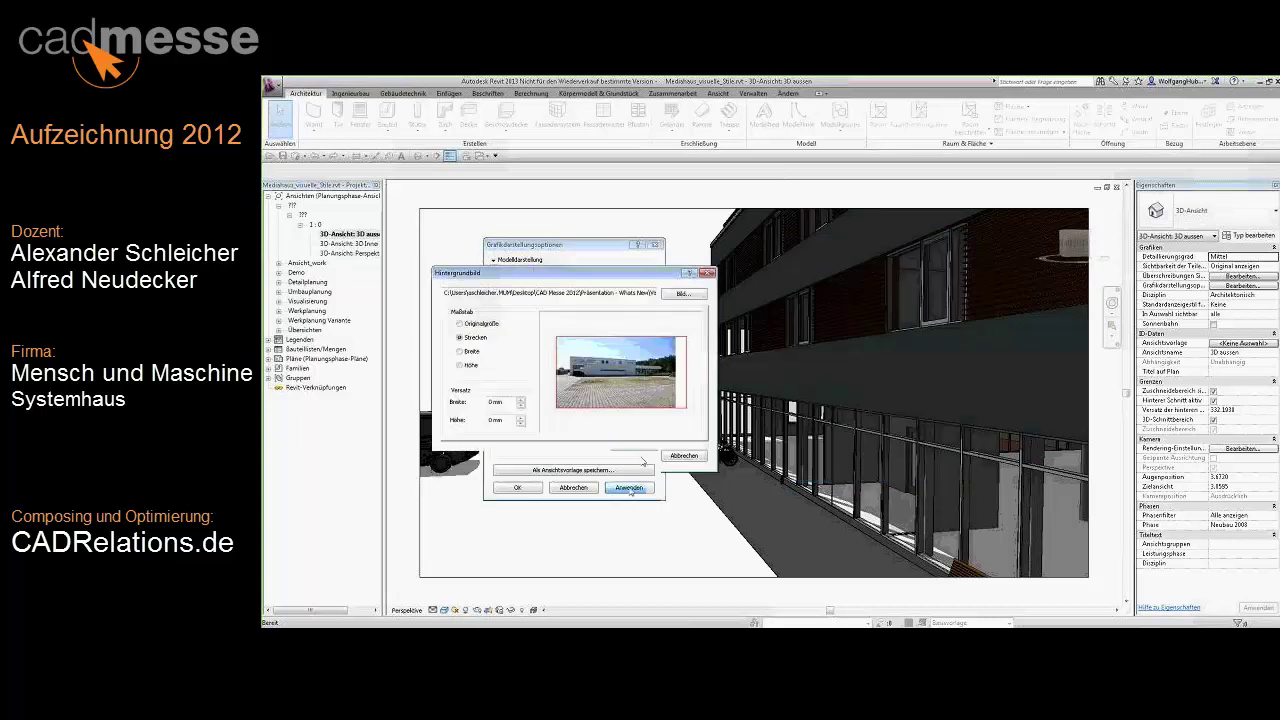
click(628, 487)
Close Grafikdarstellungsoptionen and orbit to see the building side-on with the workshop hall.
click(533, 488)
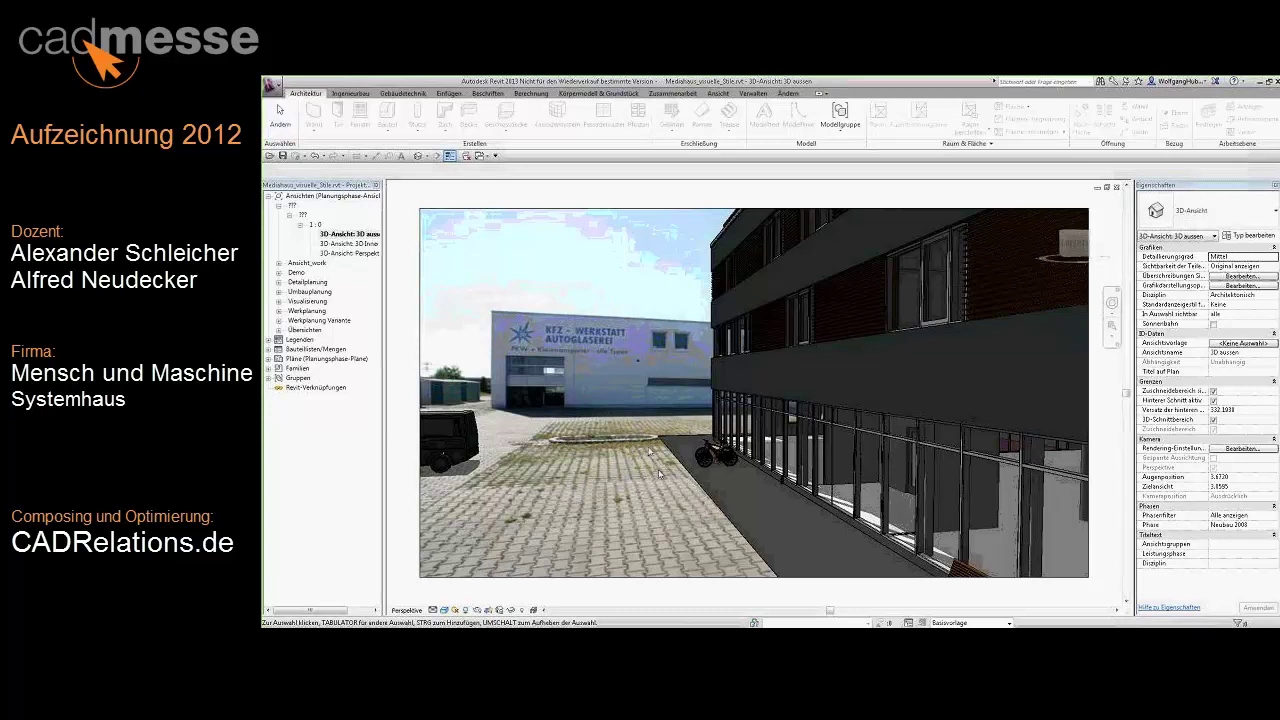
drag(649, 483, 697, 484)
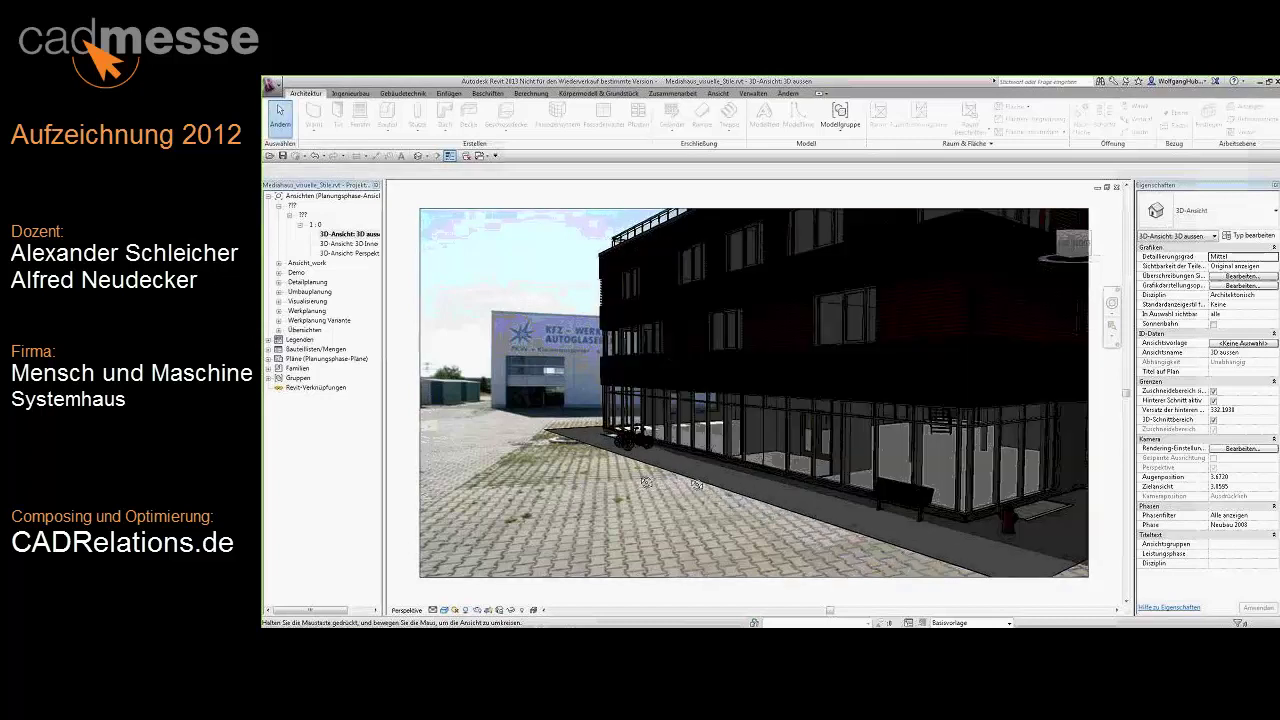
drag(697, 484, 636, 484)
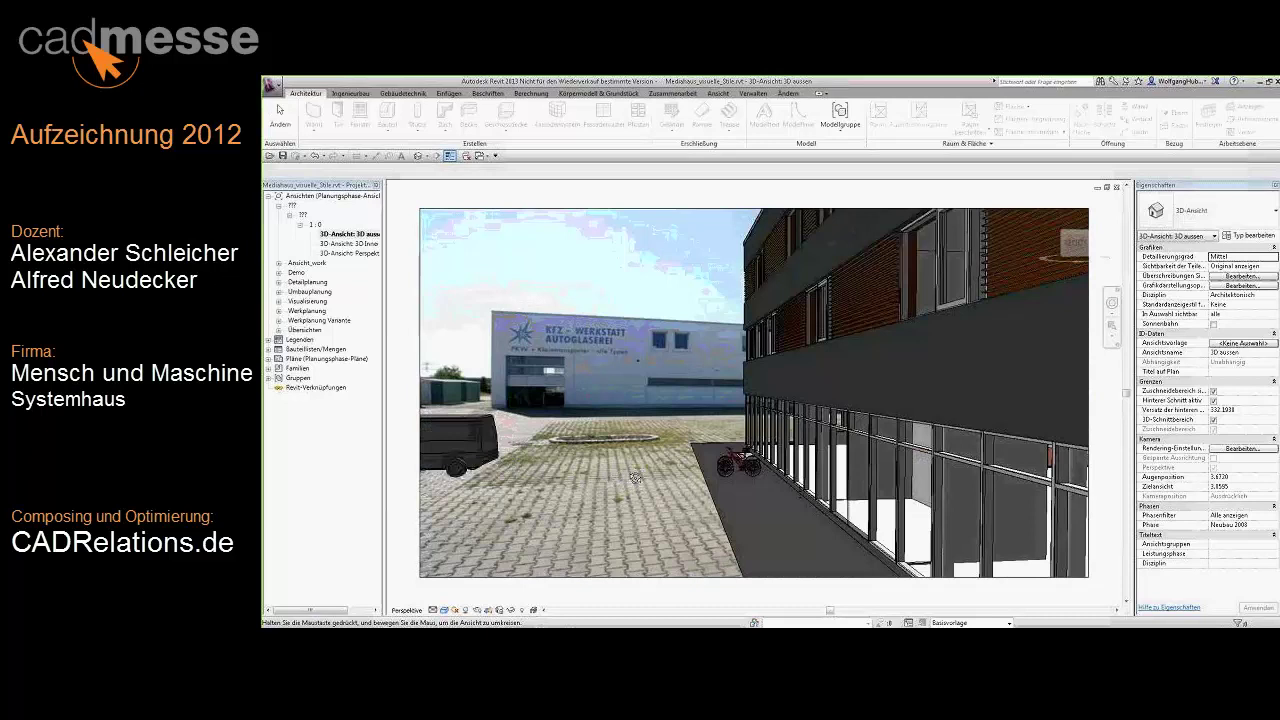
mouse_move(636, 484)
shift+middle_down()
mouse_move(661, 484)
mouse_move(612, 447)
shift+middle_up()
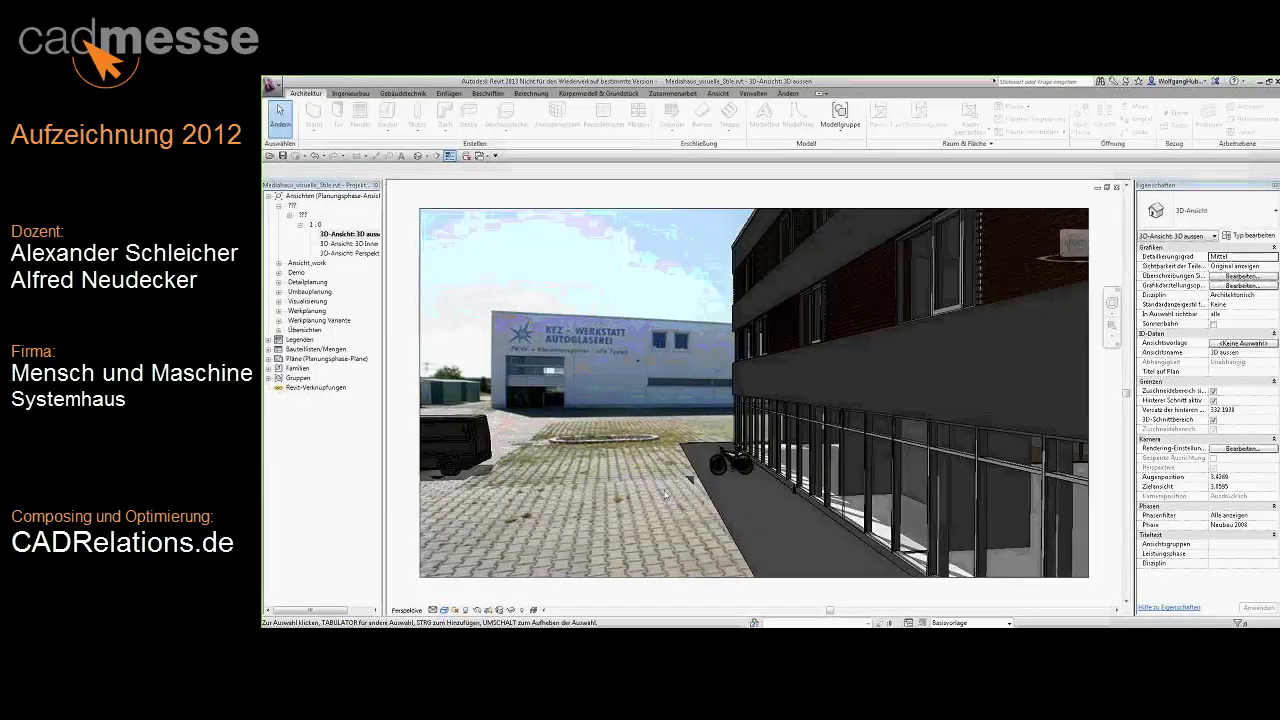
Open 3D-Ansicht: Perspektive_Himmel and show it in Einheitliche Farben.
double_click(351, 253)
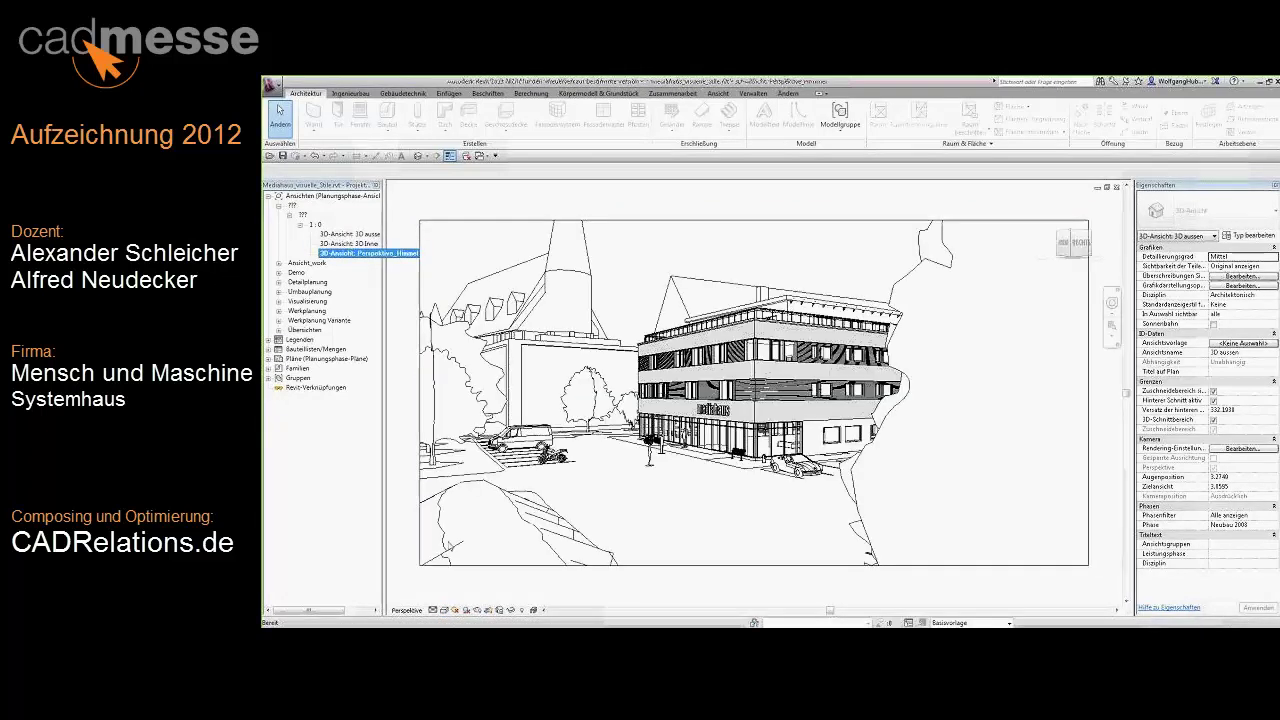
click(445, 610)
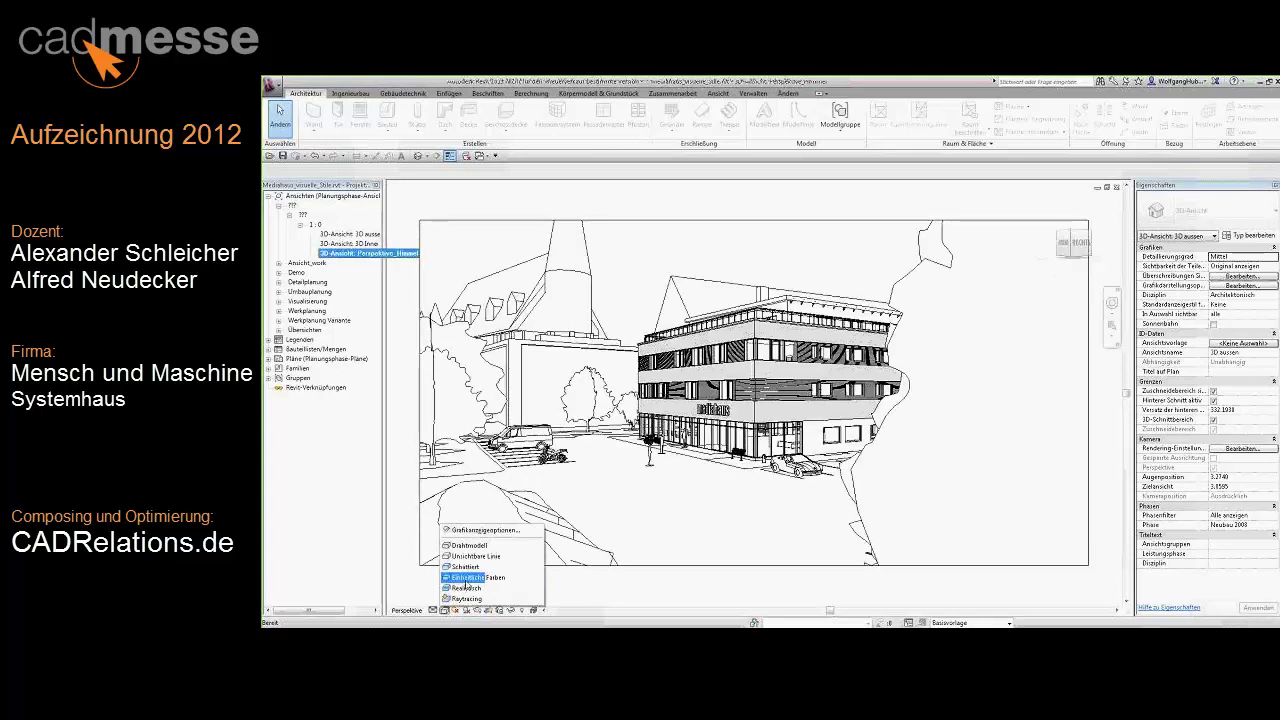
click(466, 579)
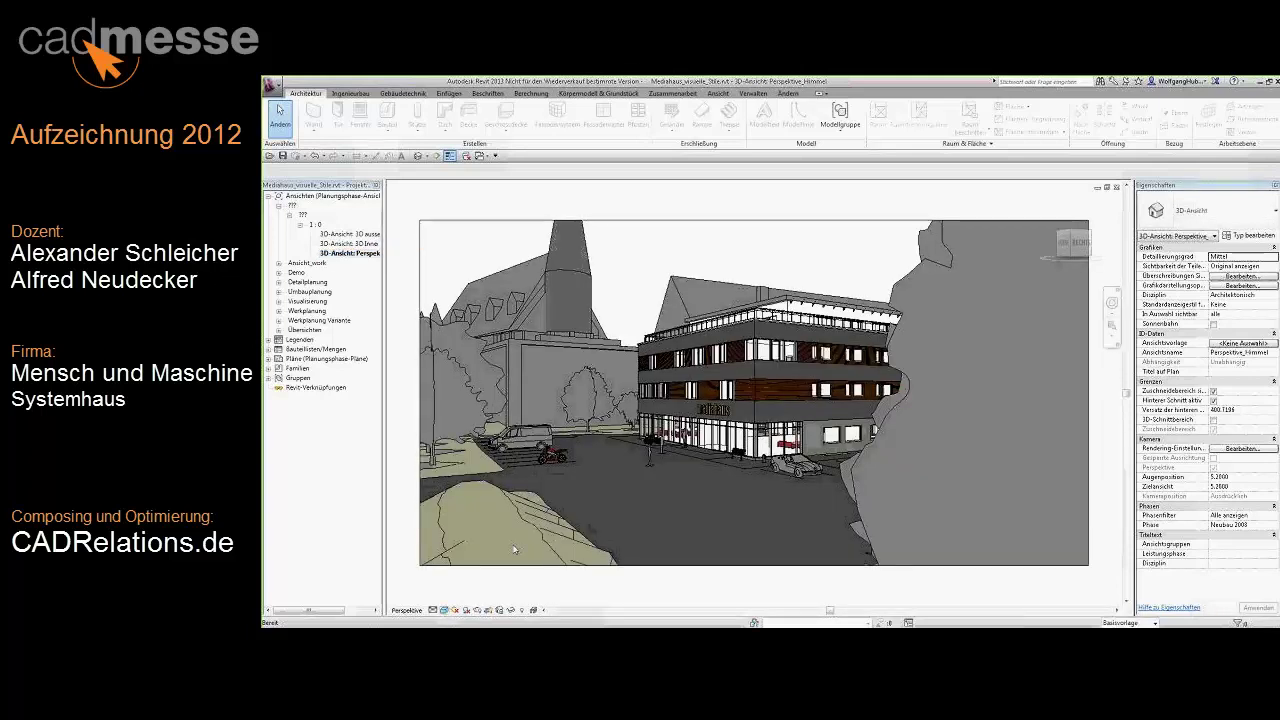
Set the view's Hintergrund to Himmel in Grafikdarstellungsoptionen.
click(445, 610)
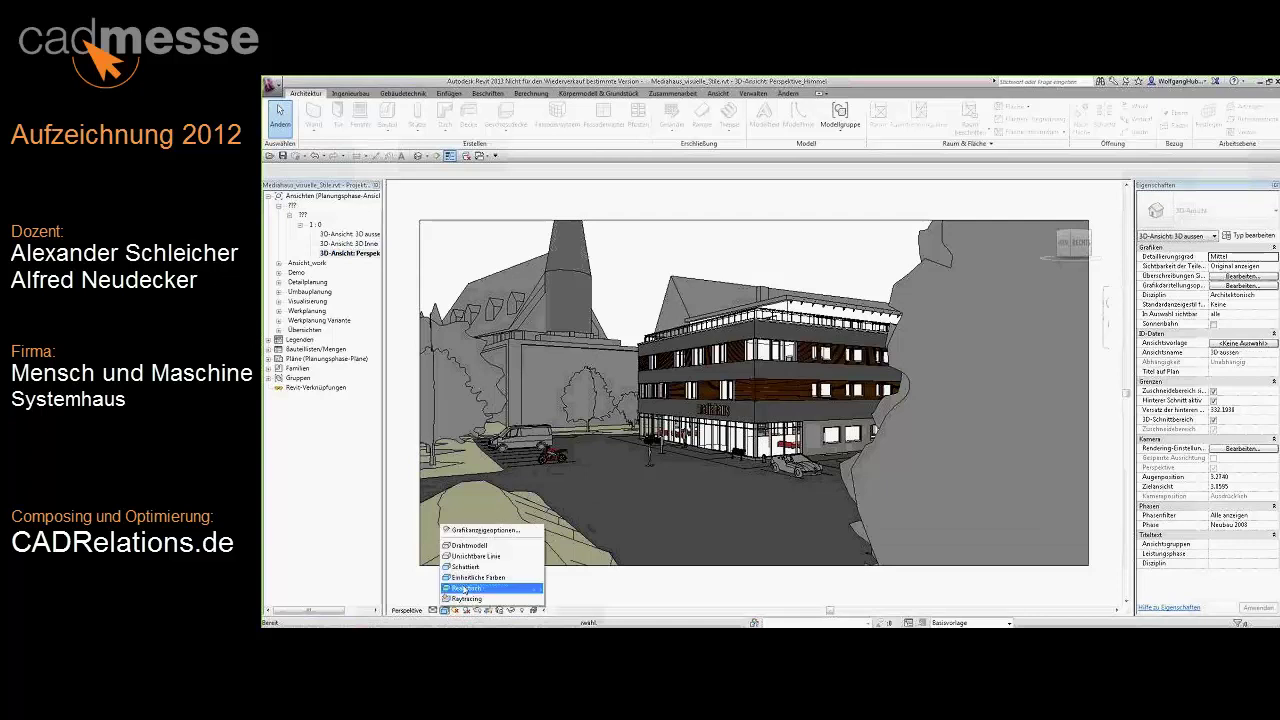
click(479, 529)
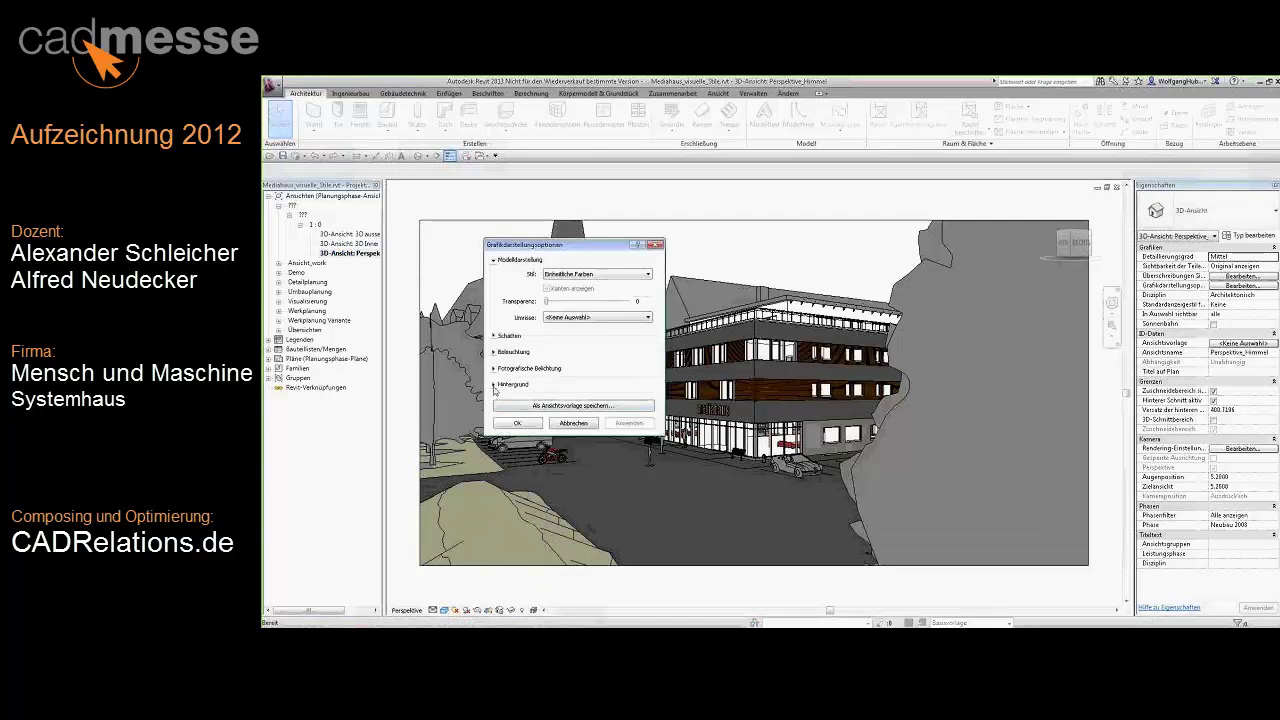
click(494, 385)
click(600, 399)
click(574, 421)
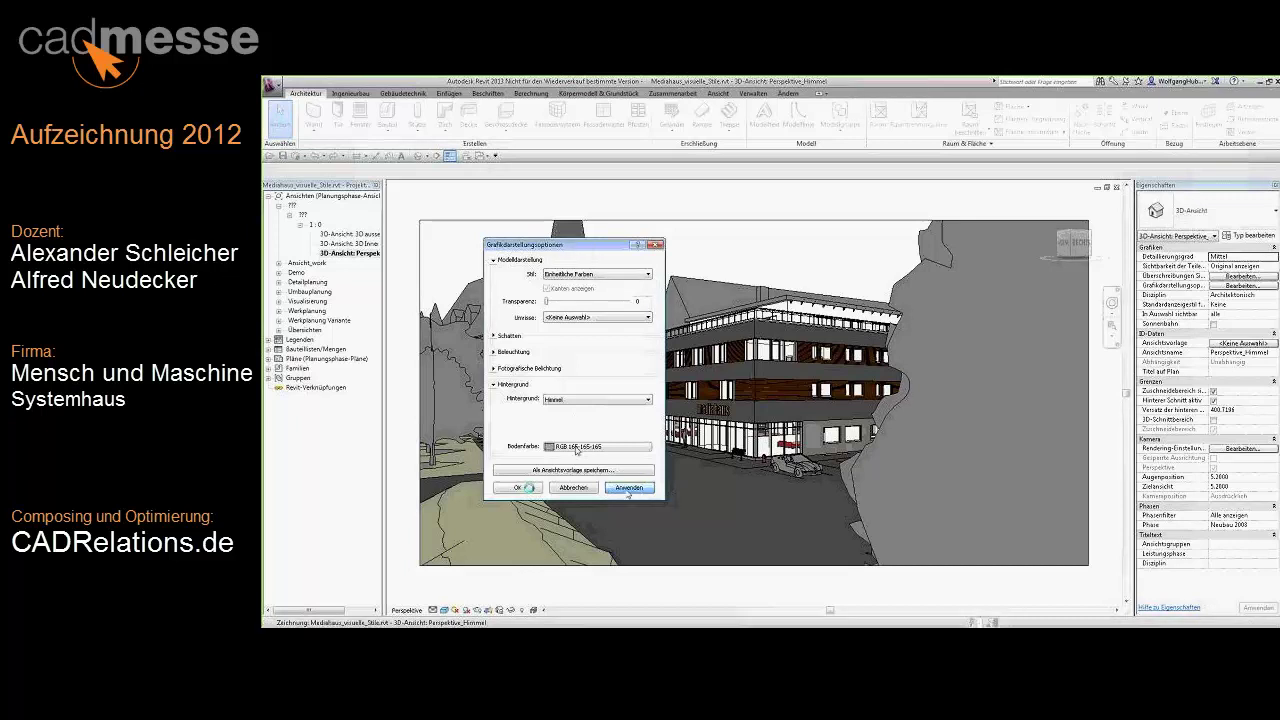
click(533, 489)
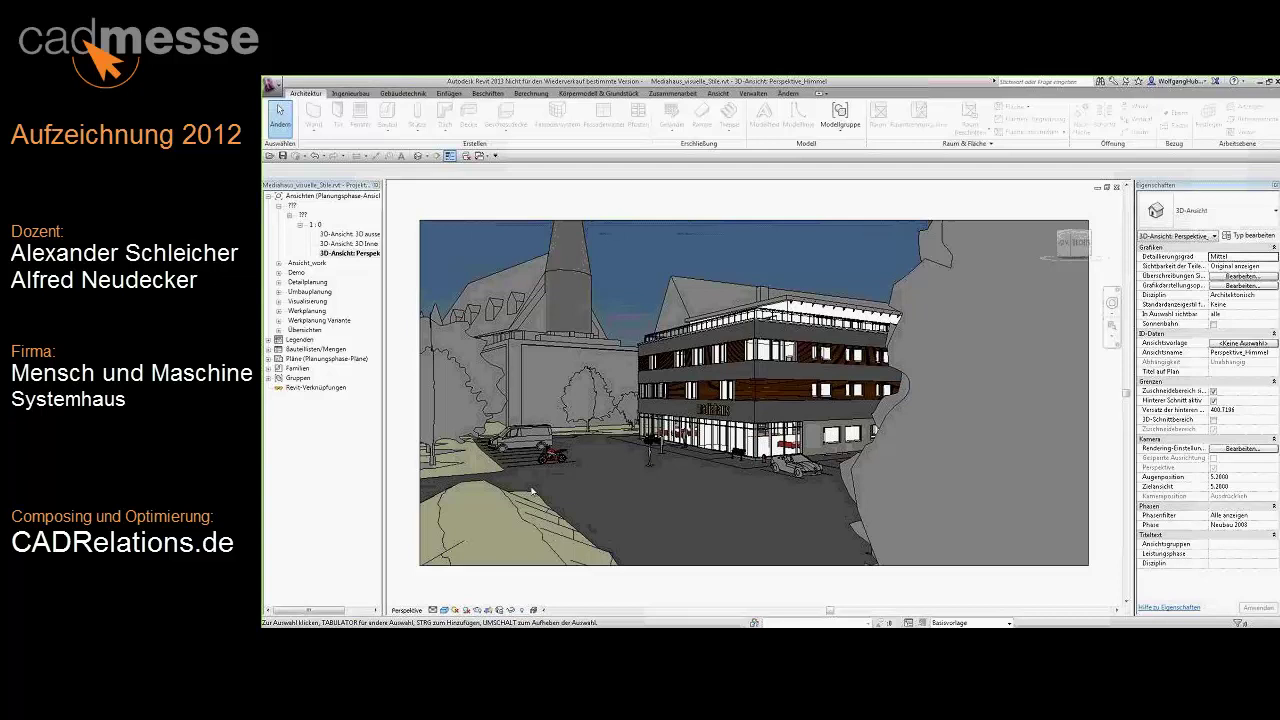
Change the sun time under Beleuchtung > Sonneneinstellung and apply it to Perspektive_Himmel.
click(444, 610)
click(484, 530)
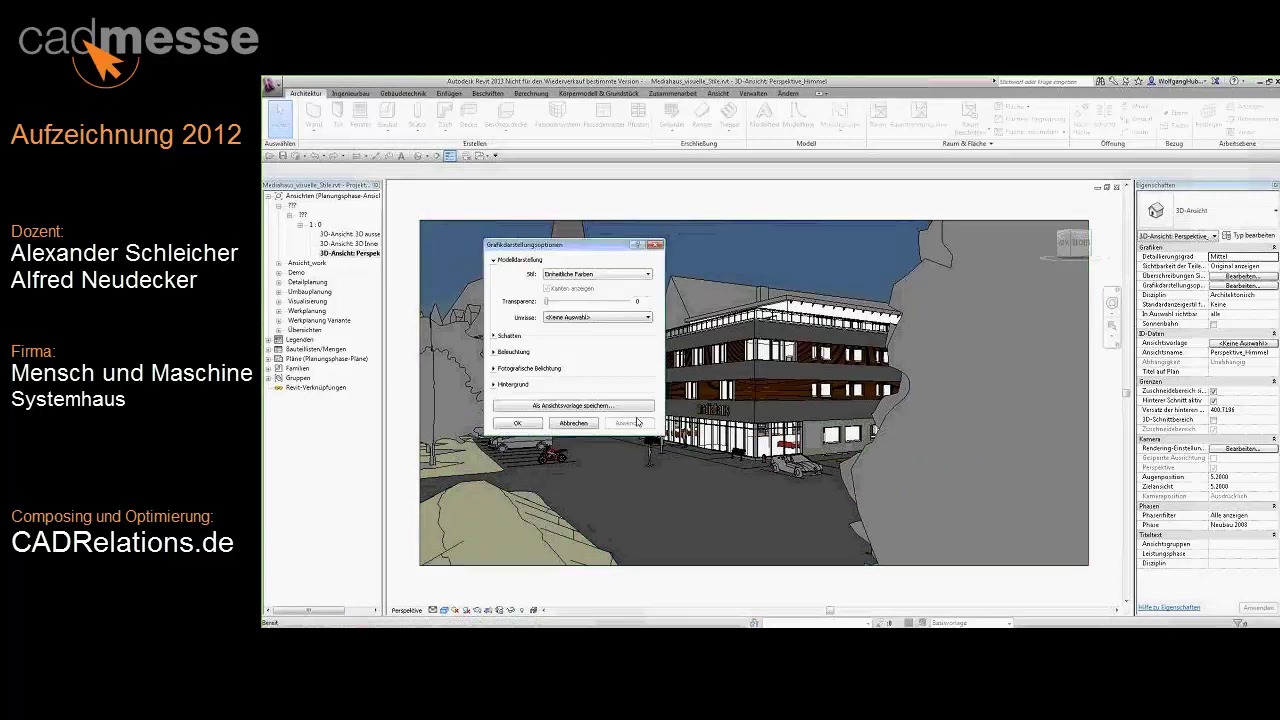
click(494, 352)
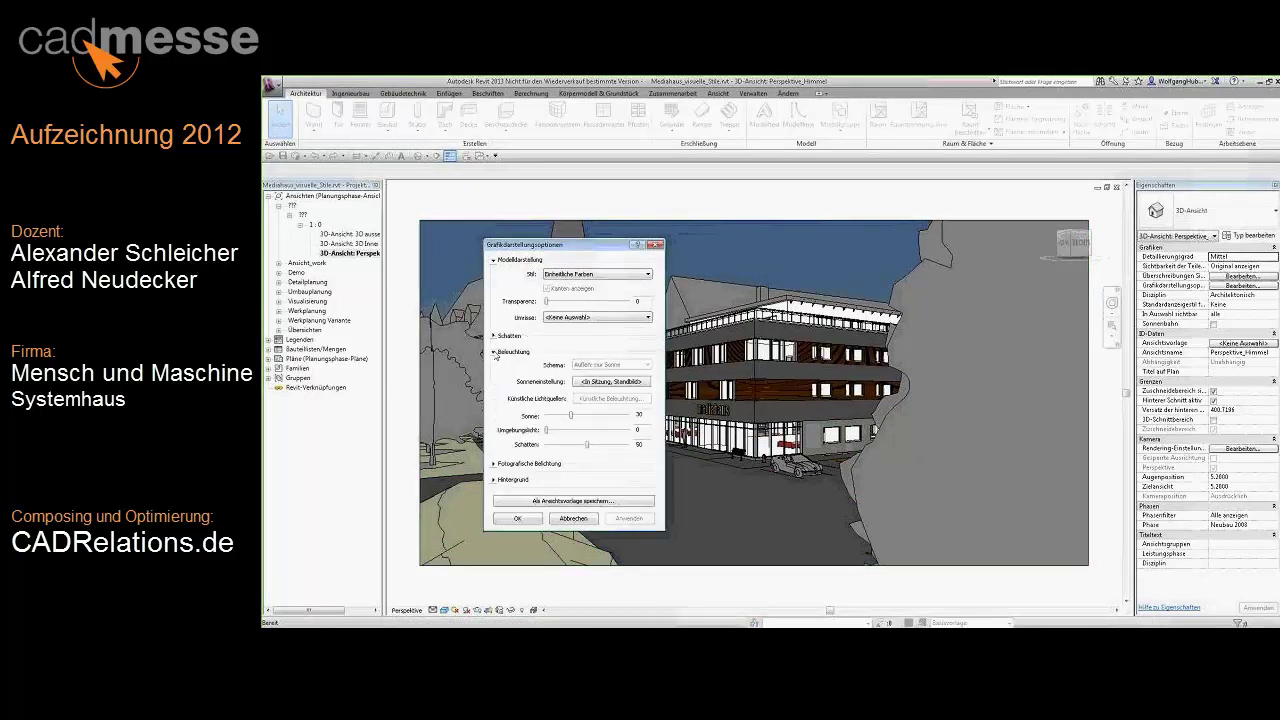
click(611, 382)
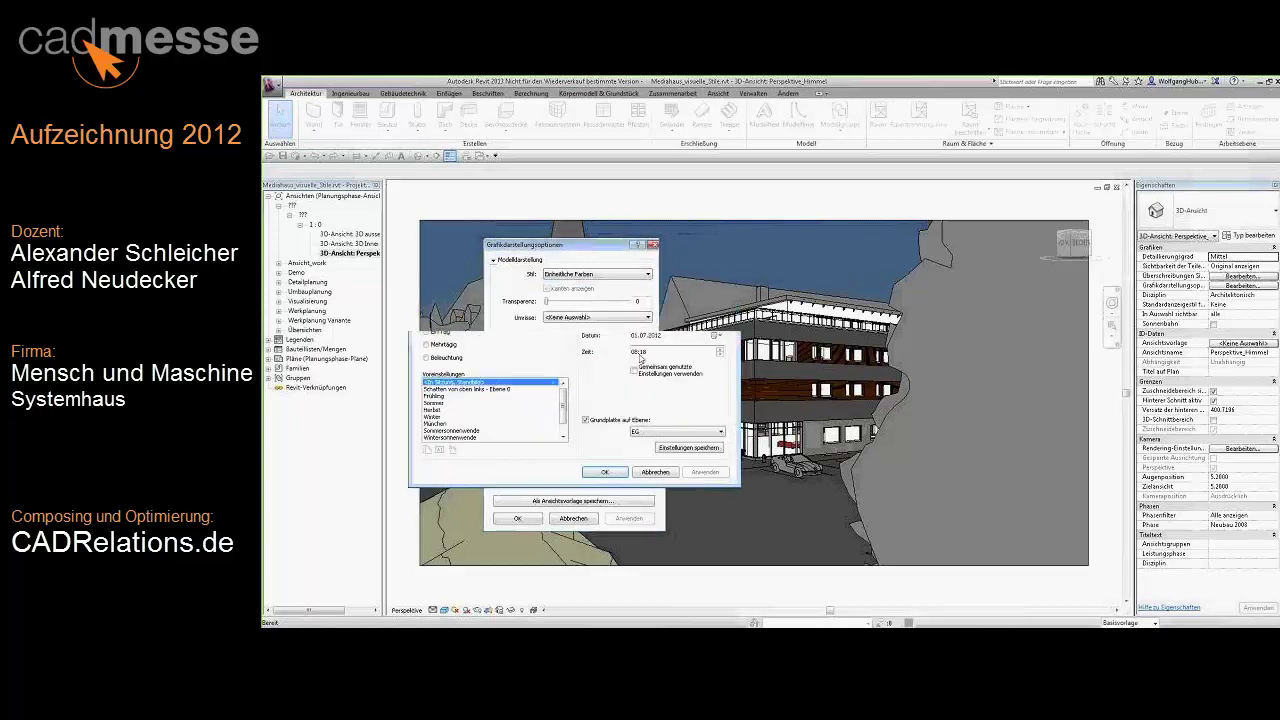
click(705, 472)
click(604, 472)
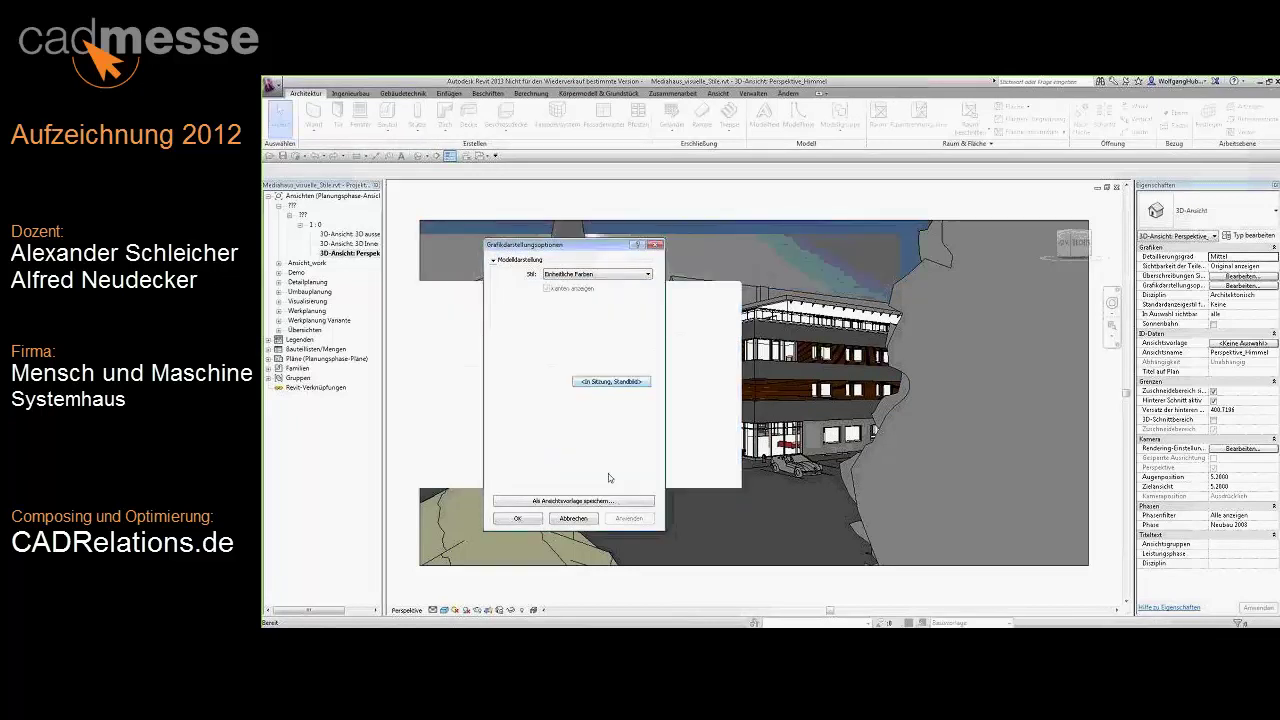
click(518, 519)
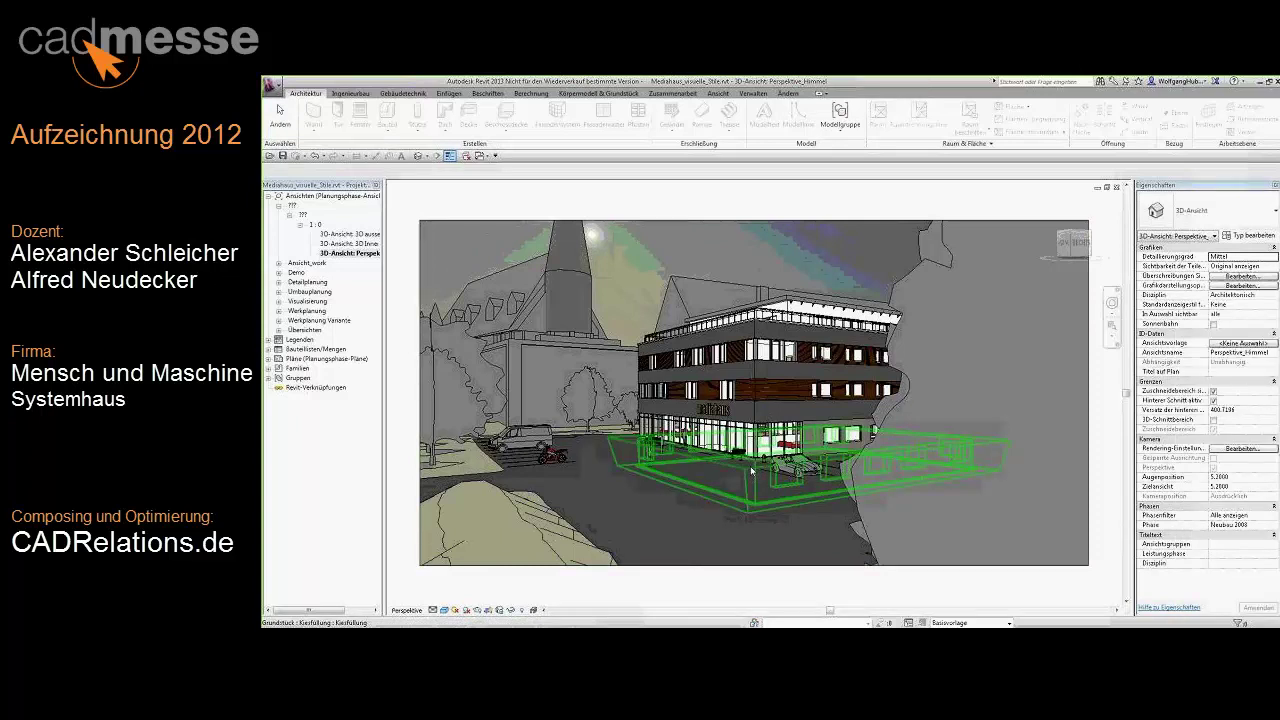
Open 3D-Ansicht: Nur Gebäude from the Demo views, then zoom and orbit around the entrance.
key(Tab)
key(Tab)
key(Tab)
key(Tab)
key(Tab)
key(Tab)
click(279, 273)
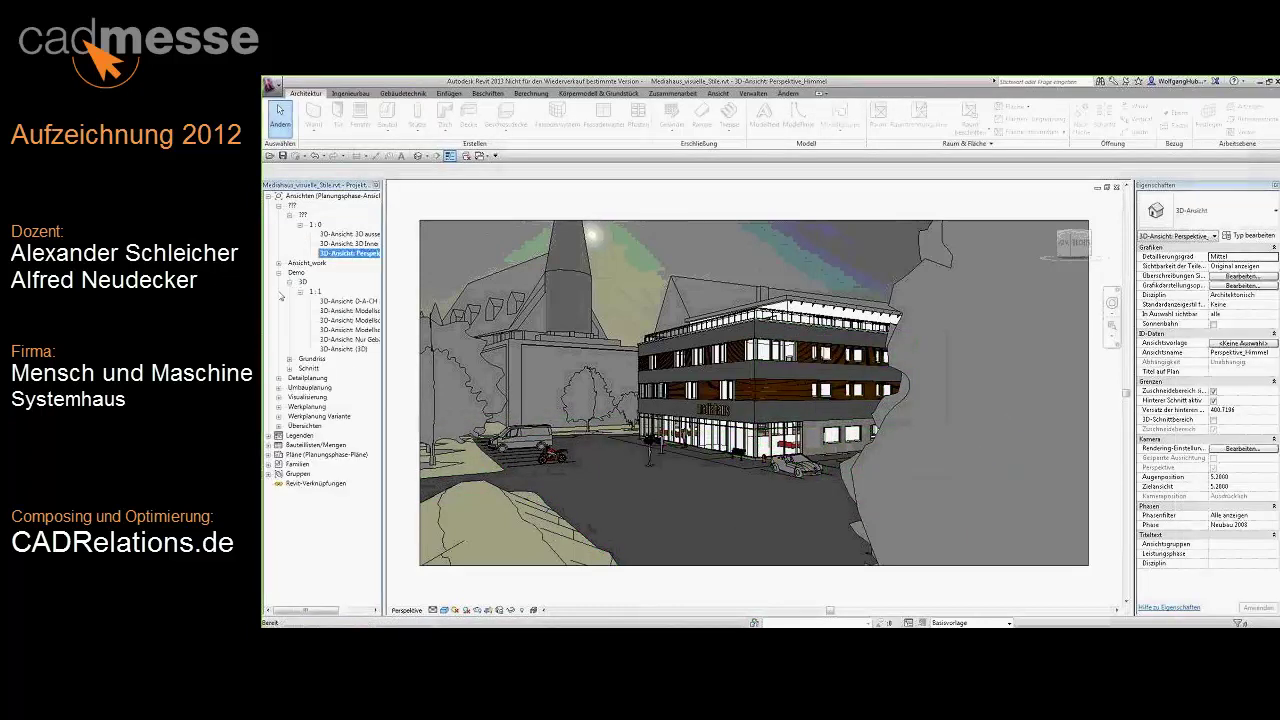
click(350, 340)
double_click(350, 340)
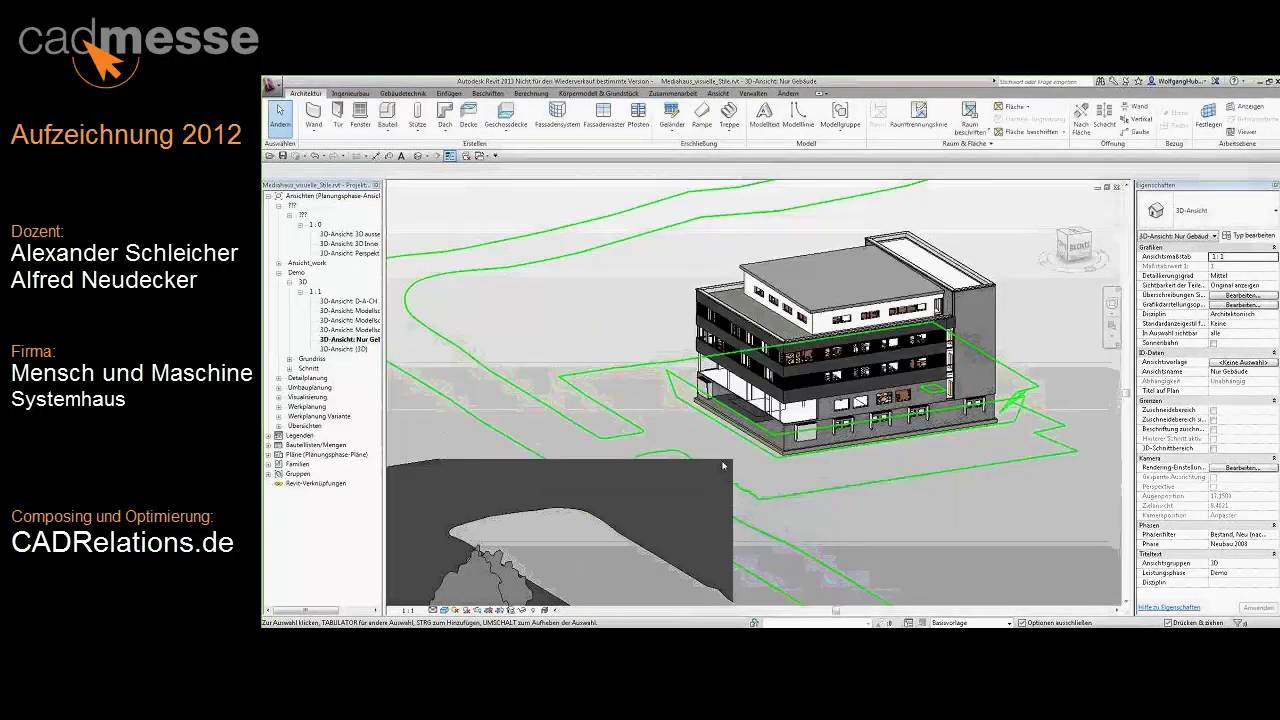
scroll(724, 467, up, 2)
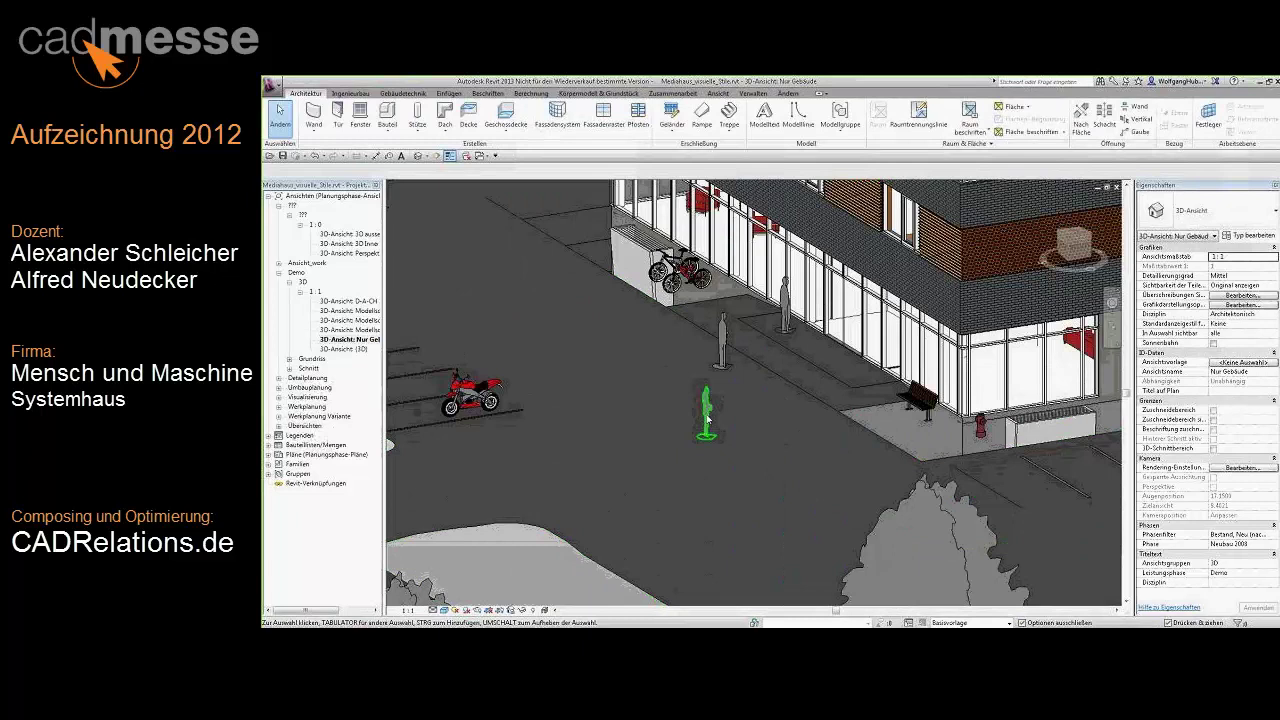
click(707, 415)
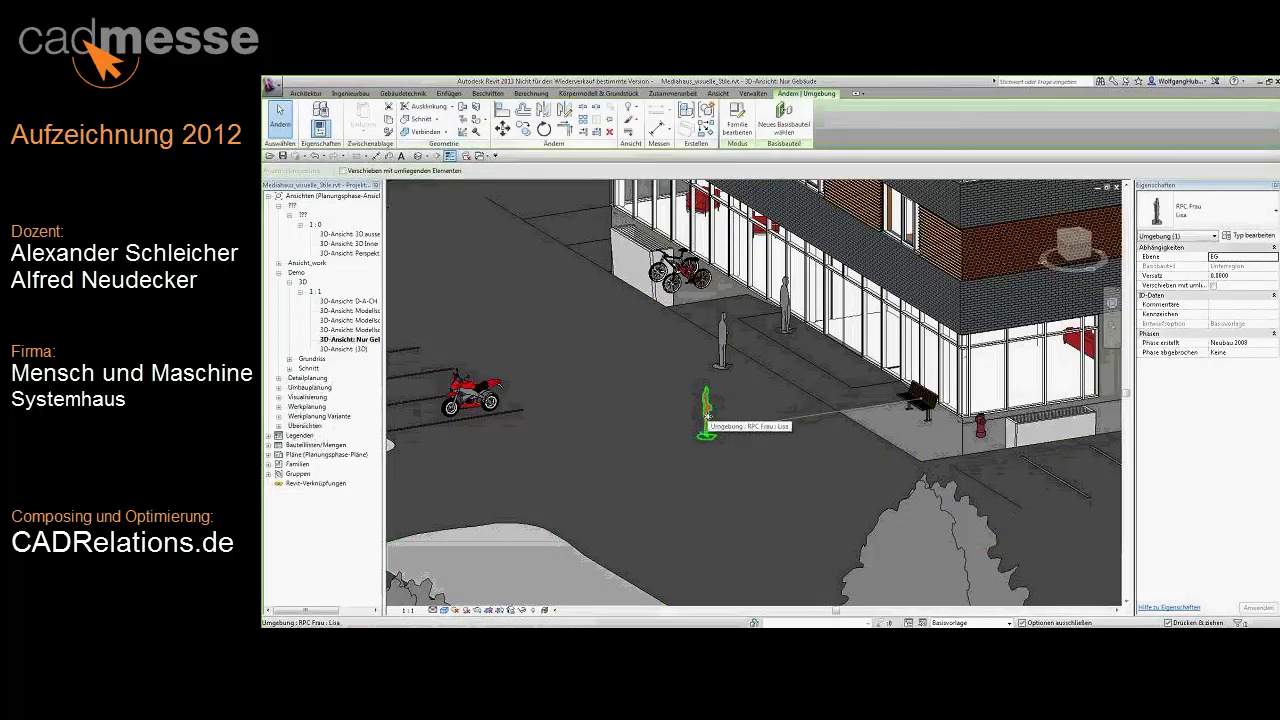
shift+middle_drag(741, 465, 784, 471)
key(Escape)
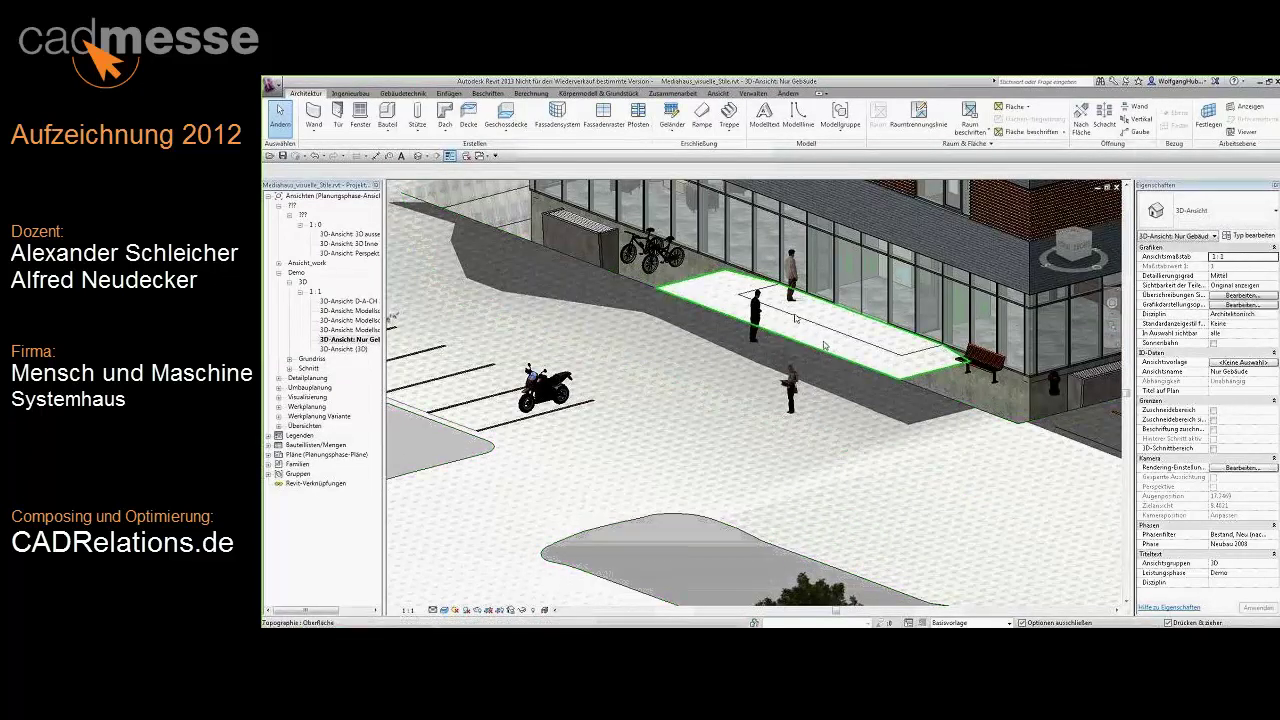
Zoom in and orbit around the selected woman figure to view the plaza from above.
scroll(824, 345, up, 2)
scroll(824, 345, up, 1)
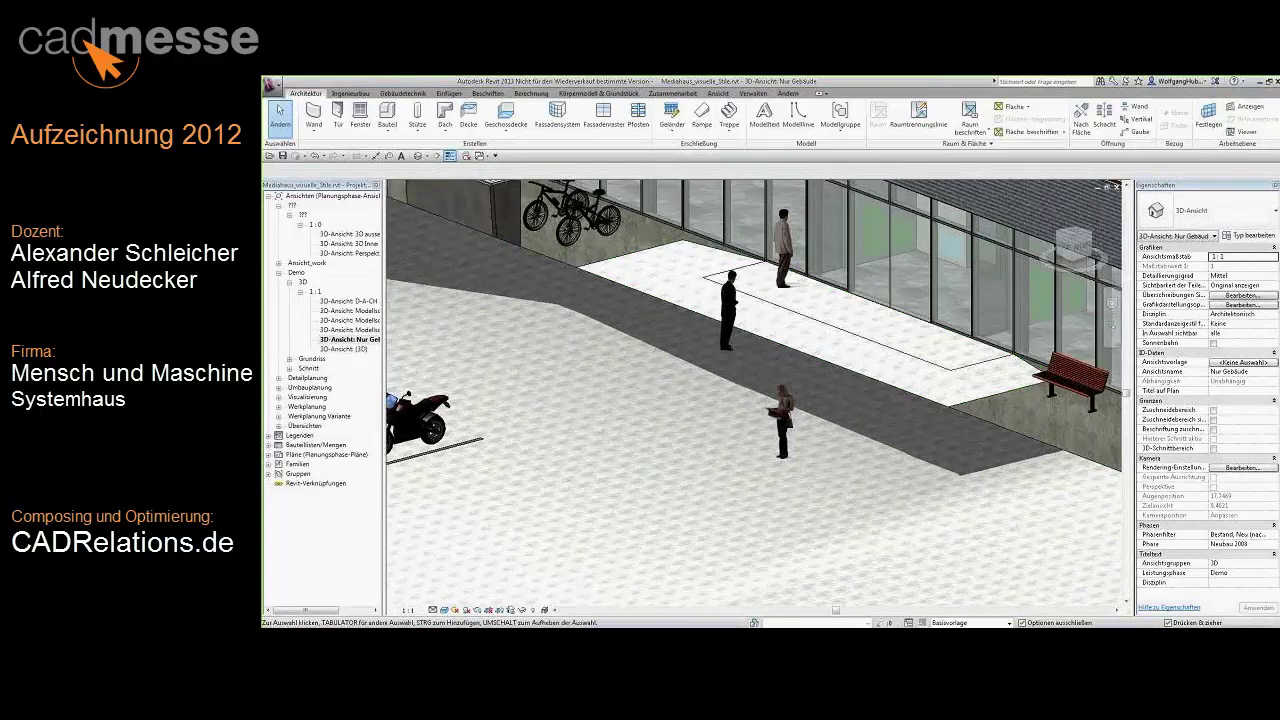
click(754, 417)
shift+middle_drag(702, 373, 988, 420)
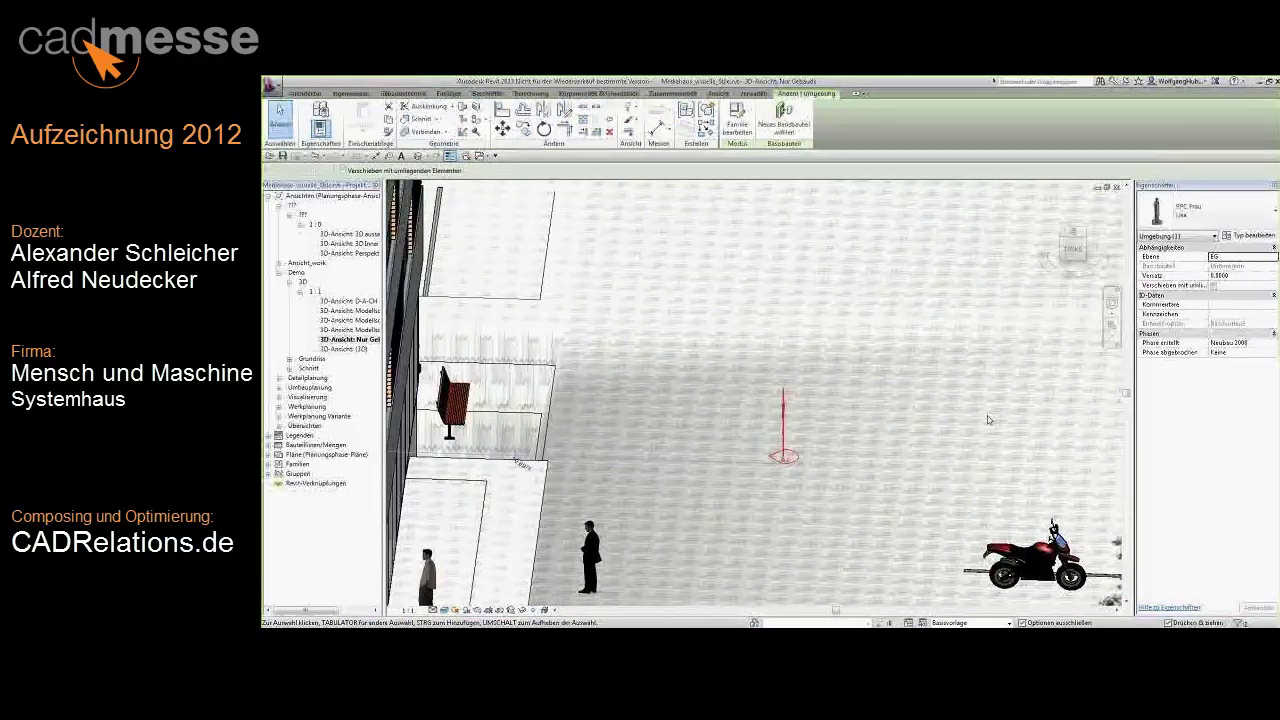
shift+middle_drag(988, 420, 1020, 415)
shift+middle_drag(1117, 400, 720, 491)
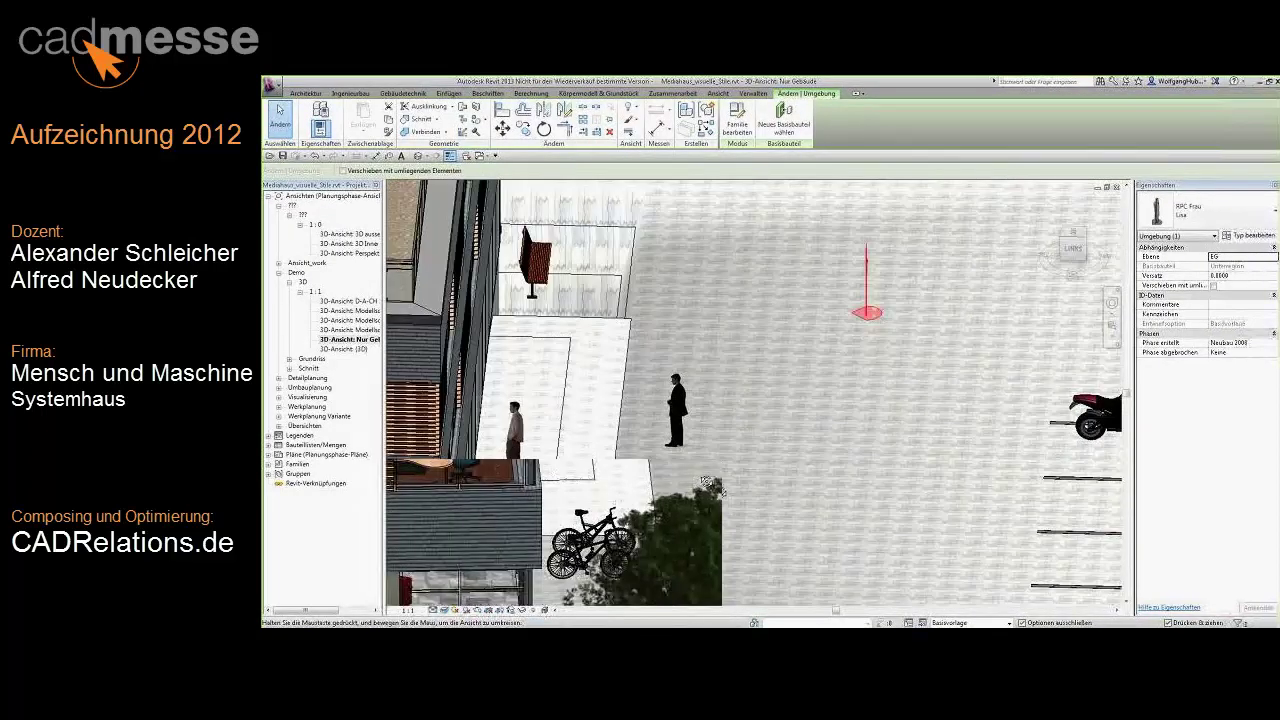
shift+middle_drag(708, 483, 762, 444)
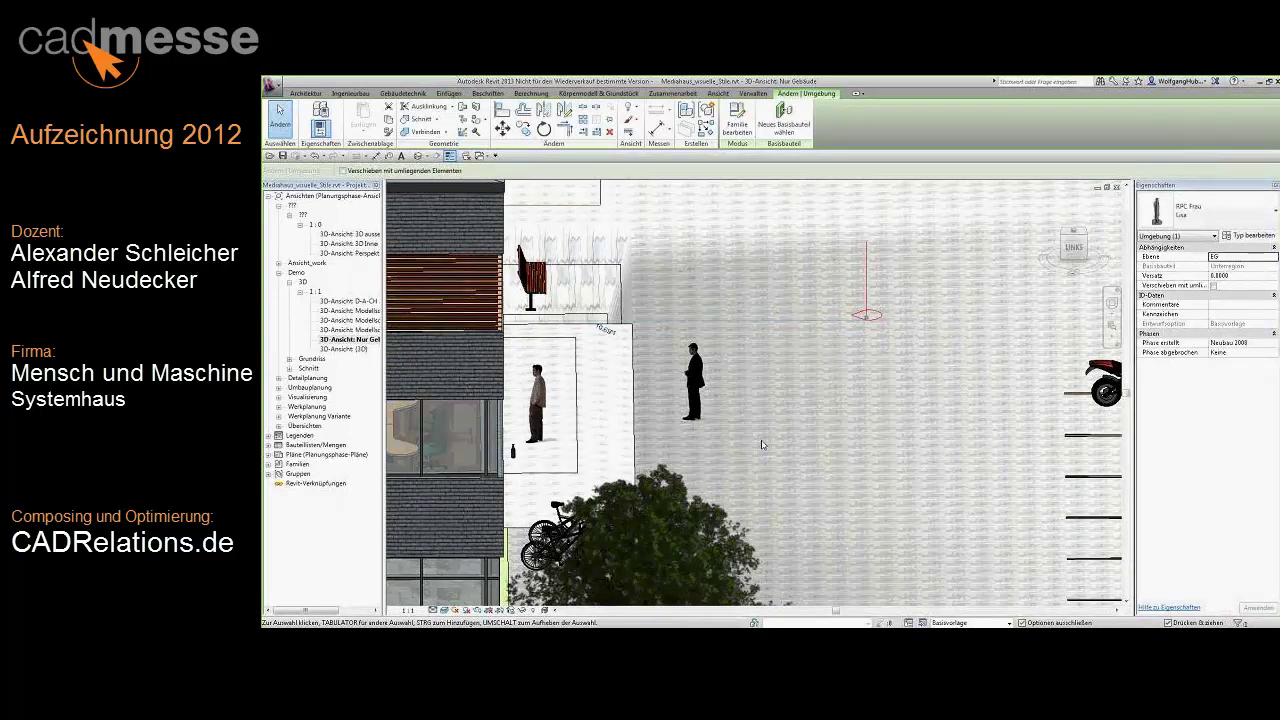
shift+middle_drag(762, 444, 757, 434)
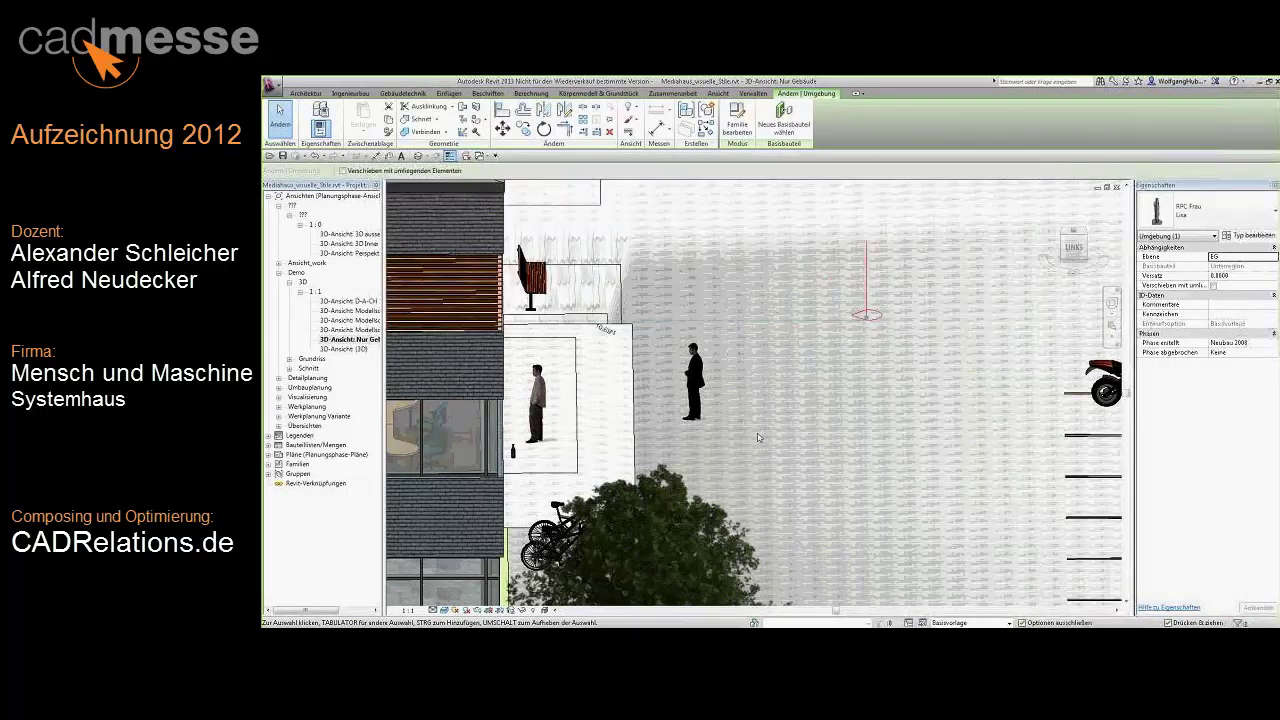
Deselect the figure, zoom out and pan left over the entrance paving.
key(Escape)
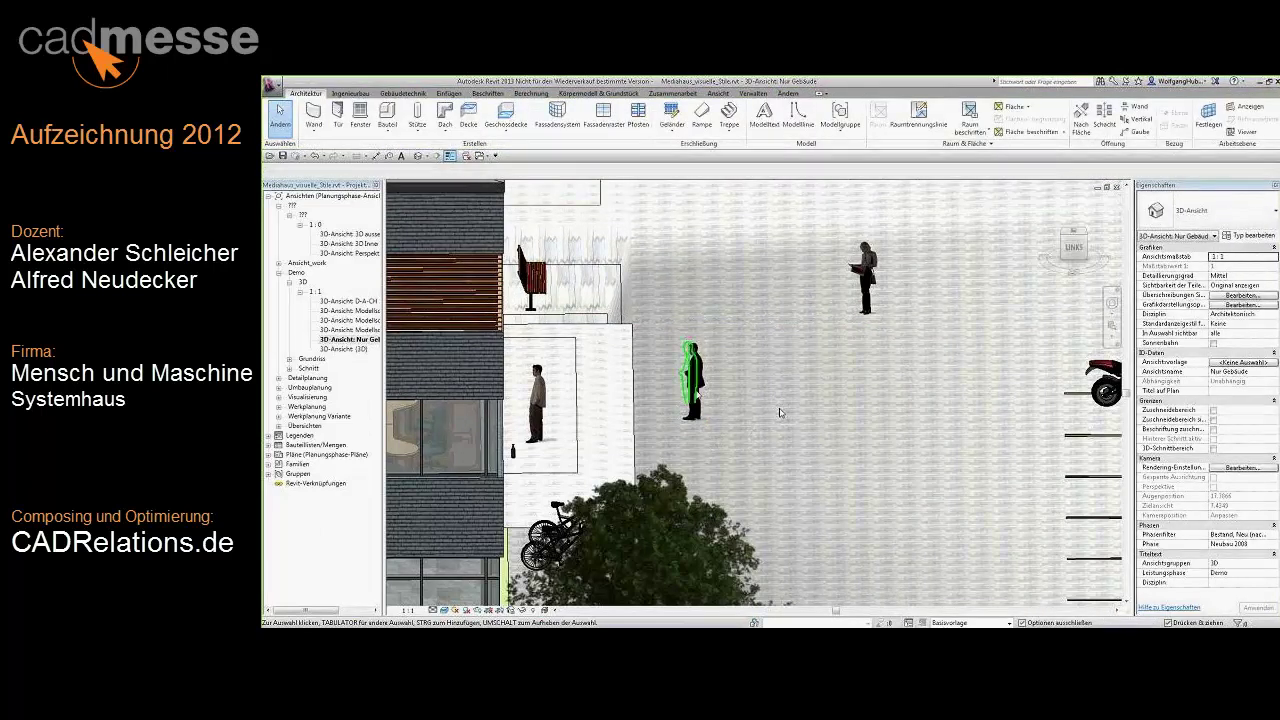
scroll(762, 453, down, 2)
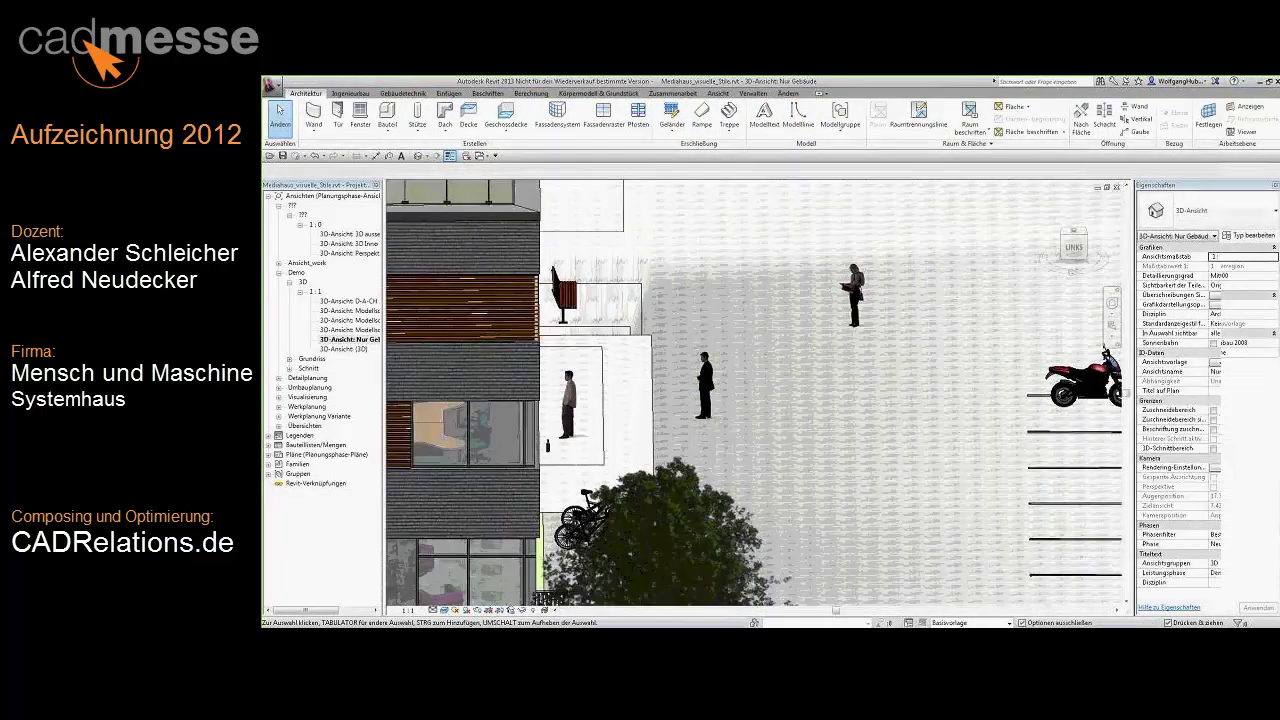
mouse_move(930, 457)
middle_down()
mouse_move(843, 457)
mouse_move(839, 389)
middle_up()
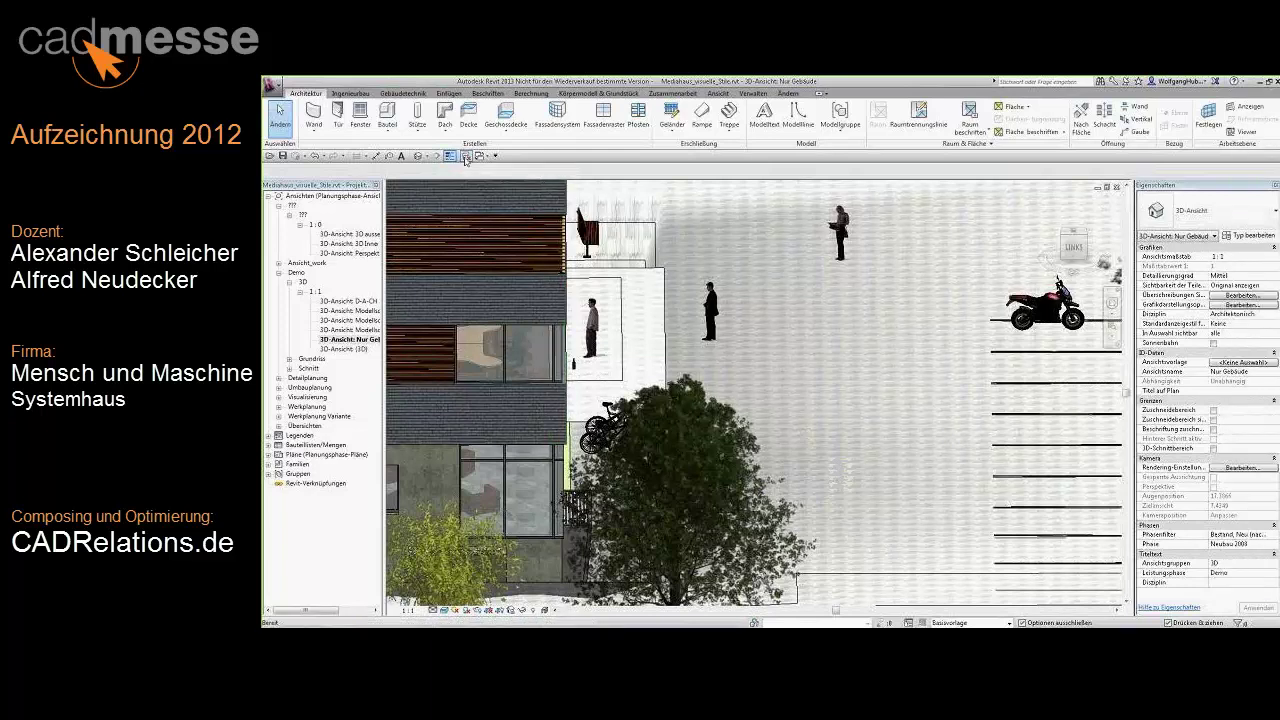
Close the Mediahaus rendered view without saving changes.
click(465, 160)
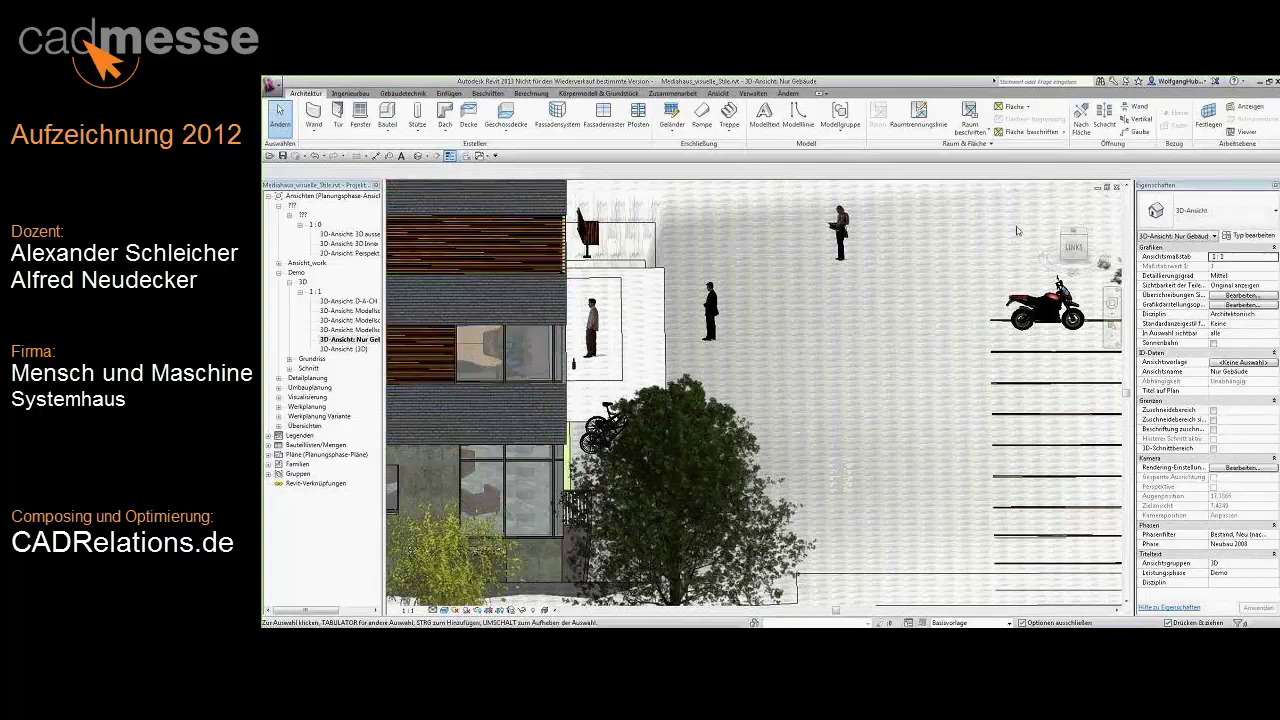
click(274, 86)
click(820, 186)
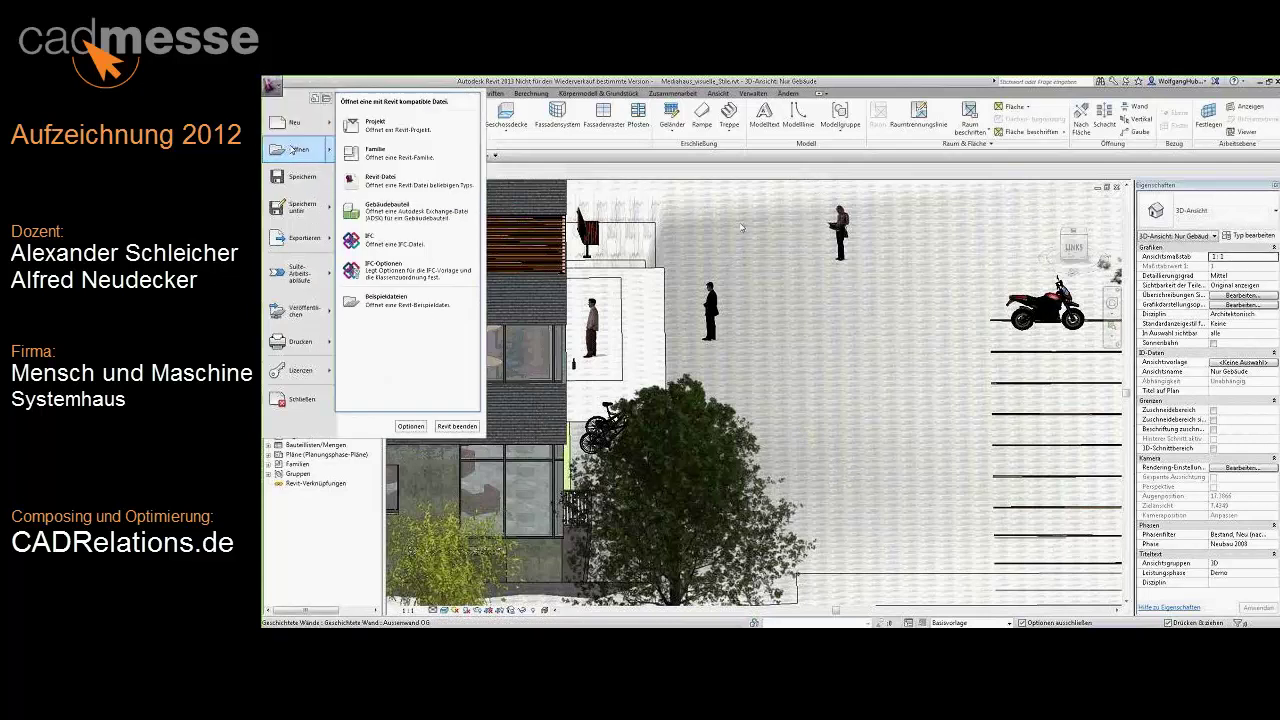
click(900, 210)
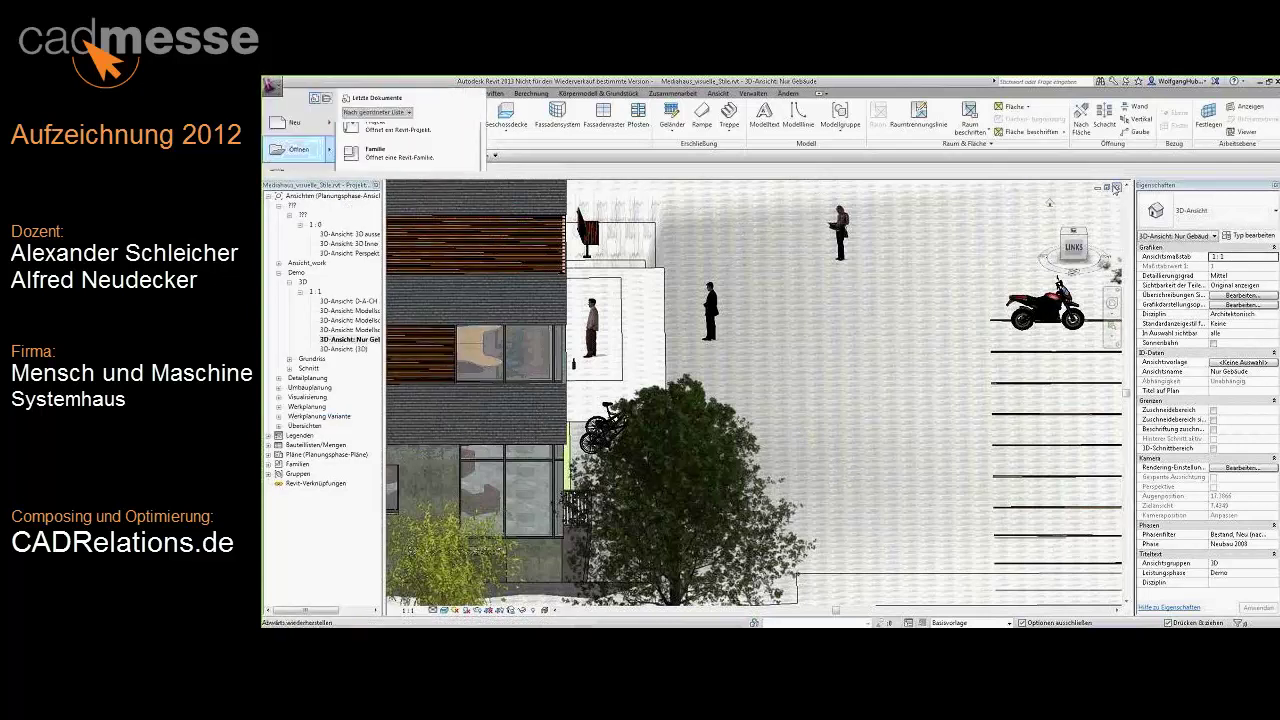
click(1116, 188)
click(760, 366)
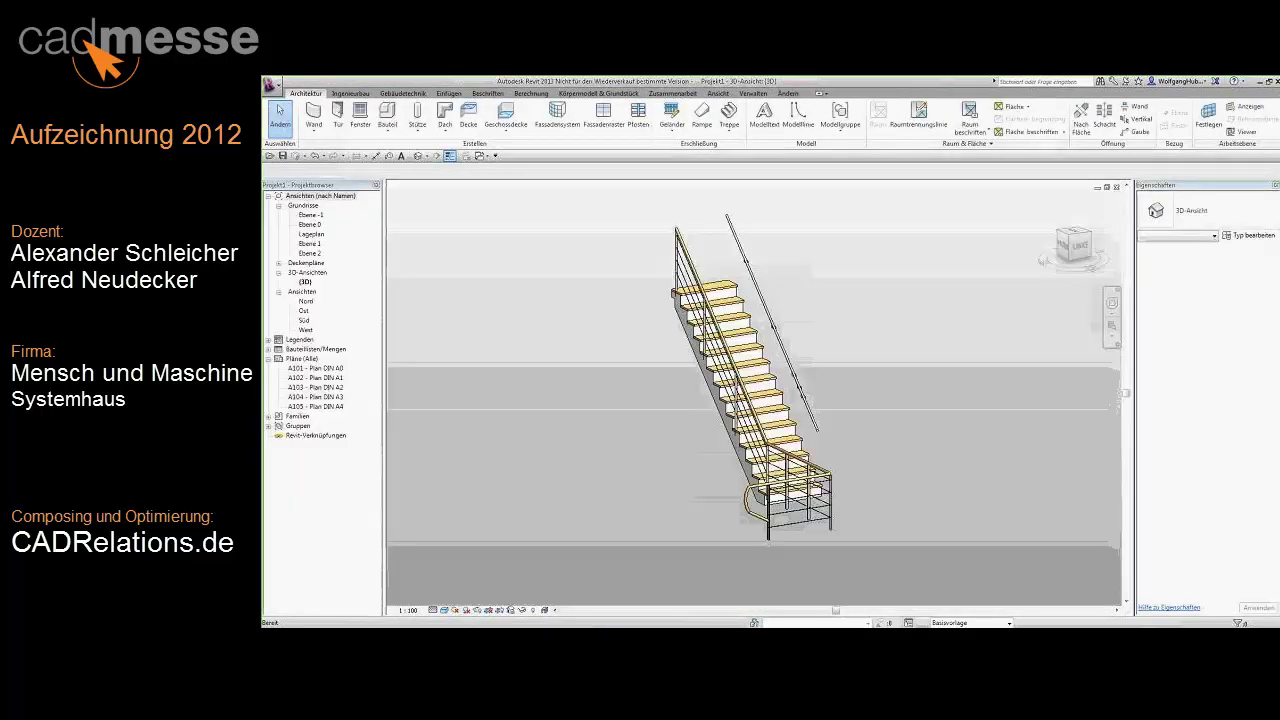
Open the Lichter.rvt project and display its Wohnzimmer 3D view.
click(275, 86)
click(370, 128)
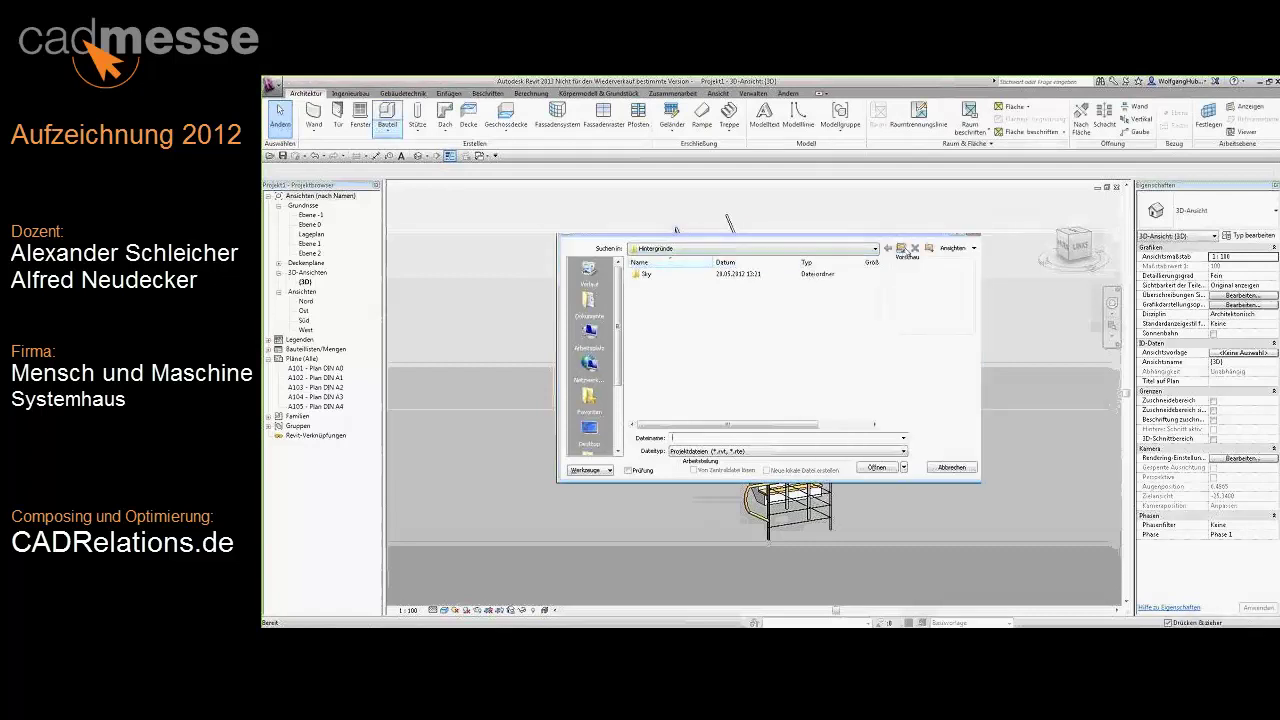
click(727, 295)
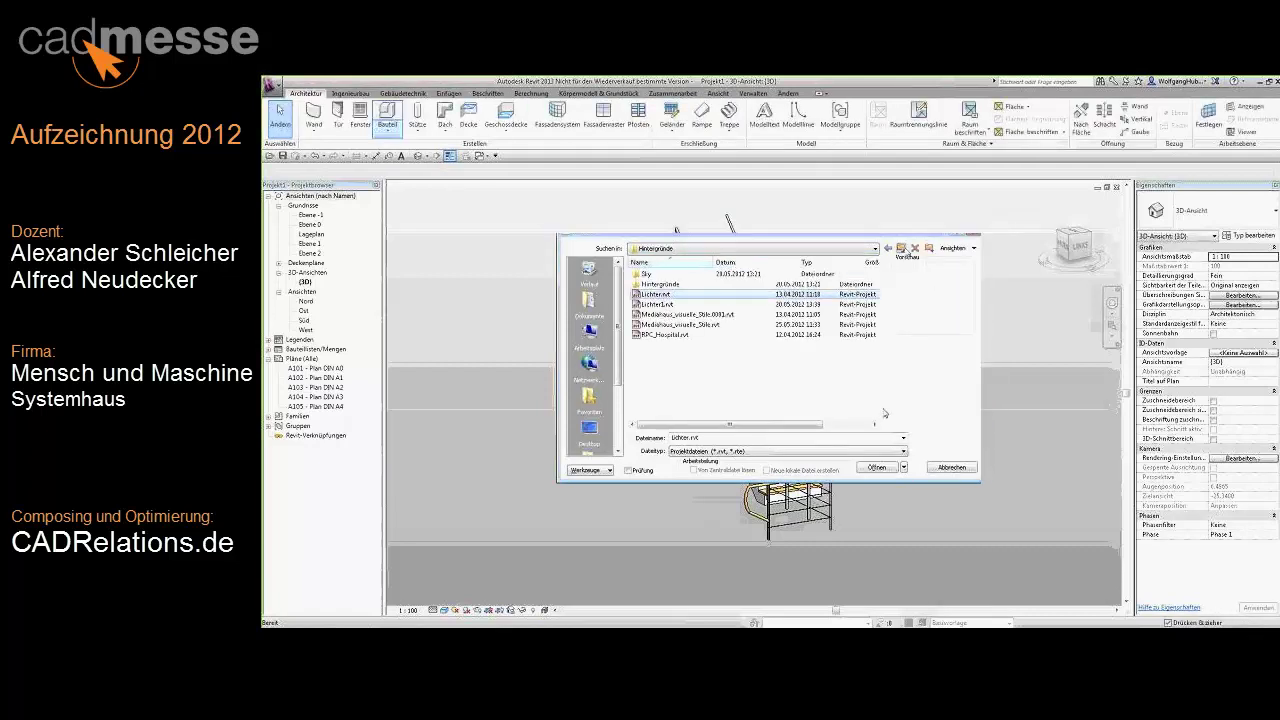
click(877, 468)
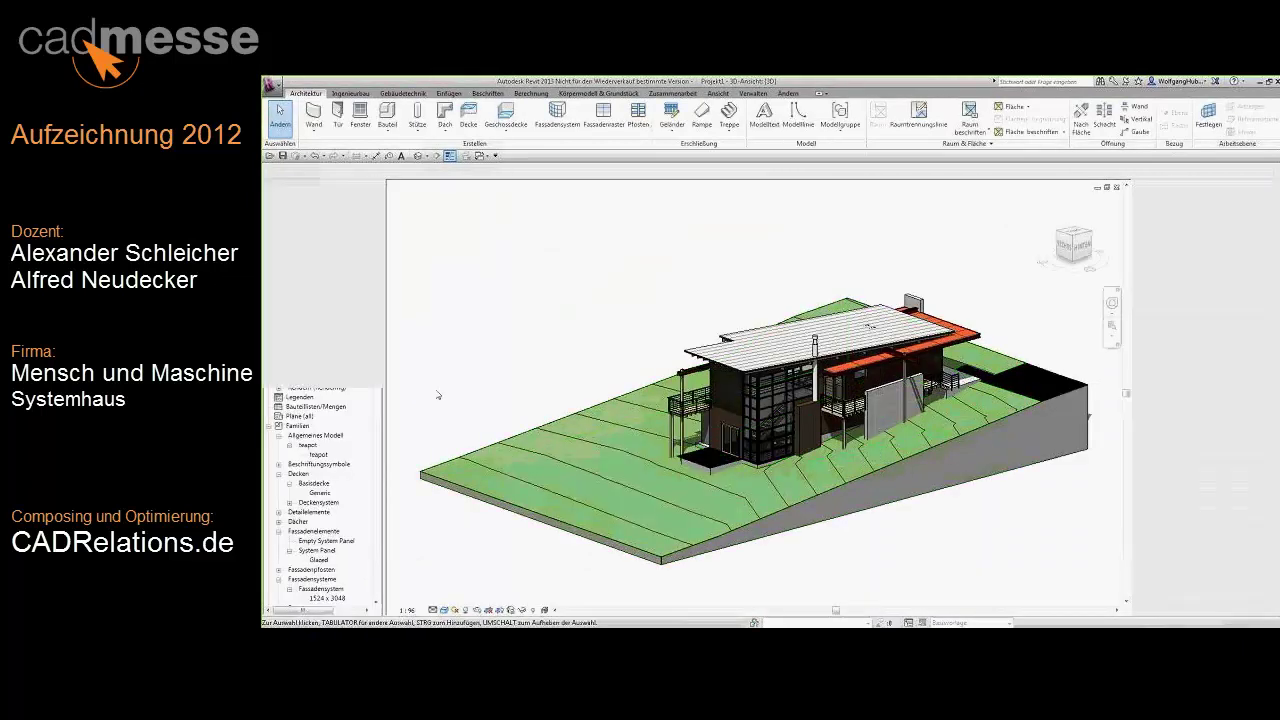
double_click(319, 349)
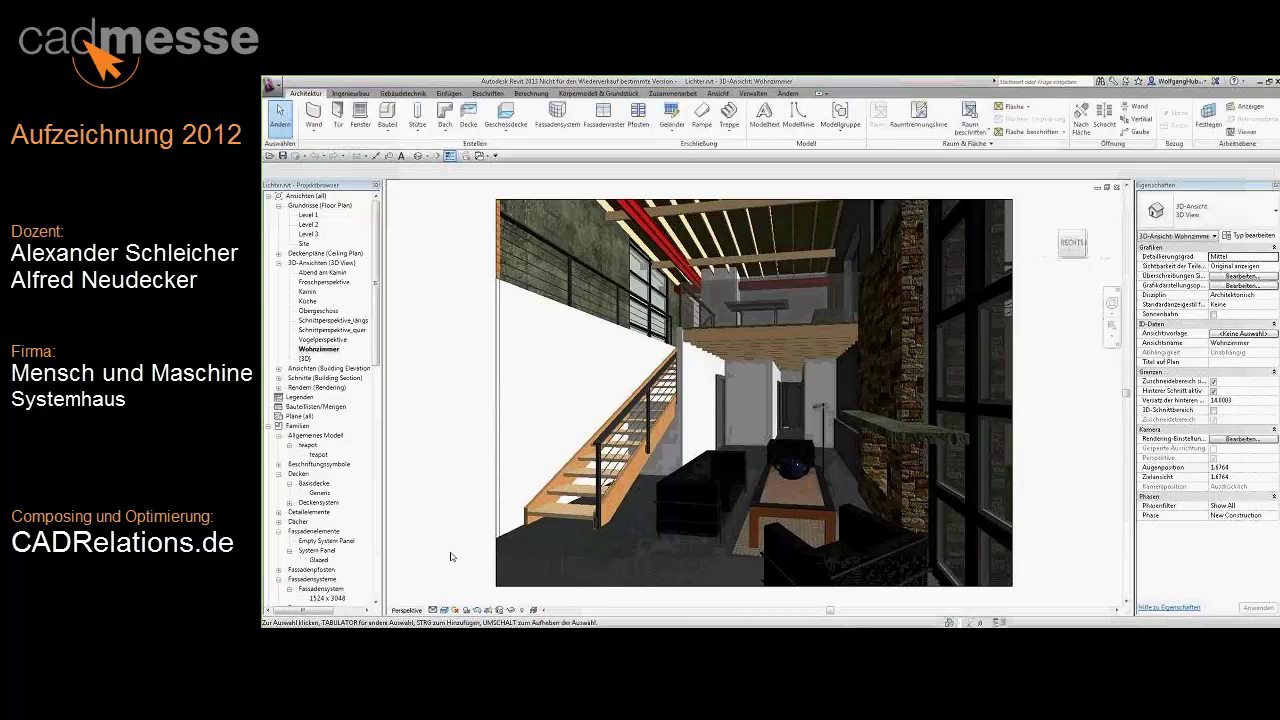
Set the Wohnzimmer view's lighting scheme to 'Innen: nur künstlich' in Graphic Display Options.
click(444, 610)
click(470, 530)
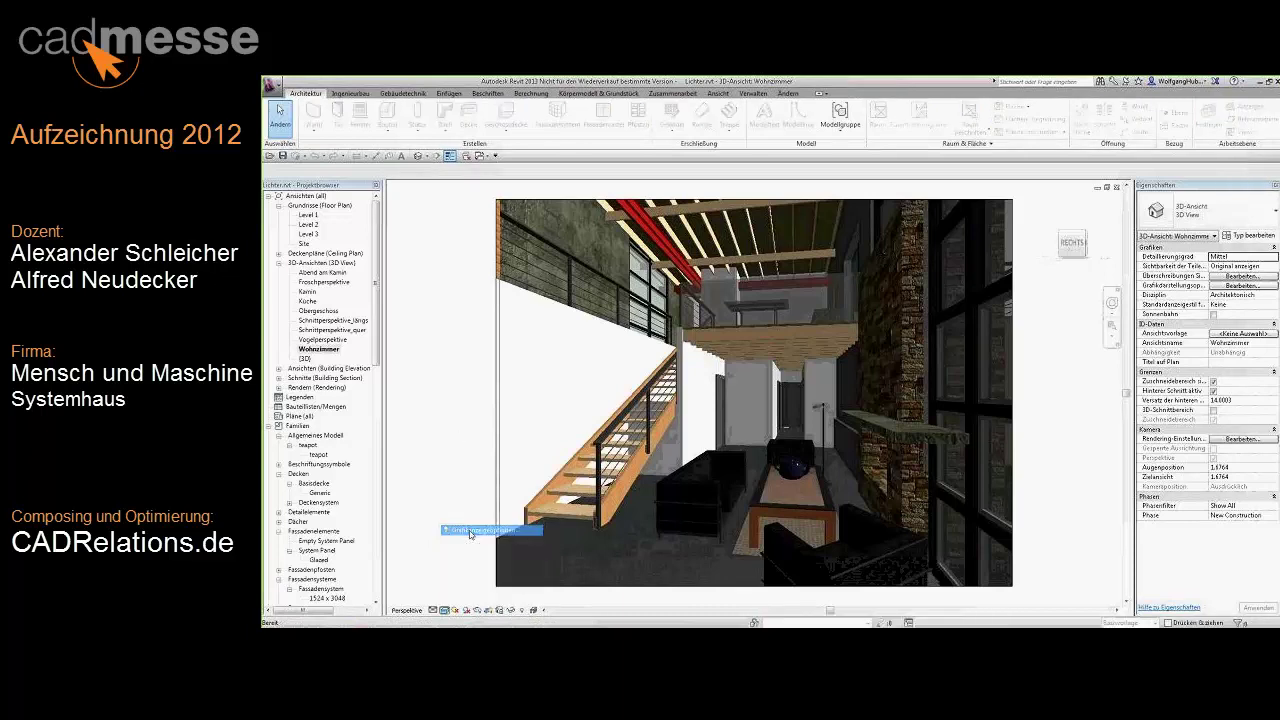
click(493, 352)
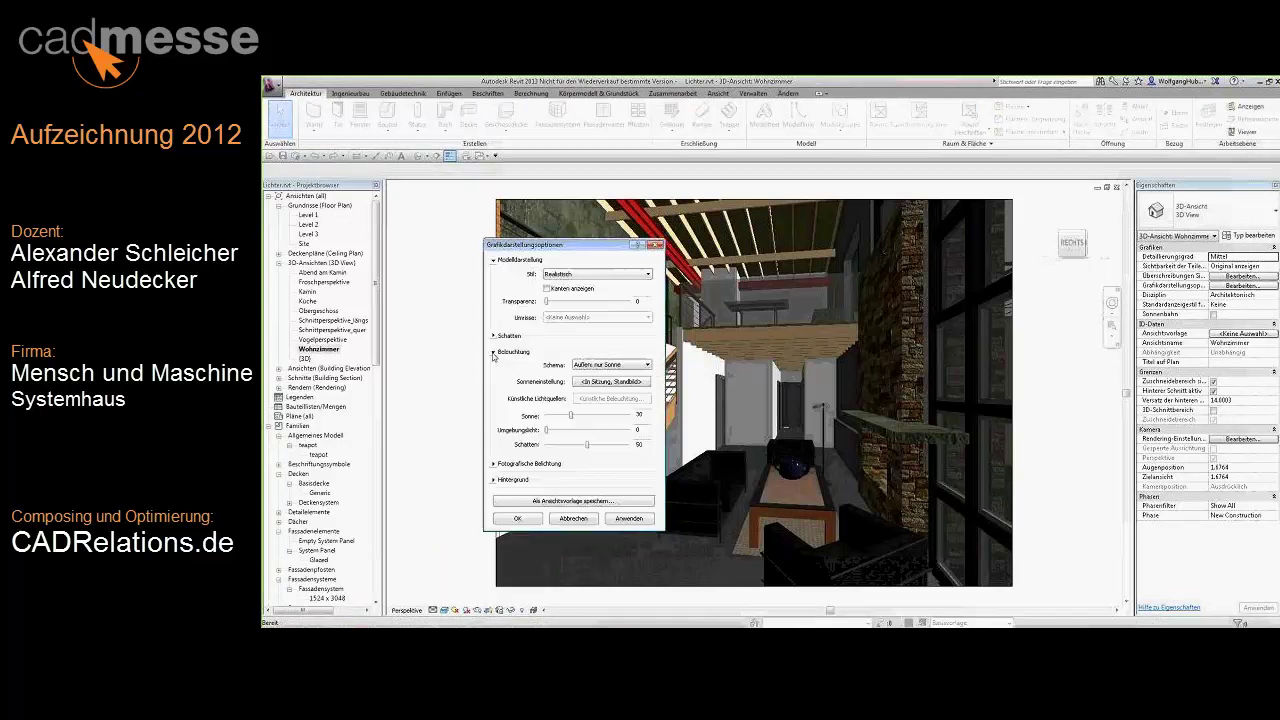
click(612, 364)
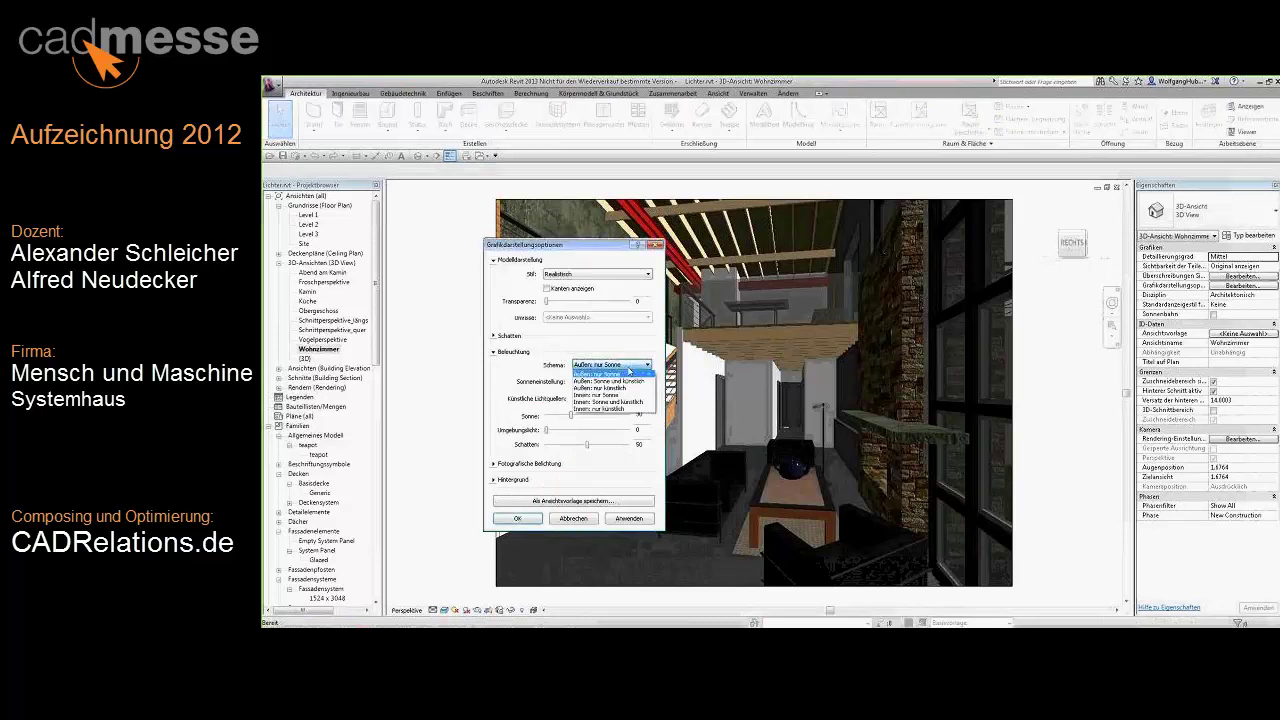
click(612, 408)
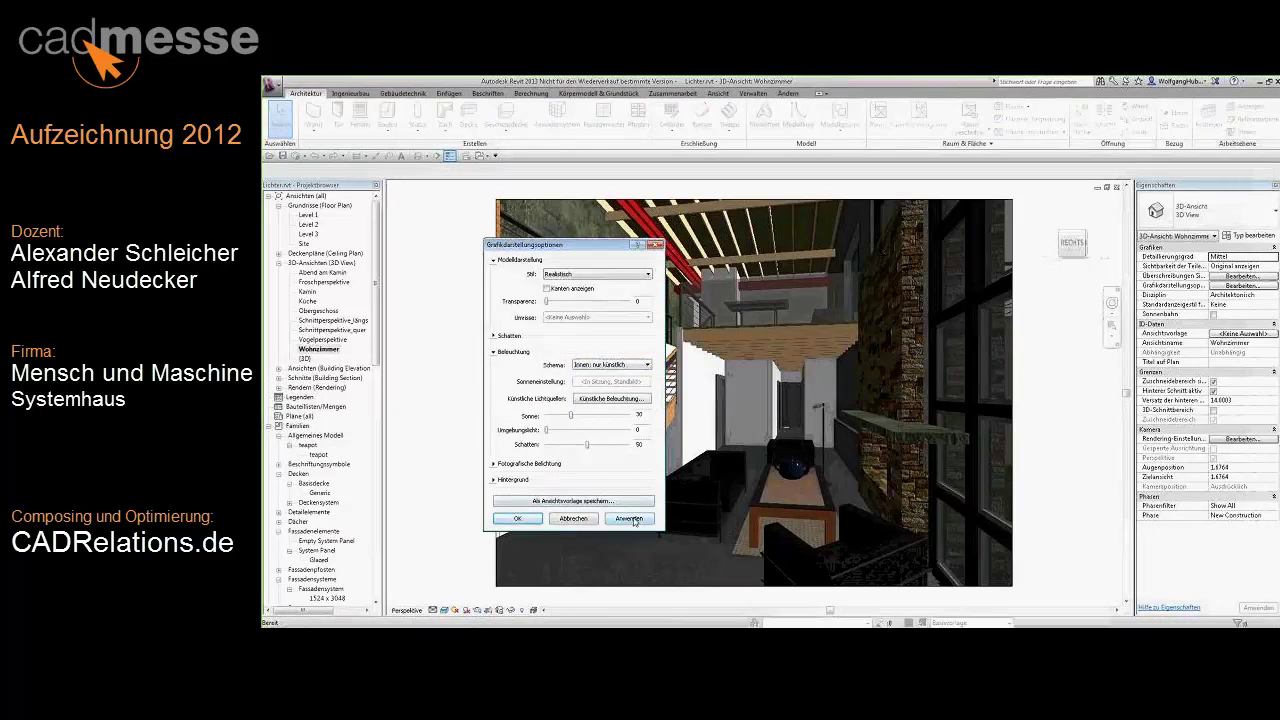
click(518, 518)
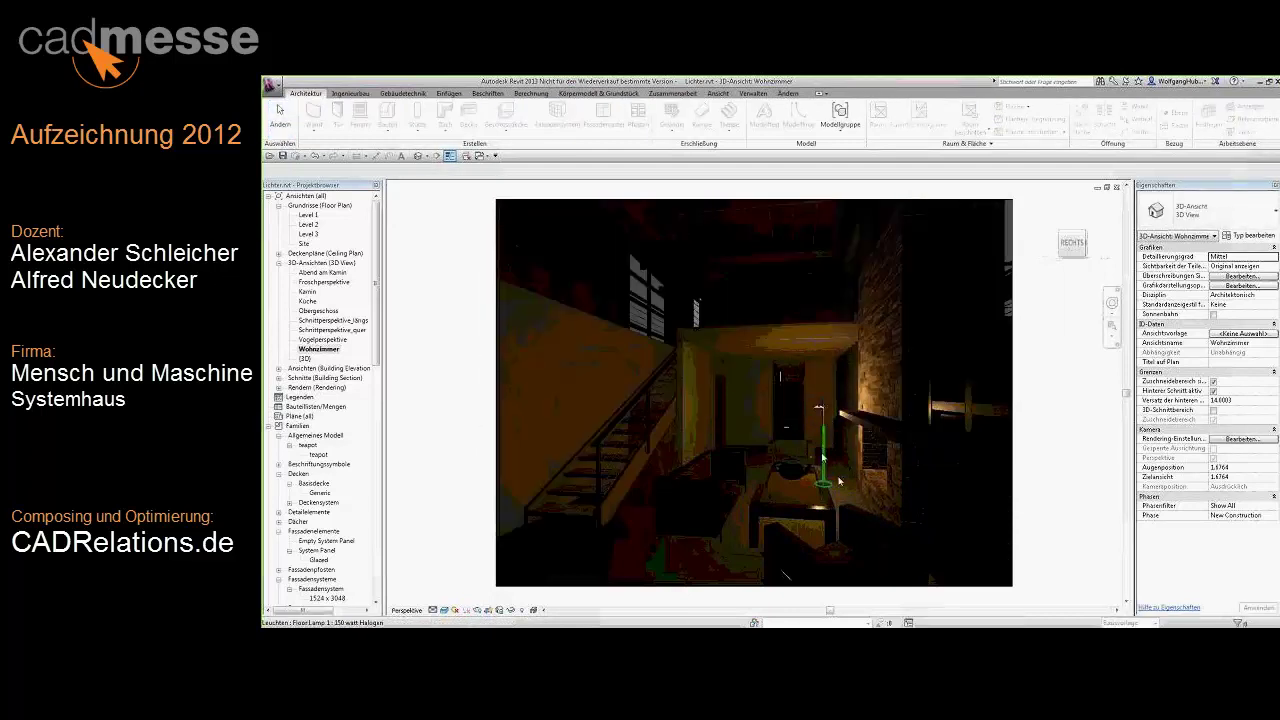
Open the 'Abend am Kamin' 3D view, then close it without saving.
click(336, 275)
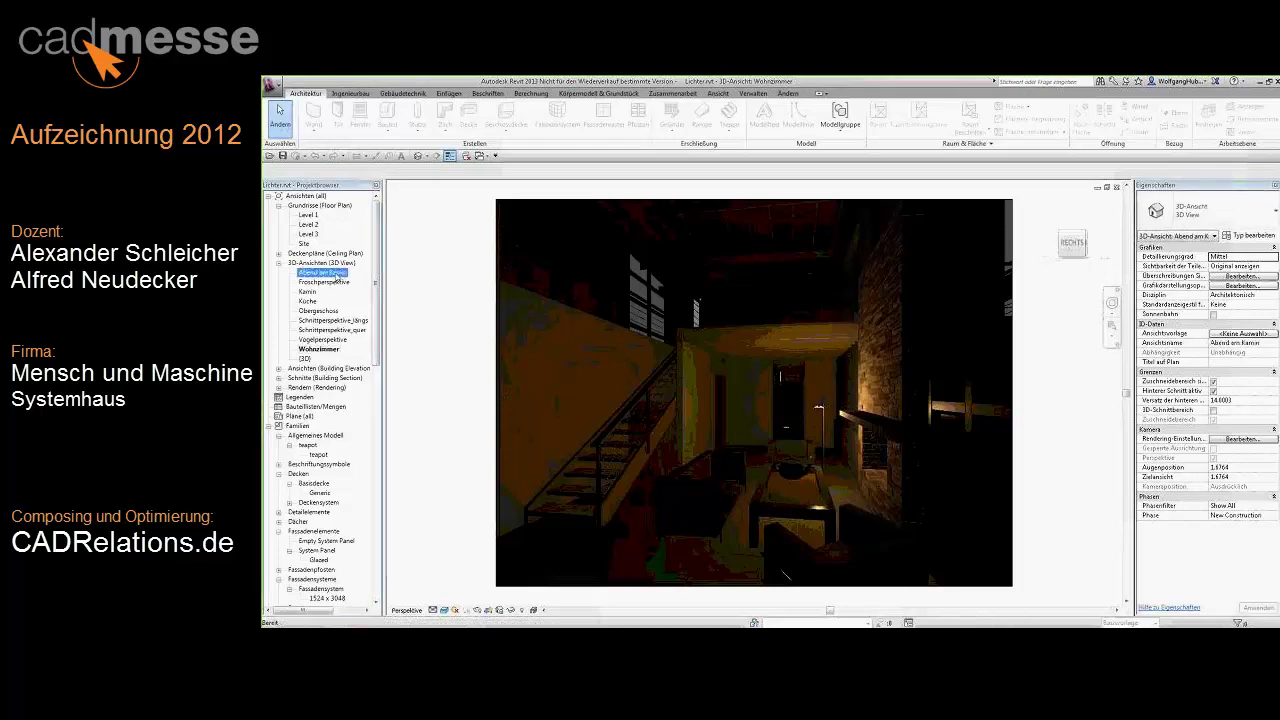
double_click(336, 275)
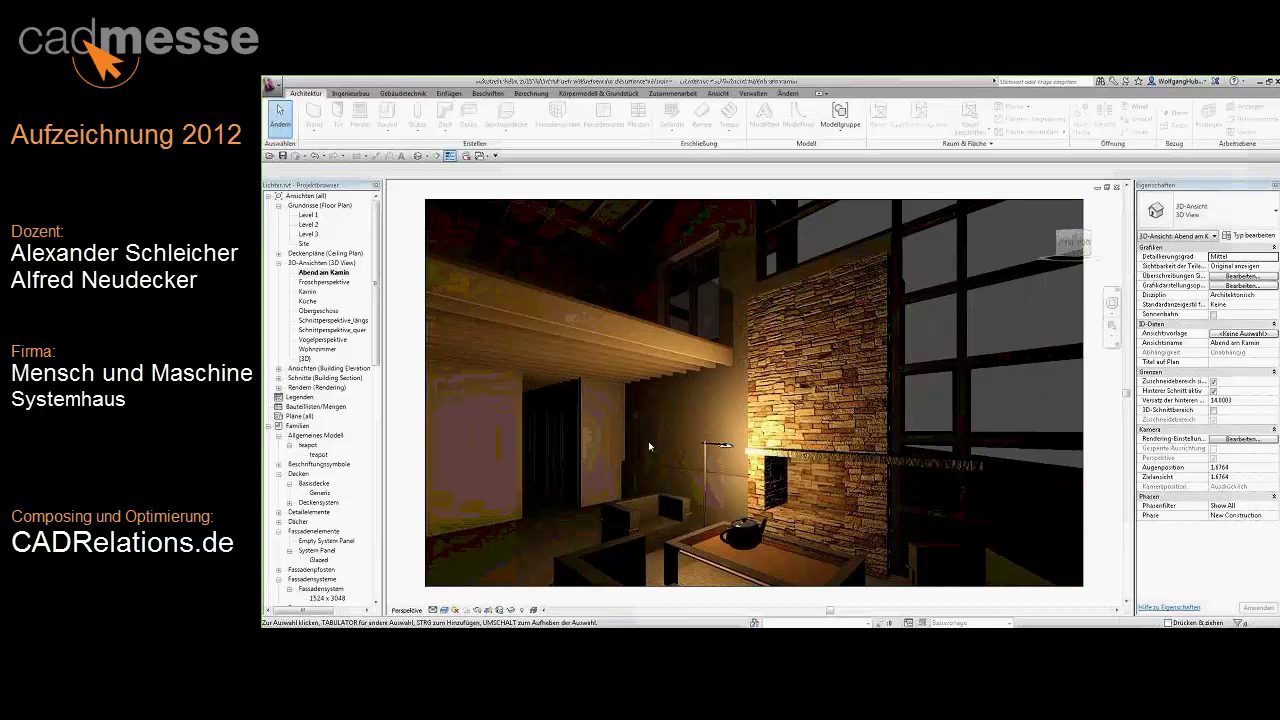
click(1117, 188)
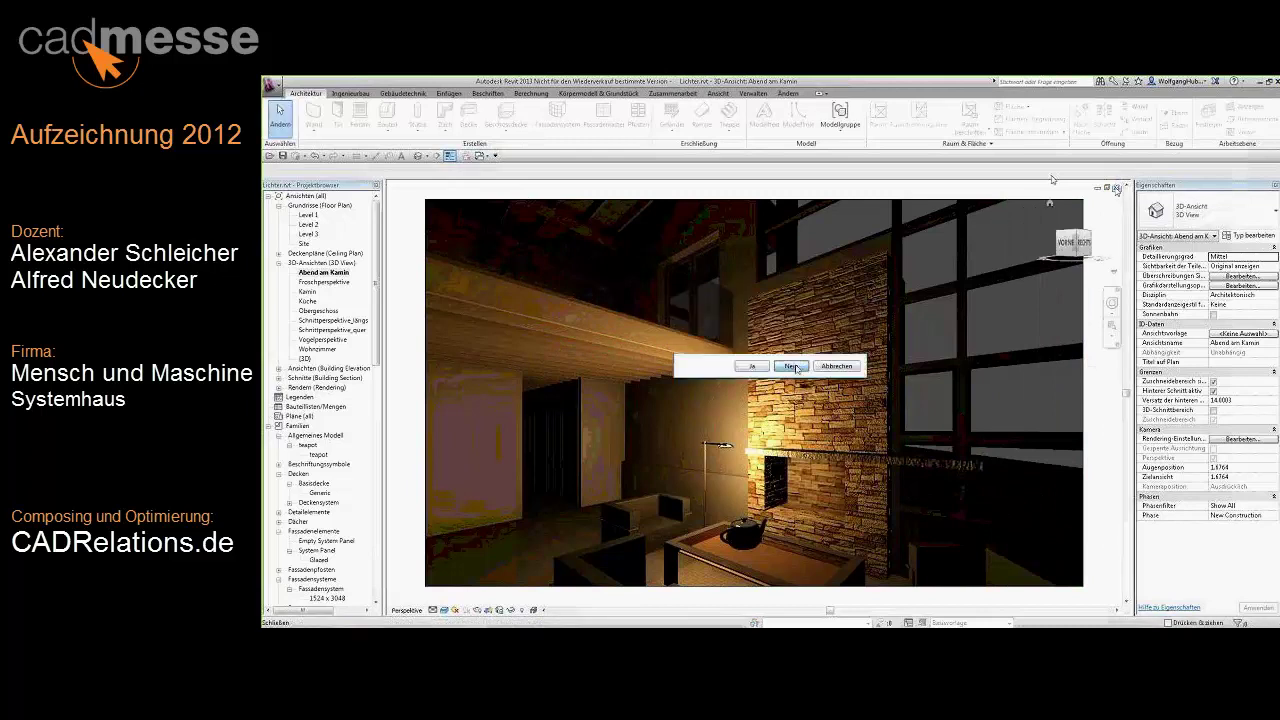
click(791, 367)
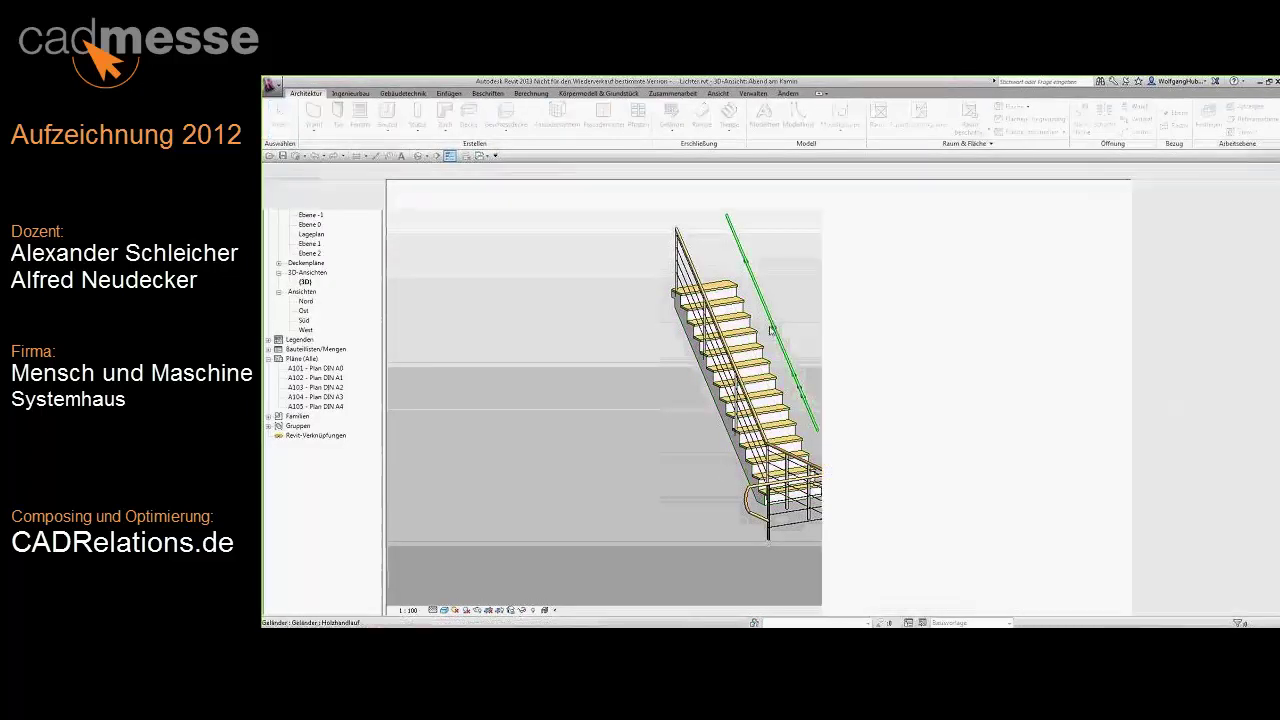
Delete the staircase elements in the Ebene 0 floor plan.
scroll(868, 380, down, 3)
scroll(868, 380, down, 2)
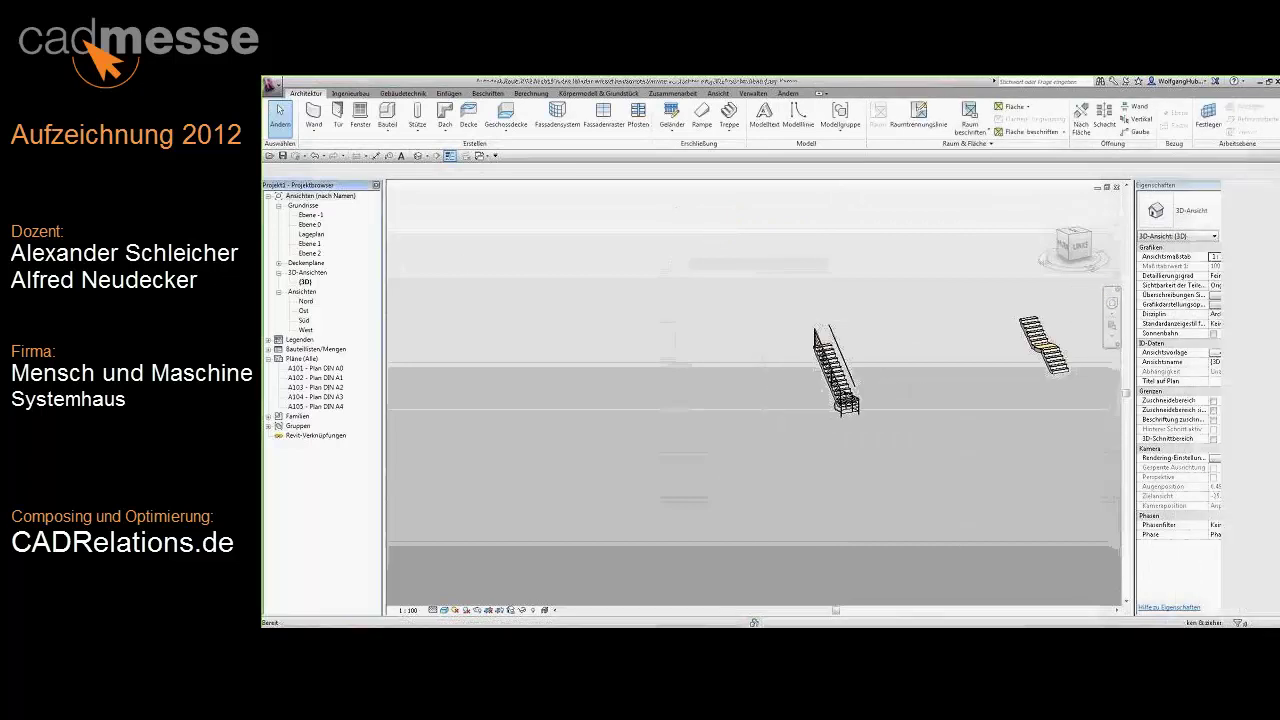
key(ctrl+Tab)
mouse_move(663, 340)
mouse_down()
mouse_move(572, 374)
mouse_move(530, 372)
mouse_up()
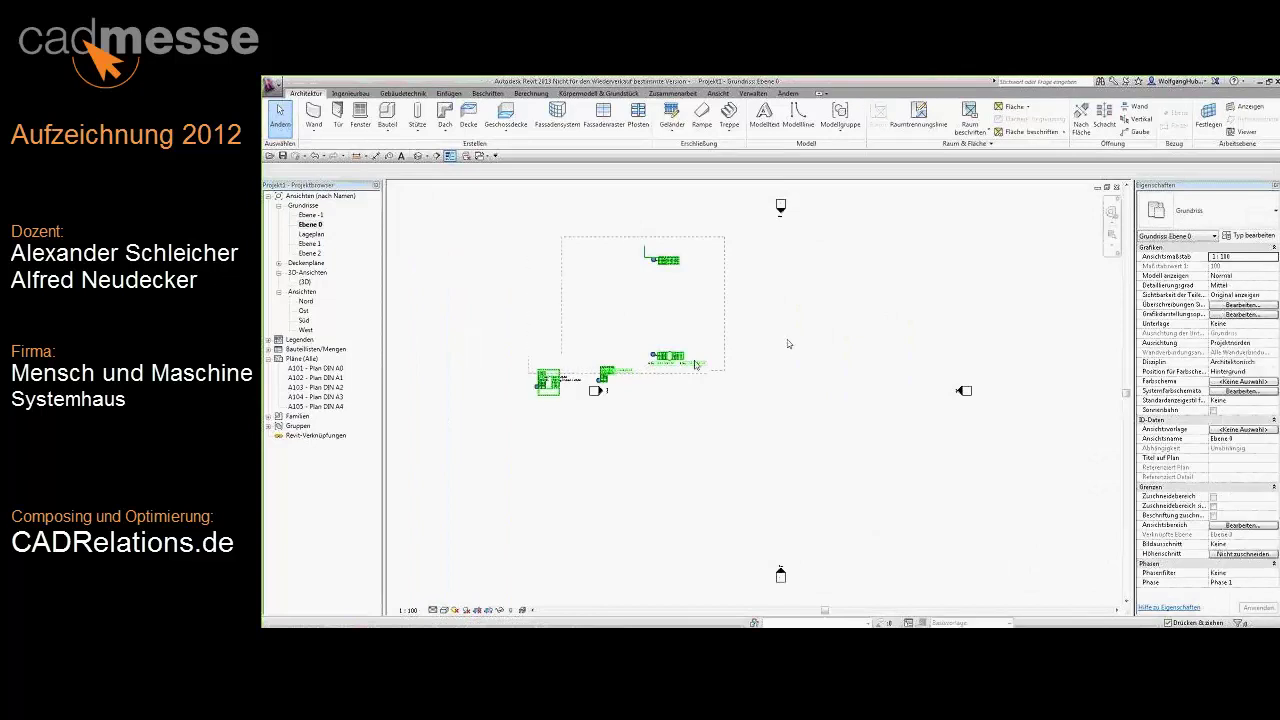
key(Delete)
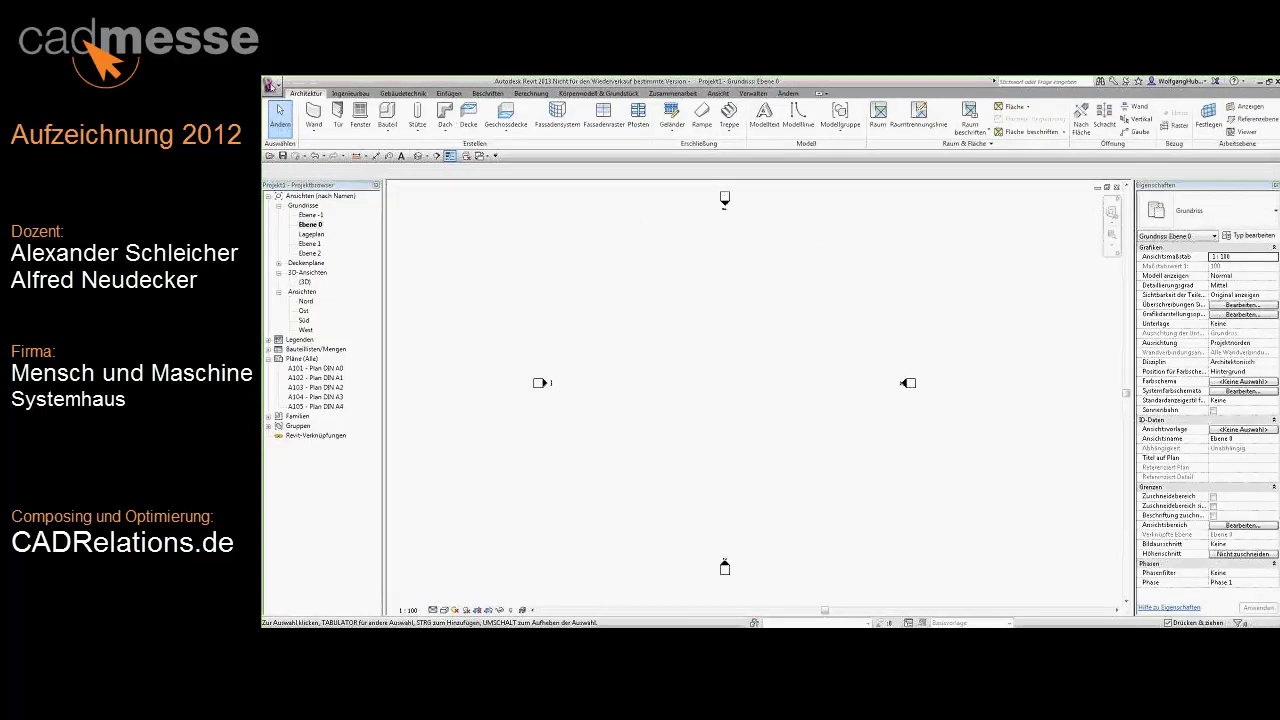
Draw a rectangular enclosure of walls in Ebene 0.
key(l)
key(i)
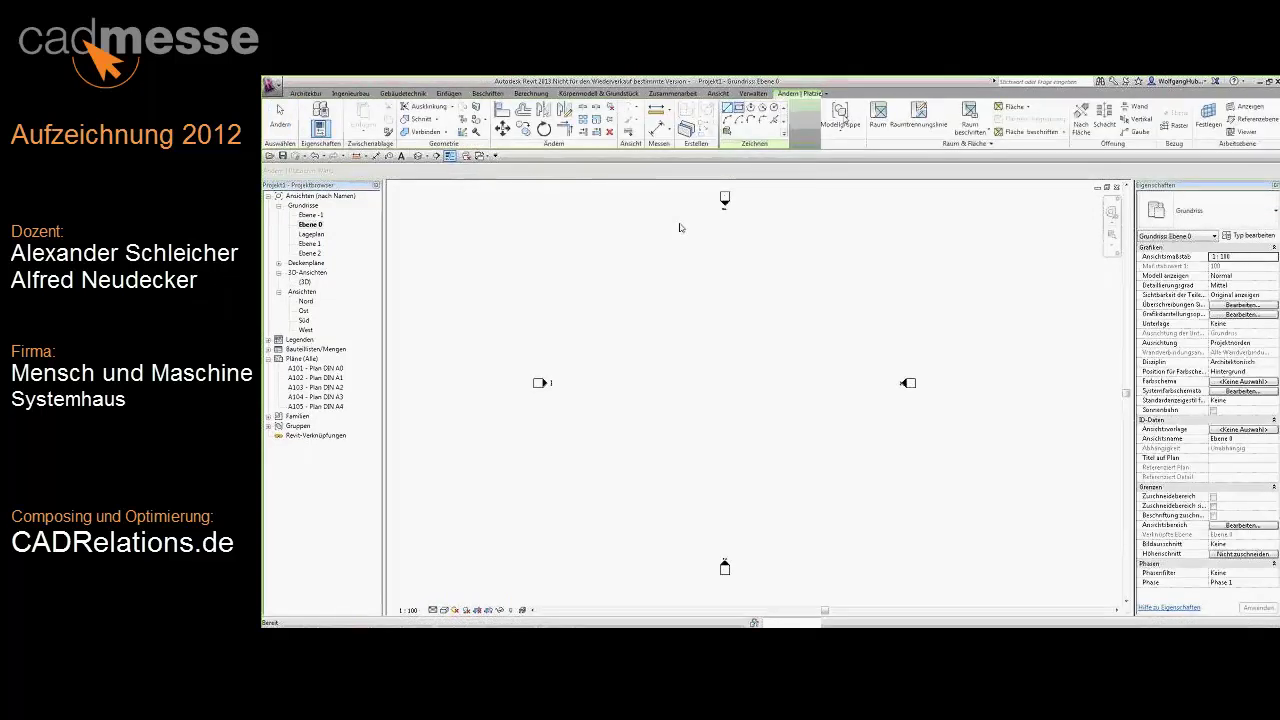
click(651, 289)
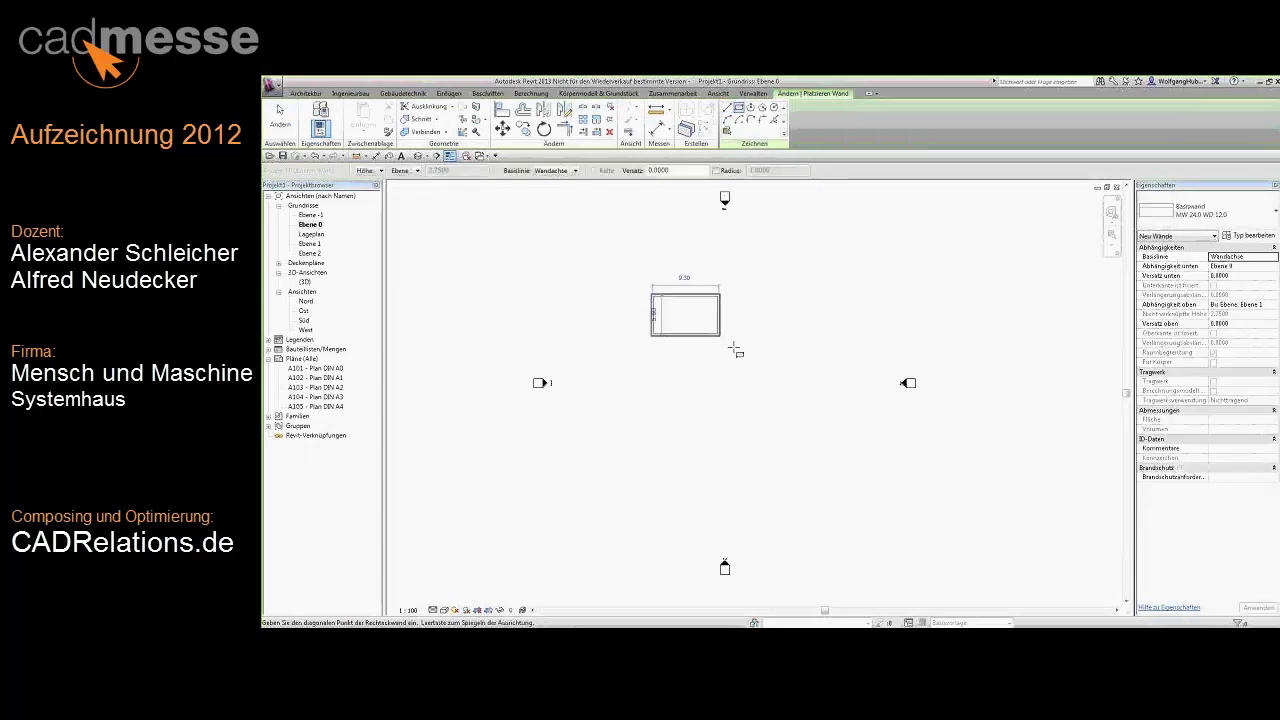
click(735, 349)
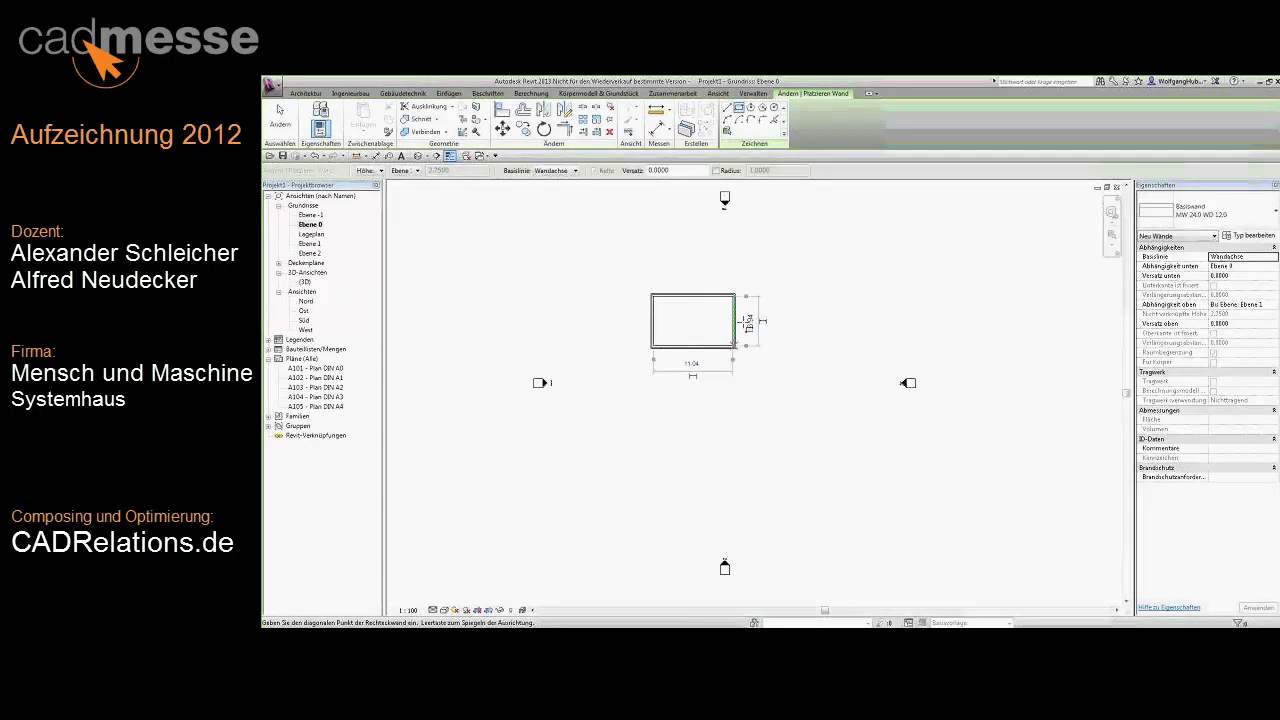
Add a separate straight MW 24.0 - Sichtmauerwerk wall below it and view it in 3D.
click(1208, 224)
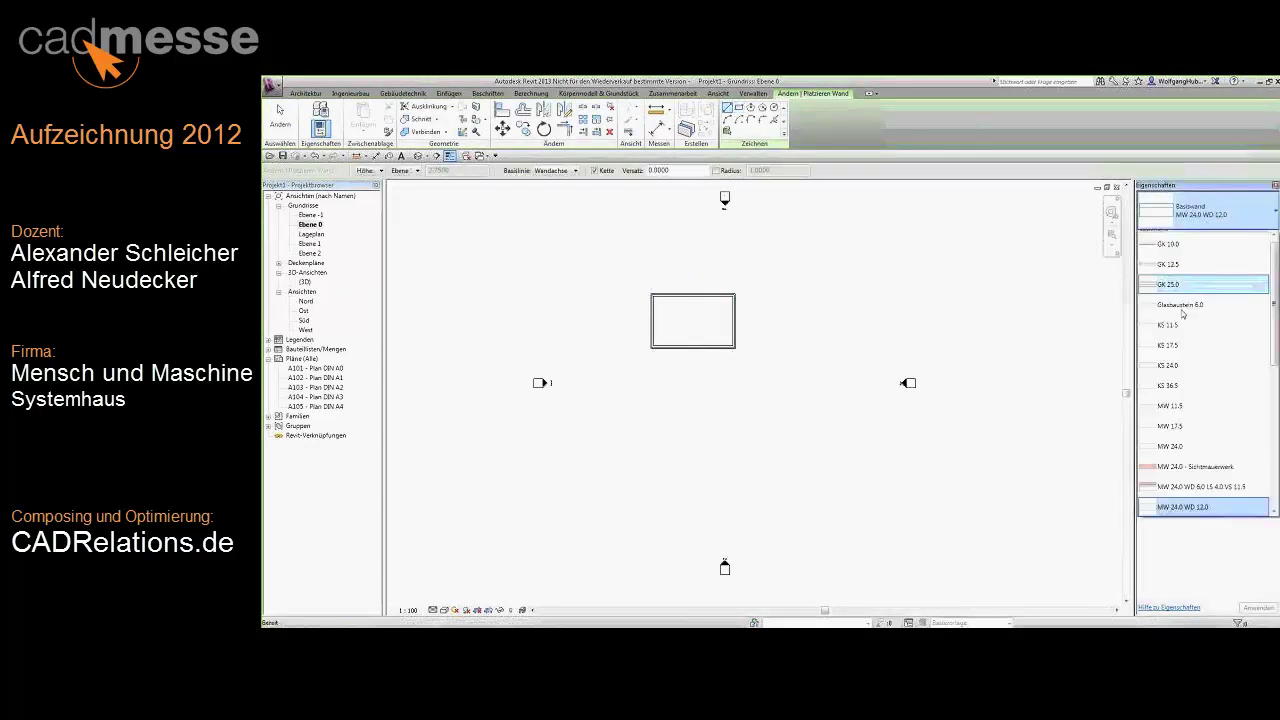
click(1200, 466)
click(651, 378)
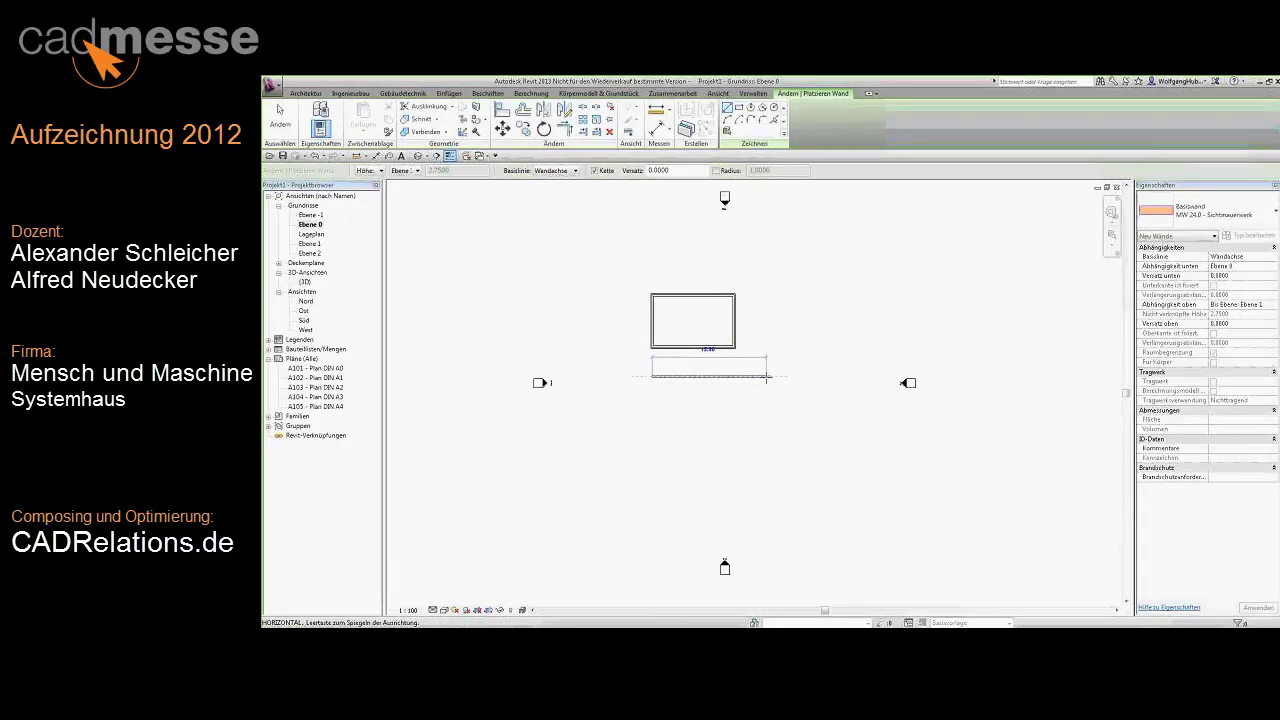
click(280, 118)
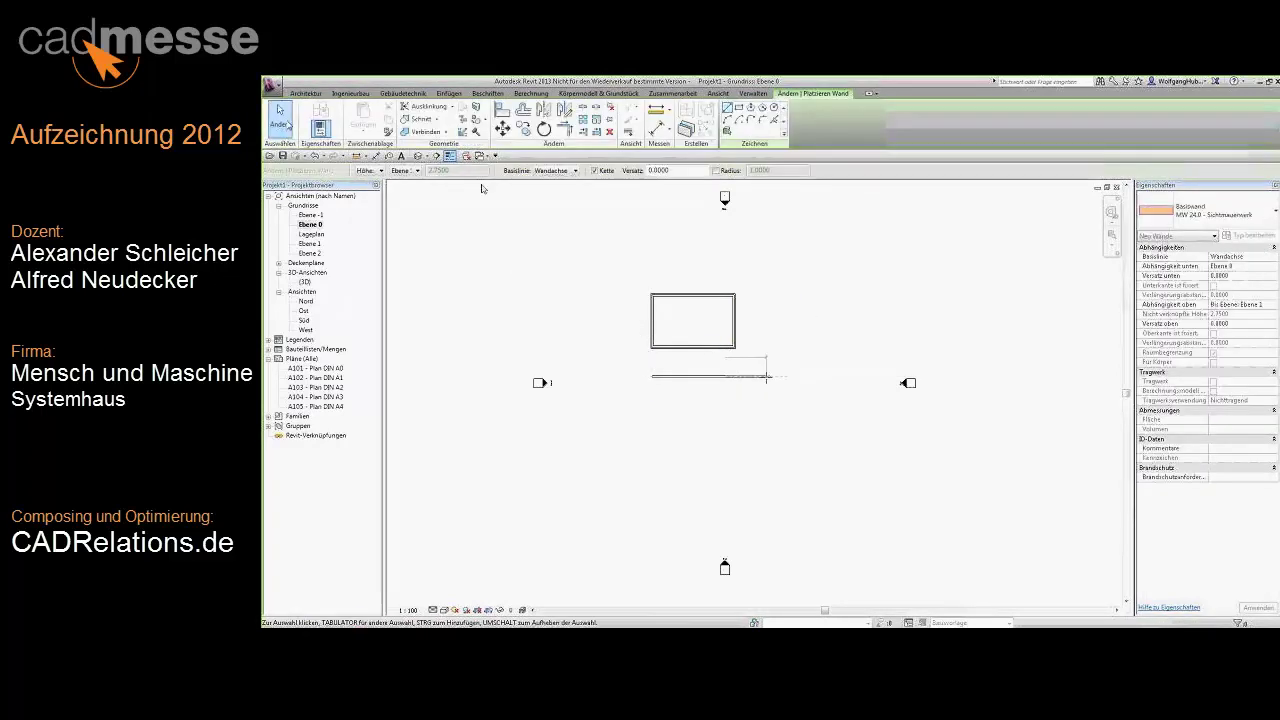
click(420, 157)
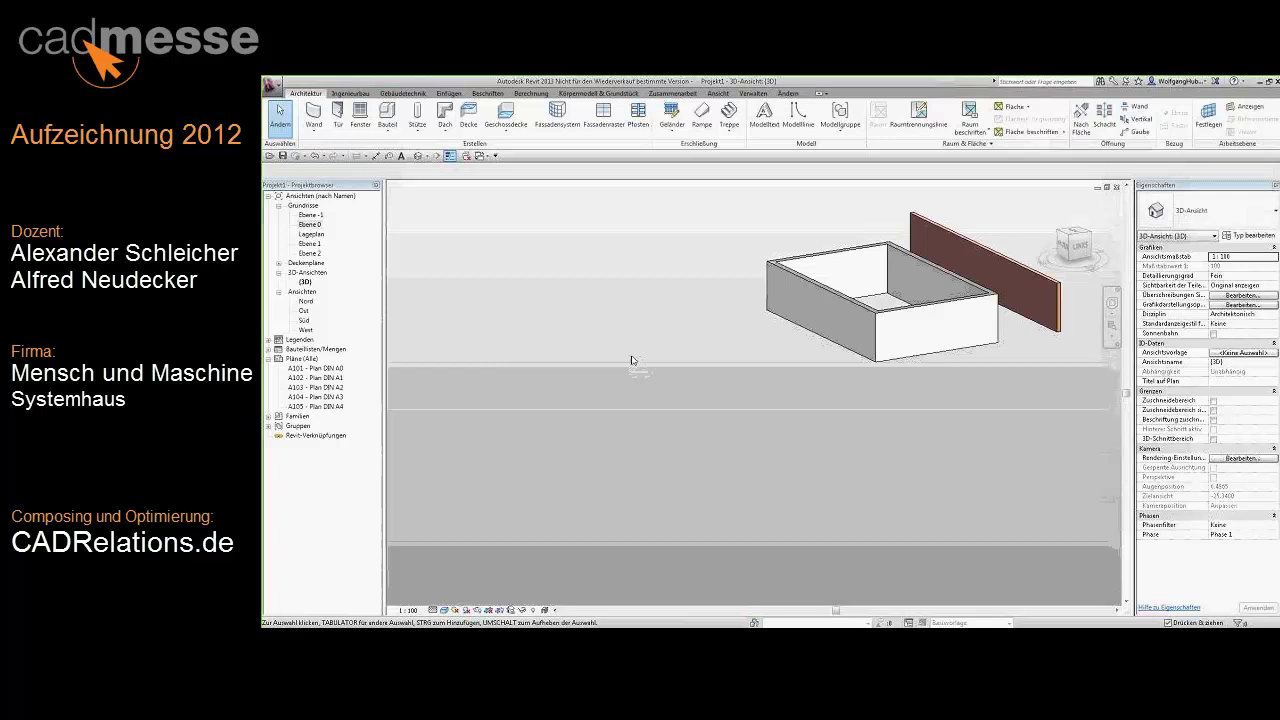
Select the brick wall and open its view-specific graphics overrides.
mouse_move(761, 387)
shift+middle_down()
mouse_move(540, 402)
mouse_move(737, 406)
shift+middle_up()
scroll(806, 300, up, 5)
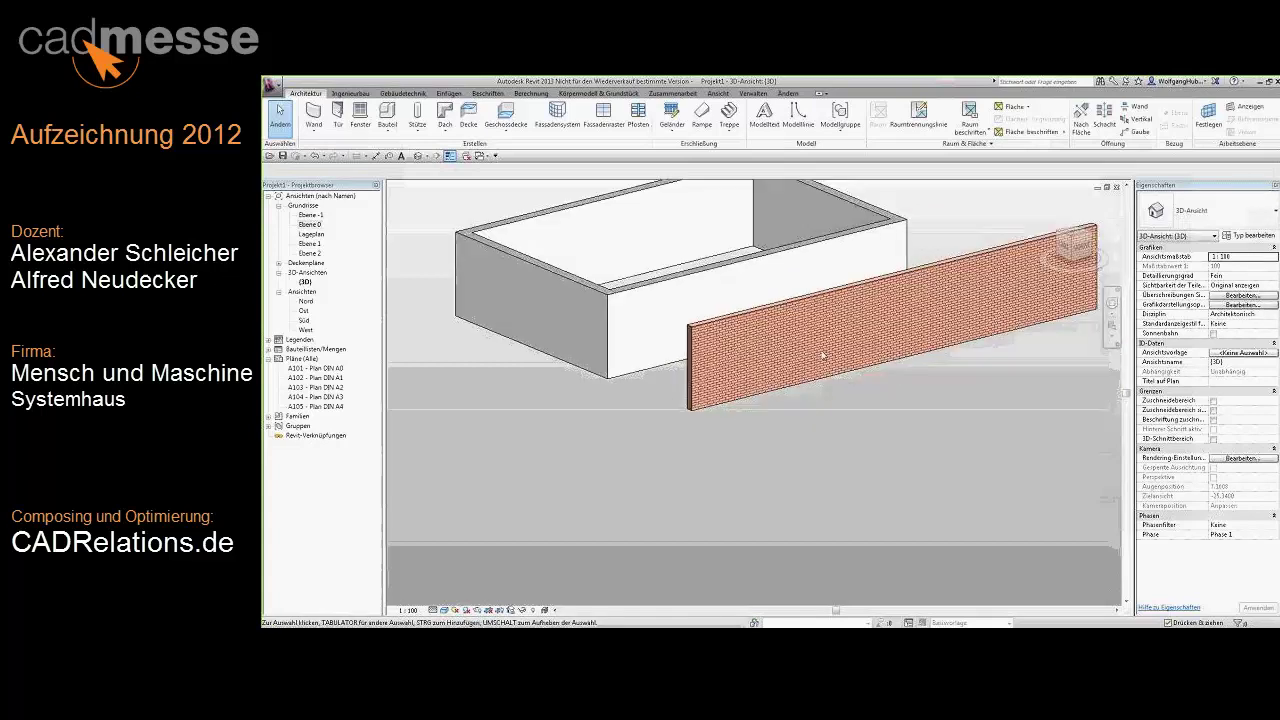
click(806, 300)
right_click(806, 300)
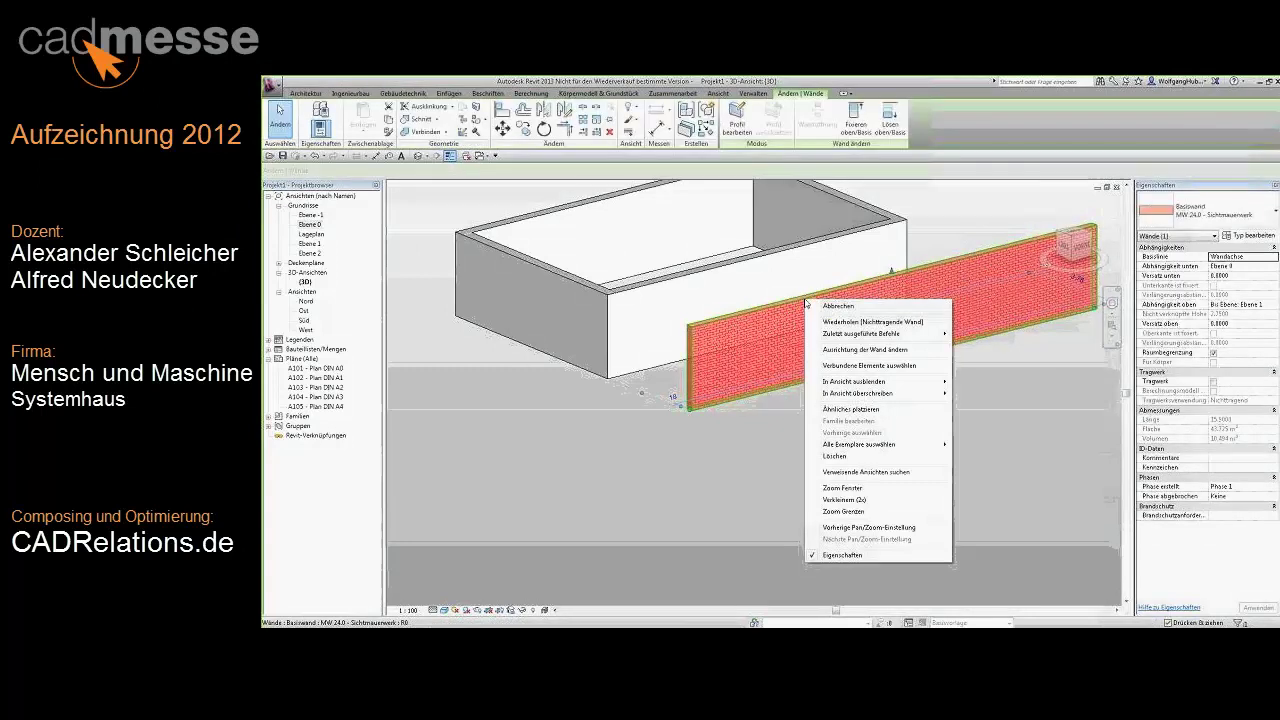
mouse_move(858, 393)
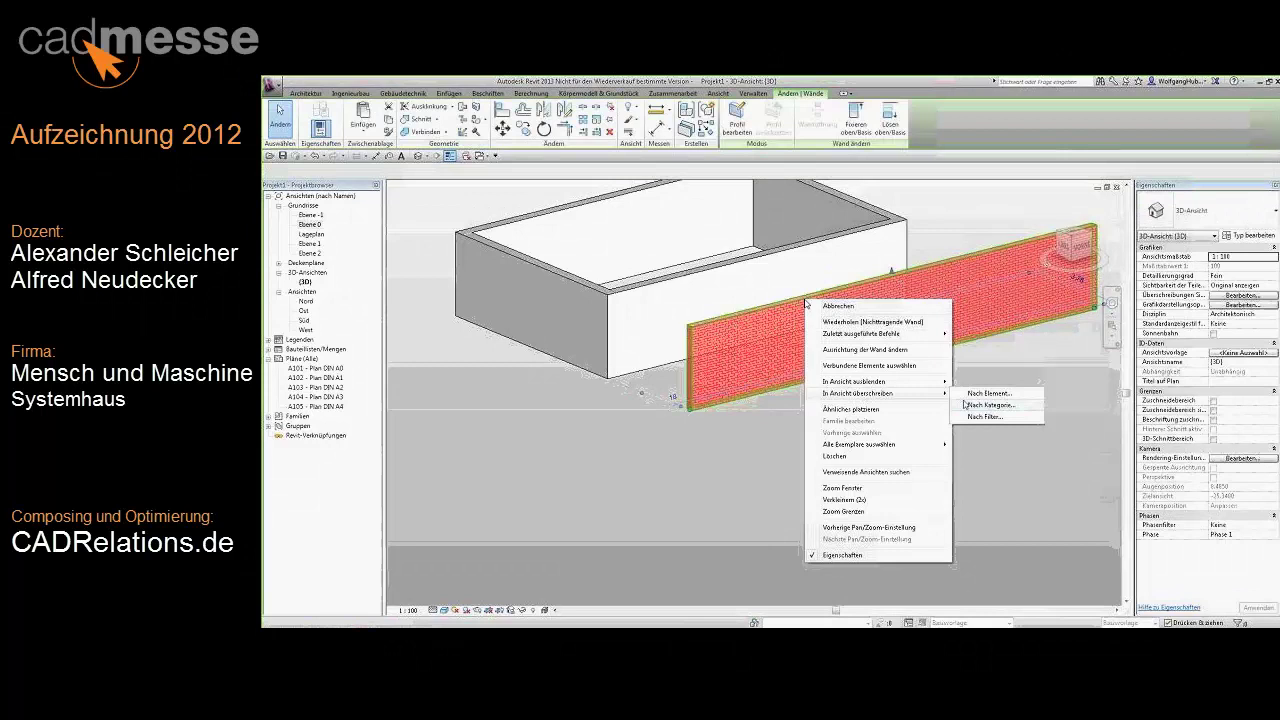
click(989, 393)
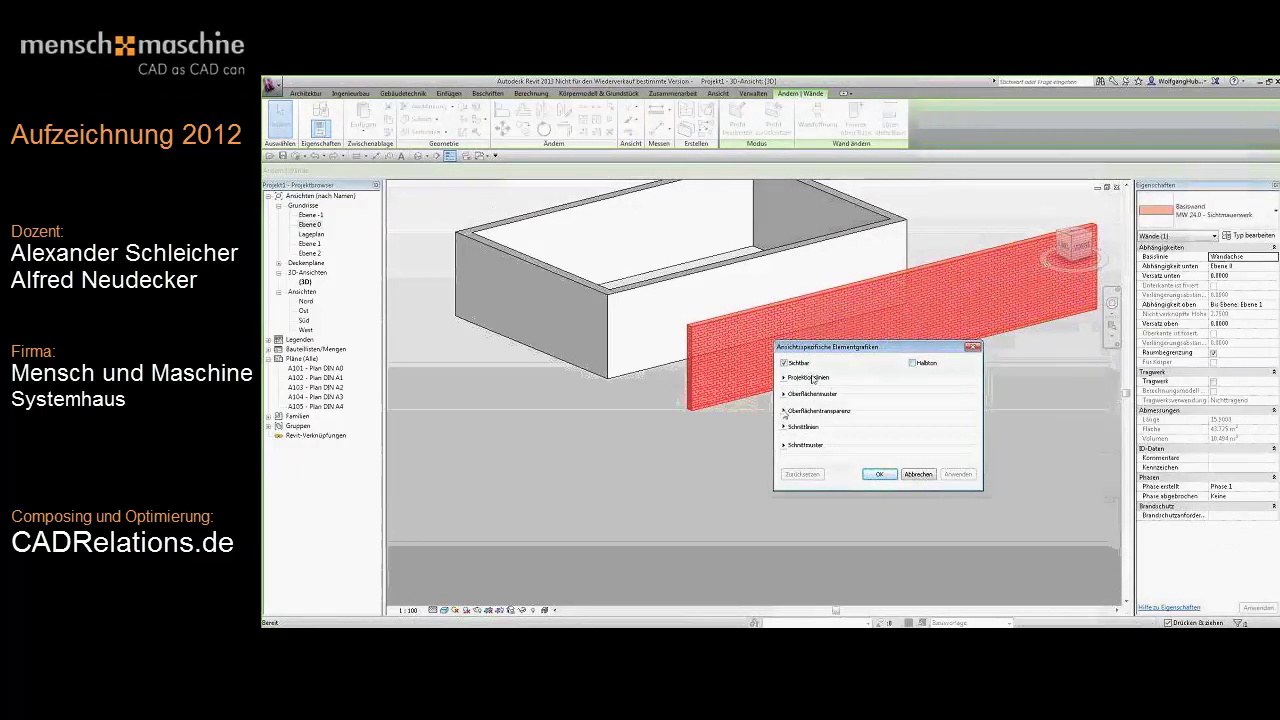
Try about 22 surface transparency, then cancel and orbit to face the front.
click(783, 411)
drag(847, 426, 866, 428)
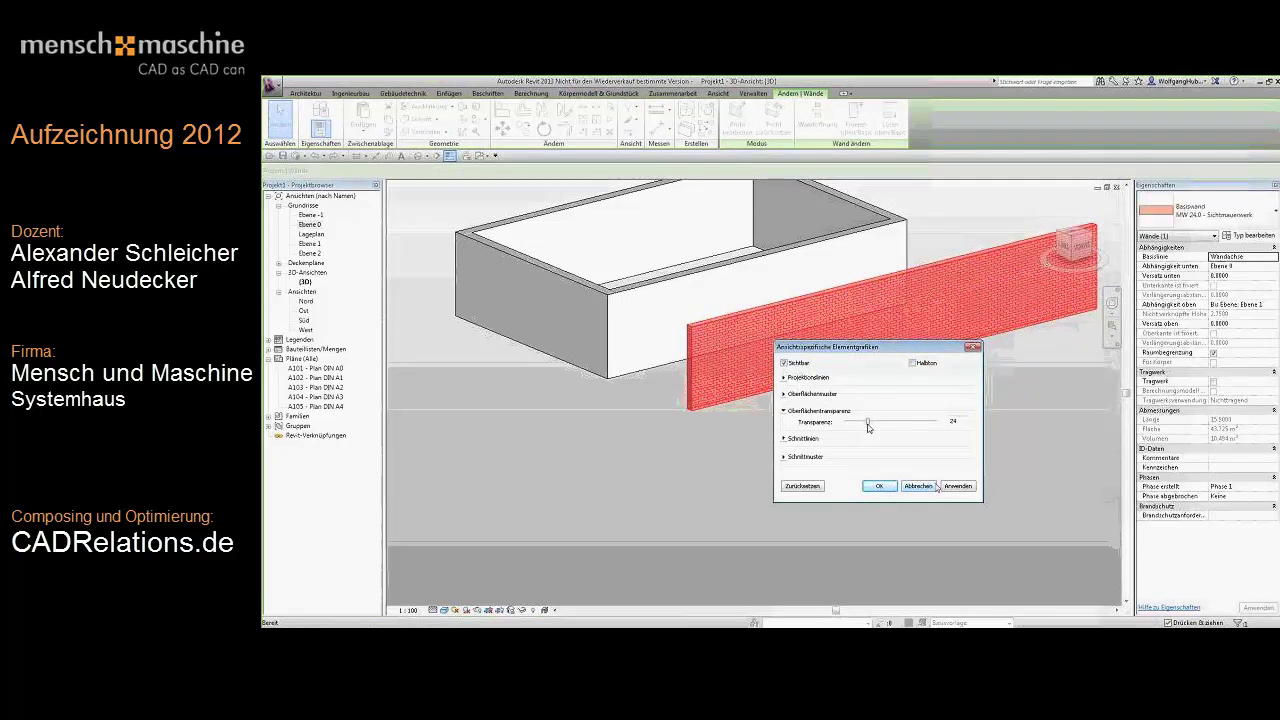
click(879, 486)
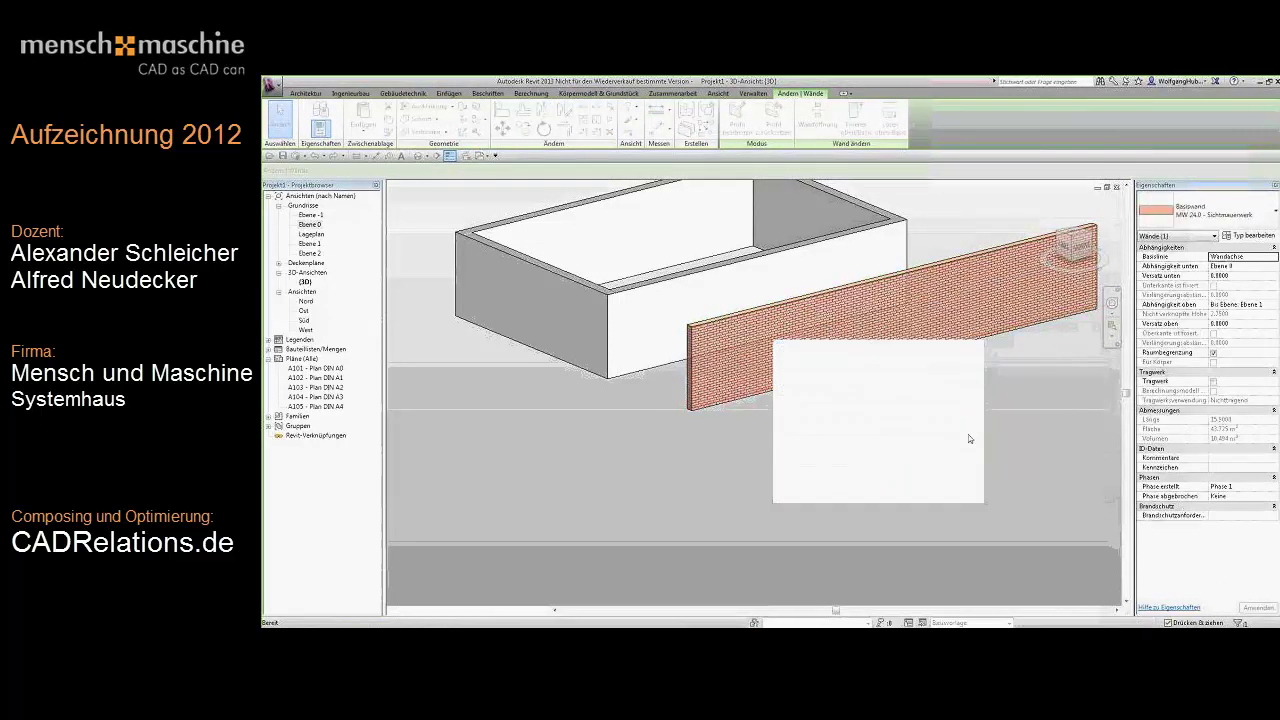
click(968, 434)
mouse_move(968, 434)
shift+middle_down()
mouse_move(942, 418)
mouse_move(960, 423)
mouse_move(763, 431)
mouse_move(831, 451)
mouse_move(656, 261)
mouse_move(888, 277)
shift+middle_up()
Override the box walls' surface transparency to 60 in this 3D view.
click(888, 277)
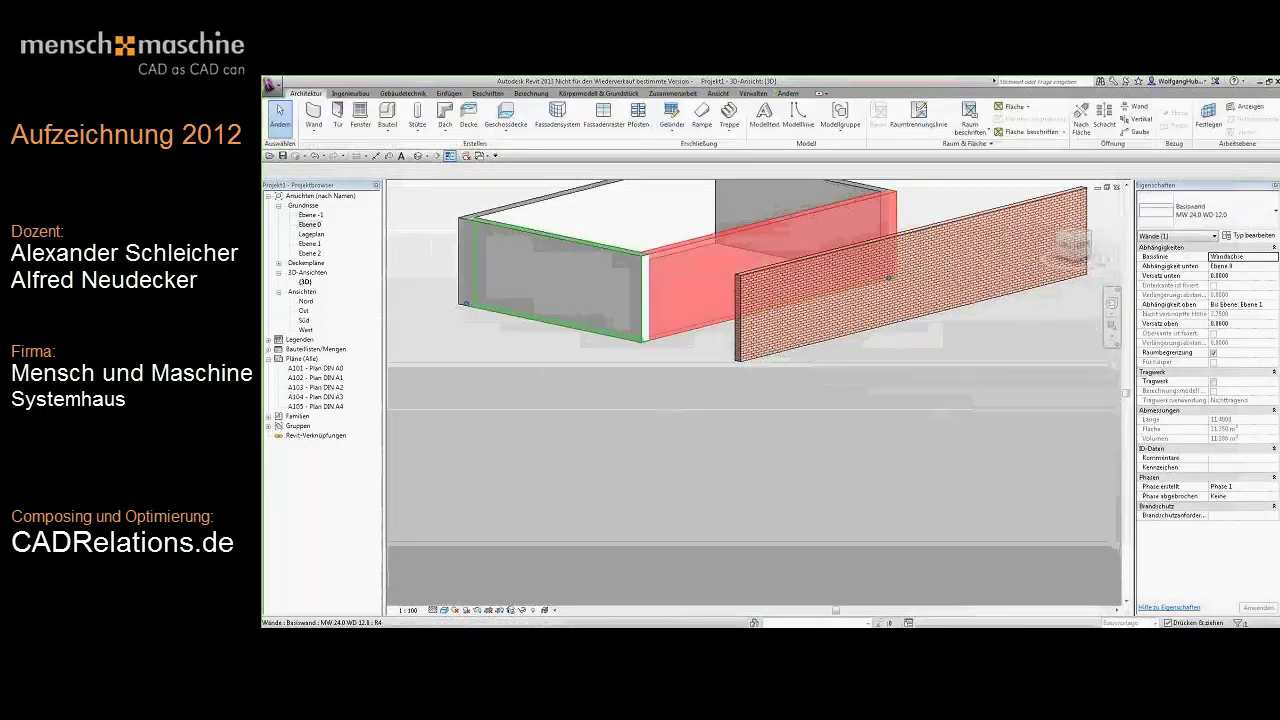
right_click(620, 253)
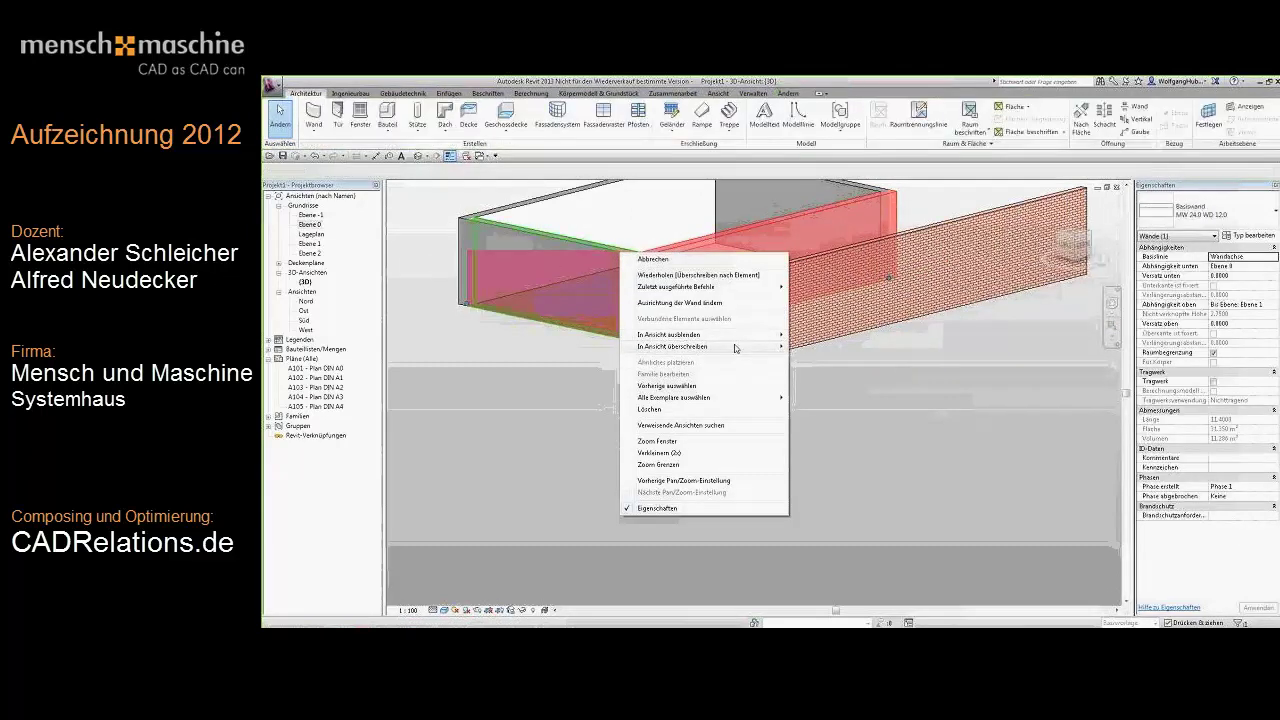
mouse_move(700, 346)
click(805, 349)
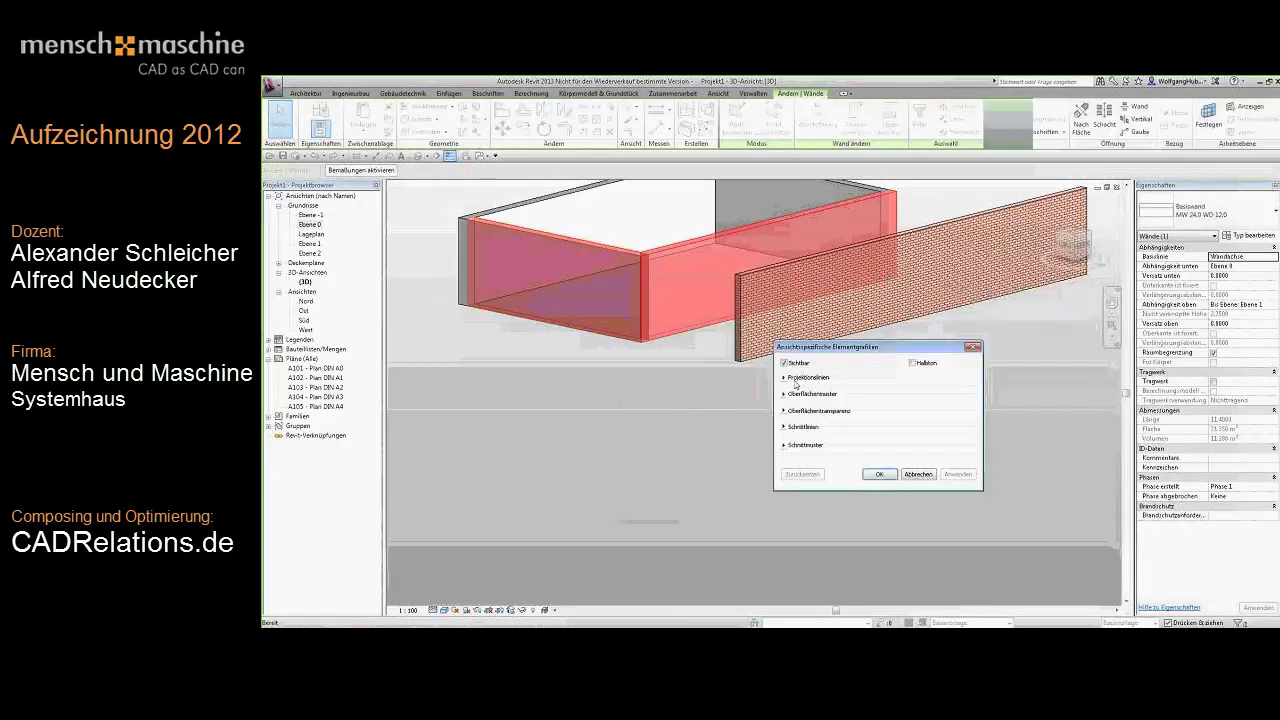
click(818, 410)
drag(847, 424, 900, 424)
click(957, 487)
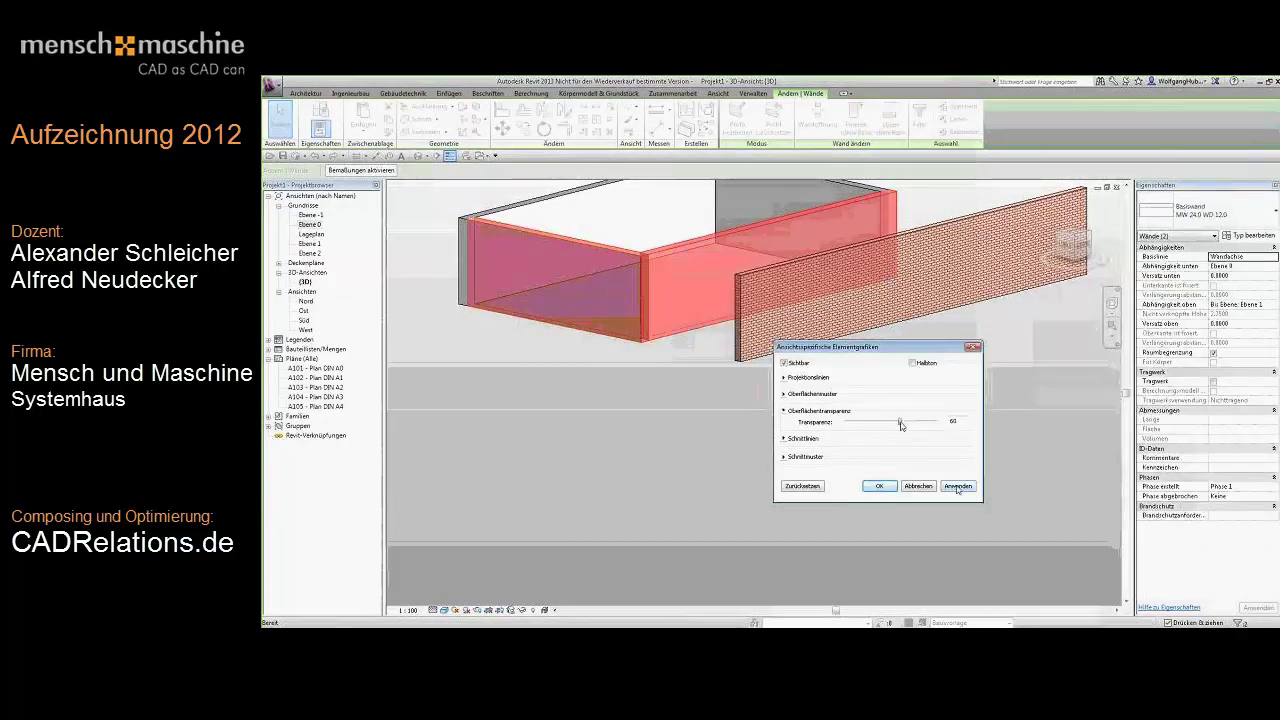
click(879, 486)
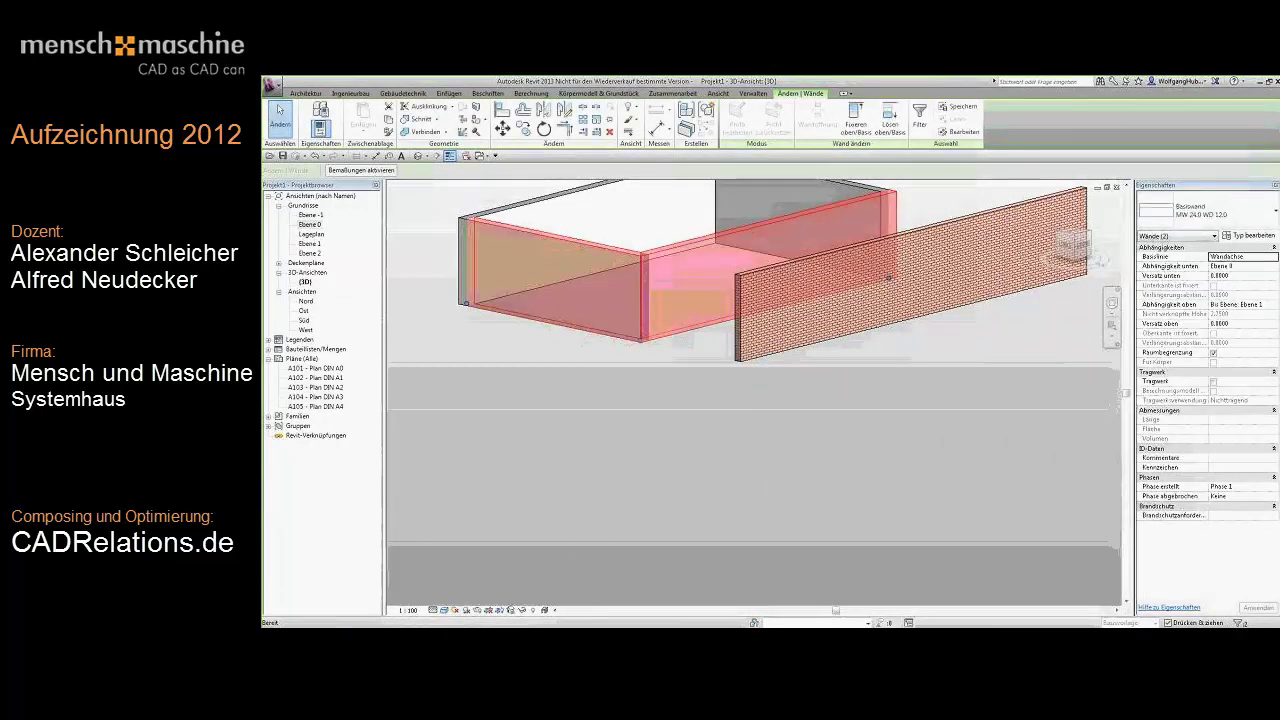
mouse_move(888, 278)
shift+middle_down()
mouse_move(657, 371)
mouse_move(669, 366)
mouse_move(722, 455)
mouse_move(735, 426)
shift+middle_up()
click(735, 426)
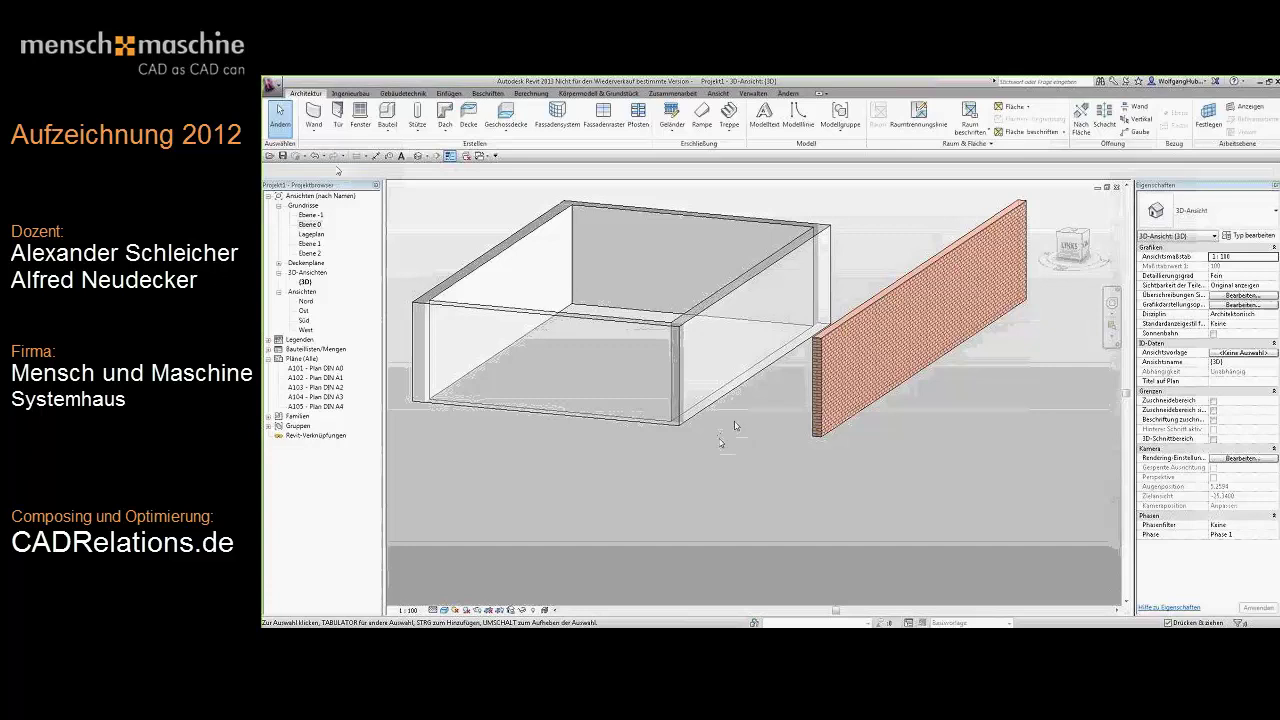
Create a circular filled region of radius 3.00 in the Ebene 0 plan.
key(ctrl+Tab)
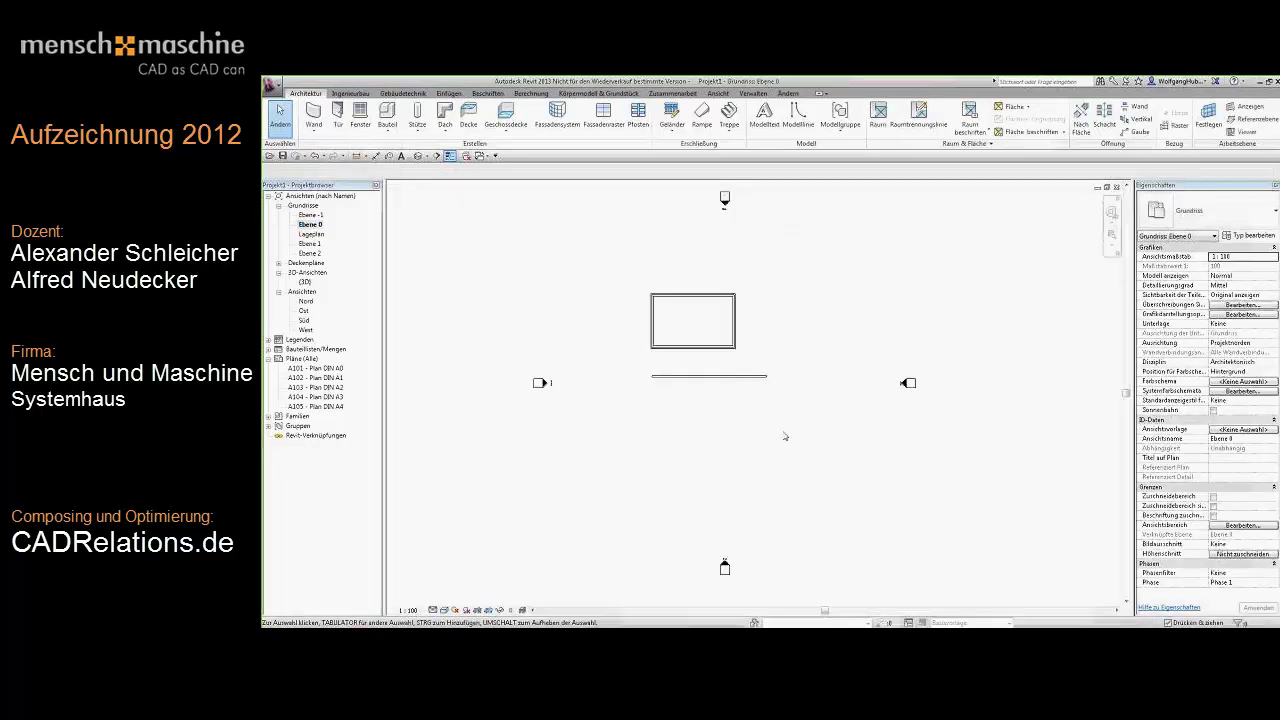
middle_drag(741, 367, 736, 352)
click(487, 93)
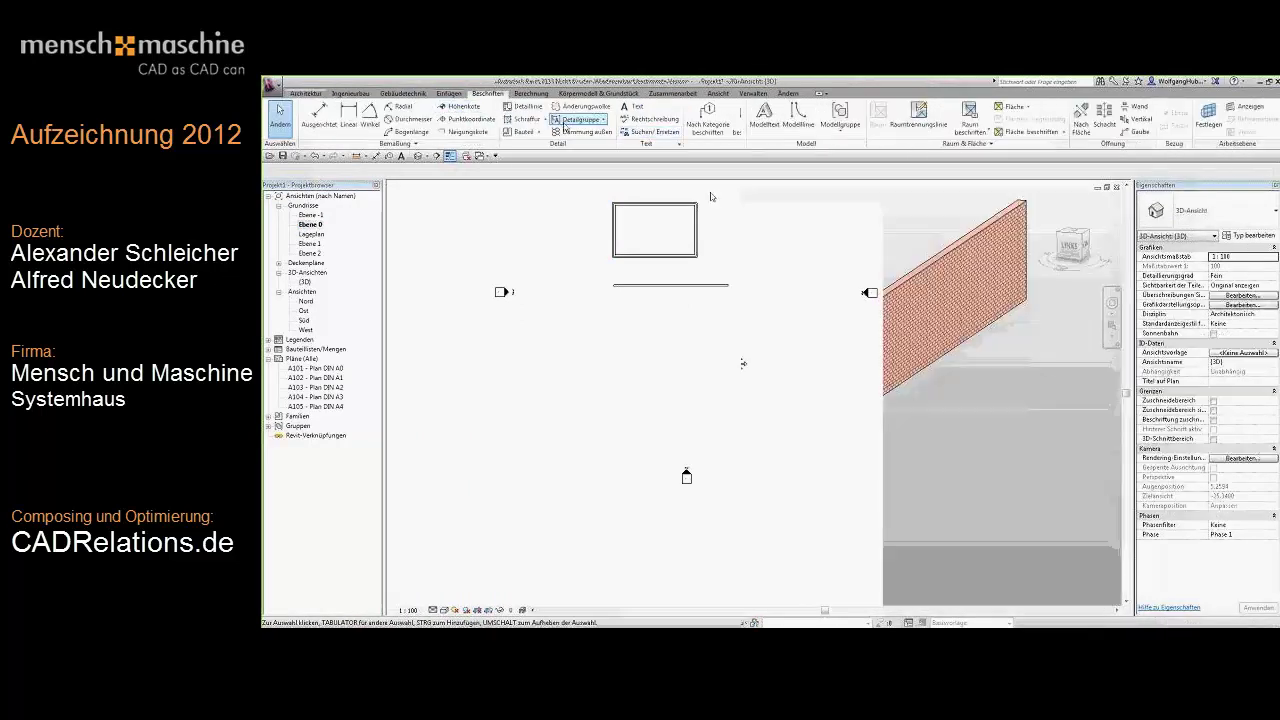
key(ctrl+Tab)
click(527, 119)
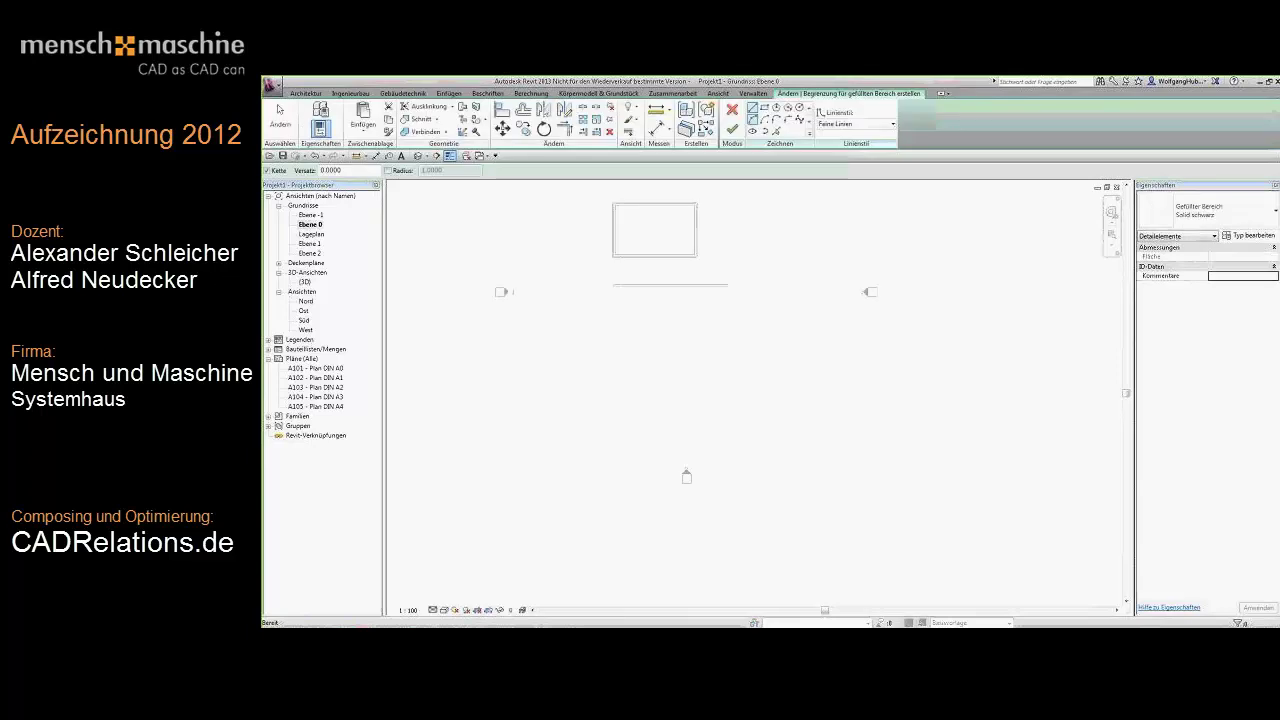
click(799, 107)
click(683, 366)
click(706, 372)
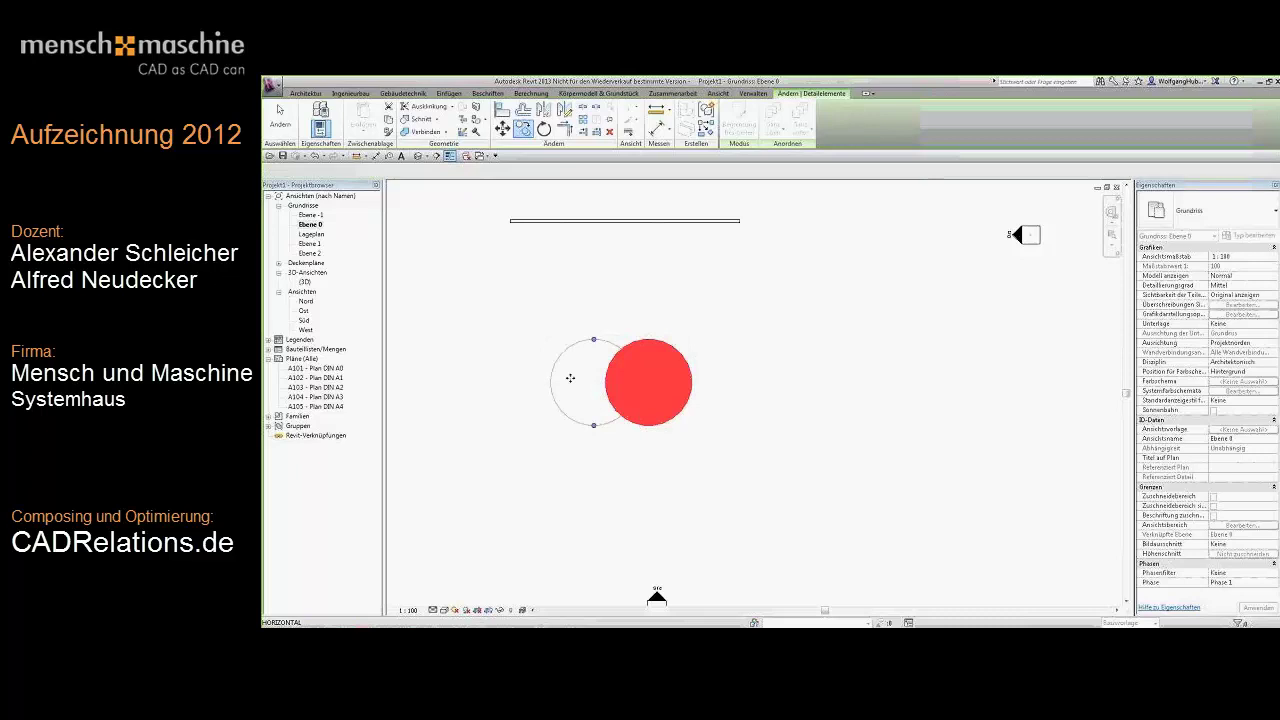
Copy the circle twice so three circles overlap.
click(578, 374)
click(574, 352)
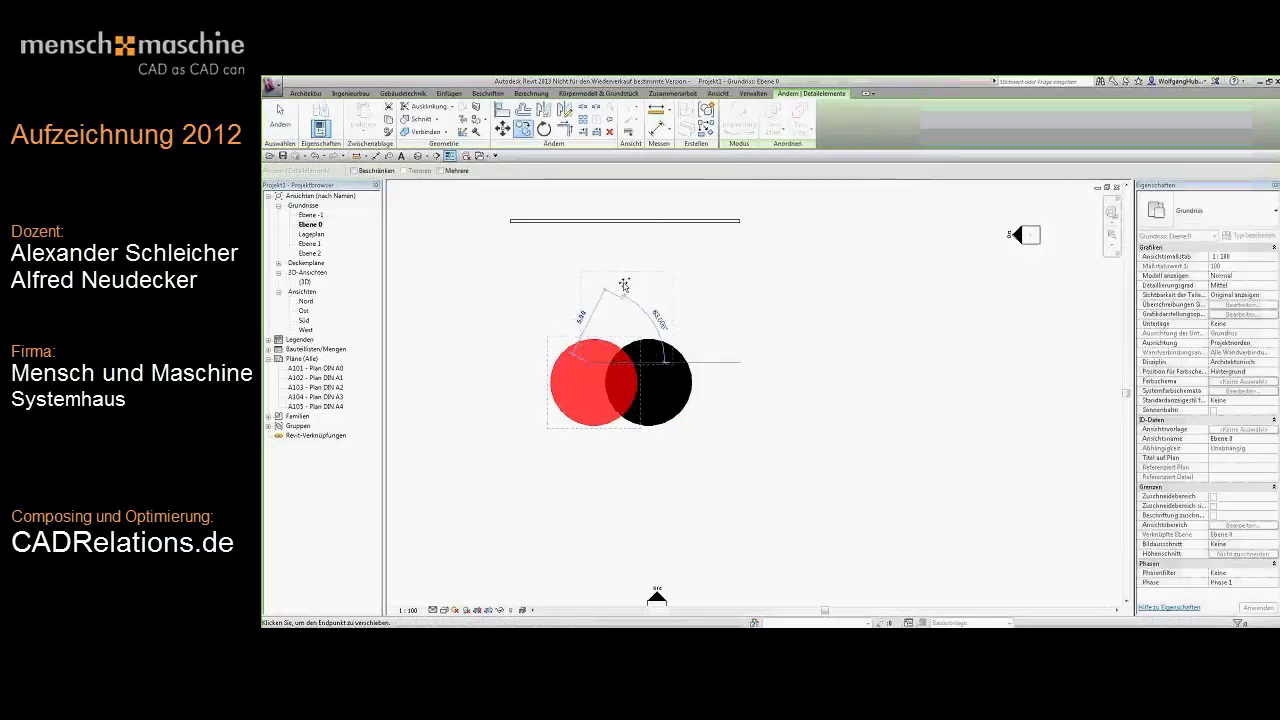
click(603, 289)
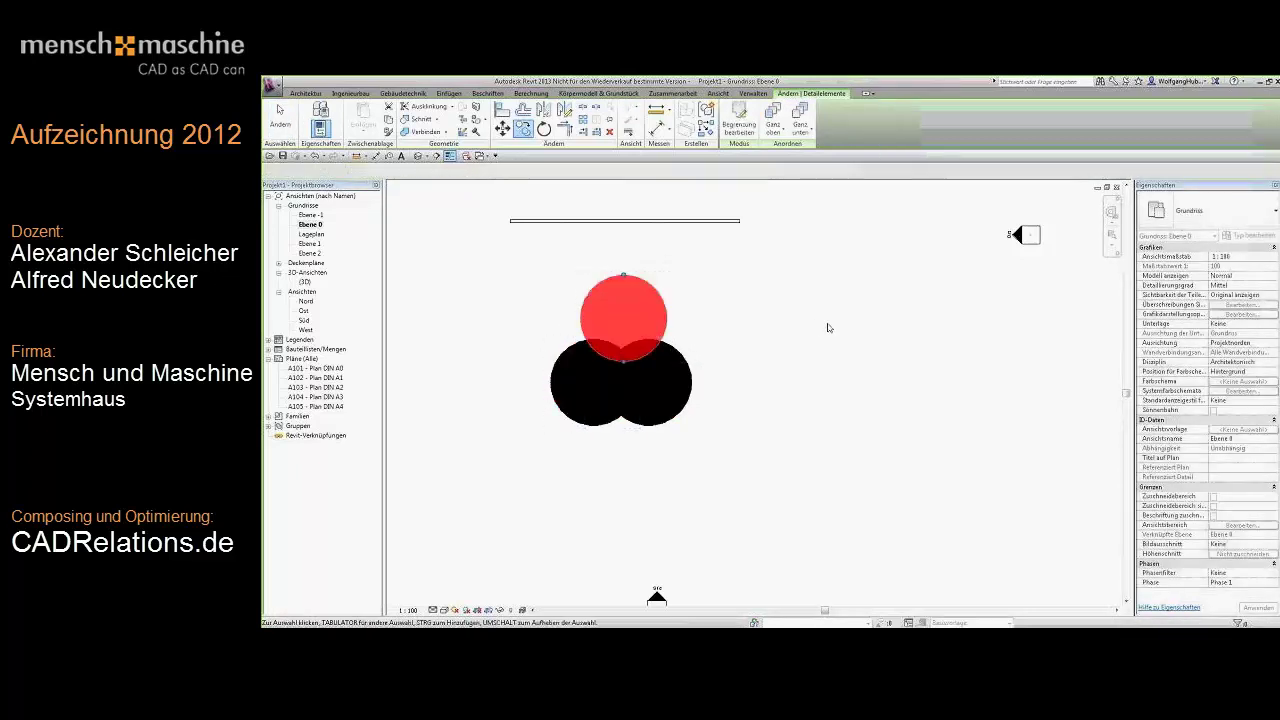
key(Escape)
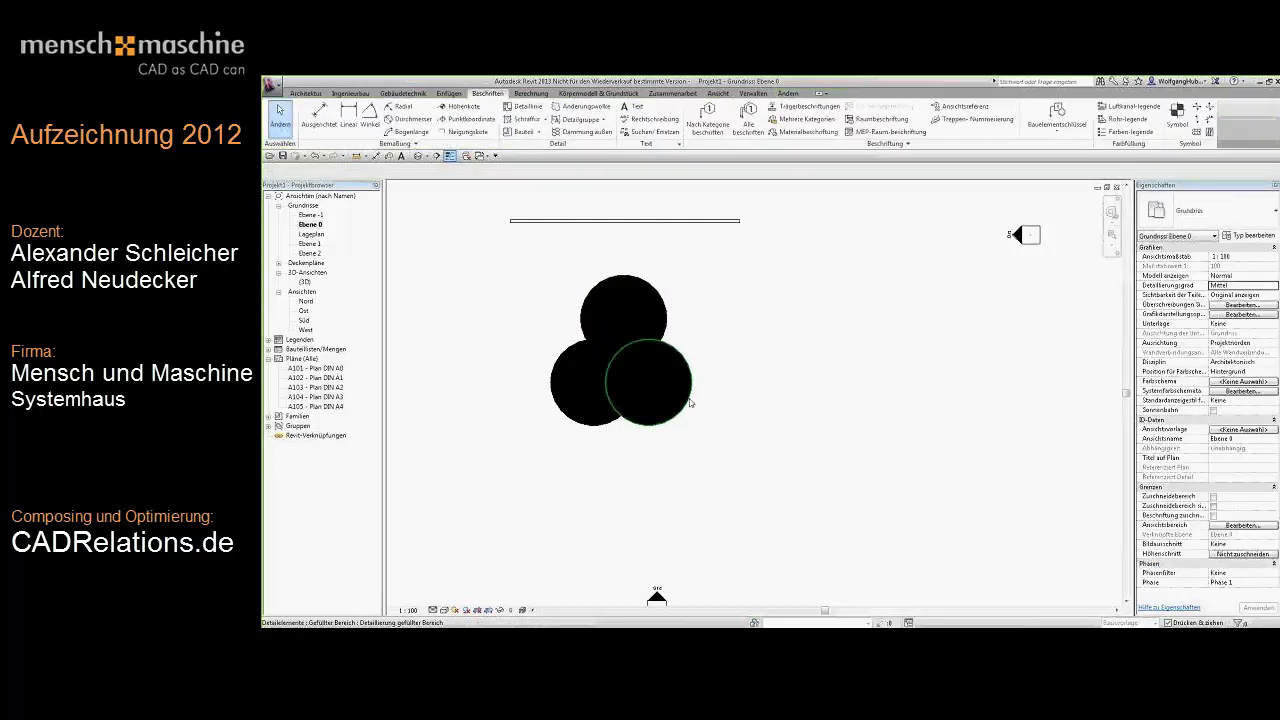
Change the lower-right circle to Solid grün and the lower-left to Solid rot.
click(688, 398)
click(1232, 215)
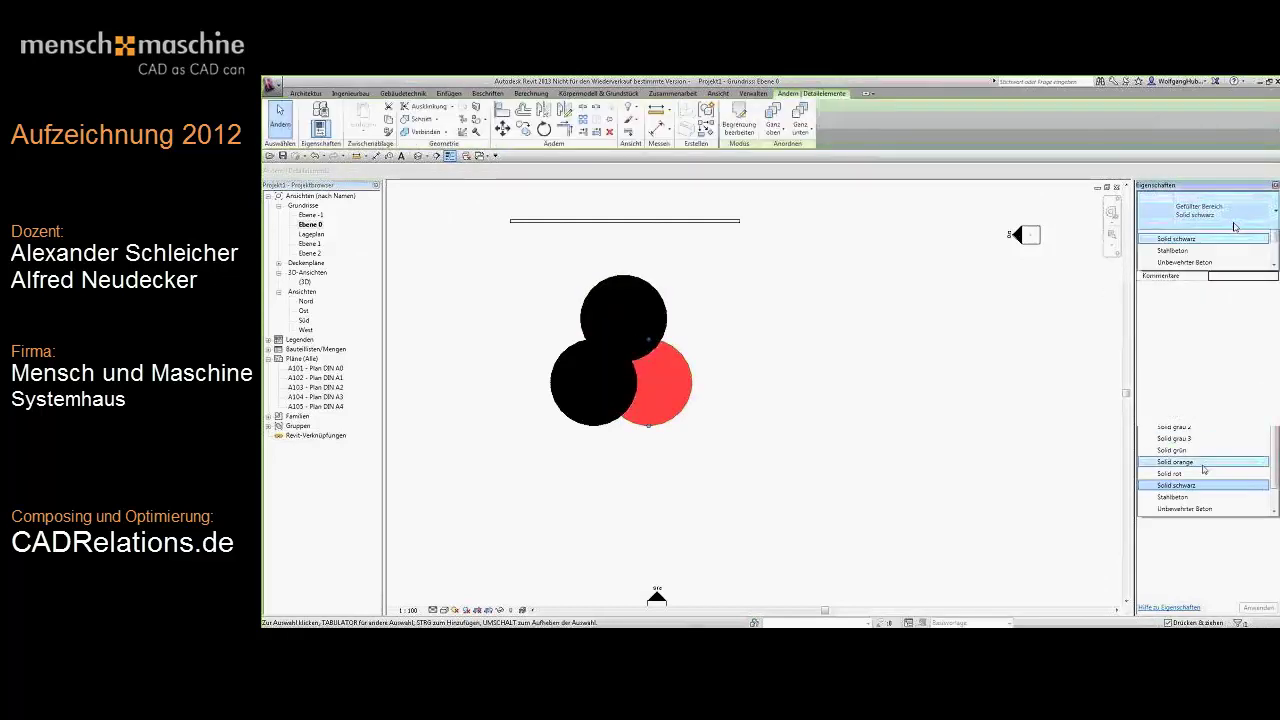
click(1195, 448)
click(573, 424)
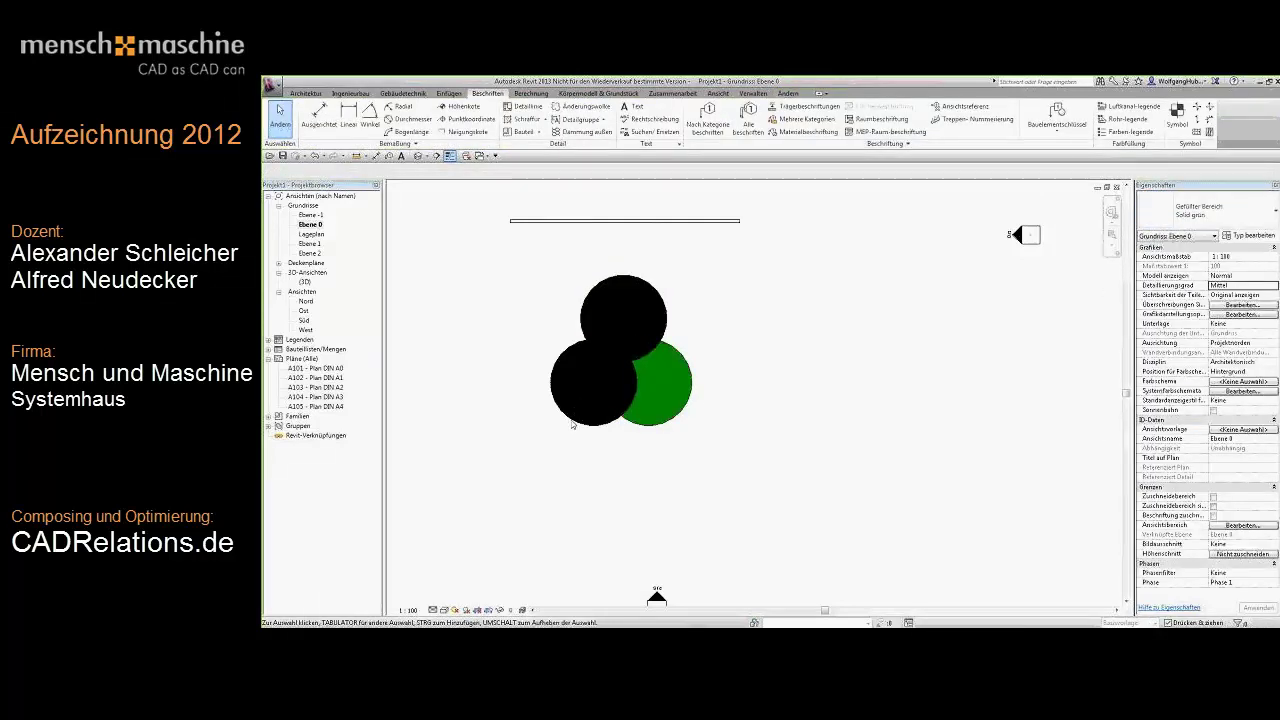
click(573, 424)
click(1232, 212)
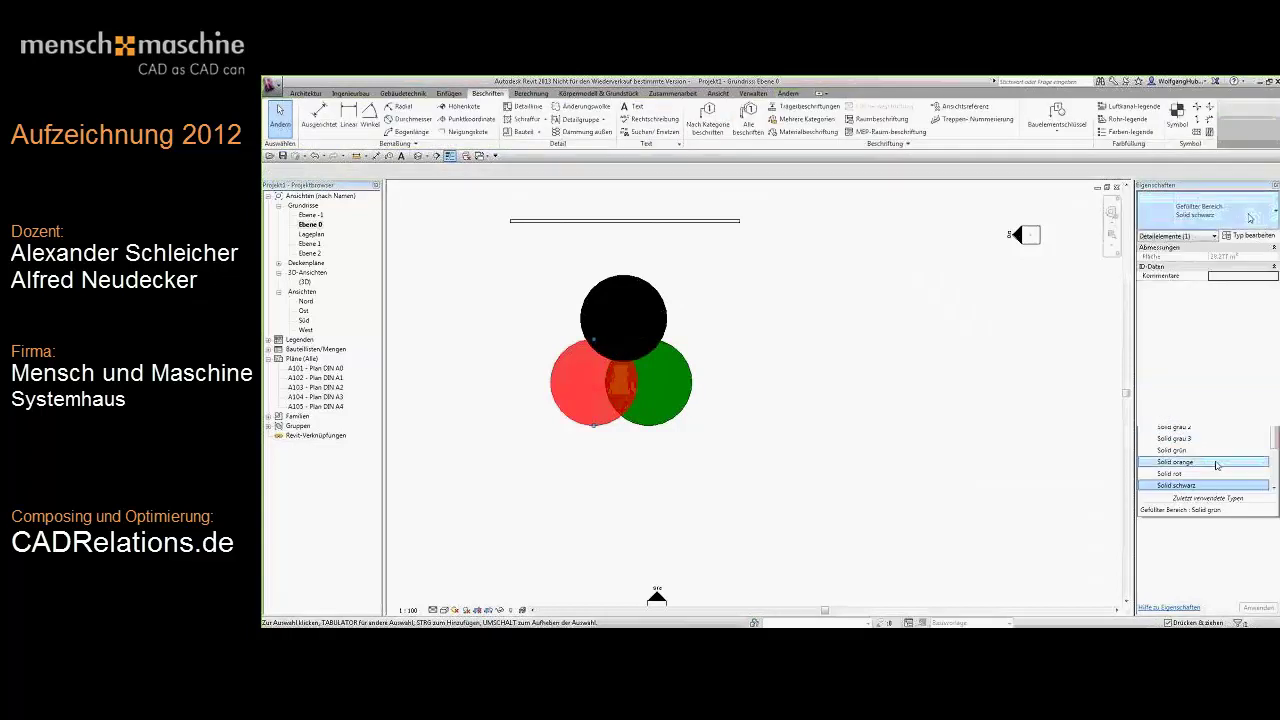
click(1175, 473)
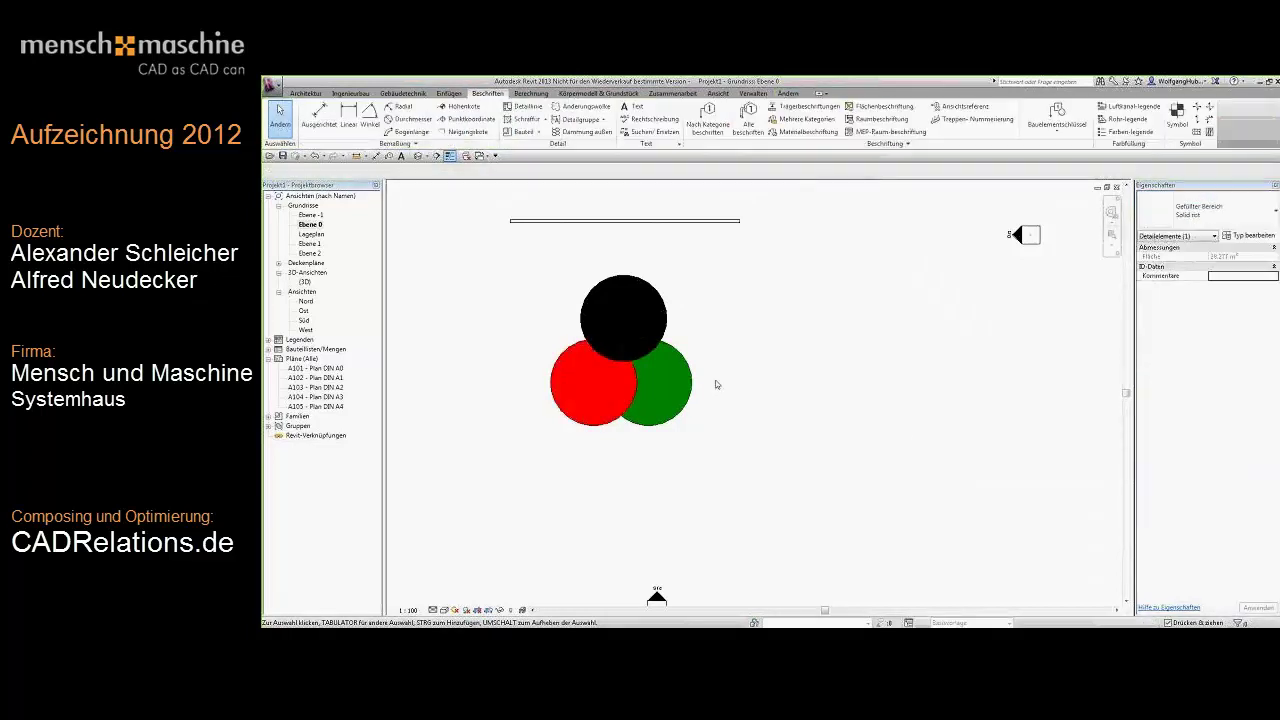
click(716, 384)
scroll(713, 394, up, 2)
Override the green circle's surface transparency to 56 in this view.
click(686, 392)
right_click(686, 392)
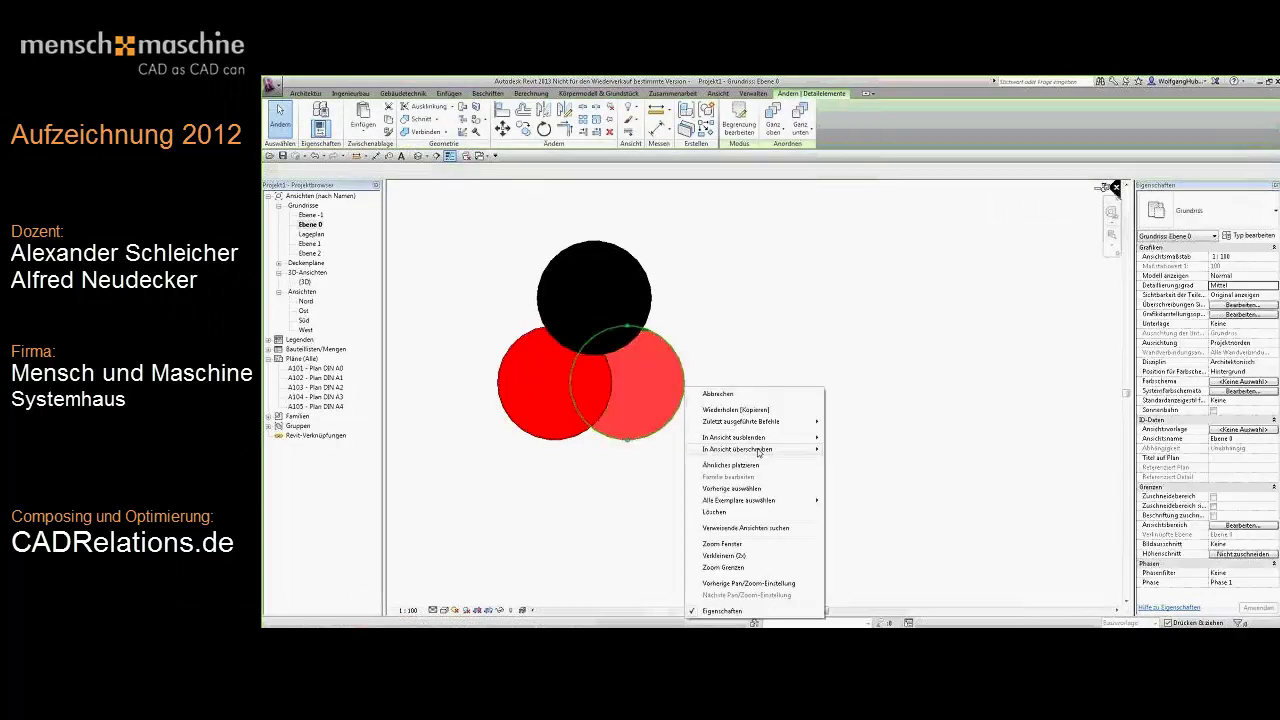
mouse_move(737, 449)
click(886, 451)
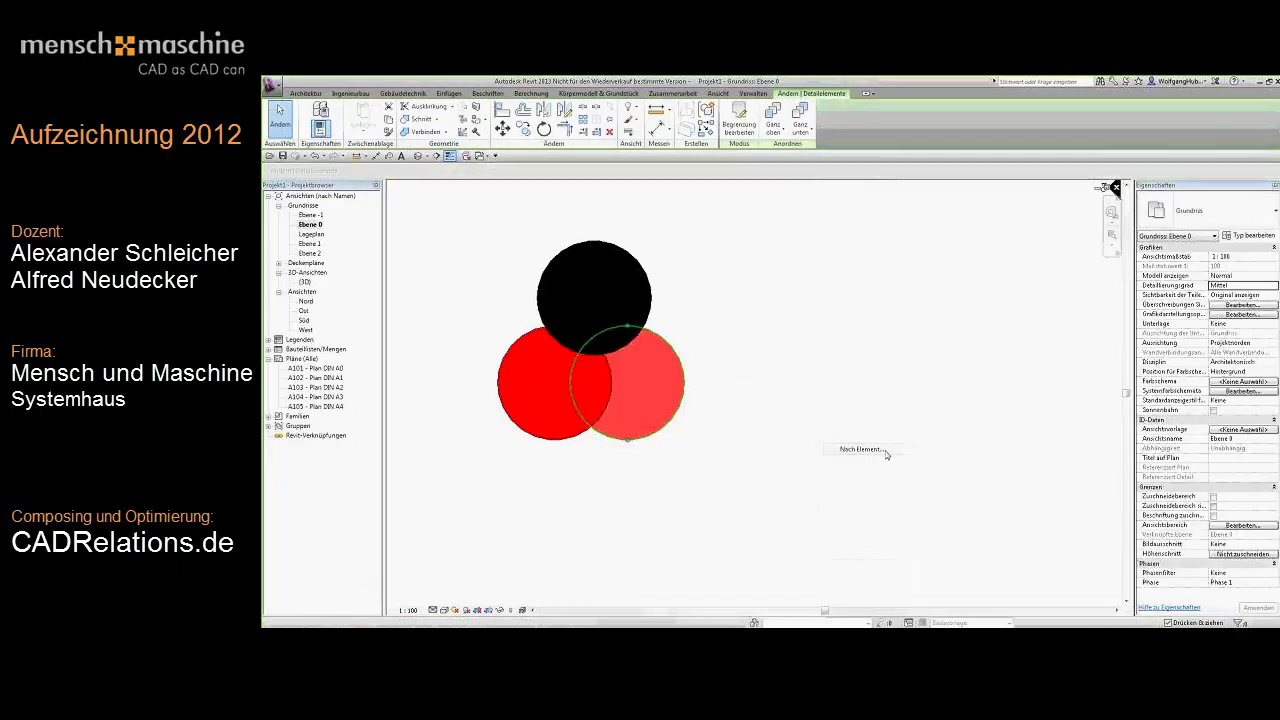
click(798, 410)
drag(846, 424, 896, 424)
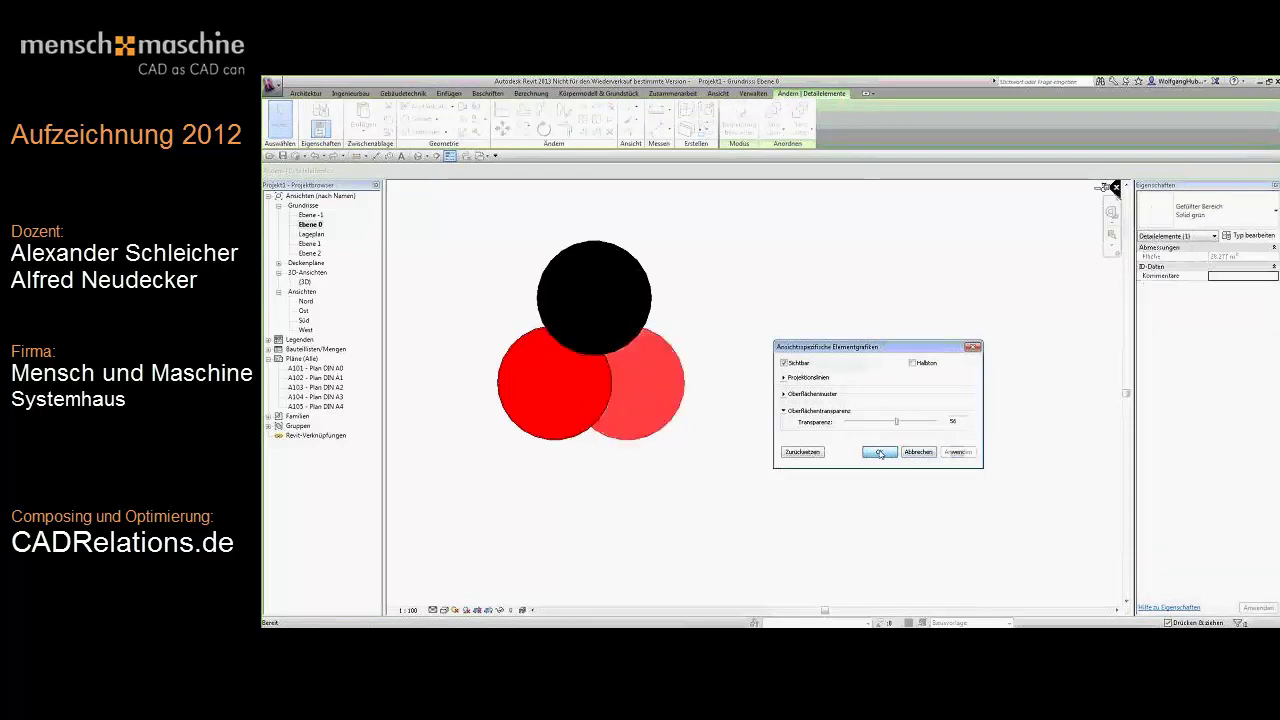
click(879, 453)
key(Escape)
Make the red circle semi-transparent through a view-specific graphics override.
right_click(565, 436)
click(565, 436)
right_click(565, 436)
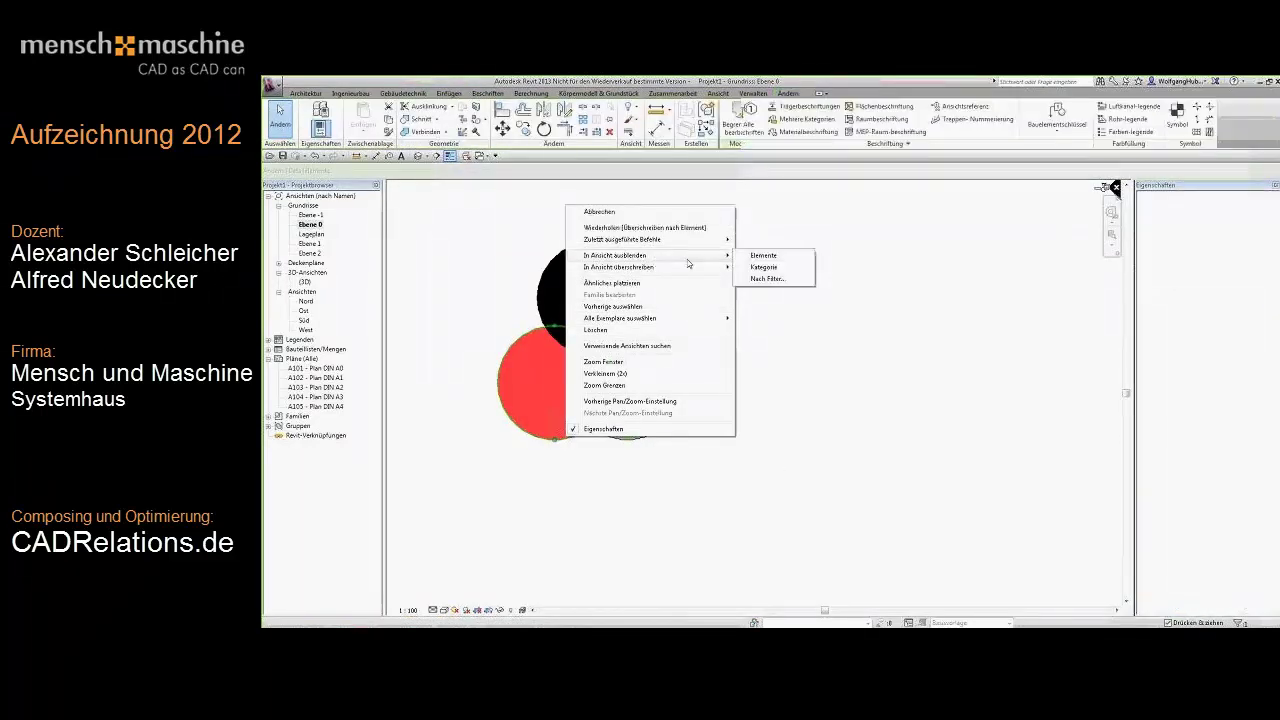
click(600, 212)
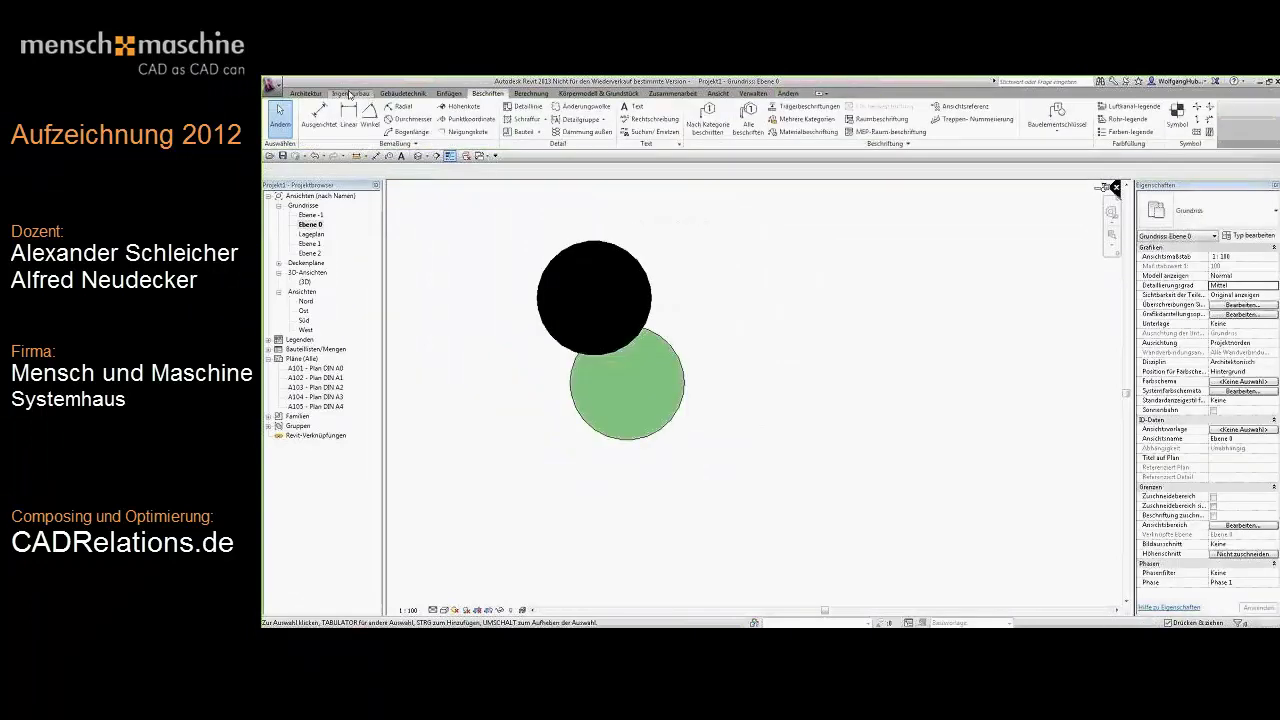
click(315, 156)
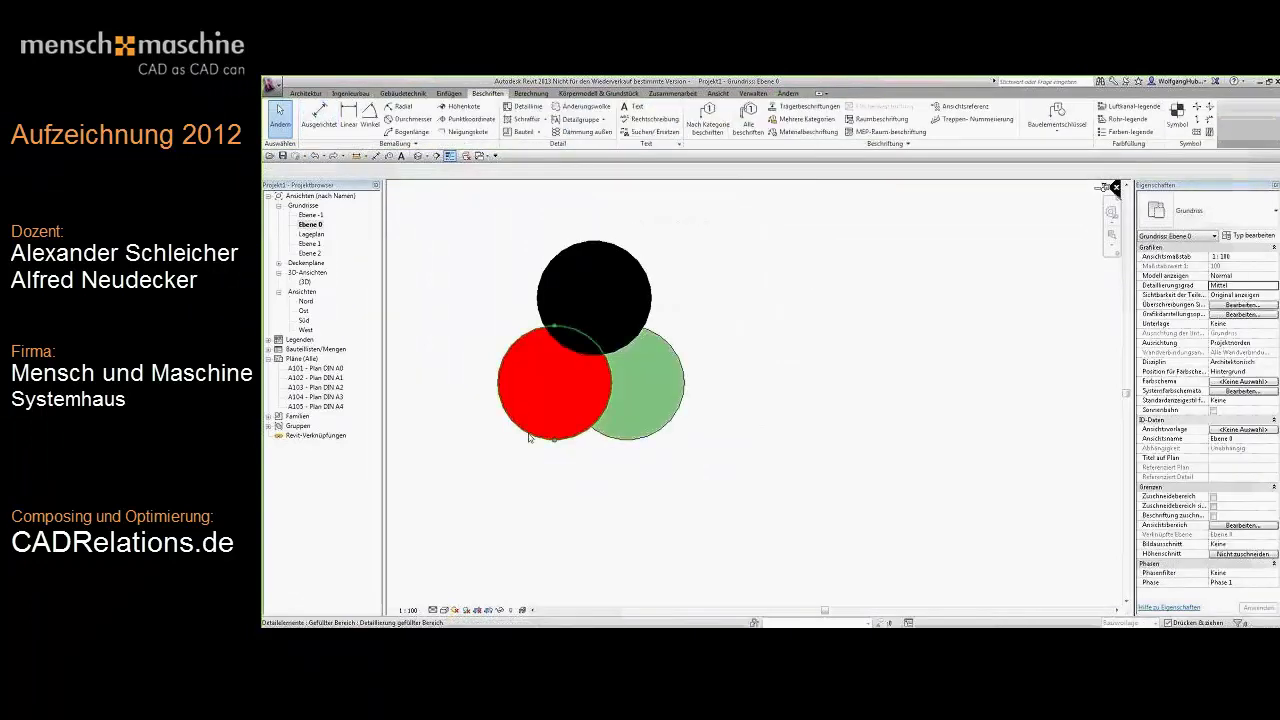
right_click(529, 437)
click(715, 264)
click(784, 411)
drag(846, 422, 865, 427)
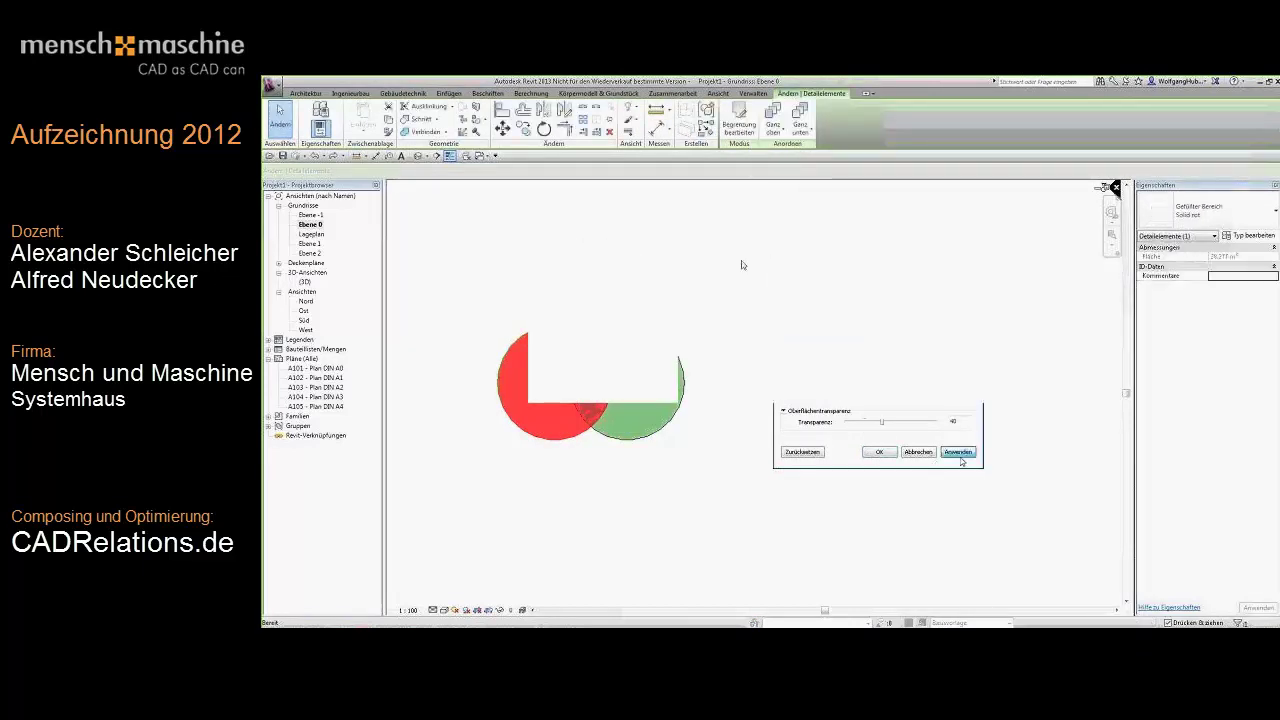
key(Escape)
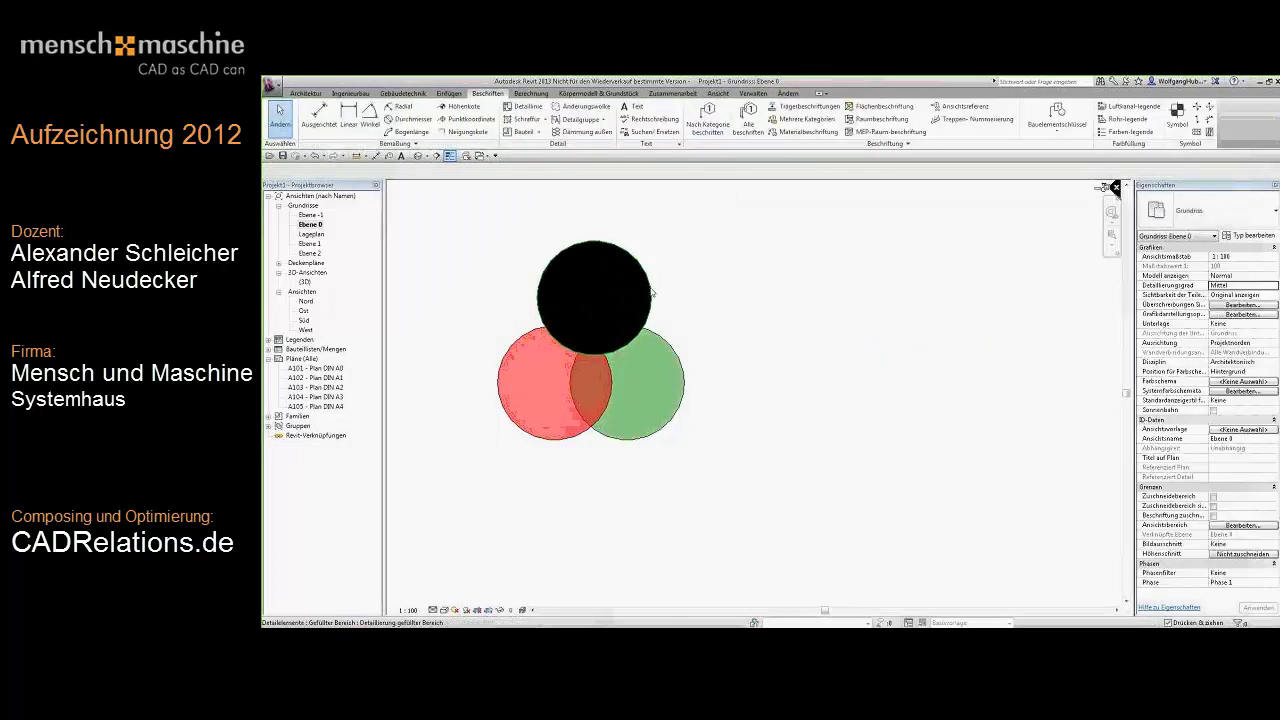
Leave the black circle unchanged and start opening another project file.
right_click(652, 292)
click(957, 338)
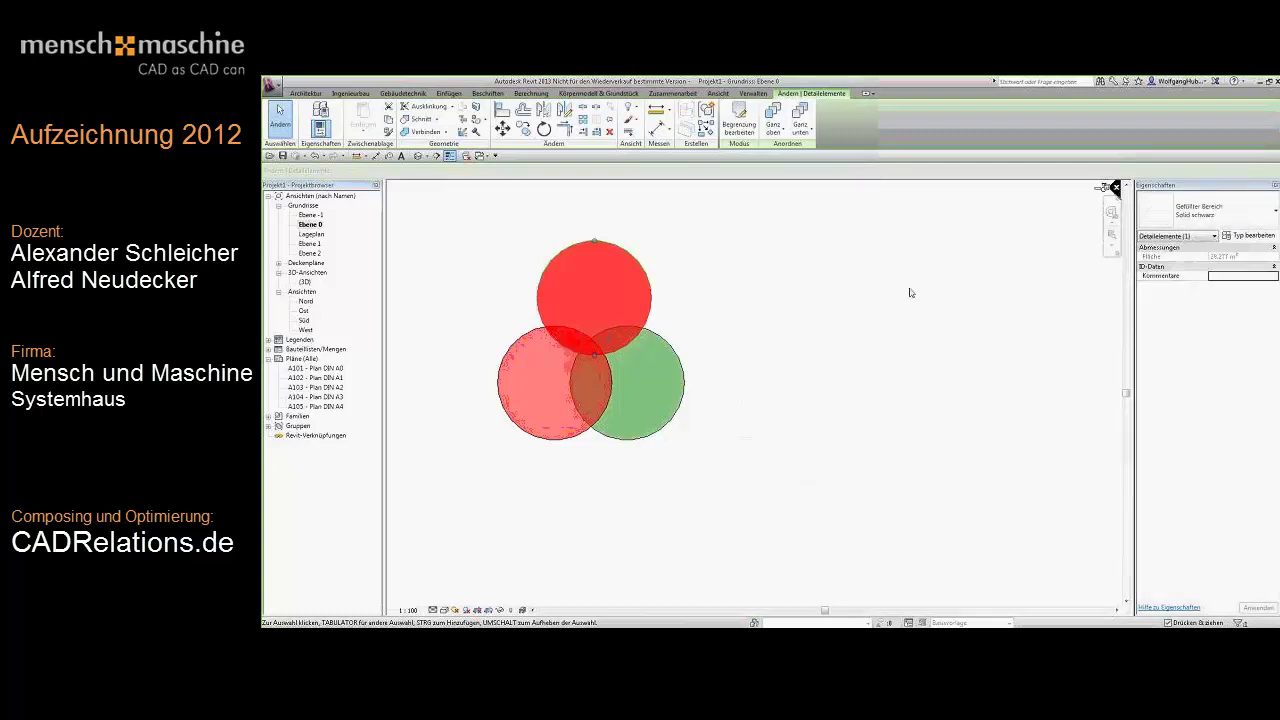
click(960, 250)
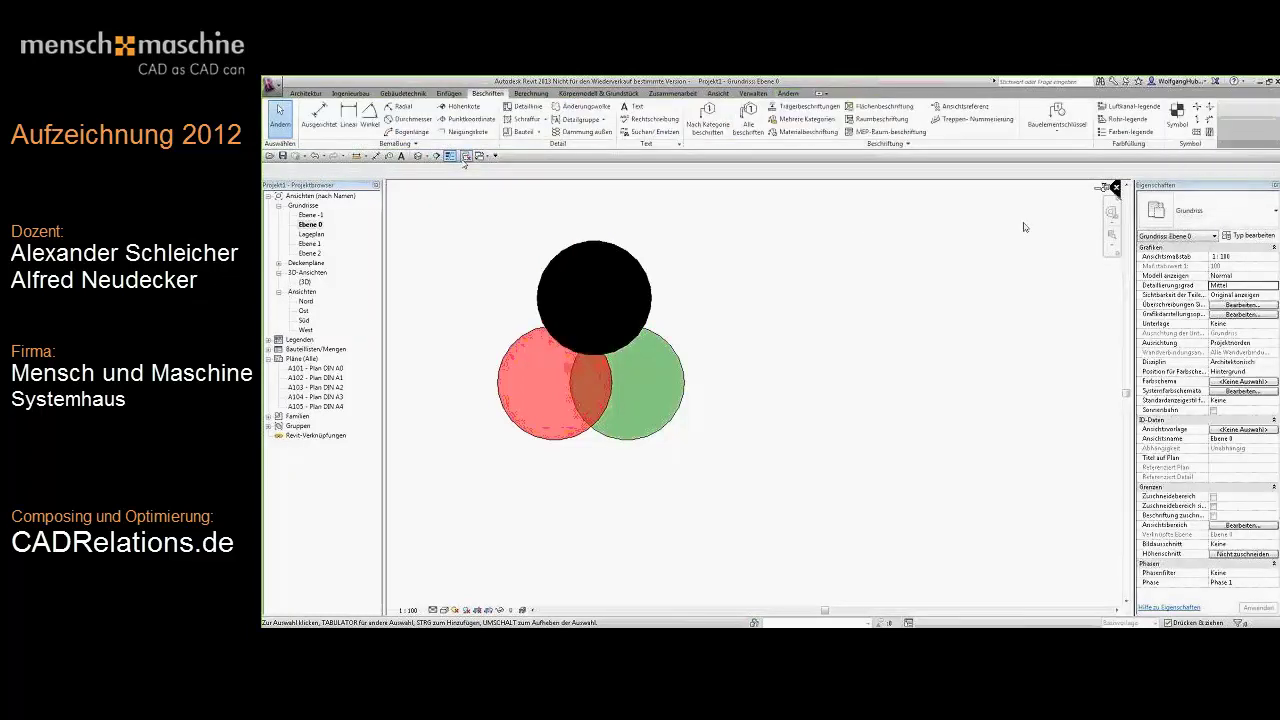
click(276, 85)
click(299, 149)
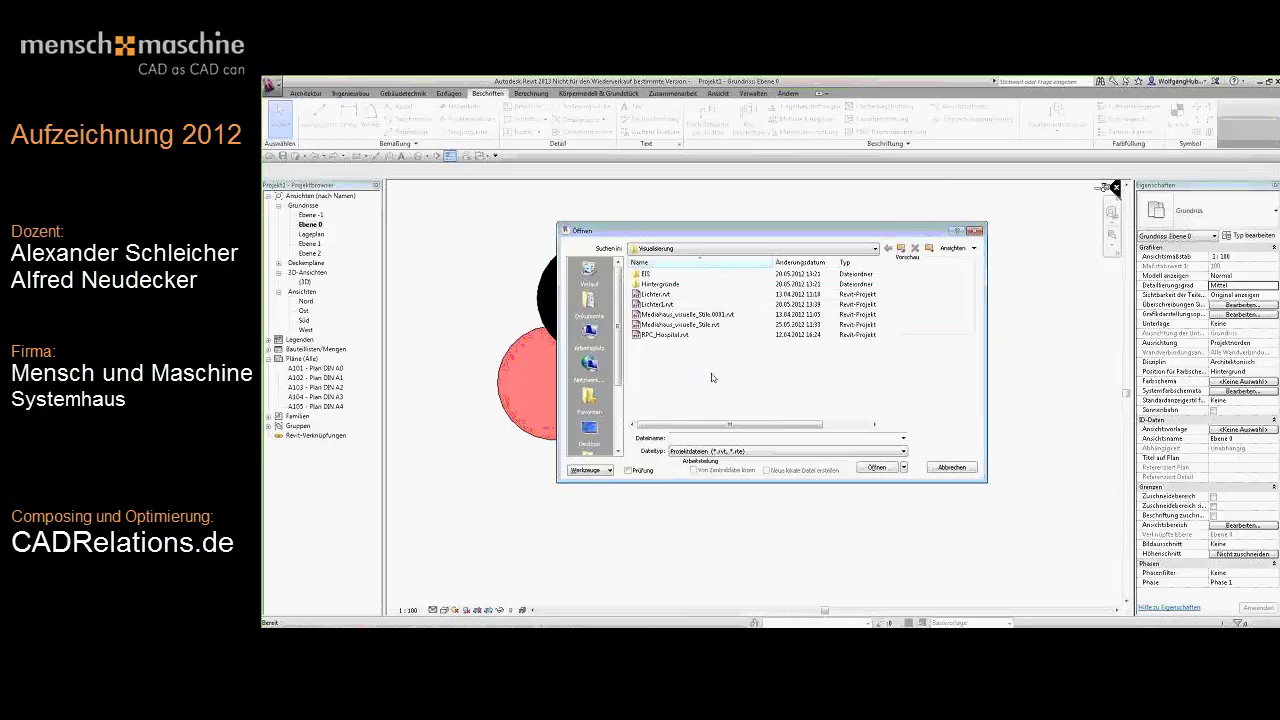
Go up a folder, enter the Teile folder and open Teile.rvt.
key(BackSpace)
double_click(660, 276)
click(655, 294)
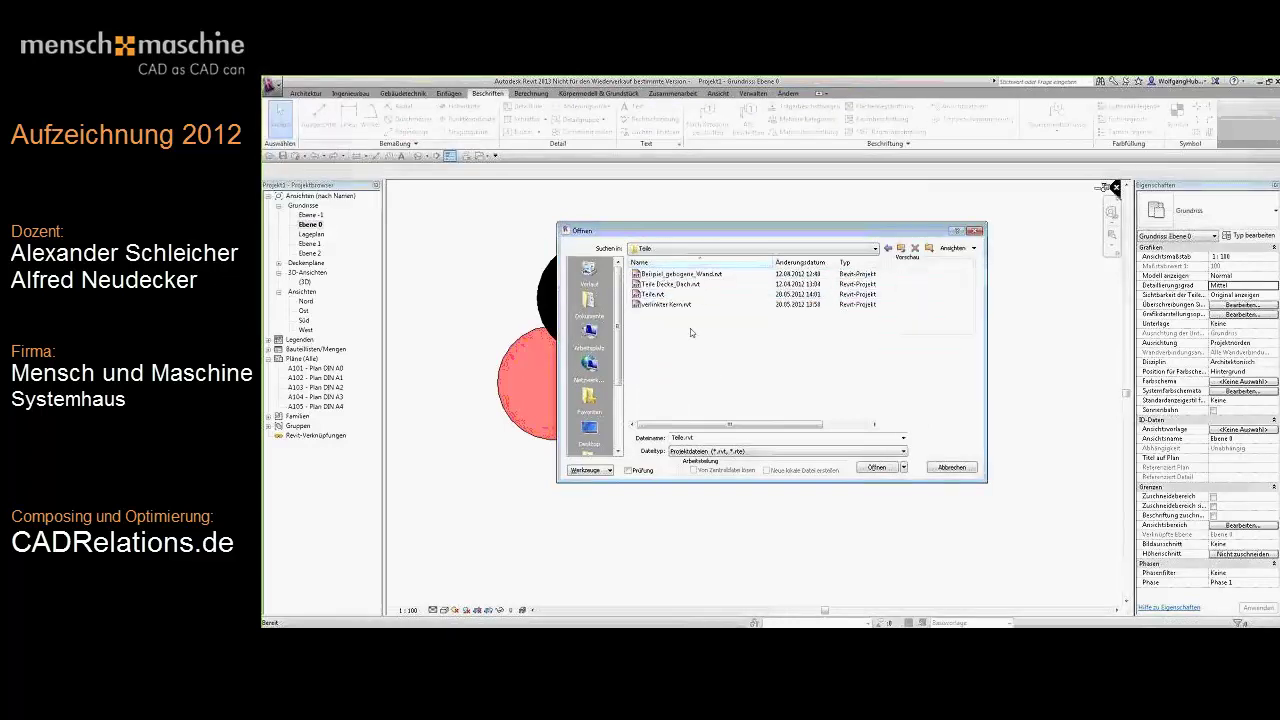
click(879, 468)
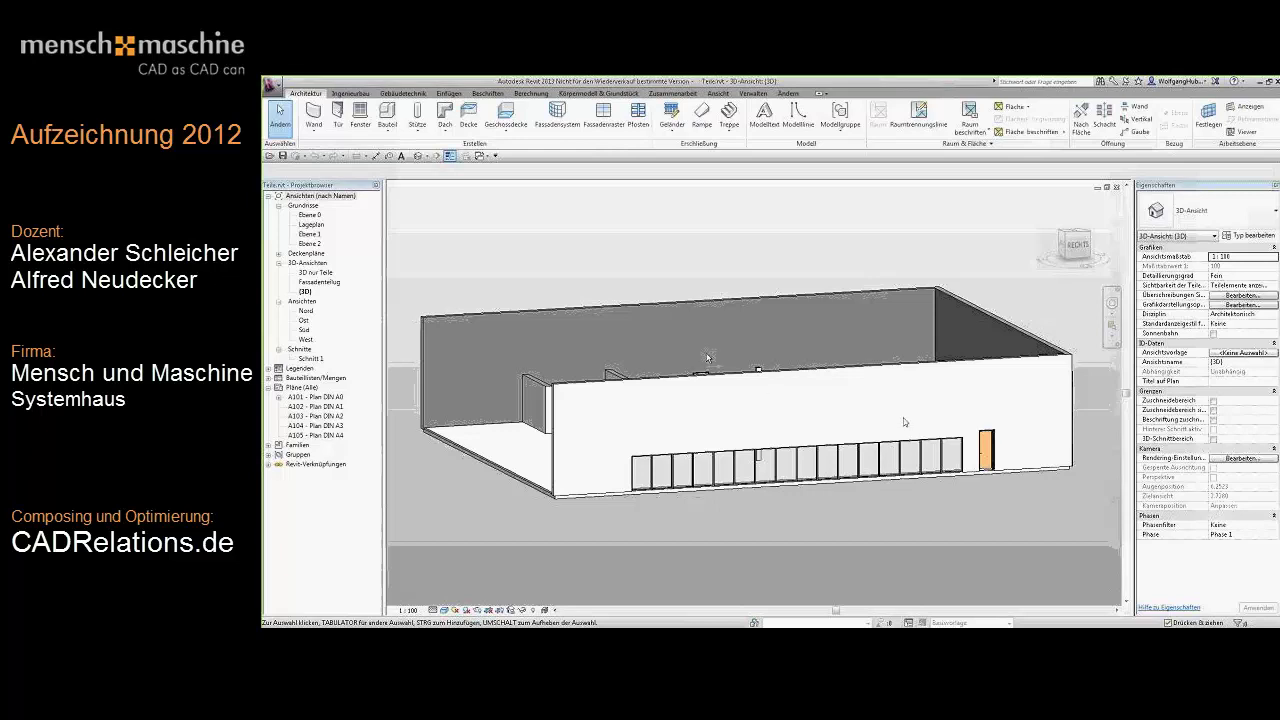
Convert the left wall and the back wall into parts.
mouse_move(707, 357)
shift+middle_down()
mouse_move(737, 367)
mouse_move(690, 265)
shift+middle_up()
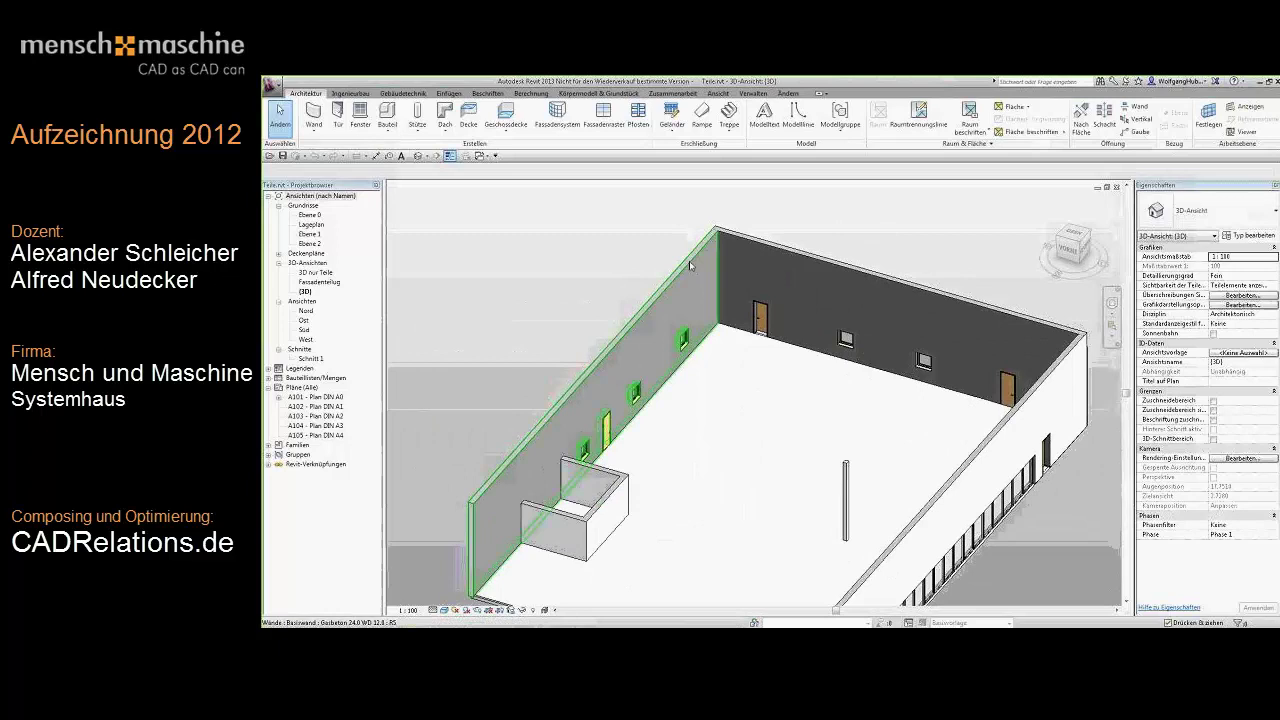
click(733, 264)
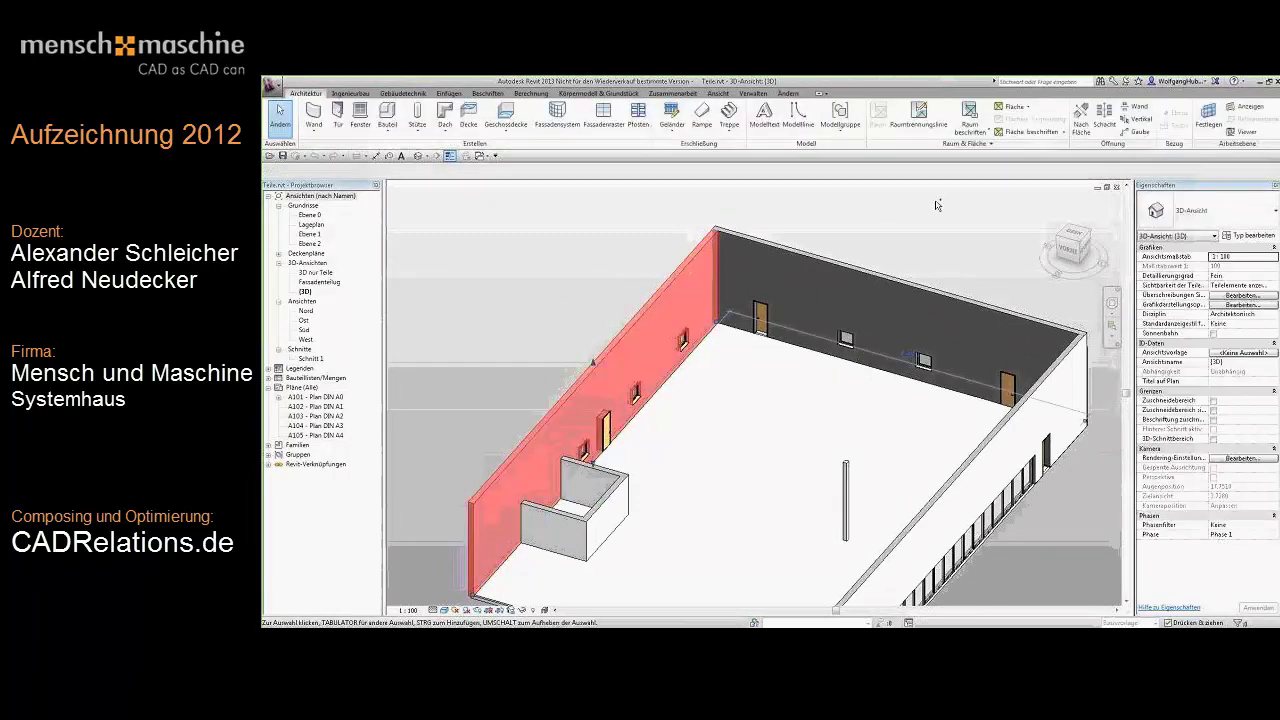
click(686, 131)
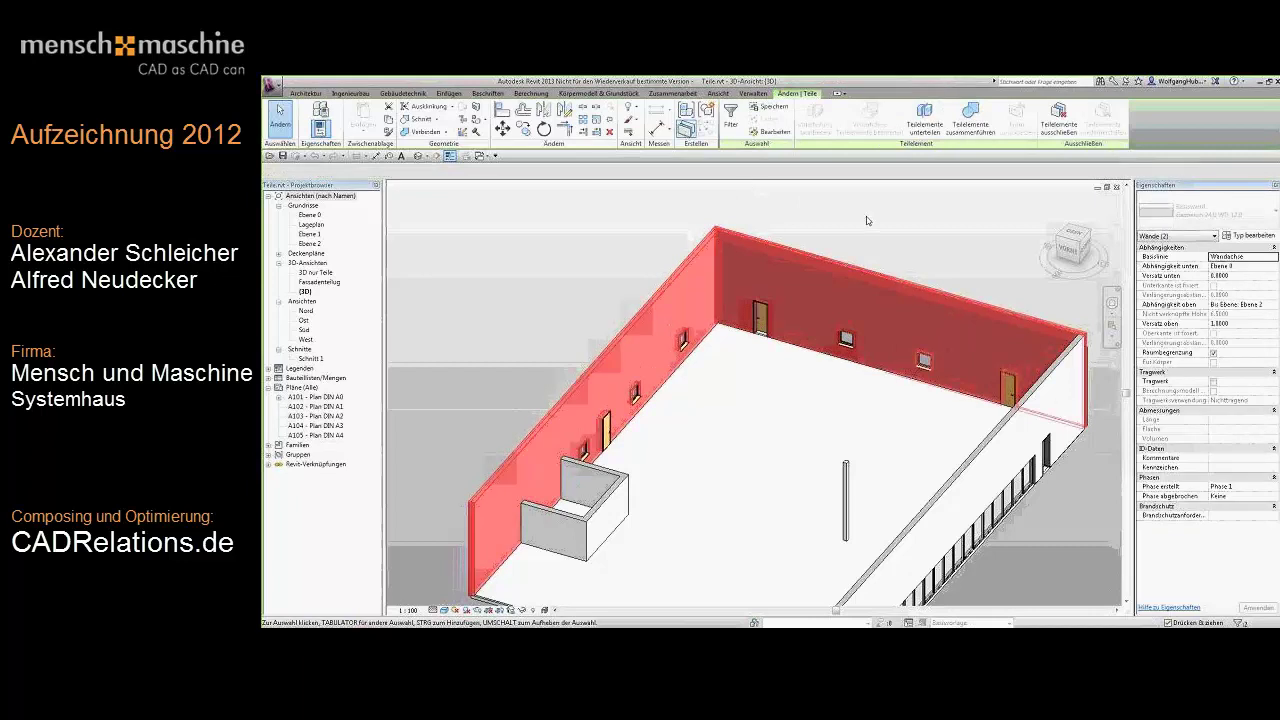
click(970, 115)
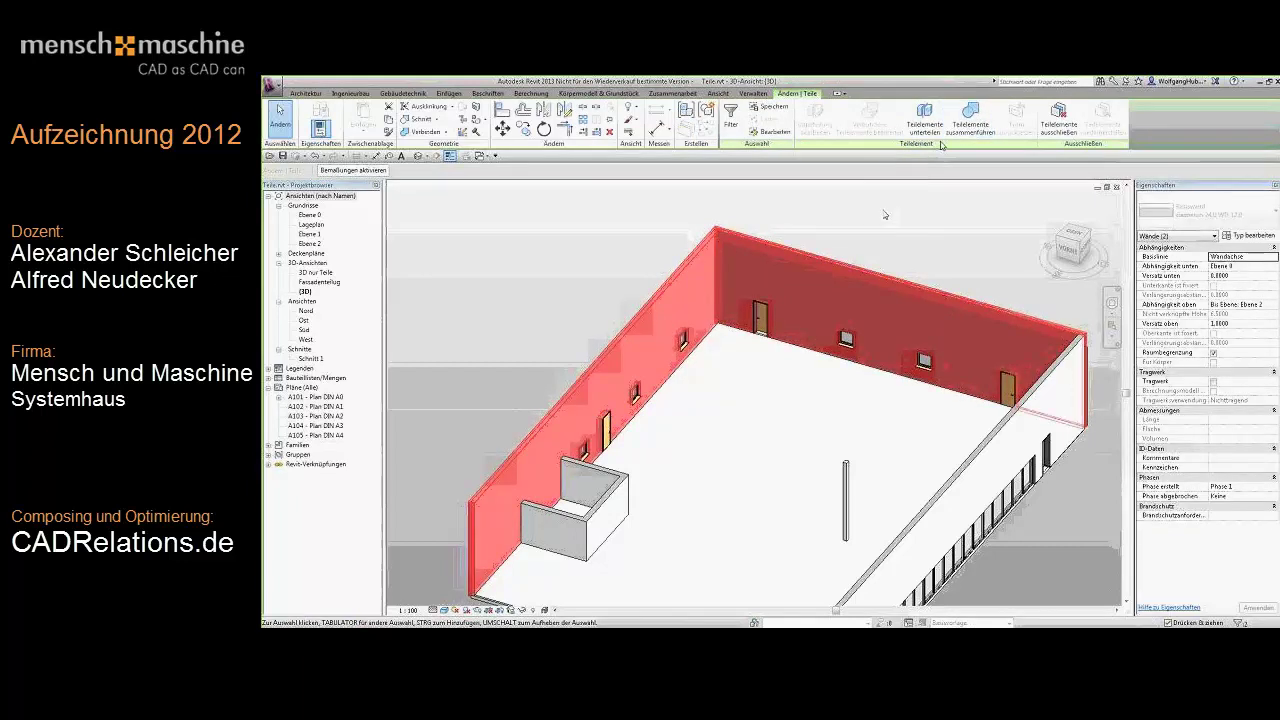
scroll(684, 283, up, 1)
scroll(700, 282, up, 2)
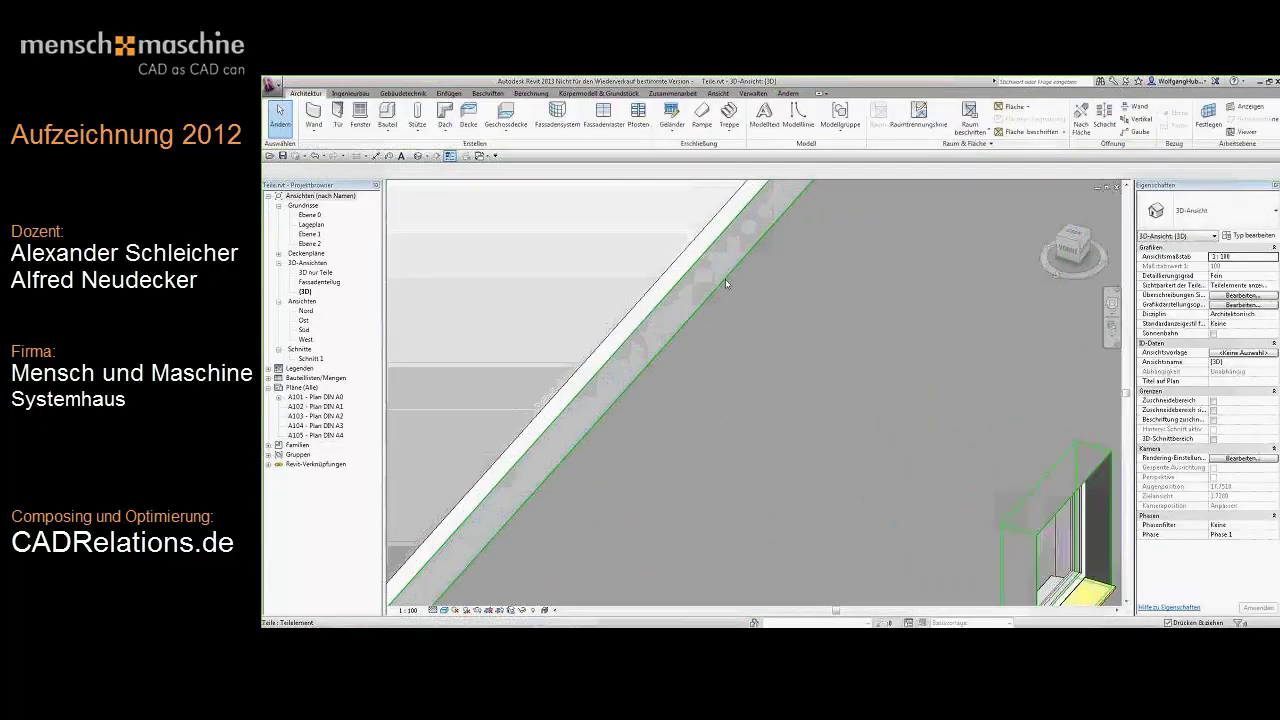
Select the door wall part and the left wall part together and start Divide Parts.
click(722, 282)
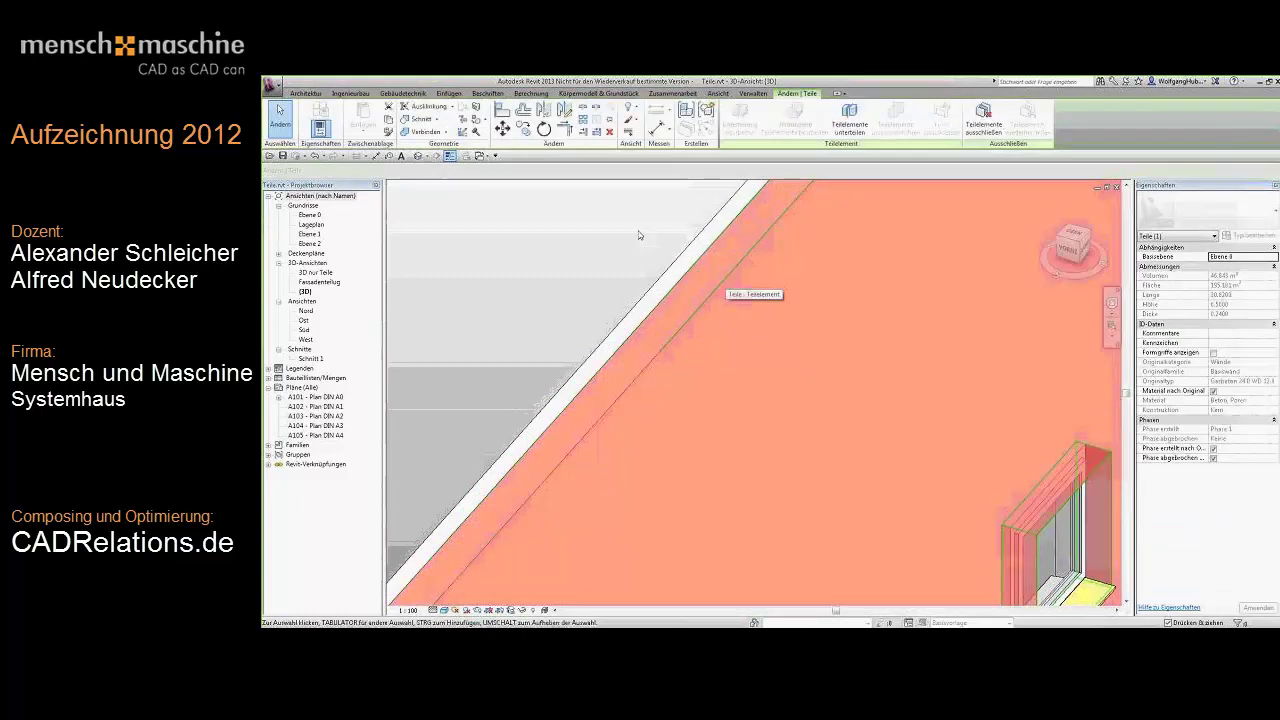
key(Escape)
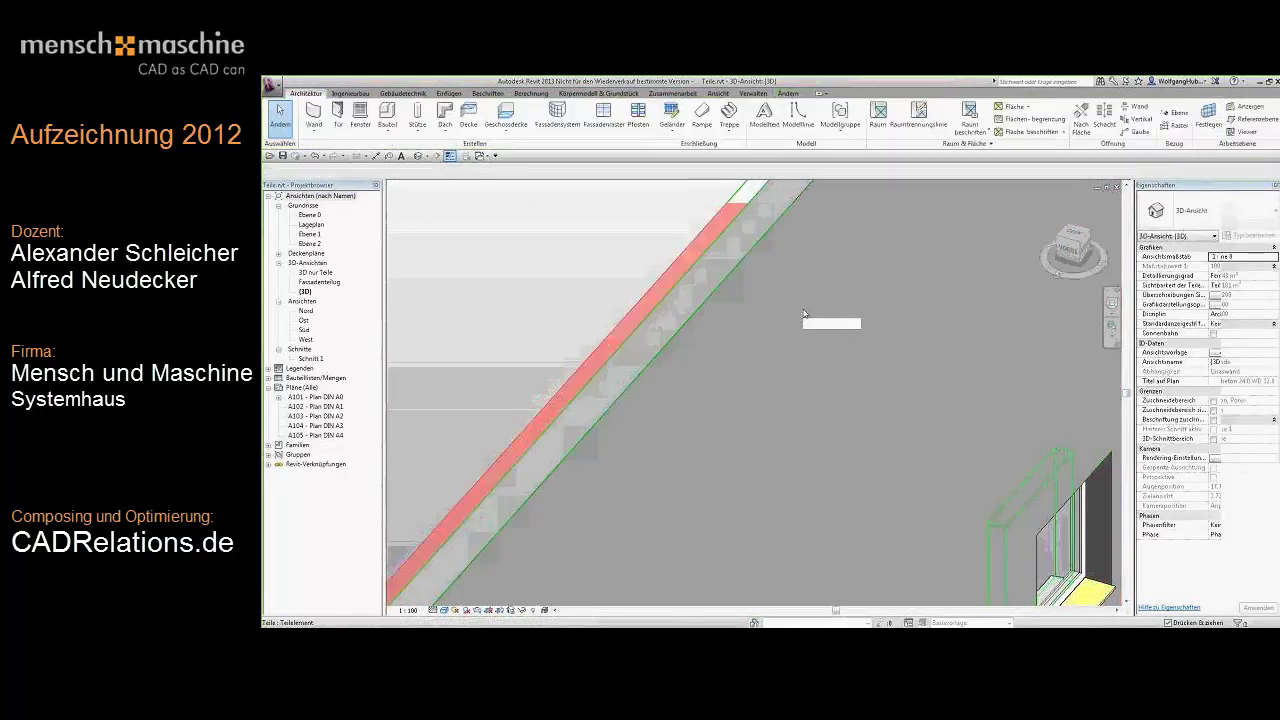
scroll(886, 248, down, 1)
click(886, 248)
scroll(886, 248, down, 2)
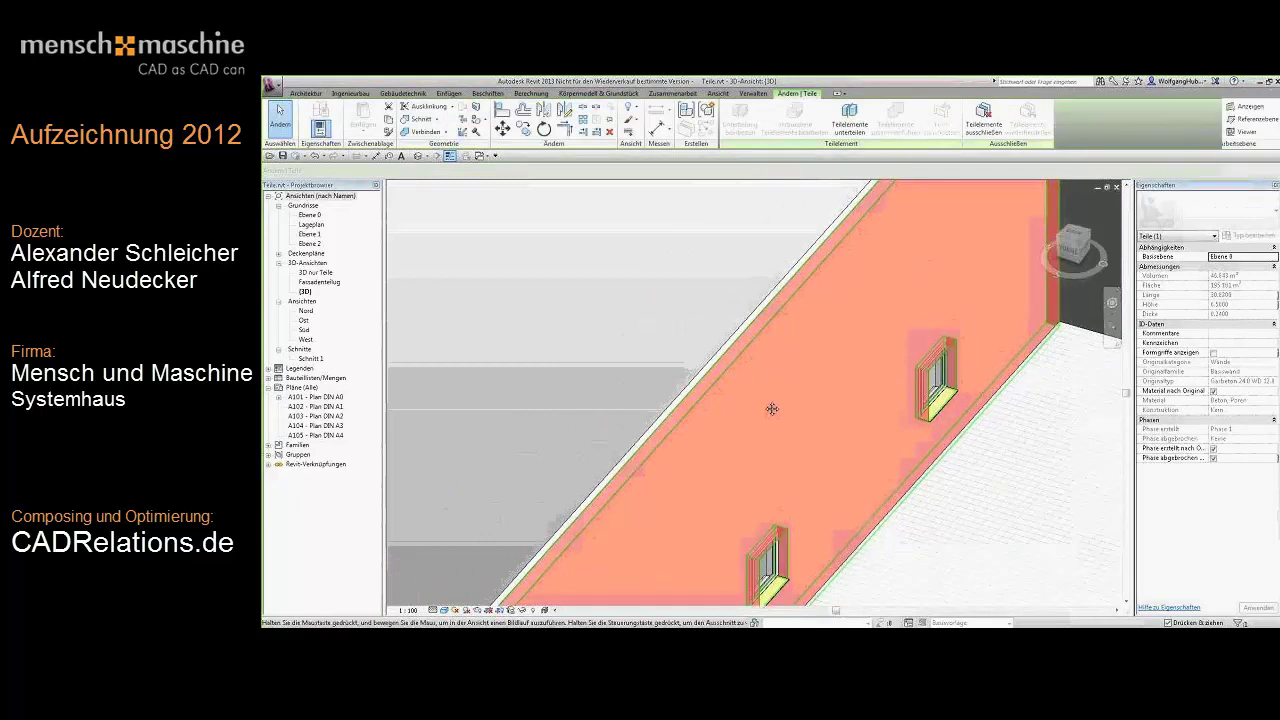
shift+middle_drag(917, 260, 895, 223)
key(Escape)
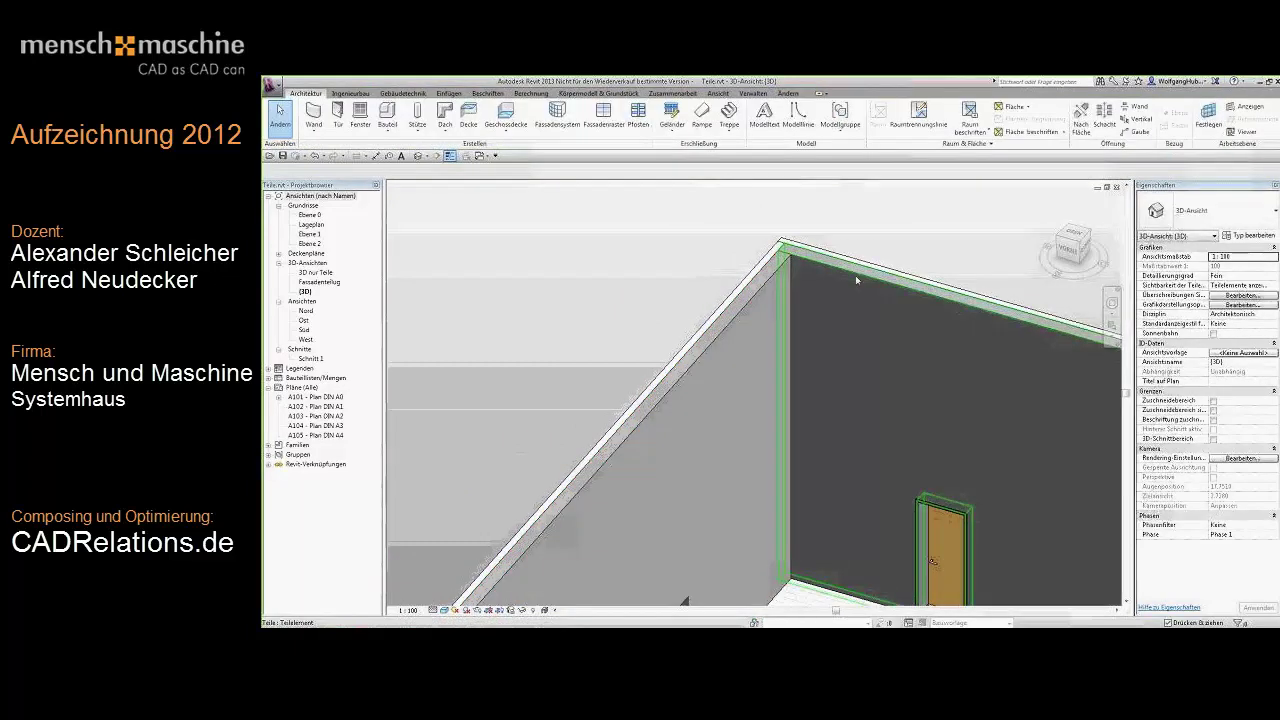
click(855, 275)
ctrl+click(650, 430)
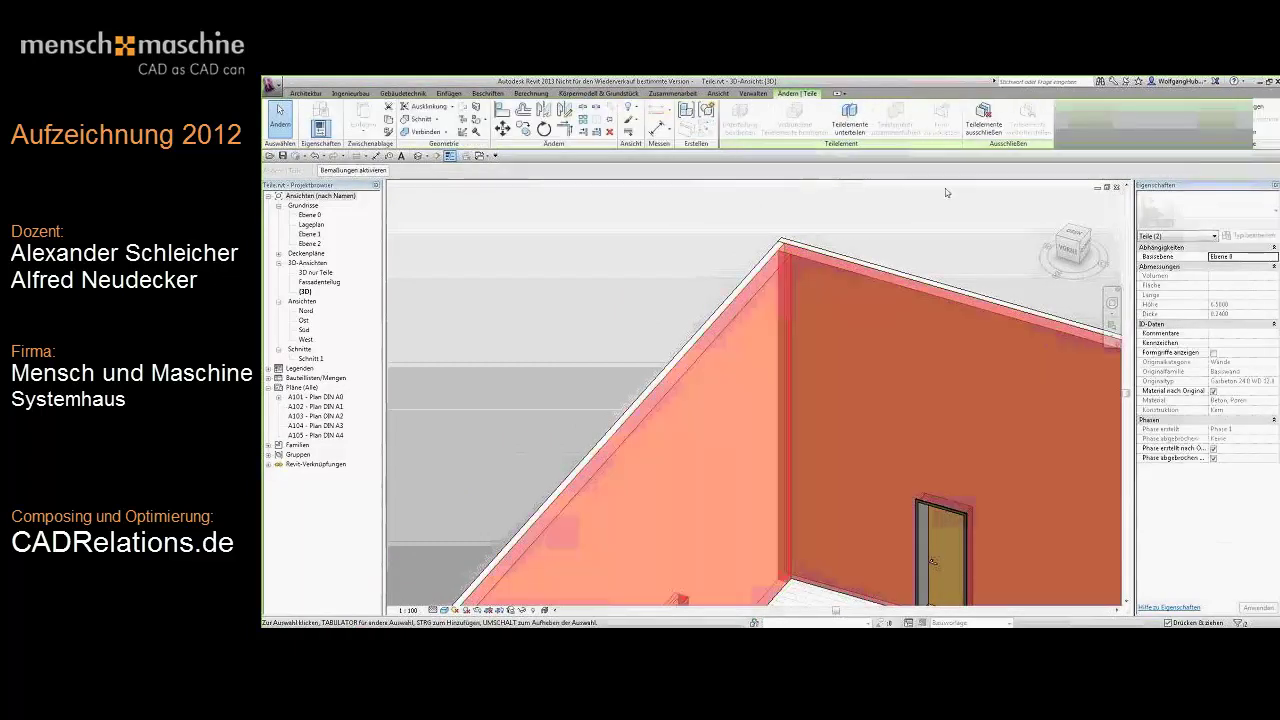
click(926, 118)
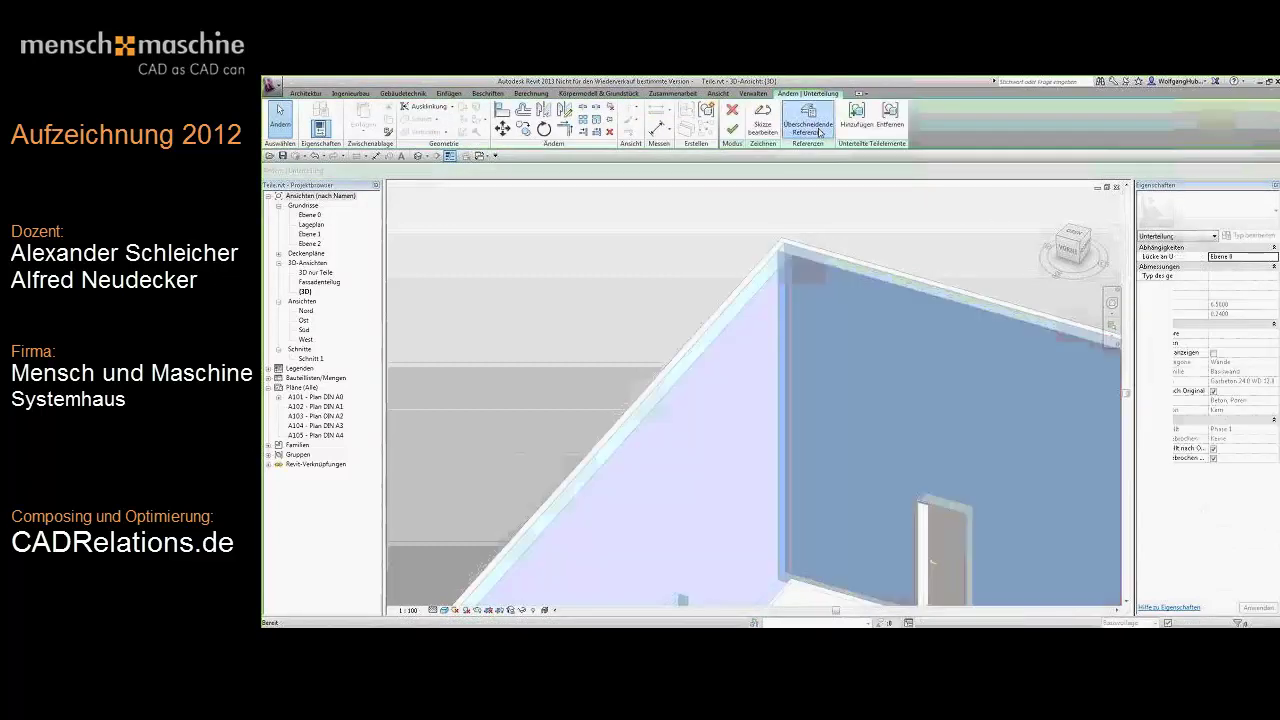
Divide the wall parts along all levels except Ebene 0, 1 and 2 FFB, and all grid lines.
click(820, 132)
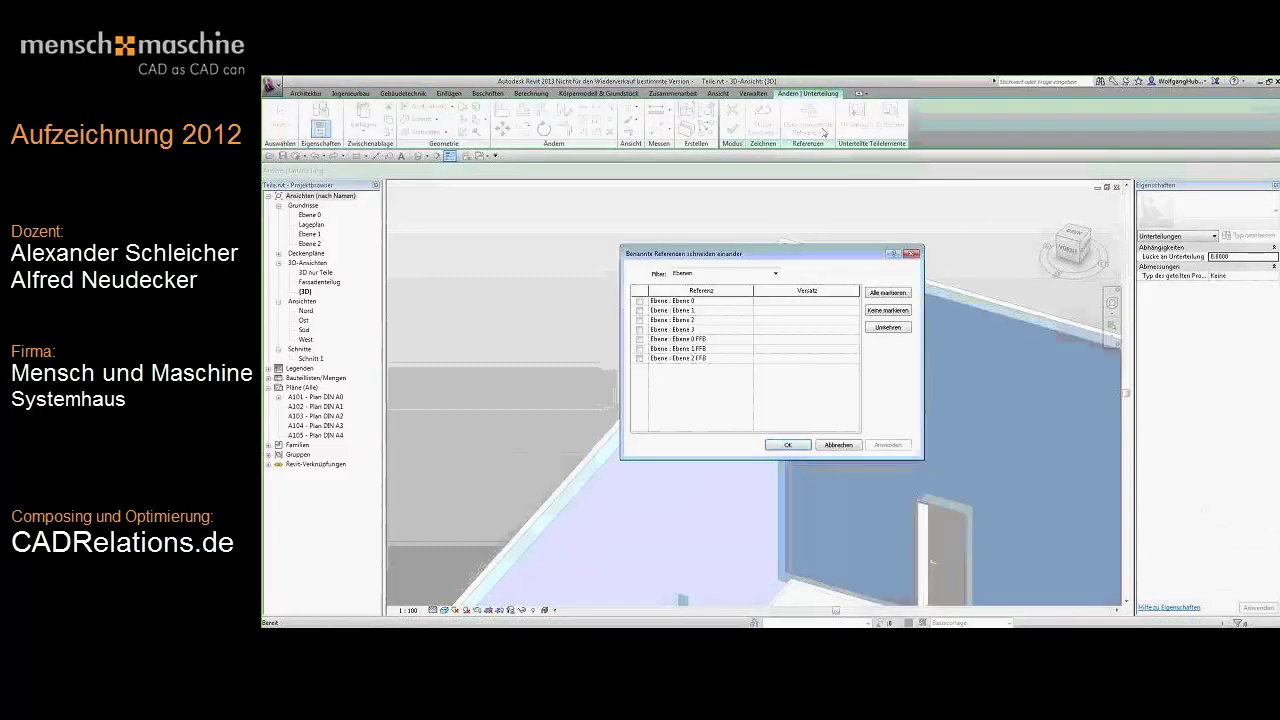
click(887, 292)
click(639, 339)
click(639, 348)
click(639, 358)
click(775, 273)
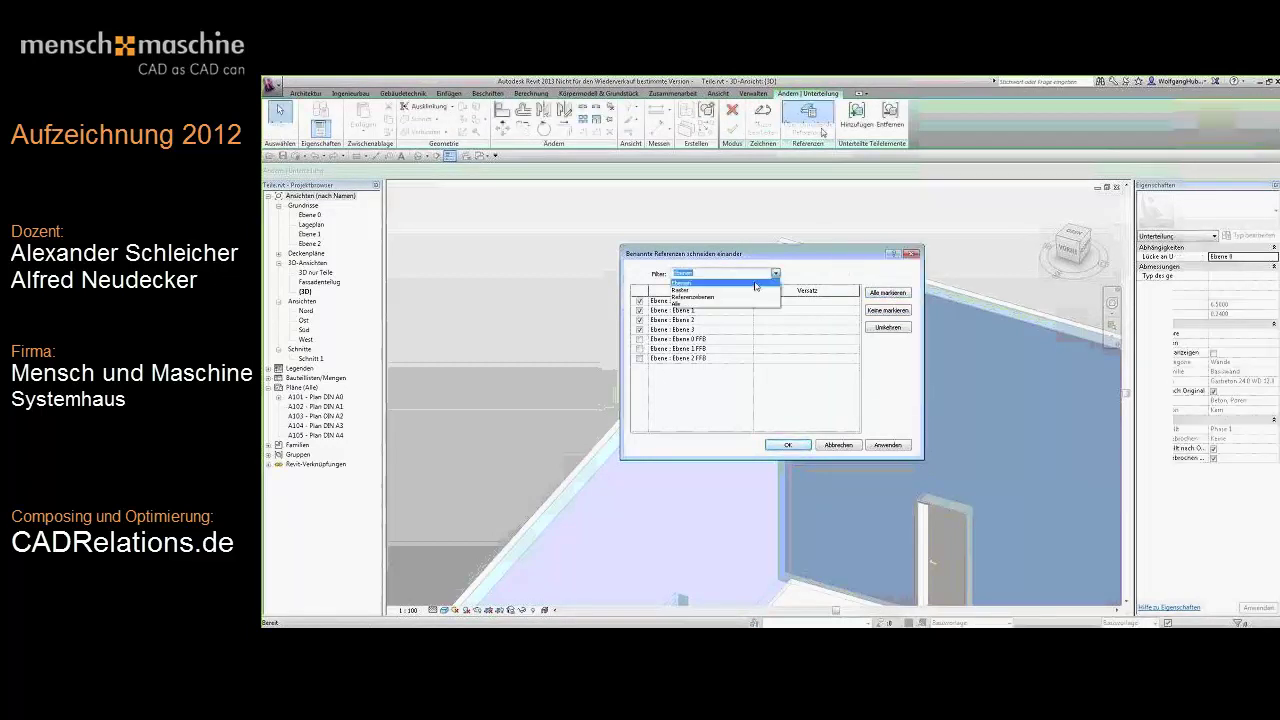
click(745, 290)
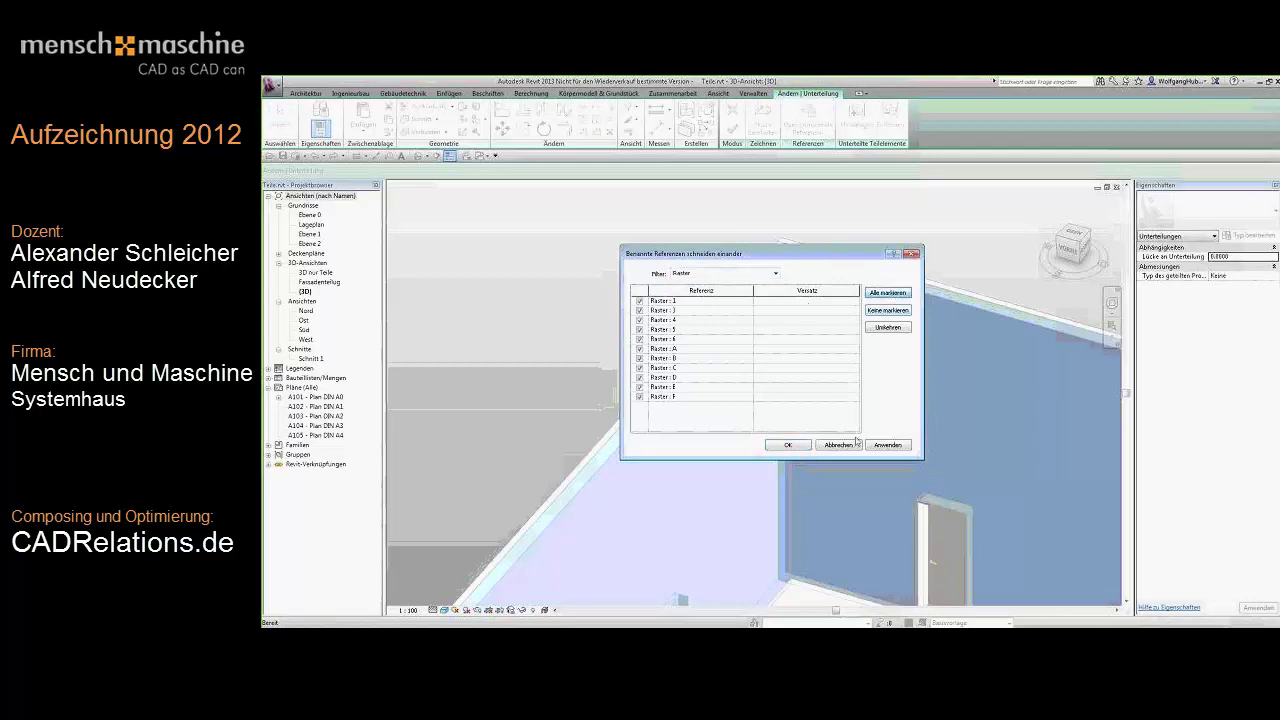
click(885, 446)
click(787, 445)
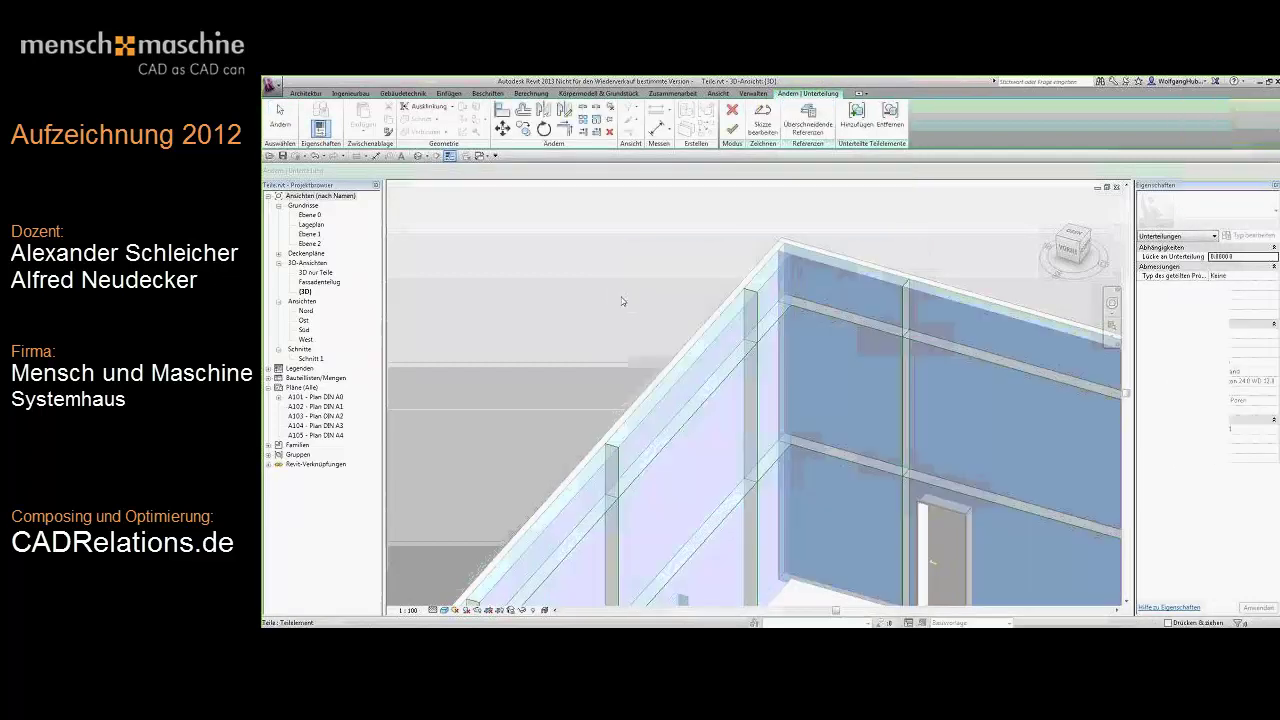
click(732, 129)
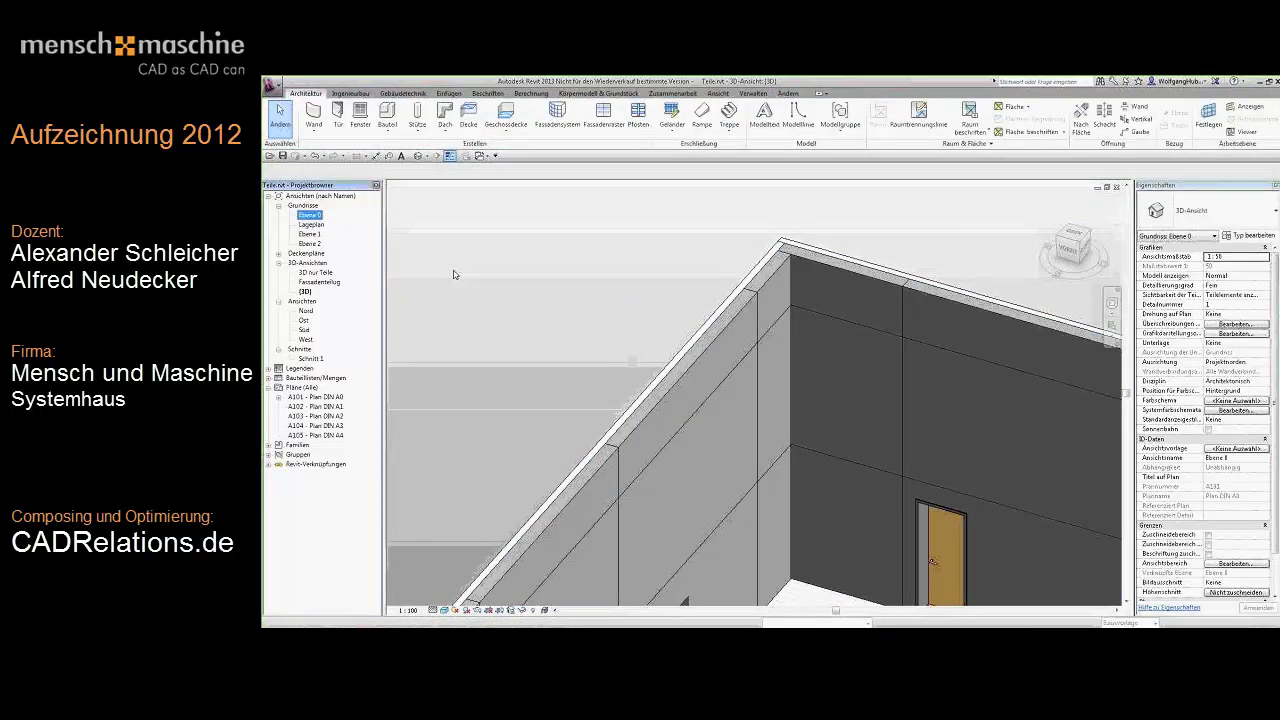
Look at the Ebene 0 plan and Süd elevation, then return to the default 3D view.
double_click(310, 215)
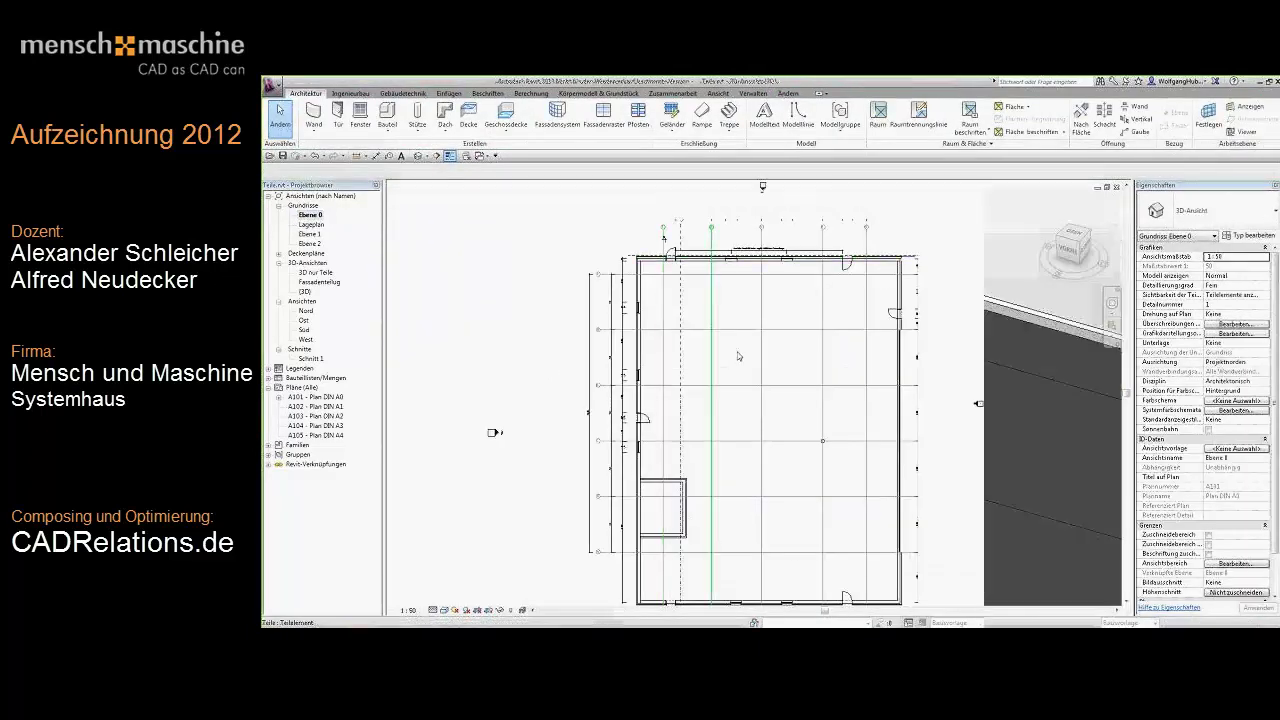
double_click(305, 330)
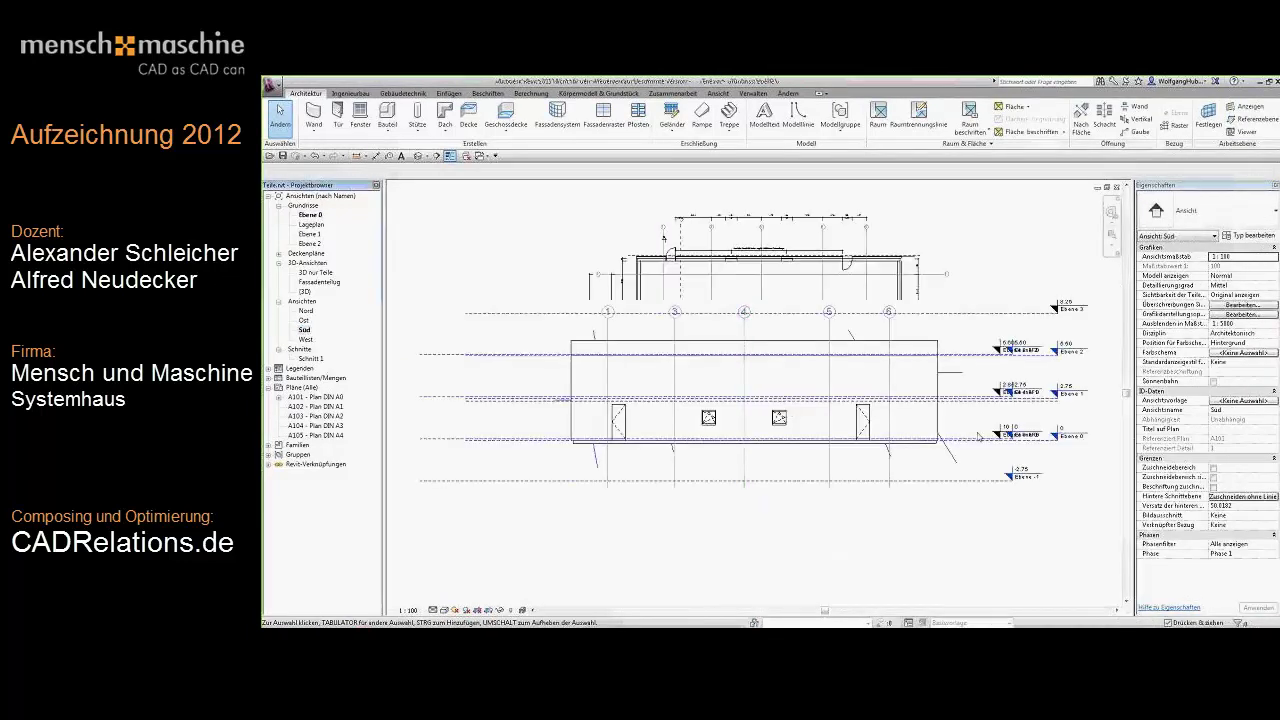
click(436, 156)
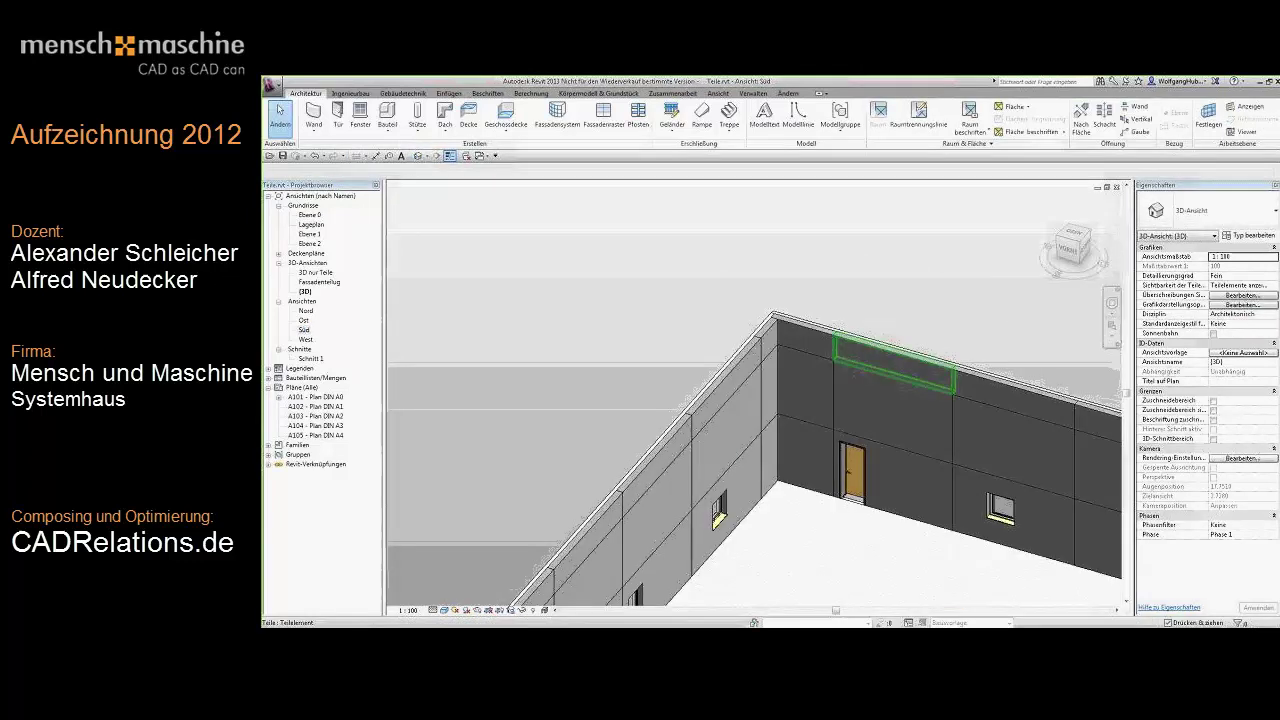
shift+middle_drag(835, 292, 829, 288)
scroll(829, 288, up, 3)
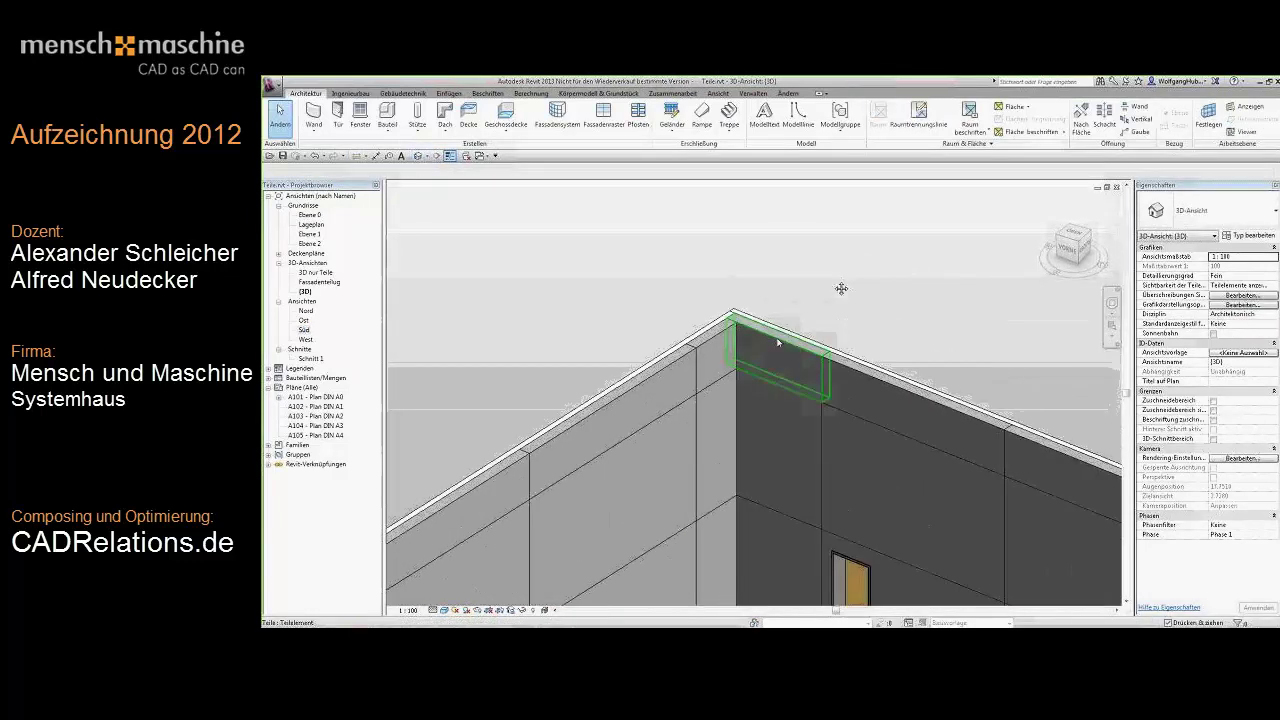
Merge the two small top corner parts where the walls meet into one part.
click(771, 345)
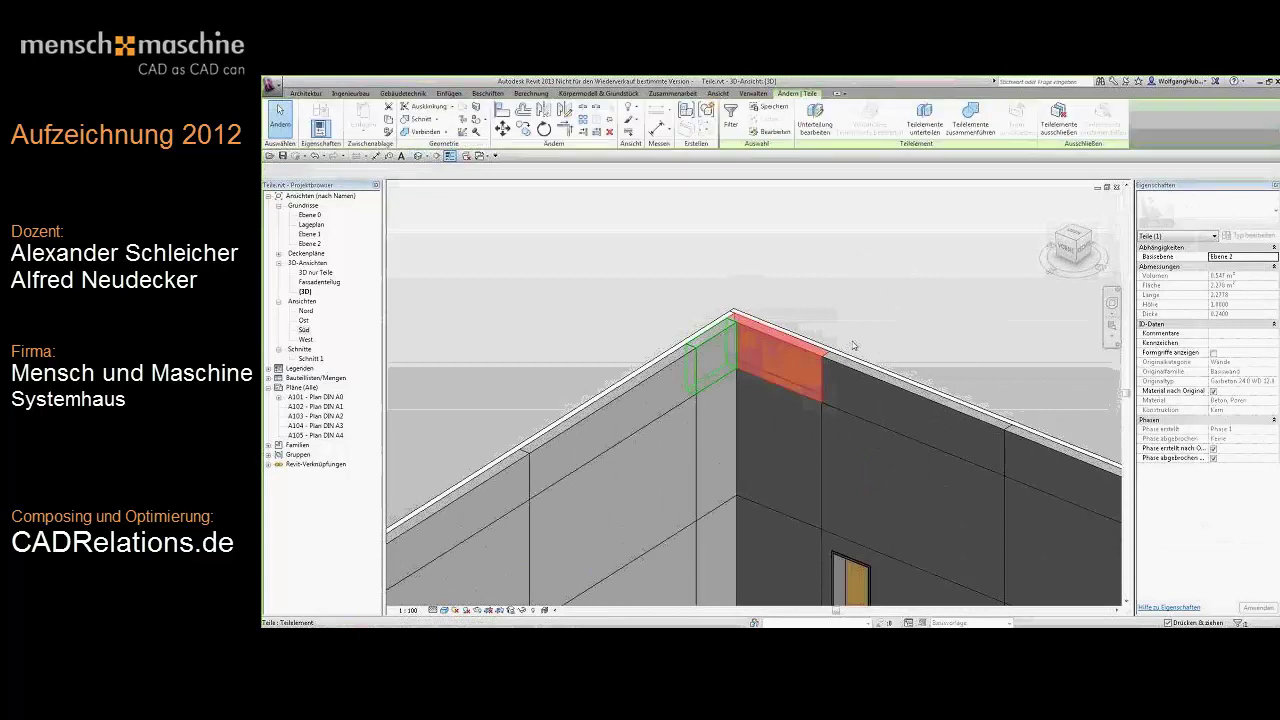
key(Escape)
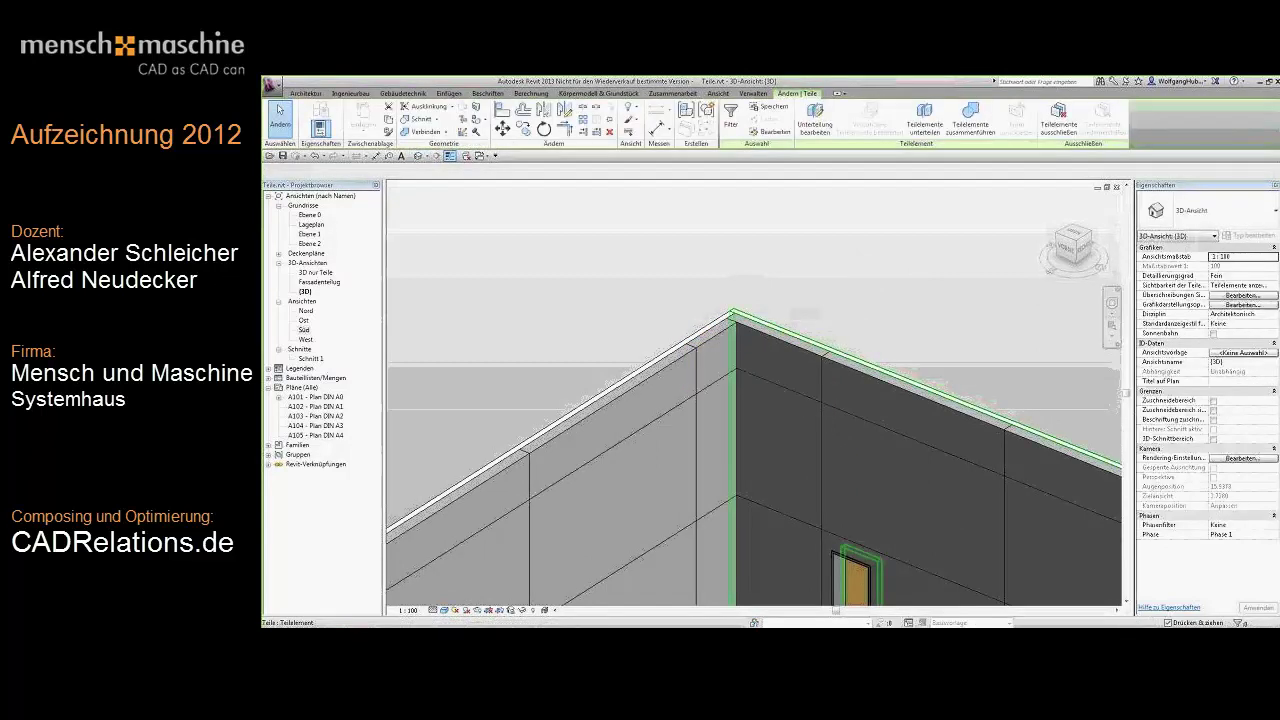
click(717, 339)
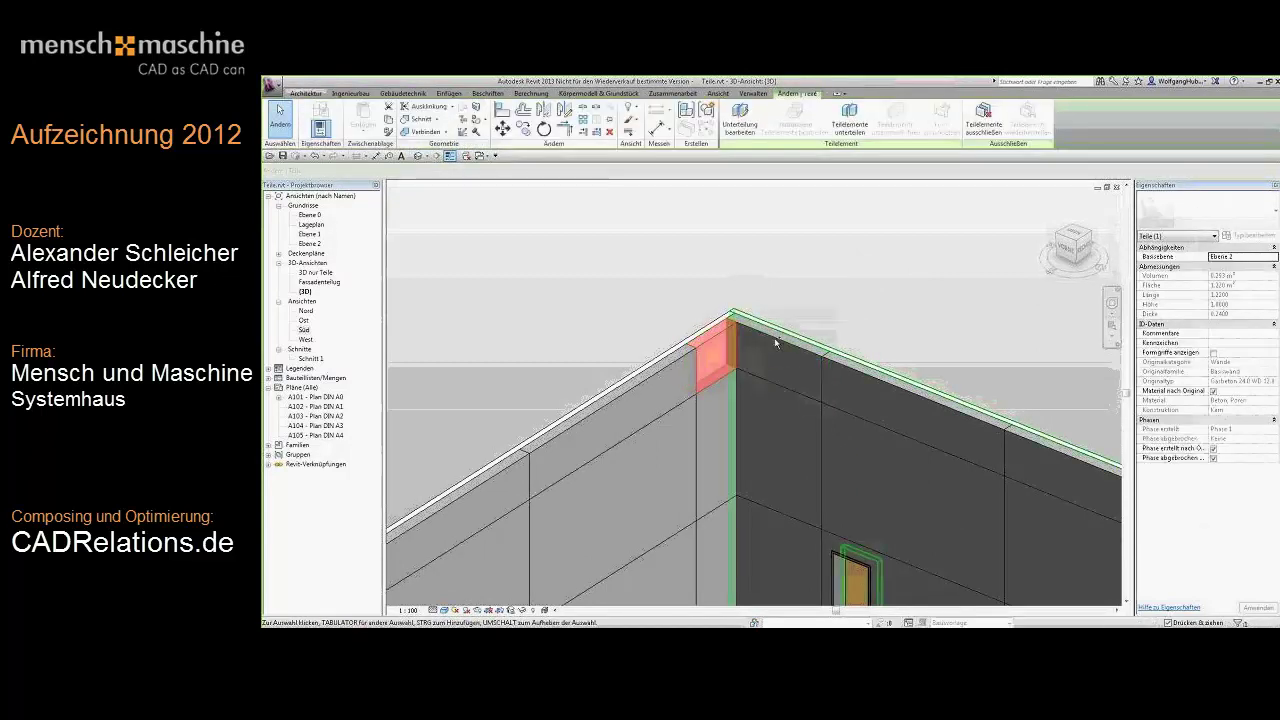
ctrl+click(801, 344)
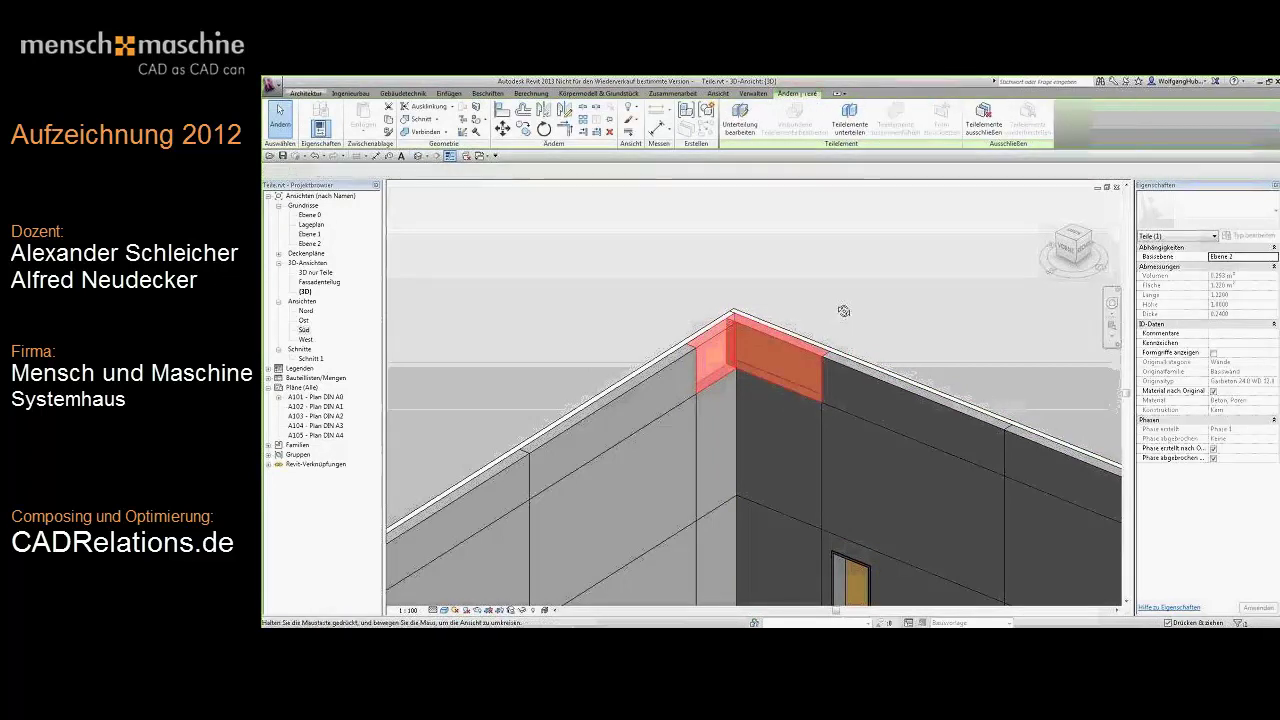
shift+middle_drag(838, 308, 855, 294)
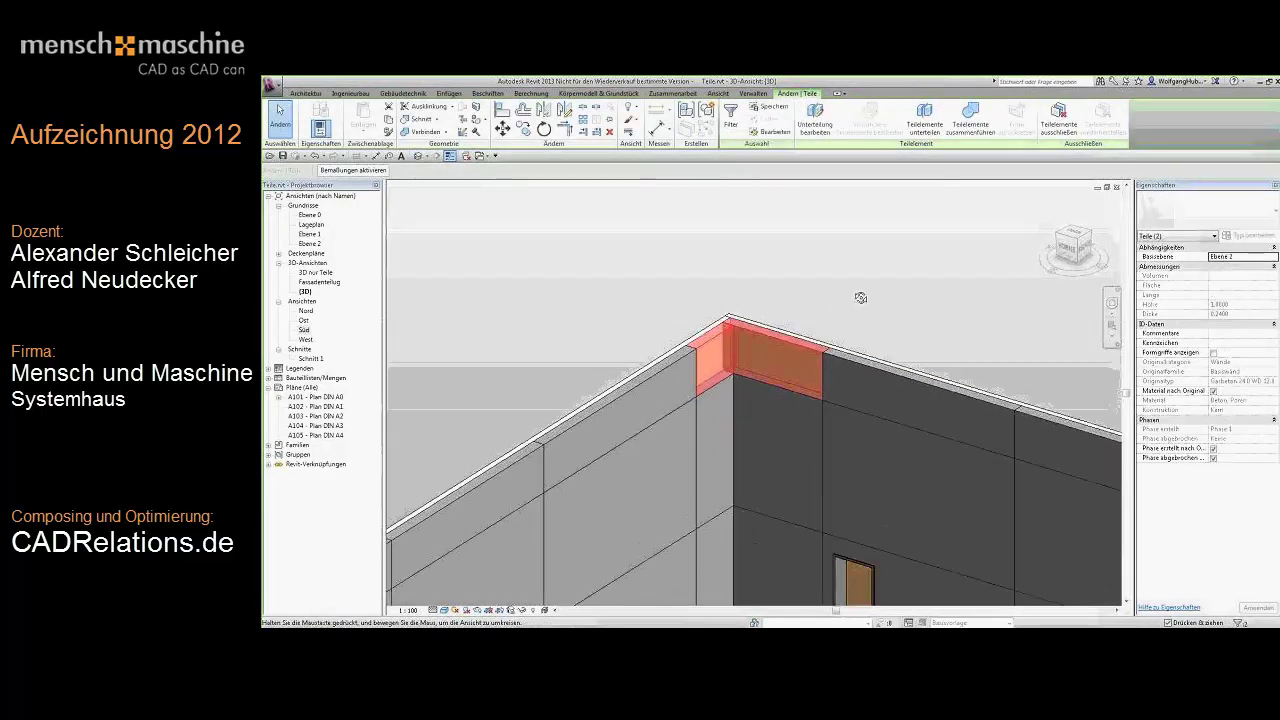
click(970, 125)
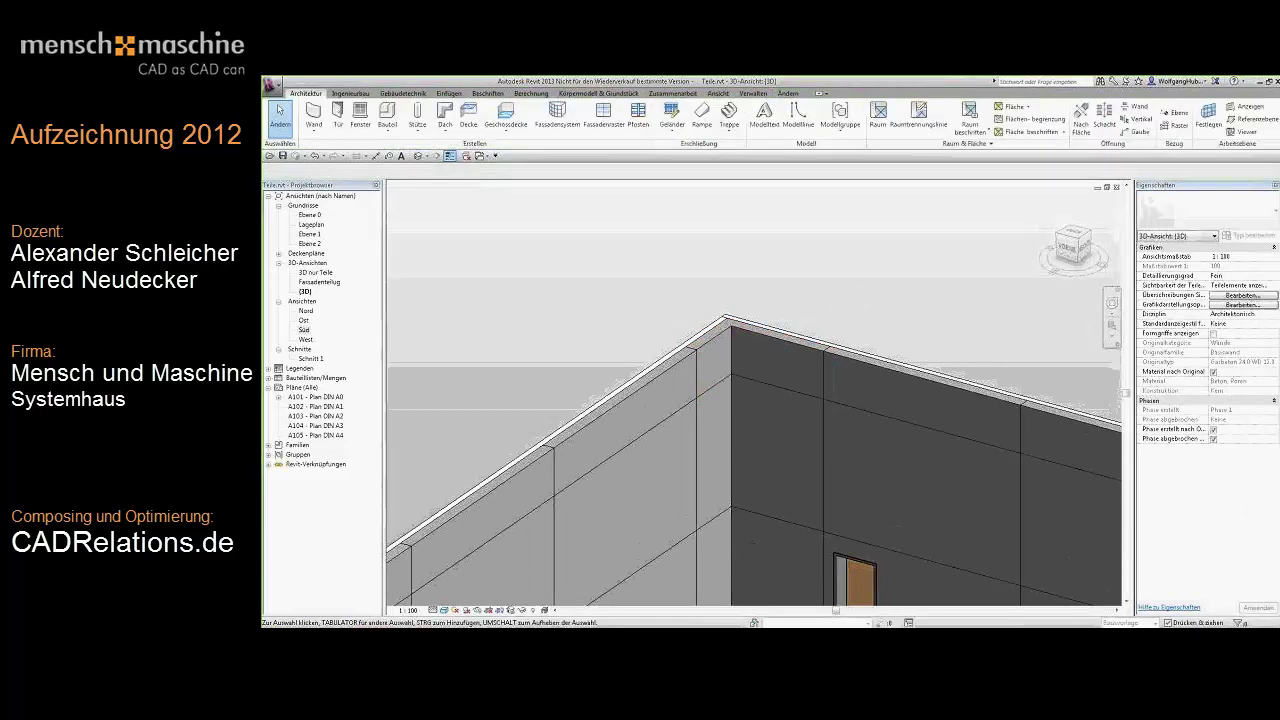
click(757, 335)
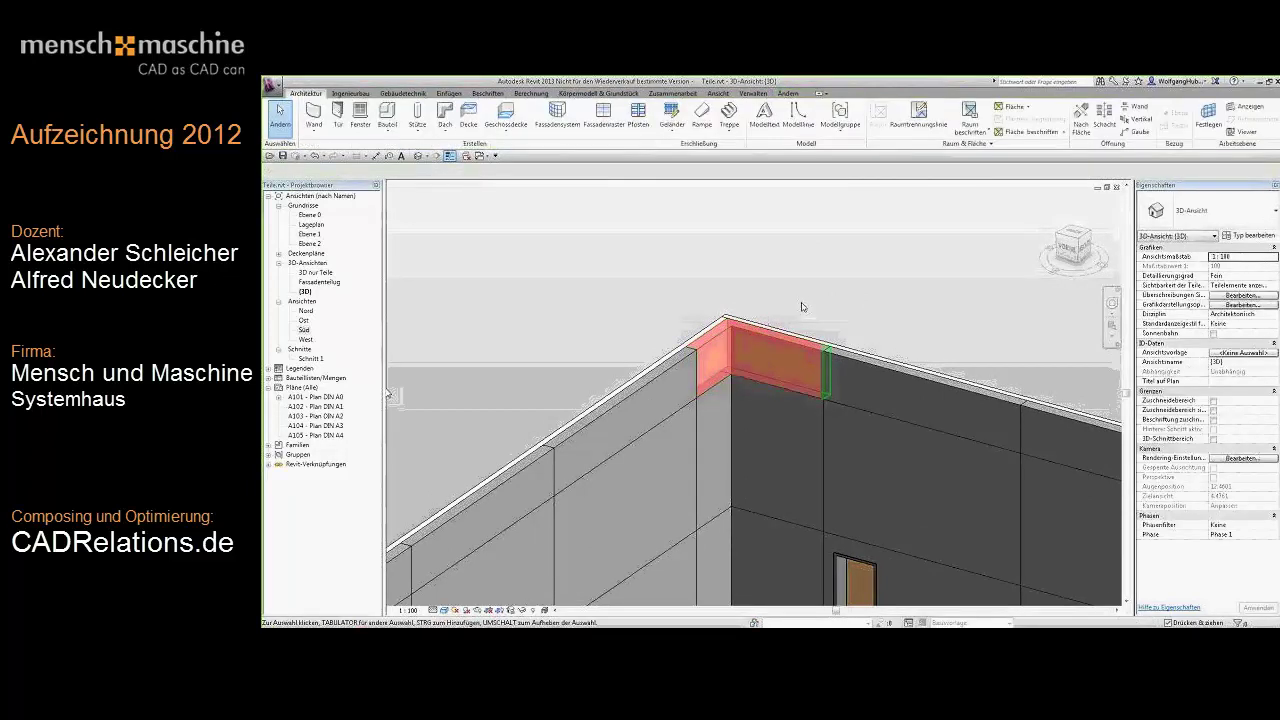
click(278, 378)
click(299, 426)
double_click(299, 426)
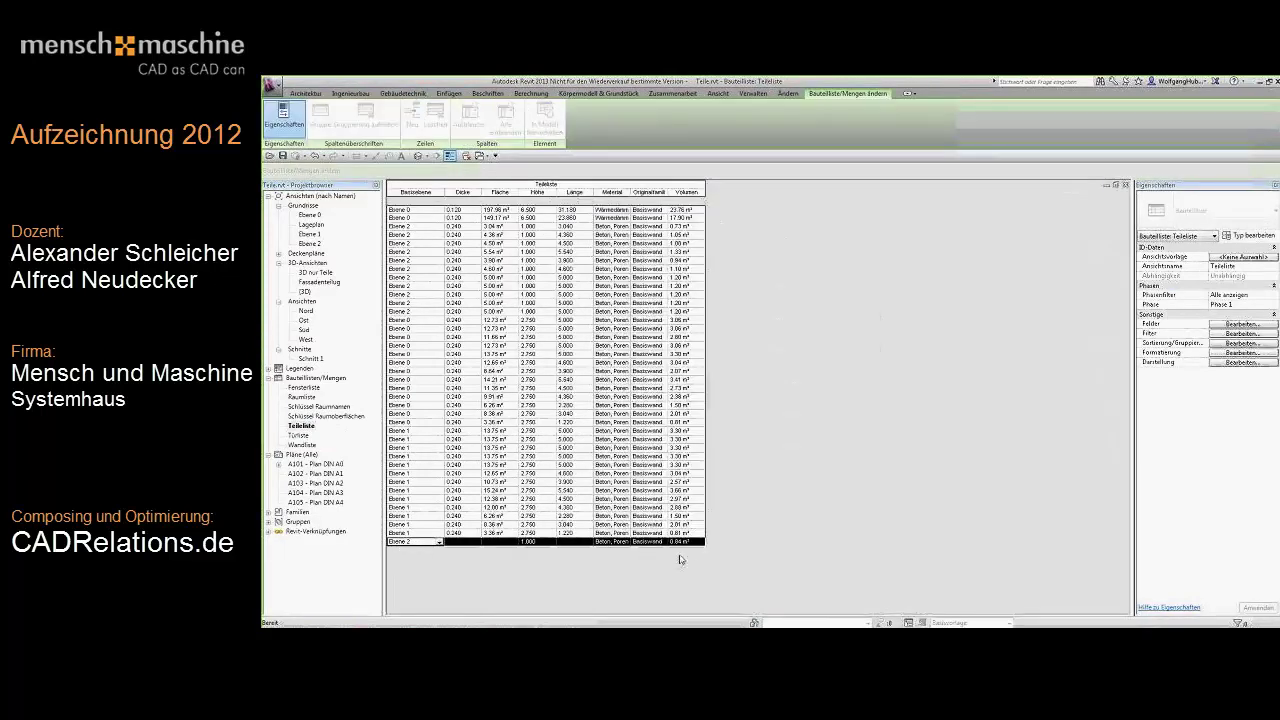
click(322, 215)
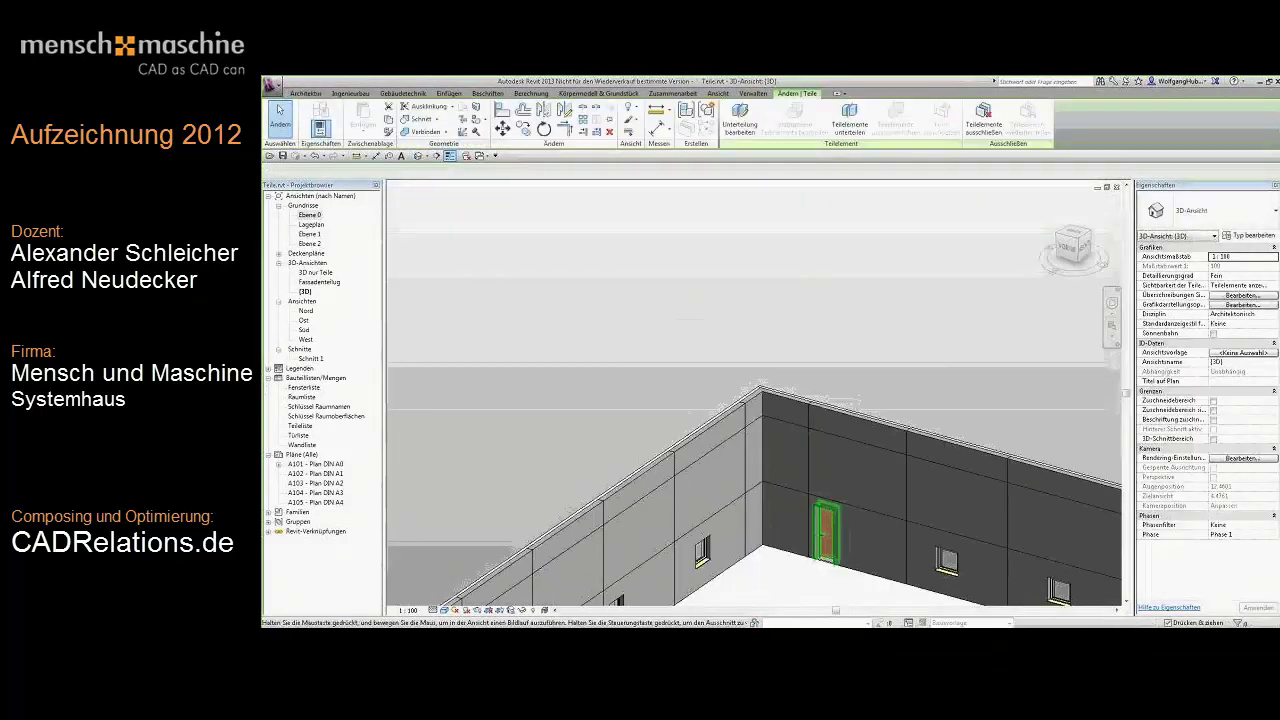
Exclude an upper panel of the long side wall from the model.
click(722, 350)
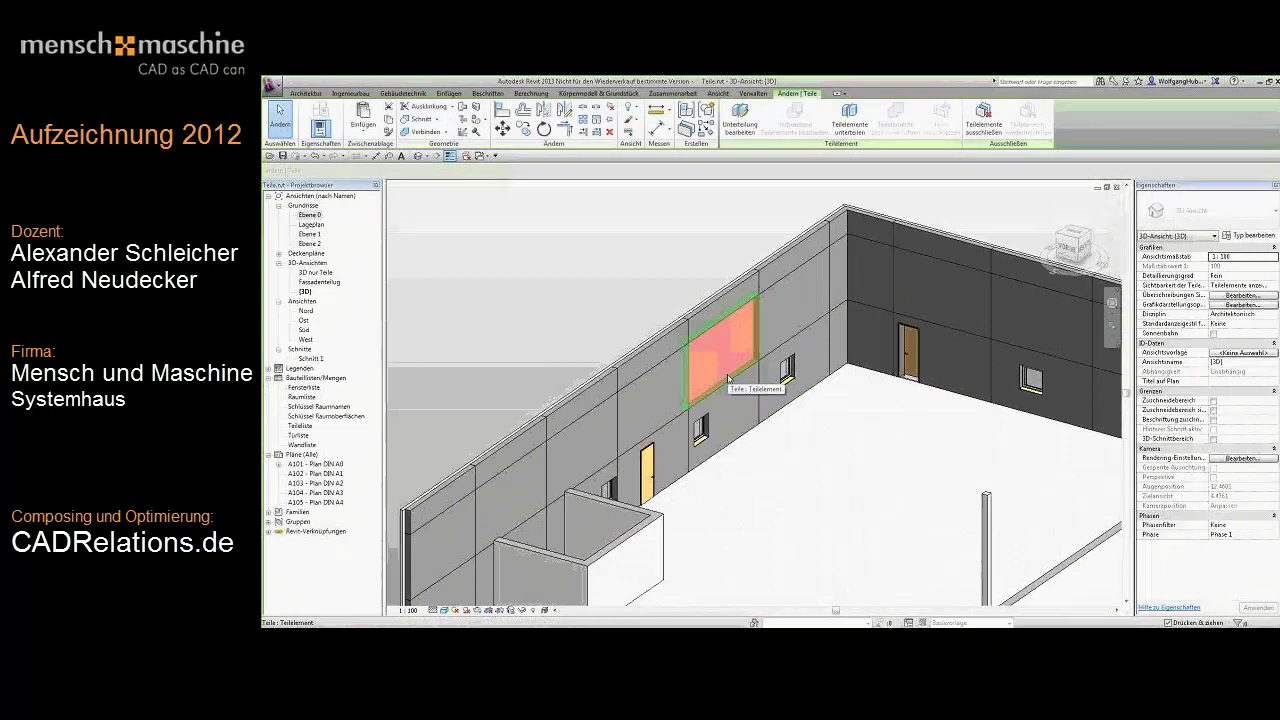
click(973, 135)
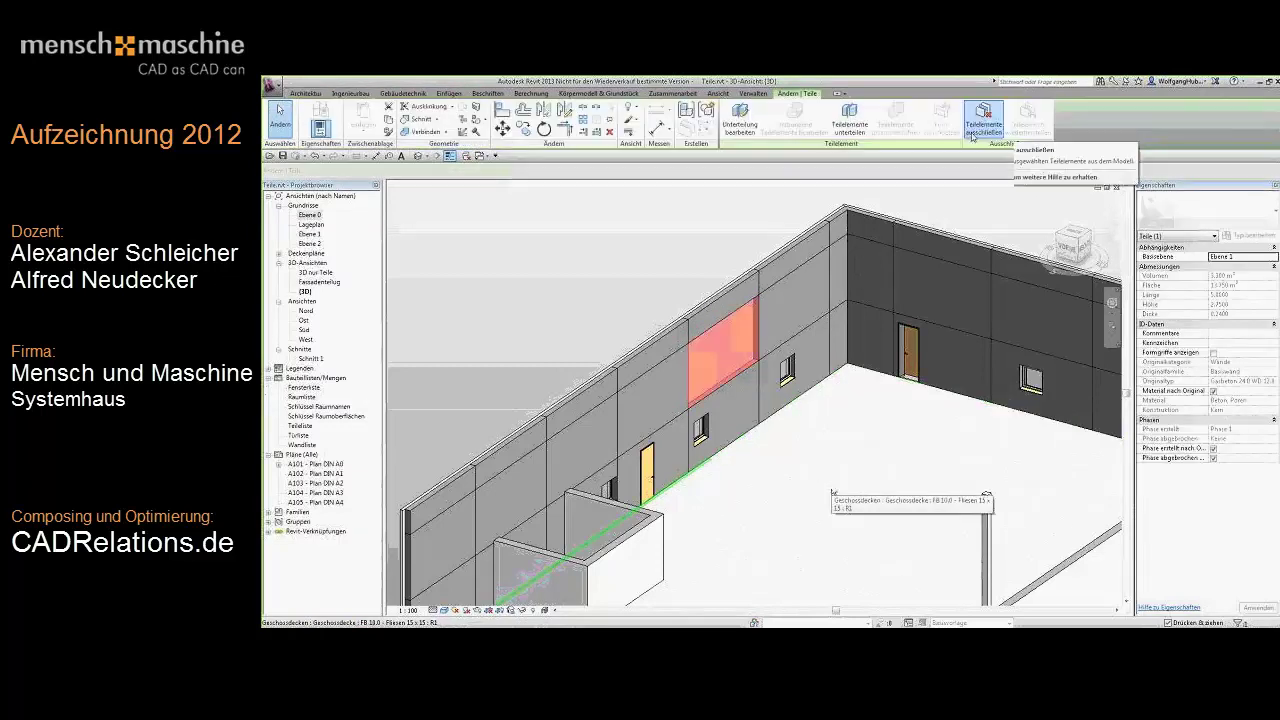
key(Escape)
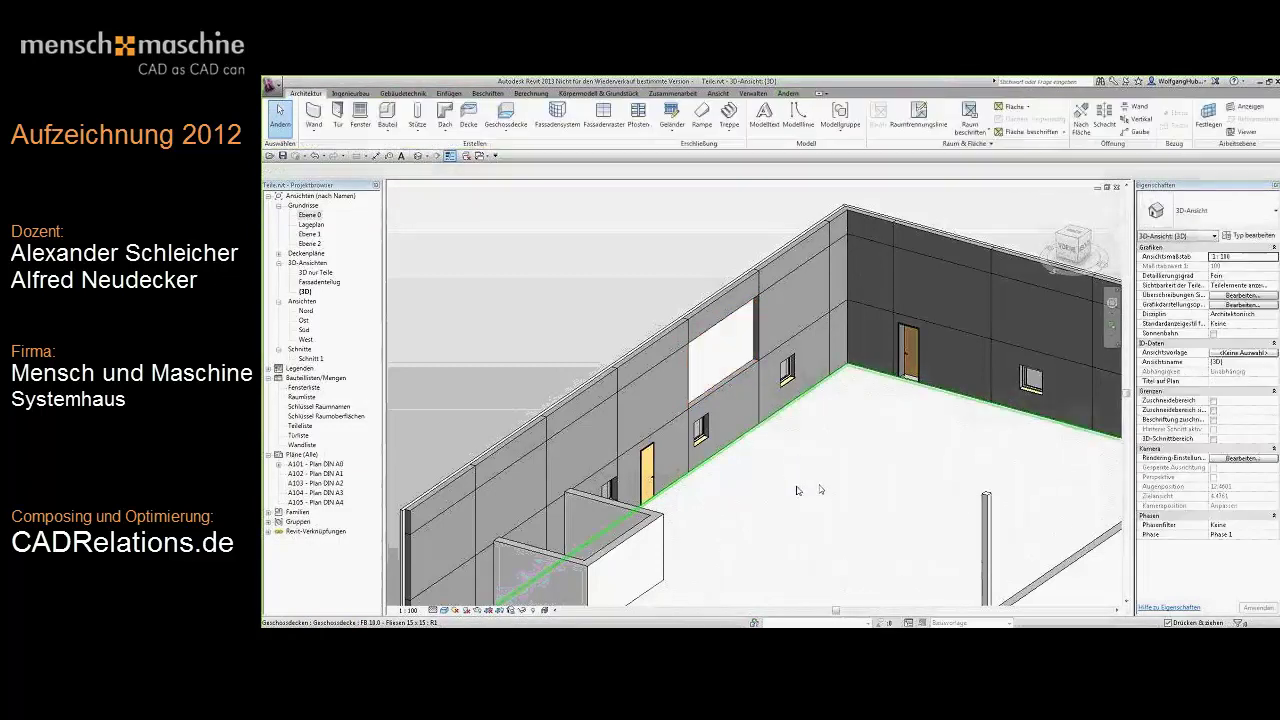
Restore the excluded wall panel so the wall is whole again.
click(737, 370)
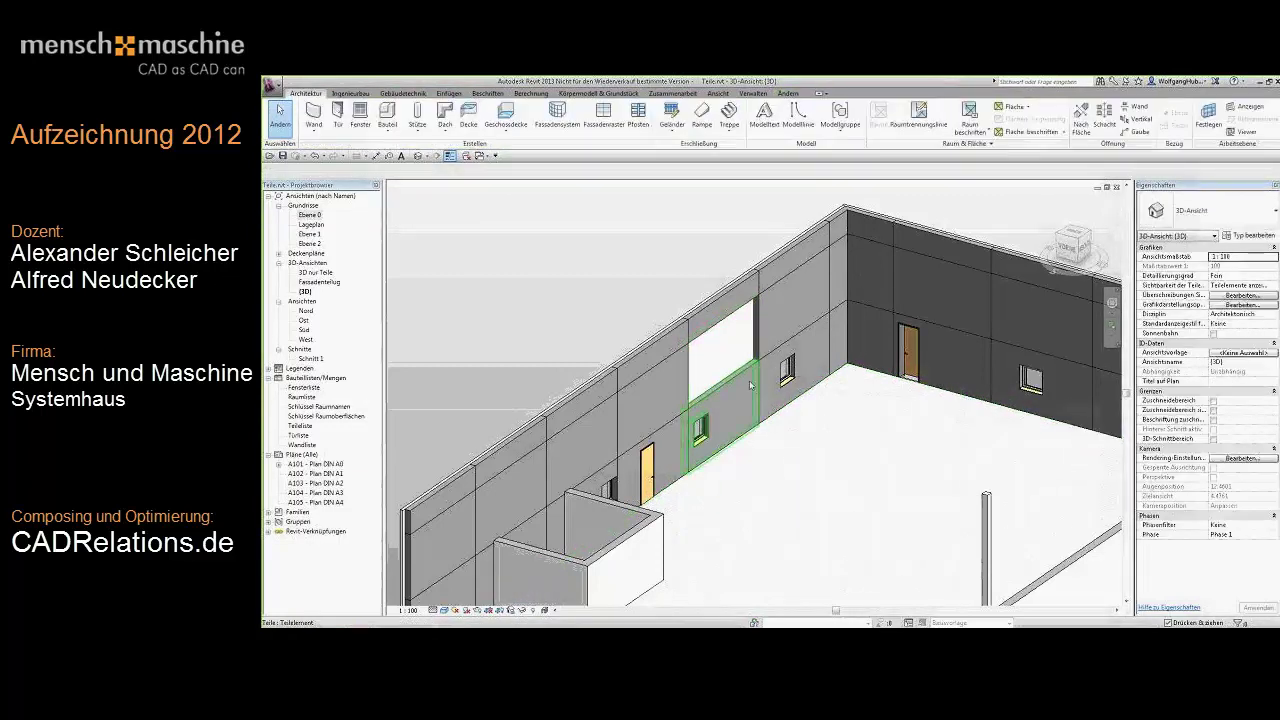
click(971, 134)
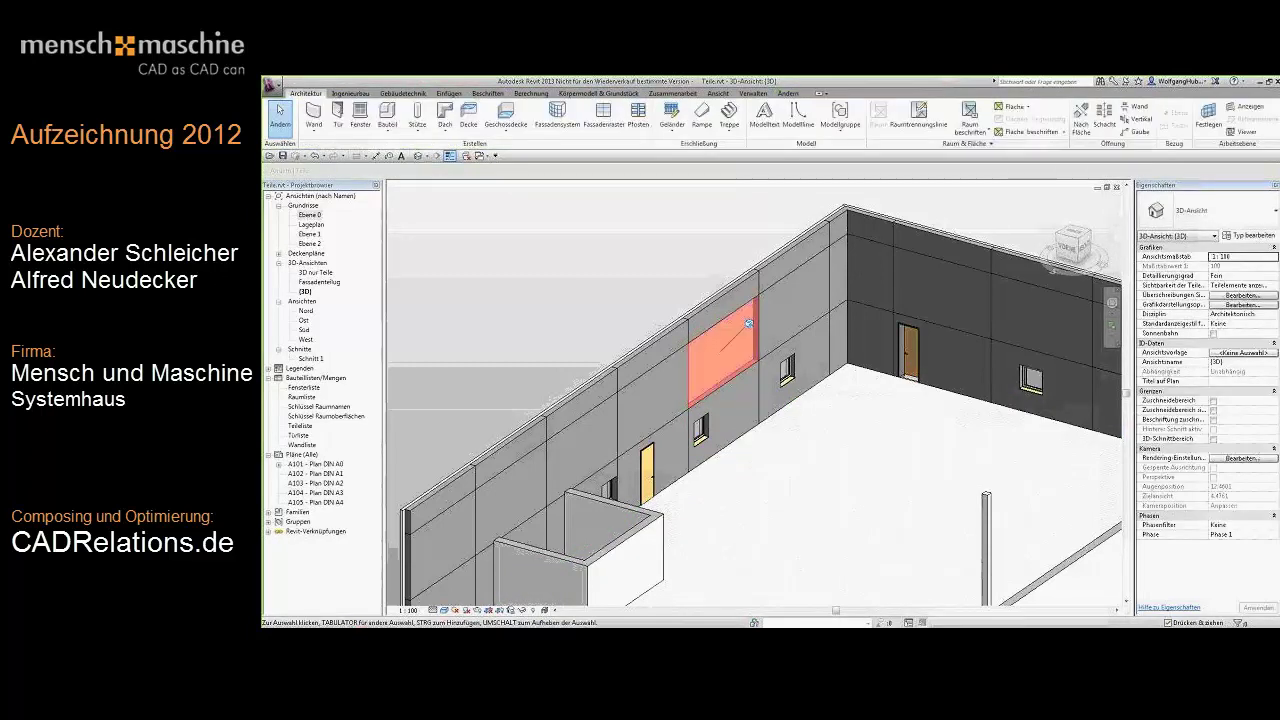
key(Escape)
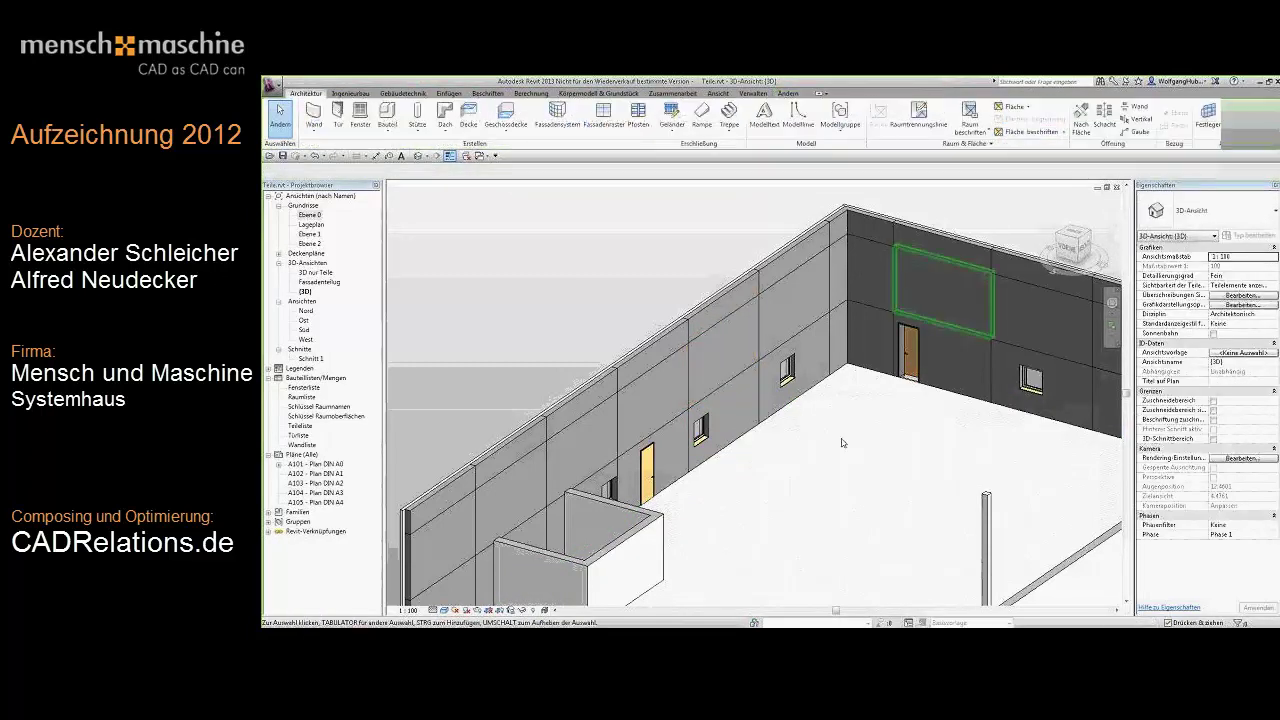
click(853, 488)
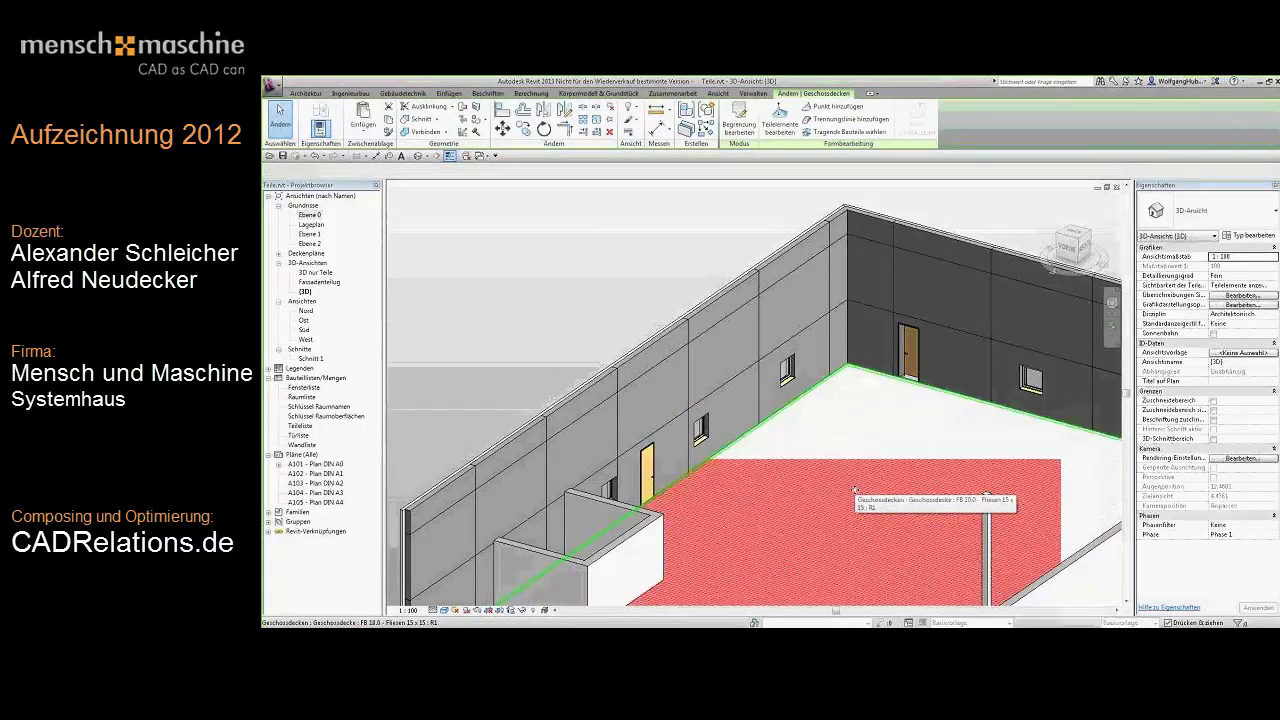
Show shape handles on the upper wall part beside the opening and stretch it.
click(725, 352)
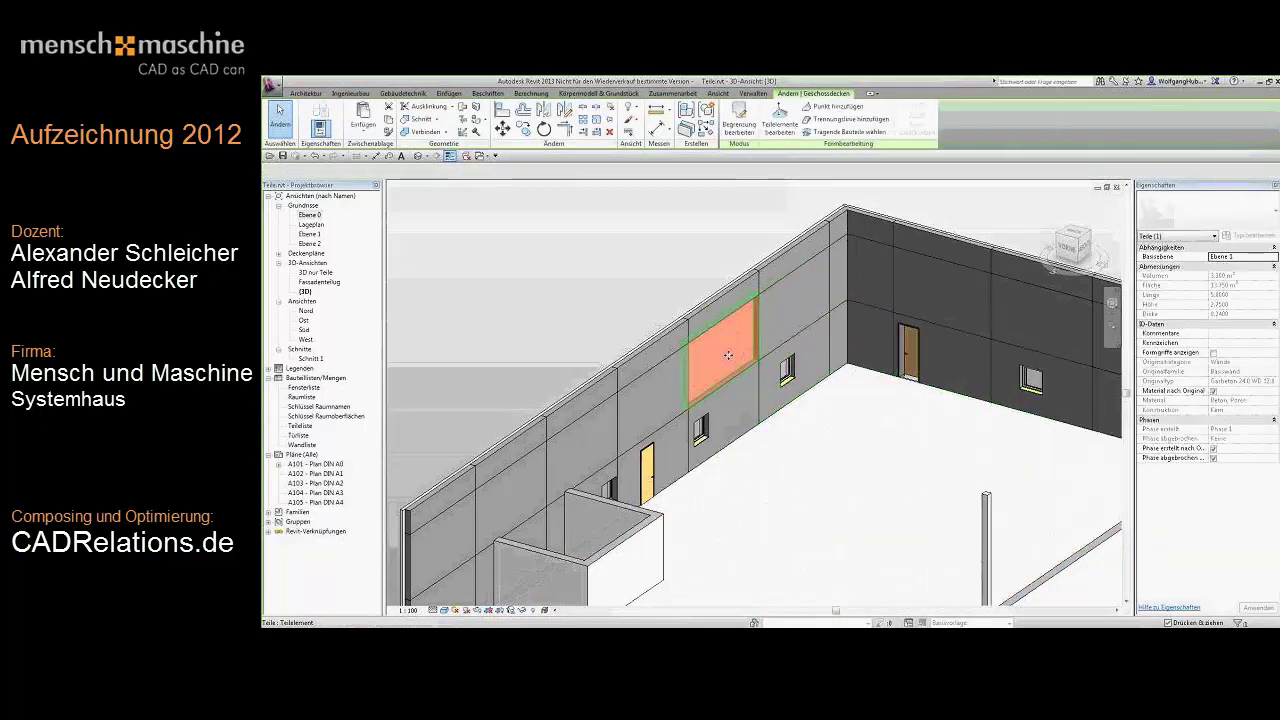
click(1213, 352)
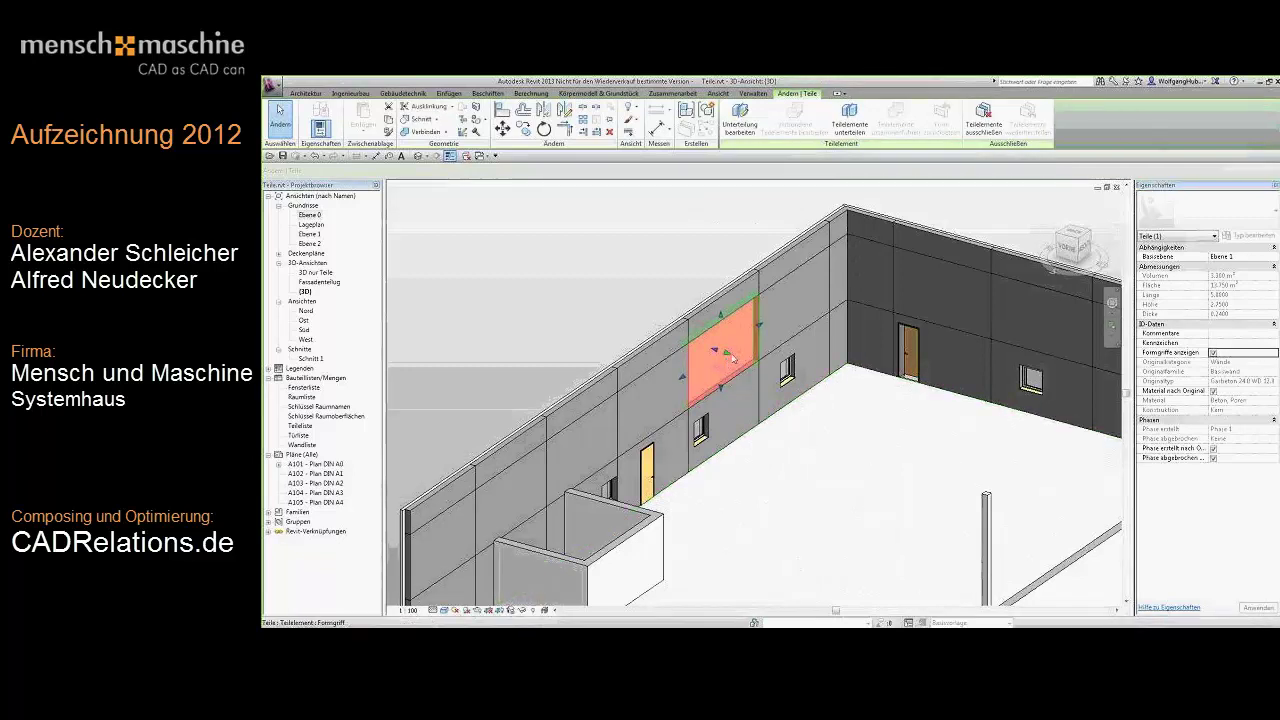
drag(732, 358, 812, 471)
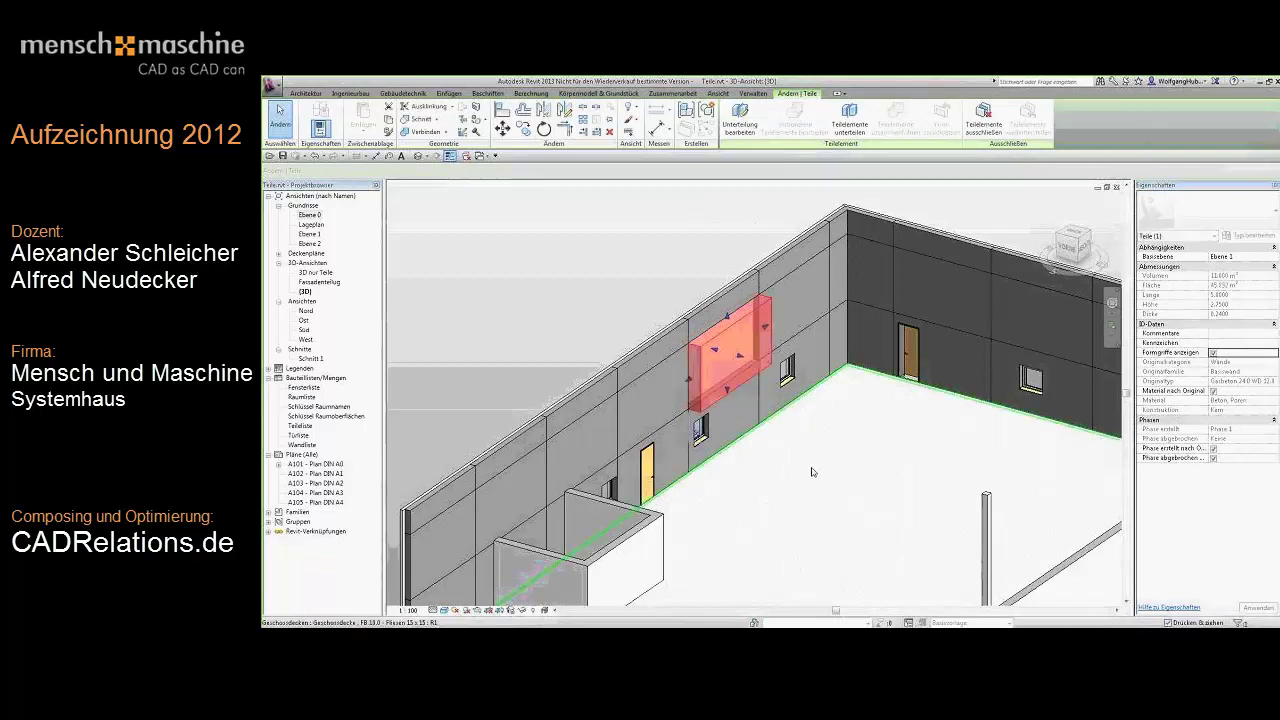
click(812, 472)
mouse_move(812, 472)
shift+middle_down()
mouse_move(577, 360)
mouse_move(572, 370)
shift+middle_up()
click(572, 370)
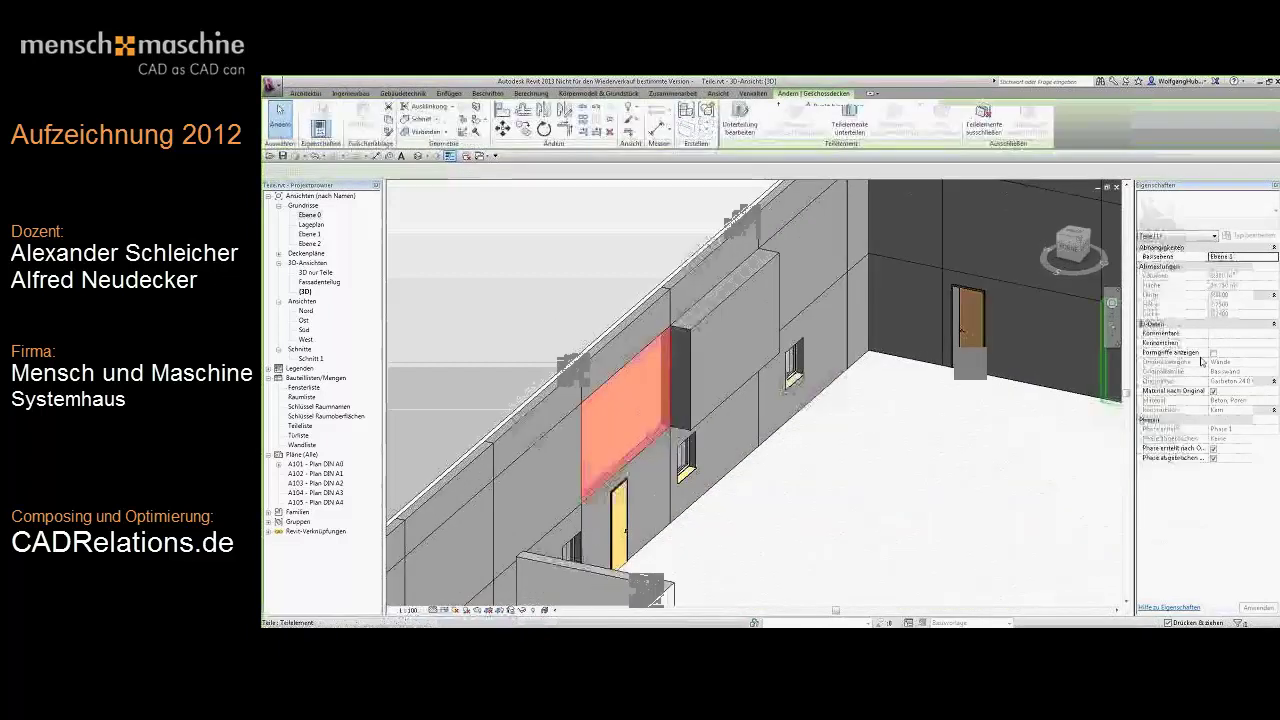
Push the adjacent upper part and the lower-left part outward from the facade.
click(535, 490)
click(1213, 353)
click(632, 399)
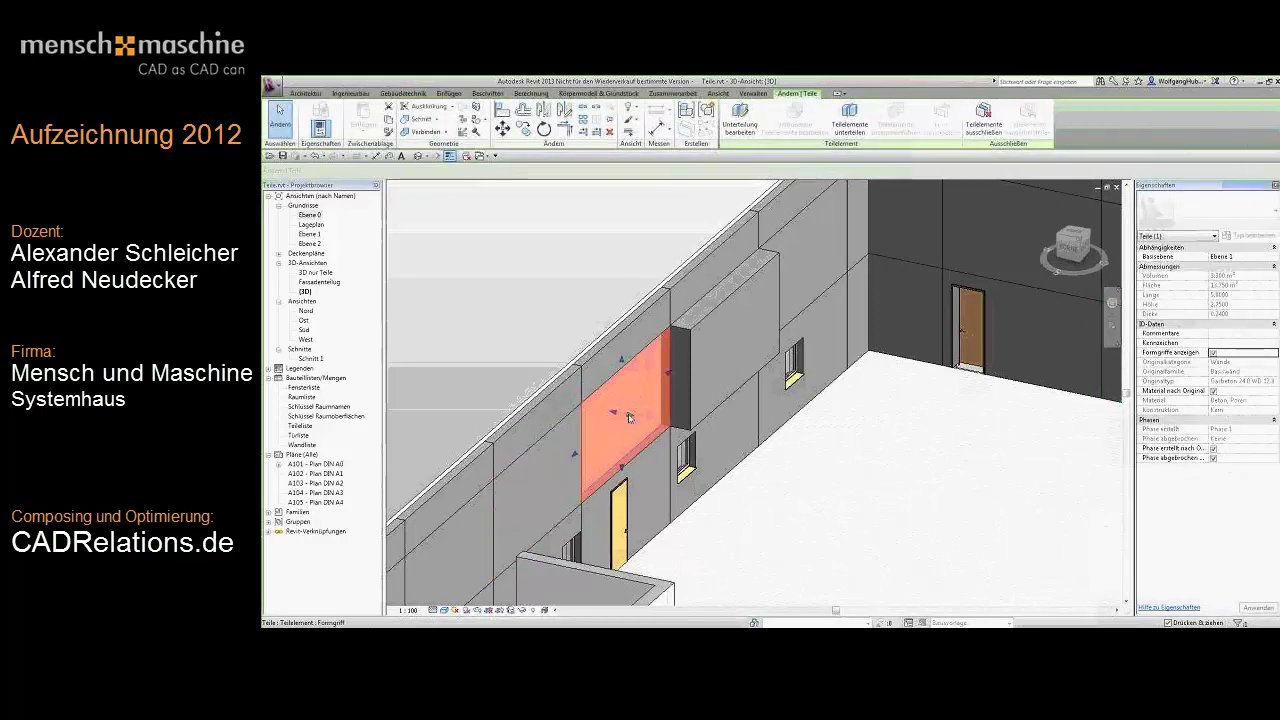
drag(632, 416, 656, 337)
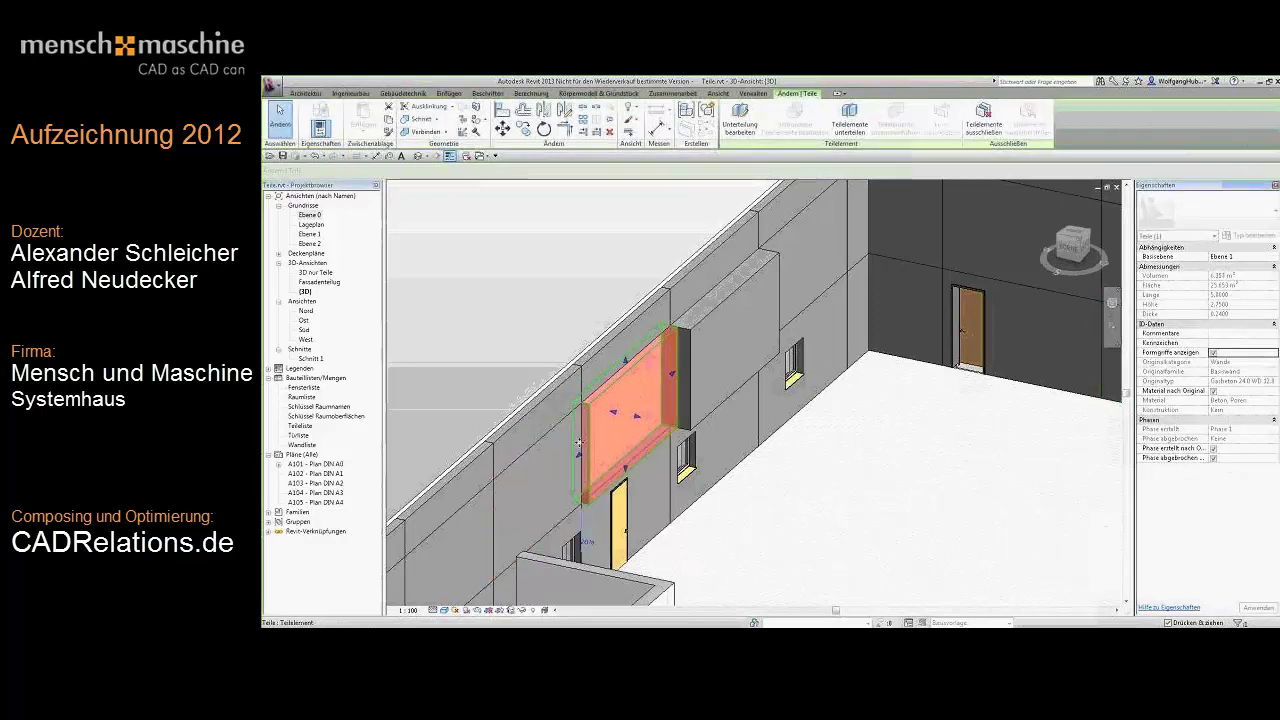
click(558, 472)
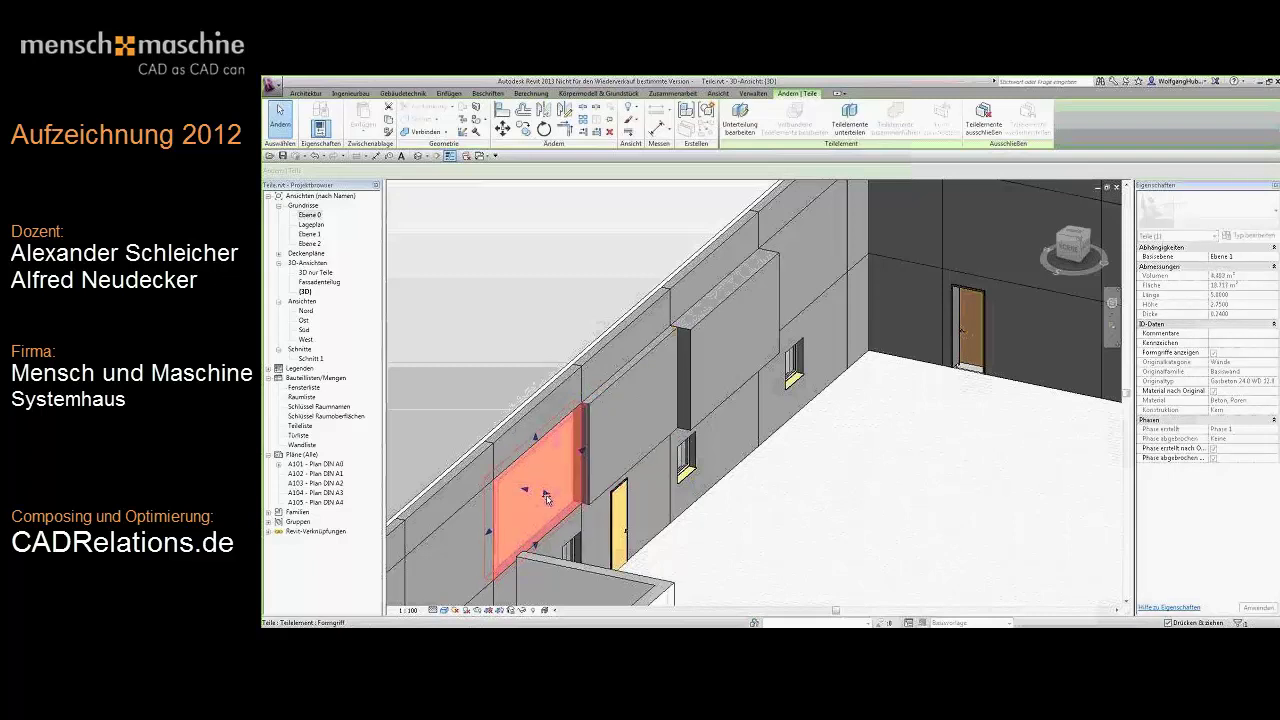
drag(551, 498, 562, 494)
mouse_move(866, 503)
shift+middle_down()
mouse_move(867, 484)
mouse_move(880, 520)
shift+middle_up()
click(880, 545)
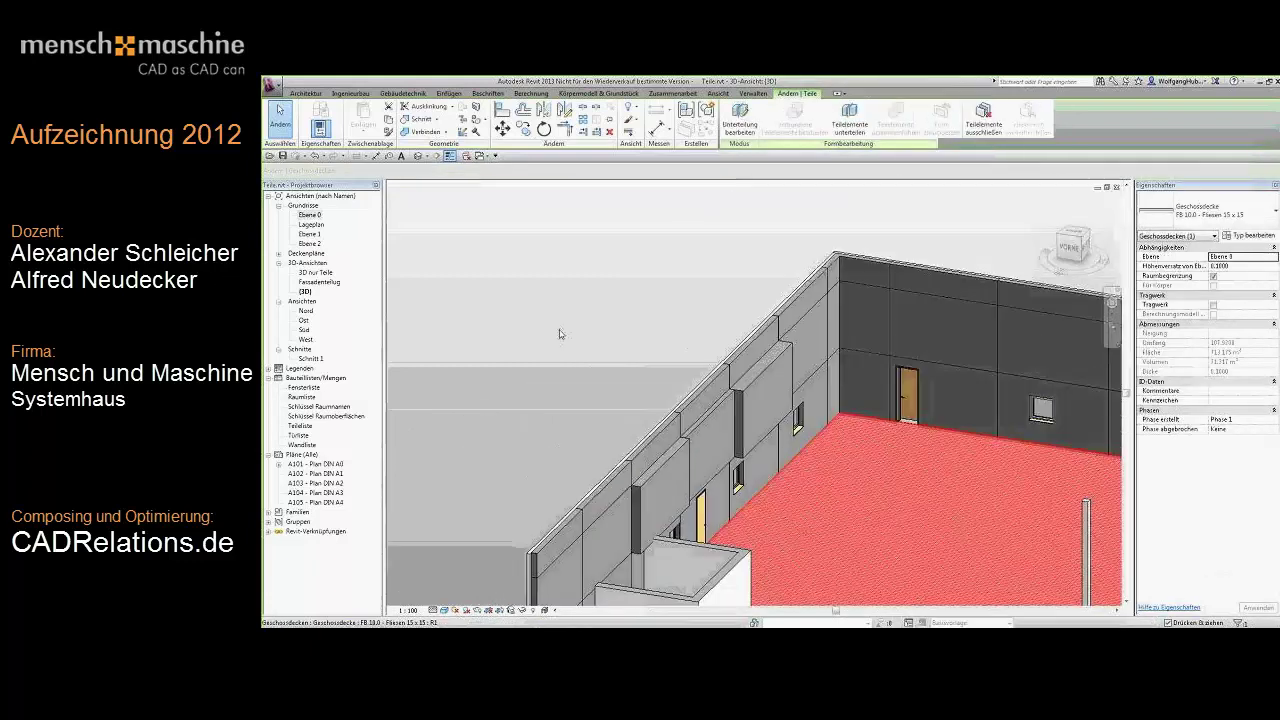
Zoom out to the whole building, pick a back-wall part and edit its division.
click(560, 334)
scroll(600, 360, down, 2)
middle_drag(822, 479, 778, 410)
scroll(778, 410, down, 2)
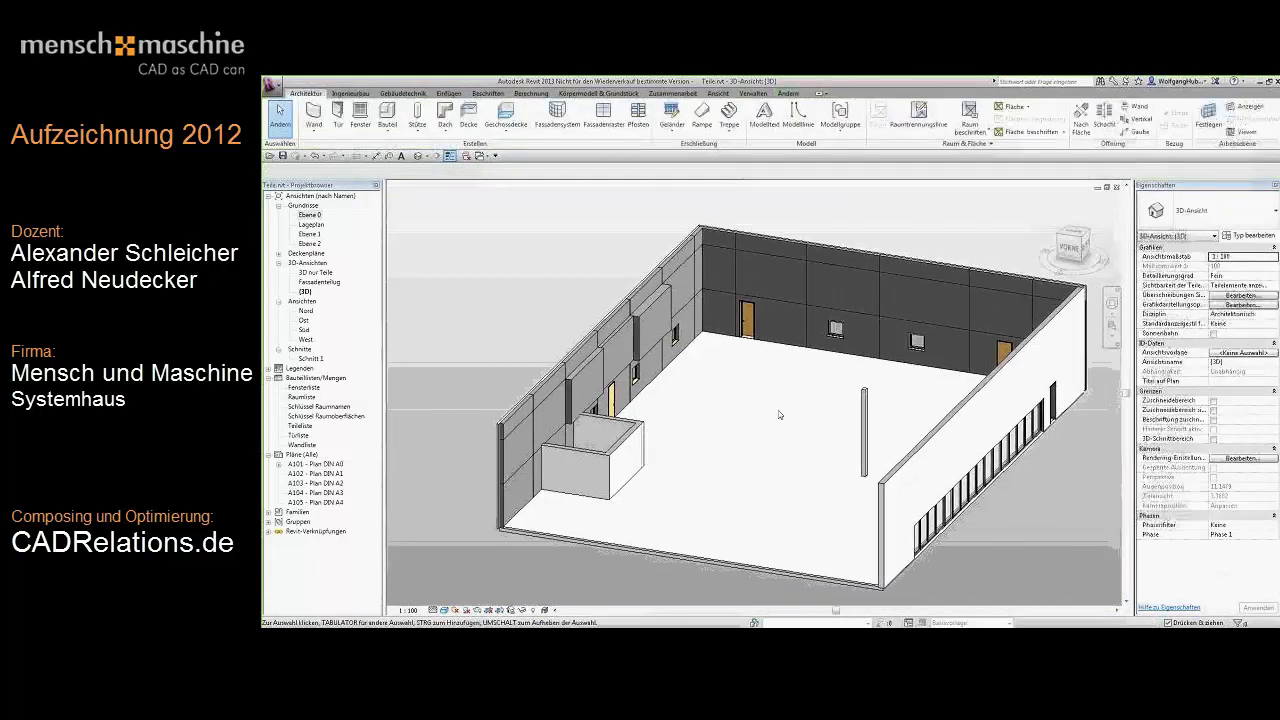
scroll(779, 416, down, 2)
scroll(757, 320, up, 1)
scroll(853, 272, up, 3)
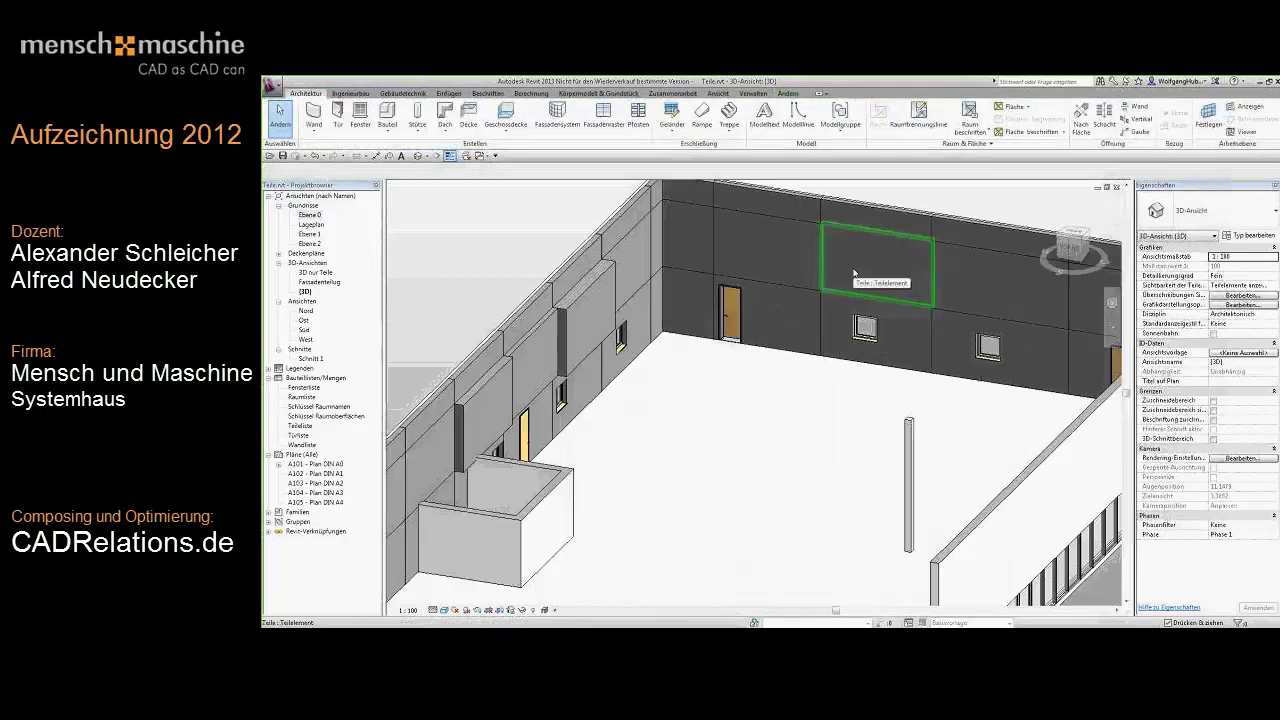
click(852, 270)
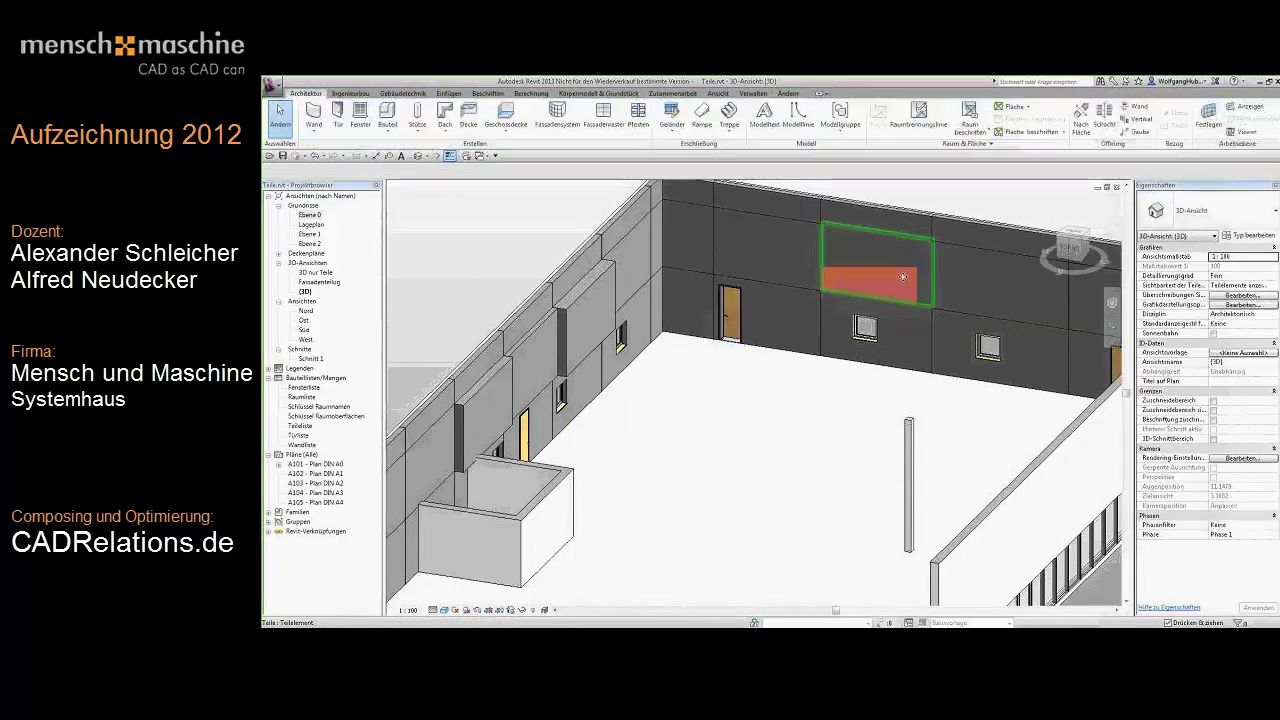
click(740, 122)
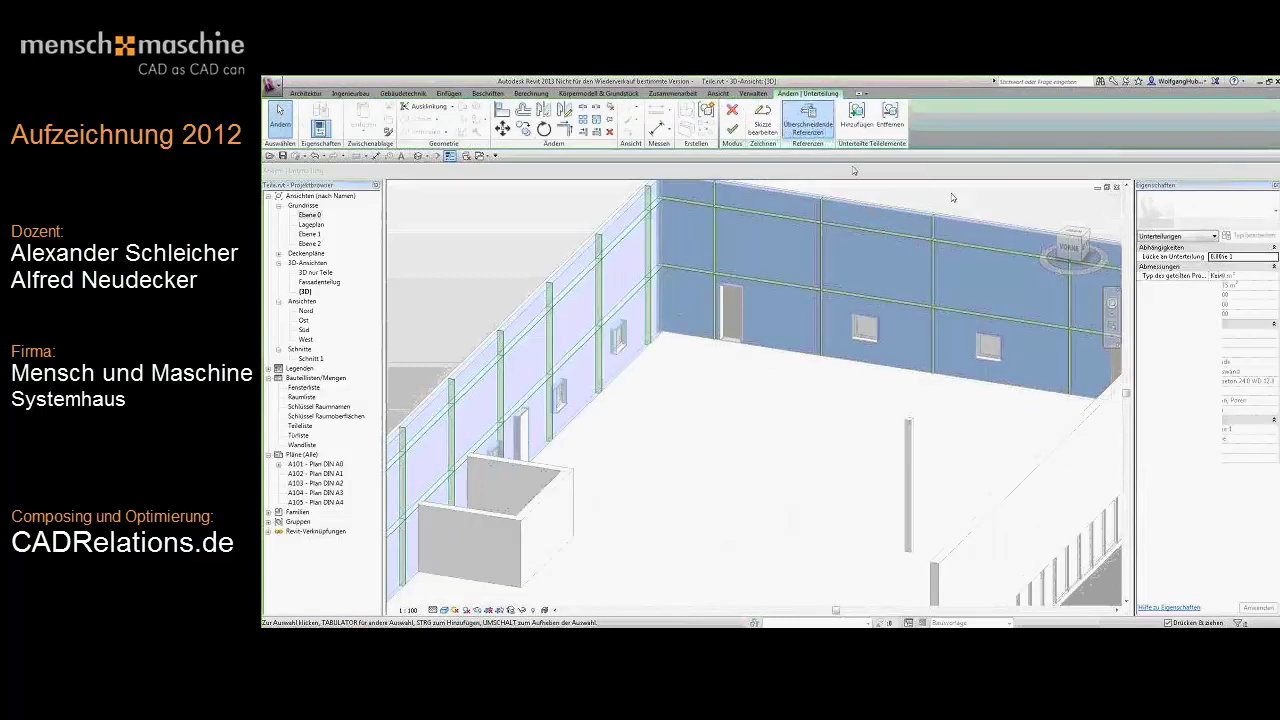
click(793, 243)
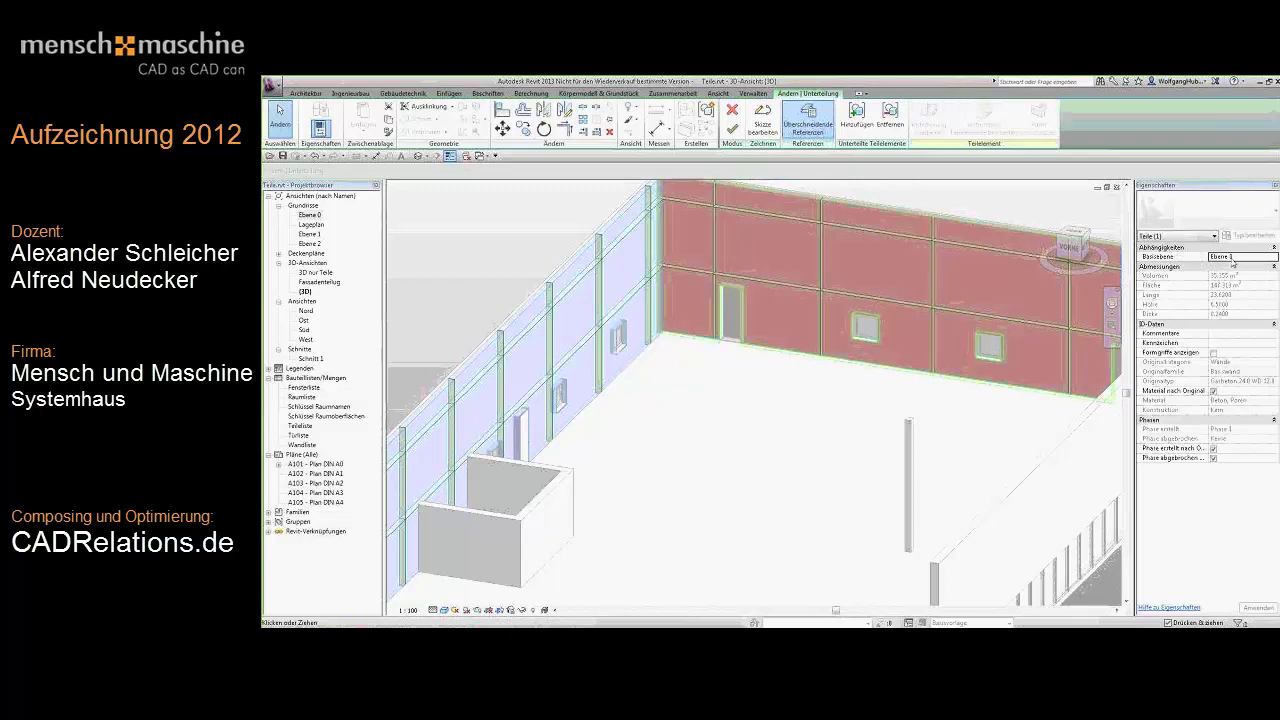
click(970, 199)
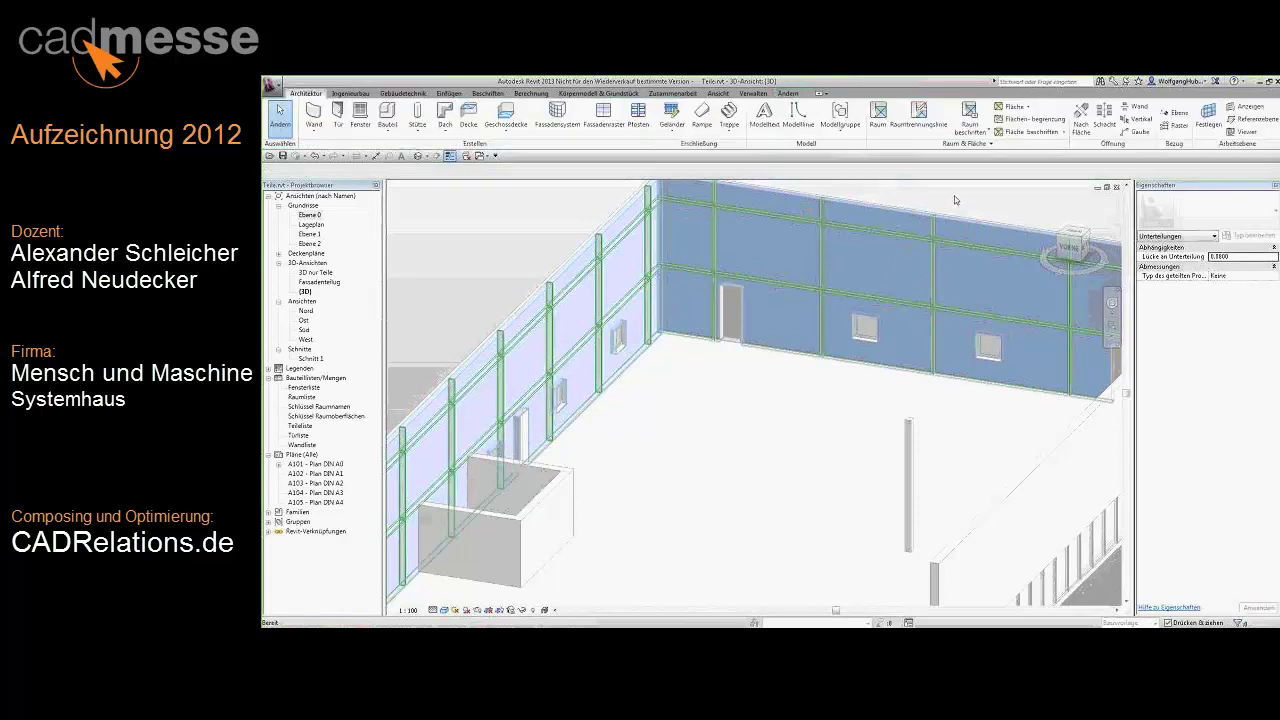
Edit the back-wall division with a gap of 8 and the Ausklinkung Schräg profile.
scroll(908, 230, up, 5)
click(908, 230)
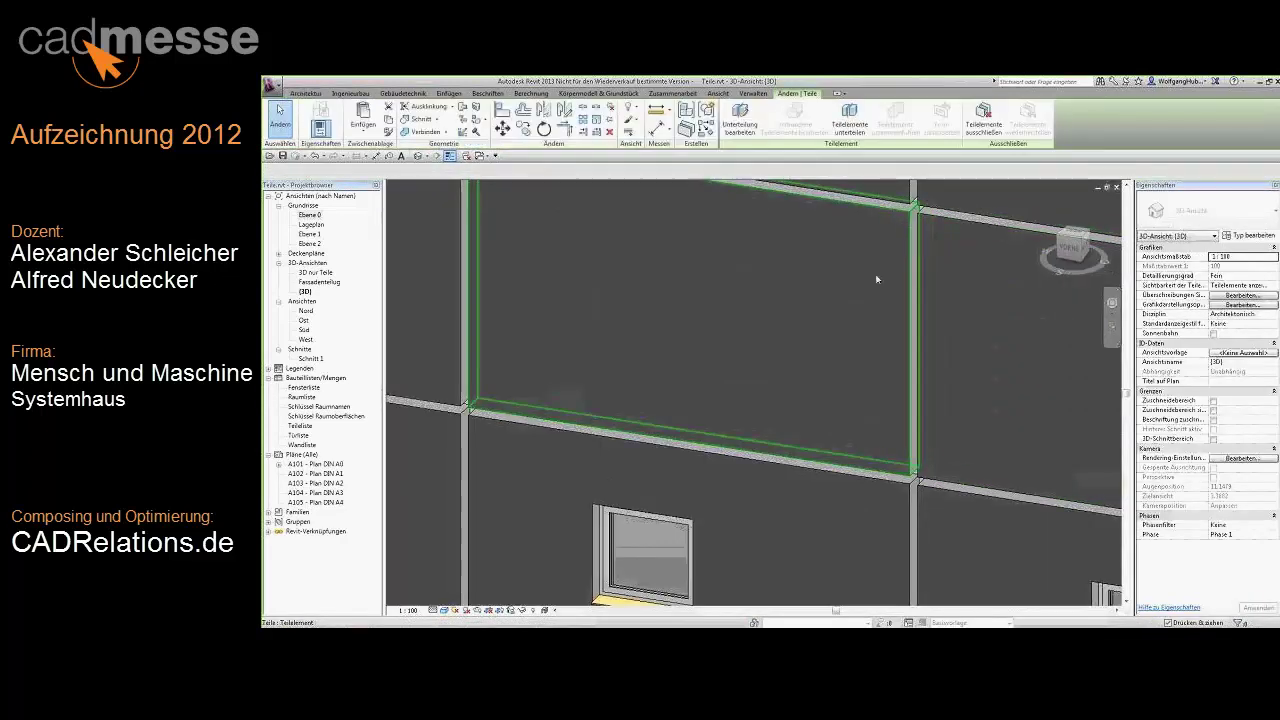
shift+middle_drag(880, 289, 822, 332)
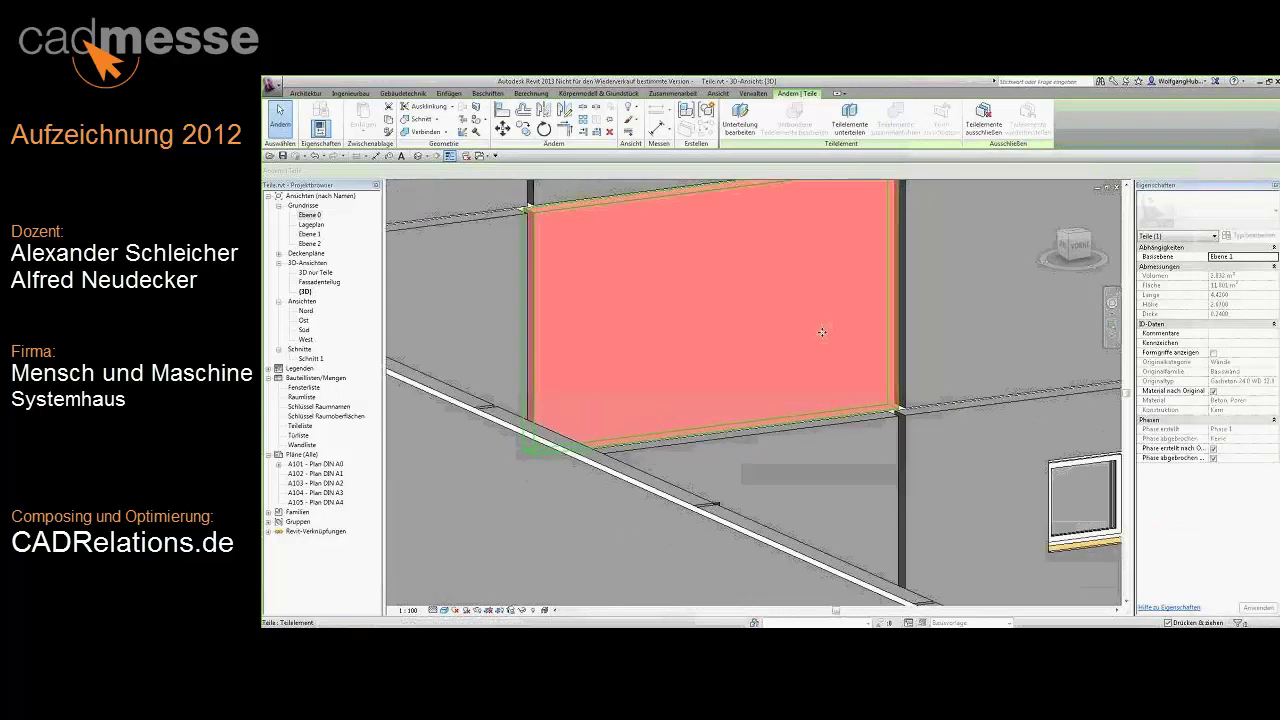
scroll(822, 332, down, 5)
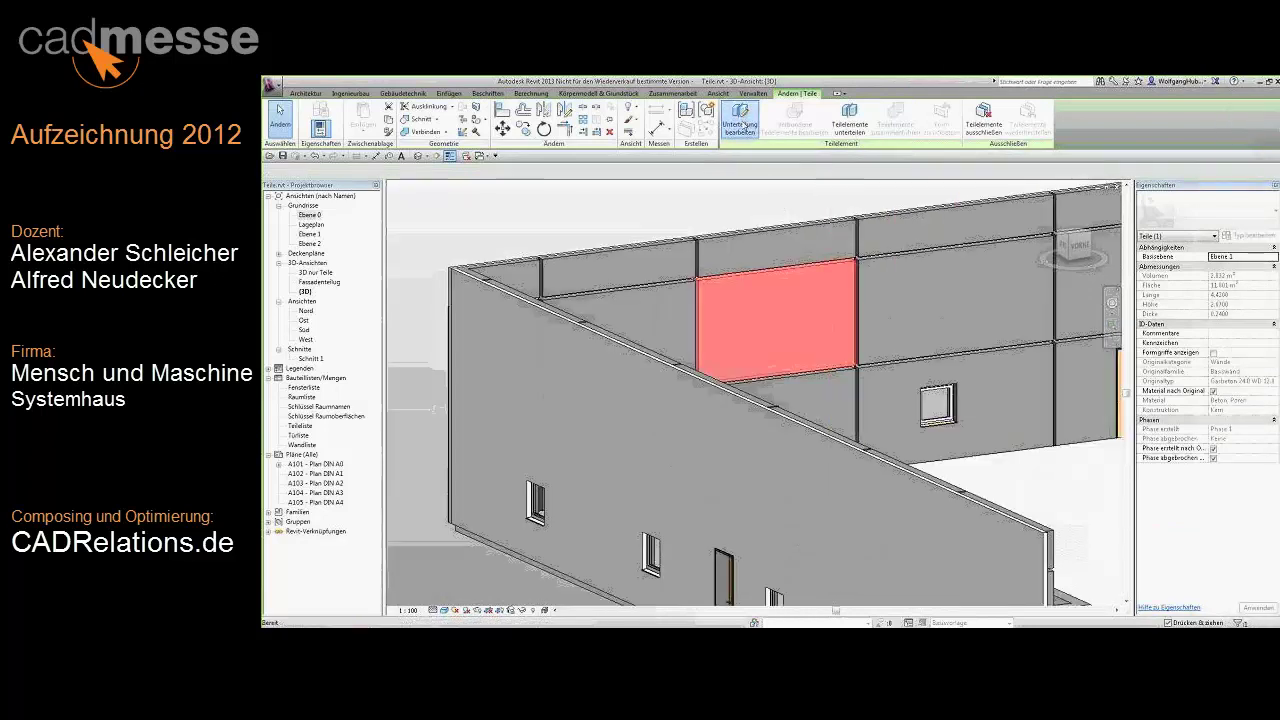
click(740, 124)
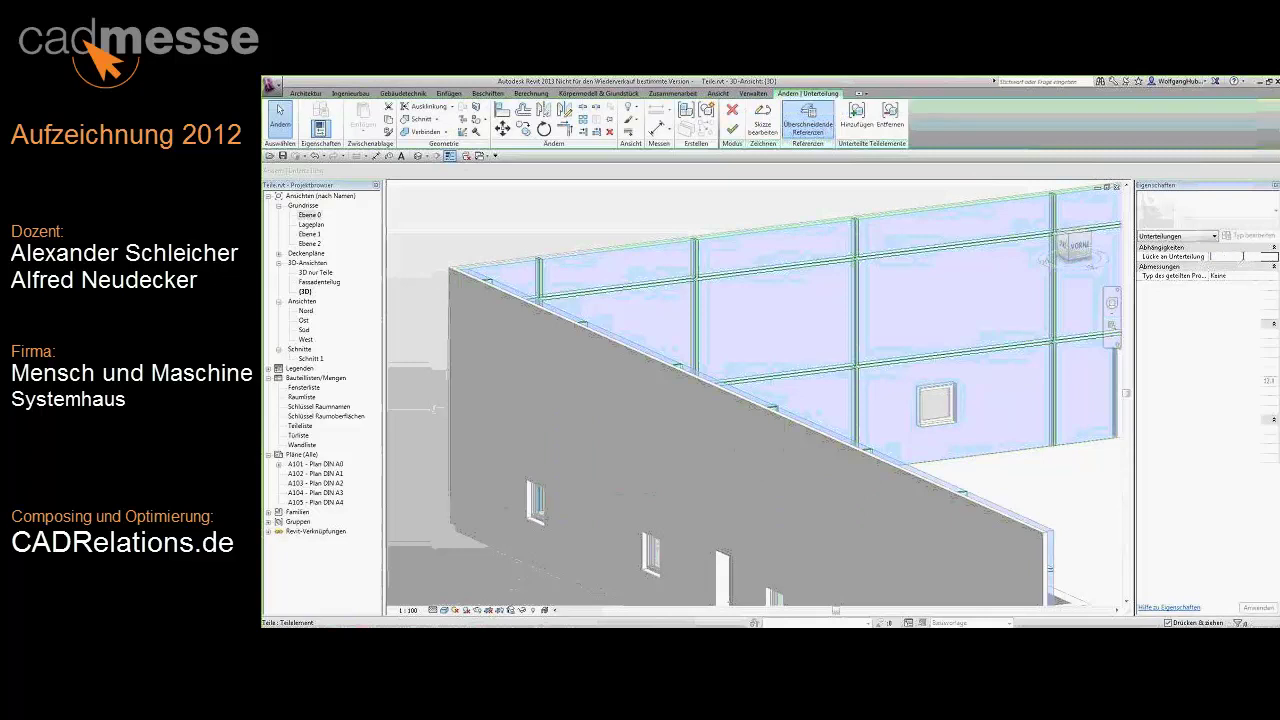
text(8)
click(1273, 278)
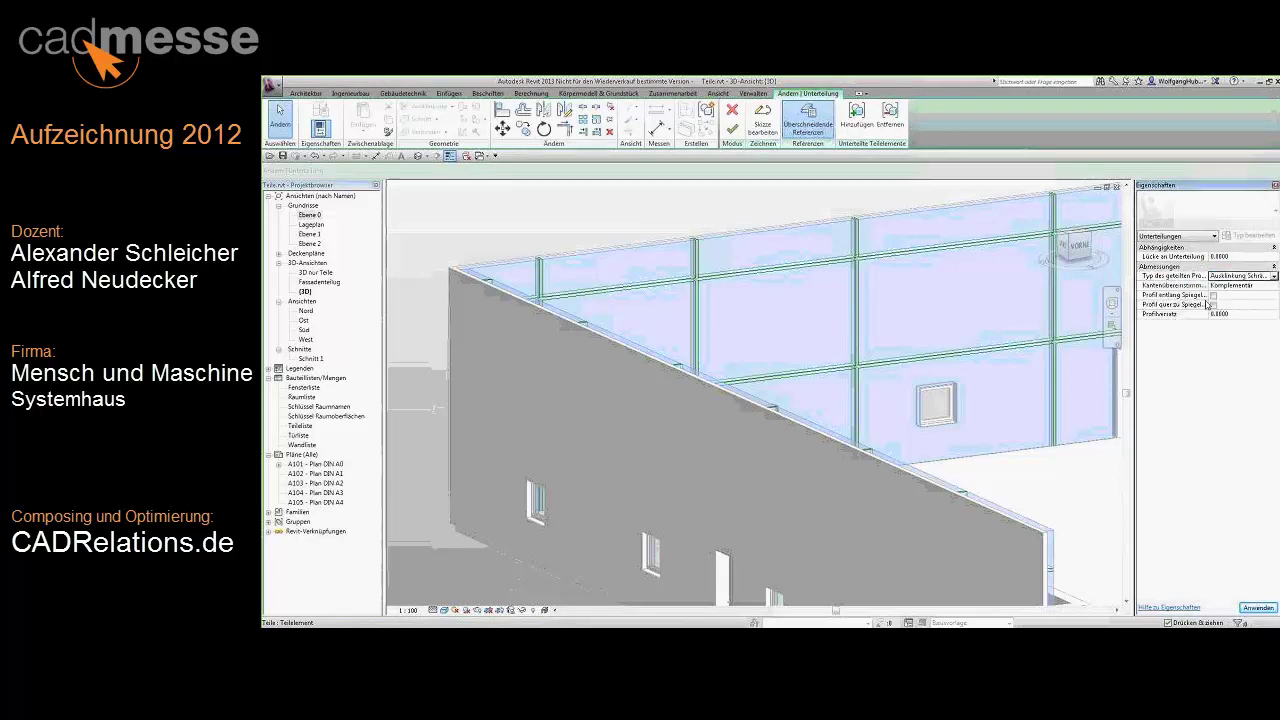
click(1209, 301)
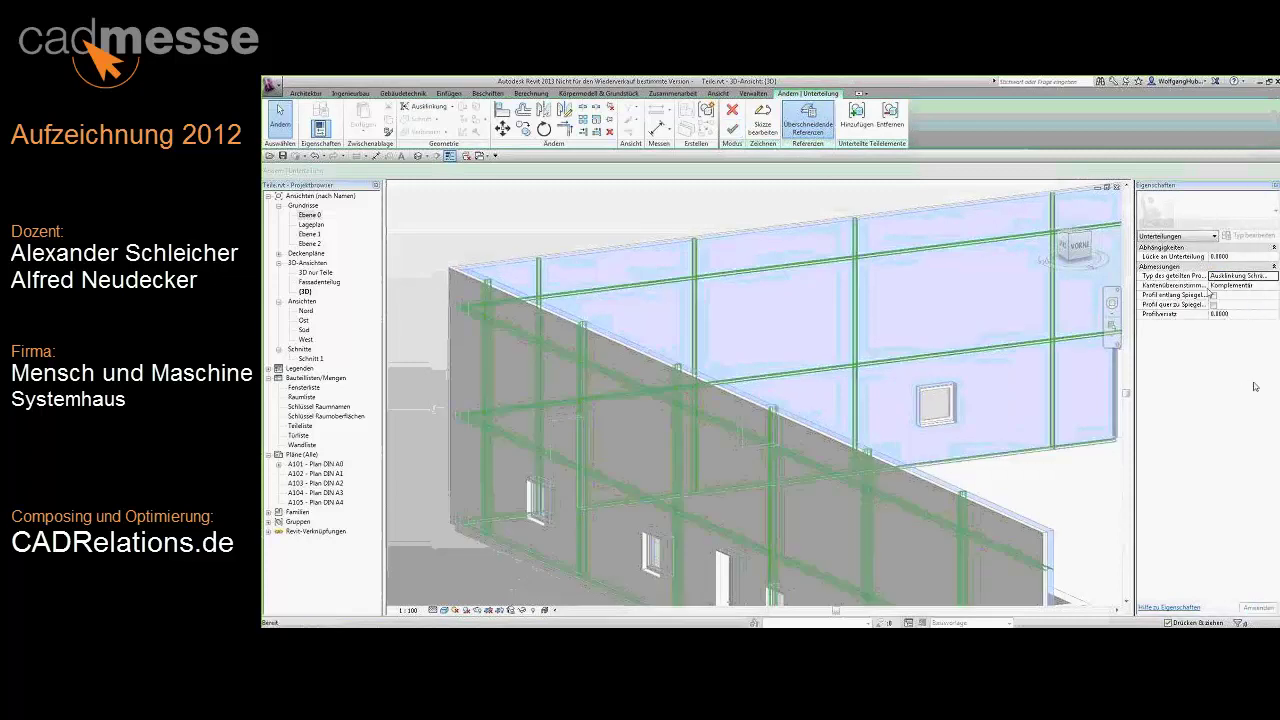
Finish the division edit and temporarily hide the thin wall part.
click(732, 130)
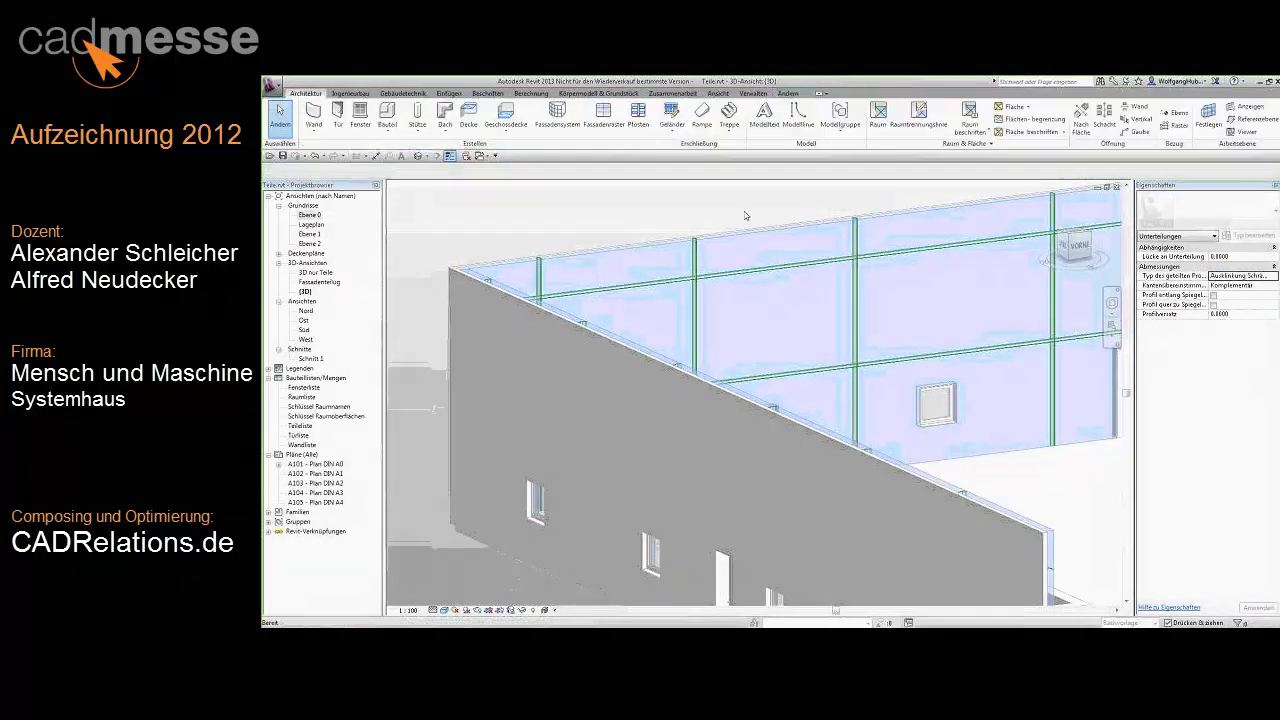
shift+middle_drag(730, 222, 811, 400)
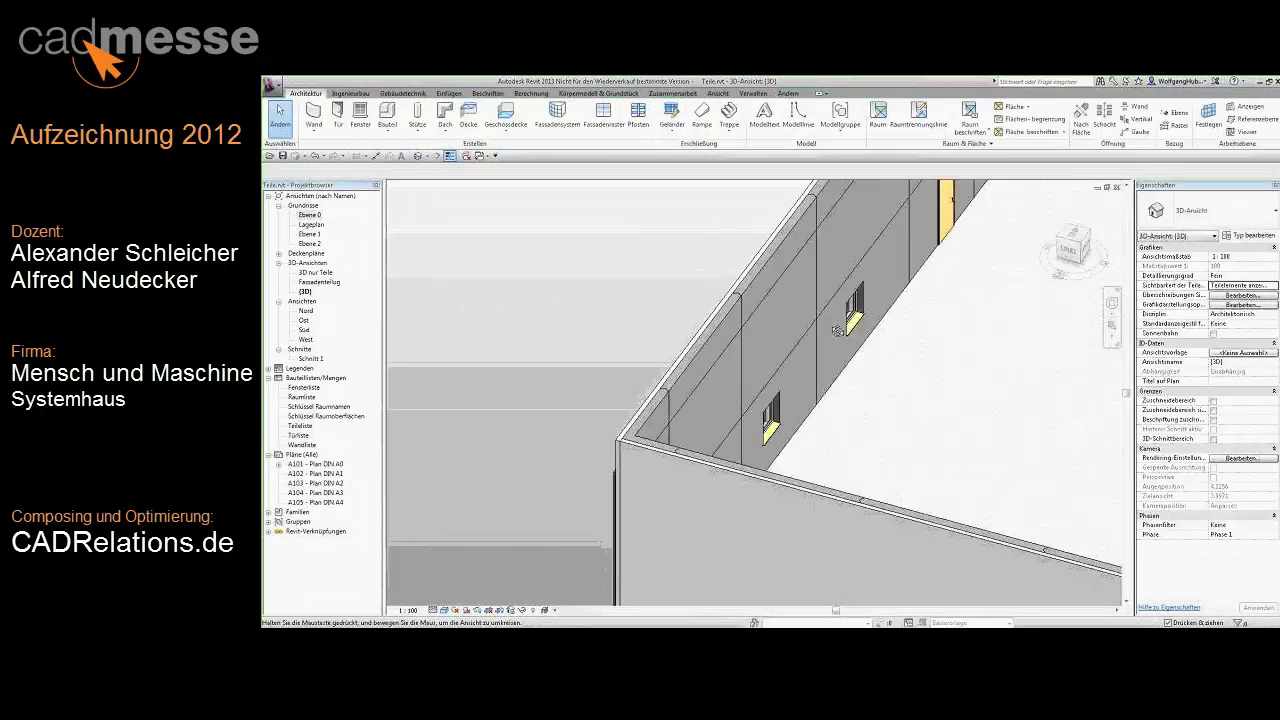
scroll(811, 400, up, 2)
scroll(805, 370, up, 2)
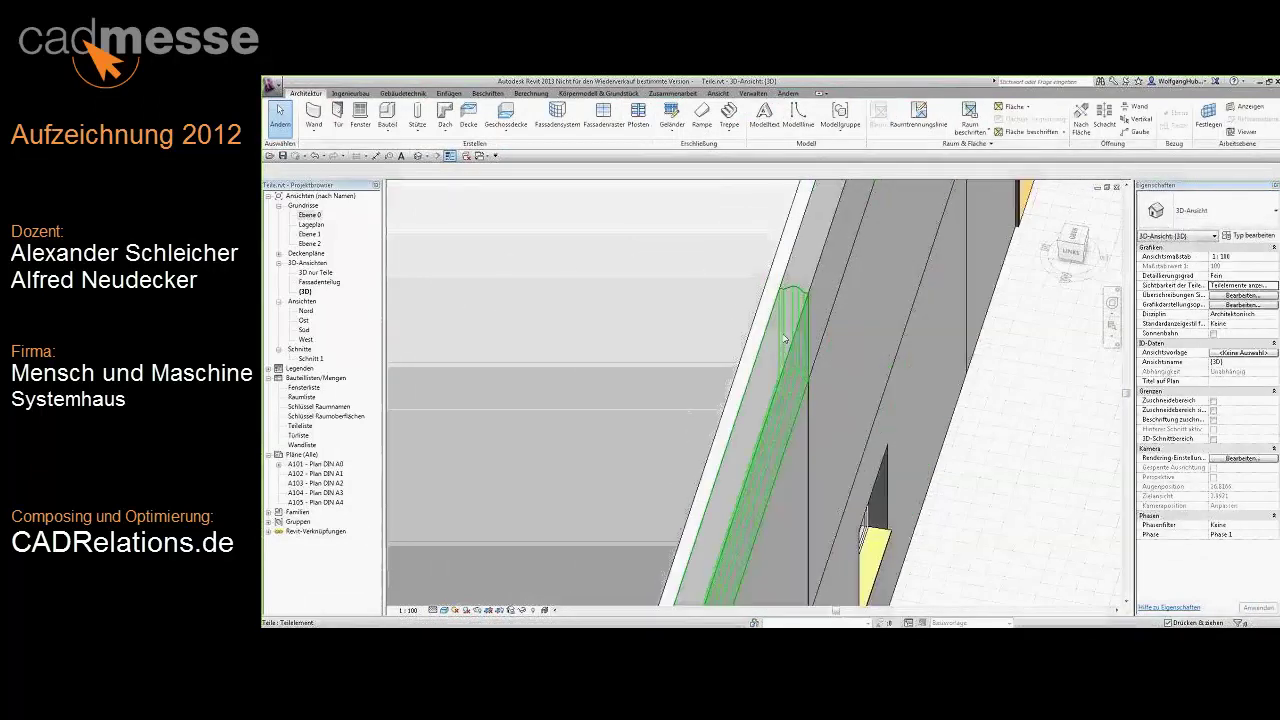
scroll(797, 343, up, 1)
click(796, 342)
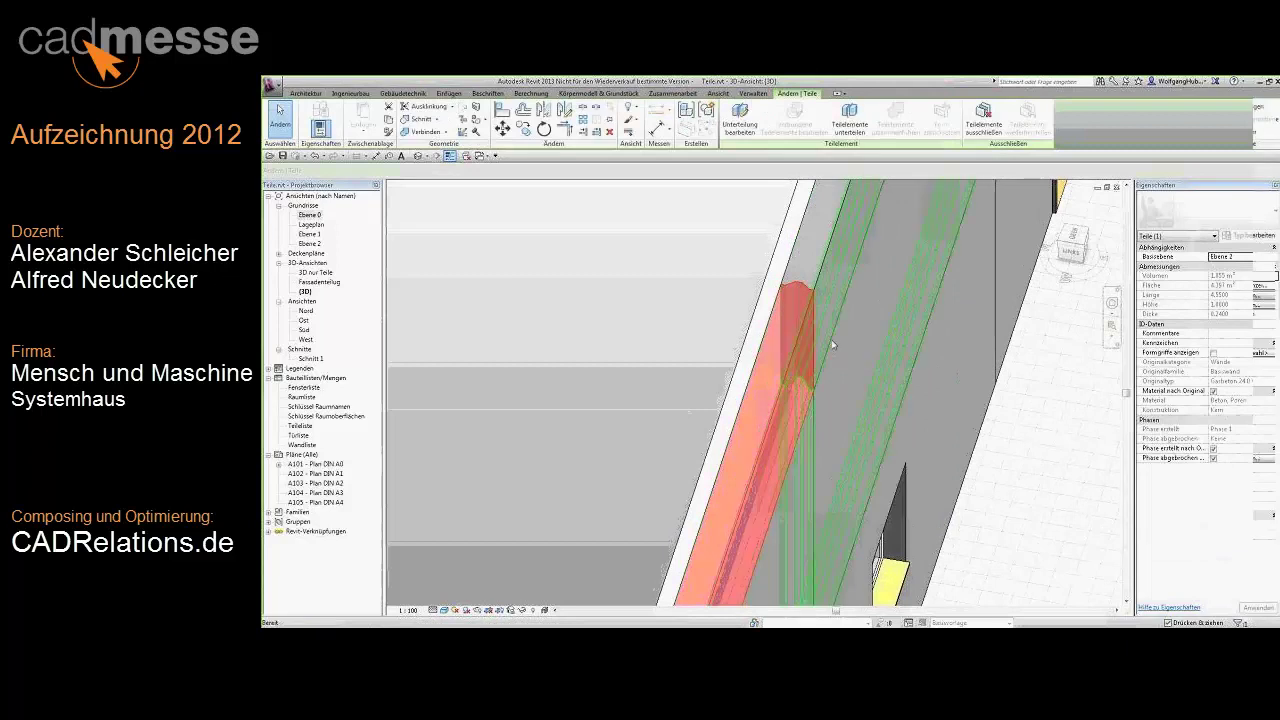
key(h)
key(h)
Orbit and zoom out until the building and the linked Kern enclosure are visible.
shift+middle_drag(1106, 461, 1093, 458)
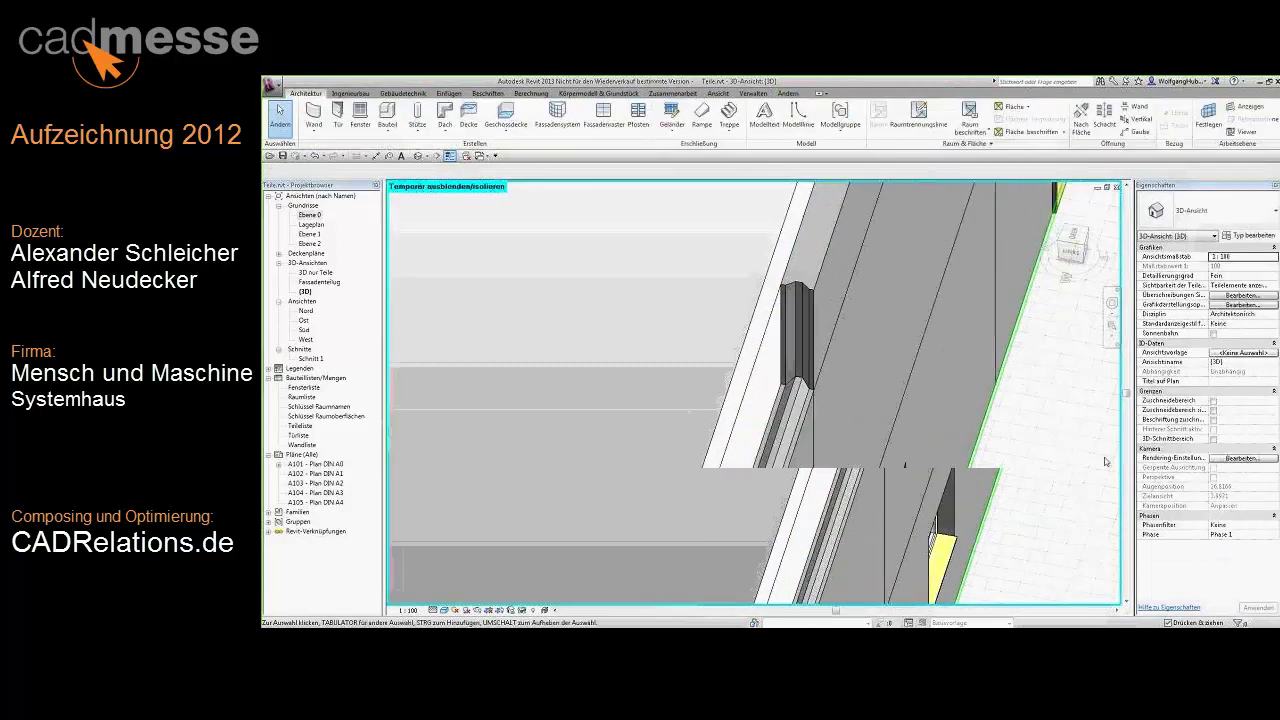
shift+middle_drag(1006, 437, 697, 295)
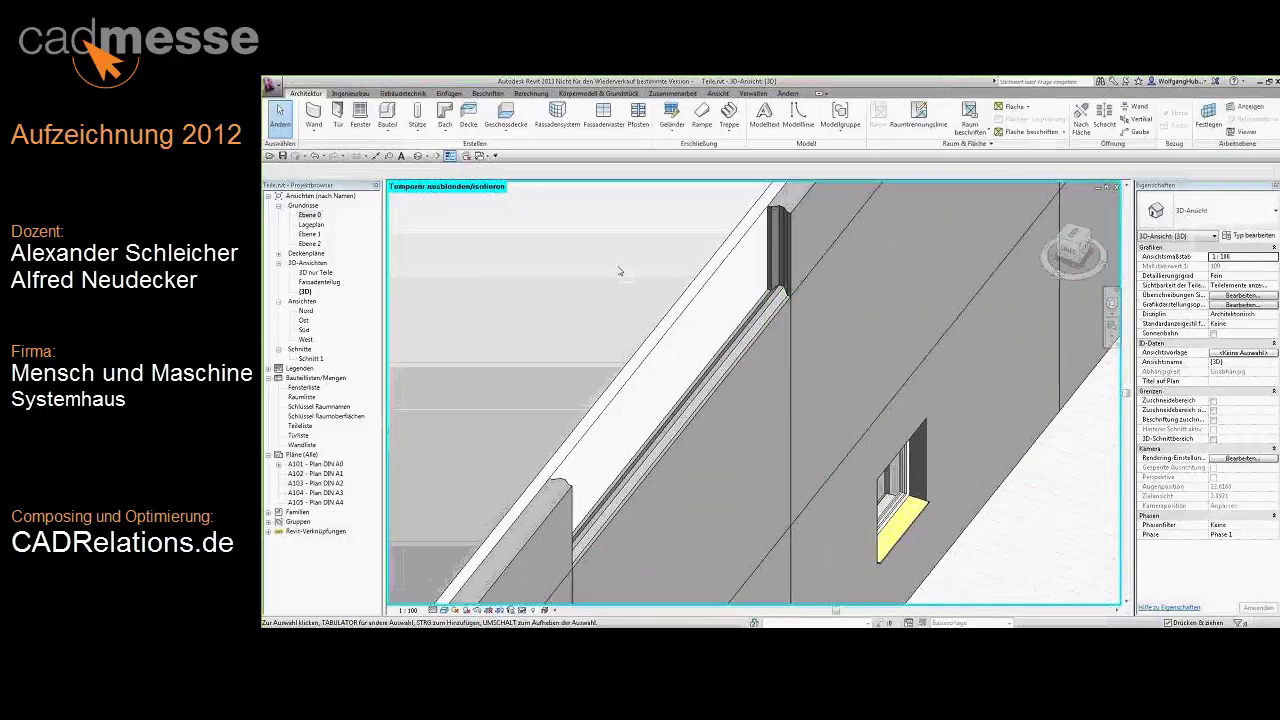
scroll(619, 271, down, 2)
scroll(590, 280, down, 2)
scroll(547, 293, up, 2)
scroll(548, 292, down, 2)
scroll(549, 292, up, 2)
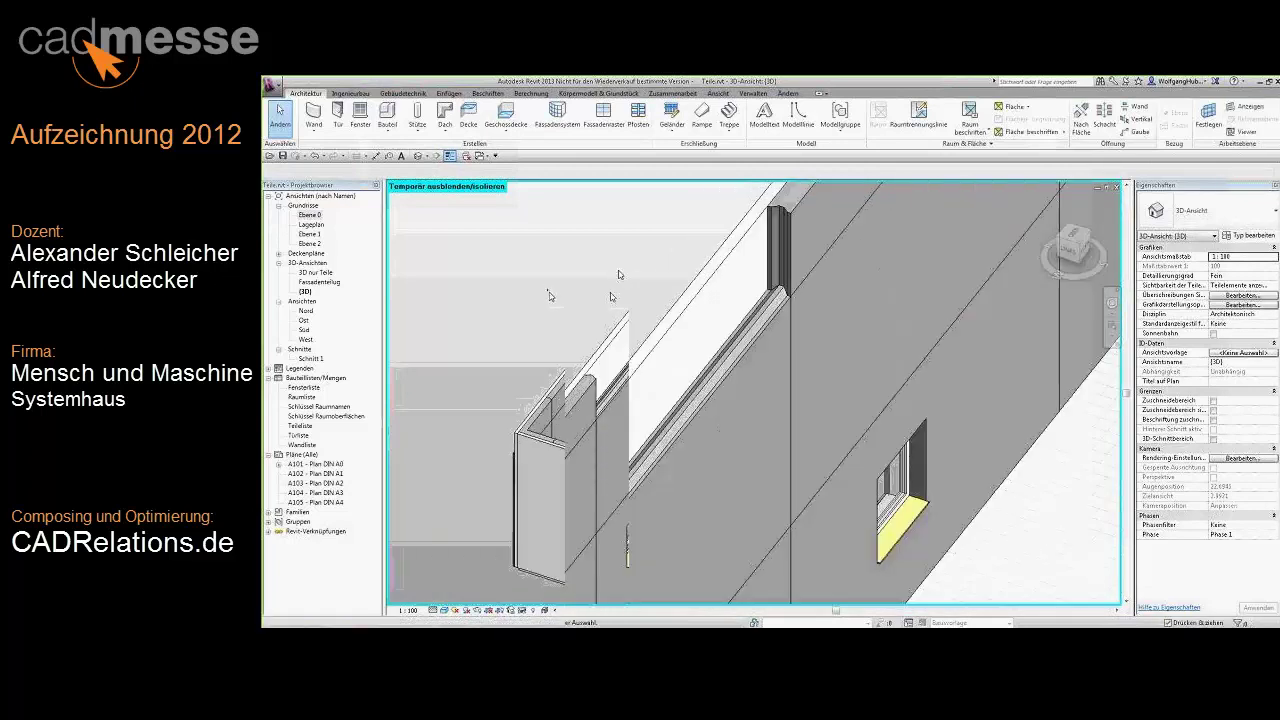
scroll(549, 292, down, 2)
mouse_move(640, 315)
shift+middle_down()
mouse_move(723, 383)
mouse_move(677, 429)
mouse_move(631, 529)
mouse_move(897, 410)
mouse_move(736, 360)
shift+middle_up()
scroll(897, 410, up, 3)
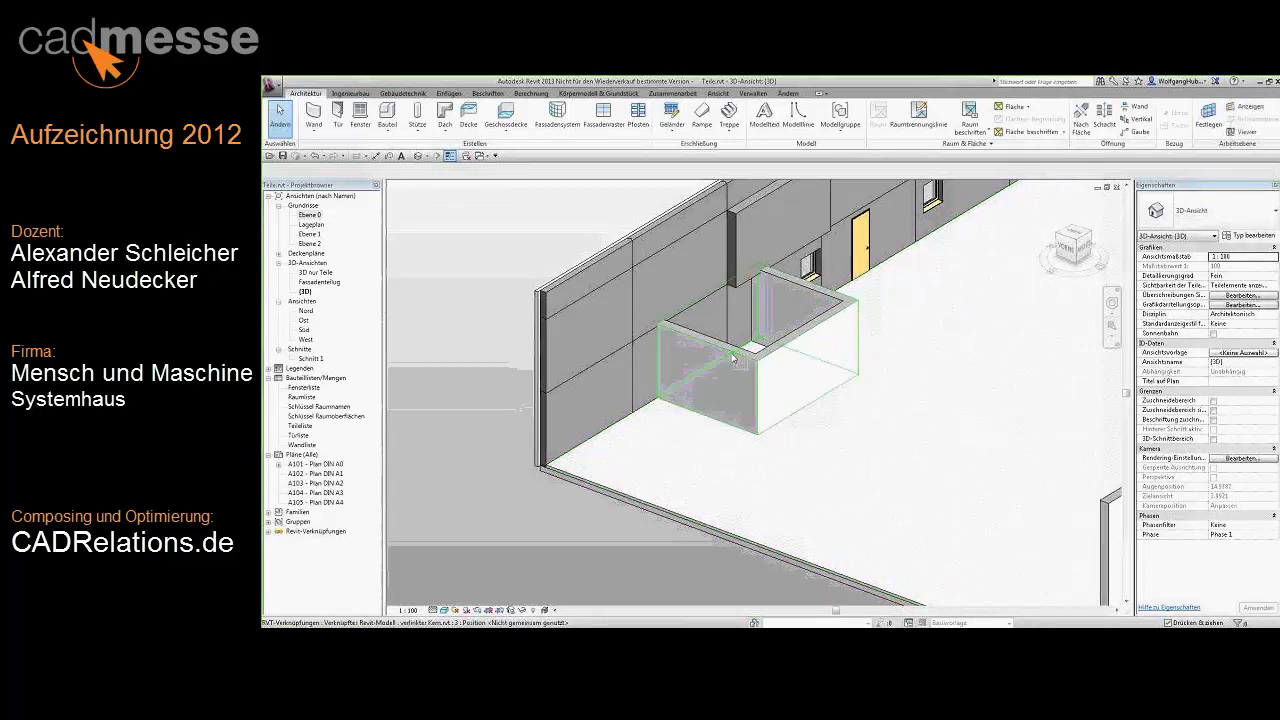
Convert the enclosure's right wall into parts and start dividing that part.
key(Tab)
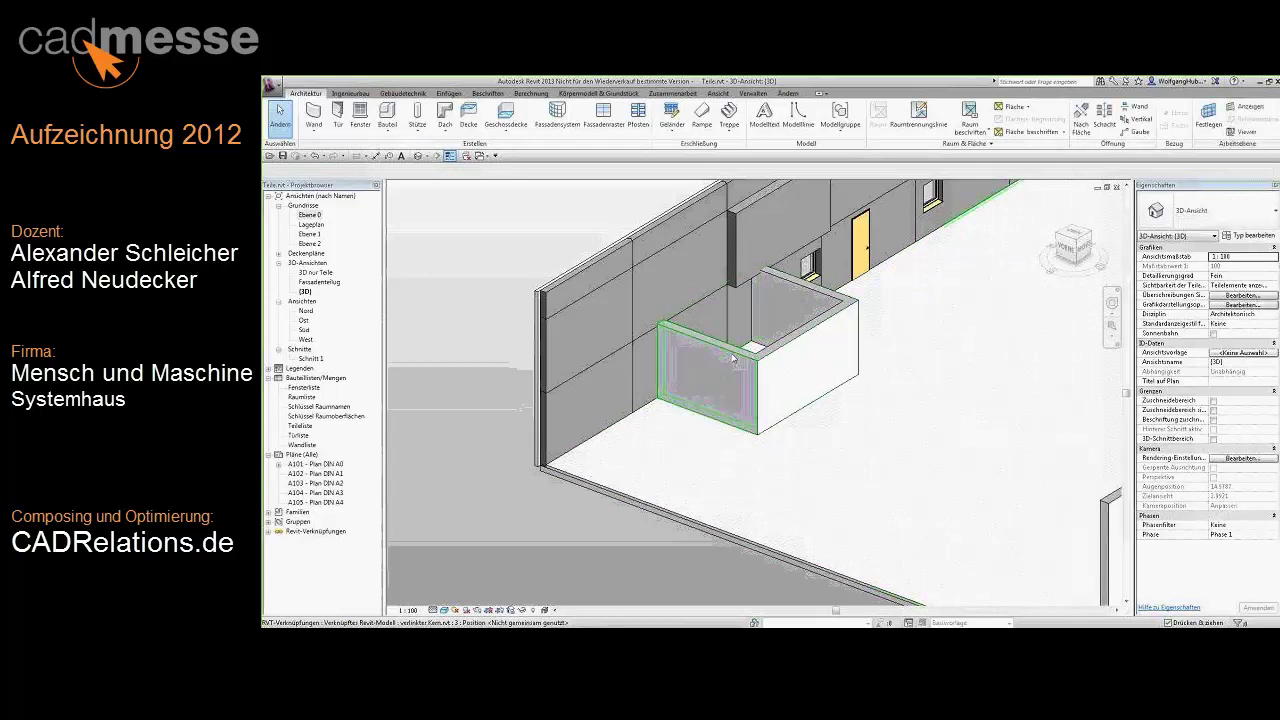
click(733, 360)
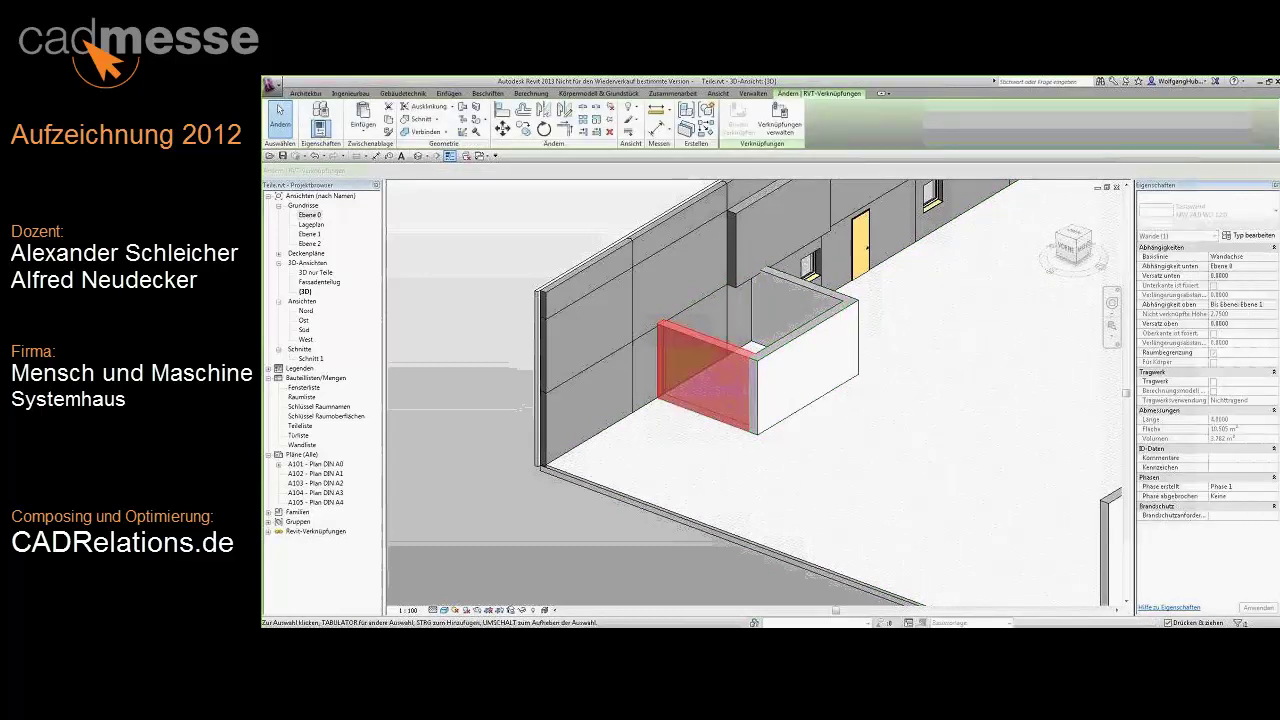
key(Tab)
click(805, 346)
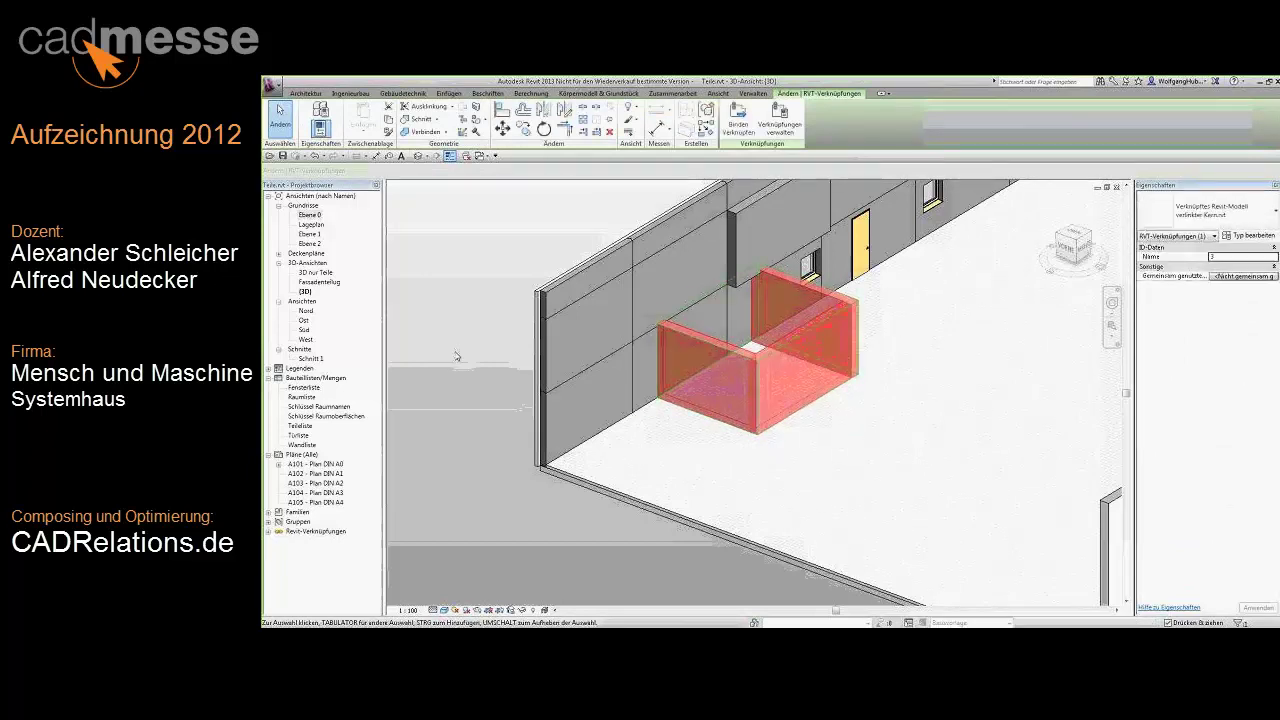
key(Escape)
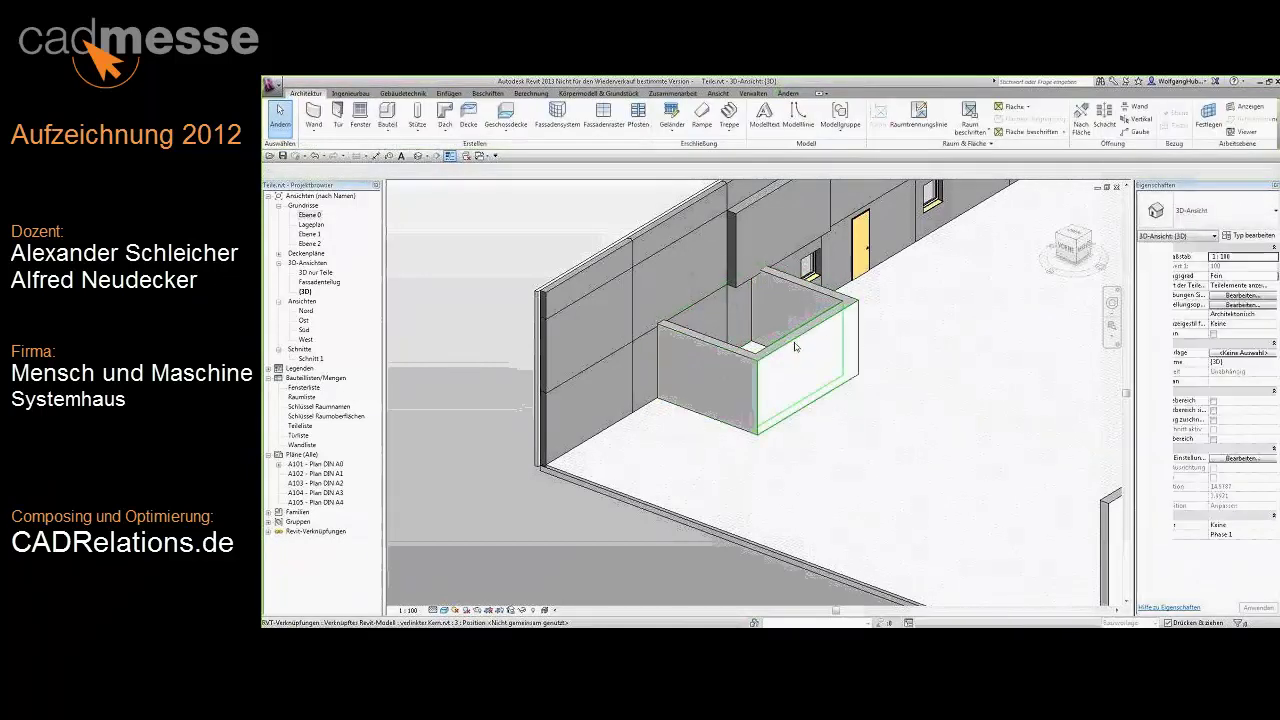
click(795, 345)
click(690, 134)
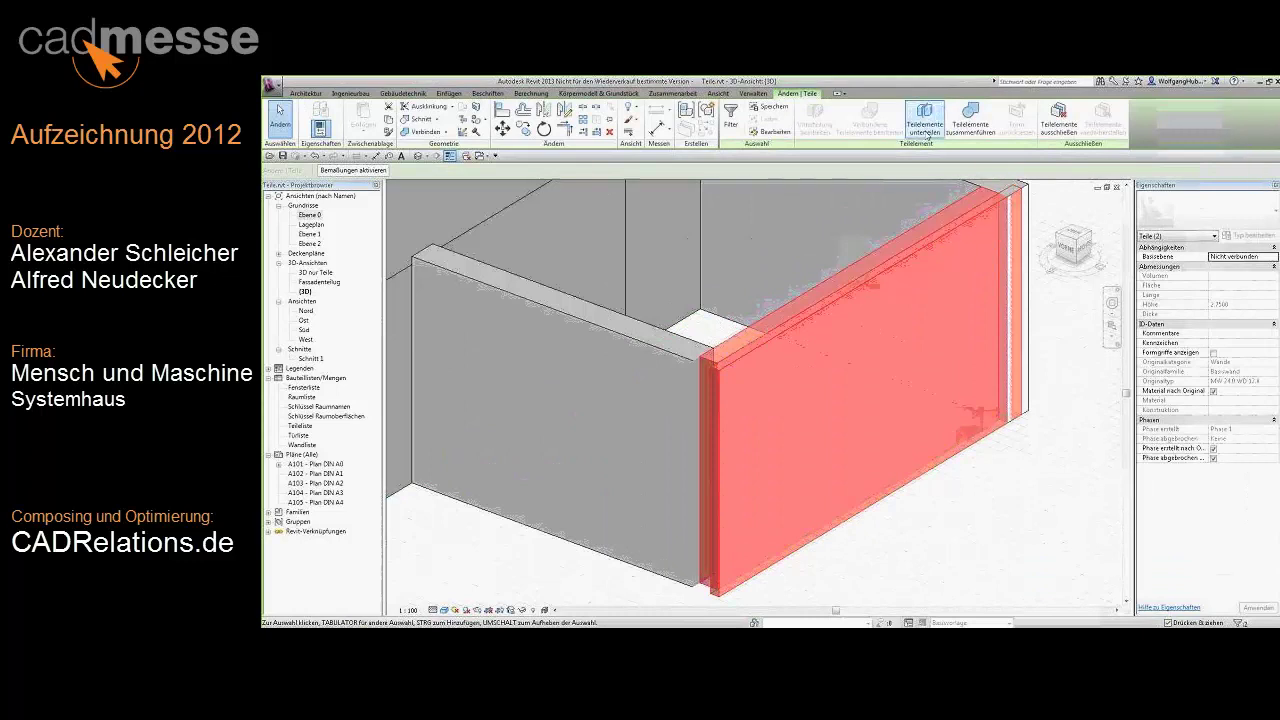
click(929, 131)
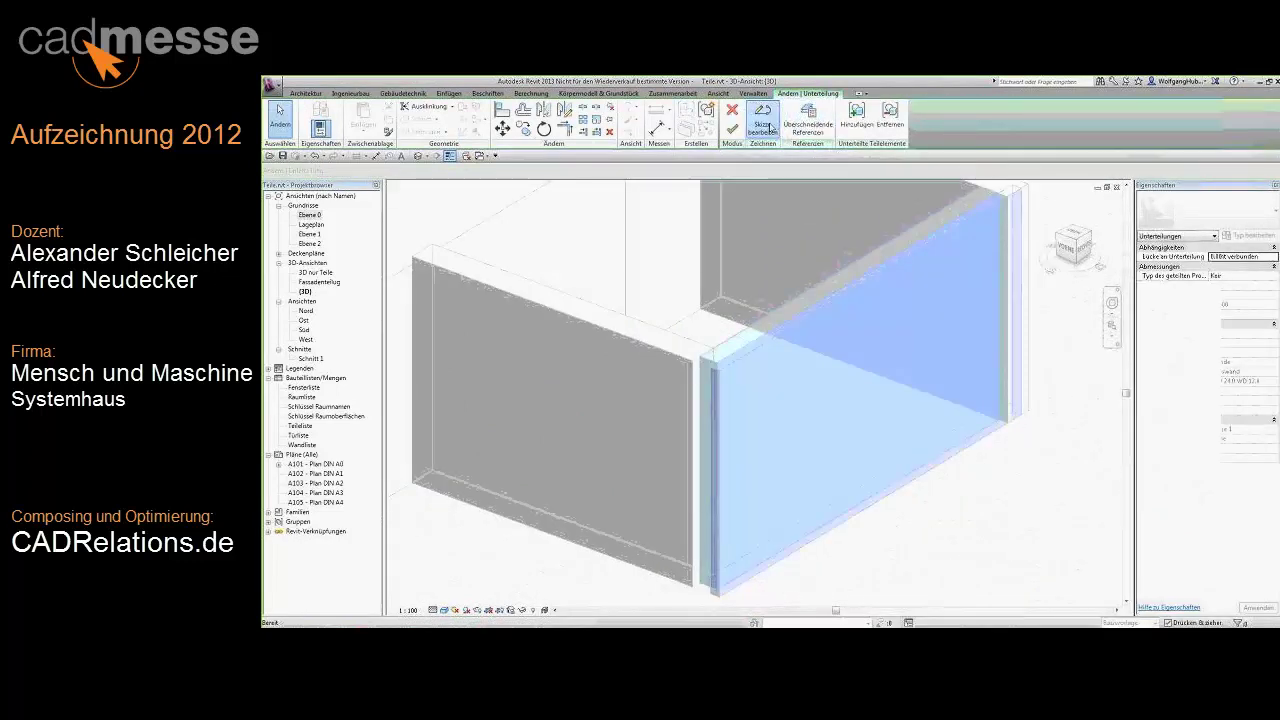
Start the division sketch and set the wall face as the work plane.
click(766, 126)
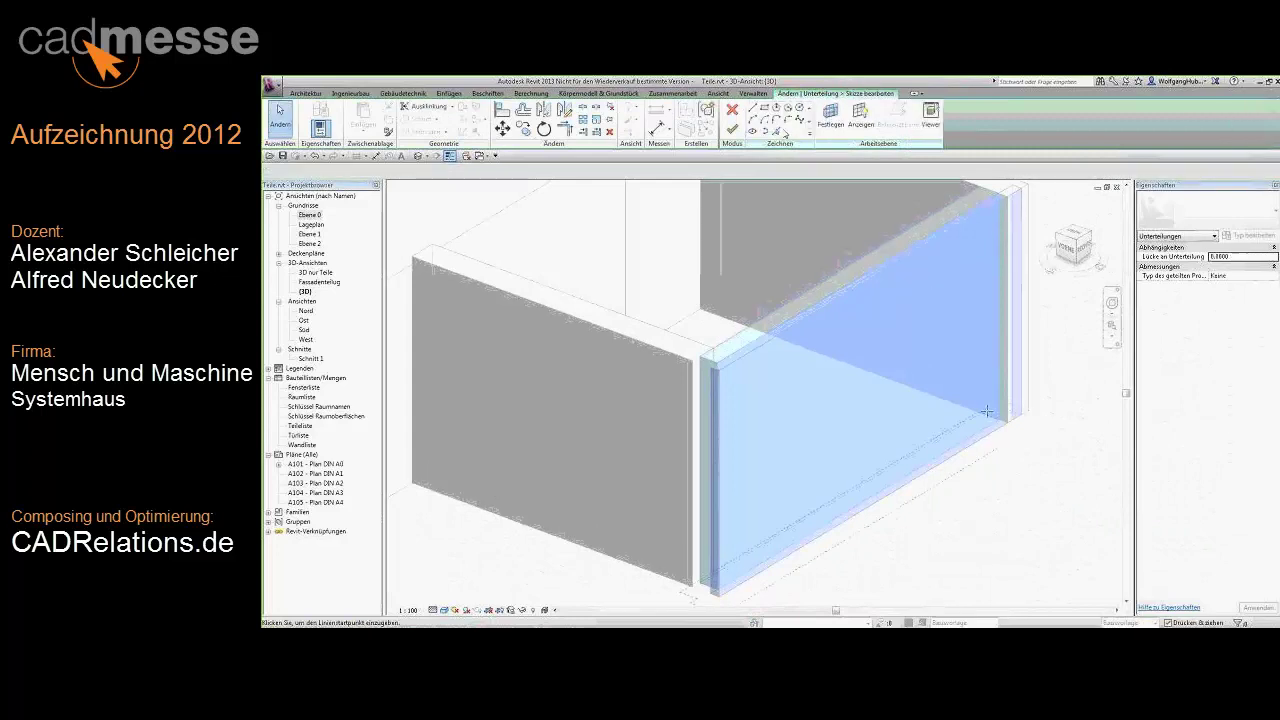
scroll(998, 432, down, 1)
scroll(998, 432, down, 2)
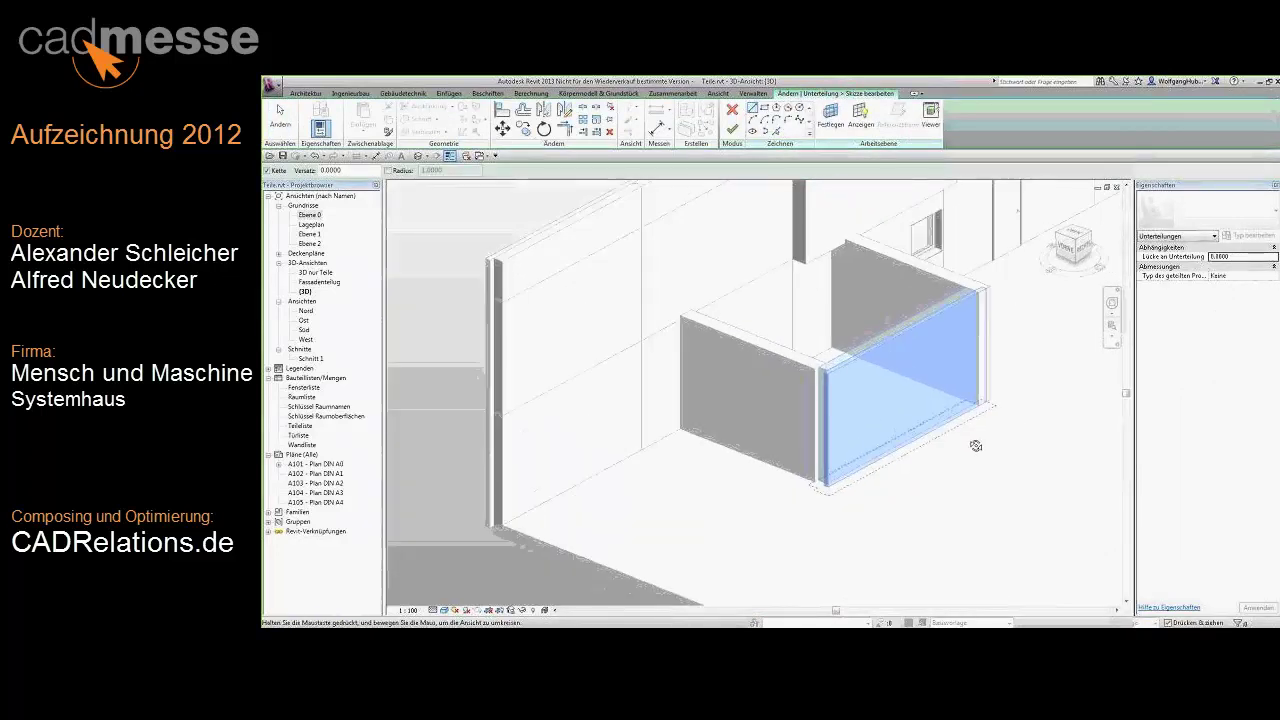
middle_drag(900, 400, 786, 357)
scroll(750, 260, up, 1)
key(Escape)
key(Escape)
key(l)
key(i)
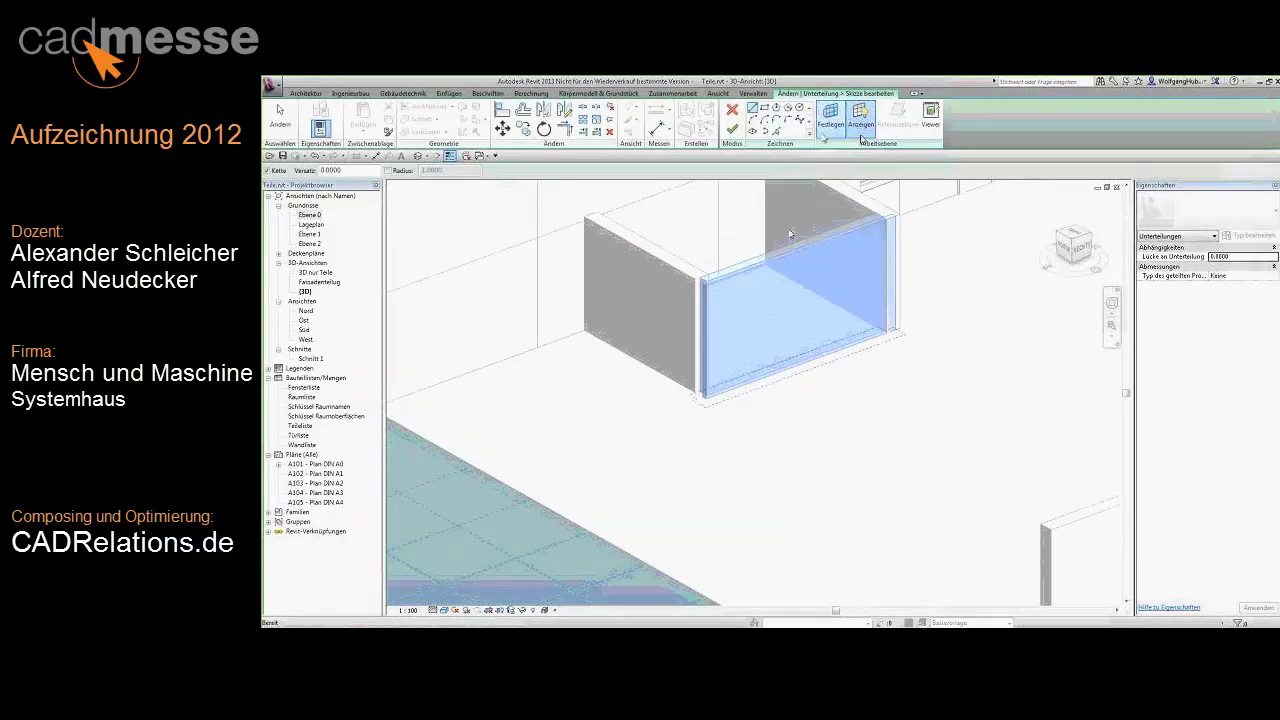
click(830, 116)
click(708, 372)
click(743, 418)
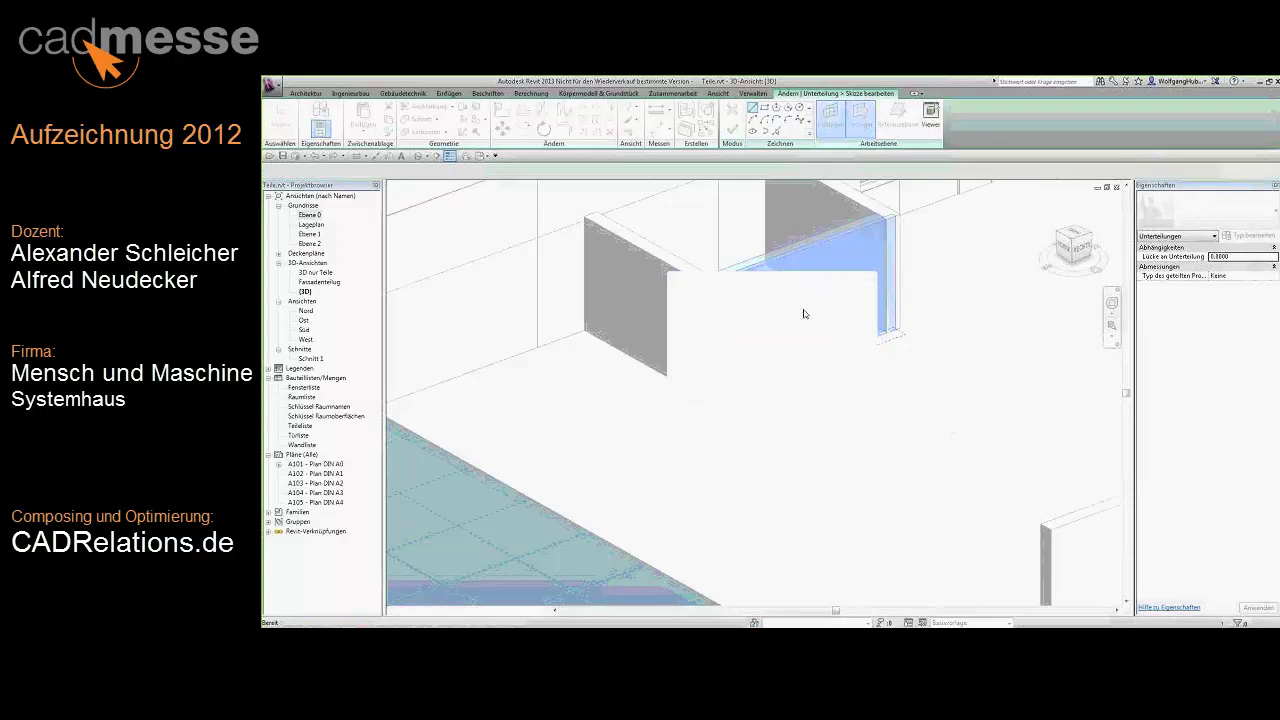
click(803, 314)
Sketch a sloping line down the wall, splitting the Kern wall part in two.
click(804, 340)
click(818, 398)
click(736, 133)
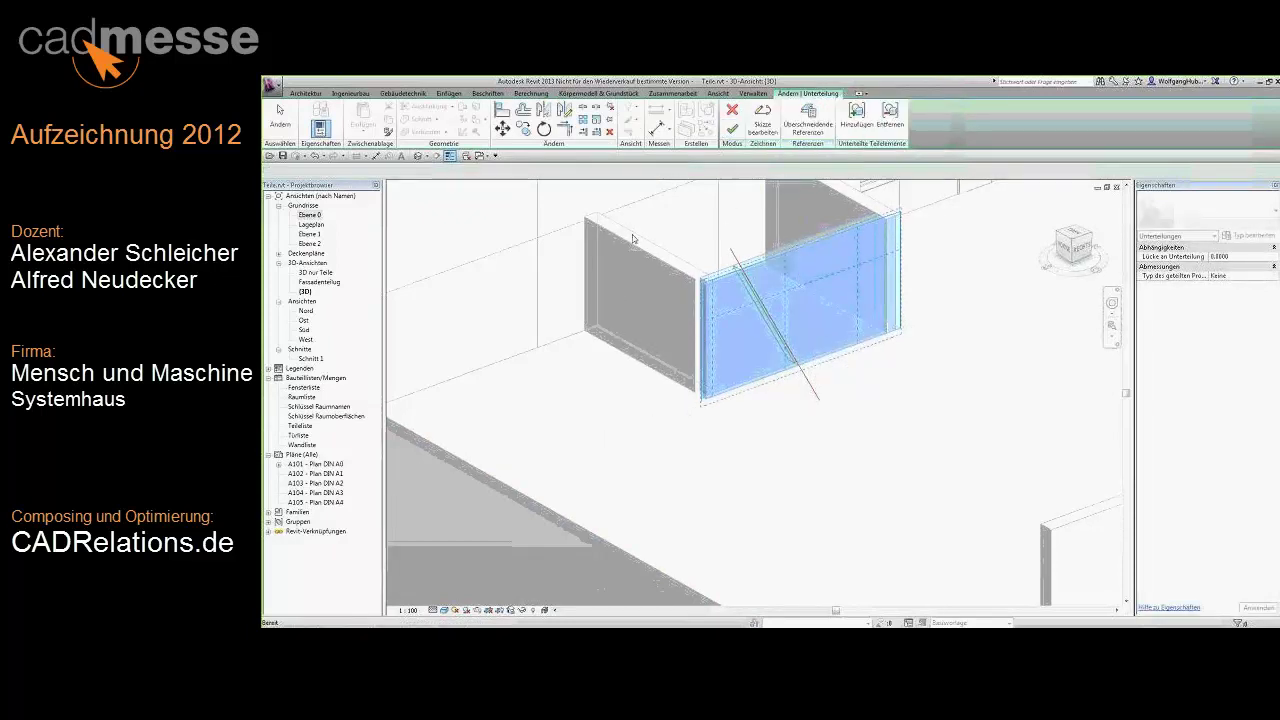
key(Escape)
scroll(728, 278, up, 3)
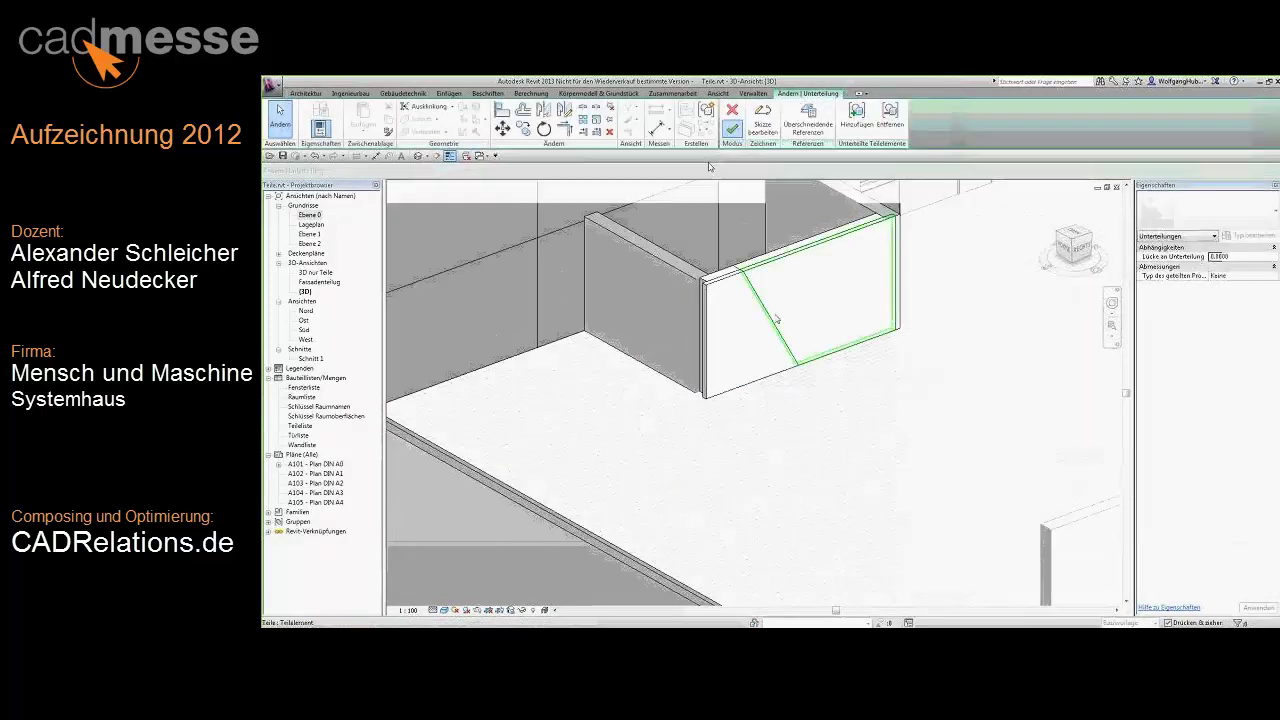
click(720, 270)
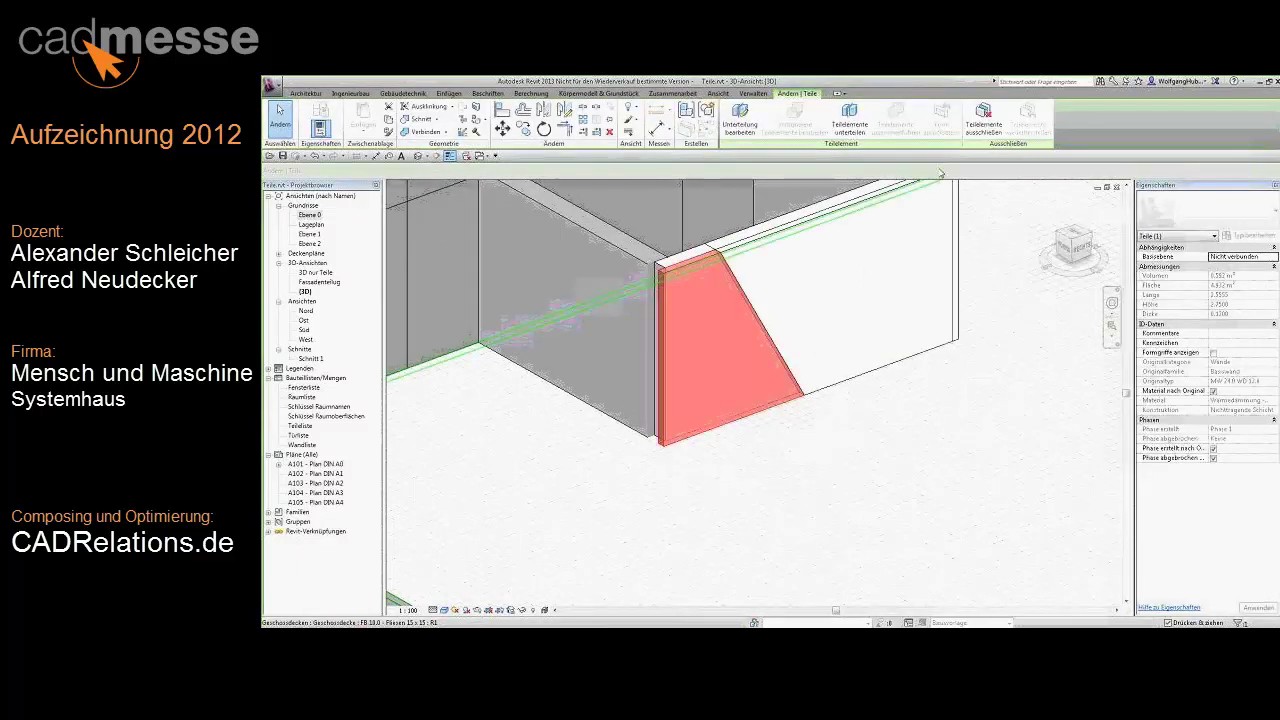
click(914, 423)
scroll(914, 423, down, 3)
scroll(914, 423, down, 2)
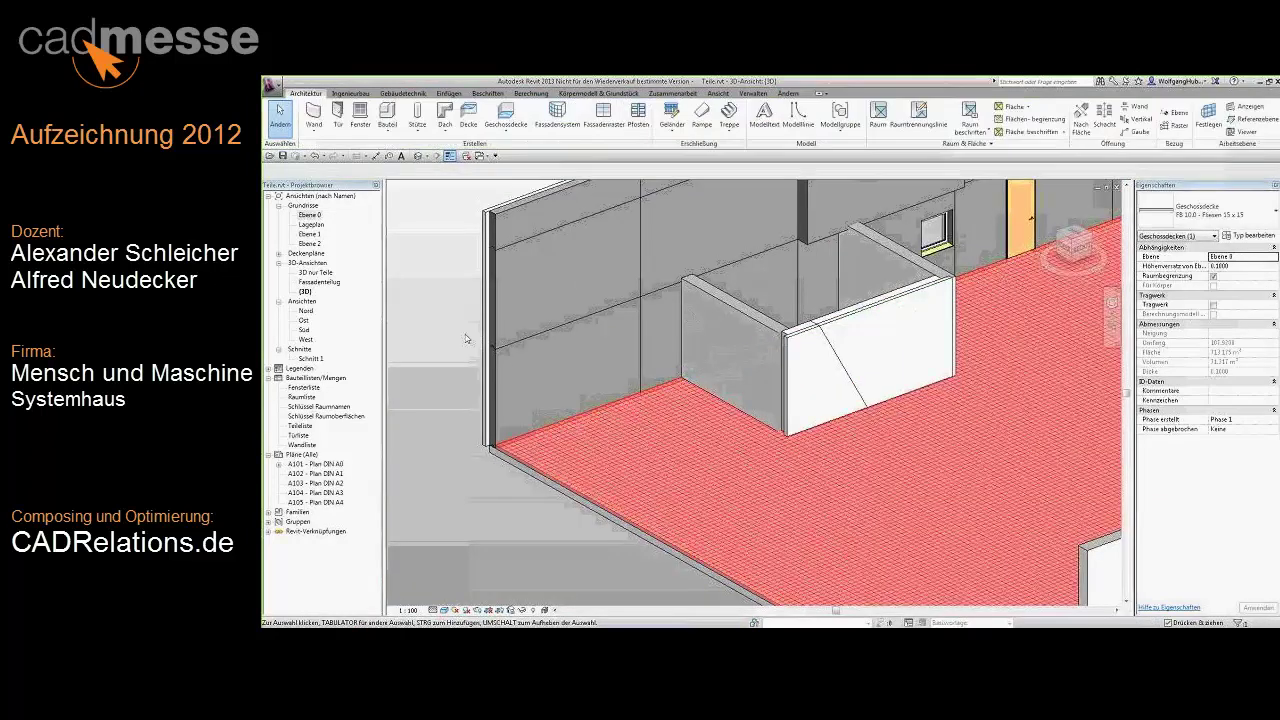
Select the hall's floor slab and convert it into parts.
click(466, 339)
scroll(709, 443, down, 3)
mouse_move(709, 443)
shift+middle_down()
mouse_move(834, 537)
mouse_move(785, 435)
shift+middle_up()
scroll(785, 435, up, 2)
scroll(785, 435, up, 2)
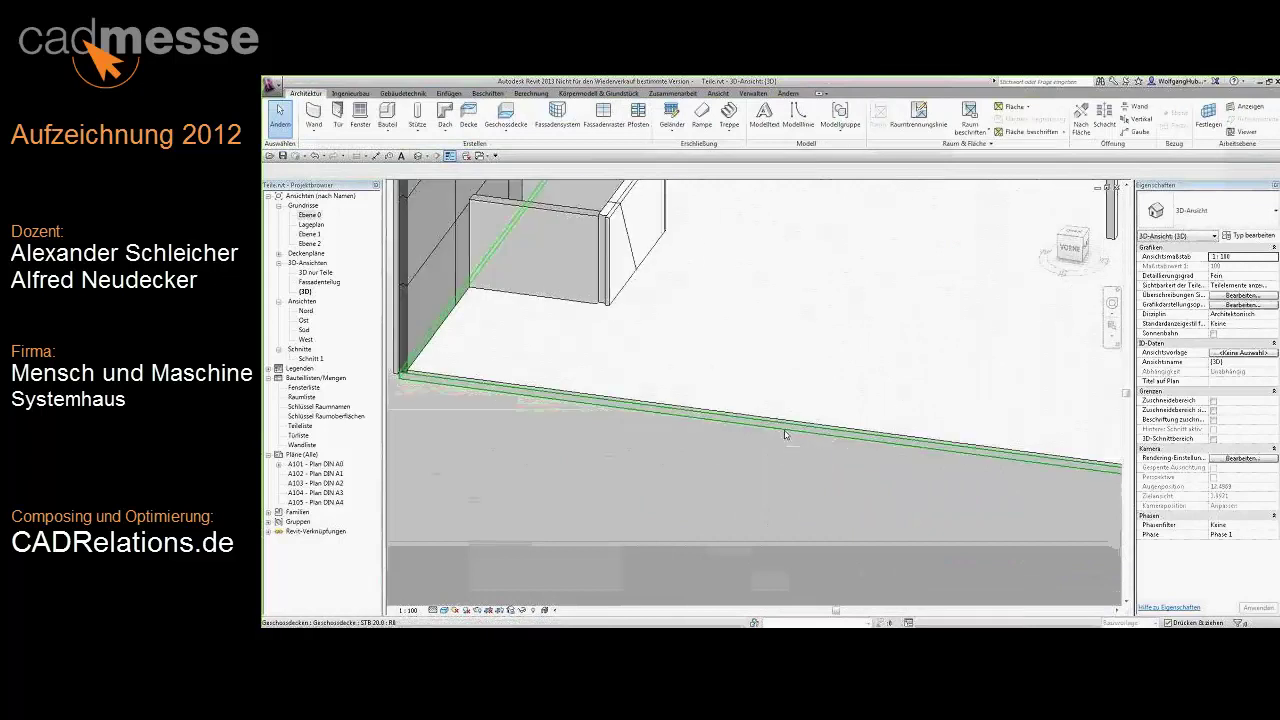
click(785, 435)
key(Escape)
mouse_move(784, 464)
shift+middle_down()
mouse_move(823, 463)
mouse_move(826, 366)
mouse_move(819, 482)
mouse_move(690, 130)
shift+middle_up()
click(826, 352)
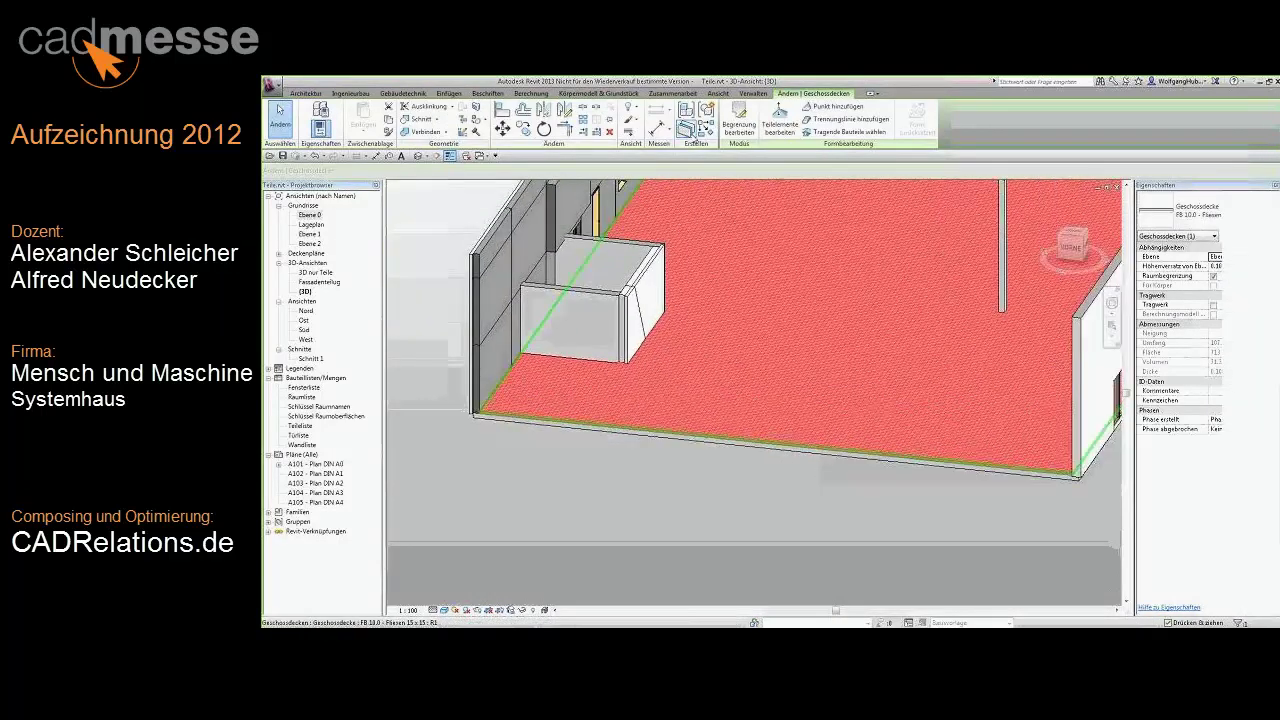
click(689, 130)
Divide the floor part using all grid lines as intersecting references.
click(920, 127)
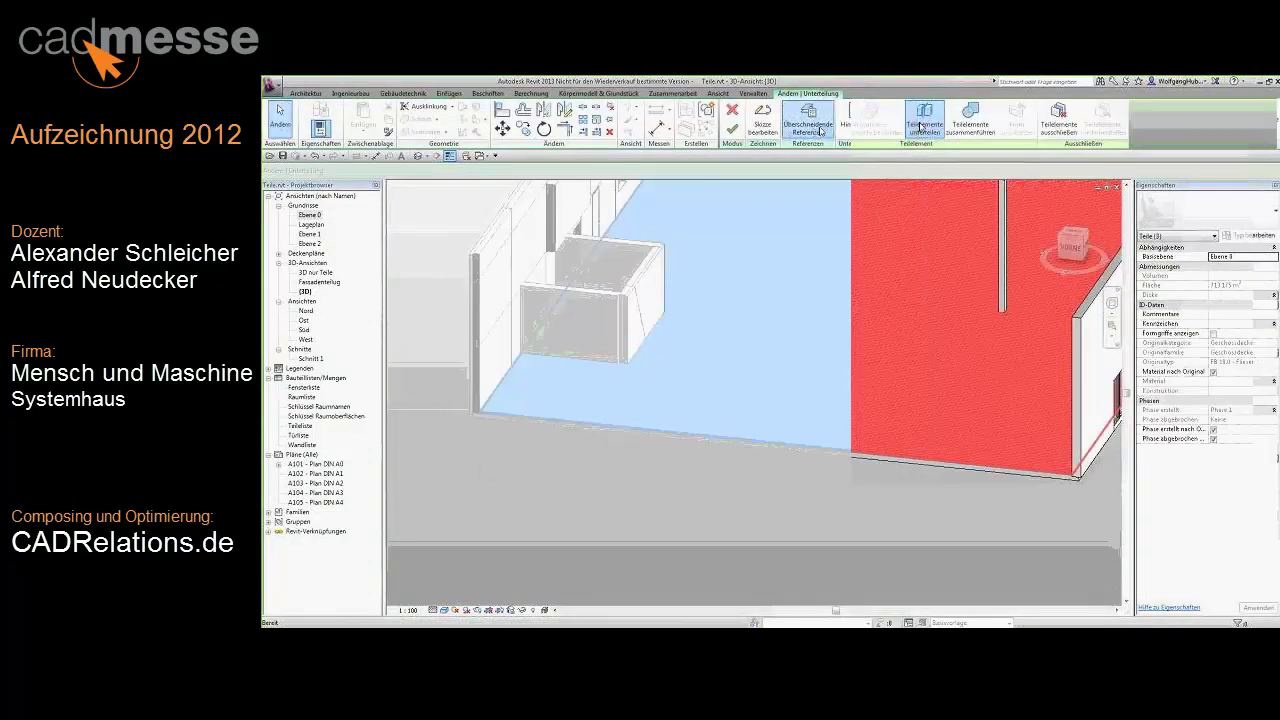
click(820, 130)
click(775, 274)
click(775, 274)
click(775, 274)
click(700, 291)
click(887, 292)
click(885, 446)
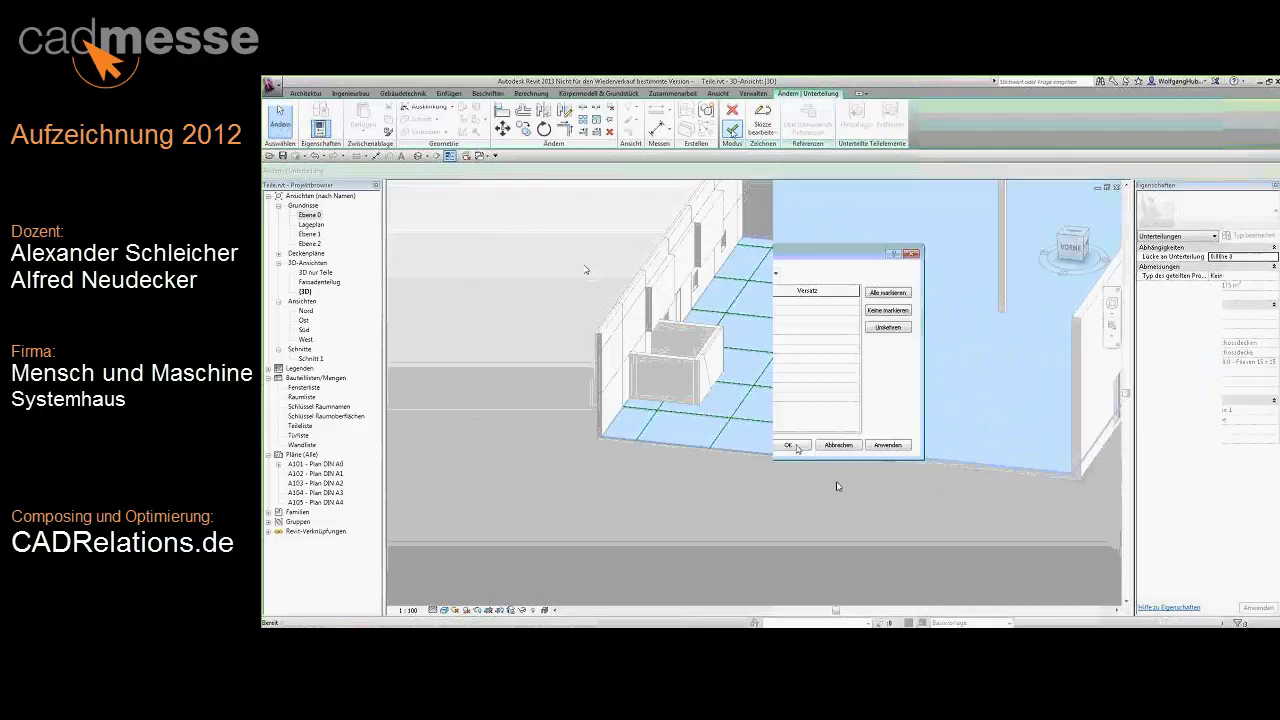
Exclude one floor tile from the divided parts.
shift+middle_drag(837, 486, 930, 406)
scroll(834, 361, up, 3)
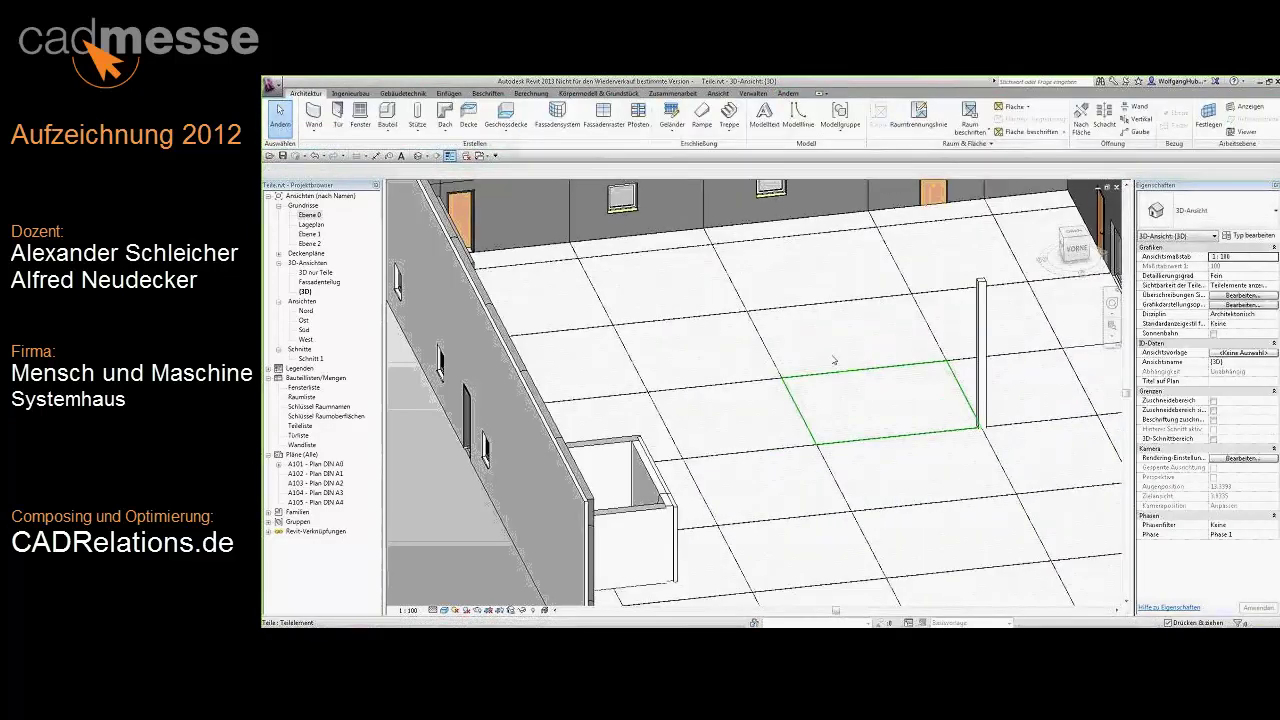
click(834, 361)
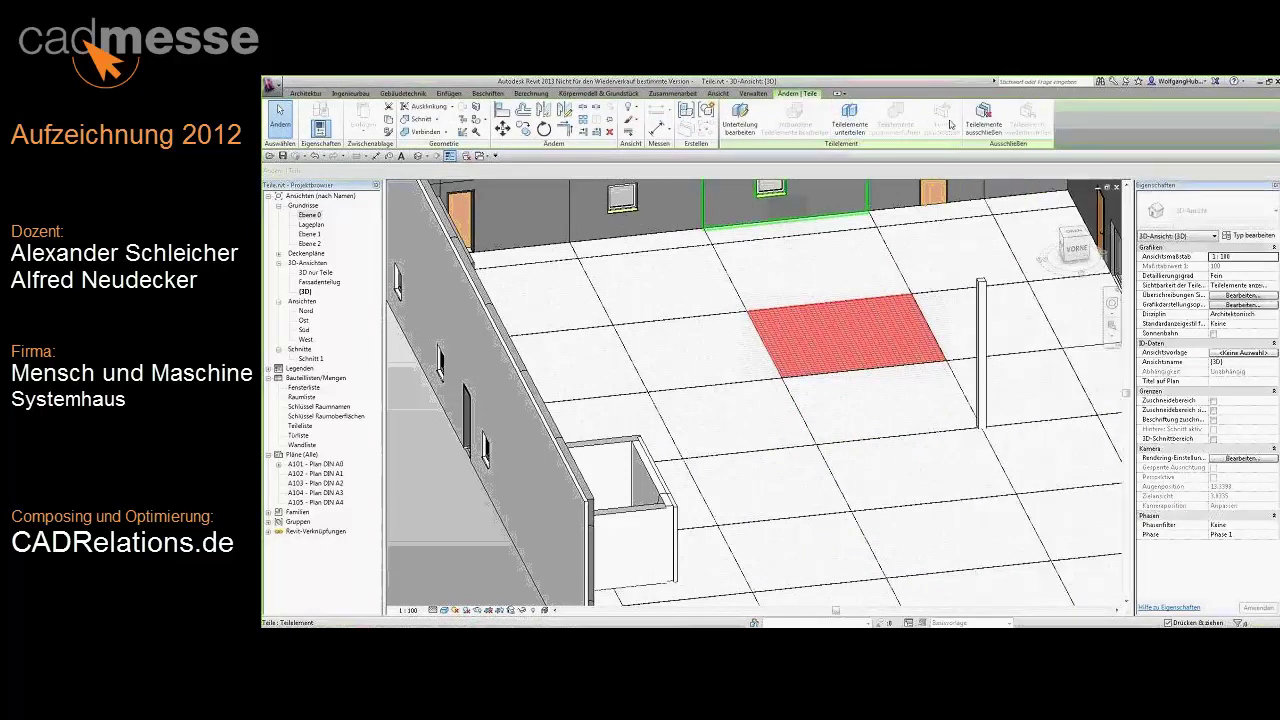
click(983, 118)
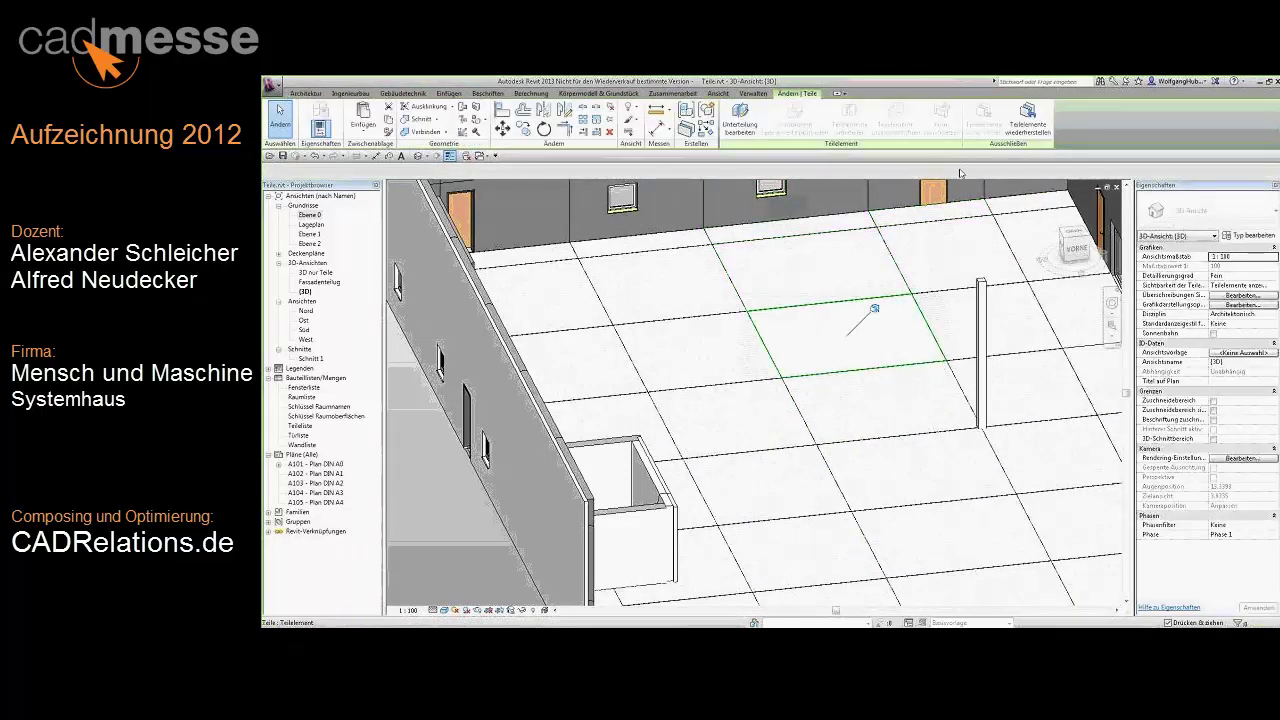
key(Escape)
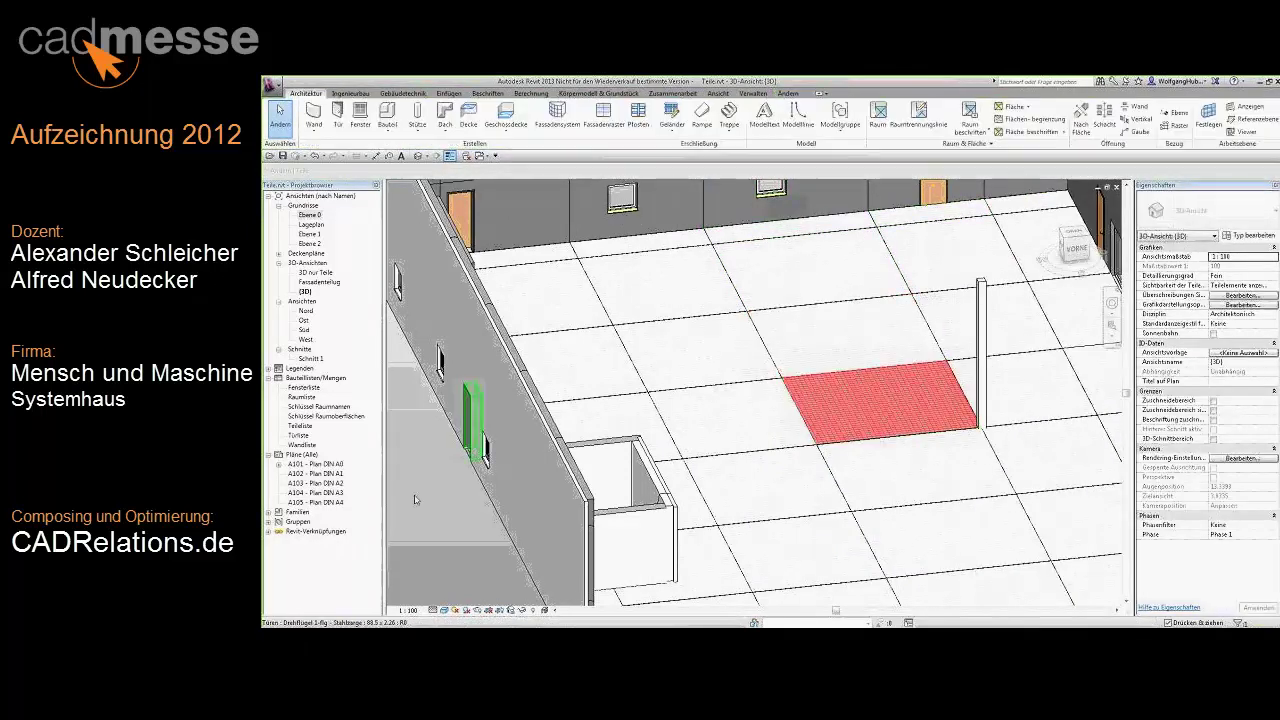
Open the Teileliste parts schedule and scroll through its entries.
double_click(300, 425)
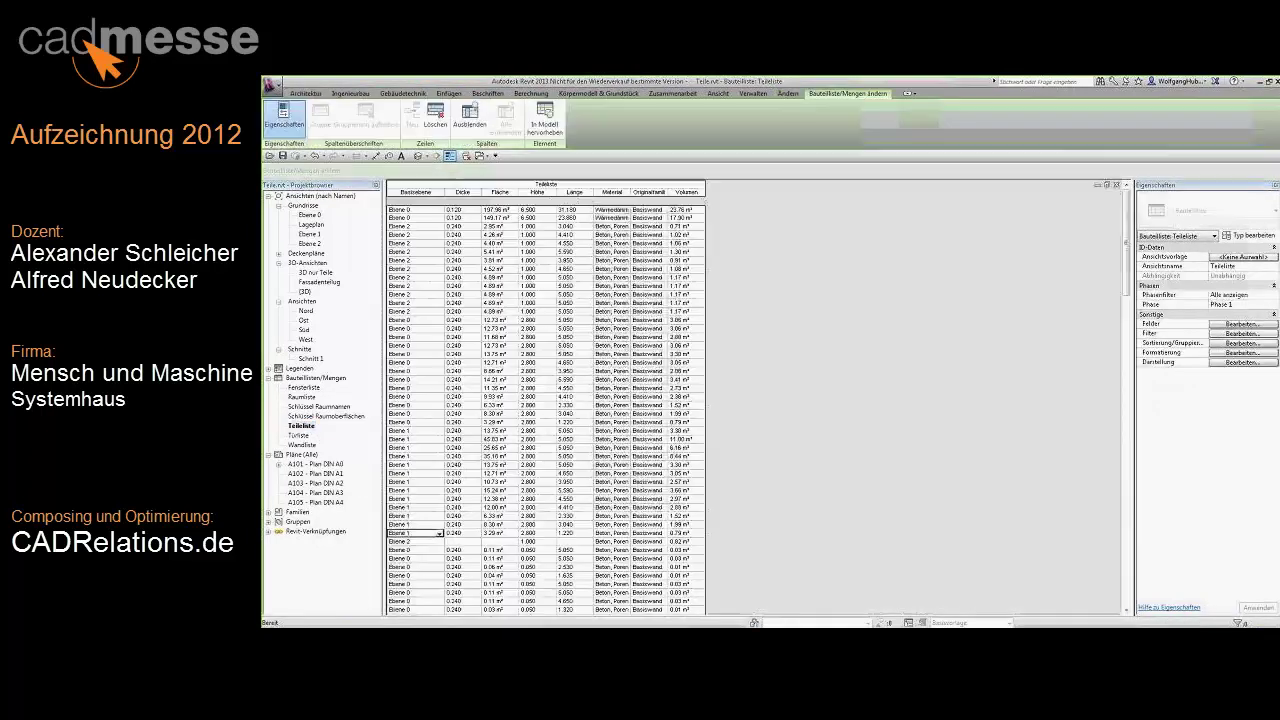
scroll(774, 403, down, 10)
scroll(774, 403, down, 5)
scroll(774, 403, down, 5)
scroll(805, 407, up, 5)
scroll(805, 407, up, 5)
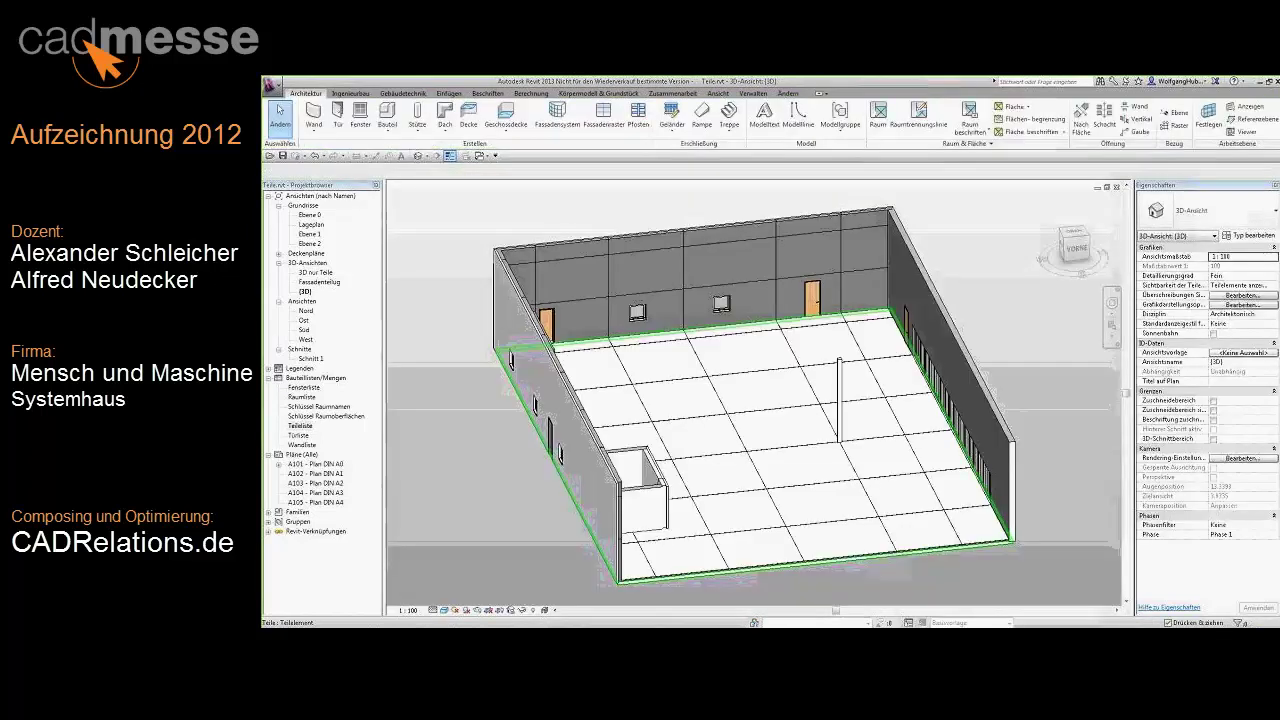
Search the project browser for view names containing 'ansicht'.
click(425, 157)
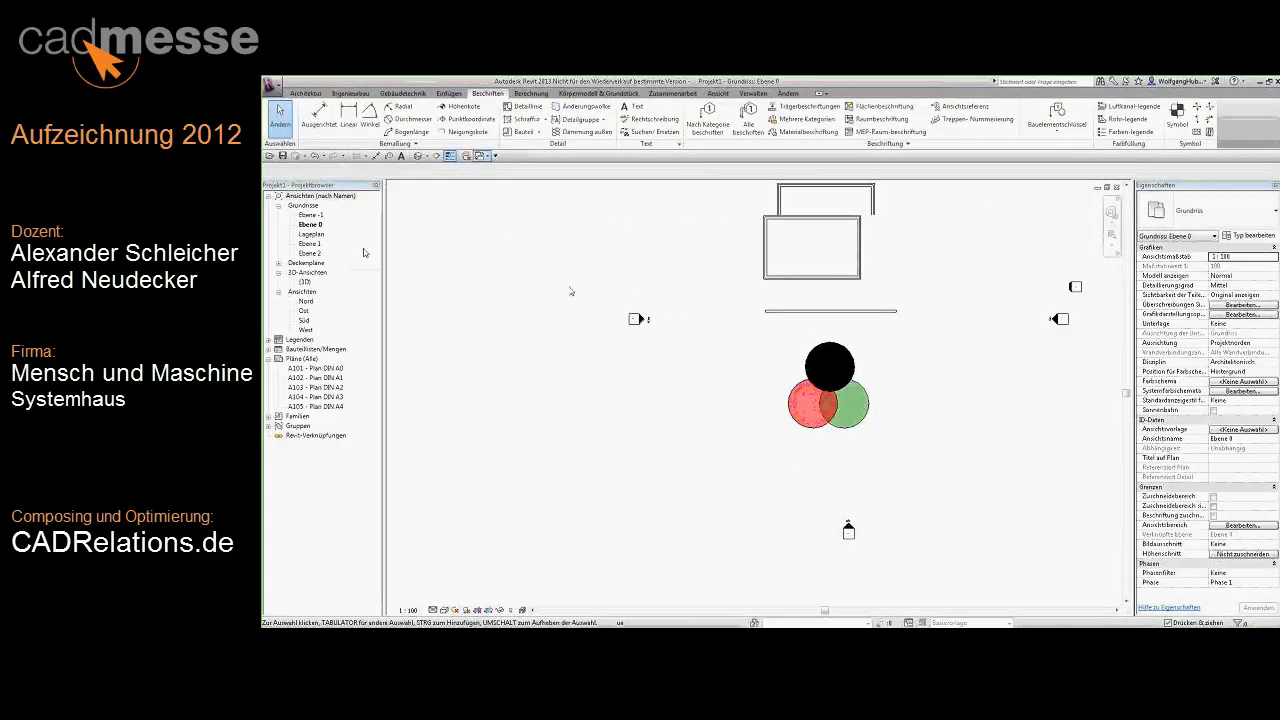
right_click(318, 218)
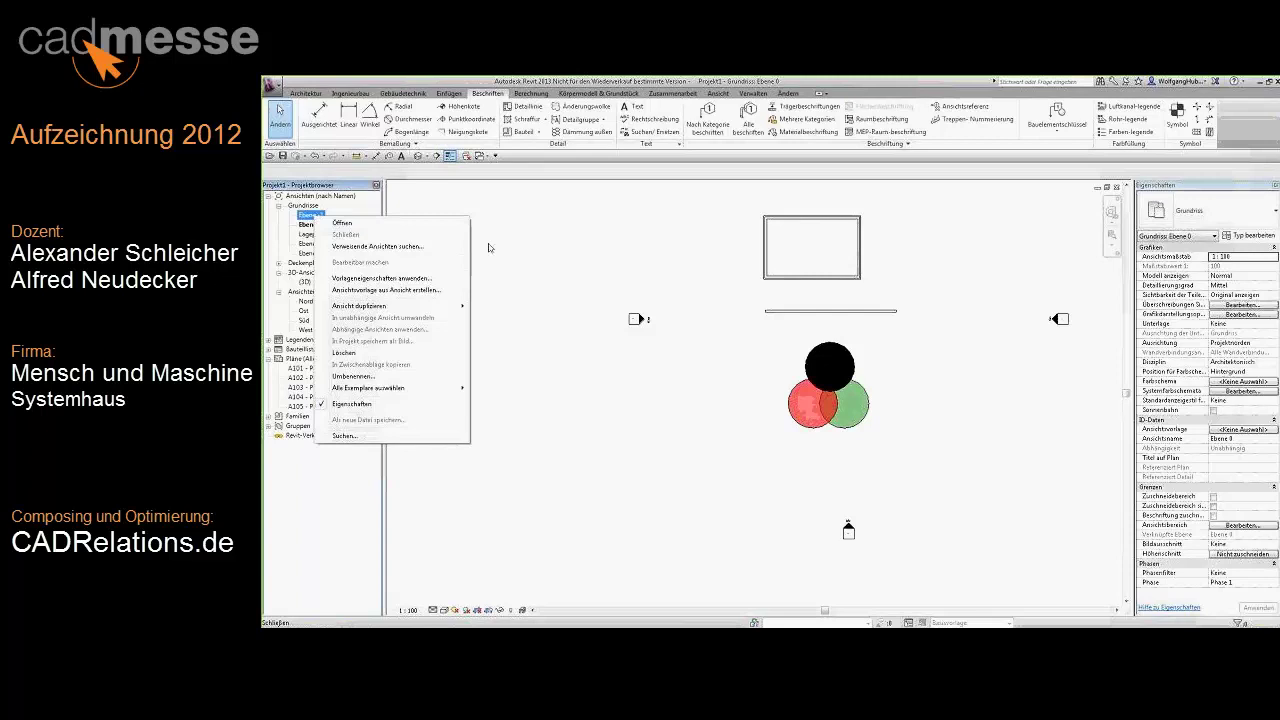
click(345, 435)
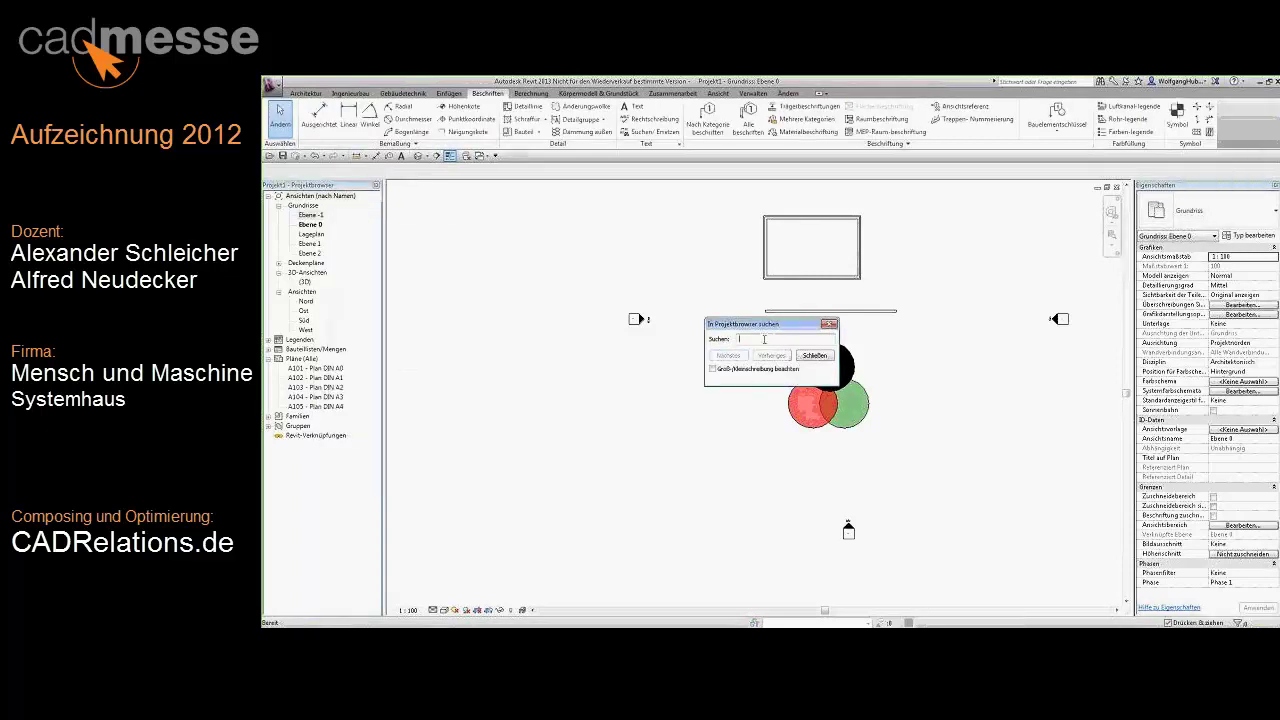
text(ansicht)
Step through the 'ansicht' matches, confirm the end-of-search message, and close the search.
click(741, 356)
click(727, 356)
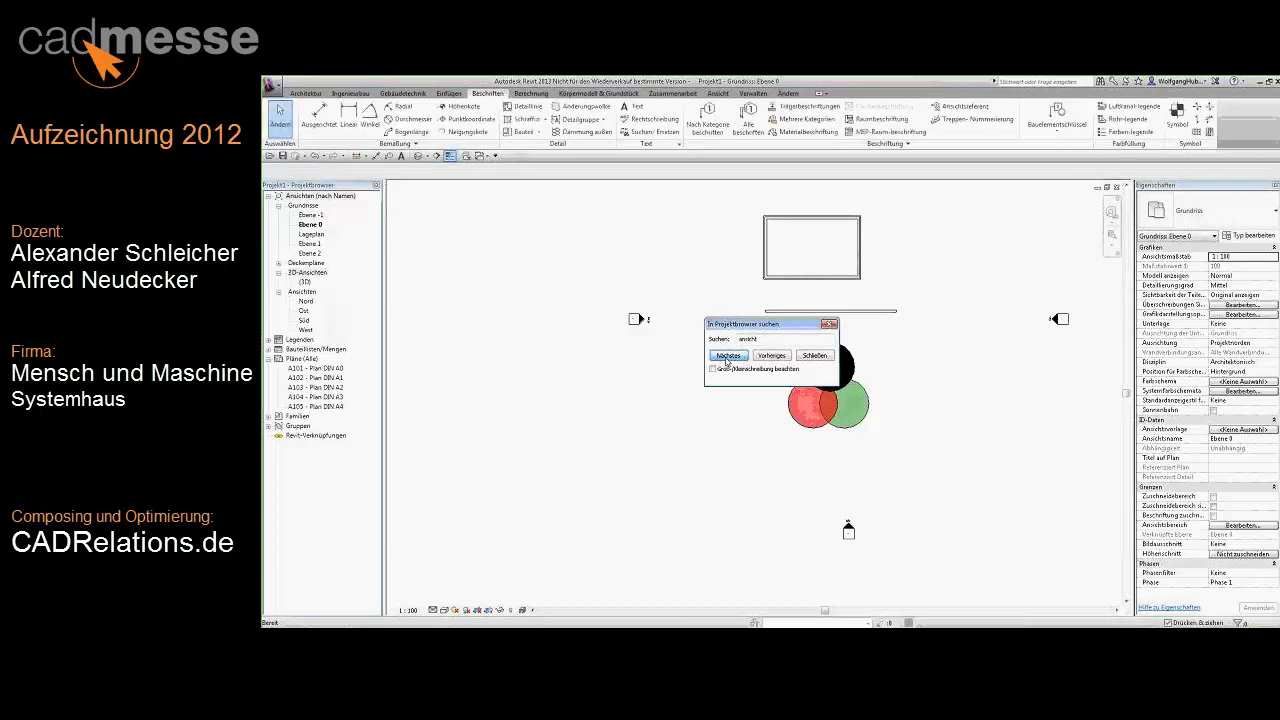
click(727, 357)
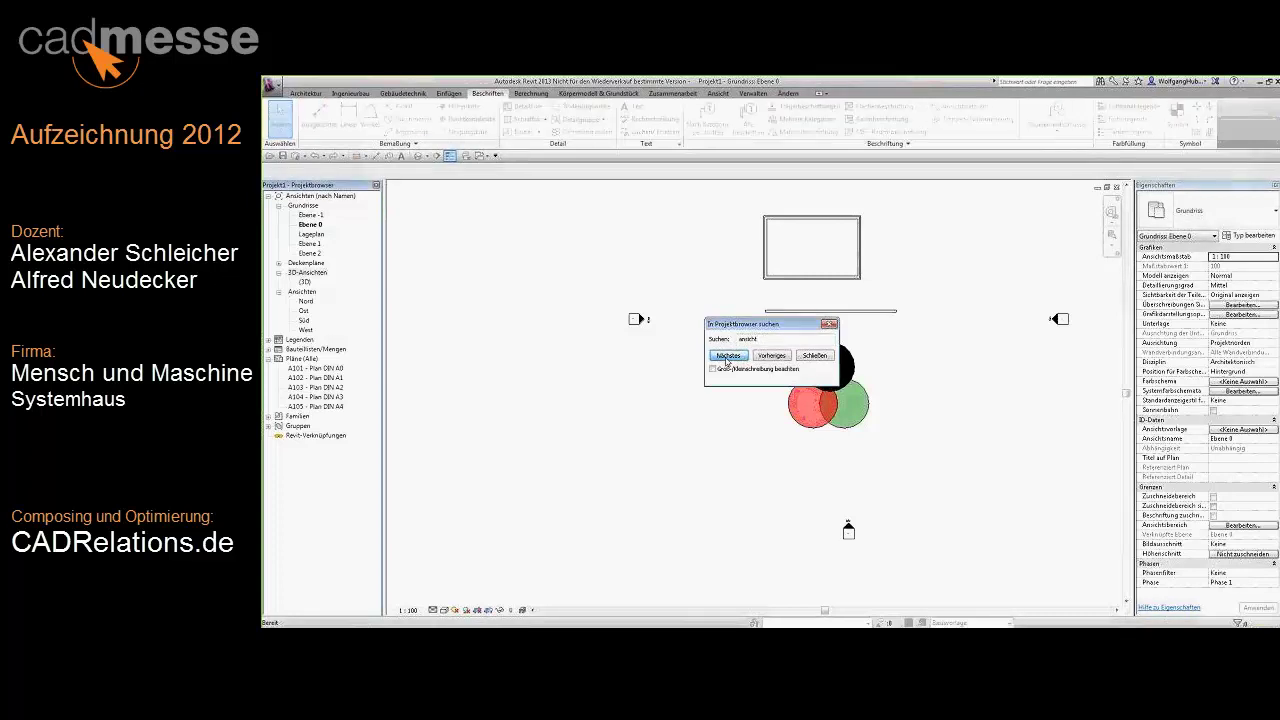
click(727, 357)
click(727, 357)
click(727, 357)
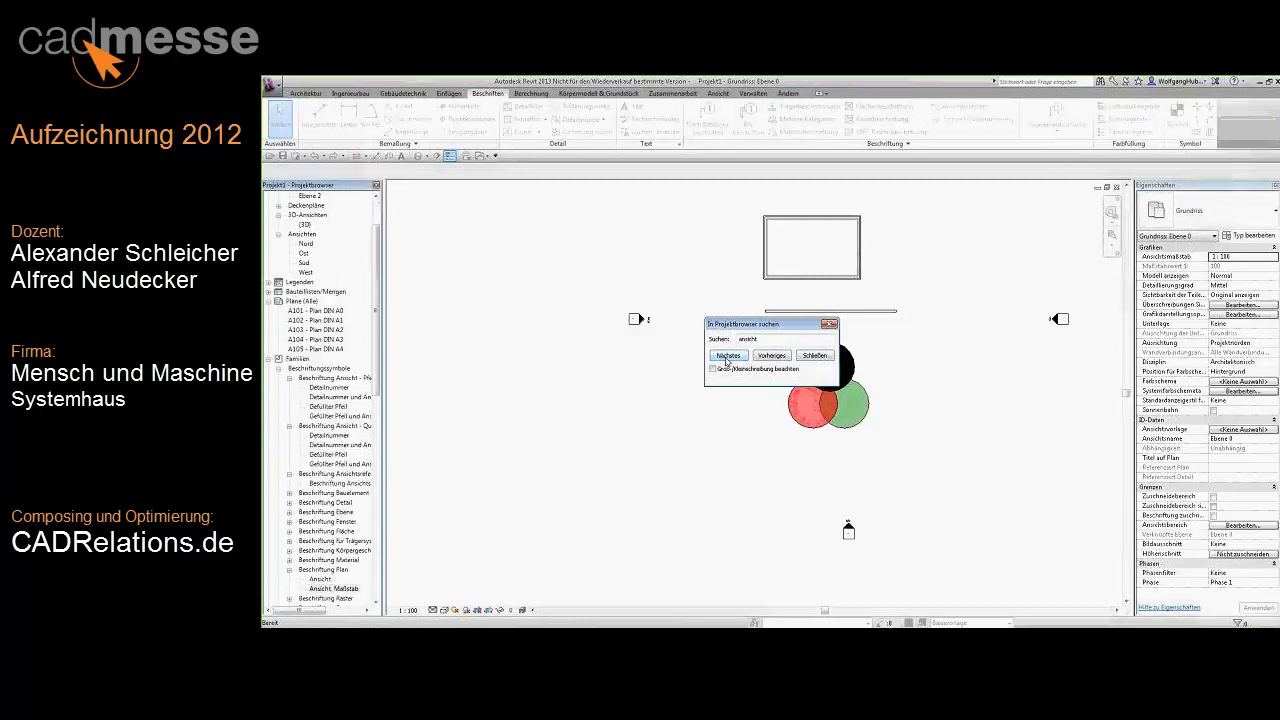
click(727, 357)
click(839, 365)
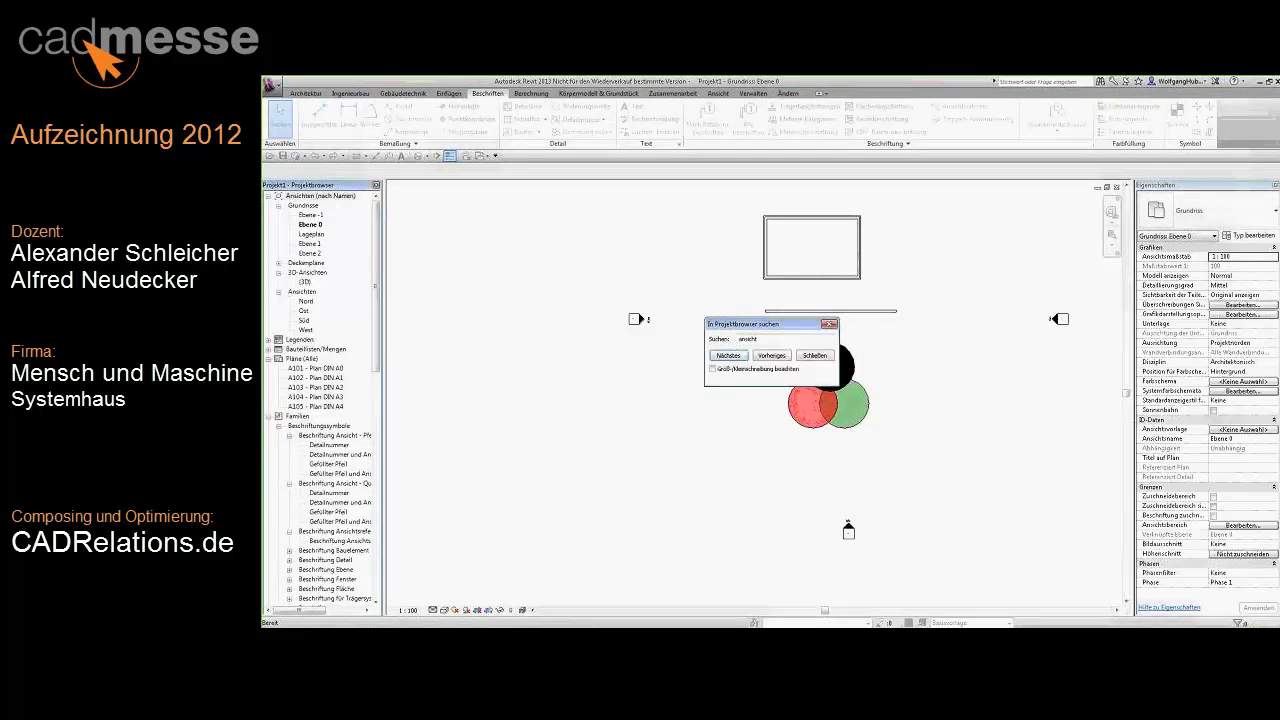
click(785, 358)
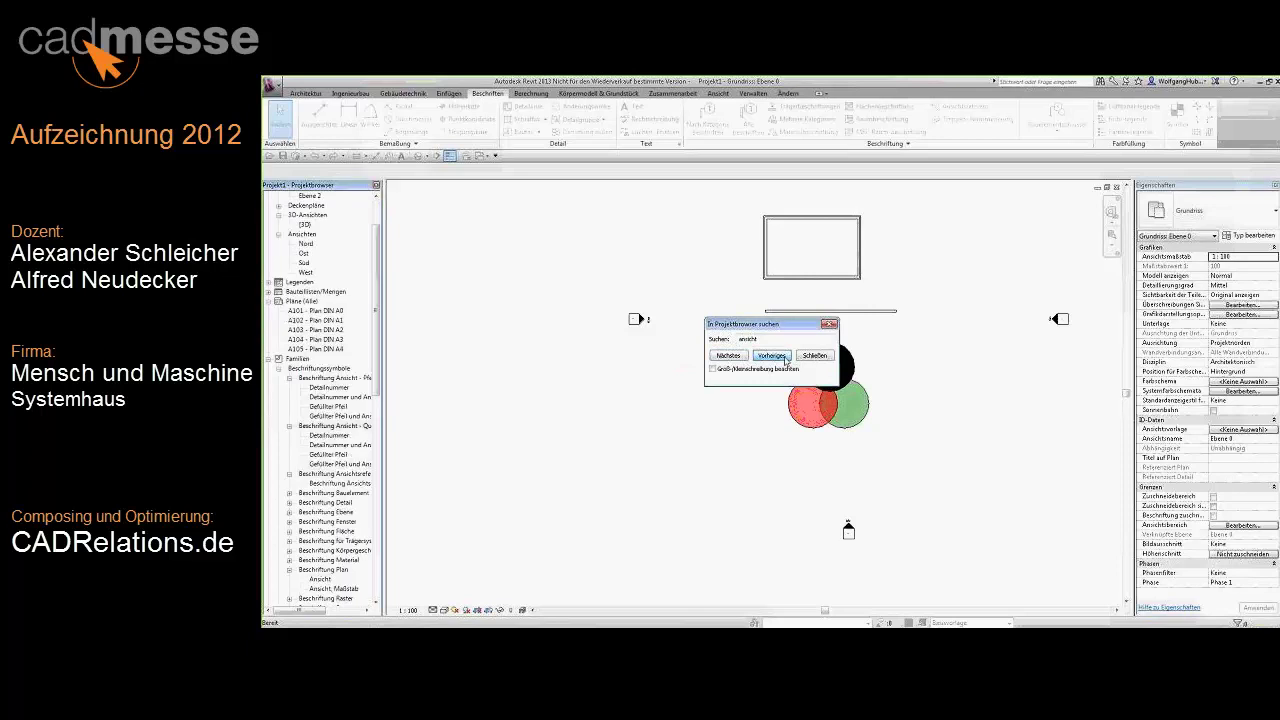
click(785, 358)
click(837, 340)
click(820, 375)
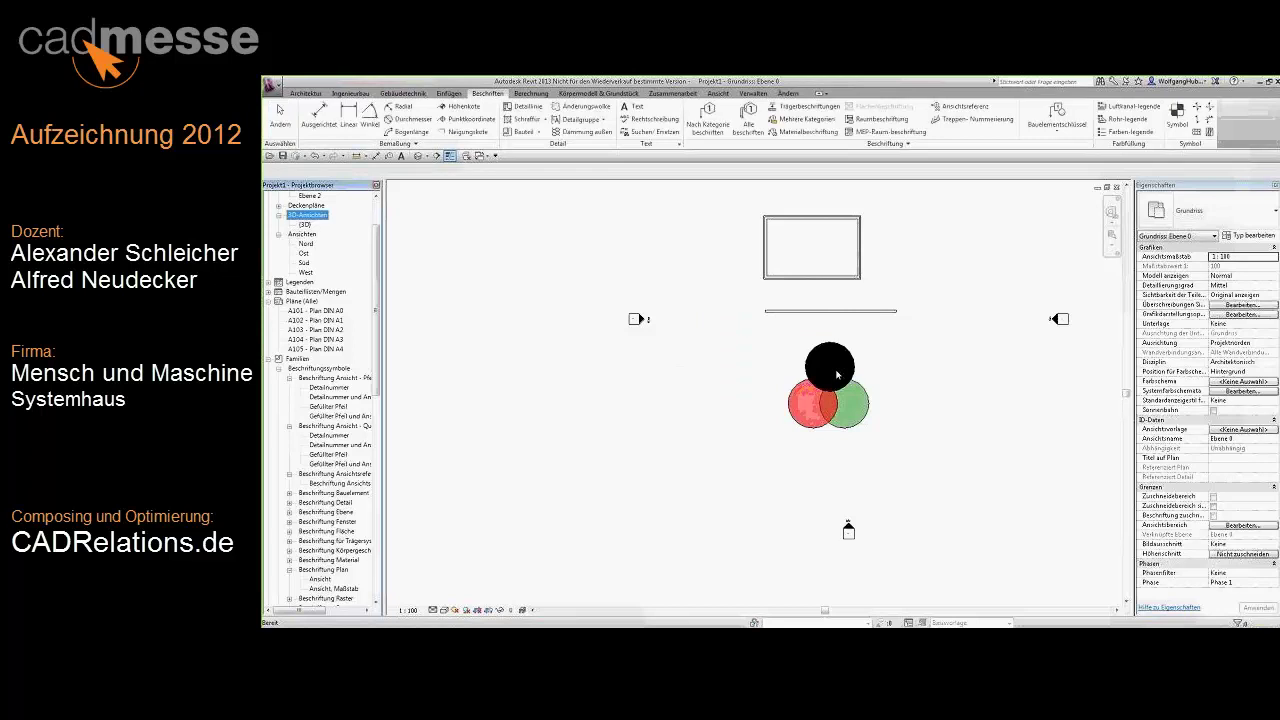
Zoom and pan the Ebene 0 circles plan, fit it with ZF, and list the open views.
scroll(953, 381, down, 1)
scroll(953, 381, up, 2)
scroll(829, 389, up, 3)
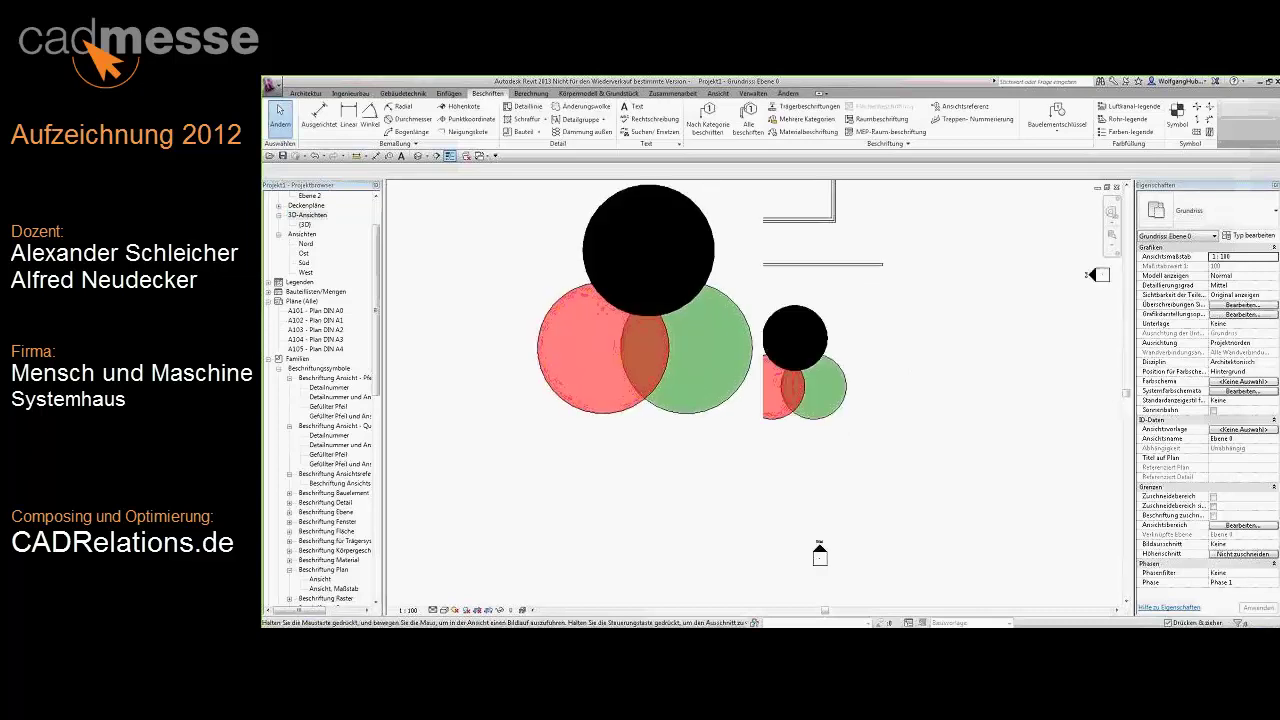
middle_drag(834, 373, 871, 385)
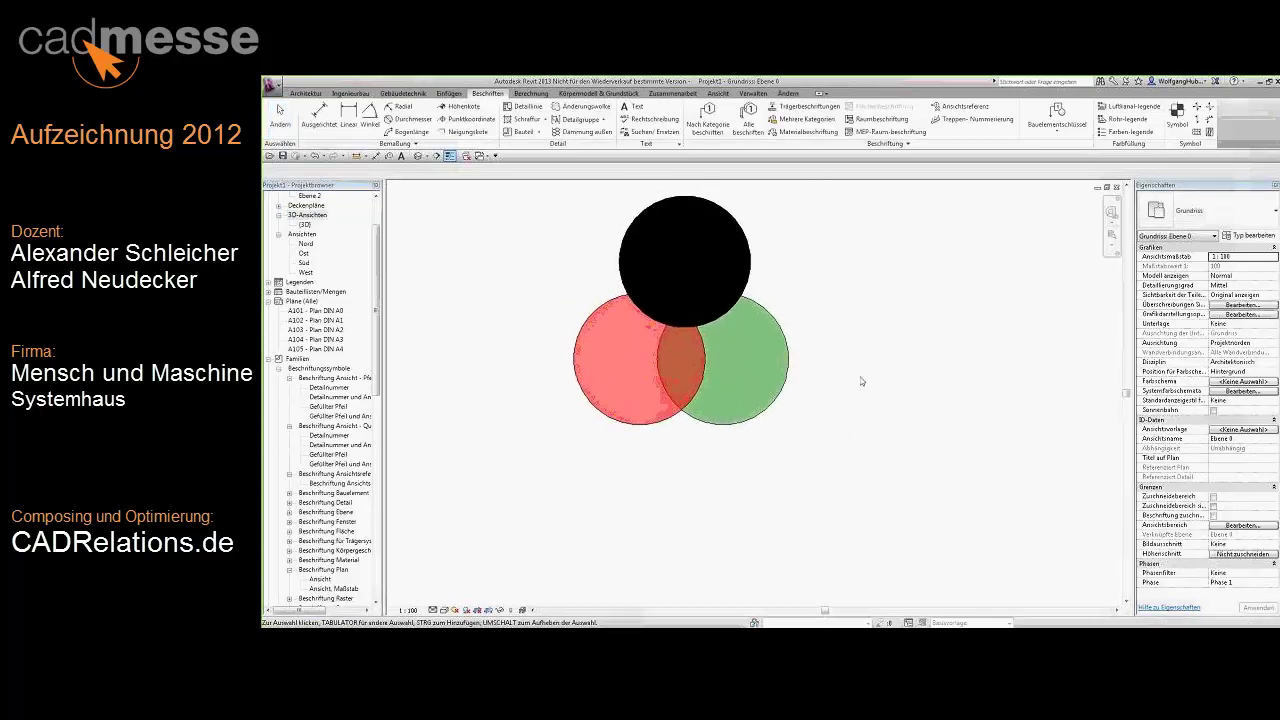
key(z)
key(f)
scroll(859, 440, up, 2)
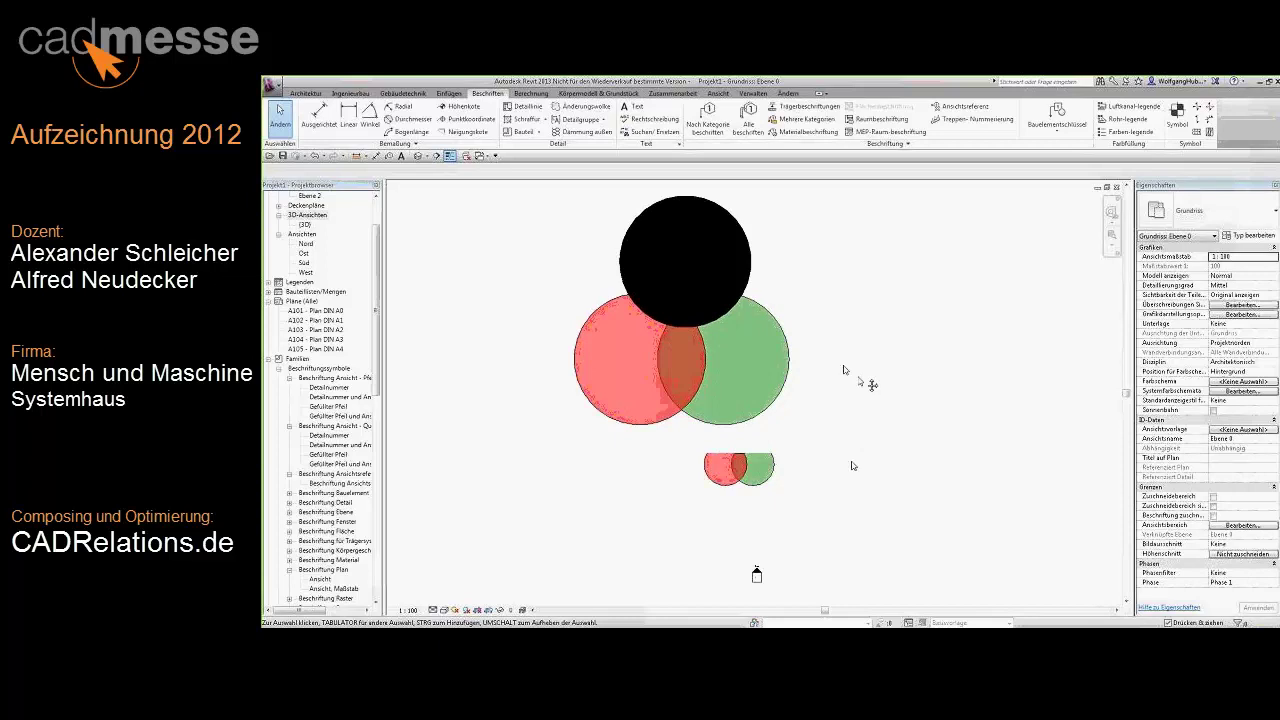
scroll(843, 453, up, 3)
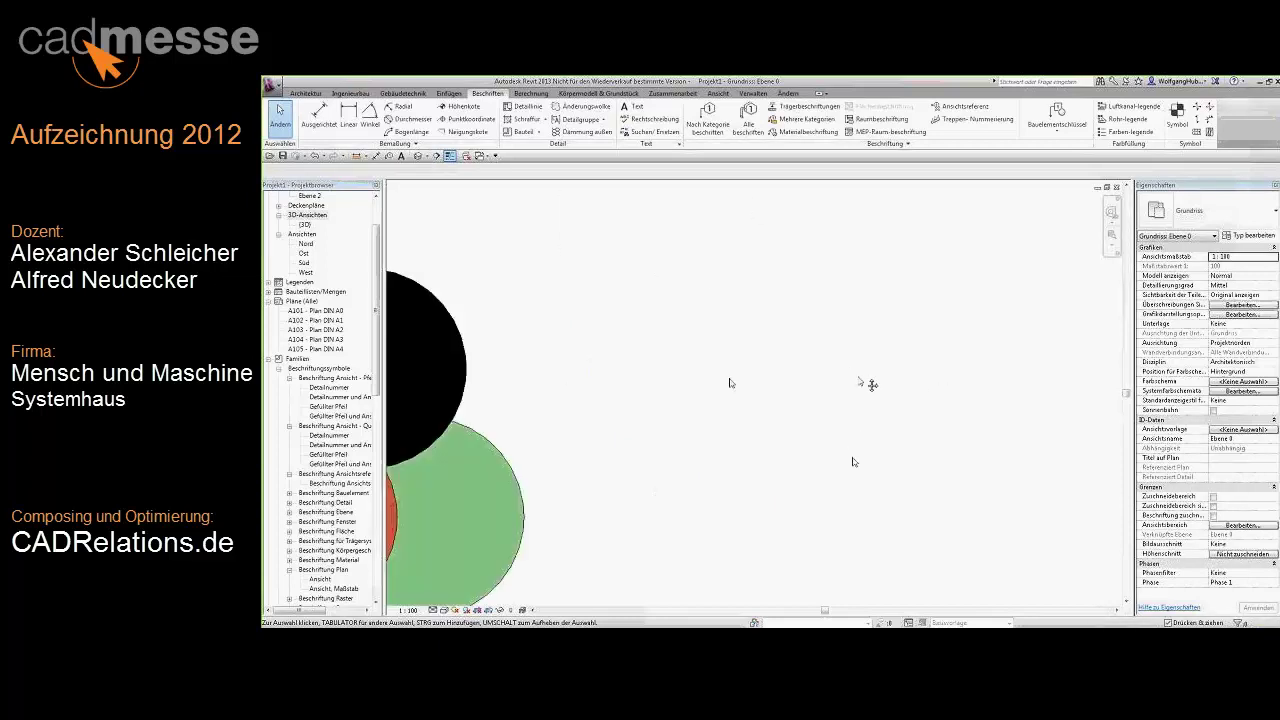
middle_drag(737, 303, 843, 409)
scroll(812, 377, up, 2)
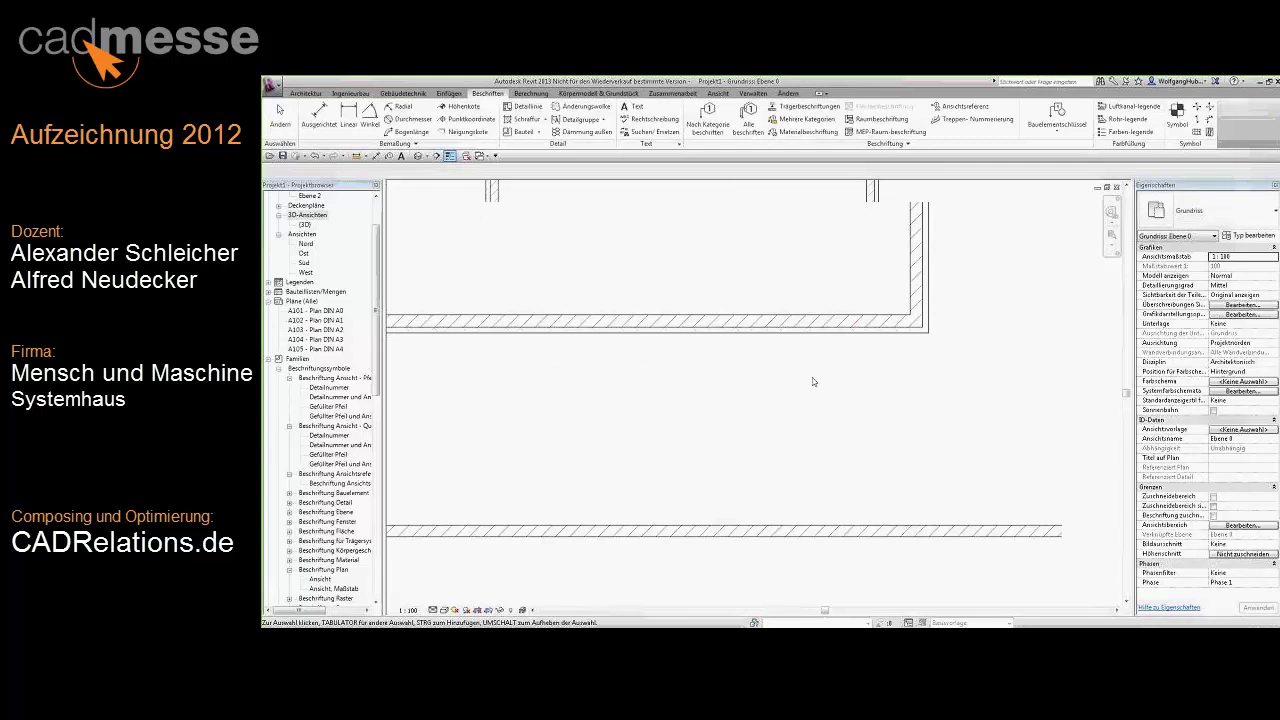
key(z)
key(f)
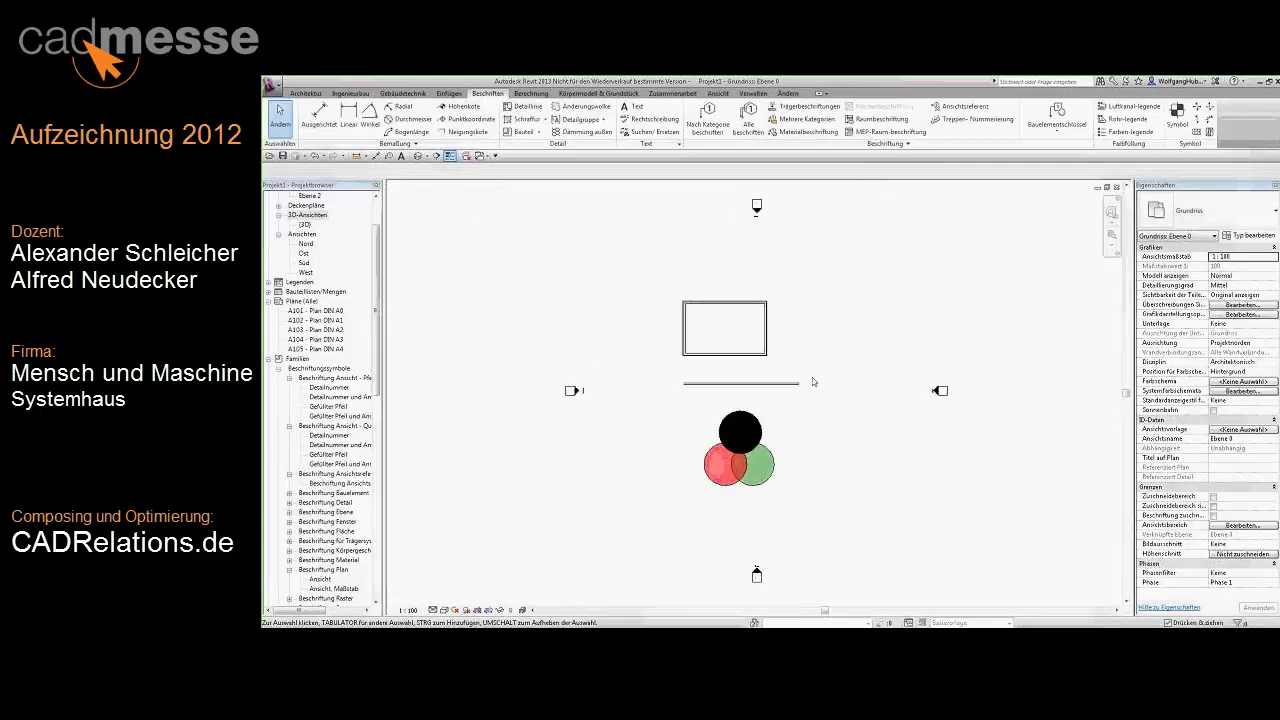
scroll(812, 377, up, 5)
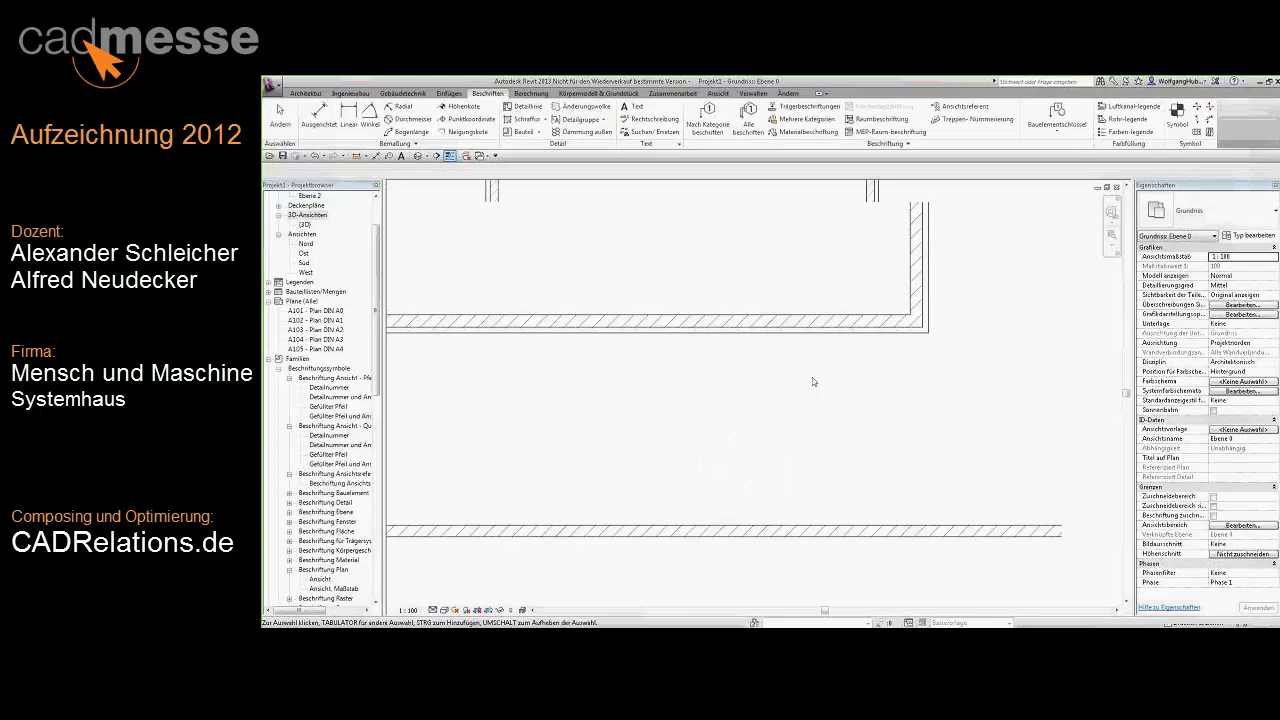
key(z)
key(f)
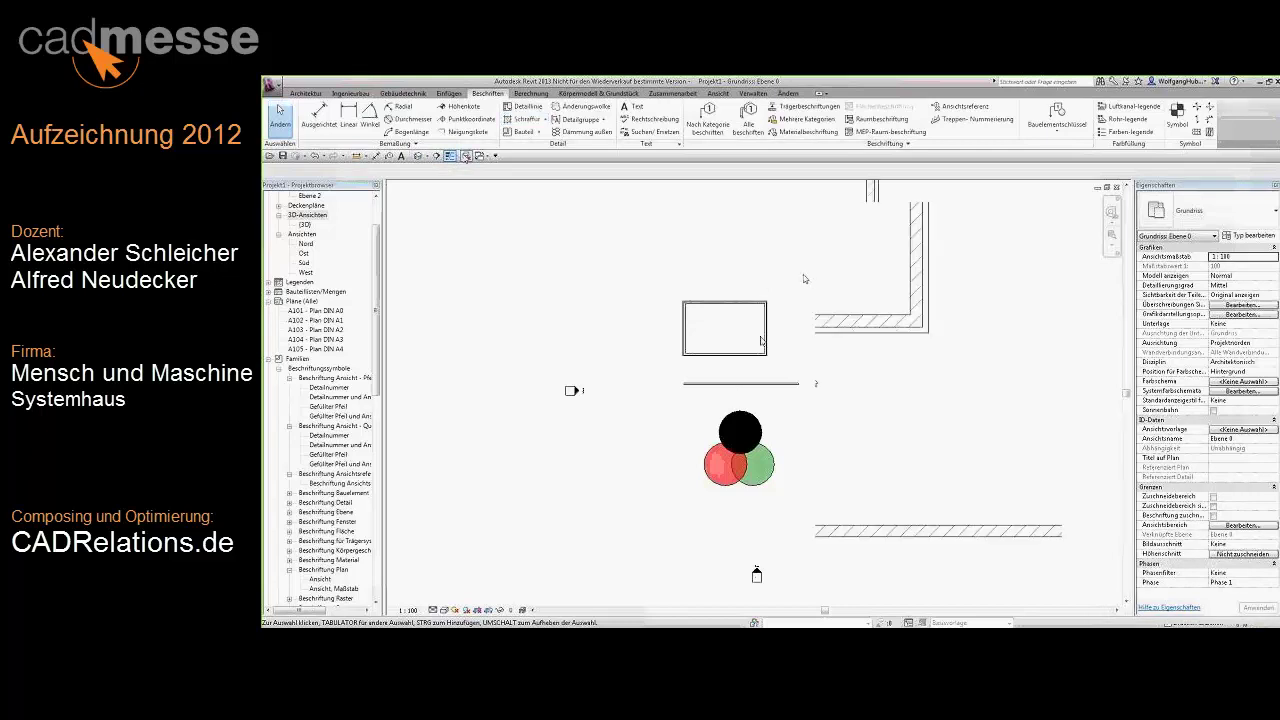
click(481, 156)
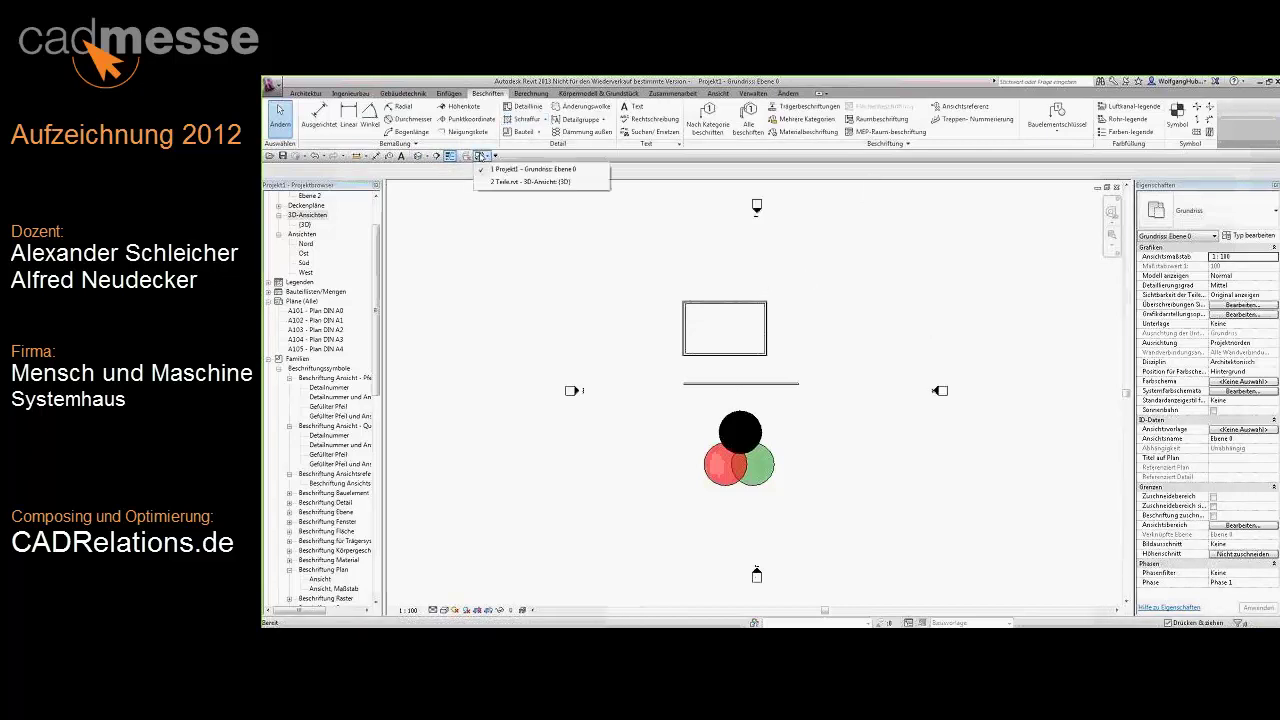
Open the Teile.rvt Ebene 0 plan and delete the 1.78 dimension segment.
click(507, 182)
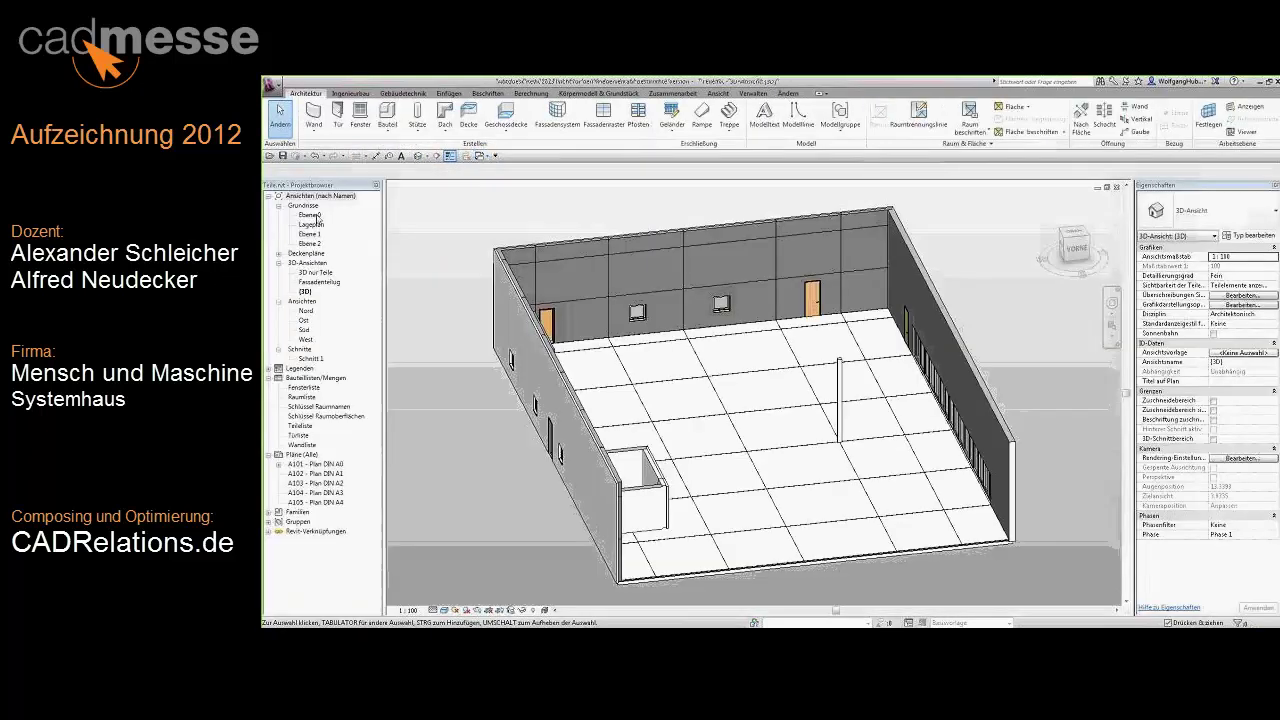
double_click(310, 215)
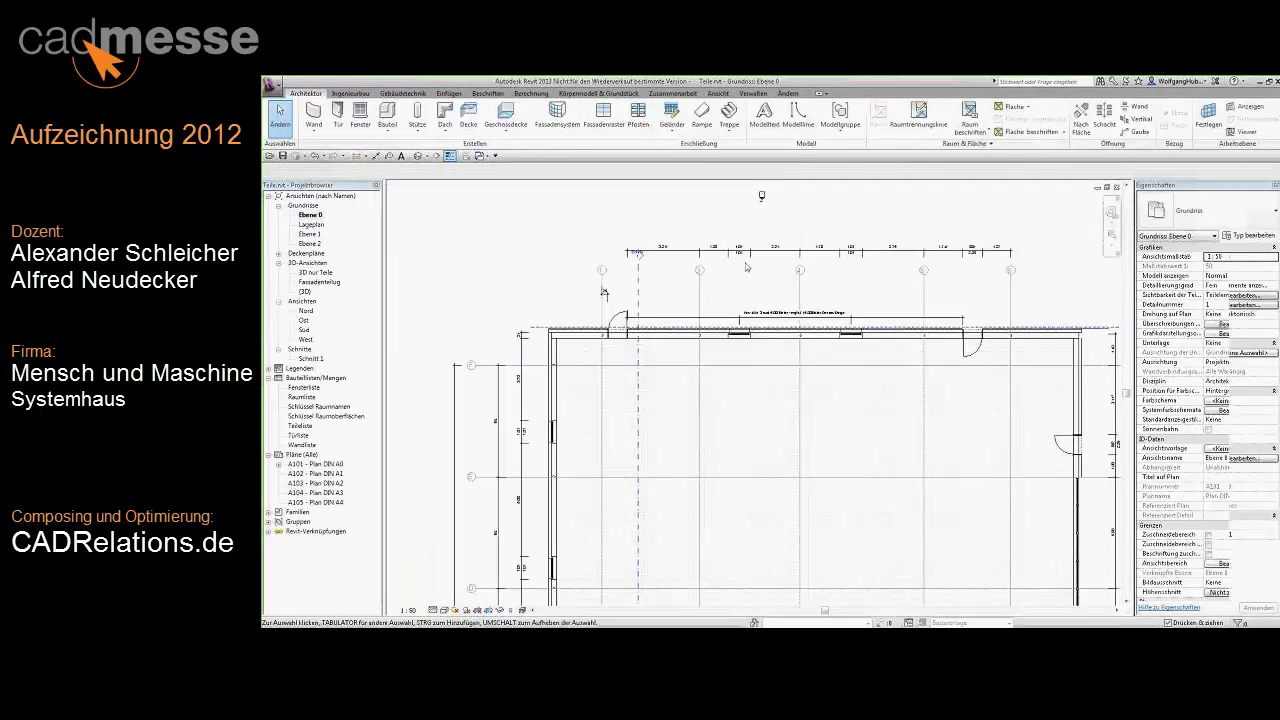
scroll(745, 268, up, 5)
scroll(808, 277, up, 1)
scroll(774, 306, down, 1)
scroll(648, 351, down, 1)
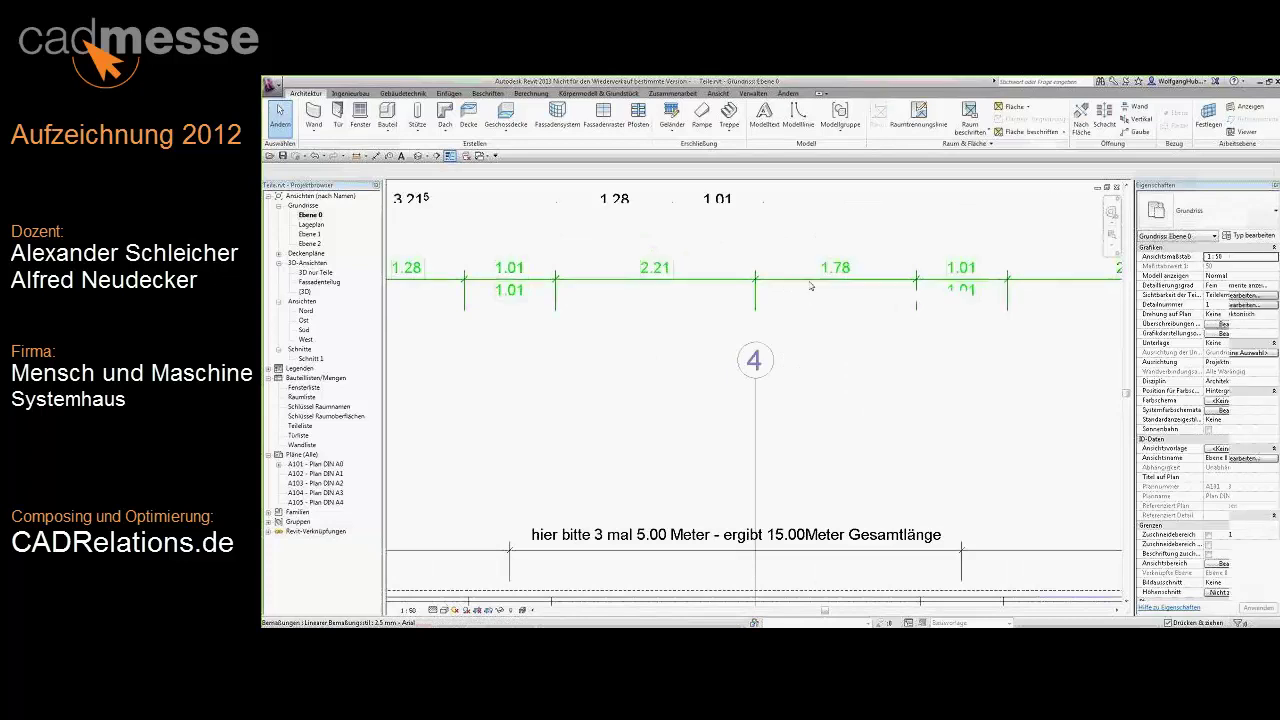
click(815, 288)
key(Delete)
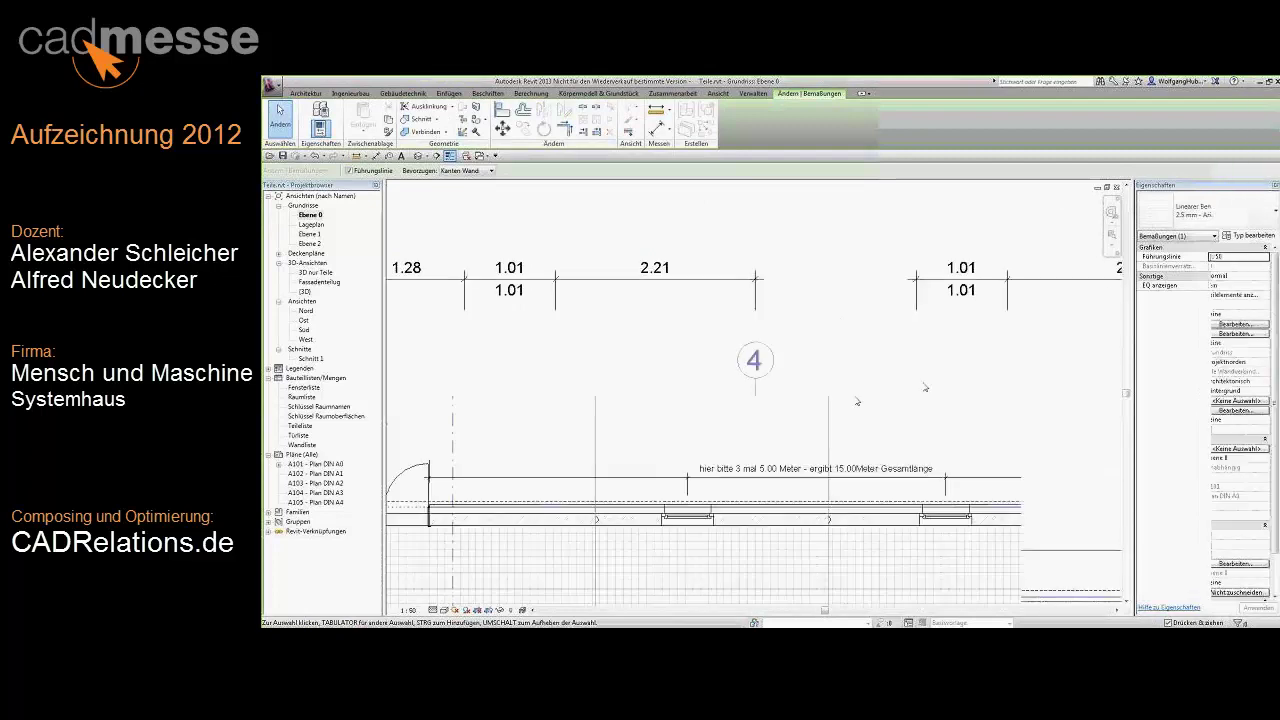
Pan to the top wall and select the '3 mal 5.00 Meter' EQ dimension.
scroll(925, 387, down, 2)
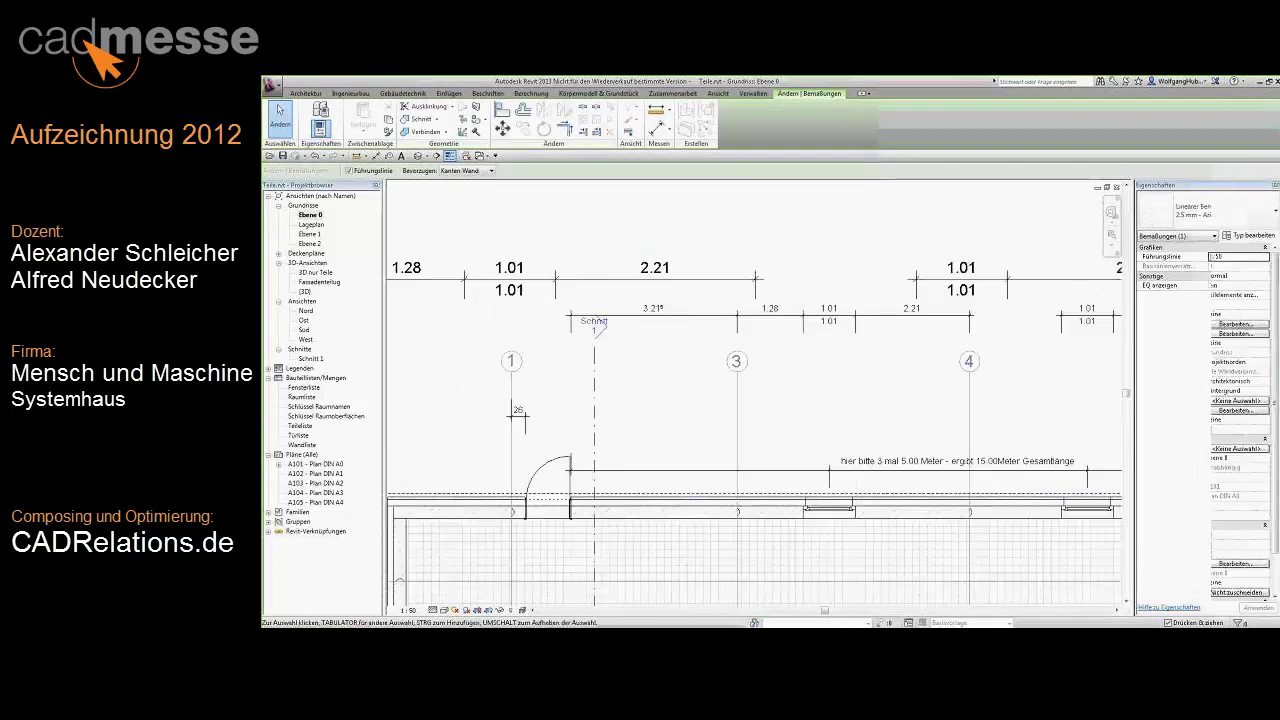
click(775, 320)
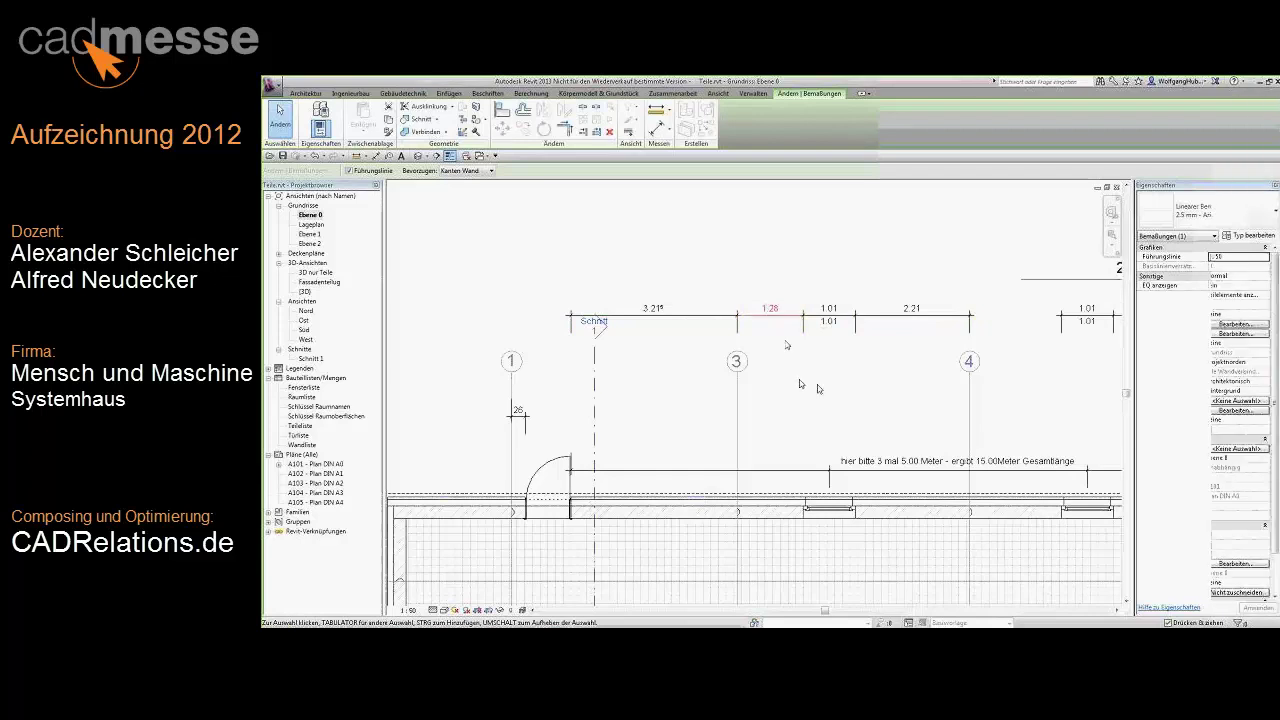
click(849, 400)
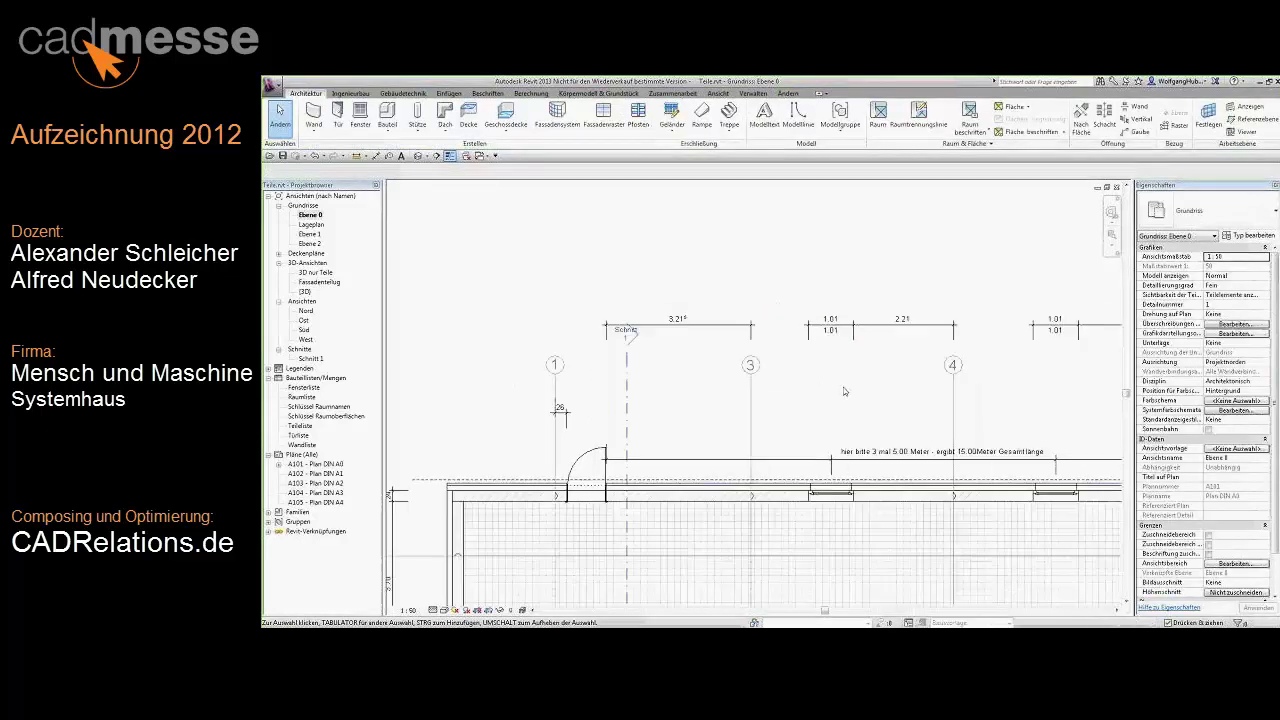
scroll(858, 440, down, 3)
scroll(856, 469, up, 2)
mouse_move(834, 420)
middle_down()
mouse_move(820, 480)
mouse_move(766, 497)
middle_up()
scroll(813, 466, down, 3)
scroll(813, 466, up, 3)
scroll(766, 497, down, 2)
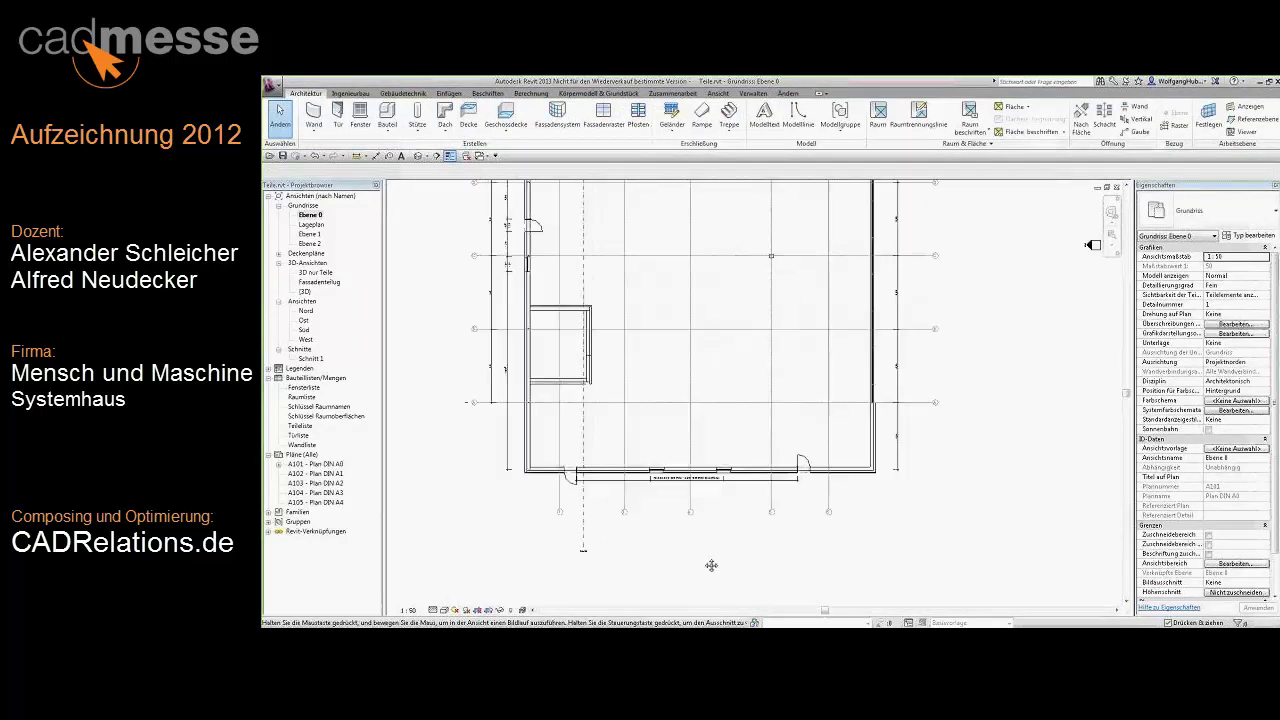
middle_drag(929, 460, 931, 539)
scroll(734, 280, up, 2)
middle_drag(734, 280, 806, 294)
scroll(449, 466, down, 2)
middle_drag(449, 466, 443, 502)
scroll(764, 312, up, 2)
scroll(764, 312, up, 2)
scroll(764, 312, up, 2)
scroll(602, 340, up, 1)
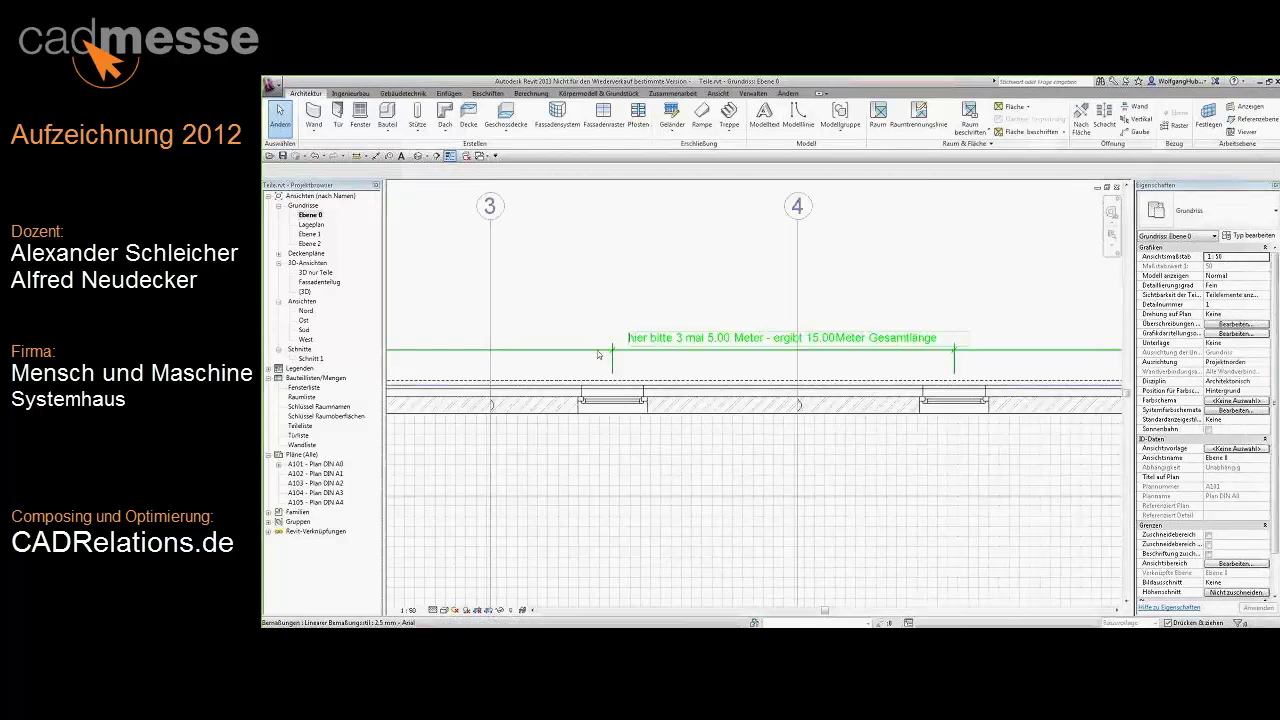
click(598, 352)
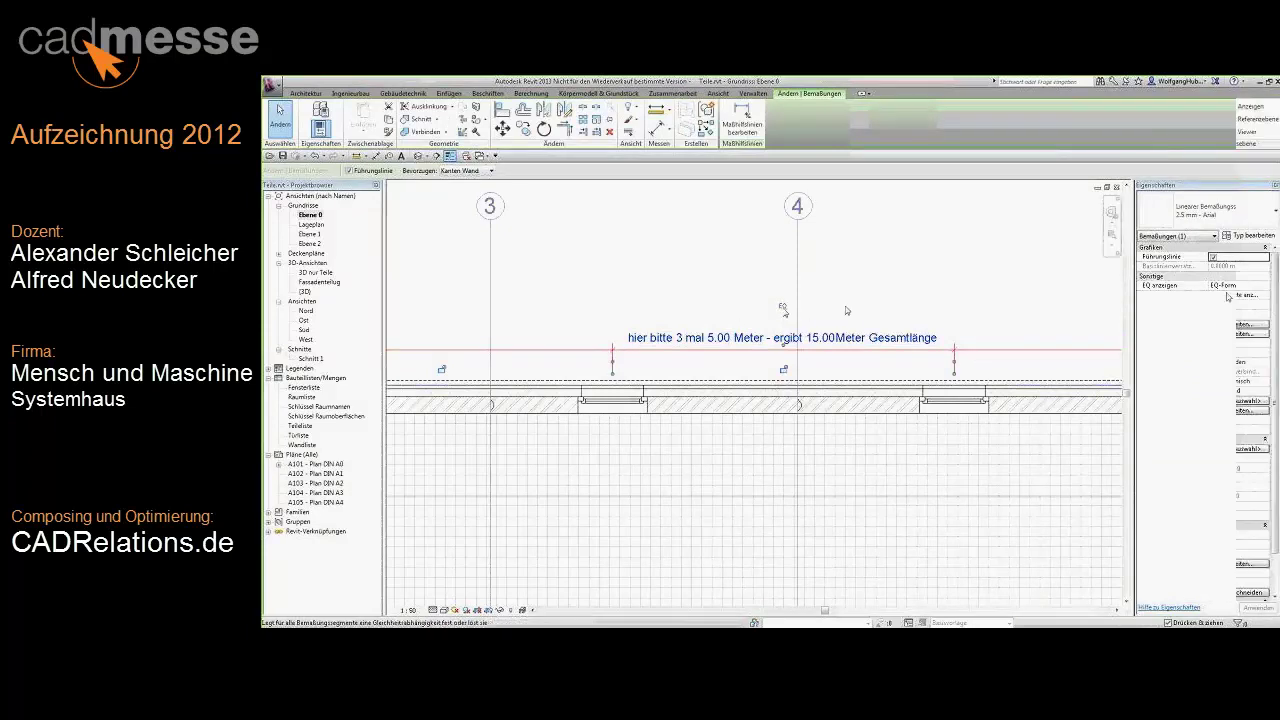
Set the EQ display of the dimension to Formula and open its type properties.
click(1273, 287)
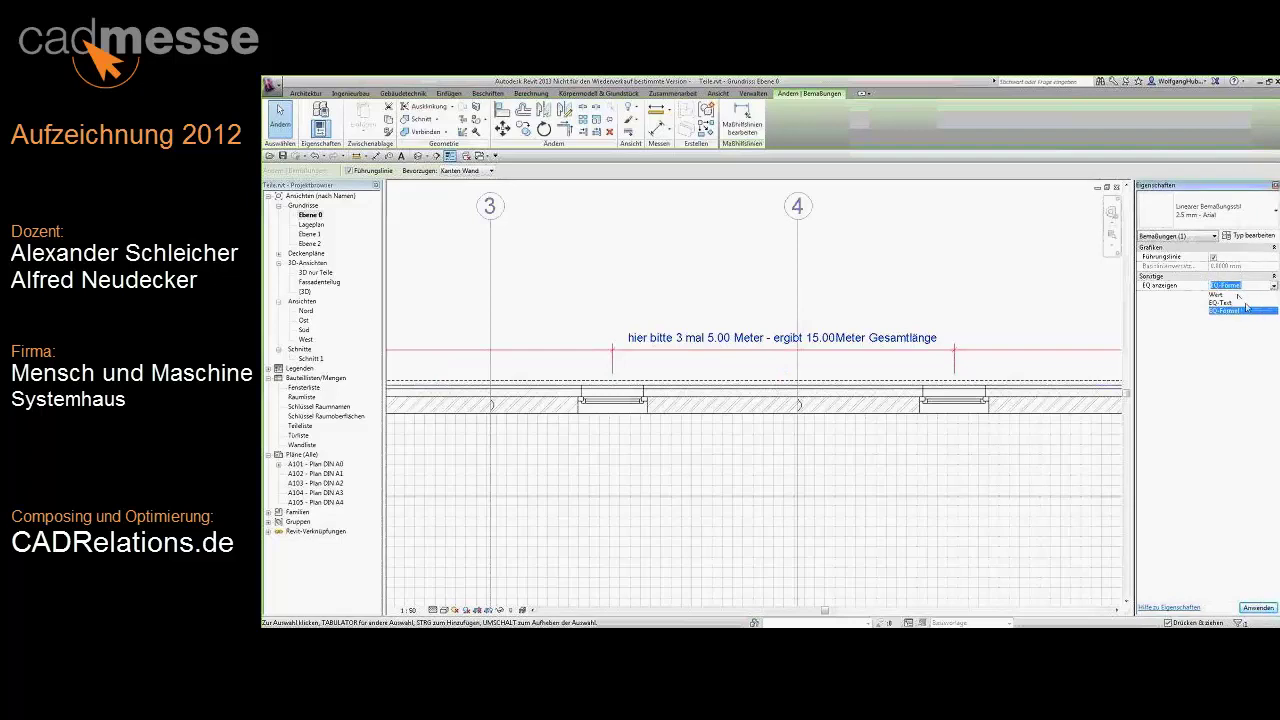
click(1234, 311)
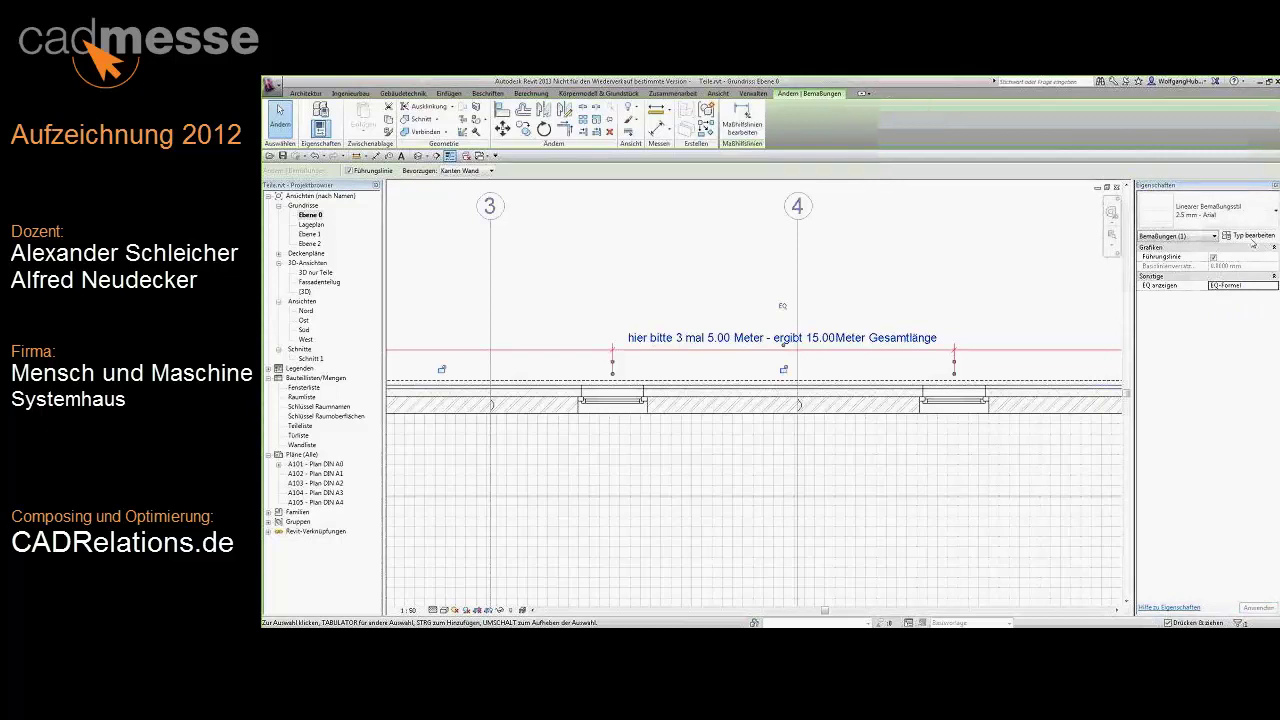
click(1250, 236)
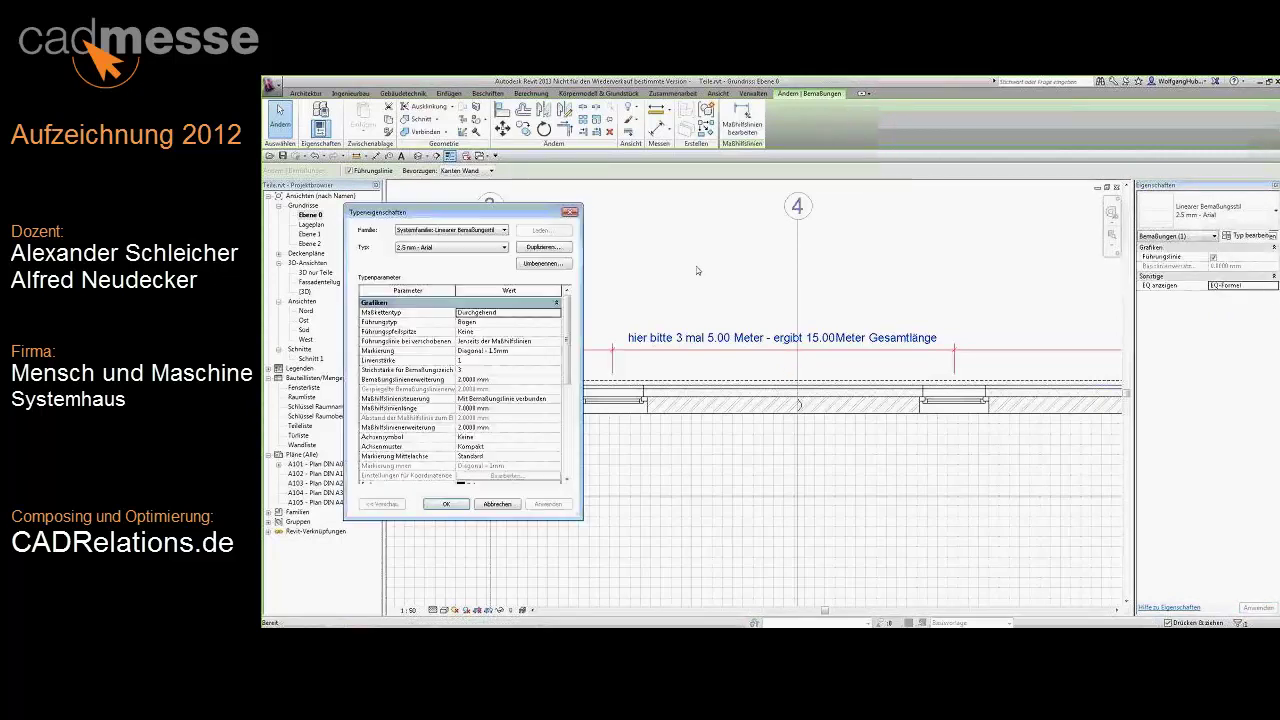
scroll(696, 266, down, 3)
scroll(470, 420, down, 3)
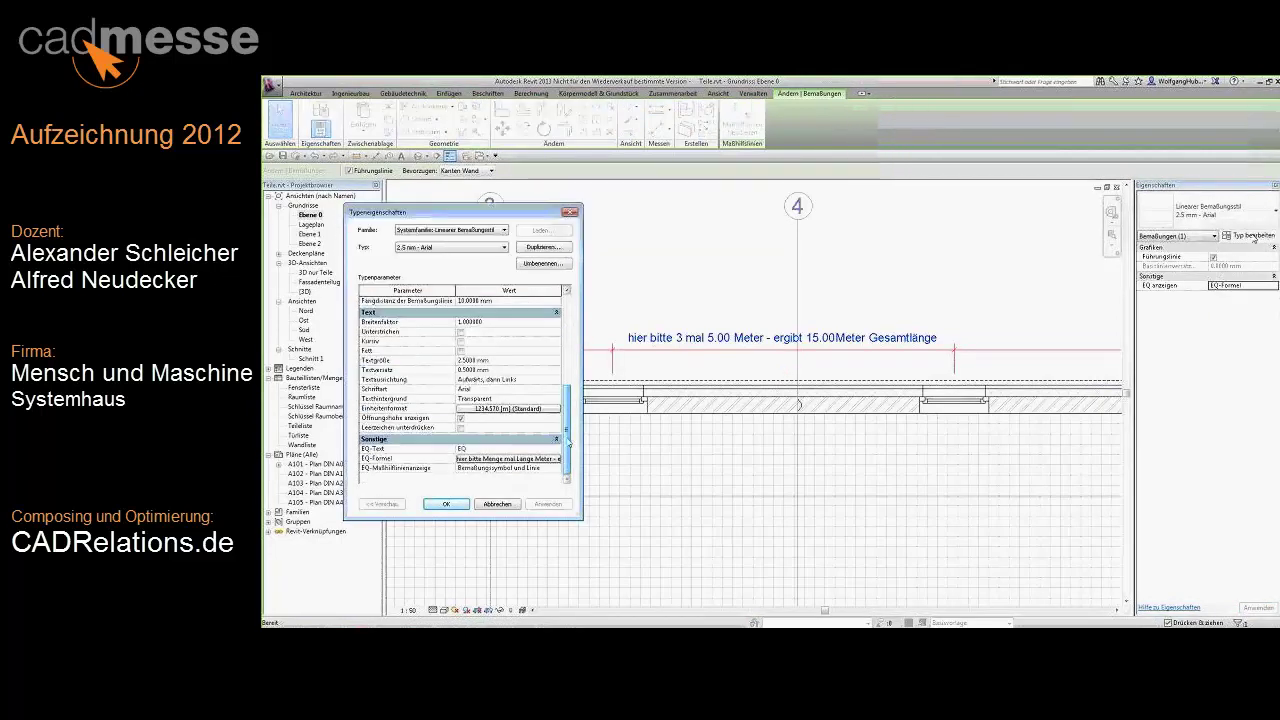
Review the EQ formula window with its prefix and suffix text, then close the dimension settings.
click(478, 459)
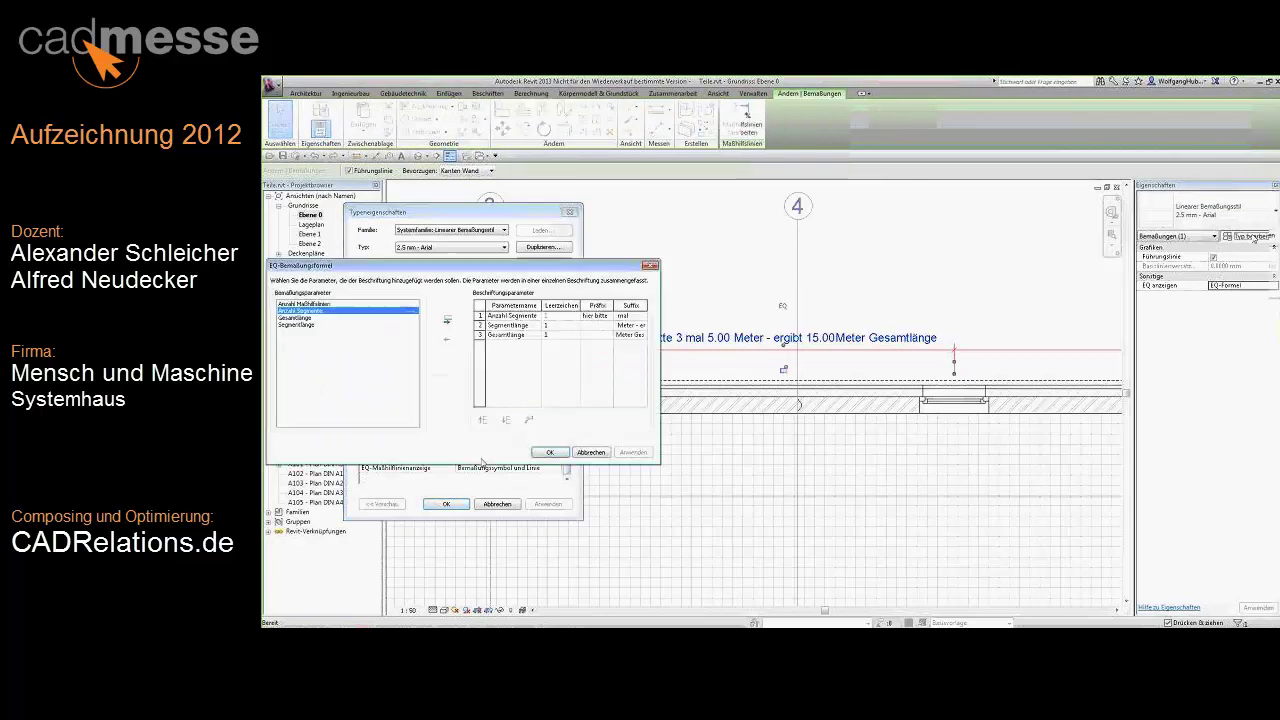
drag(659, 464, 806, 403)
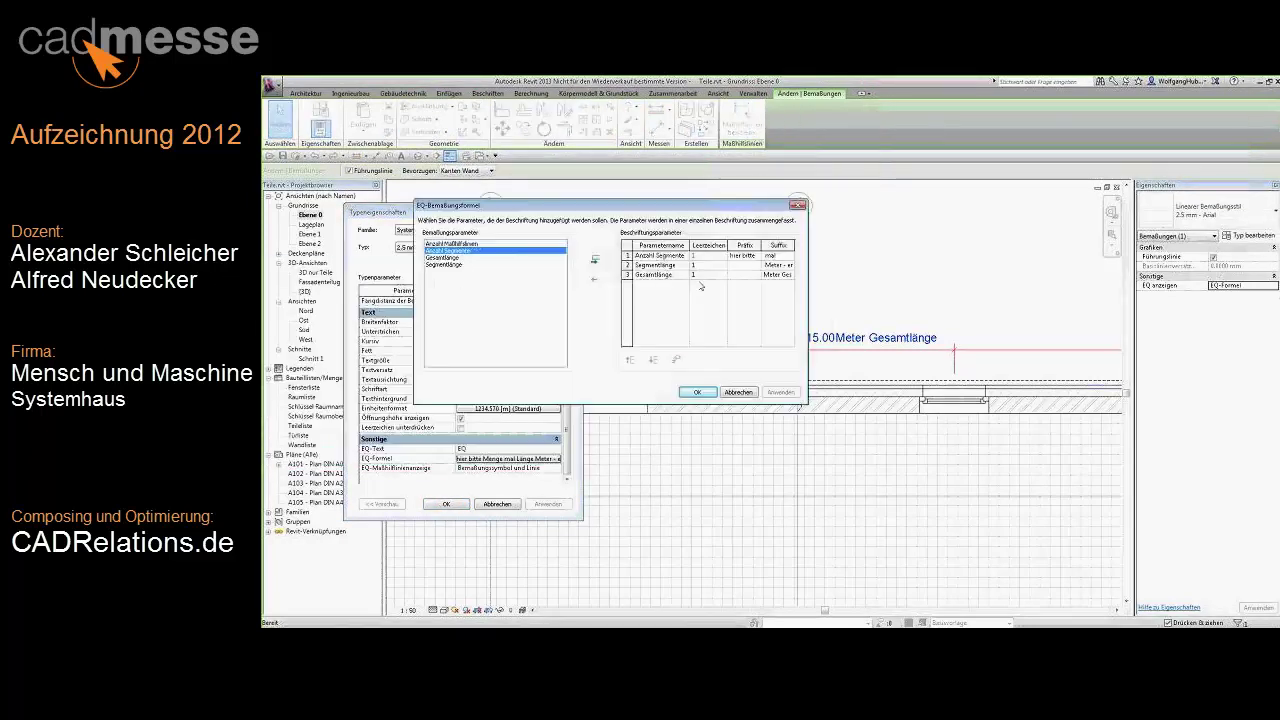
drag(613, 210, 613, 210)
drag(600, 204, 749, 389)
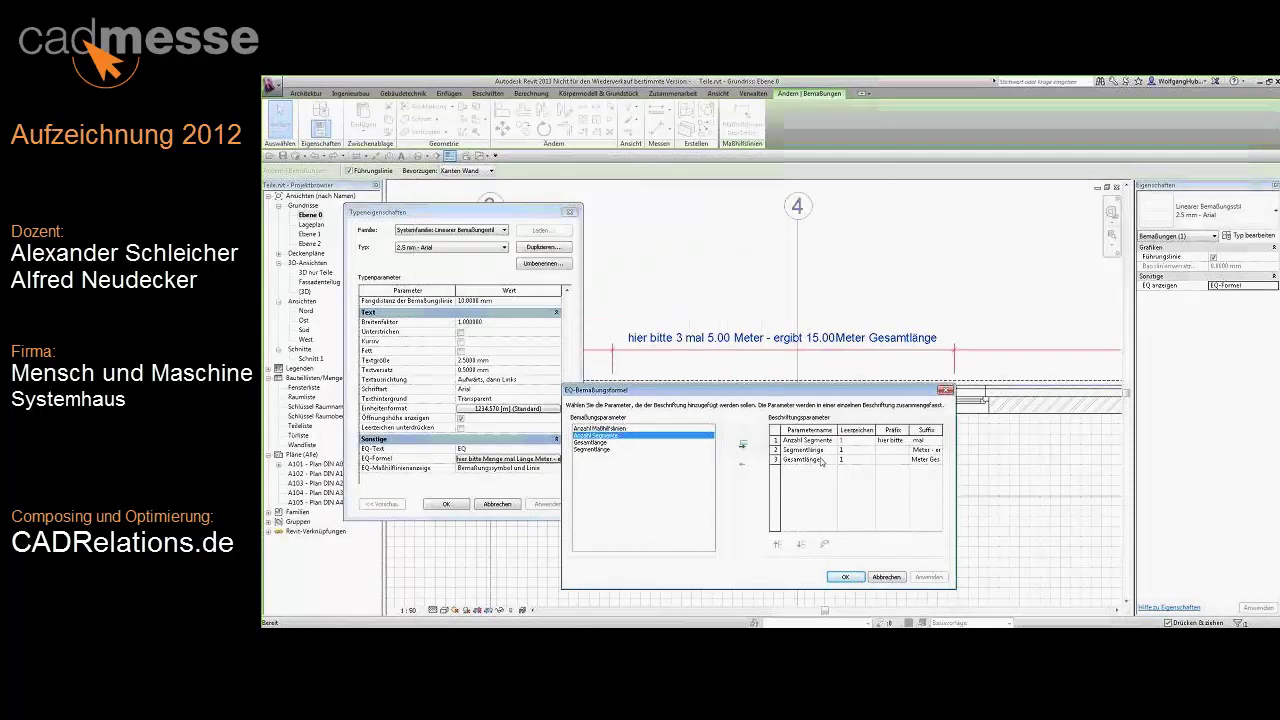
click(886, 577)
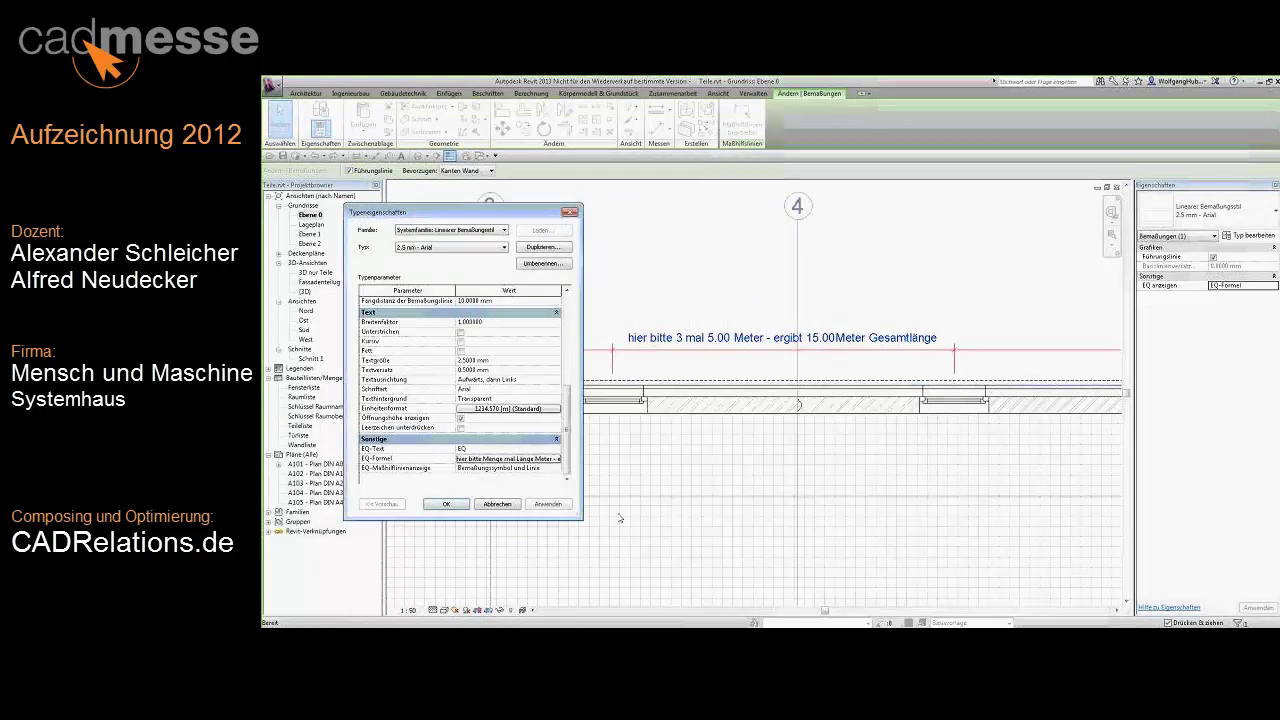
click(615, 293)
scroll(632, 293, down, 5)
middle_drag(885, 352, 723, 278)
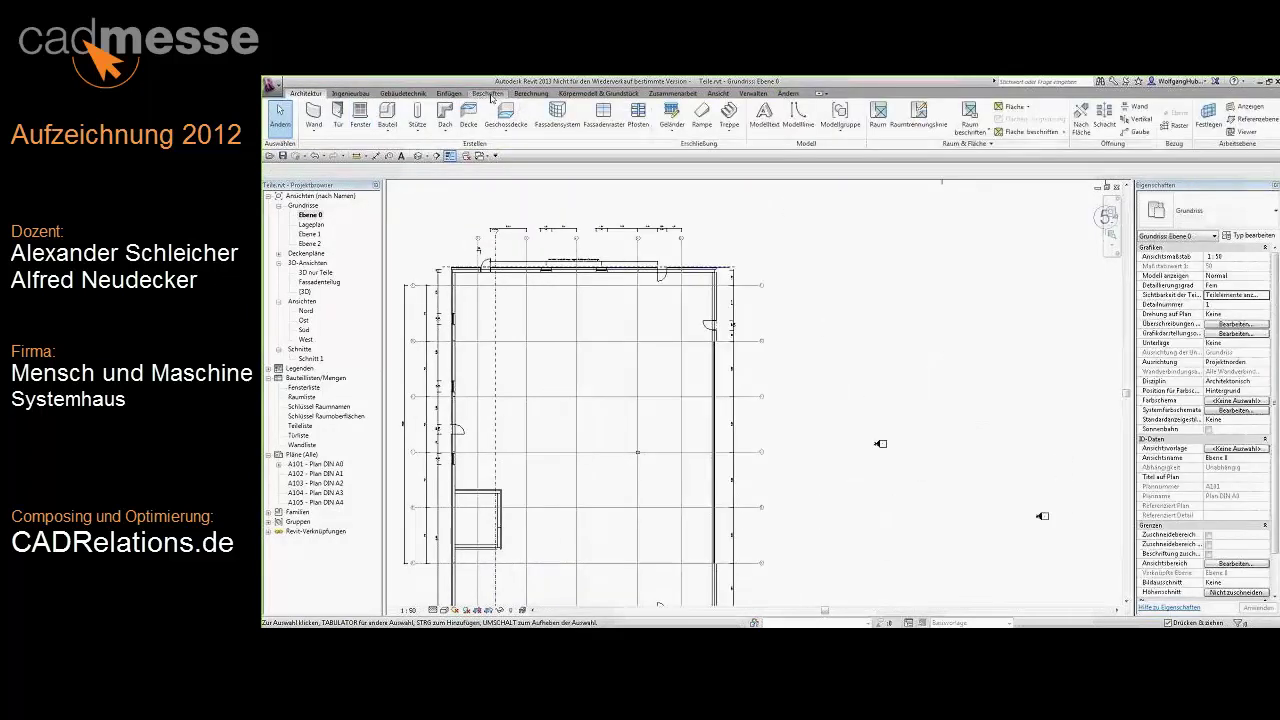
Draw a multi-segment grid (straight run, arc, vertical leg) right of the building.
click(488, 93)
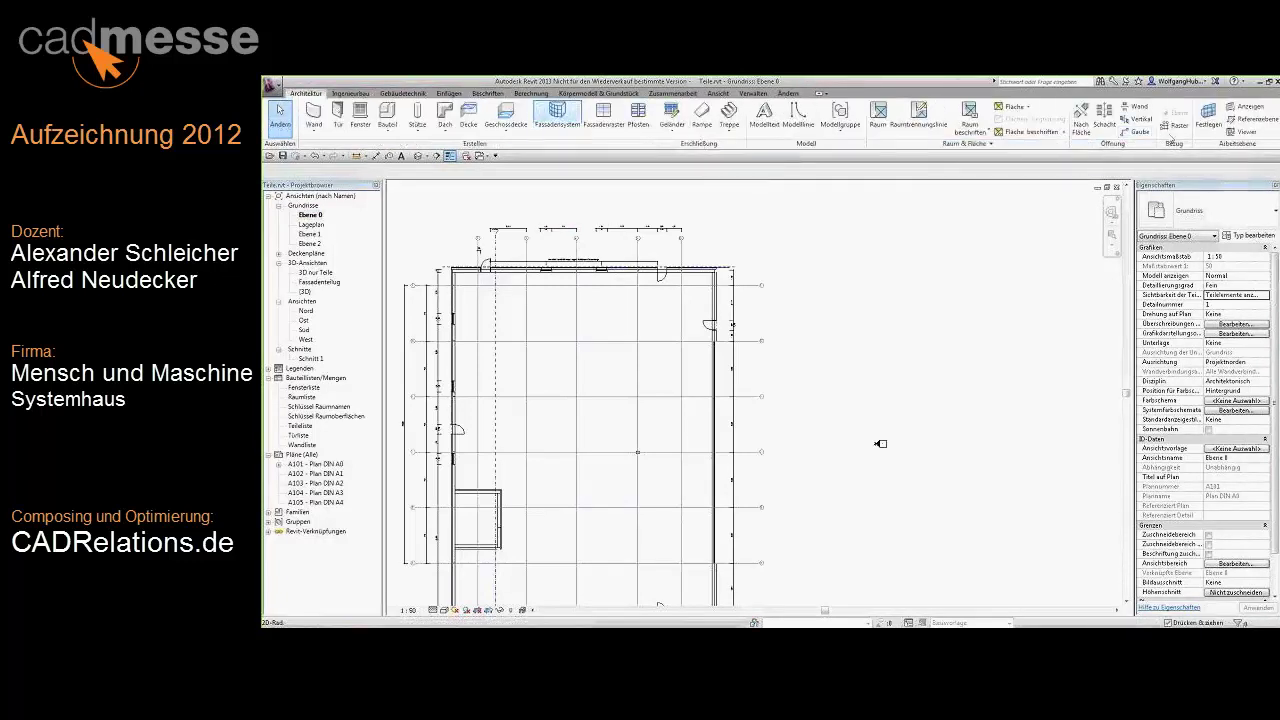
key(g)
key(r)
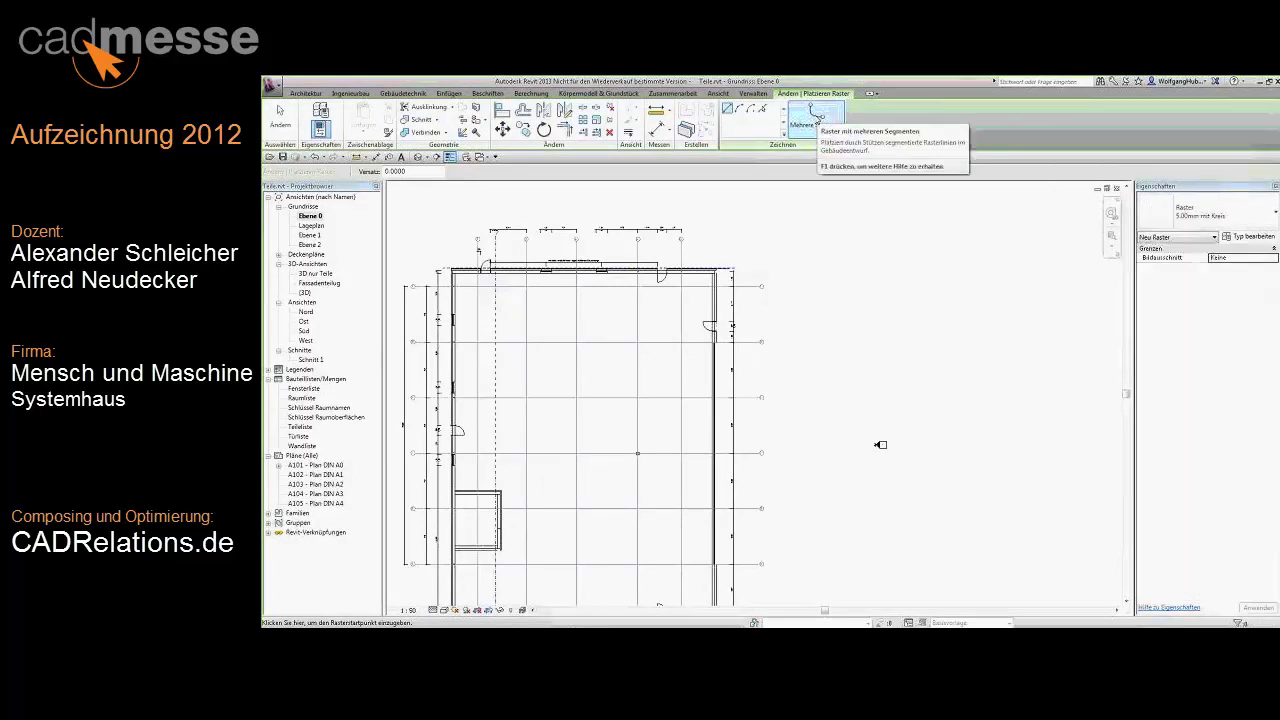
click(818, 119)
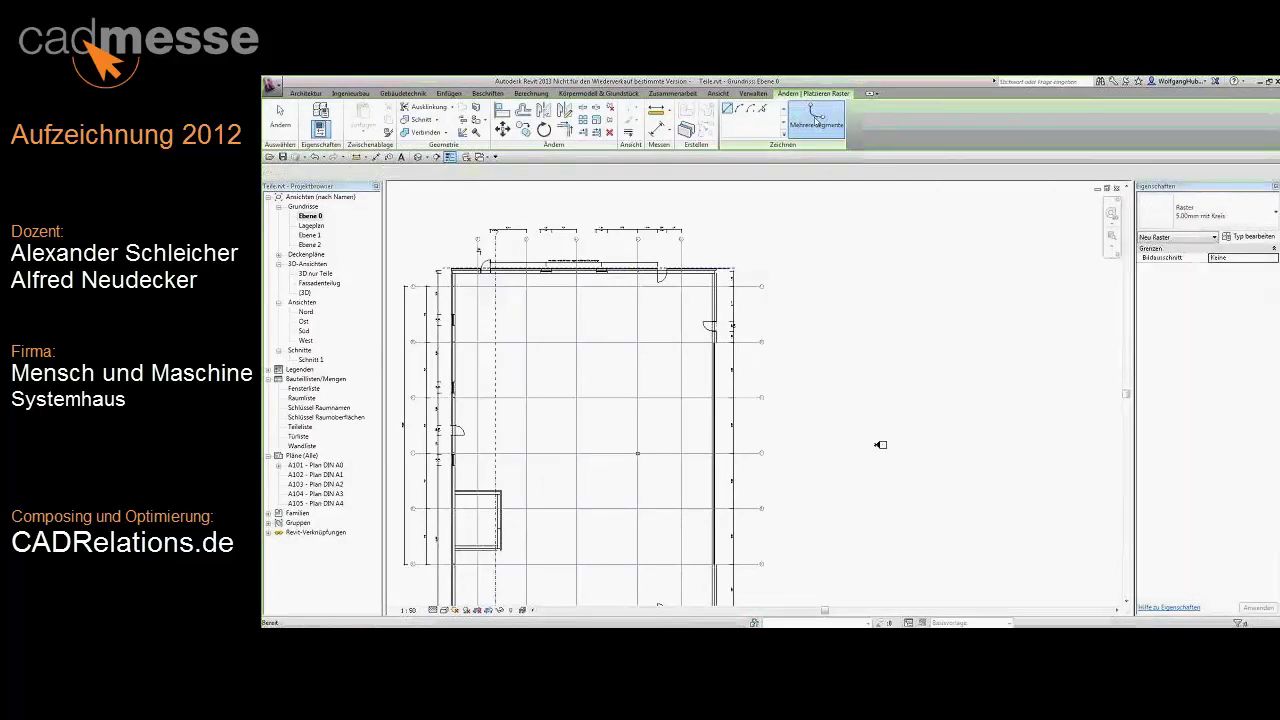
click(863, 224)
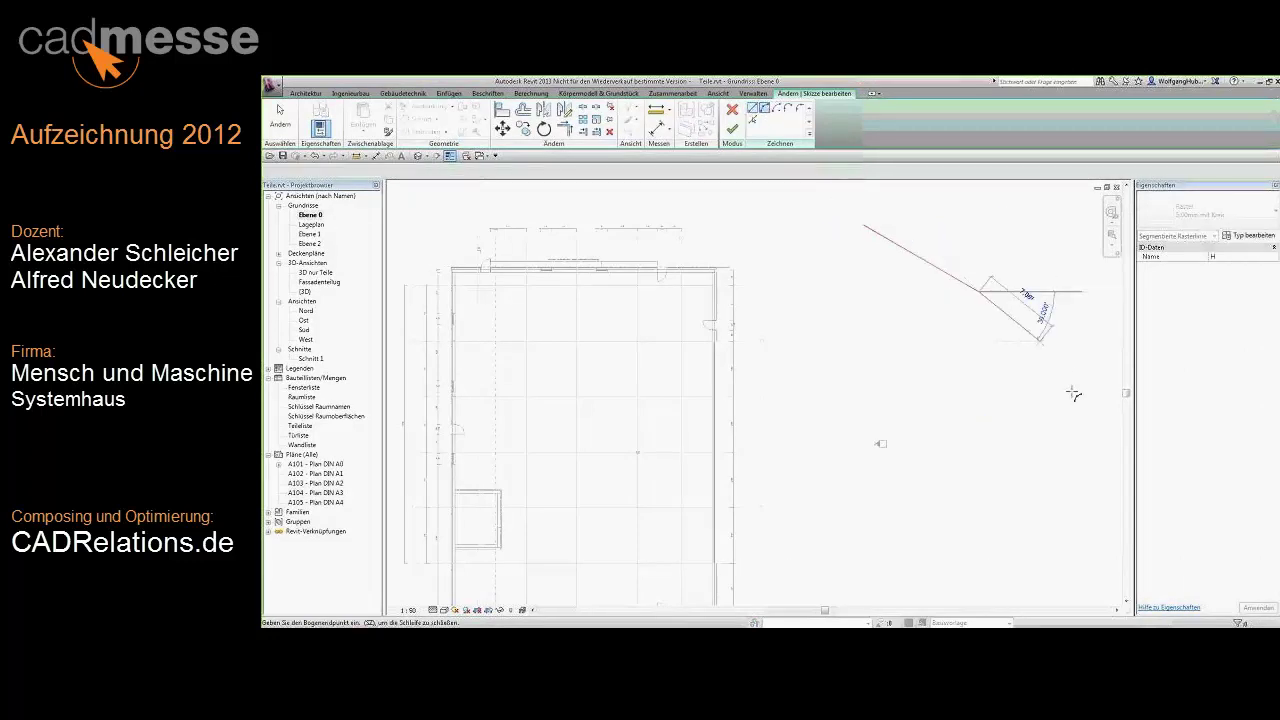
middle_drag(1069, 381, 958, 284)
click(1003, 350)
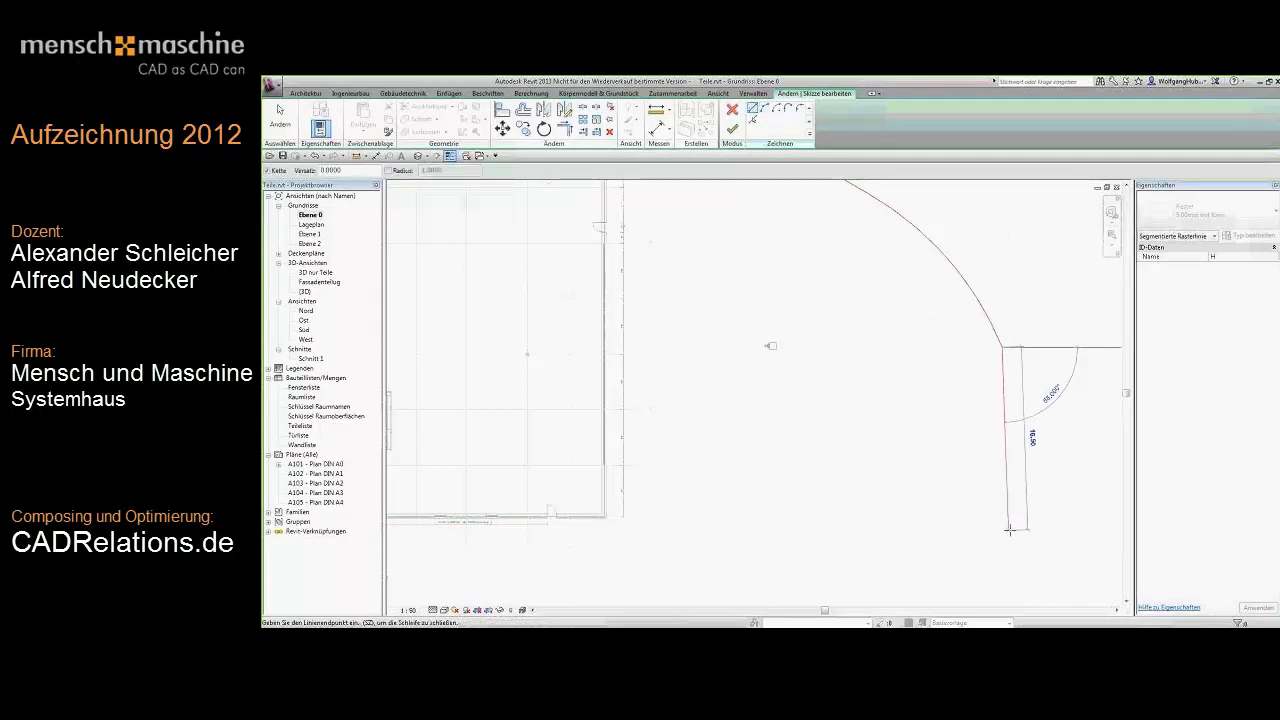
click(1008, 530)
click(732, 128)
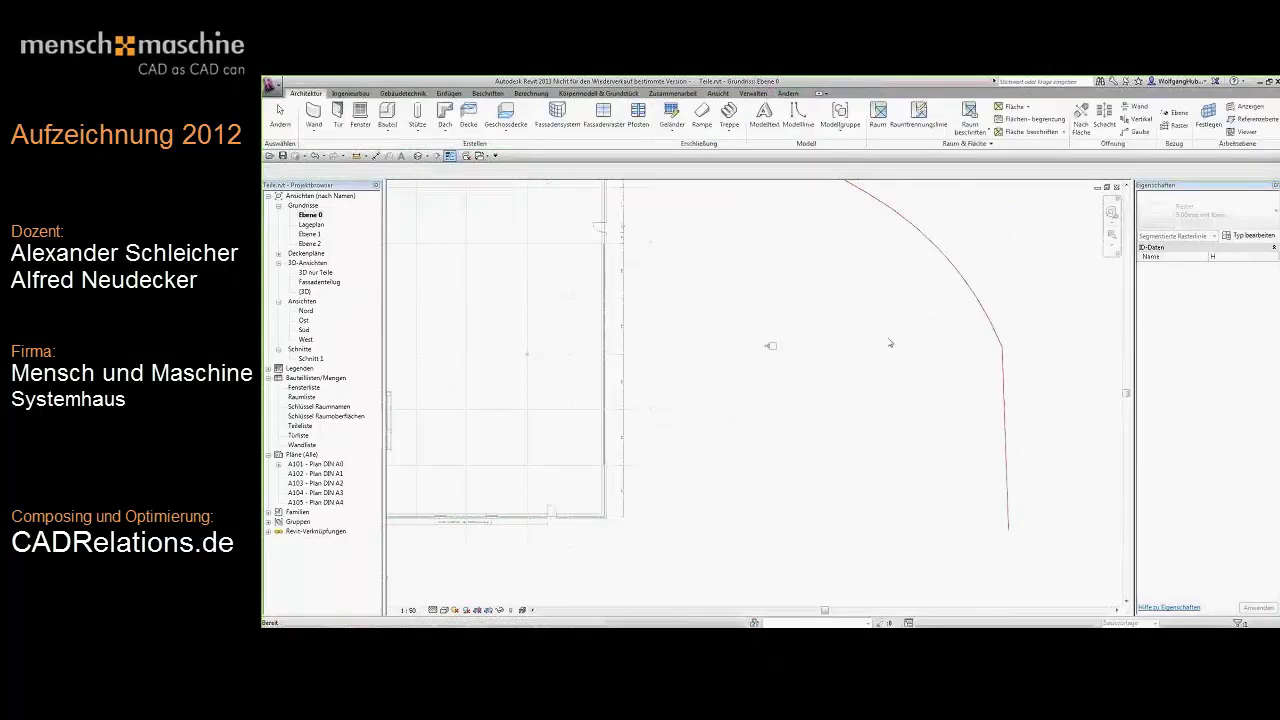
key(Escape)
scroll(890, 343, down, 5)
scroll(900, 350, up, 1)
scroll(905, 352, up, 1)
scroll(910, 354, up, 3)
scroll(905, 352, up, 2)
scroll(894, 350, down, 1)
scroll(894, 357, down, 1)
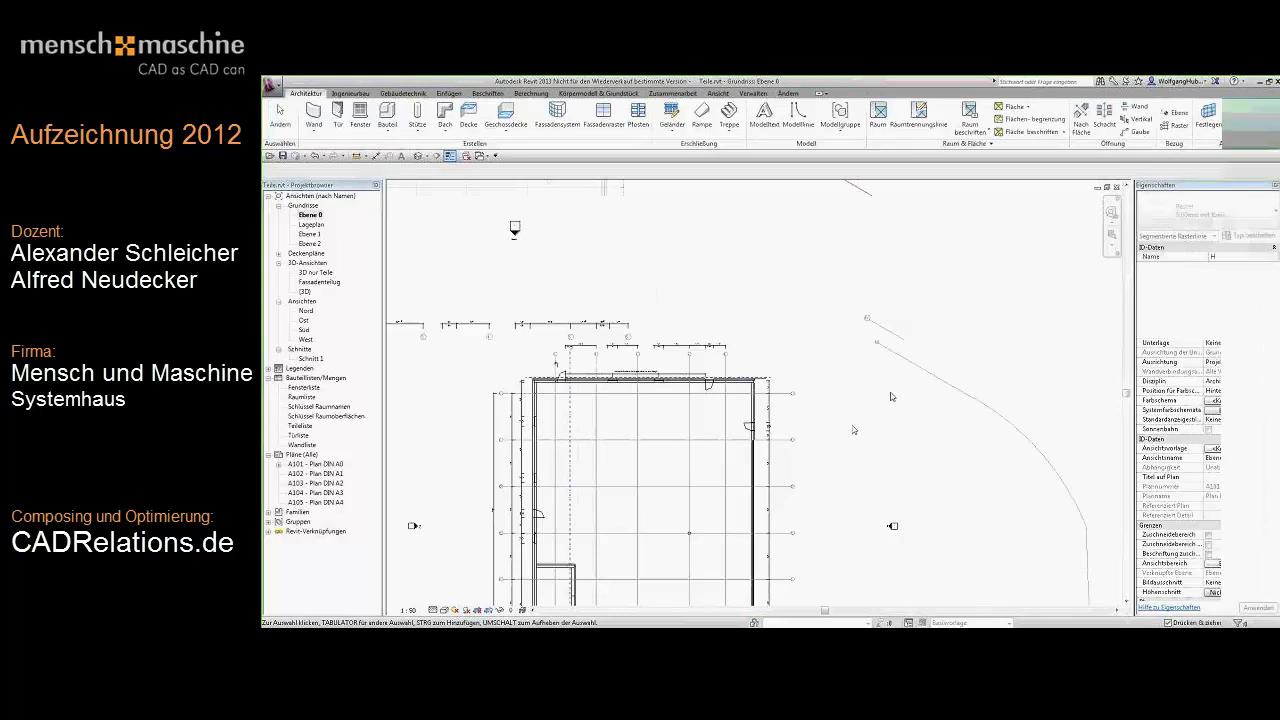
middle_drag(830, 450, 930, 391)
scroll(930, 391, up, 3)
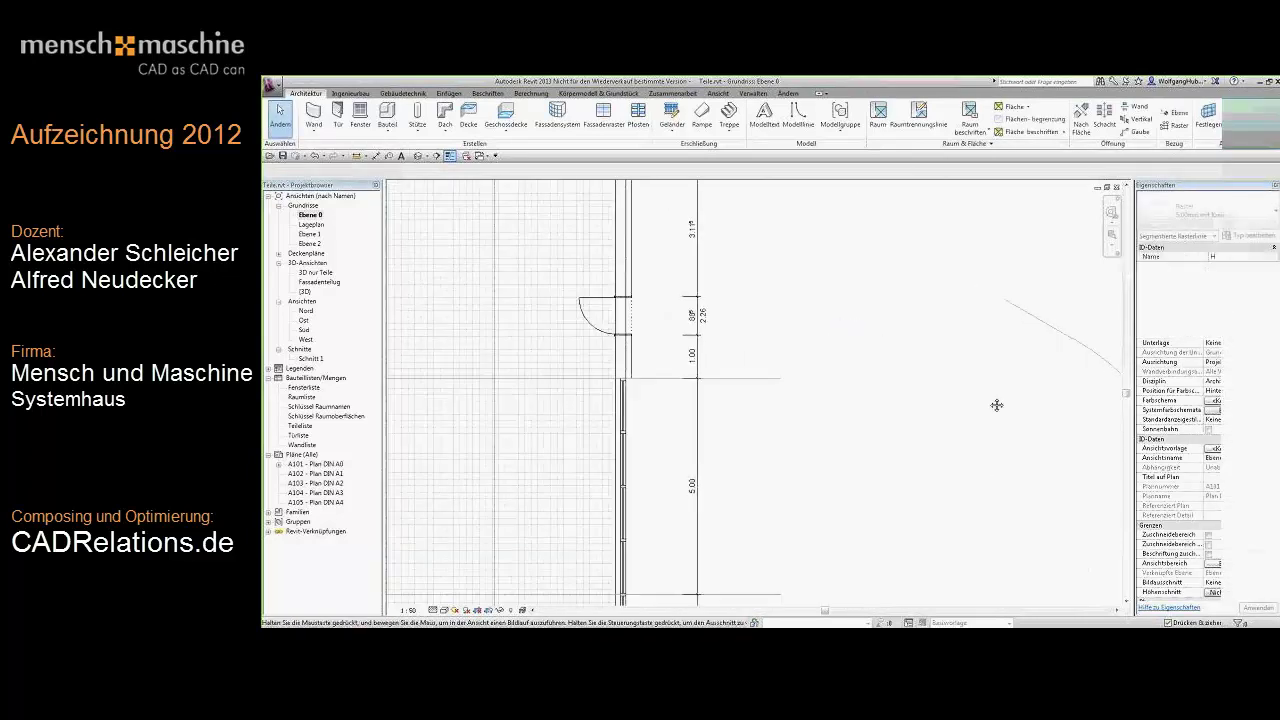
click(716, 384)
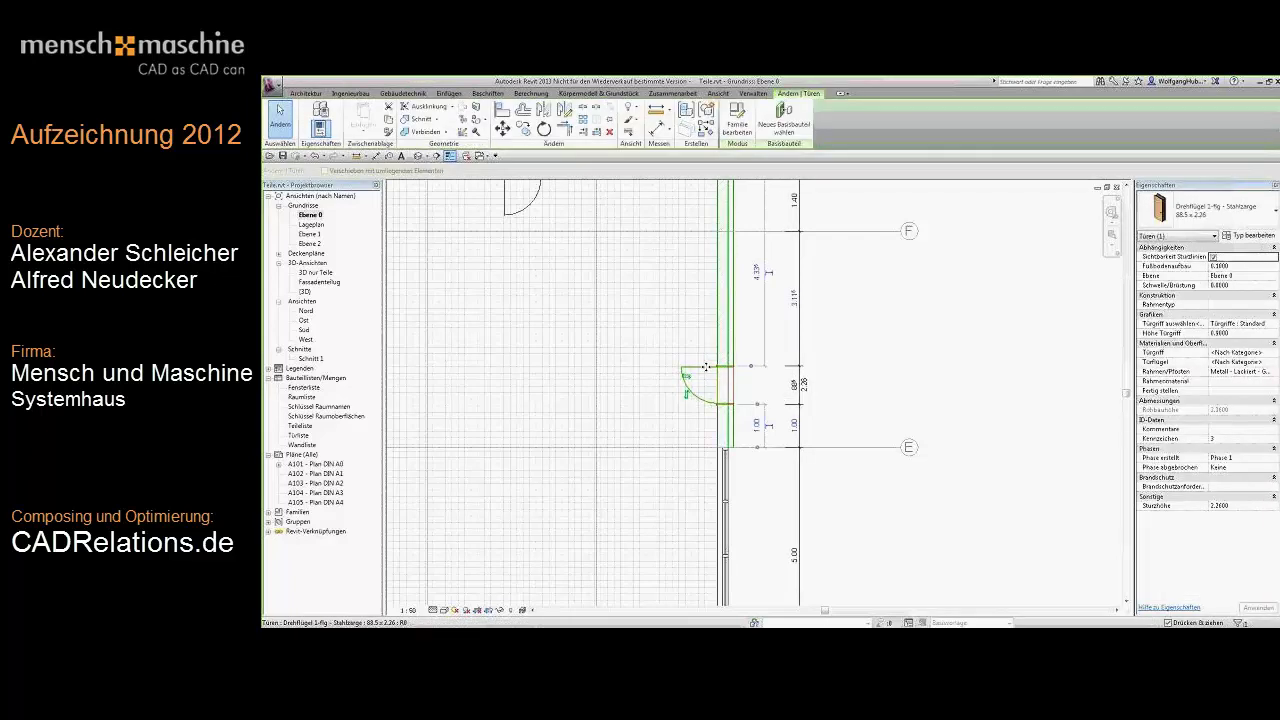
double_click(706, 367)
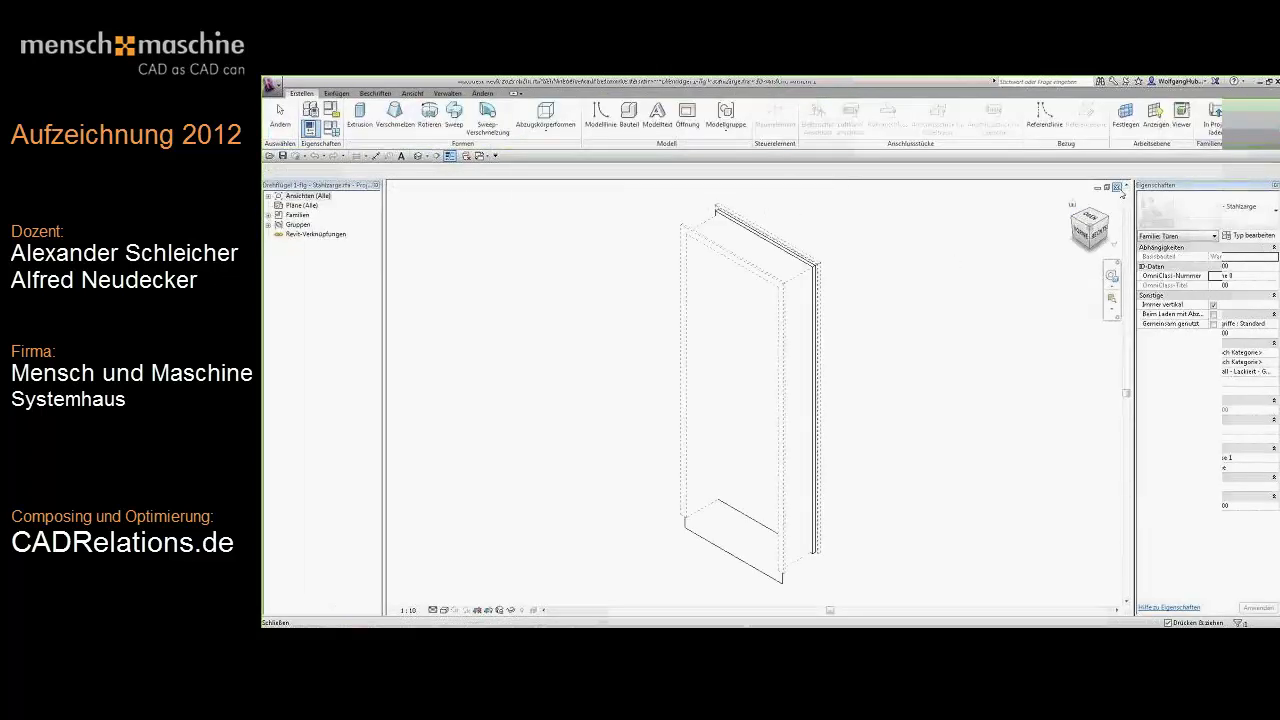
click(1117, 187)
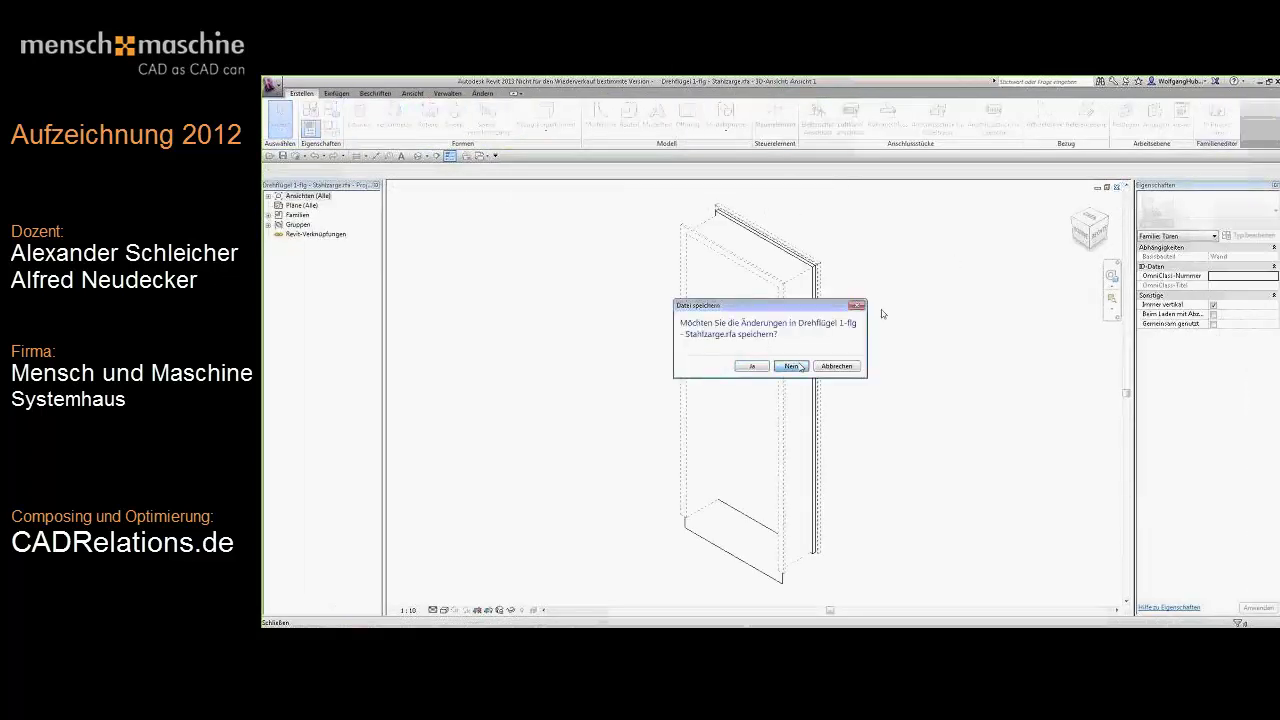
click(800, 367)
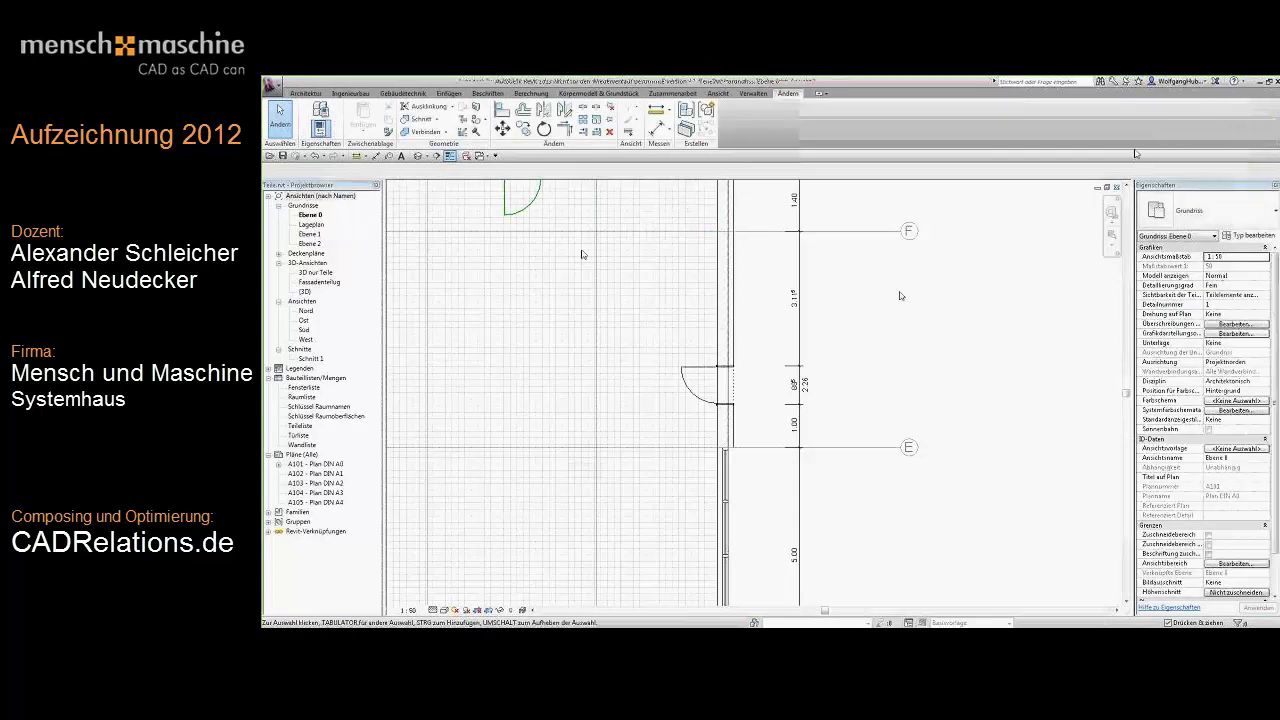
scroll(917, 296, down, 3)
middle_drag(917, 296, 1159, 366)
Load the English Autodesk Revit store in Firefox, browse its products, then minimize Firefox.
click(306, 93)
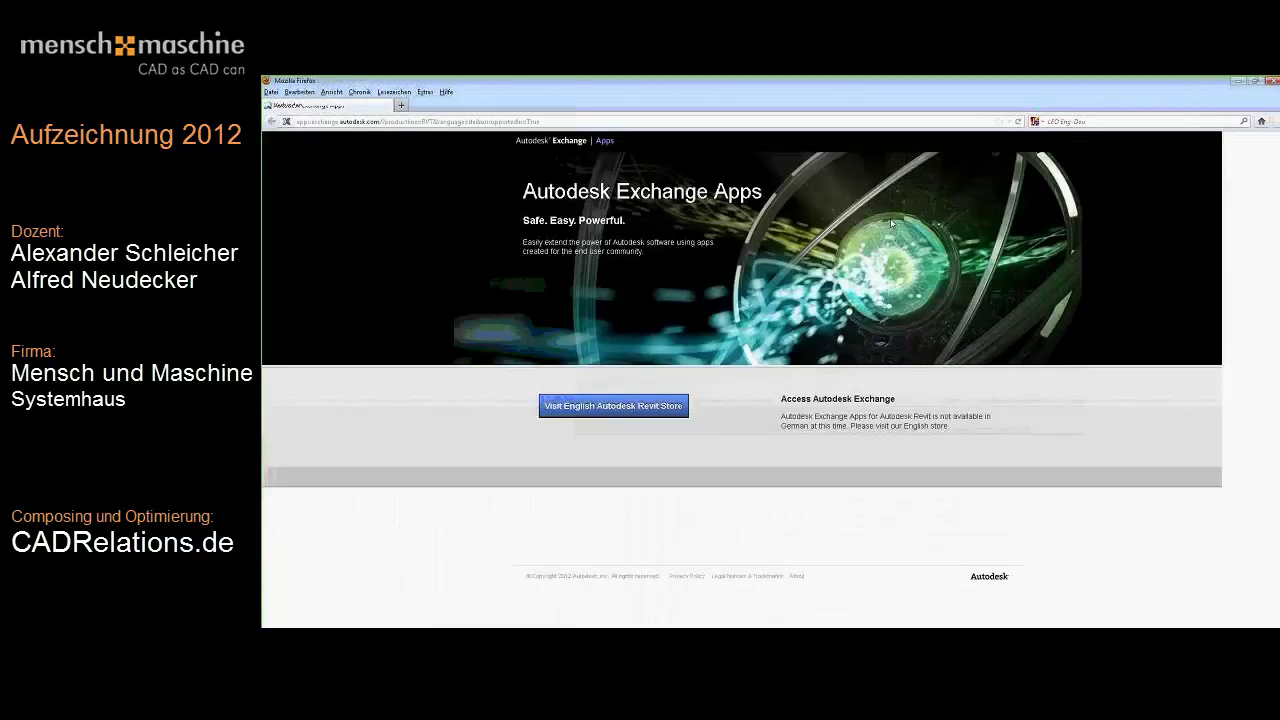
click(655, 408)
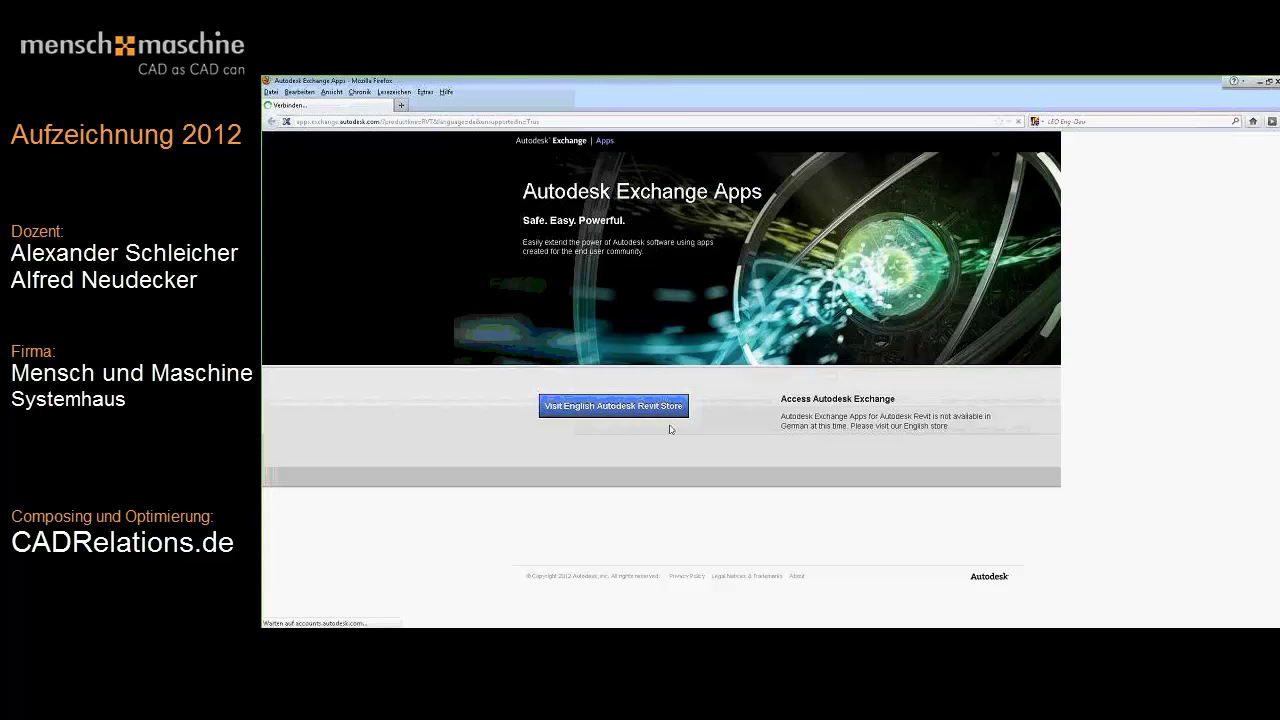
key(Return)
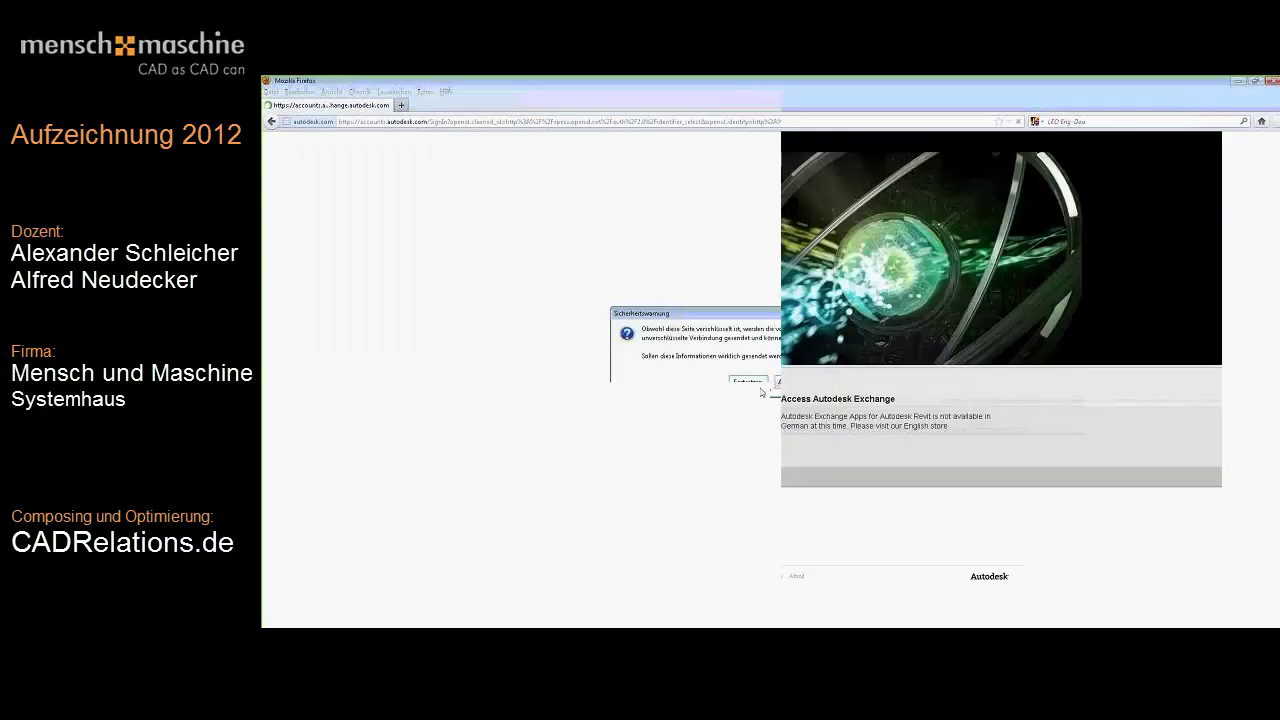
click(760, 388)
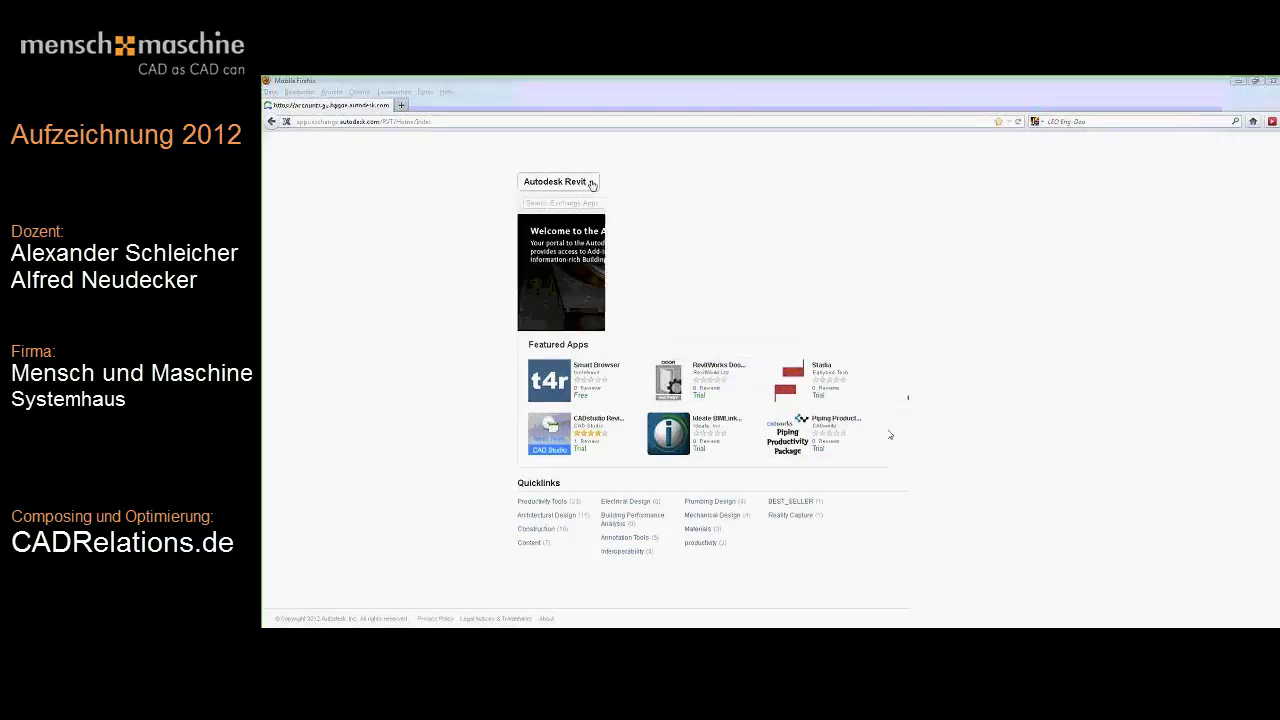
click(591, 183)
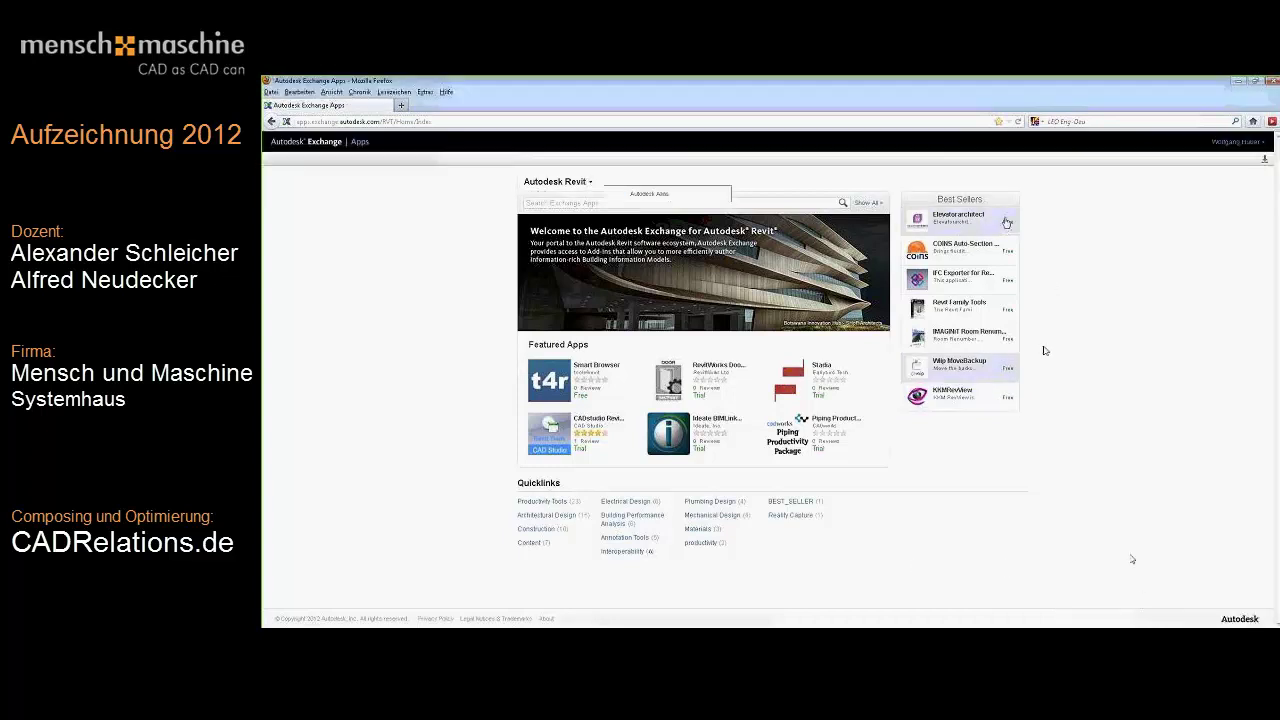
click(1237, 81)
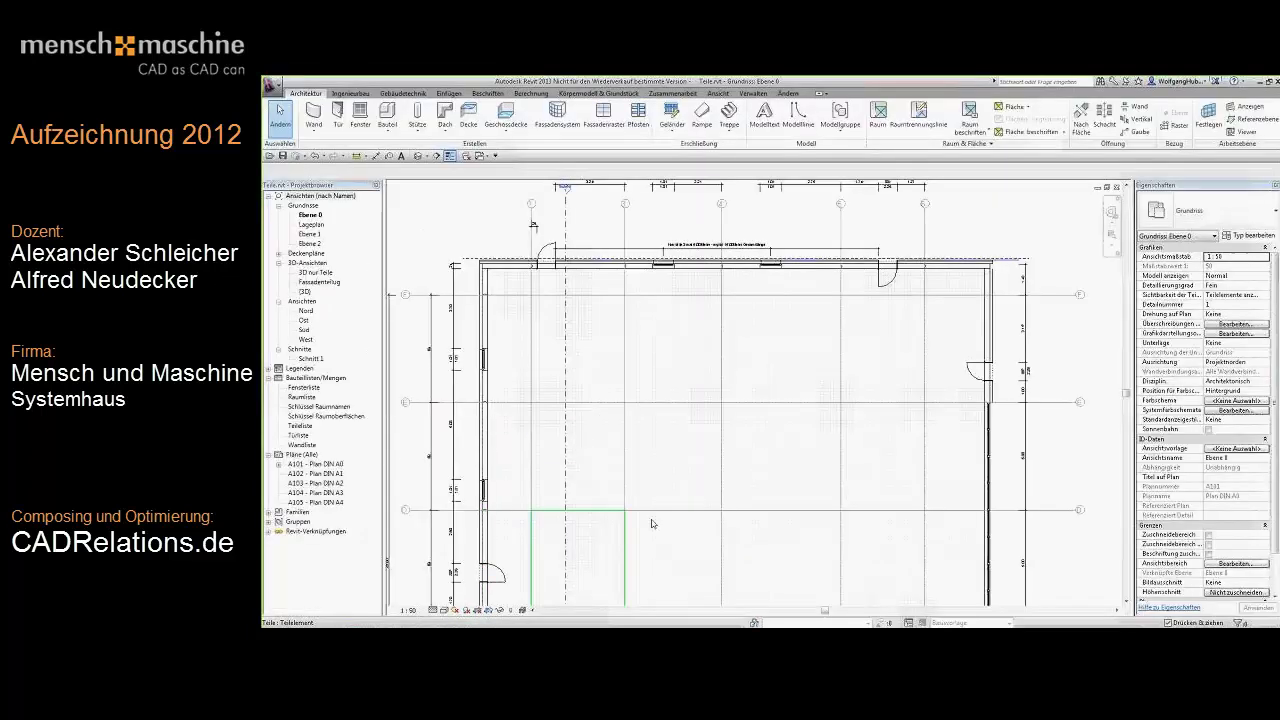
click(850, 470)
scroll(886, 461, down, 2)
click(979, 470)
scroll(975, 492, down, 2)
scroll(973, 496, down, 1)
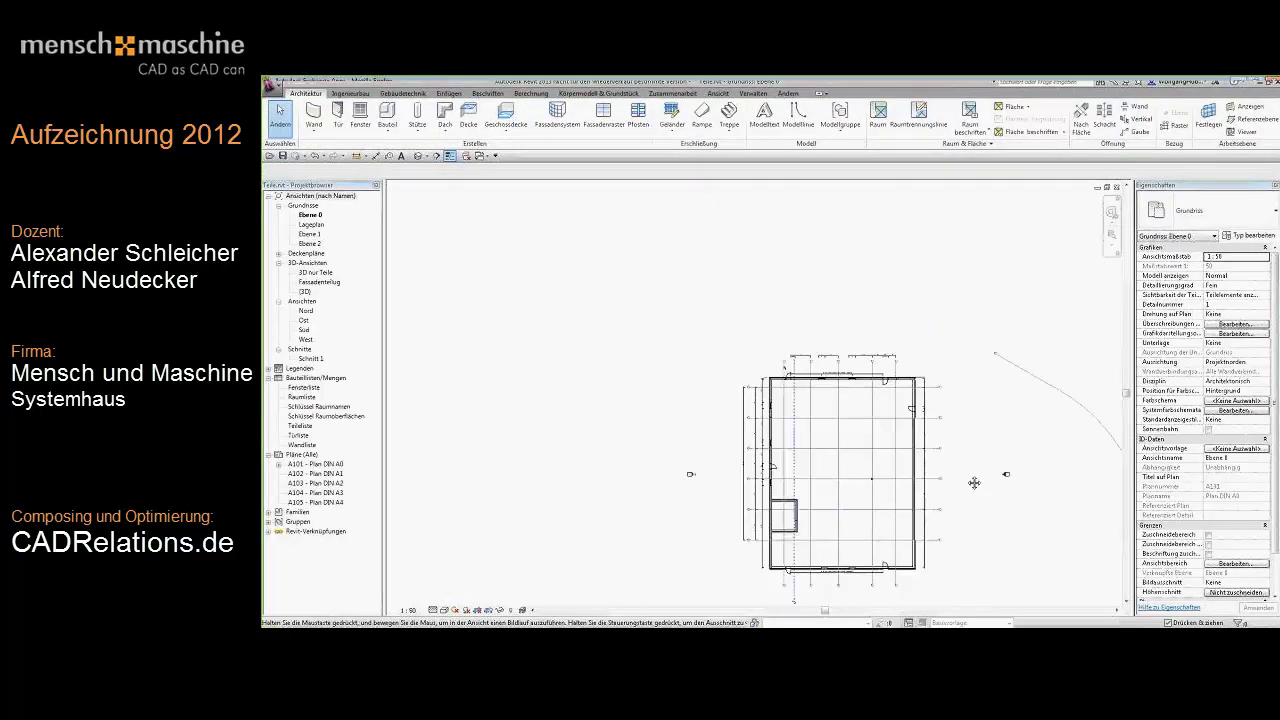
middle_drag(973, 496, 948, 447)
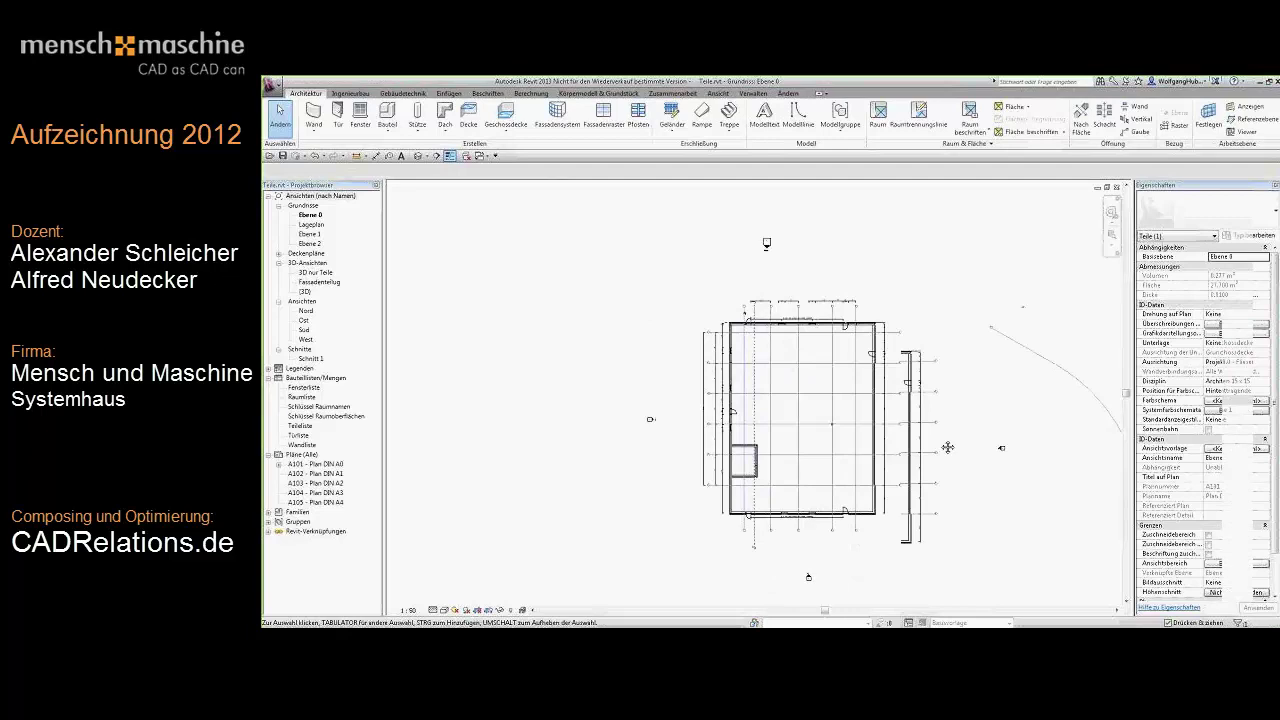
scroll(948, 447, down, 2)
click(955, 456)
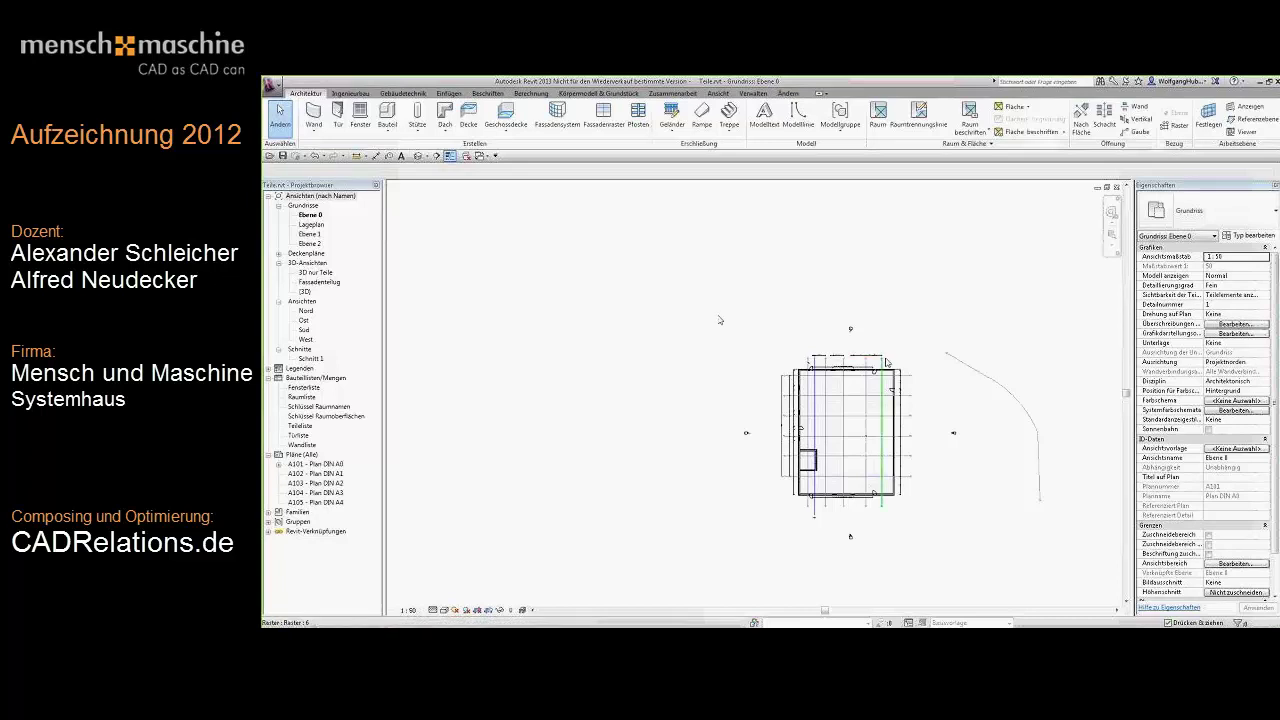
Nudge the plan view and switch to the Ansicht tools.
middle_drag(982, 358, 956, 334)
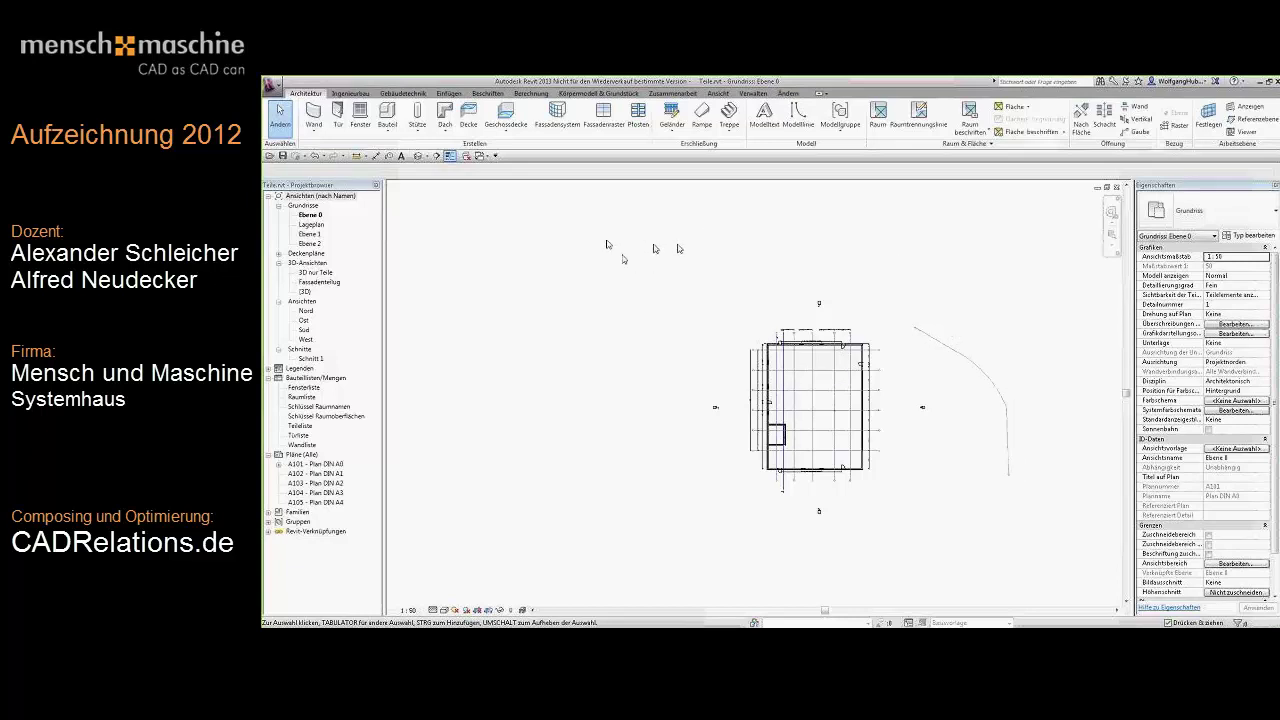
click(718, 93)
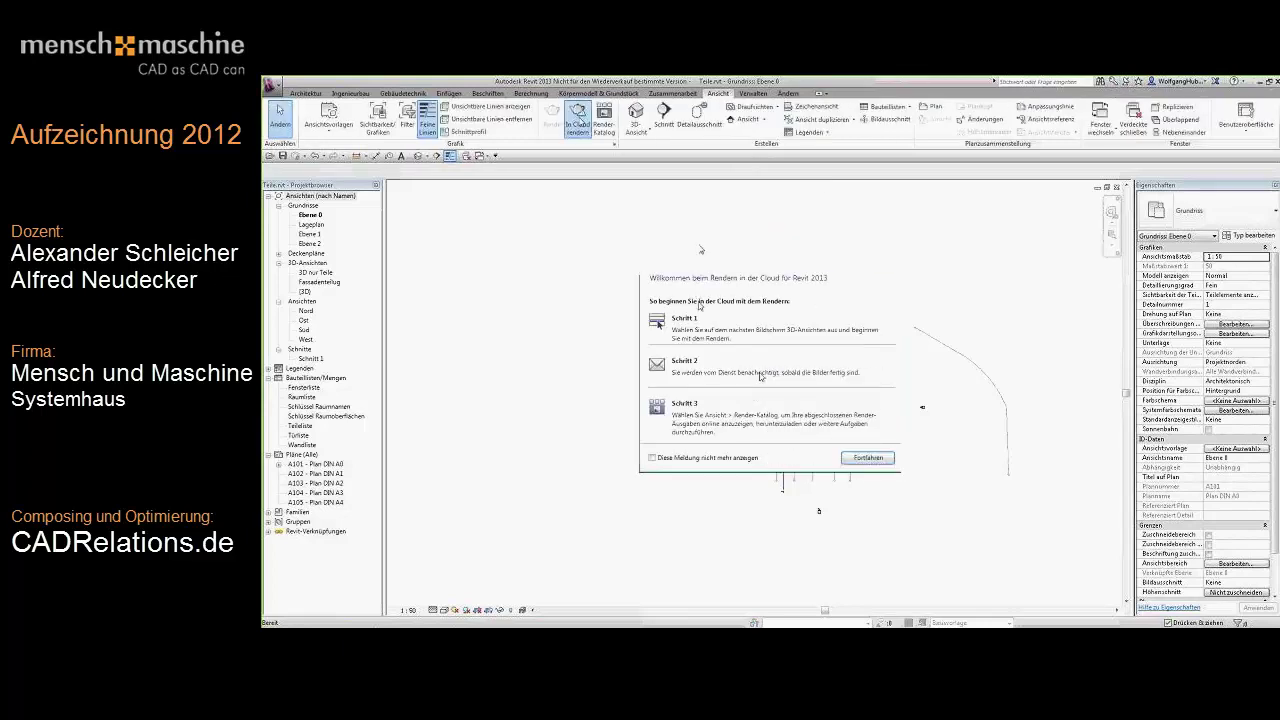
Review still-image output, Standard quality and Erweitert lighting, then cancel the cloud render.
click(865, 457)
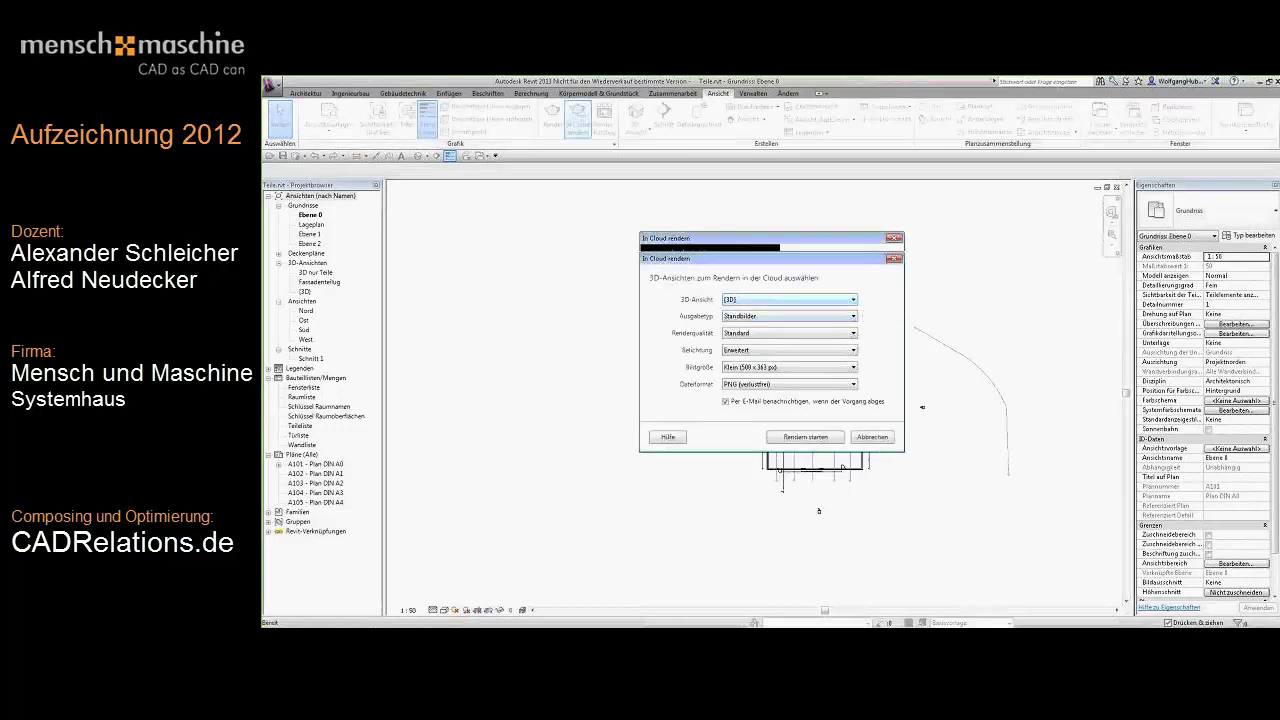
click(774, 318)
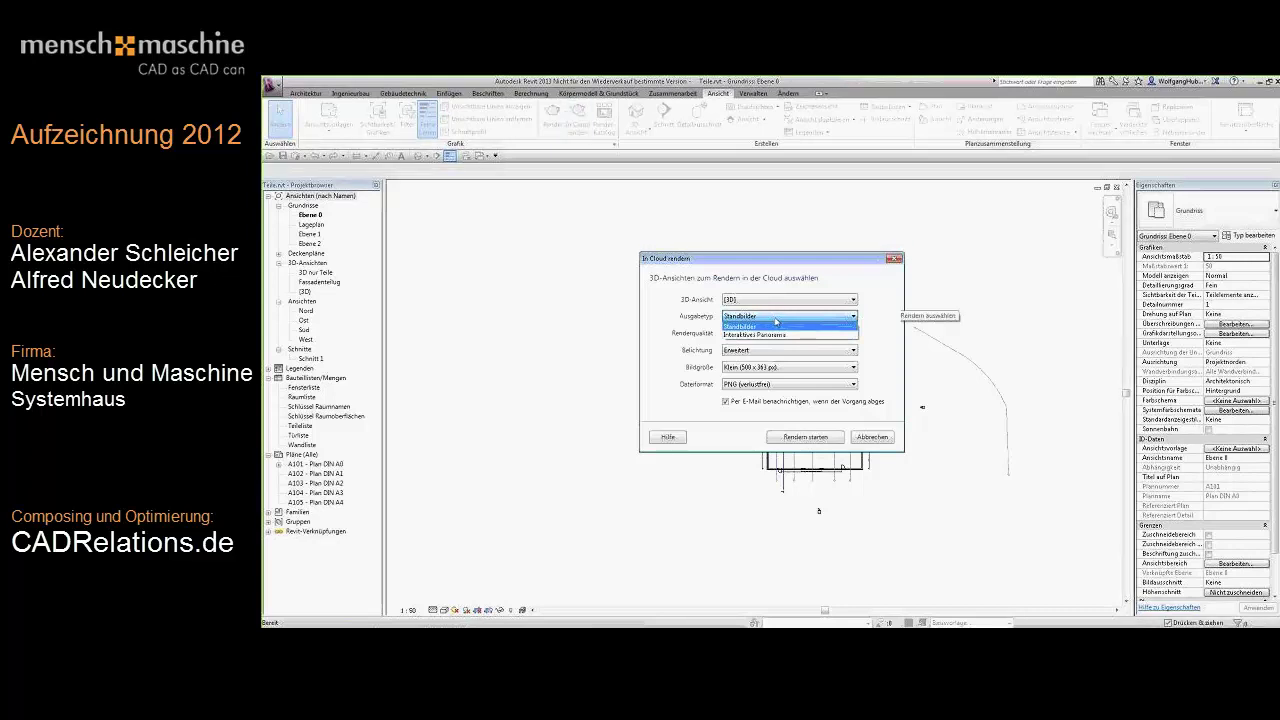
click(775, 320)
click(776, 333)
click(776, 341)
click(775, 350)
click(774, 360)
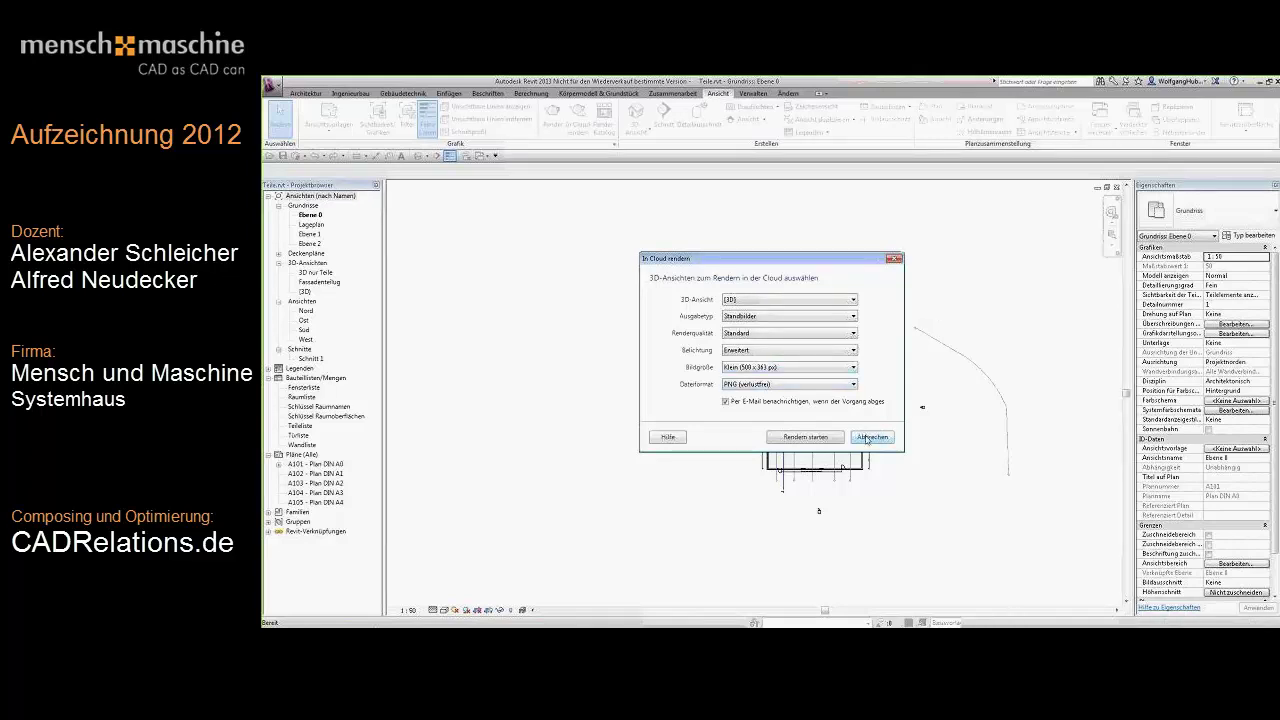
click(869, 436)
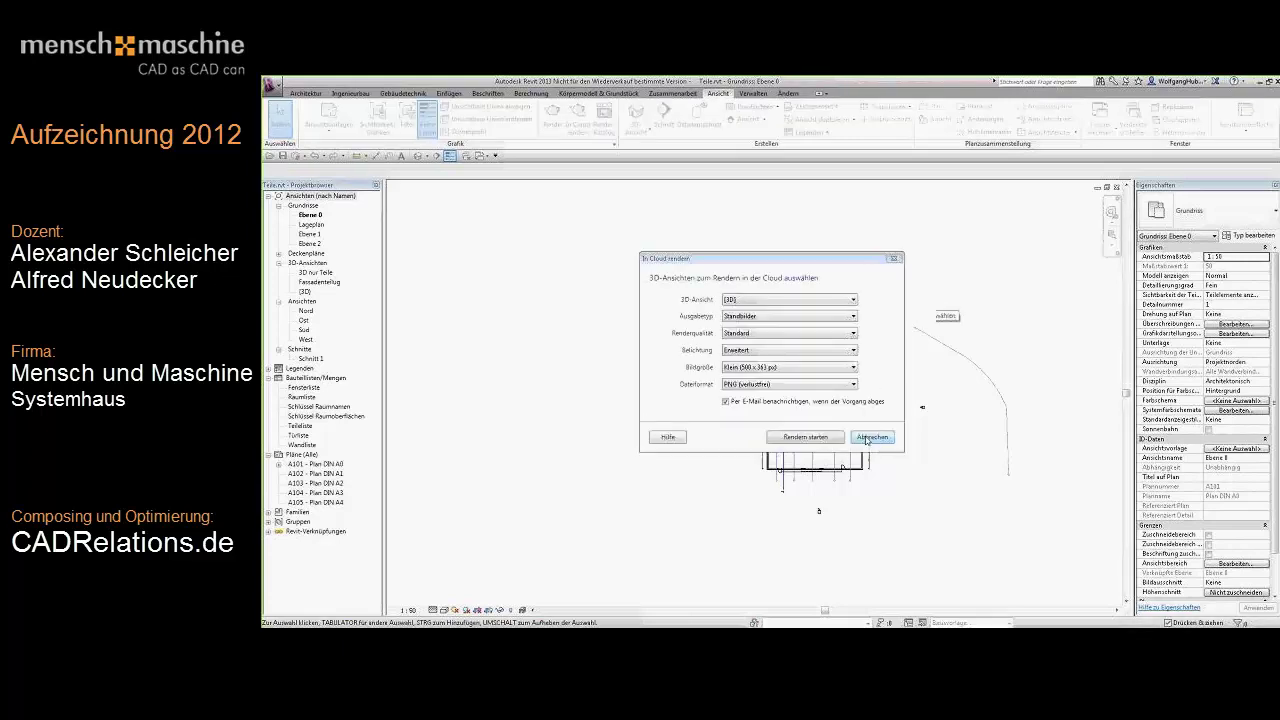
click(869, 437)
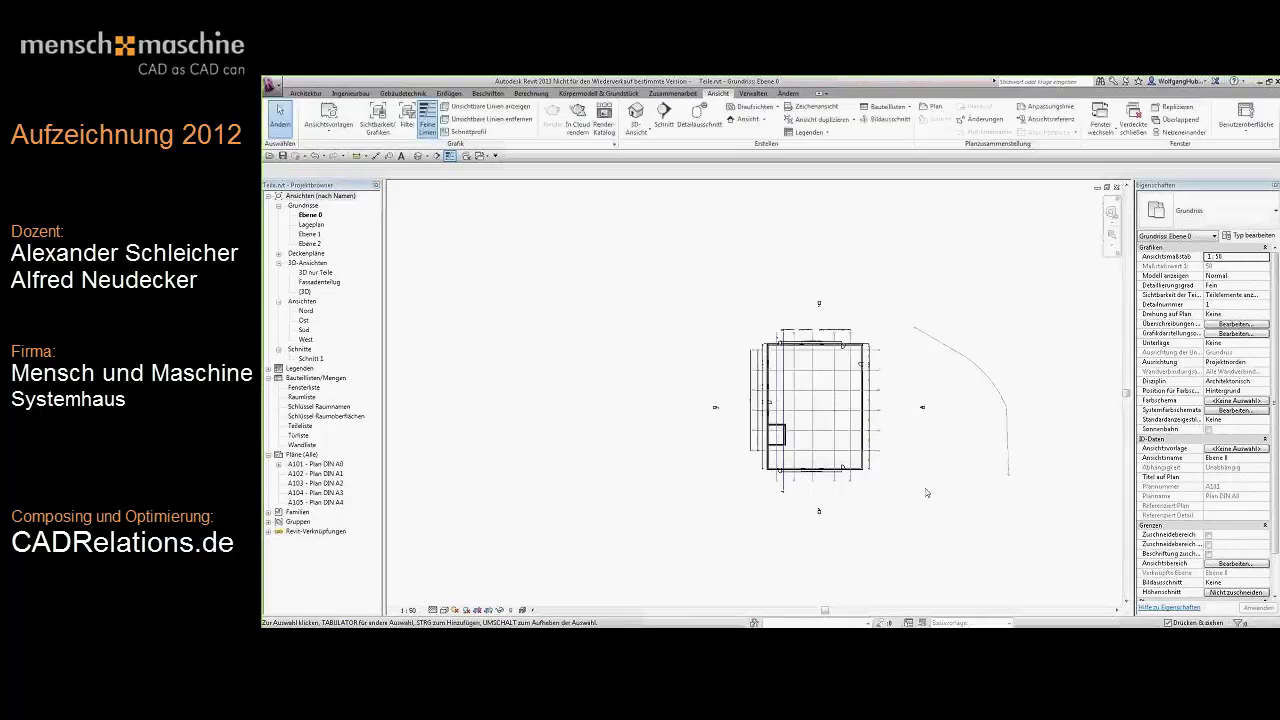